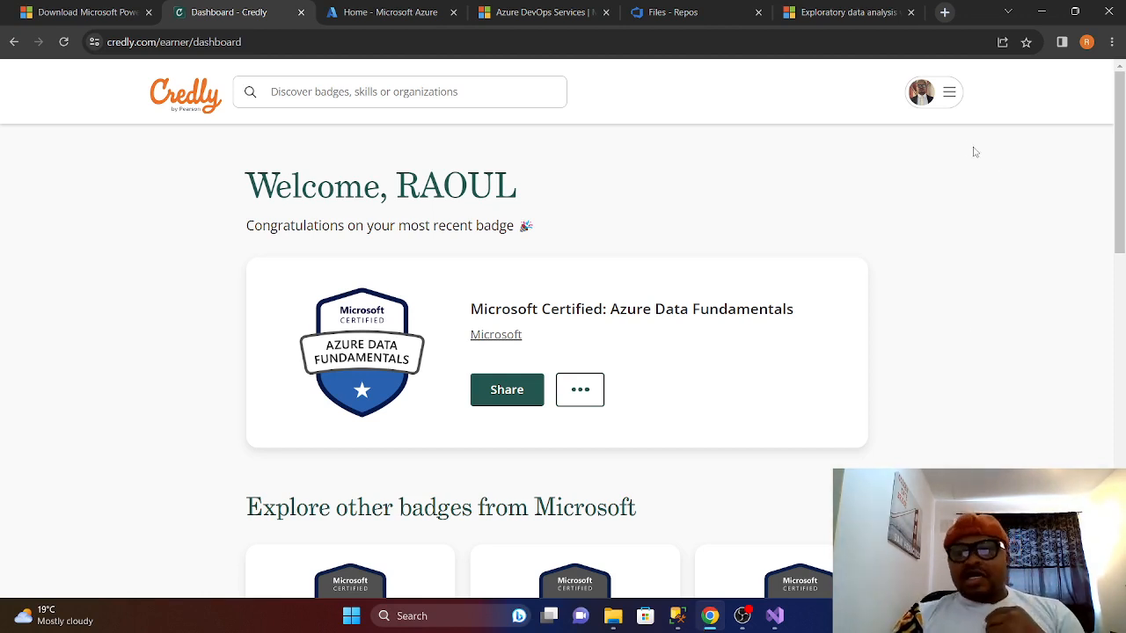
- Open the Credly account menu with Dashboard, Badges, View Profile and Settings
click(949, 93)
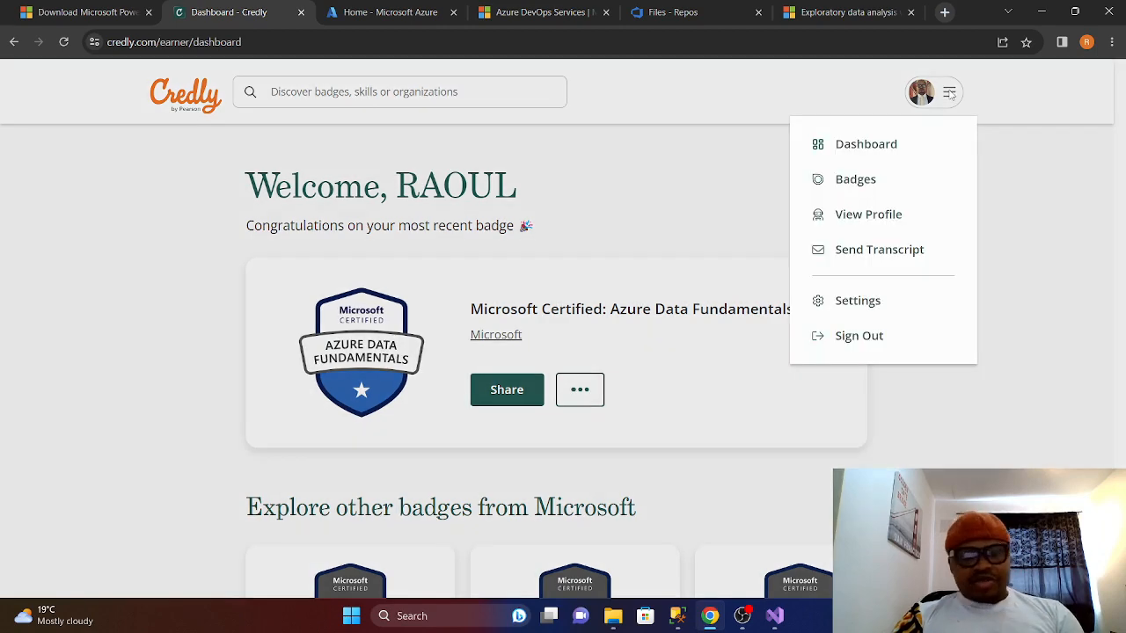
- Go to the Earned badges page listing all 8 Microsoft badges
click(847, 181)
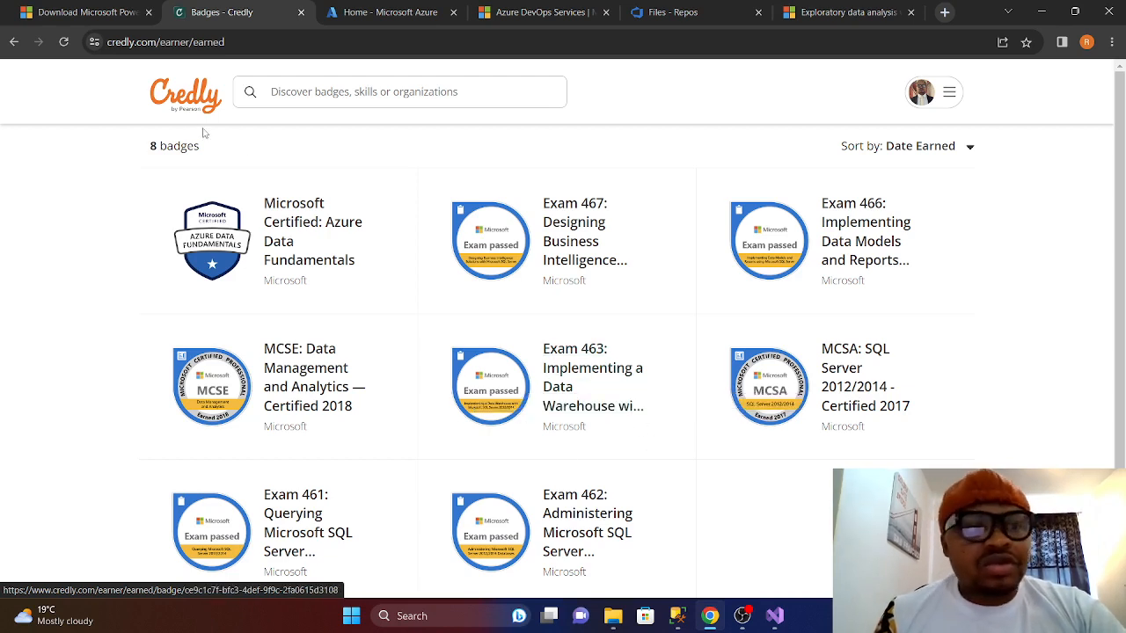
- Review Power BI Desktop's System Requirements on the Download Center page, then switch to SSMS
click(66, 12)
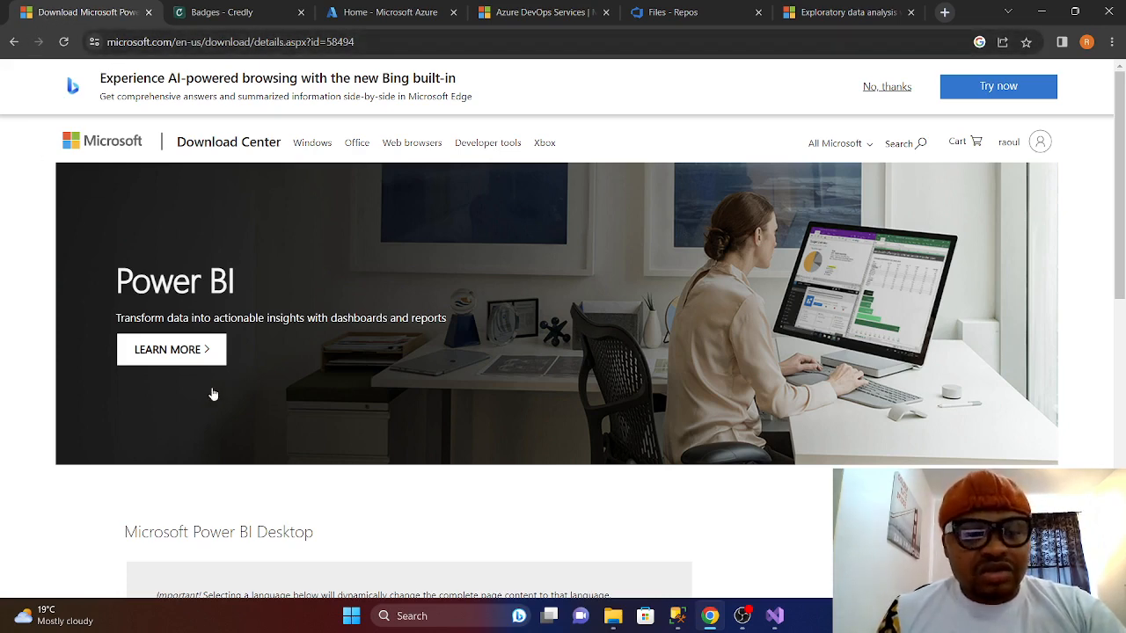
scroll(291, 314, down, 2)
scroll(307, 321, up, 1)
scroll(307, 321, down, 2)
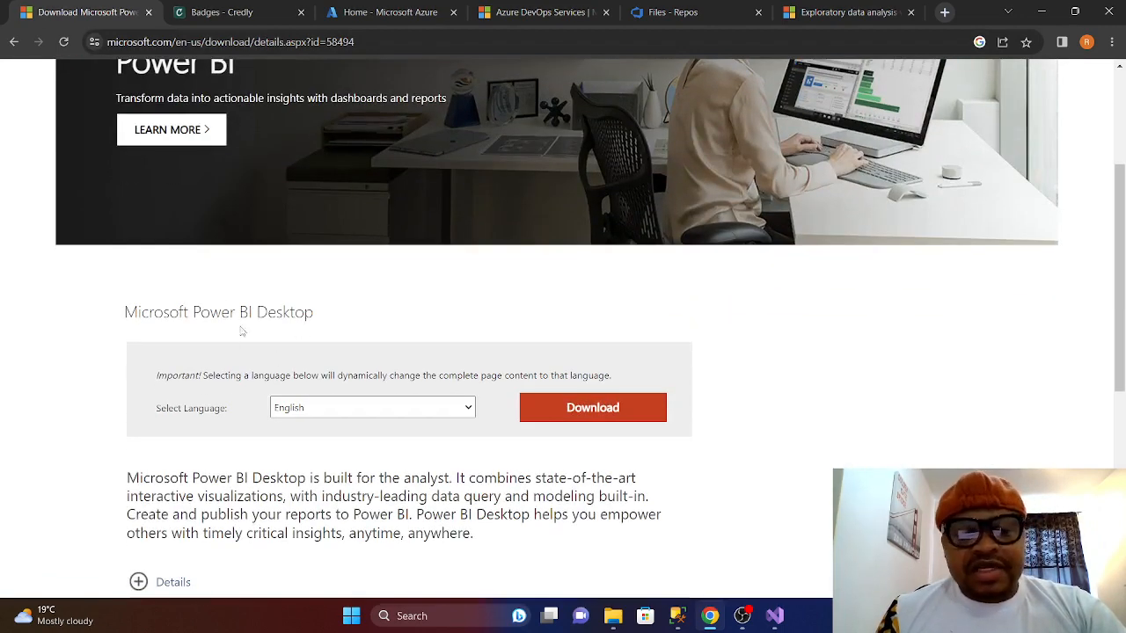
scroll(293, 325, down, 1)
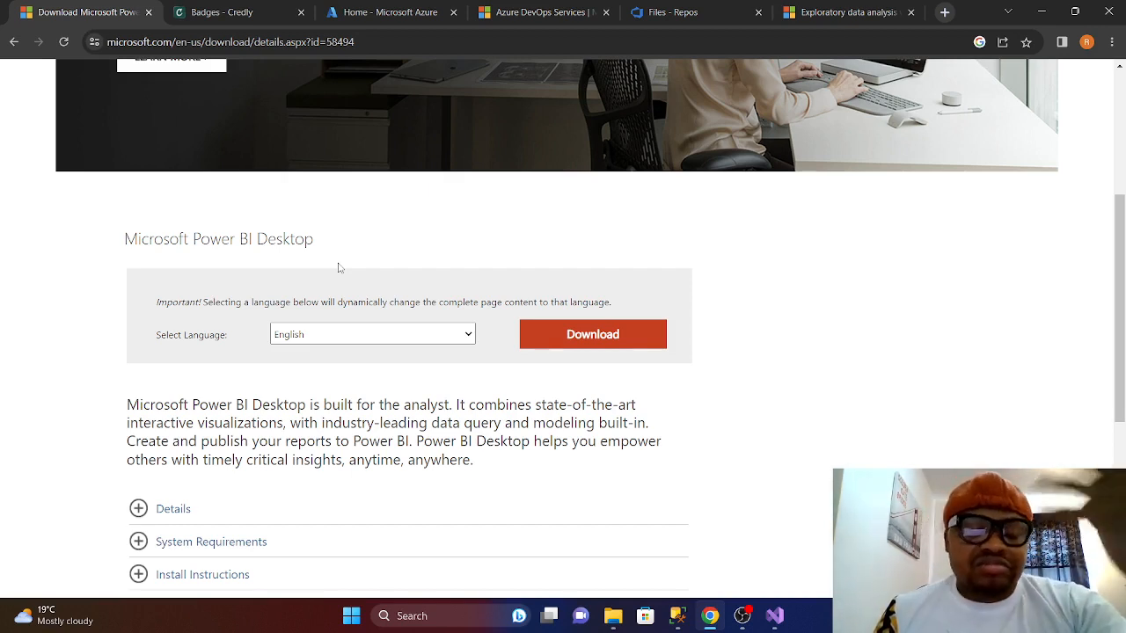
scroll(342, 278, down, 3)
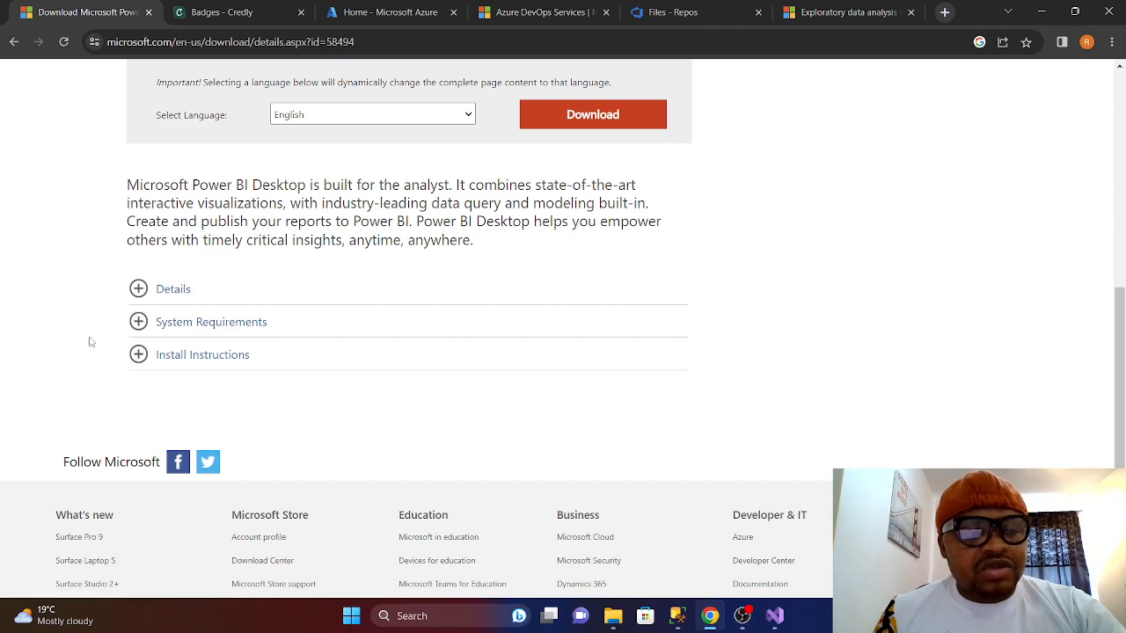
click(138, 325)
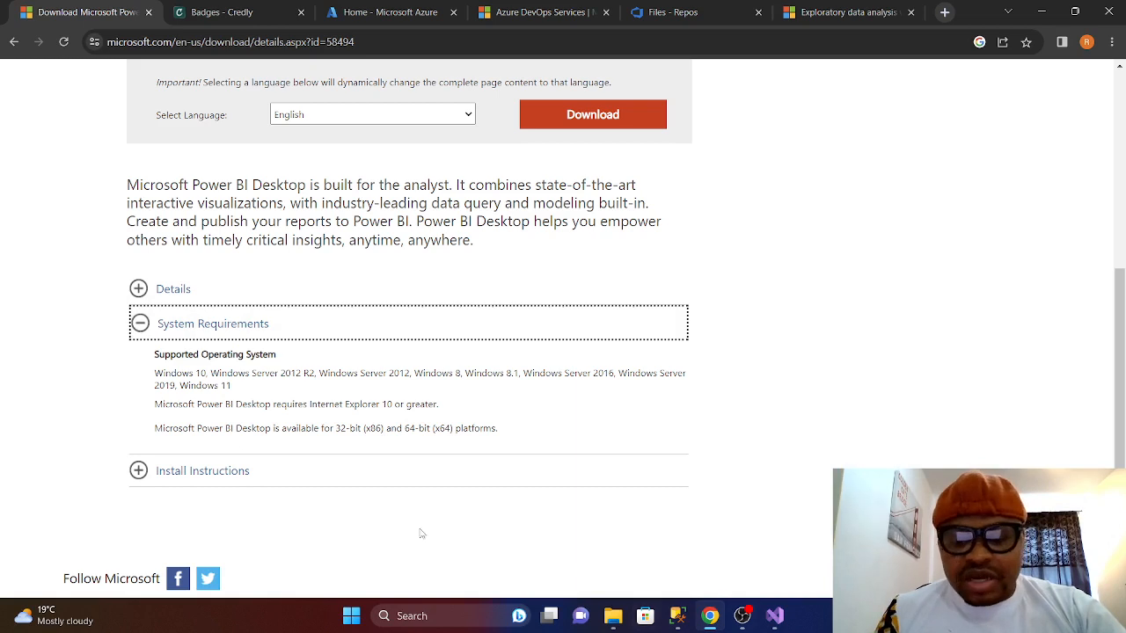
click(155, 332)
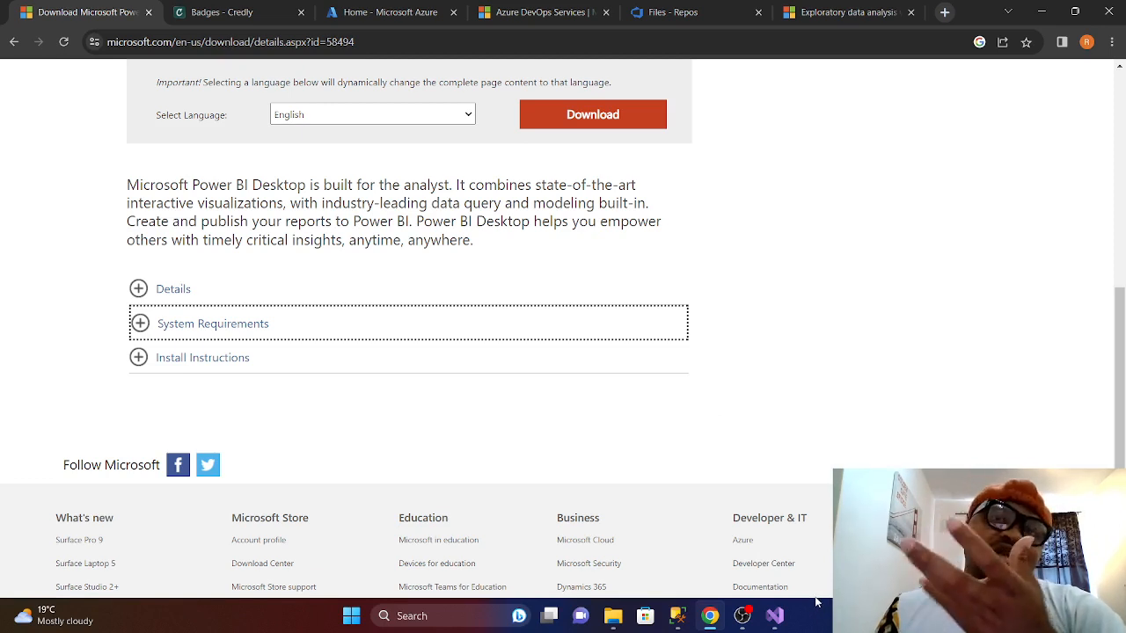
click(679, 617)
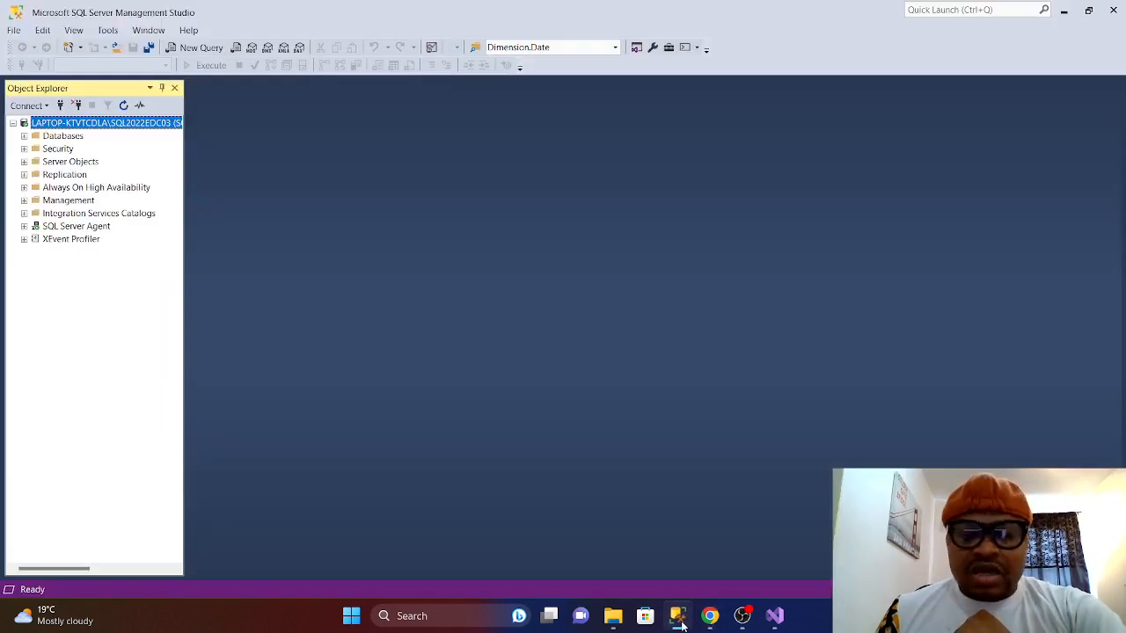
- Minimize SQL Server Management Studio to show the Power BI Desktop download page
click(1065, 13)
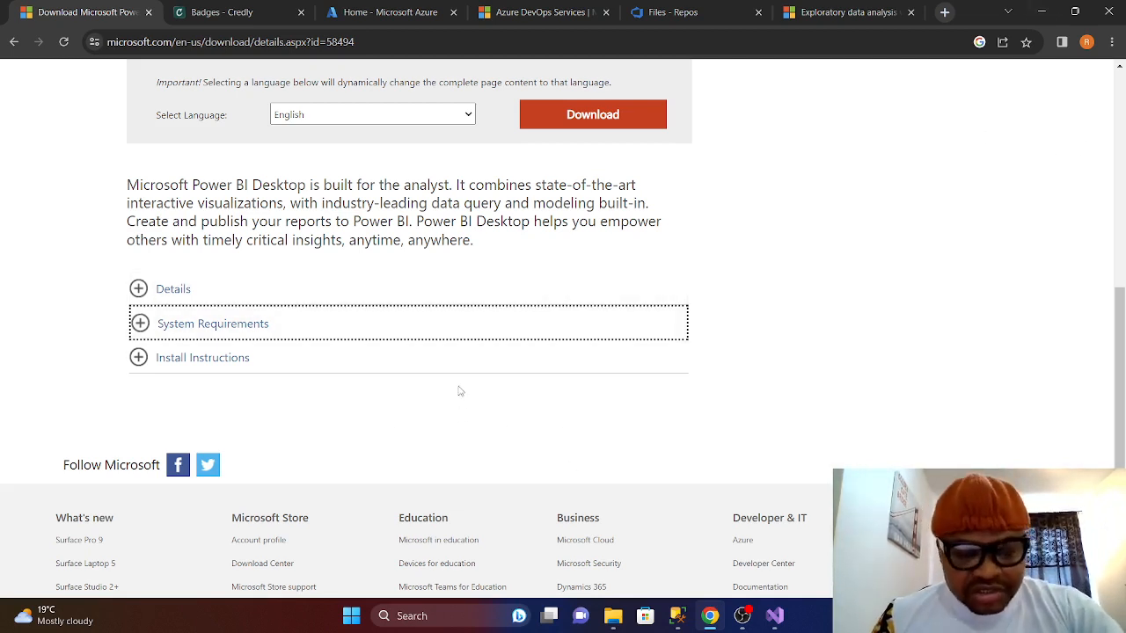
click(1041, 11)
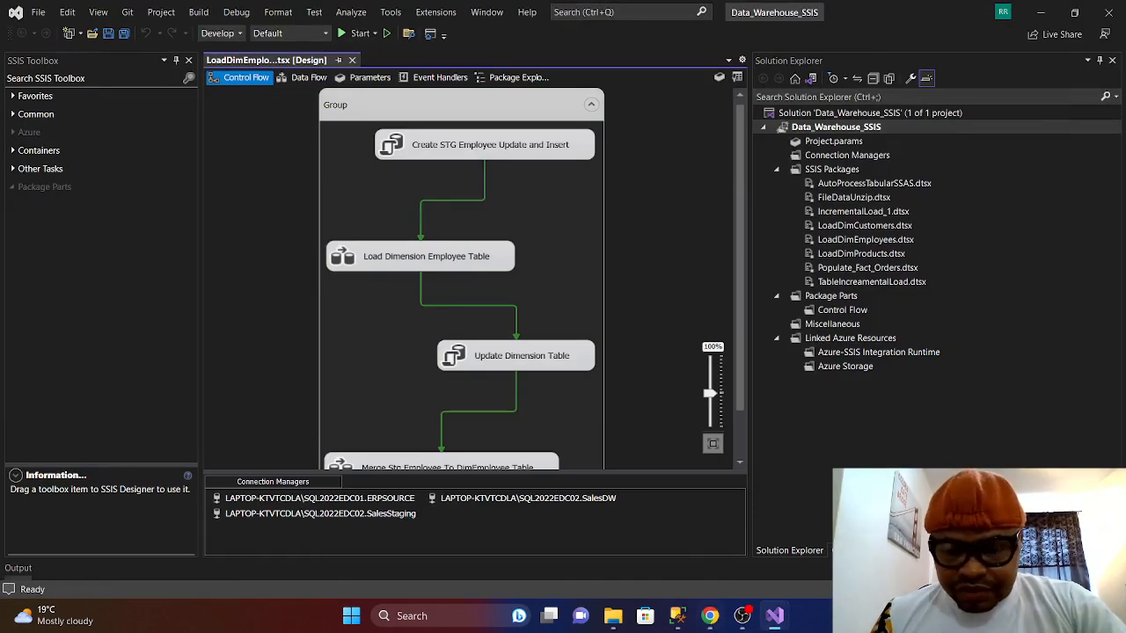
click(677, 615)
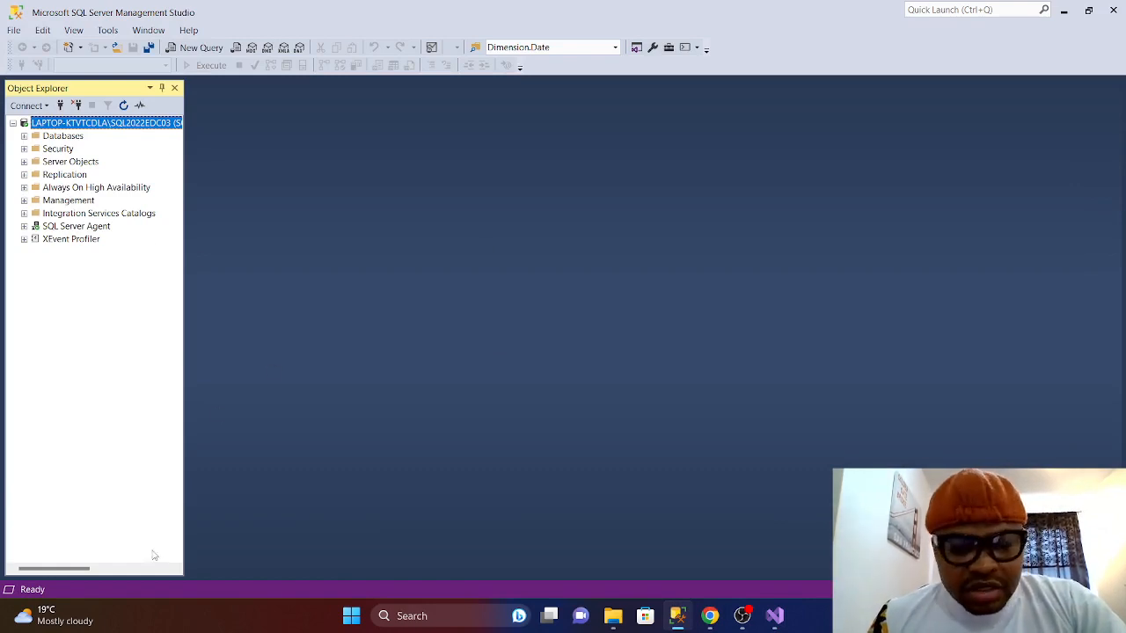
mouse_move(616, 626)
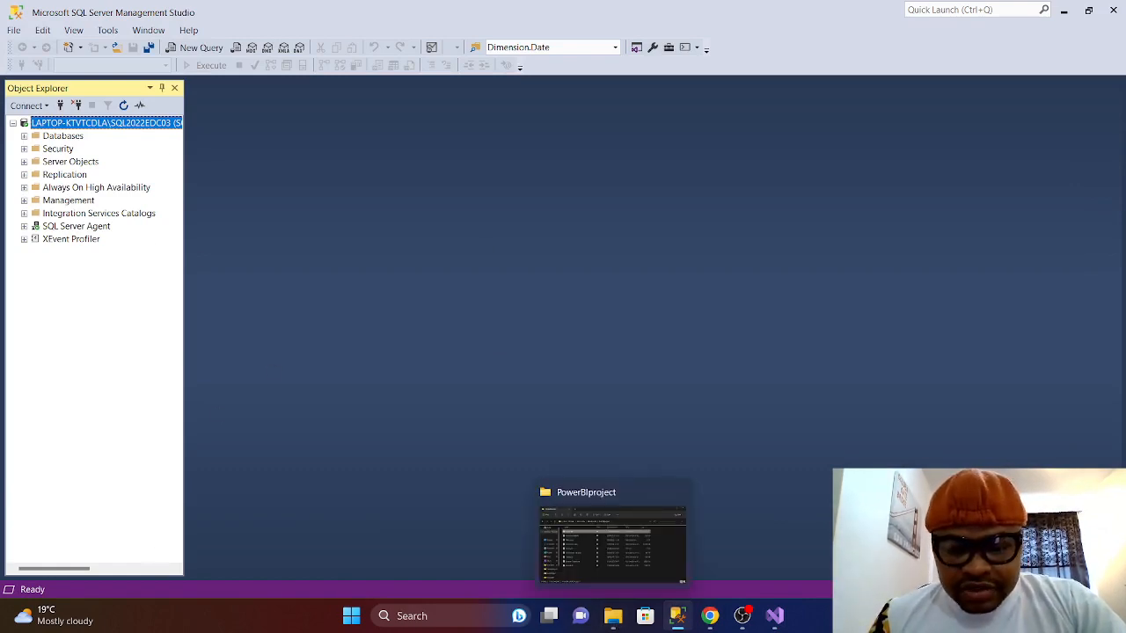
click(710, 616)
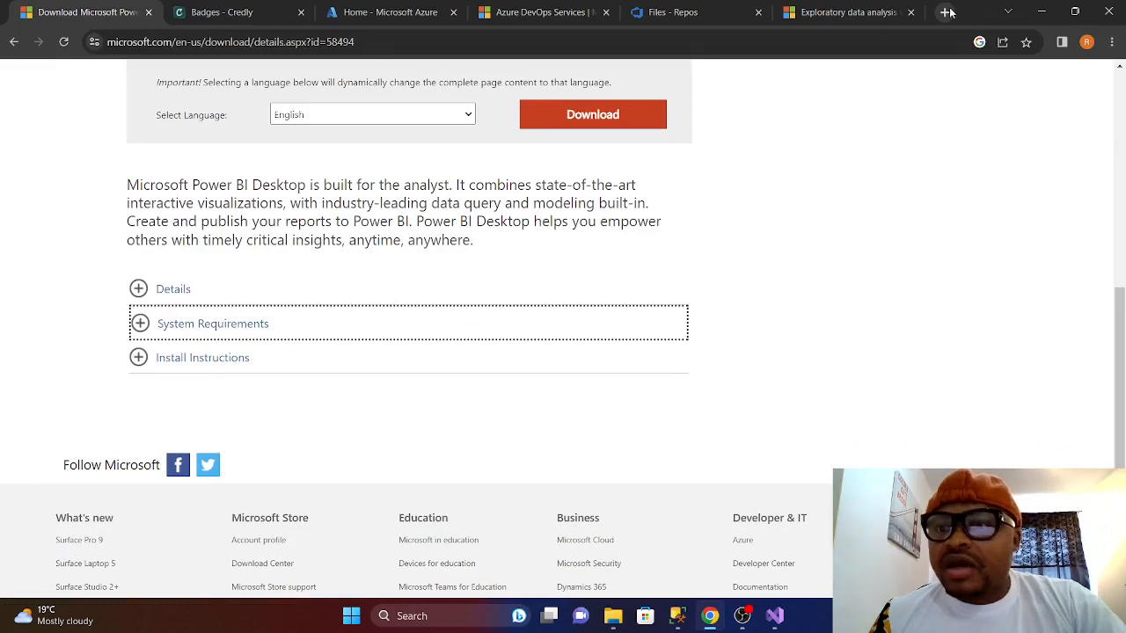
- Log in to the Salesforce developer org via the Developer Portal, then minimize Chrome
click(946, 12)
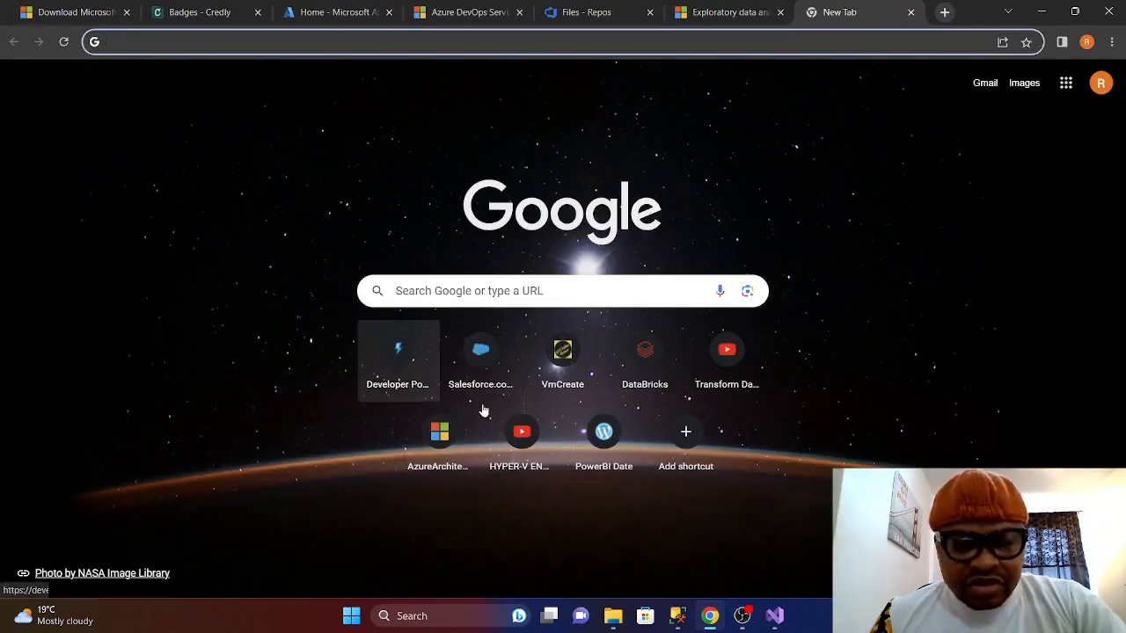
click(408, 365)
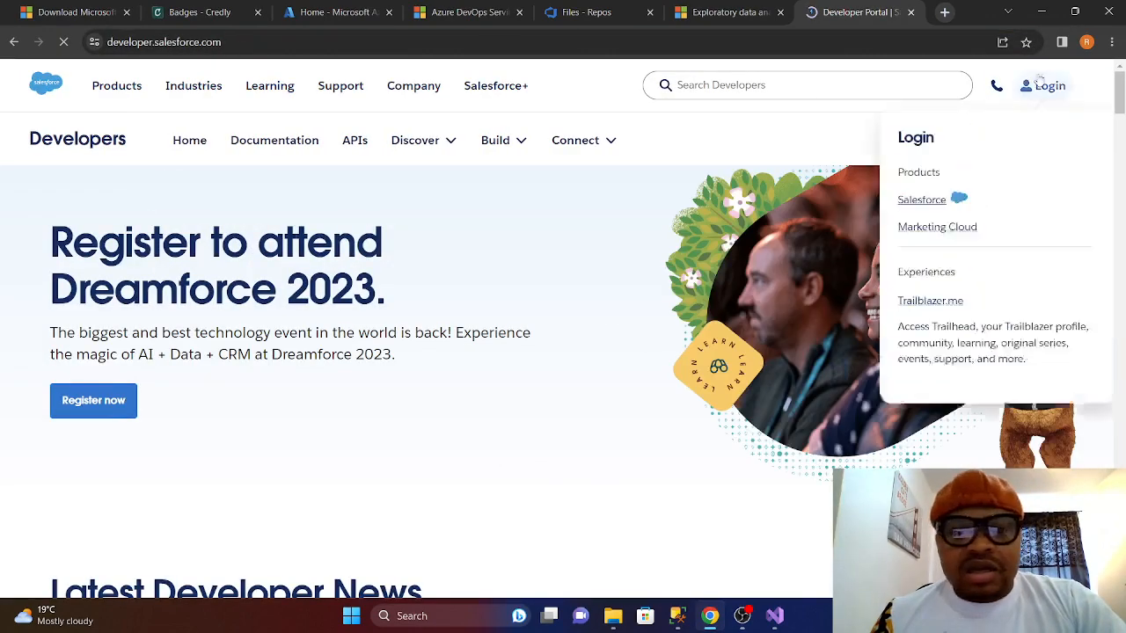
mouse_move(1056, 84)
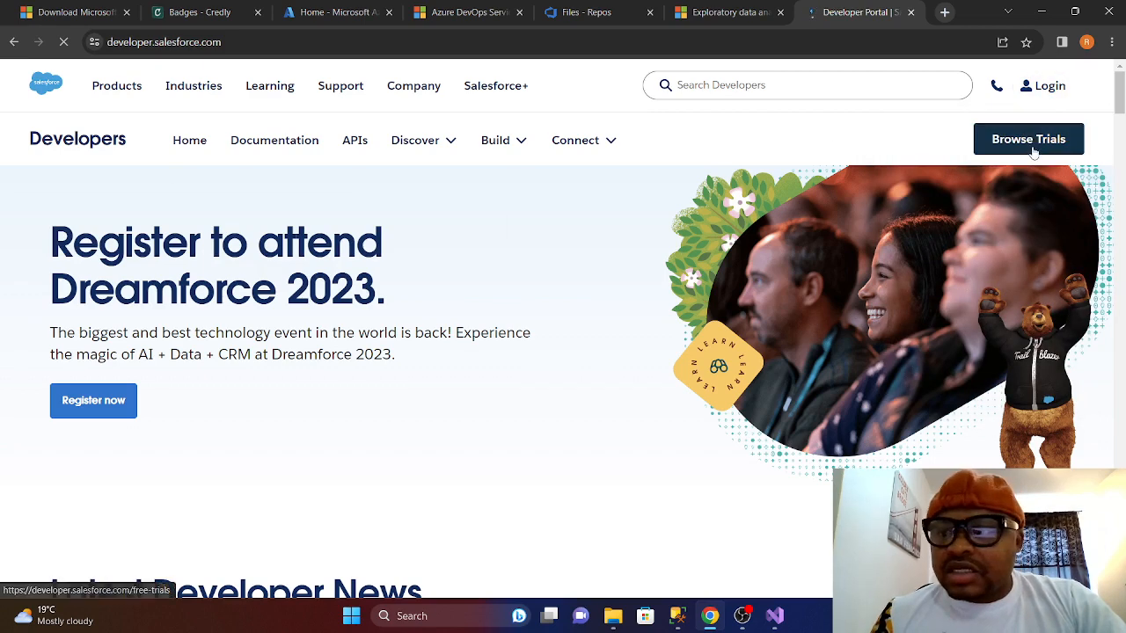
click(955, 197)
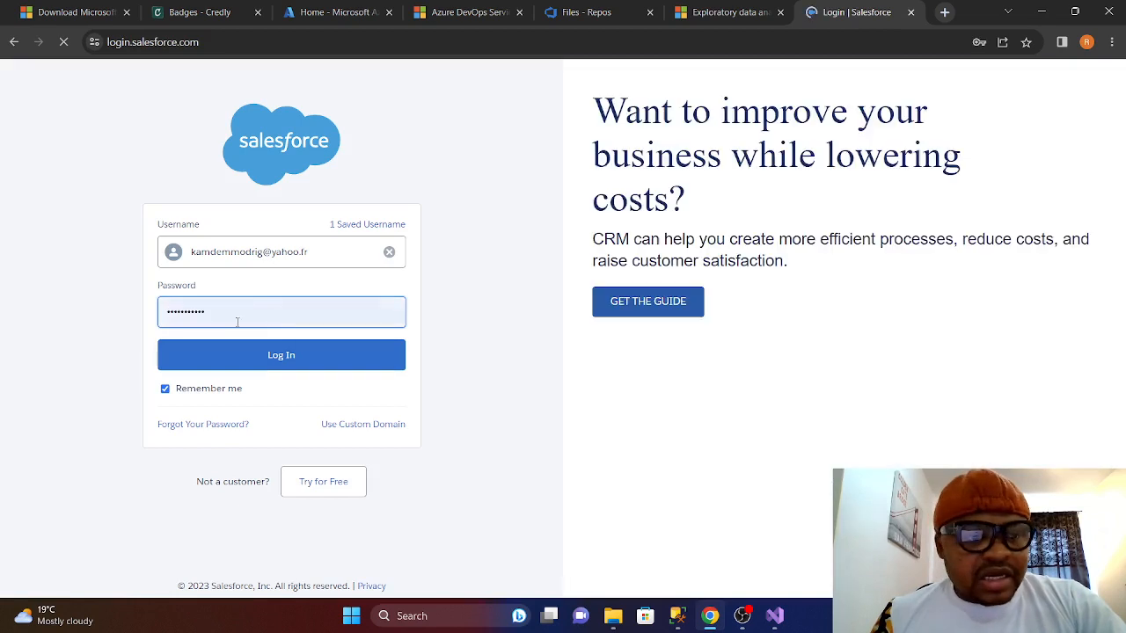
click(272, 358)
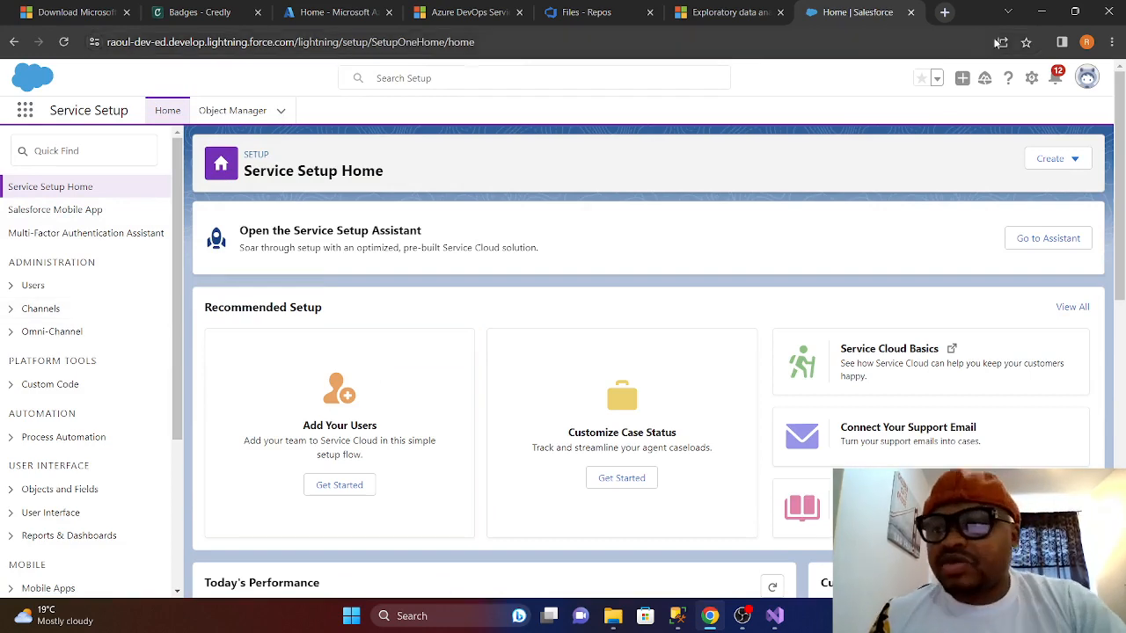
click(1043, 13)
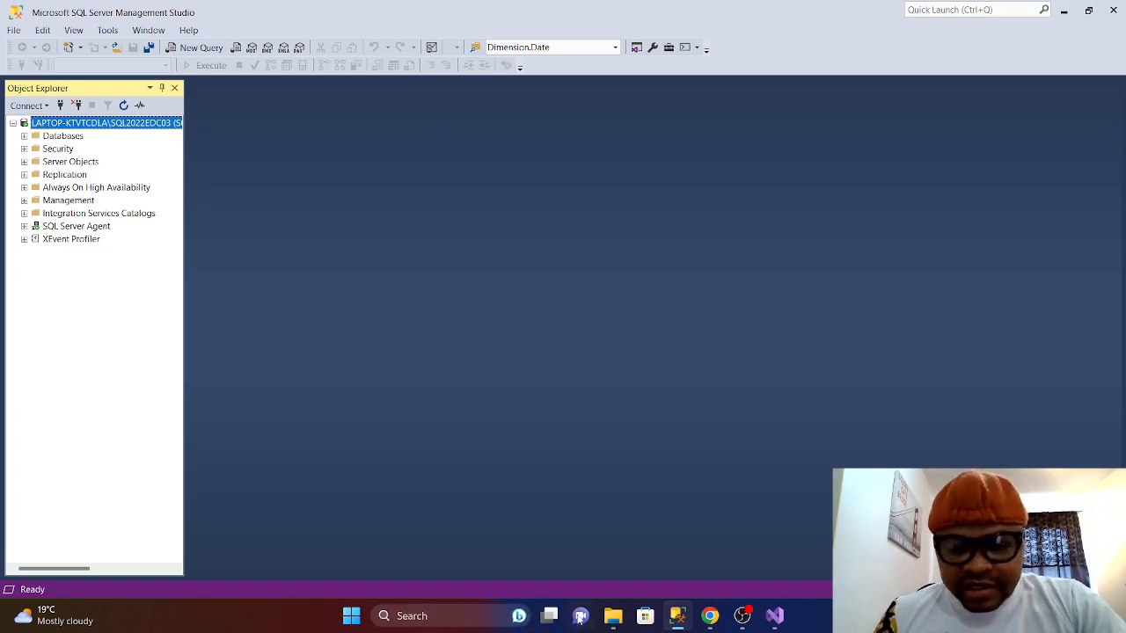
- Bring up File Explorer on the PowerBIproject folder
click(613, 615)
scroll(202, 410, down, 2)
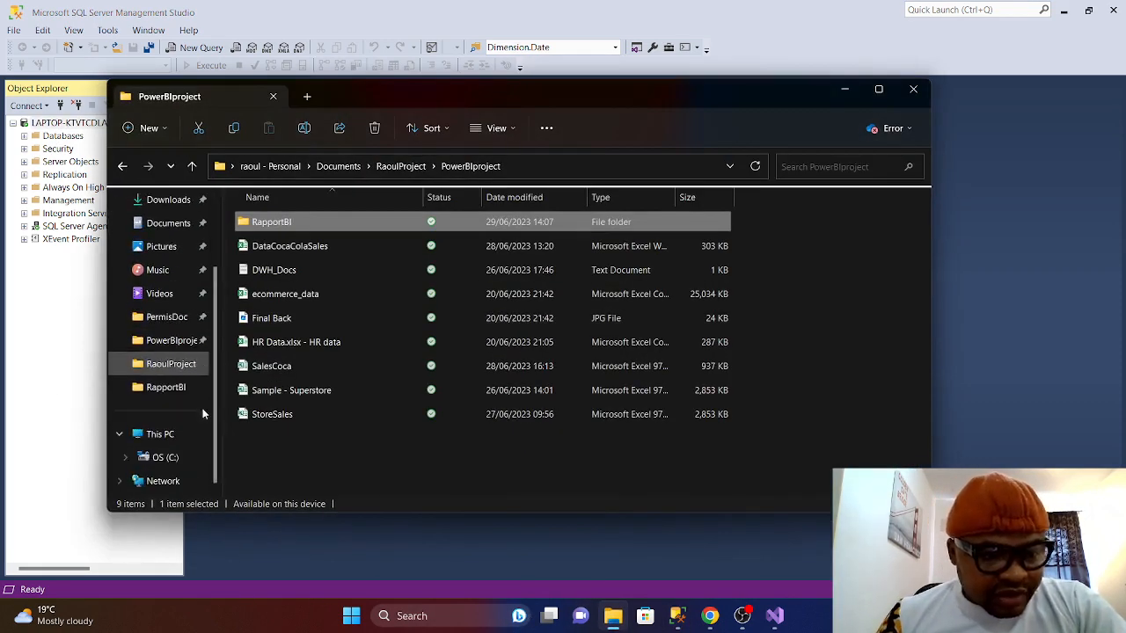
scroll(140, 316, up, 1)
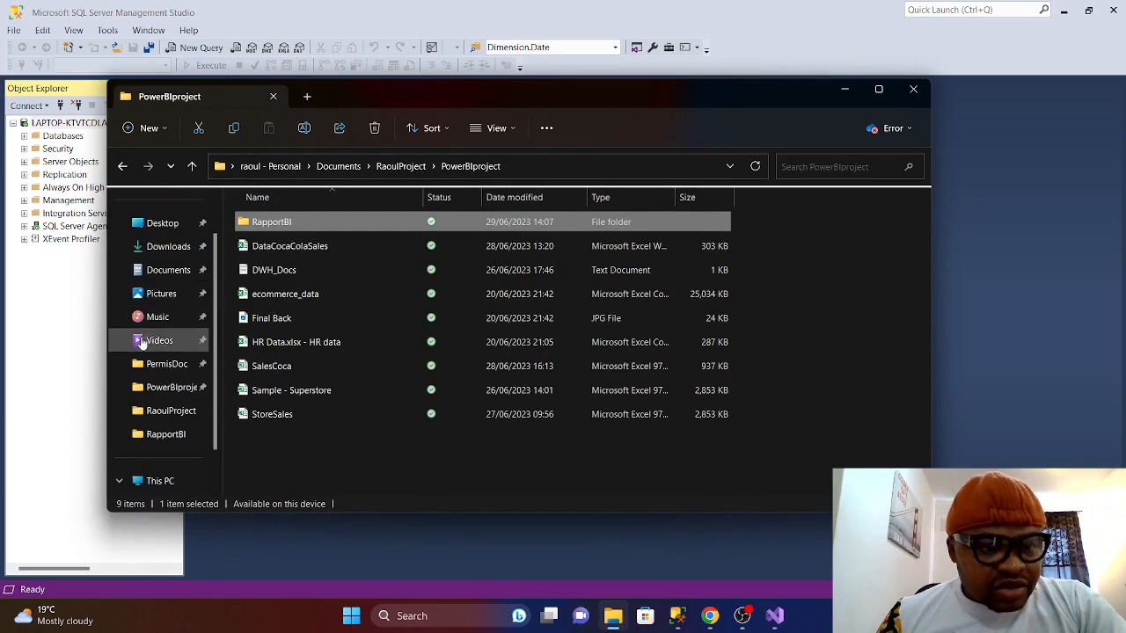
- Browse the Downloads folder to the DevartODBCSalesforce installer, then open Windows search
click(165, 247)
scroll(327, 364, down, 3)
scroll(334, 362, up, 2)
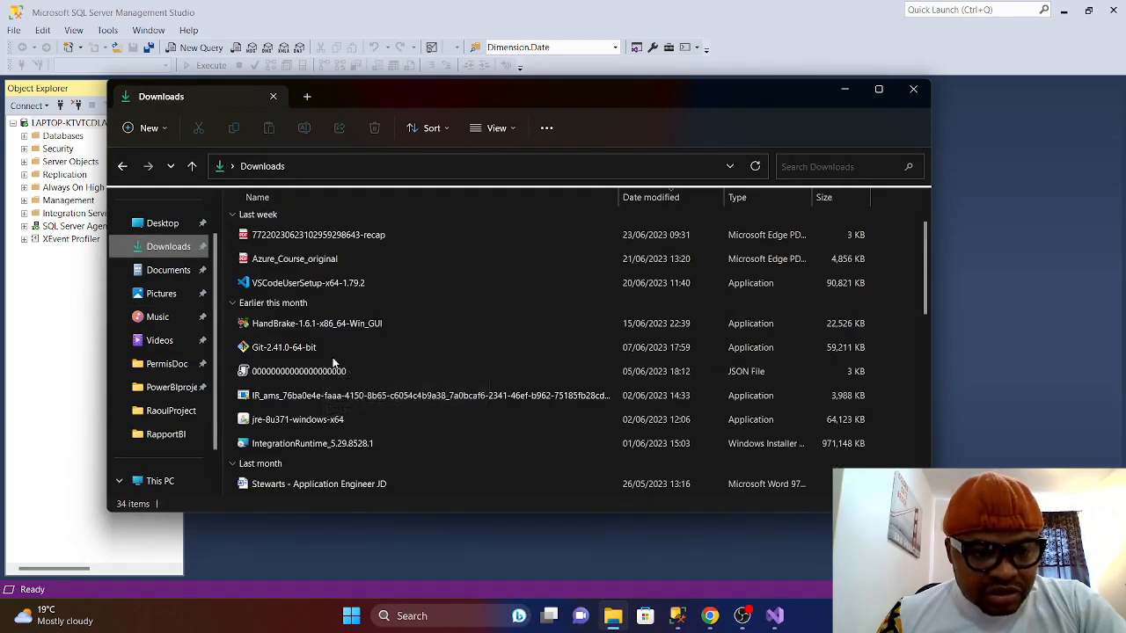
scroll(344, 398, down, 2)
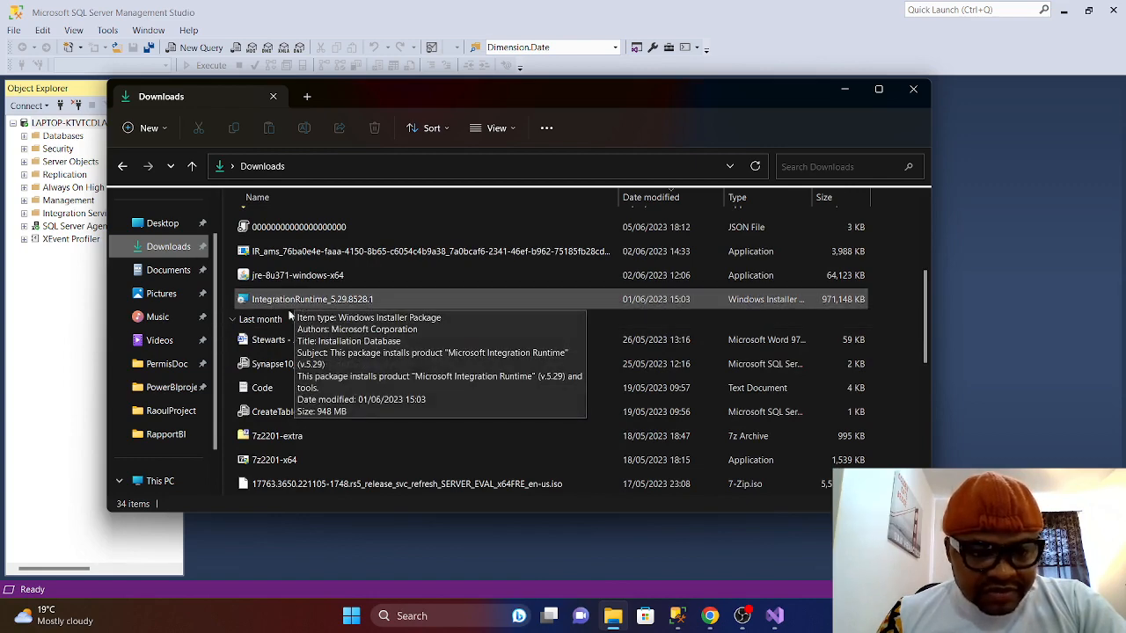
scroll(308, 317, down, 1)
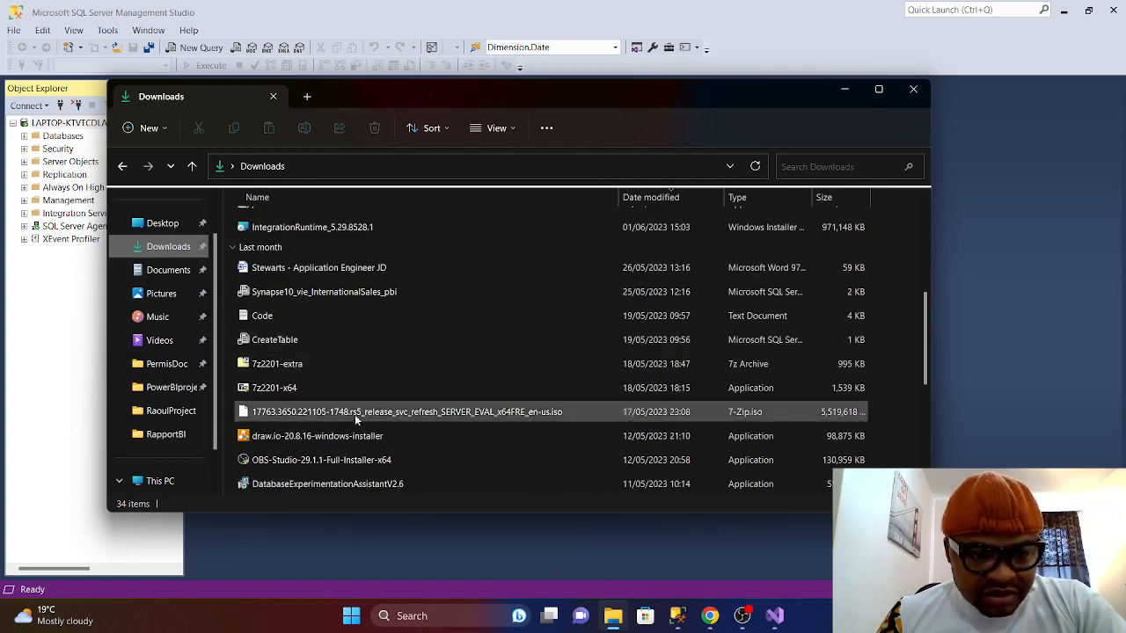
scroll(369, 422, down, 1)
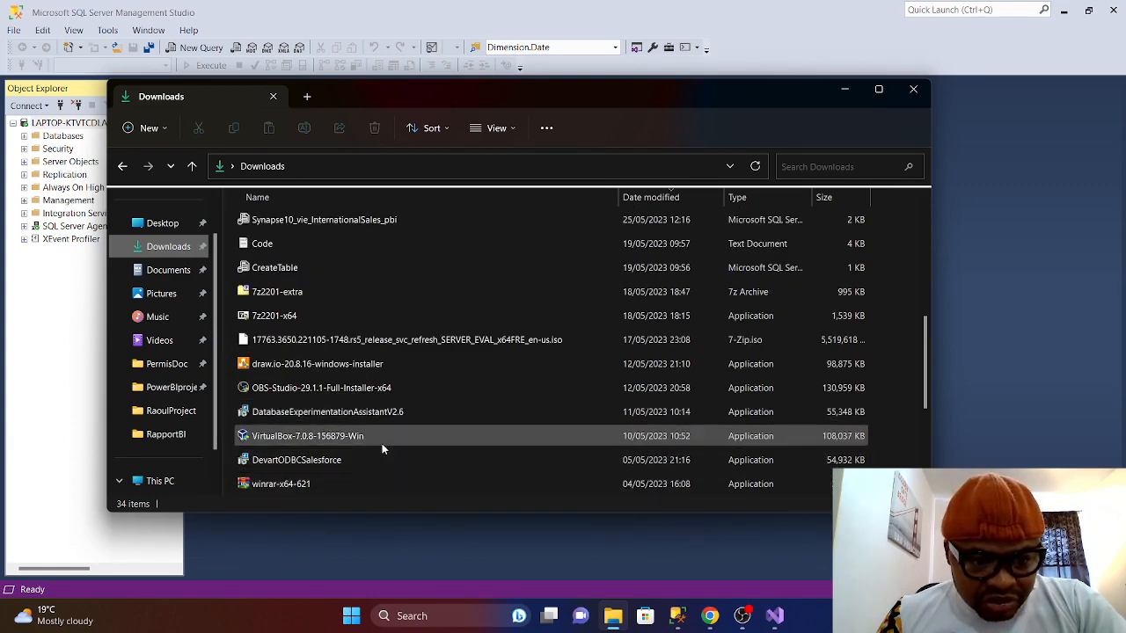
scroll(381, 444, down, 1)
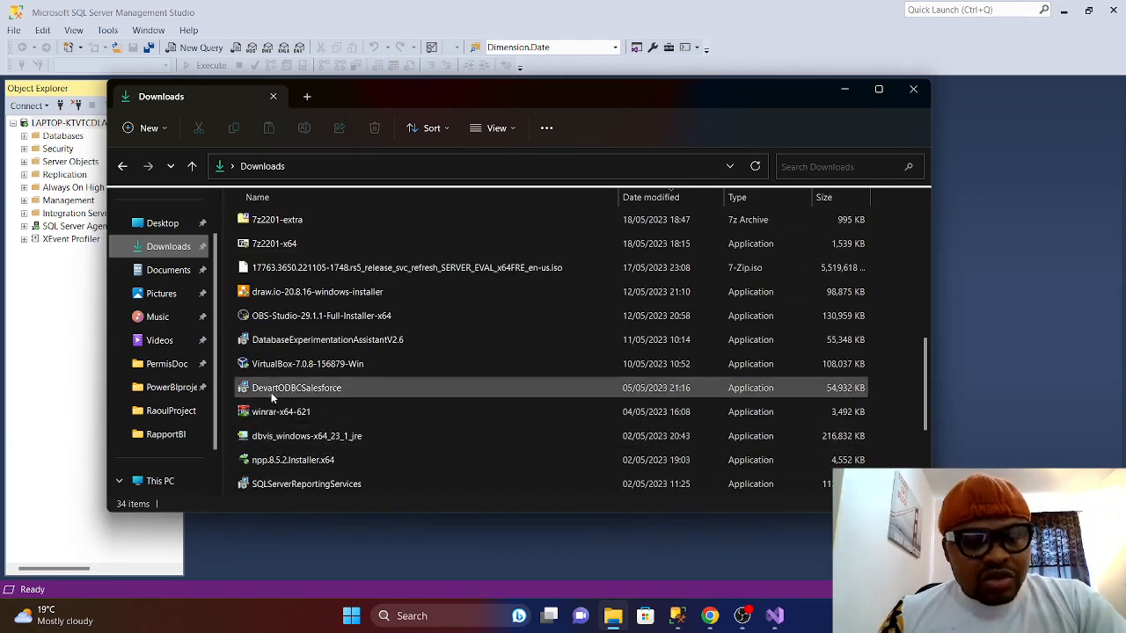
mouse_move(262, 394)
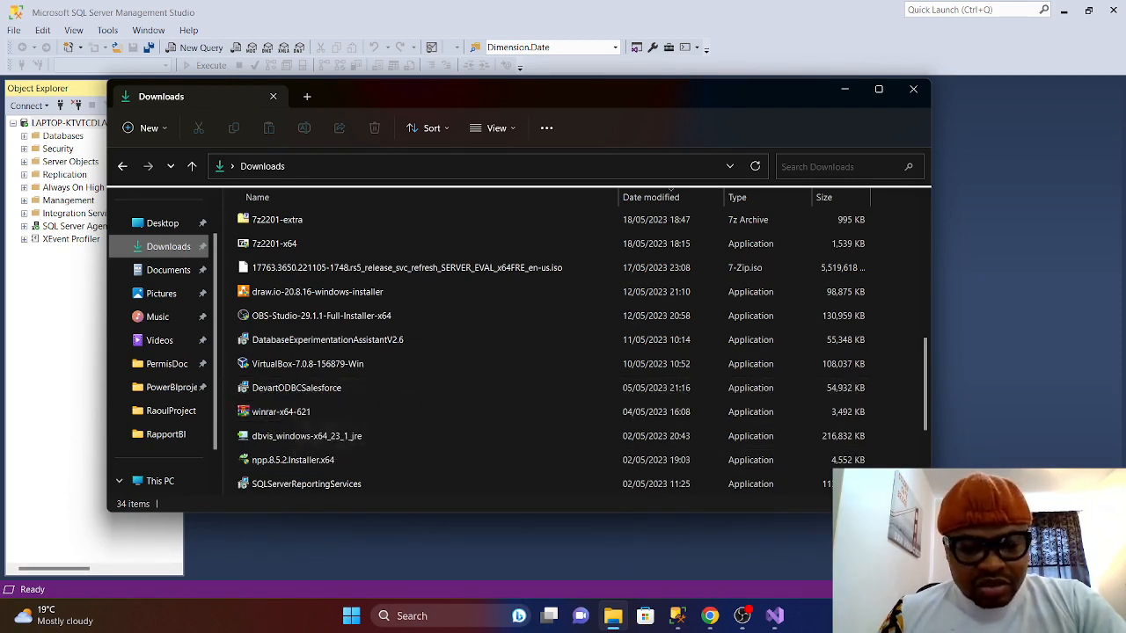
click(448, 617)
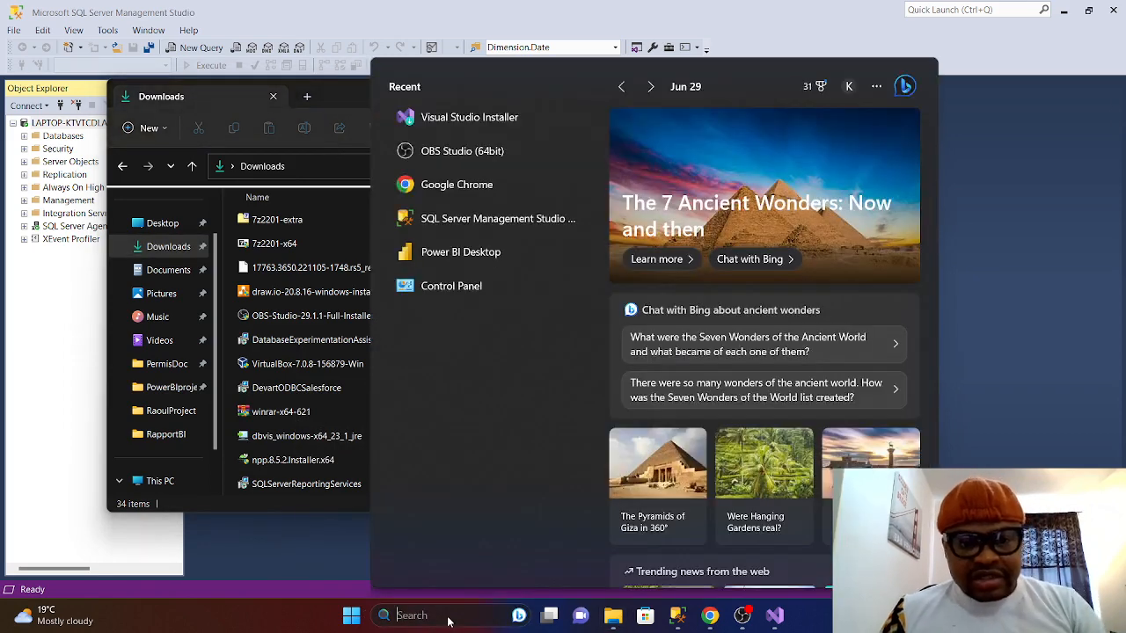
text(OD)
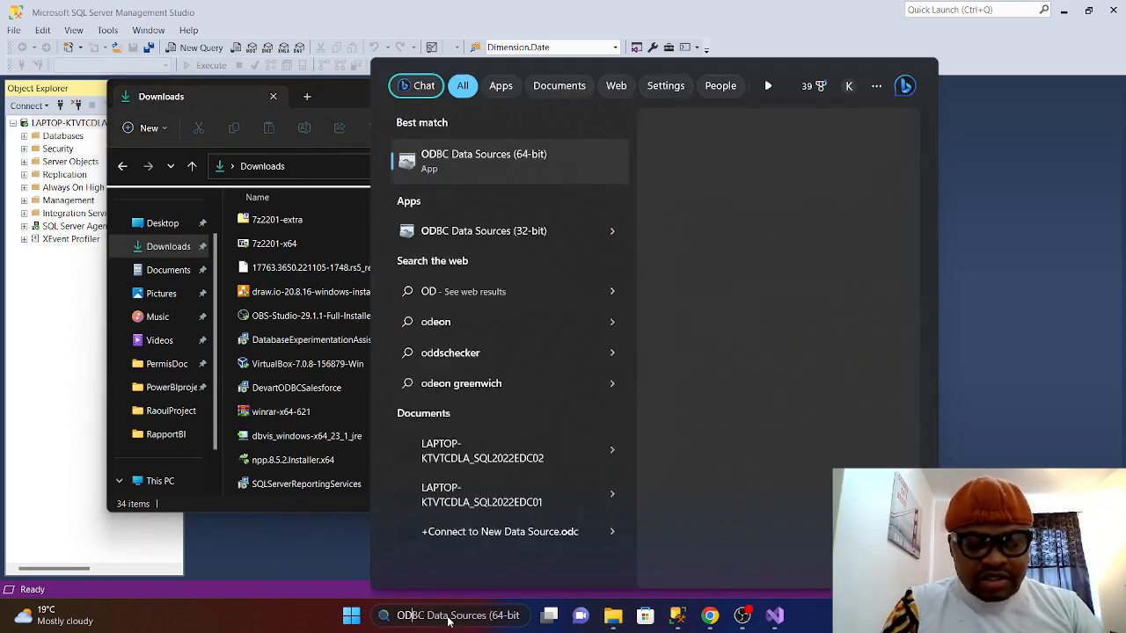
text(BC)
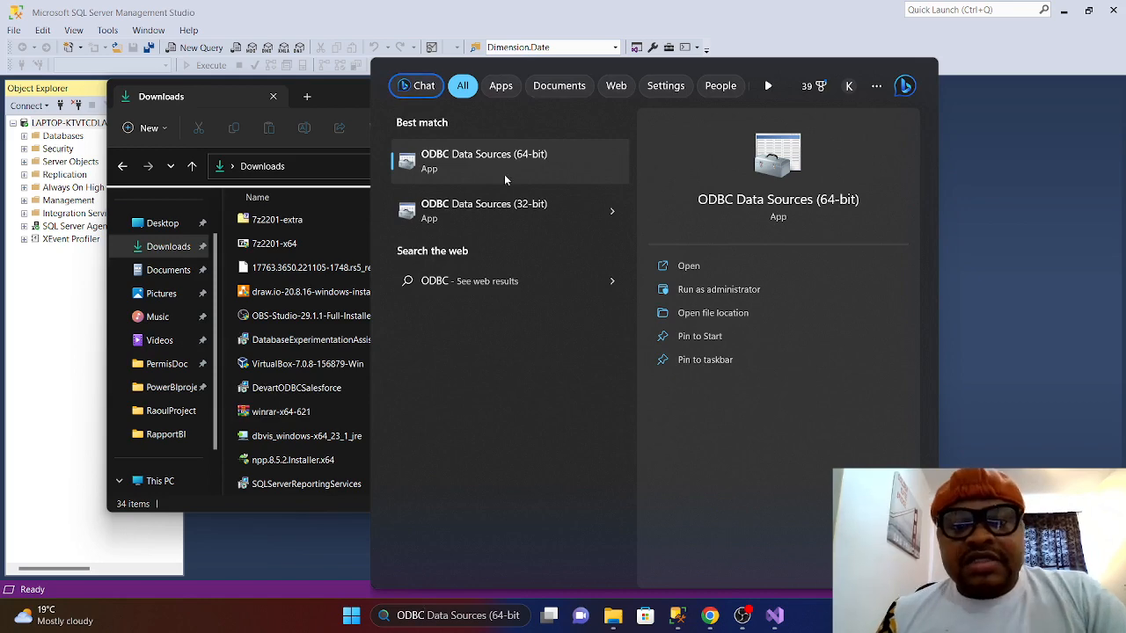
click(528, 161)
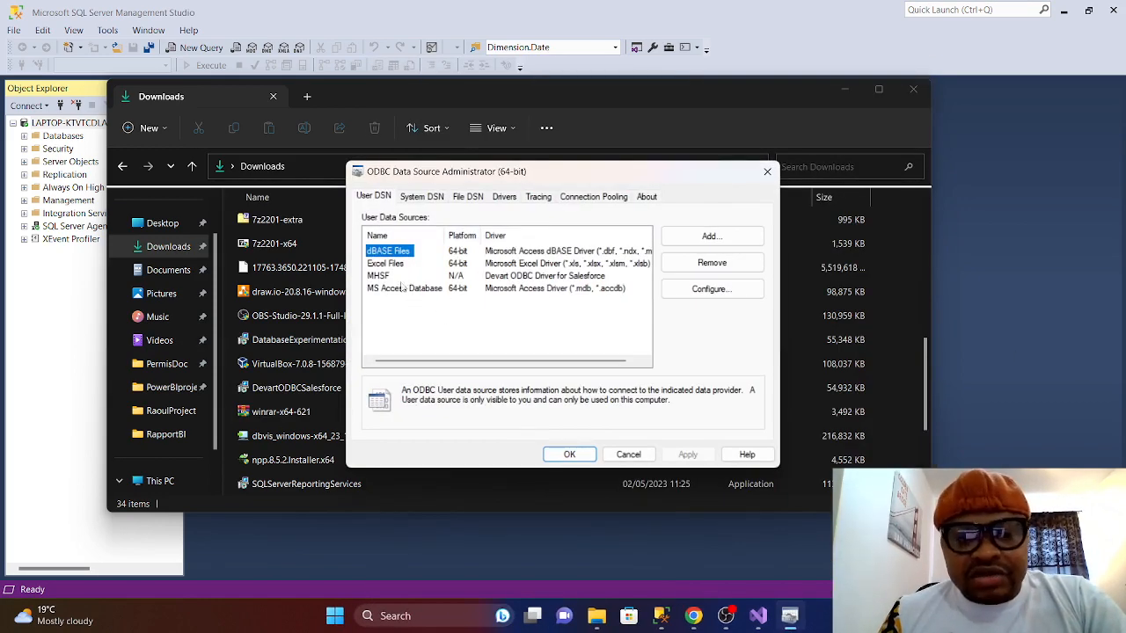
click(402, 284)
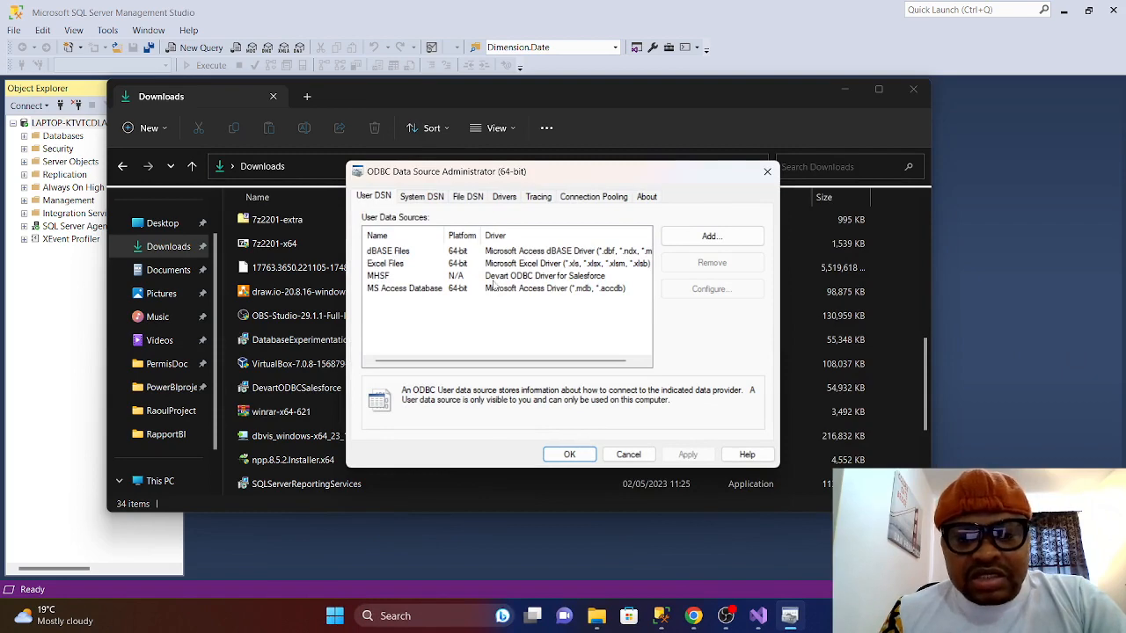
click(768, 171)
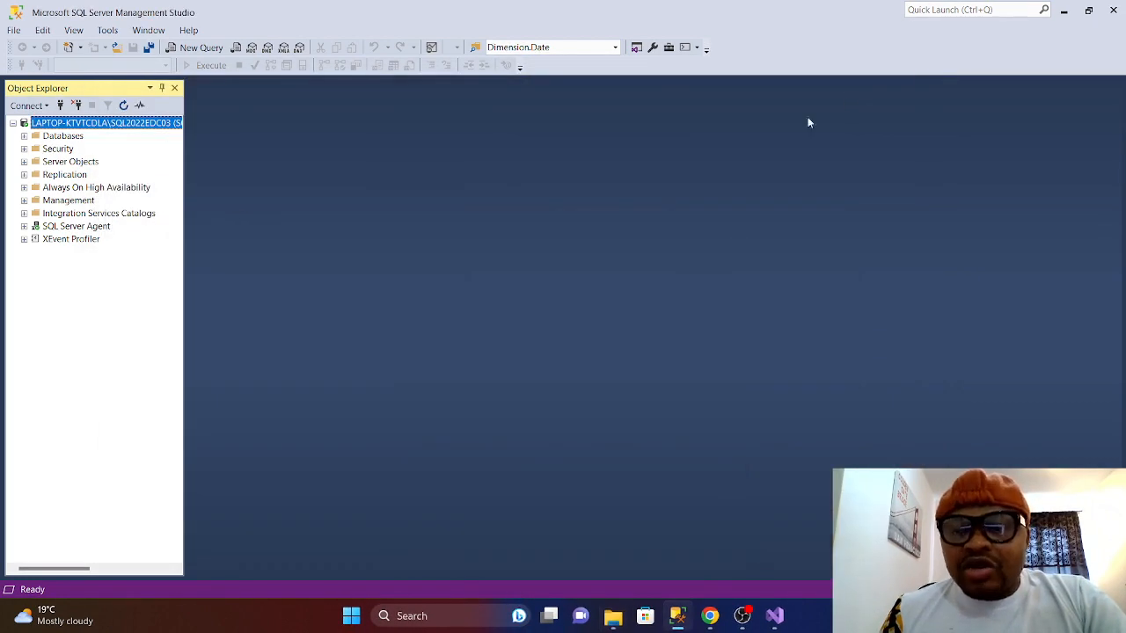
- Expand Databases in SSMS Object Explorer to show DWHPRODBI and STAGINGPRODBI, then restore Explorer
click(845, 89)
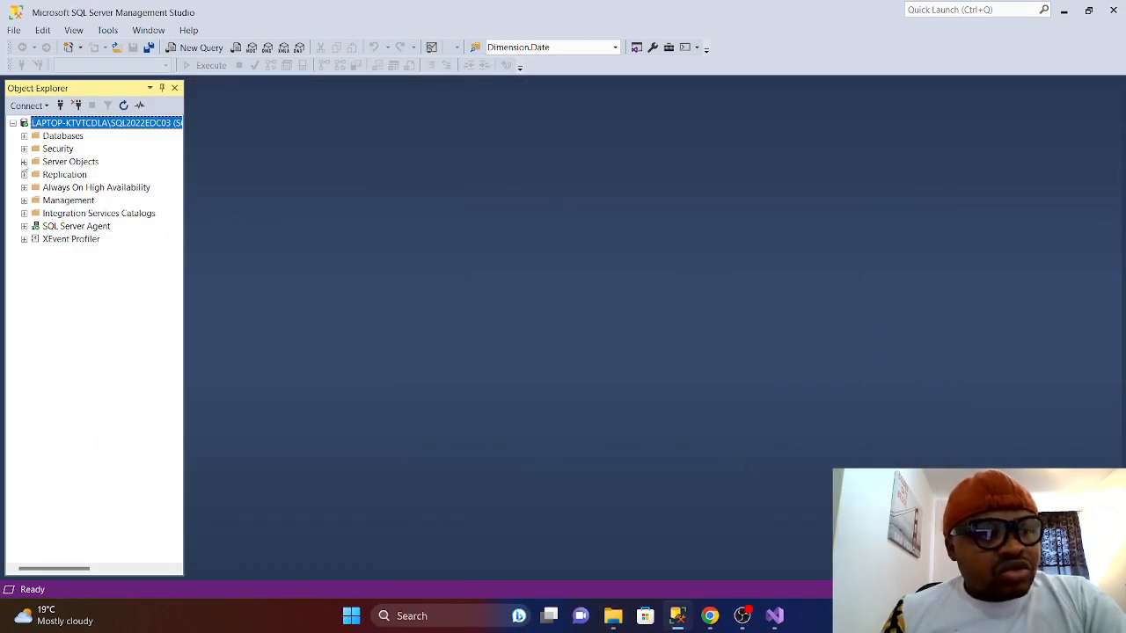
click(24, 161)
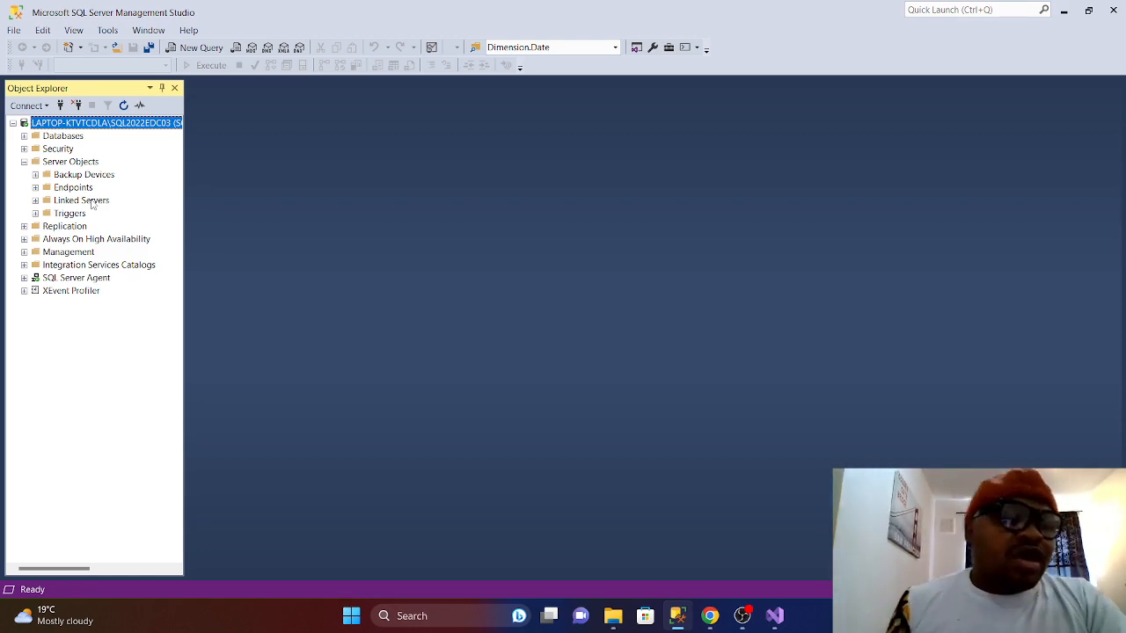
click(24, 161)
click(24, 135)
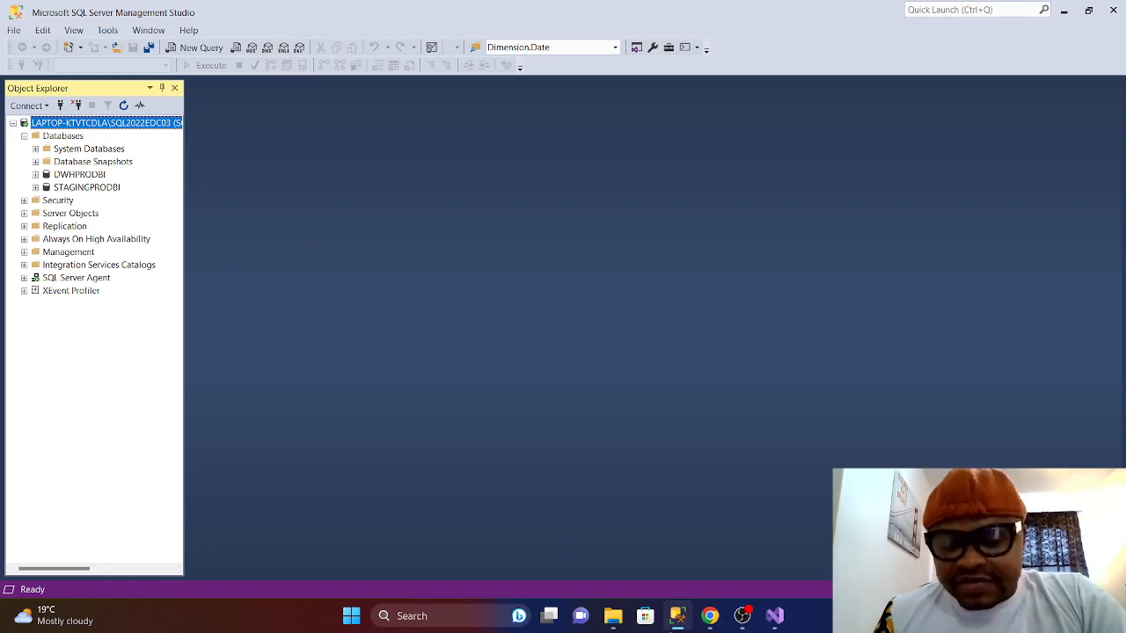
click(615, 626)
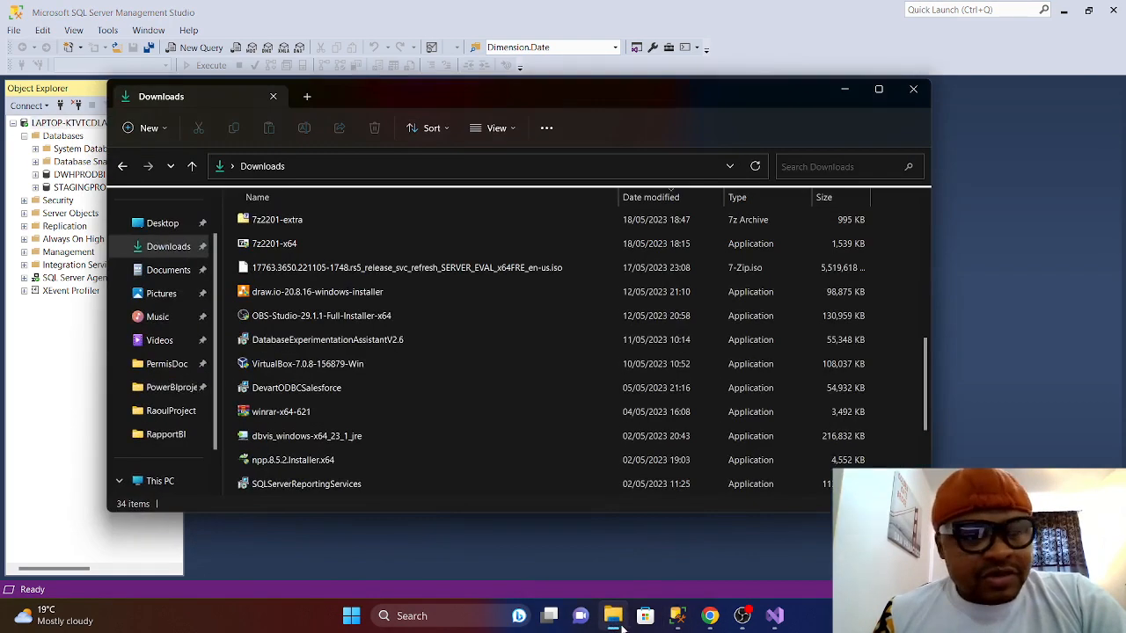
- Navigate Documents > RaoulProject > PowerBIproject and open the SalesCoca workbook
click(162, 279)
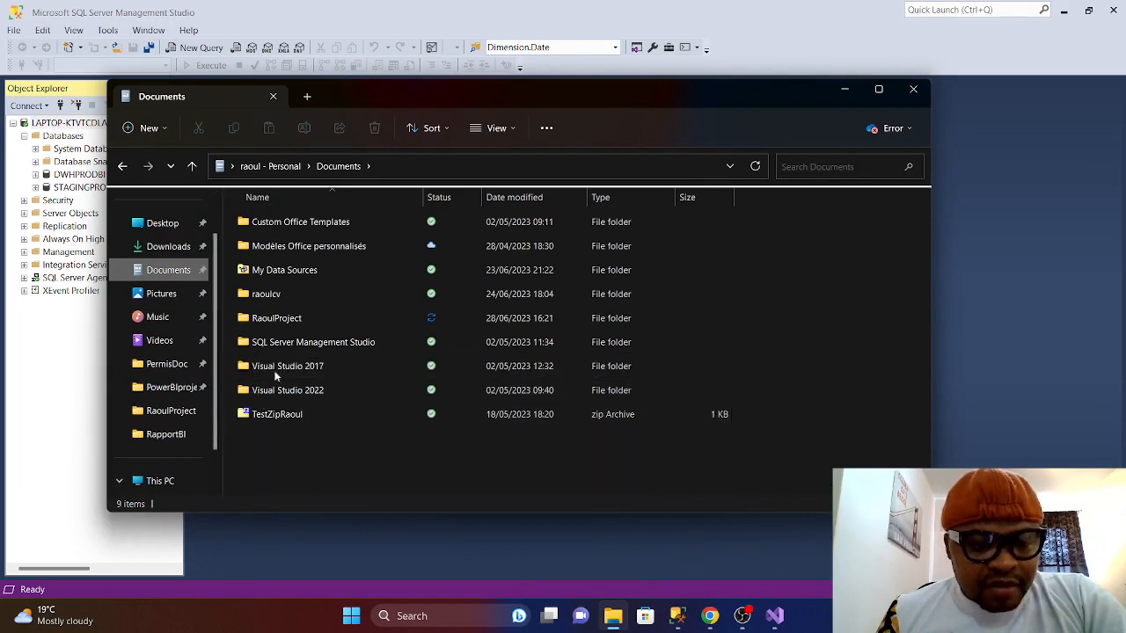
click(268, 321)
double_click(267, 321)
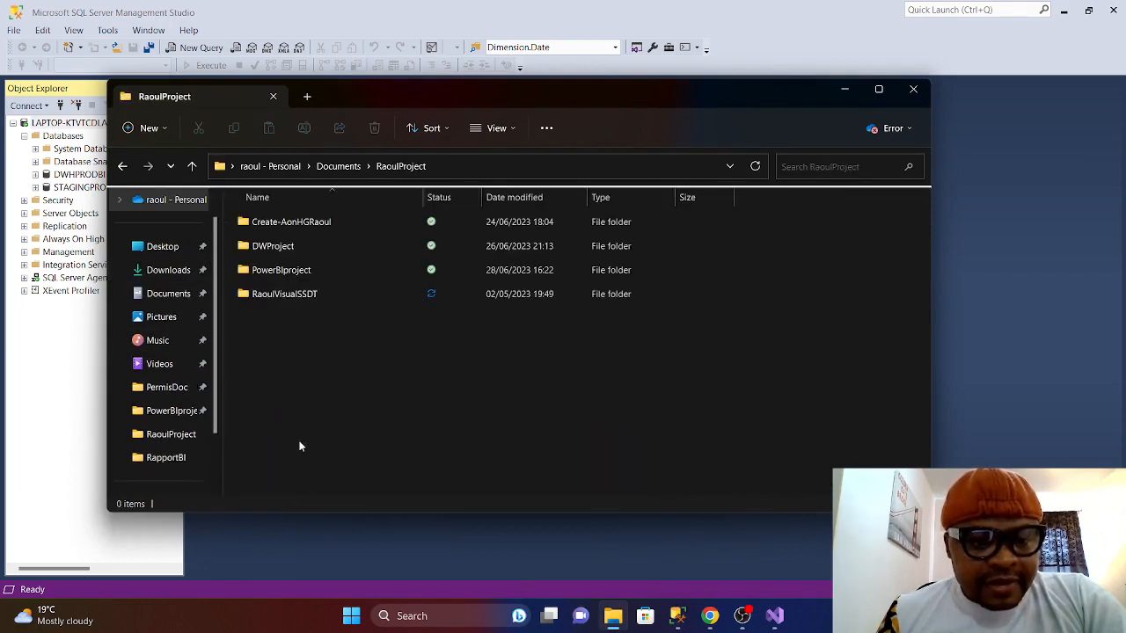
click(299, 277)
double_click(299, 277)
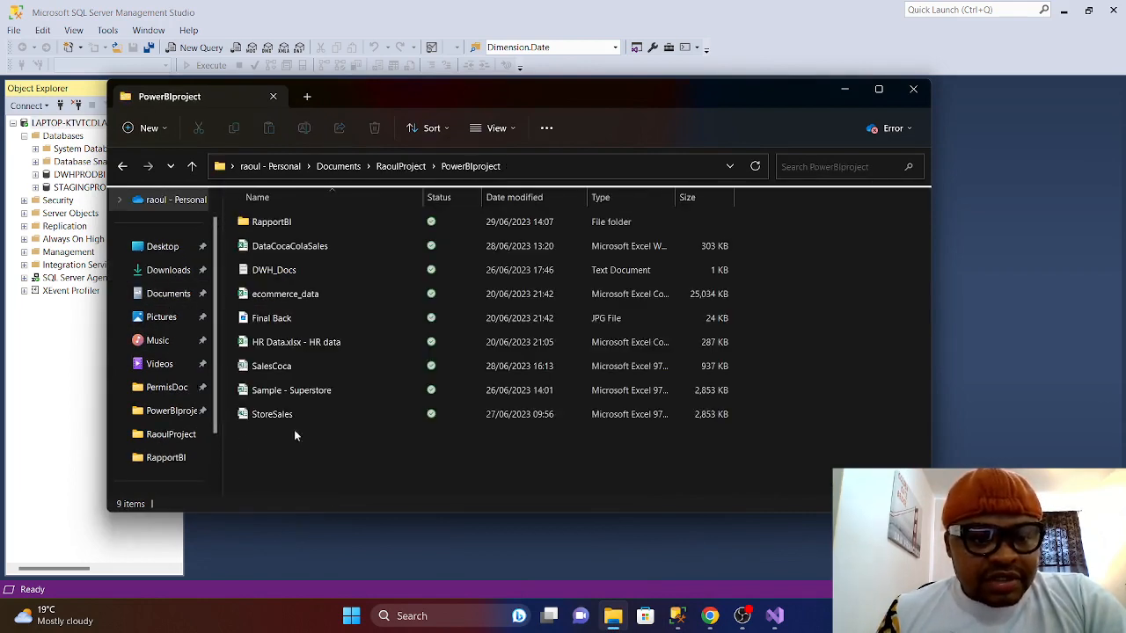
double_click(276, 368)
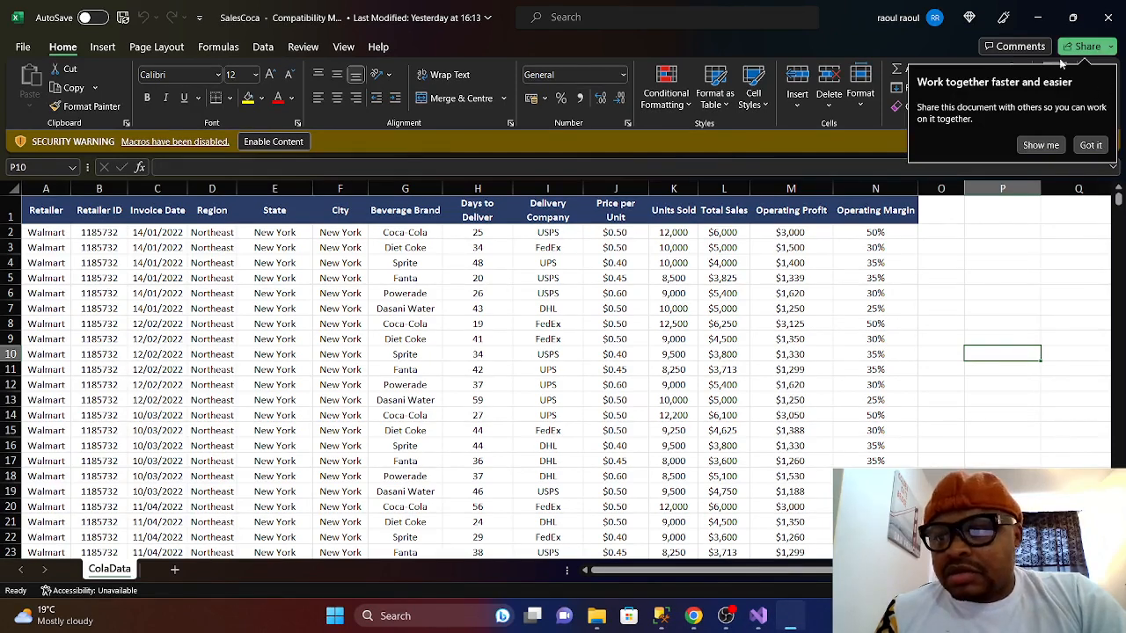
- Enable content and mark the SalesCoca workbook as a trusted document
click(284, 144)
click(622, 348)
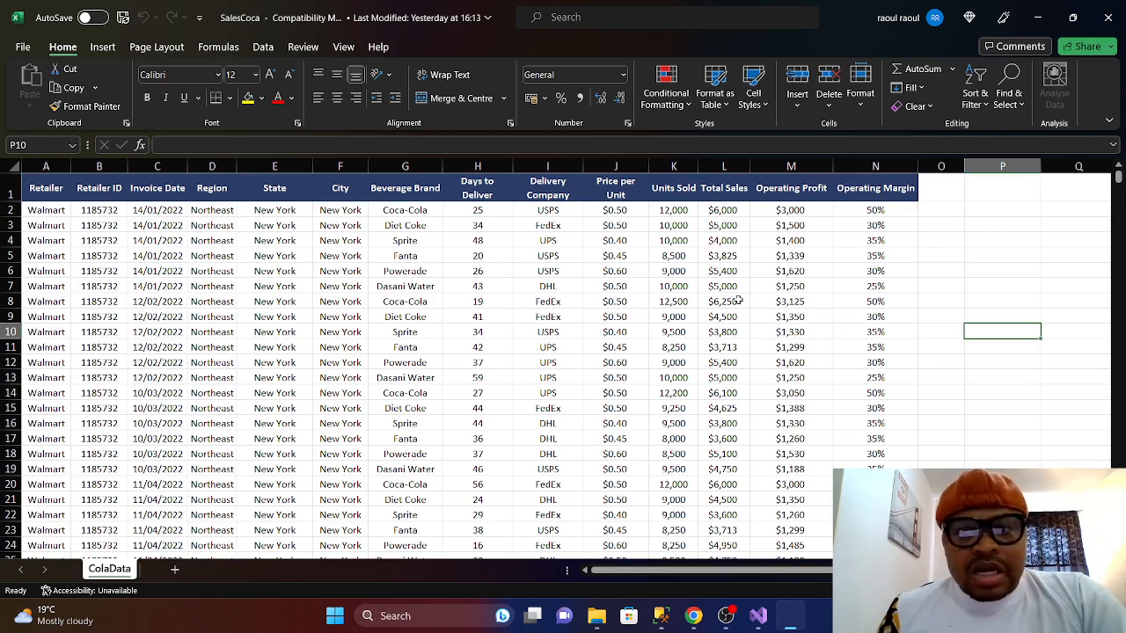
click(463, 616)
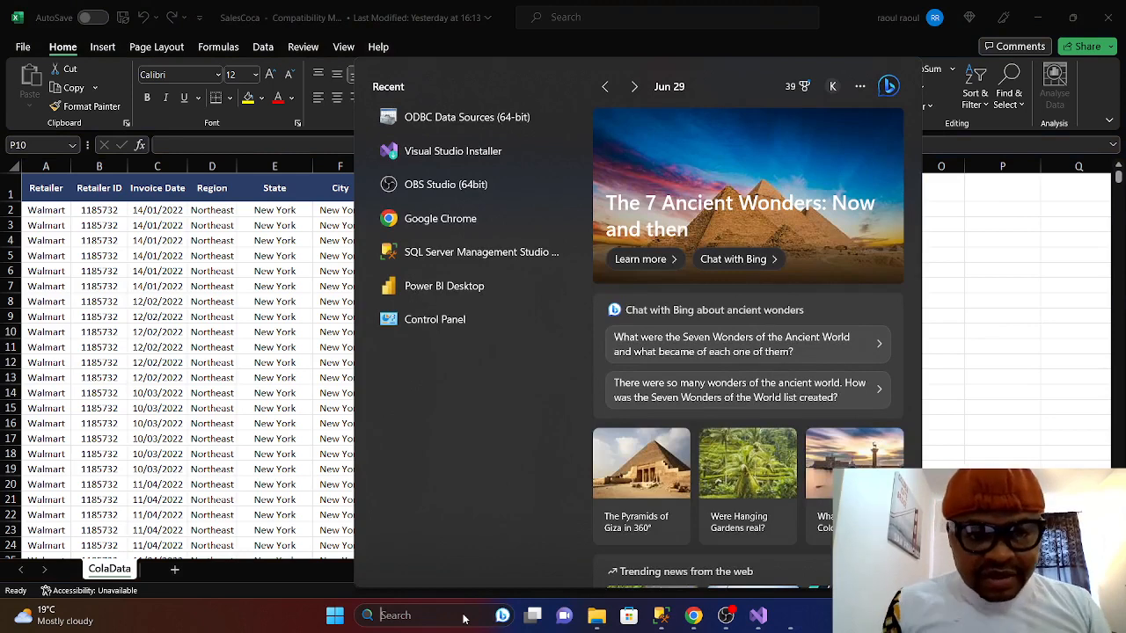
- Launch Power BI Desktop into a blank report and show the full Get Data connector list
click(450, 287)
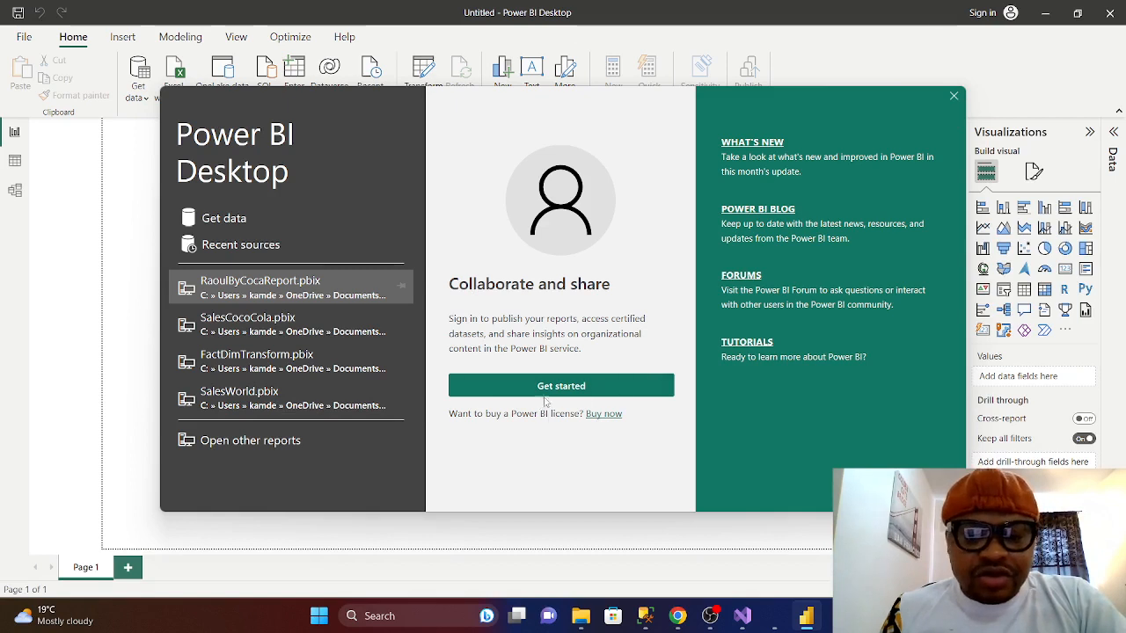
click(955, 96)
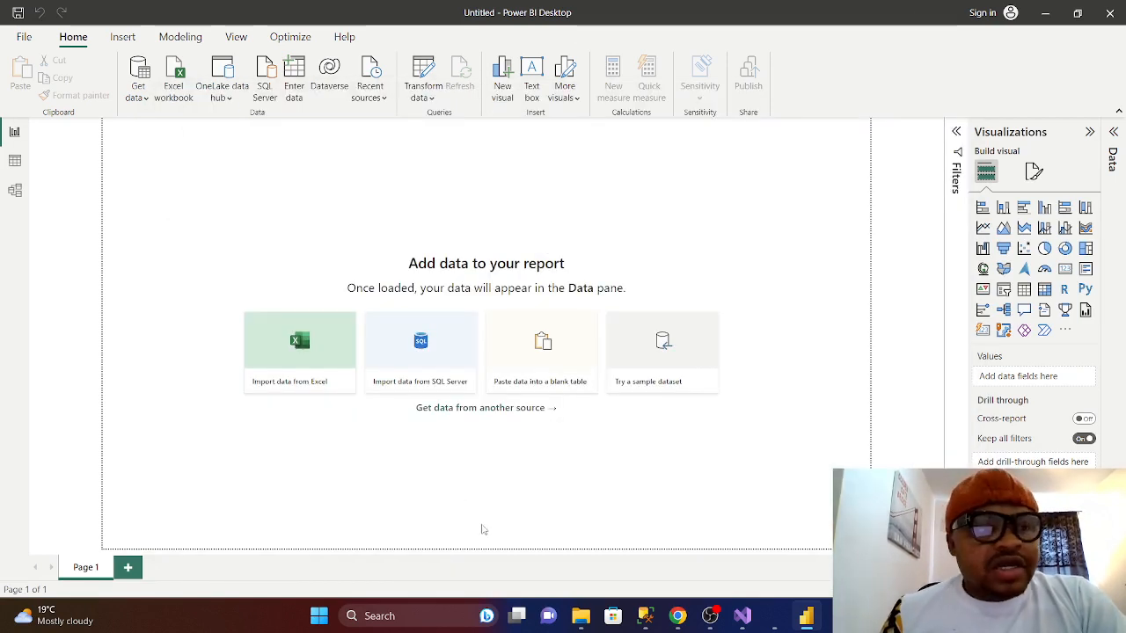
click(147, 99)
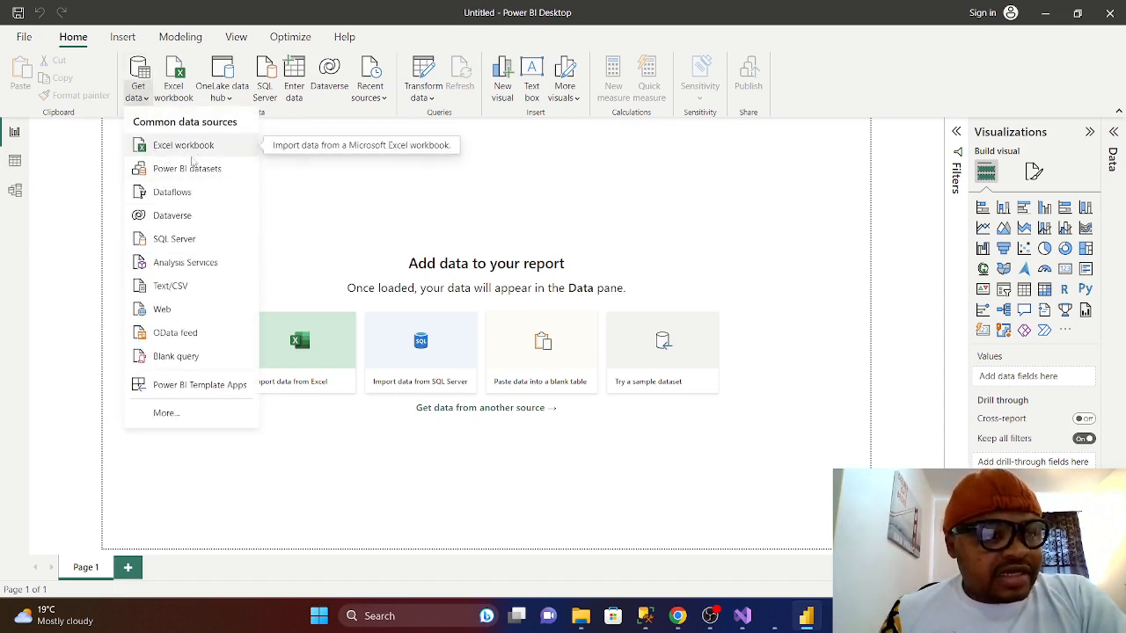
click(184, 150)
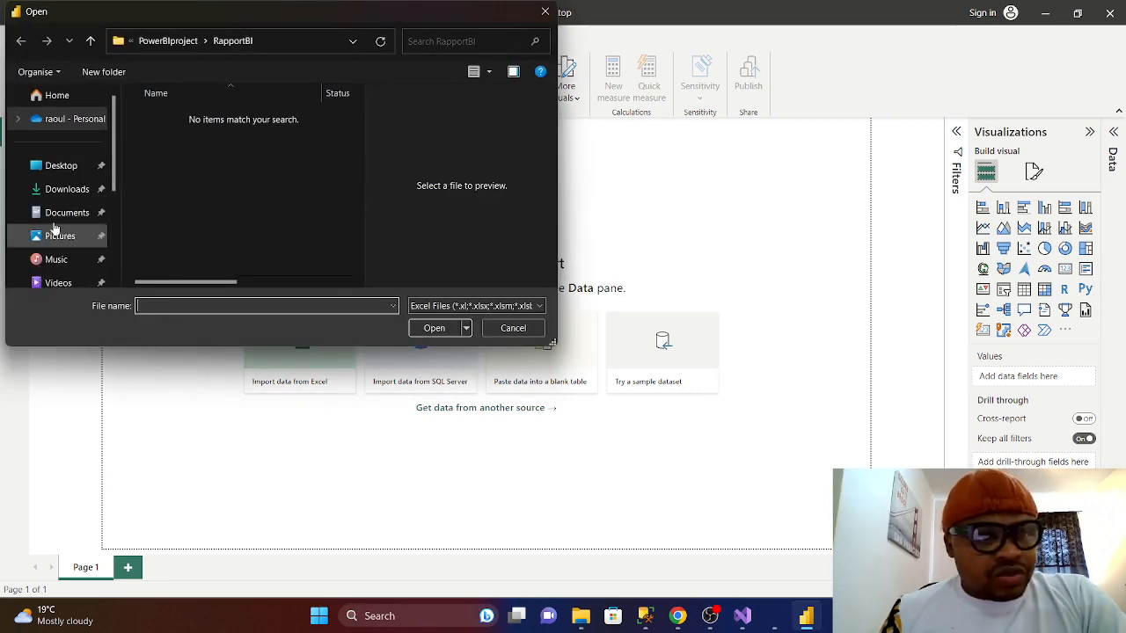
click(544, 11)
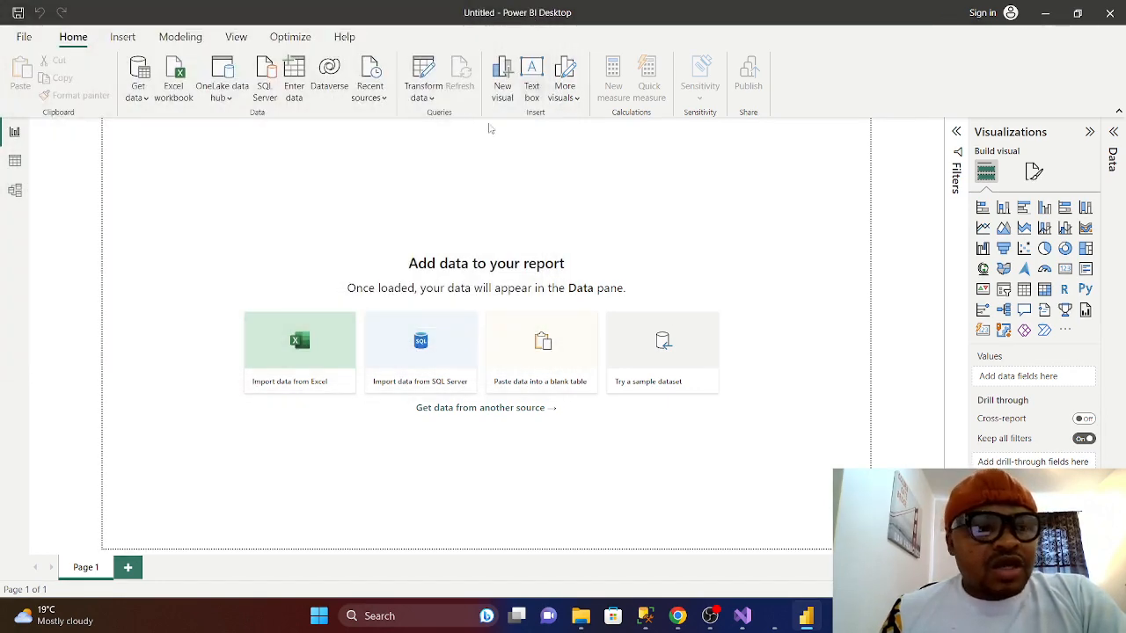
click(141, 95)
click(173, 419)
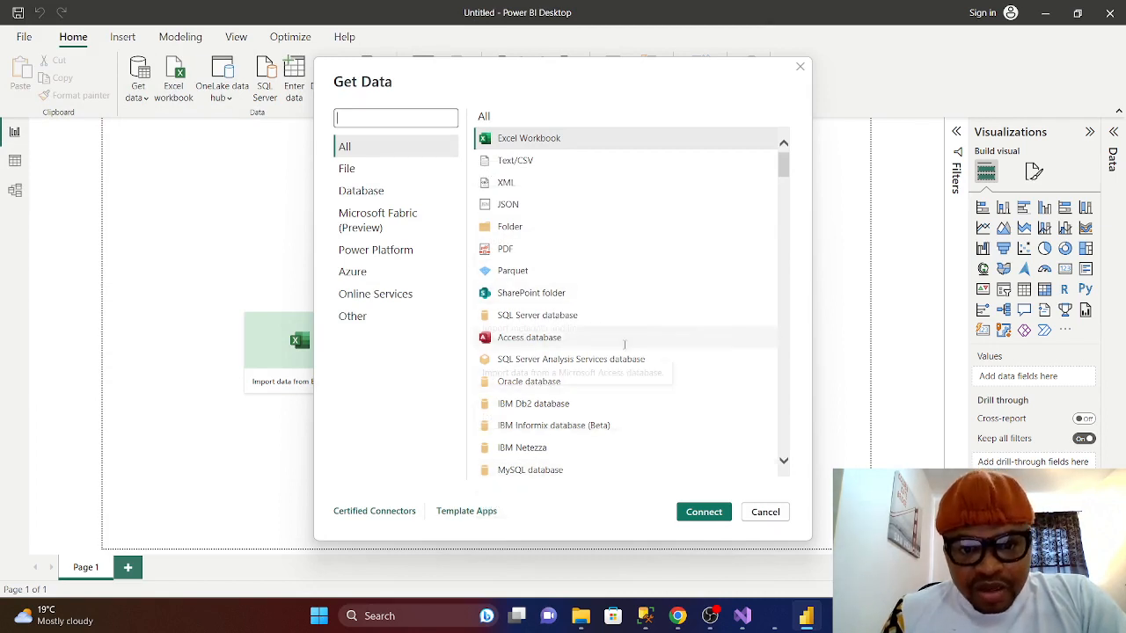
- Scroll through the Get Data connector list and show the Database connectors
scroll(619, 333, down, 3)
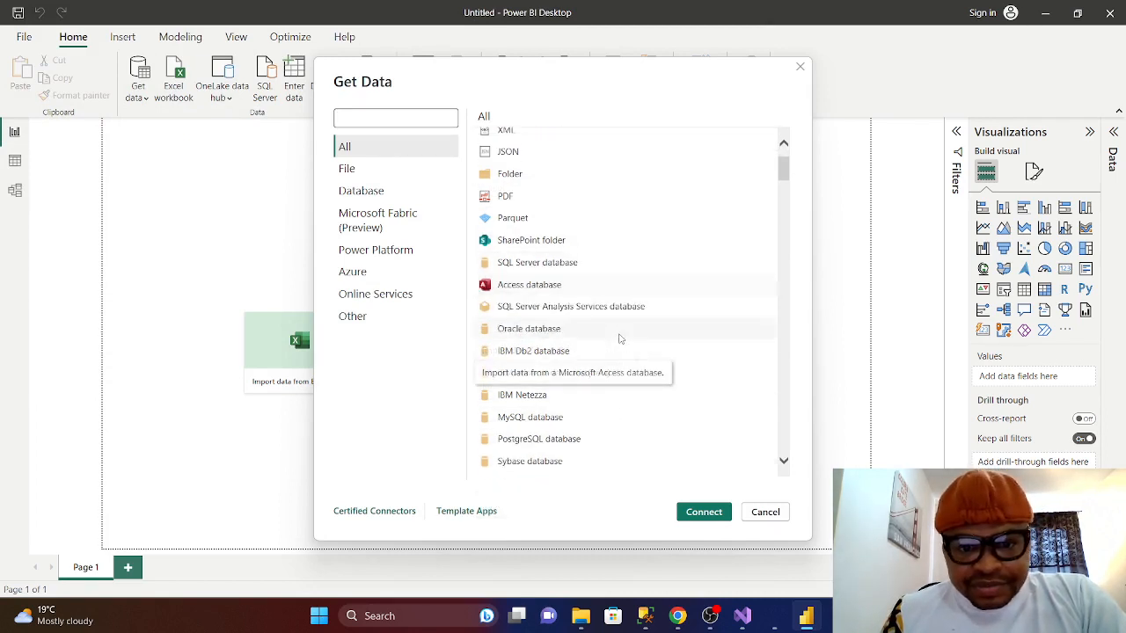
scroll(619, 335, up, 3)
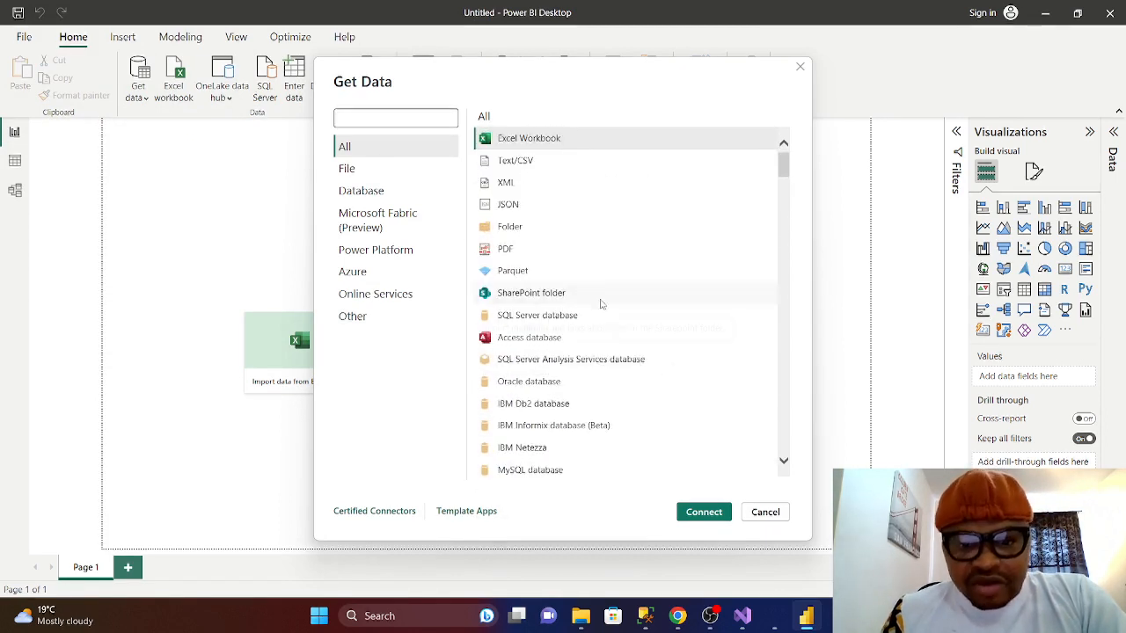
scroll(590, 361, down, 1)
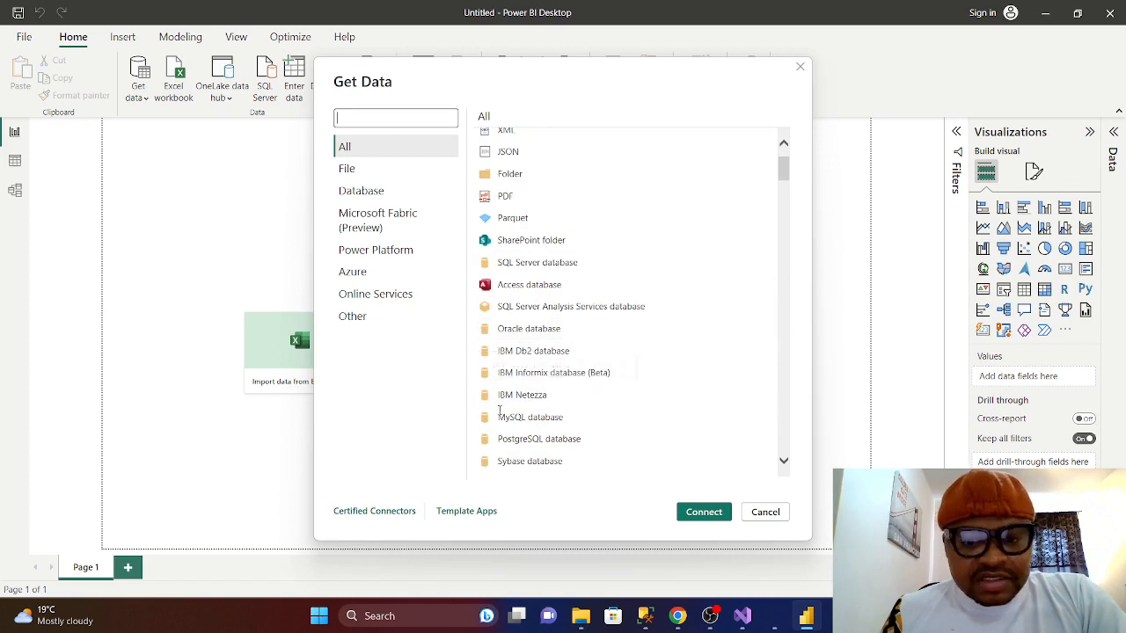
scroll(669, 369, down, 2)
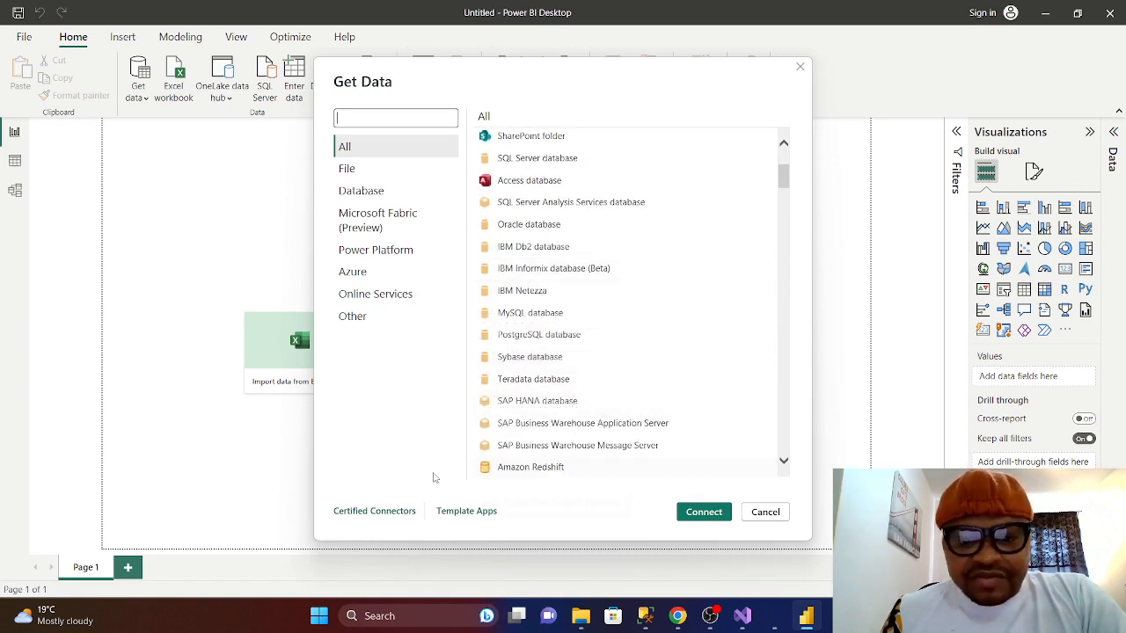
scroll(623, 411, down, 5)
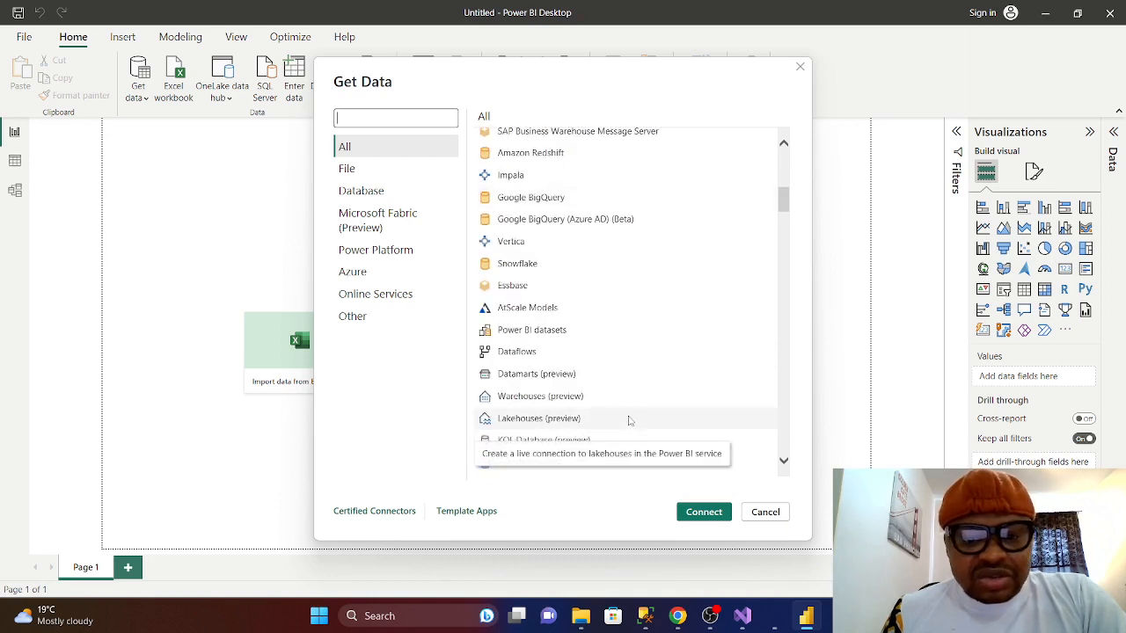
click(378, 192)
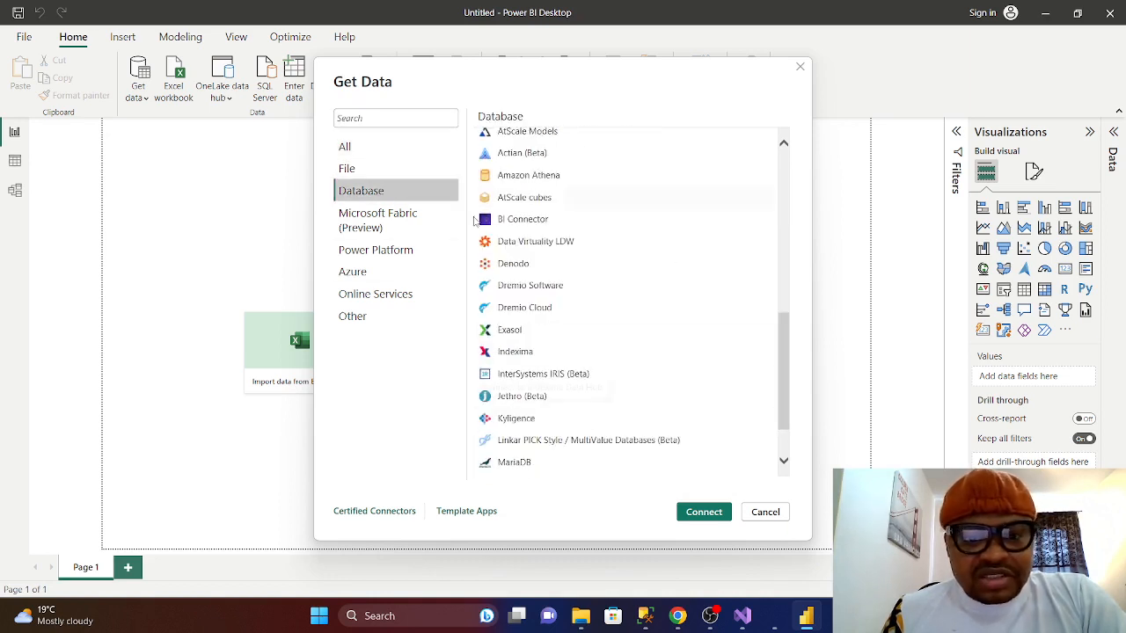
- Look through the Microsoft Fabric and Azure connectors, then close Get Data
click(394, 222)
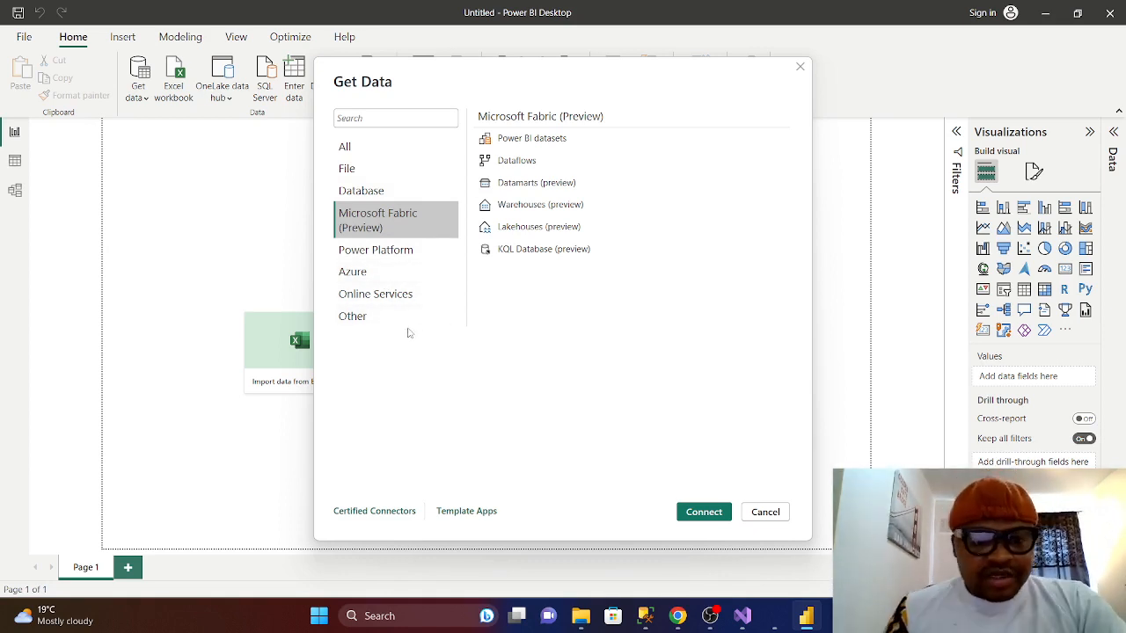
click(363, 278)
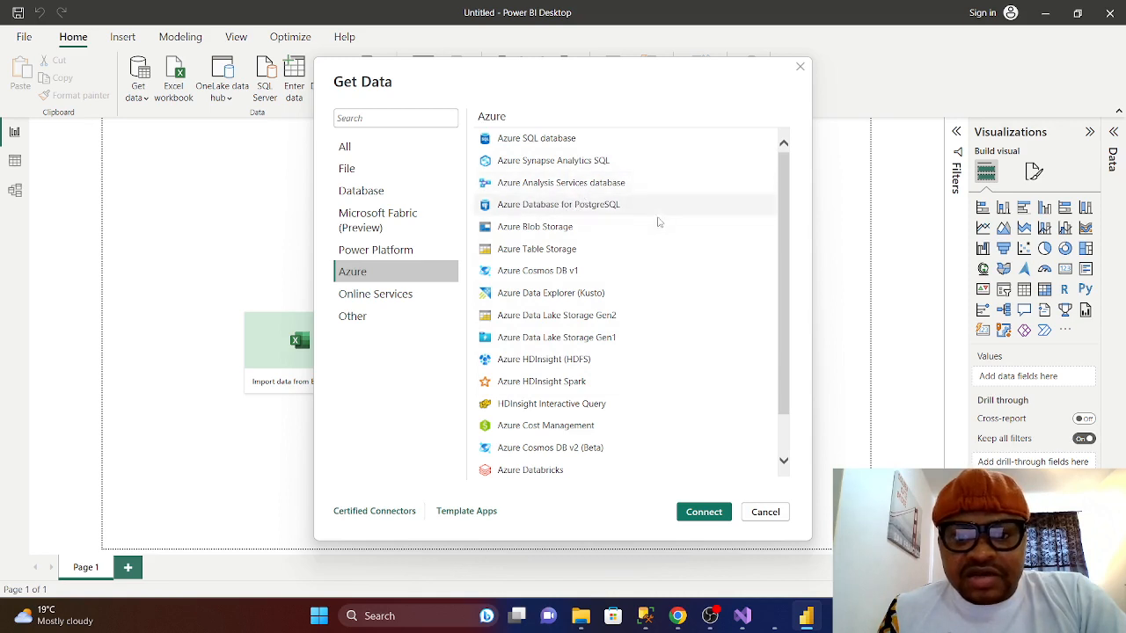
scroll(589, 317, down, 1)
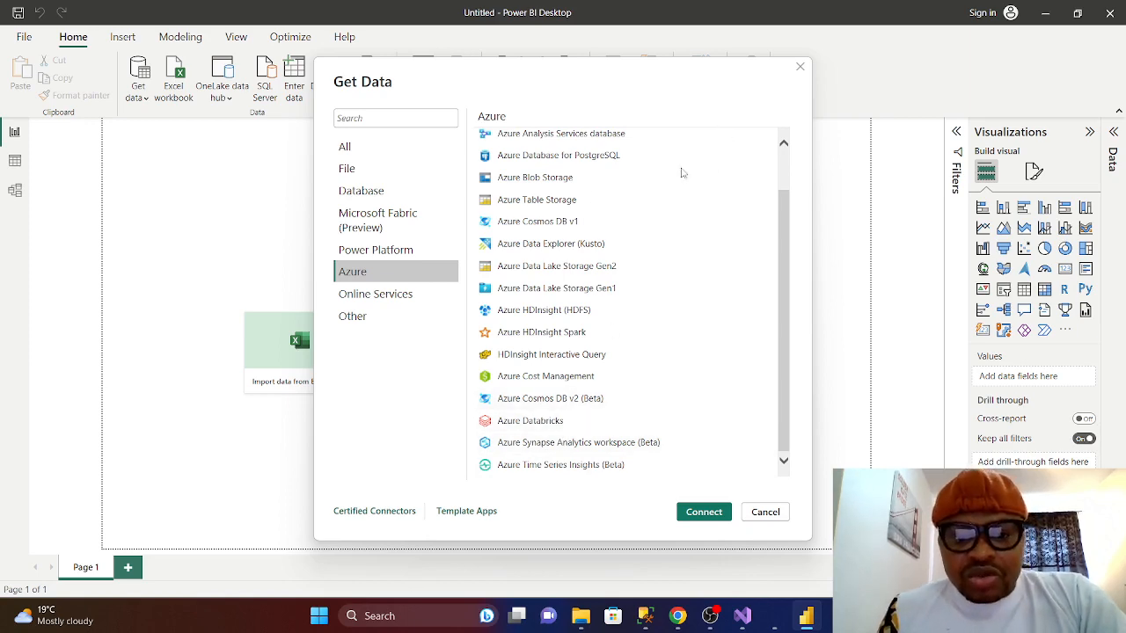
click(800, 68)
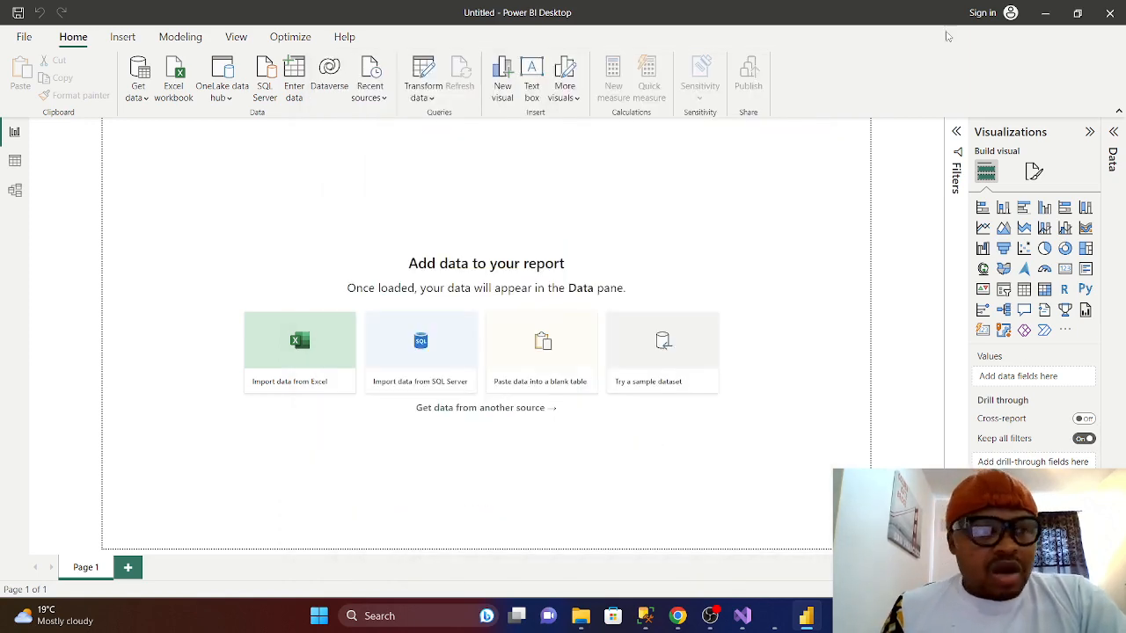
- Minimize Power BI, close the SalesCoca workbook in Excel, and switch to SQL Server Management Studio
click(1046, 14)
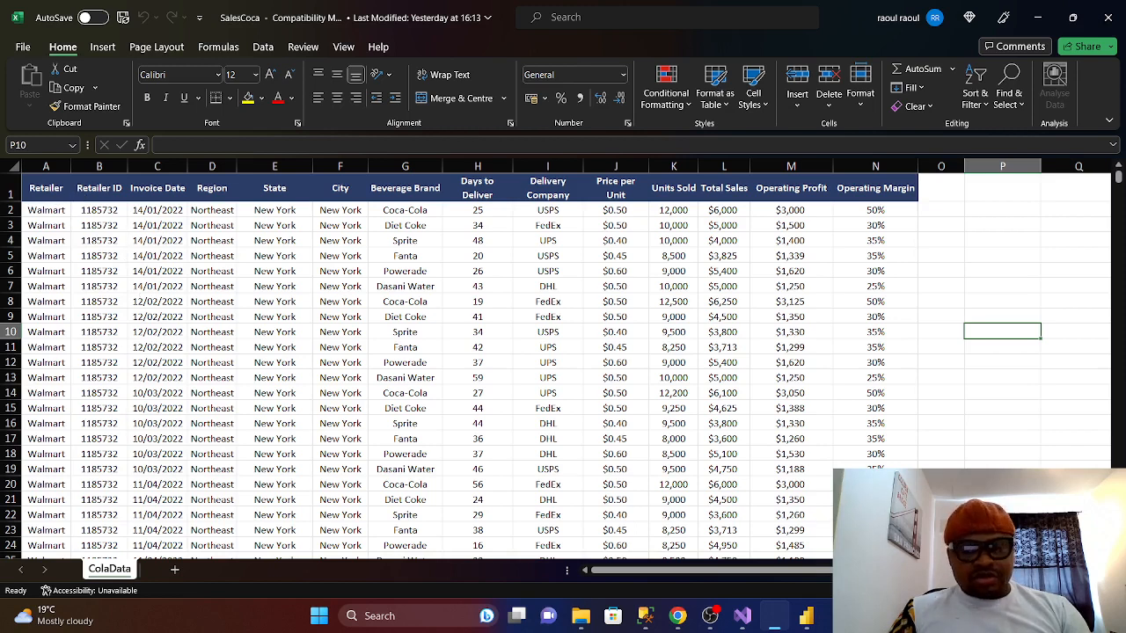
click(1110, 20)
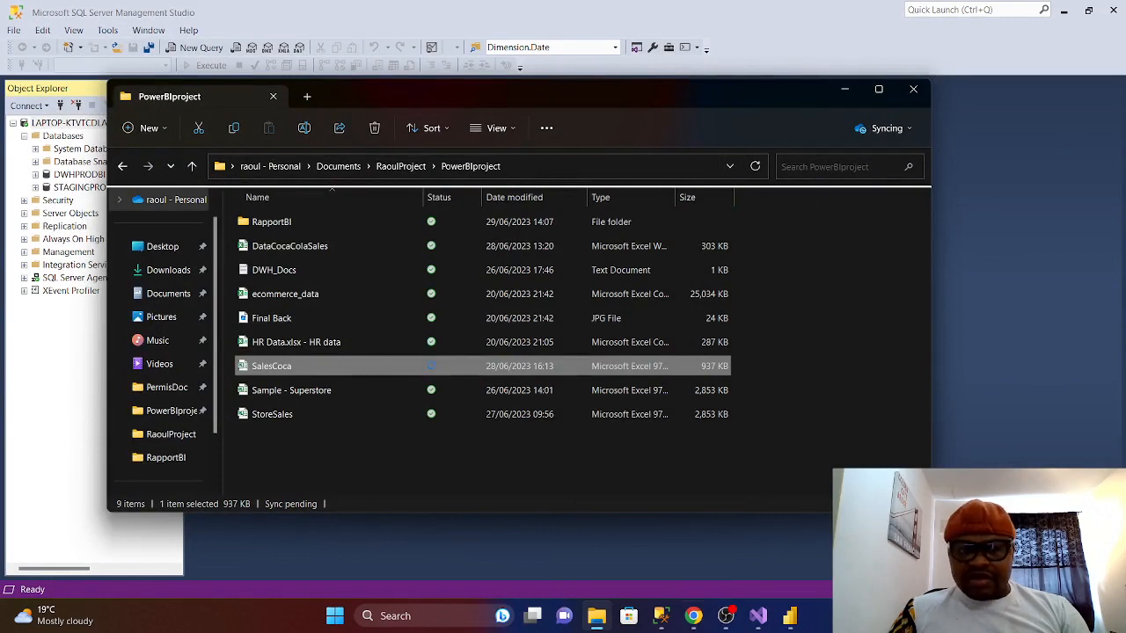
click(694, 623)
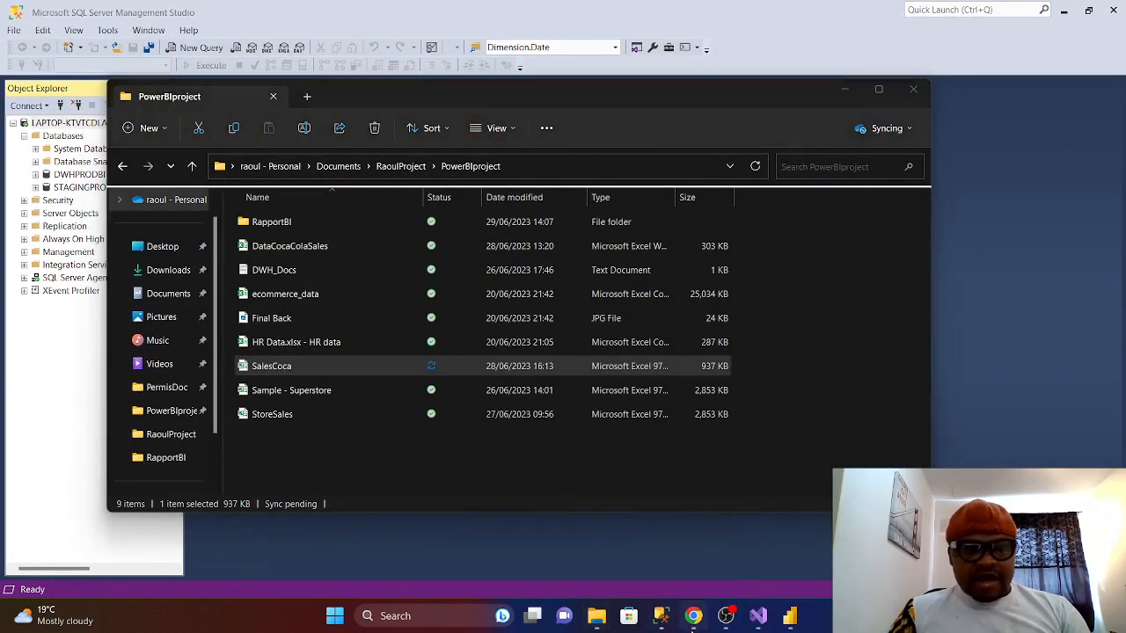
click(660, 620)
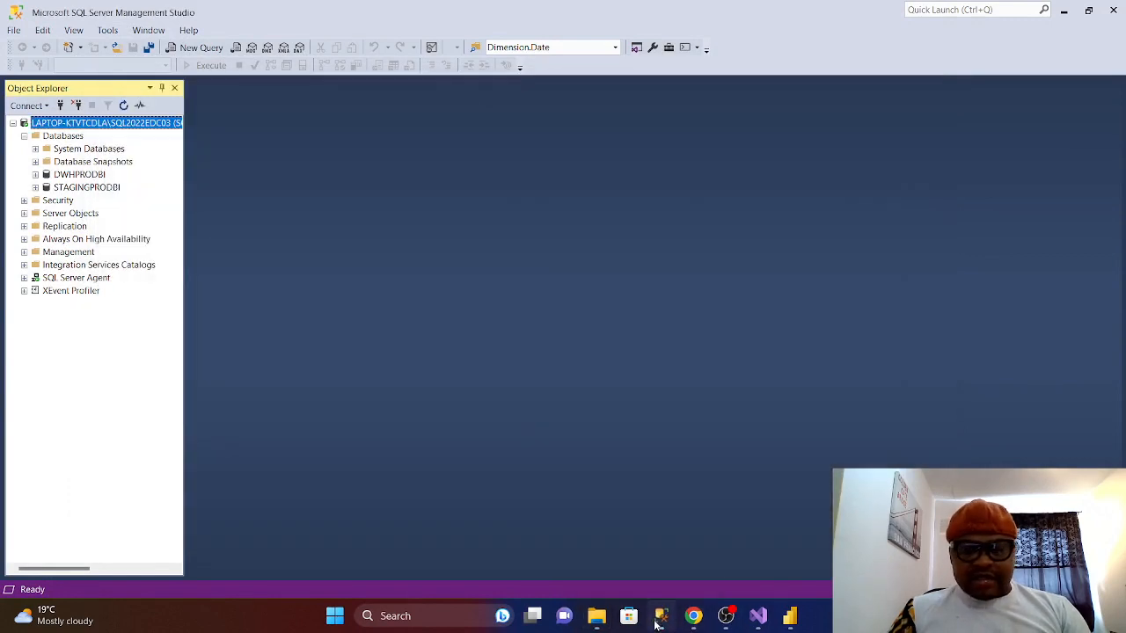
- In a new server query, write and execute 'Create Database CRMSalesforce'
right_click(79, 123)
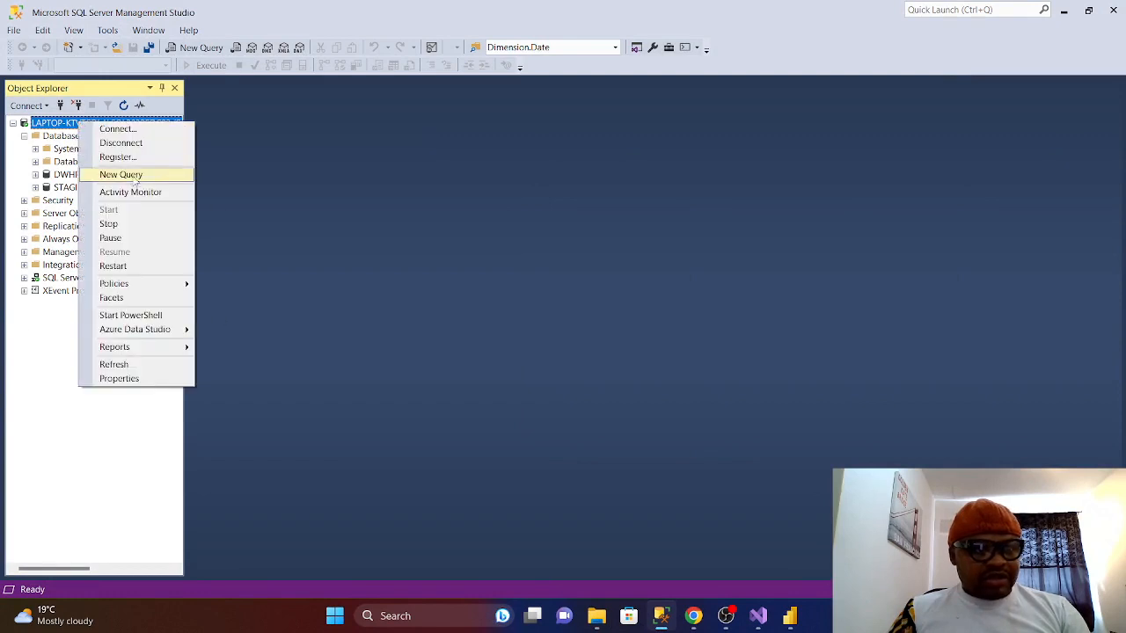
click(135, 176)
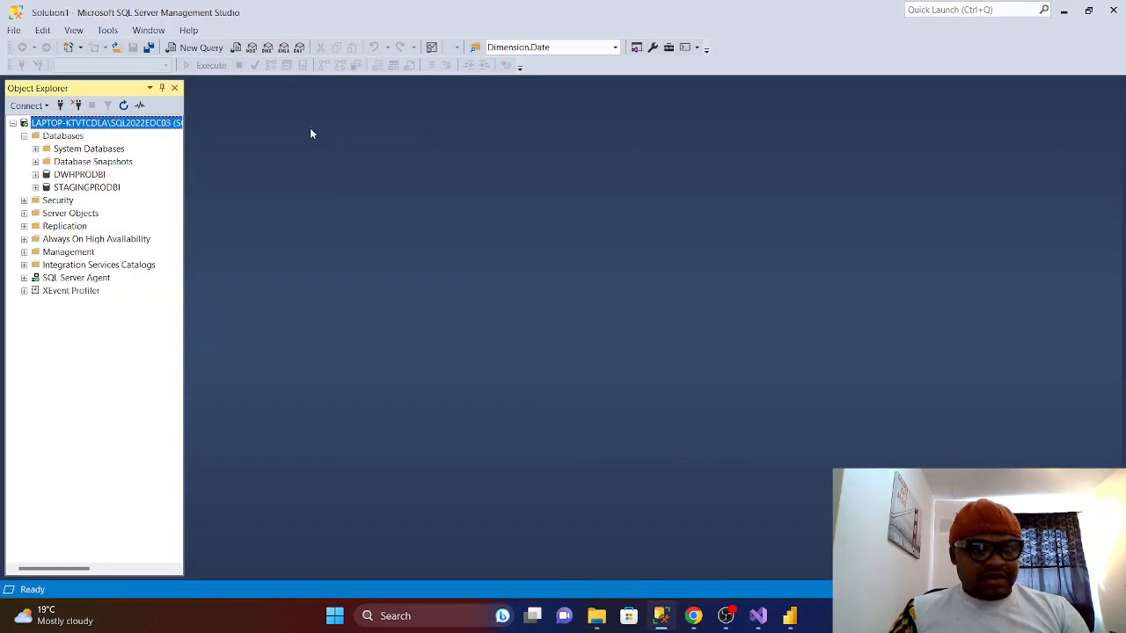
key(Return)
key(Return)
key(Return)
key(Return)
key(Return)
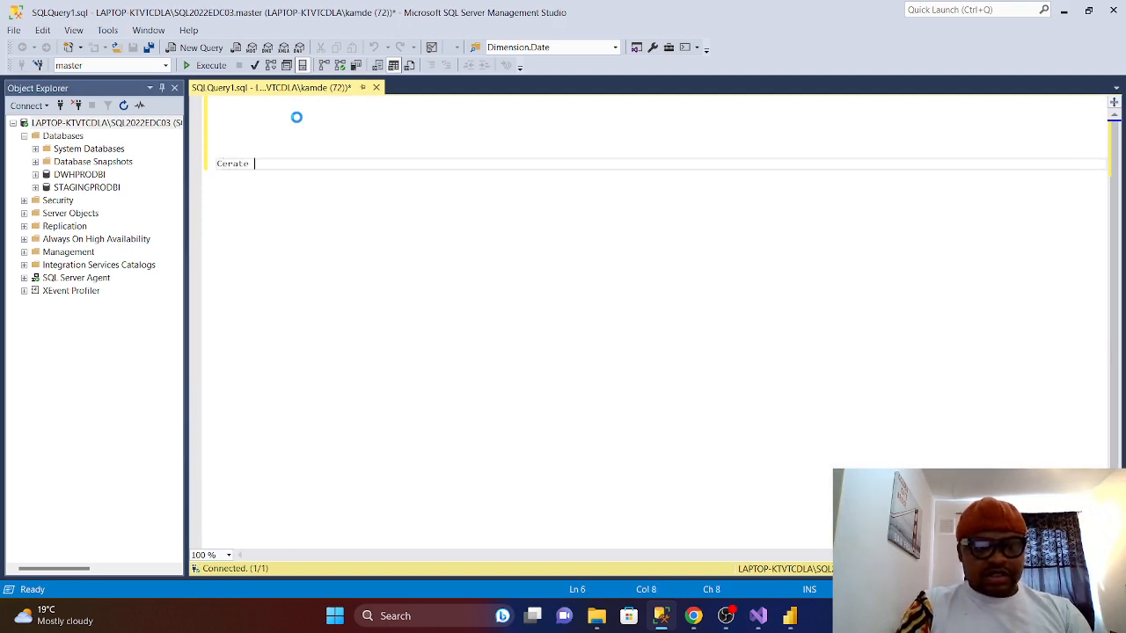
key(BackSpace)
key(BackSpace)
key(BackSpace)
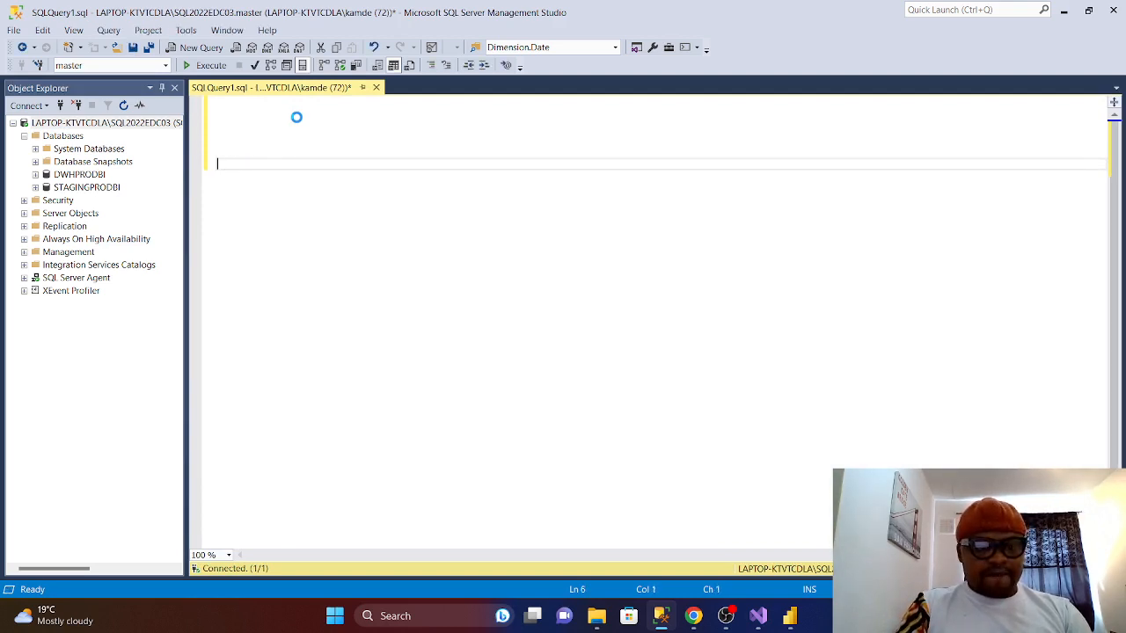
text(te D)
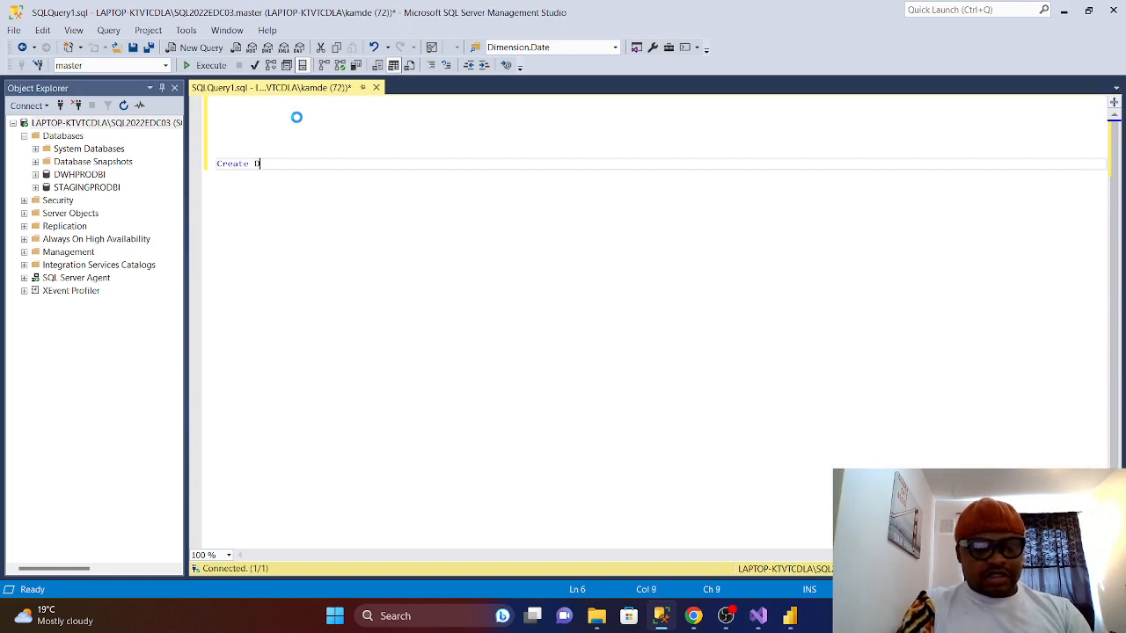
text(atabase)
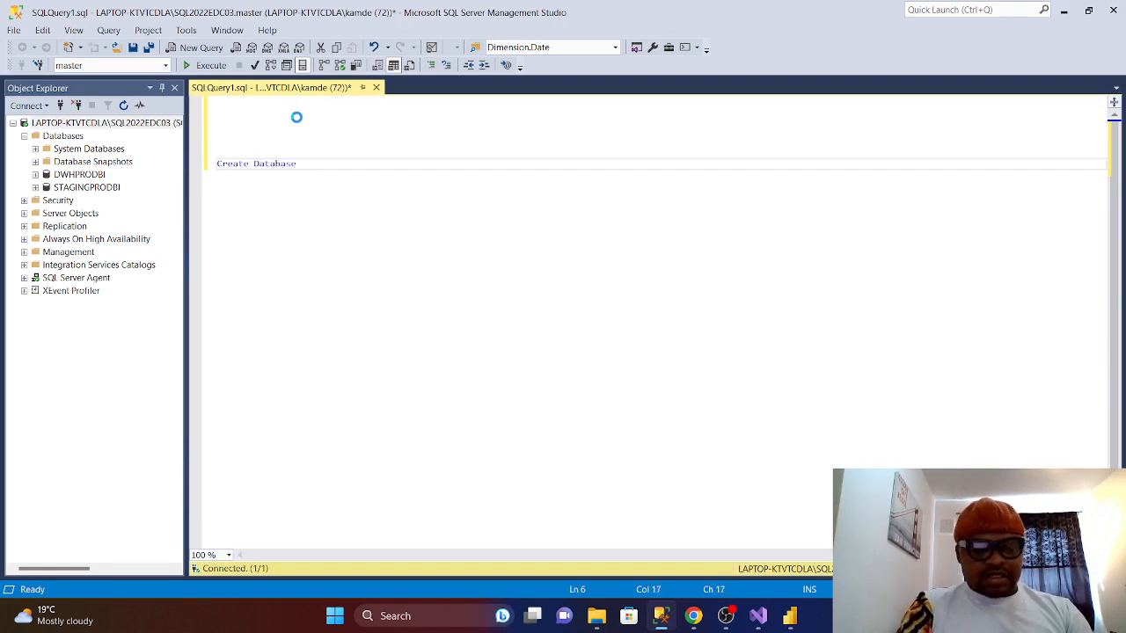
text( Sale)
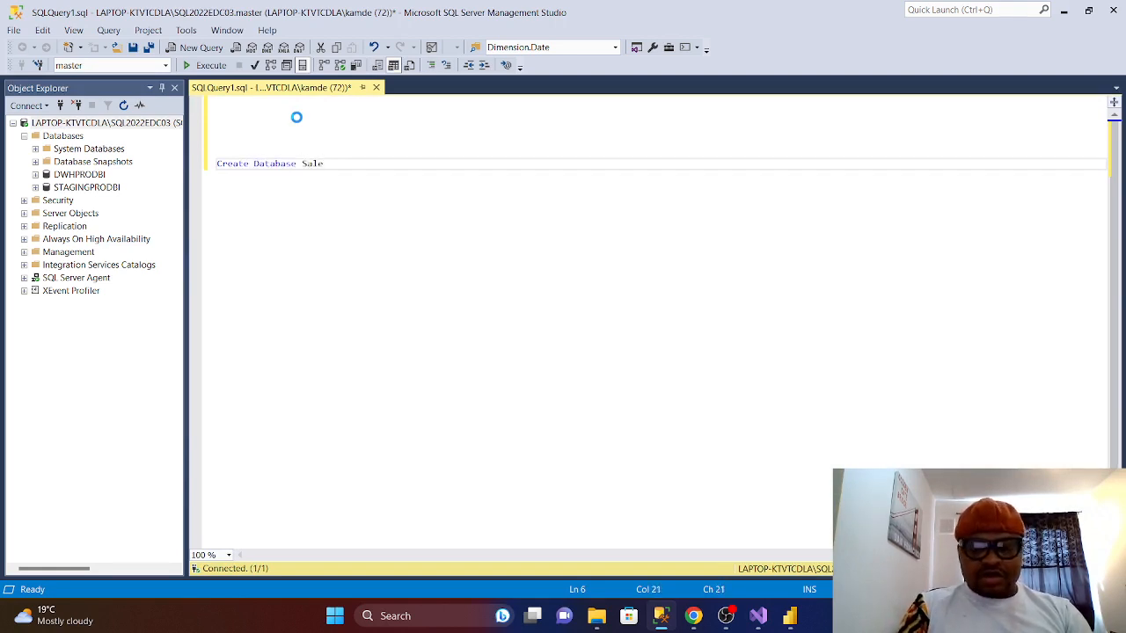
key(BackSpace)
key(BackSpace)
key(BackSpace)
key(BackSpace)
text(C)
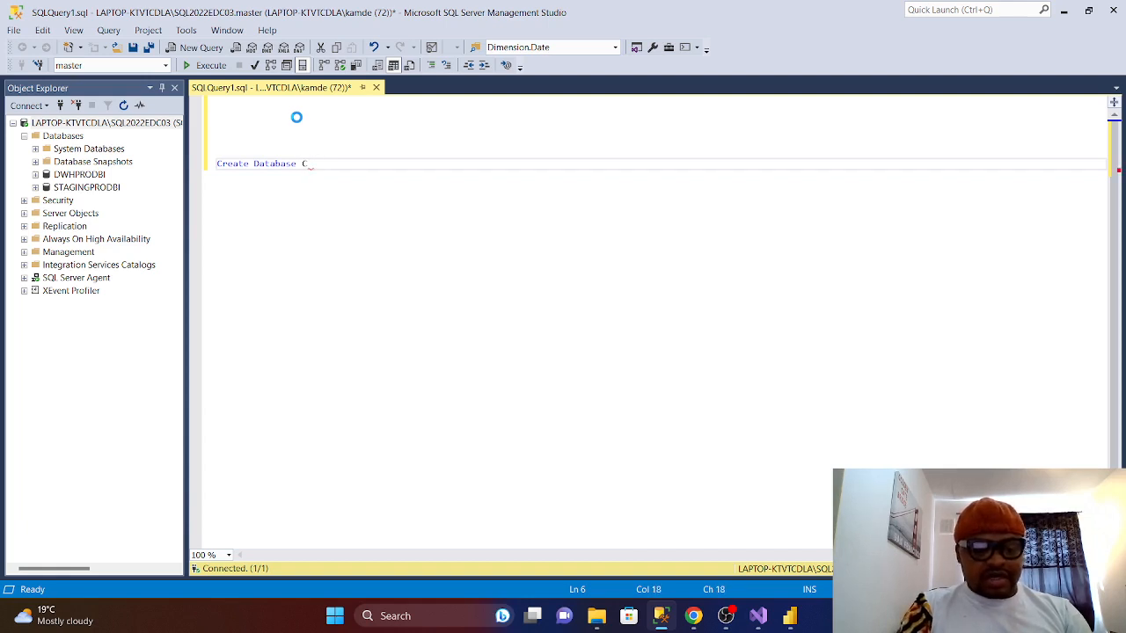
text(RMSalesforce;)
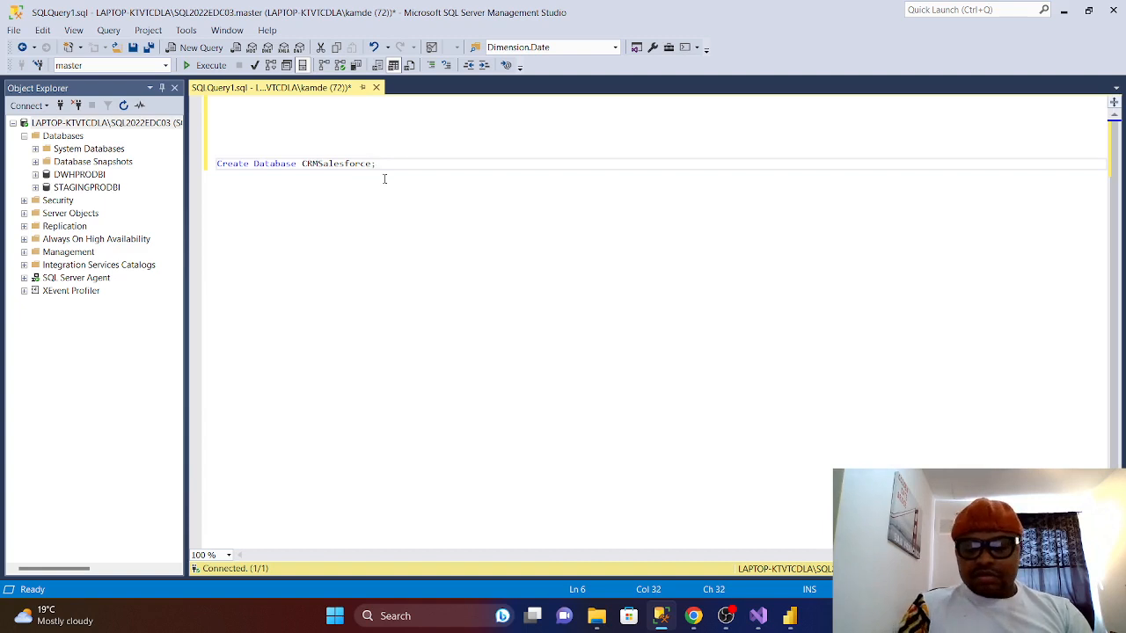
key(Return)
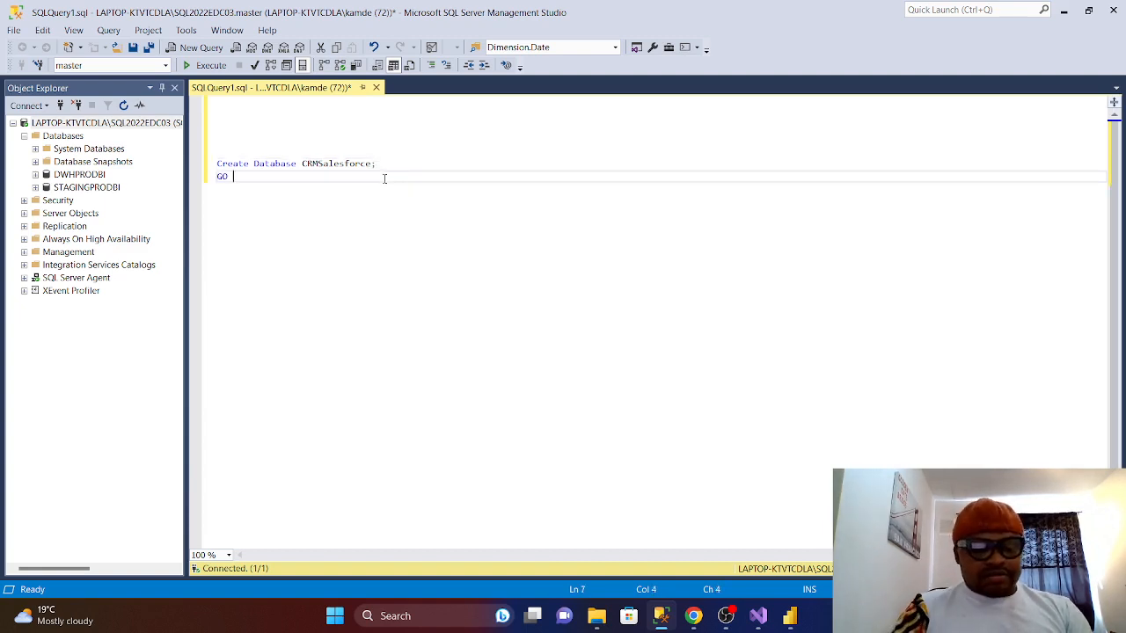
click(204, 65)
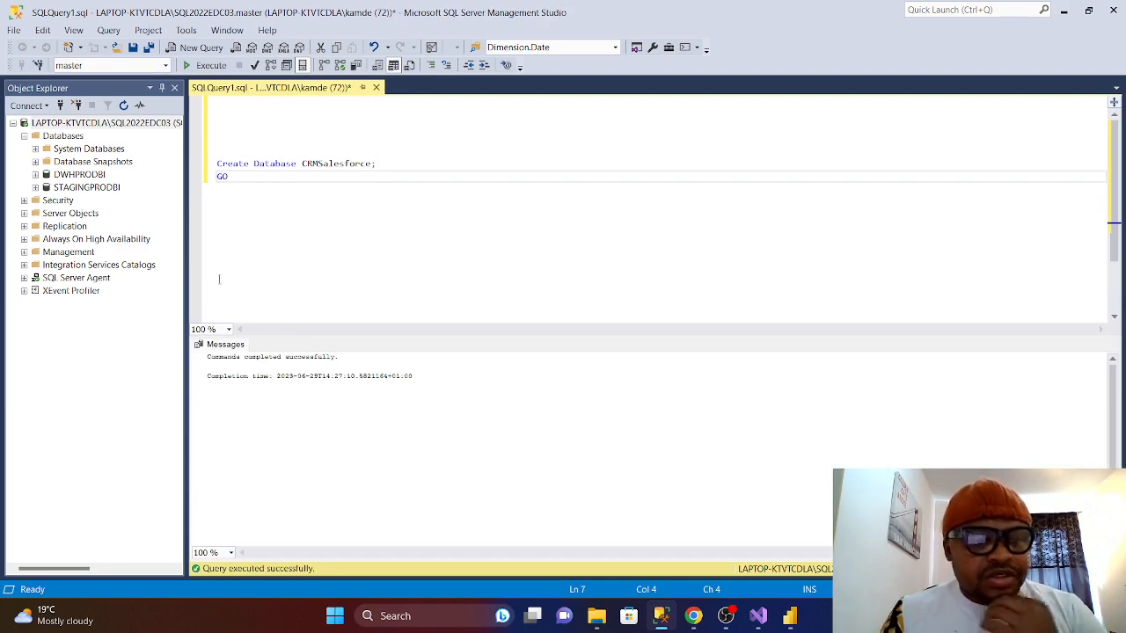
- Refresh the Databases folder so CRMSalesforce appears, and select the create script
click(75, 150)
right_click(75, 150)
right_click(70, 136)
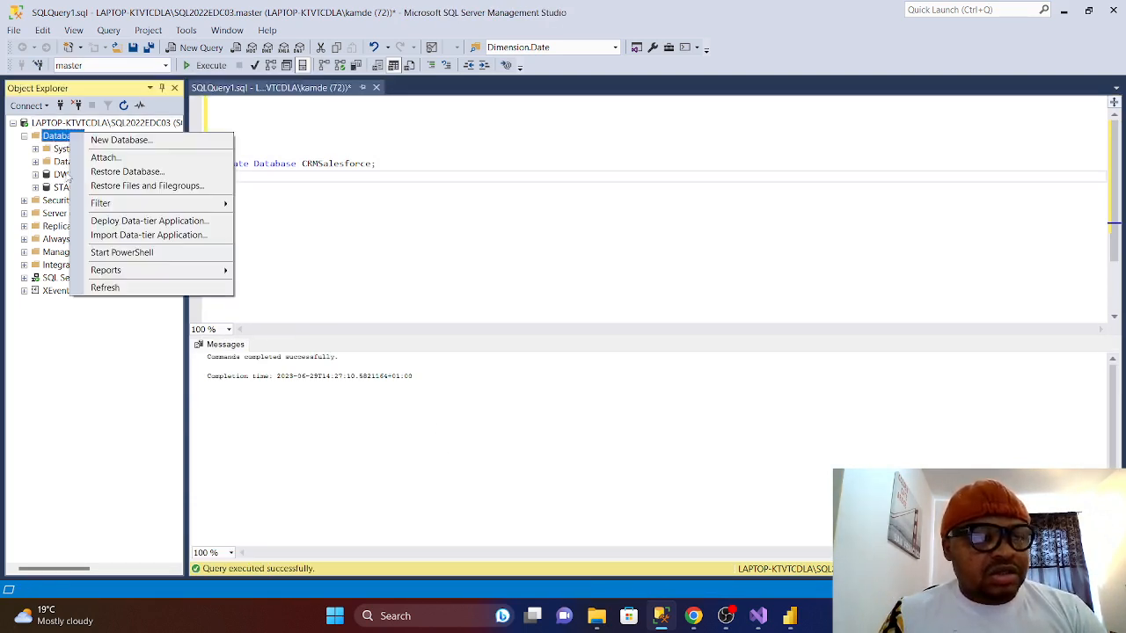
click(104, 288)
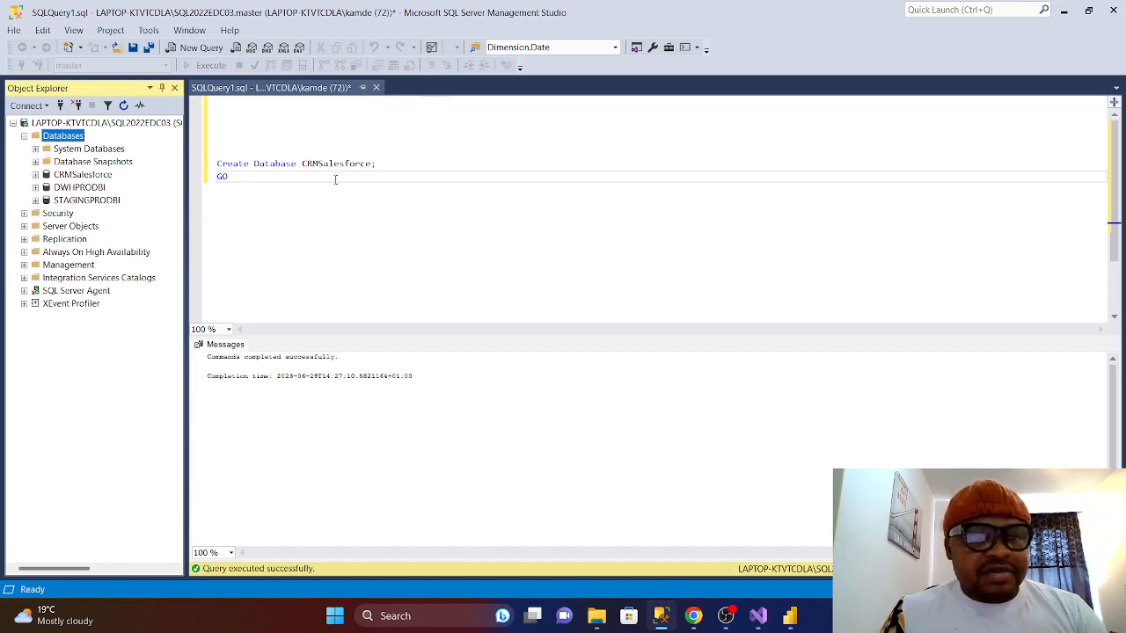
drag(335, 180, 233, 137)
- Run 'Use CRMSalesforce;' to switch to the new database, then delete the Use and GO lines
key(Delete)
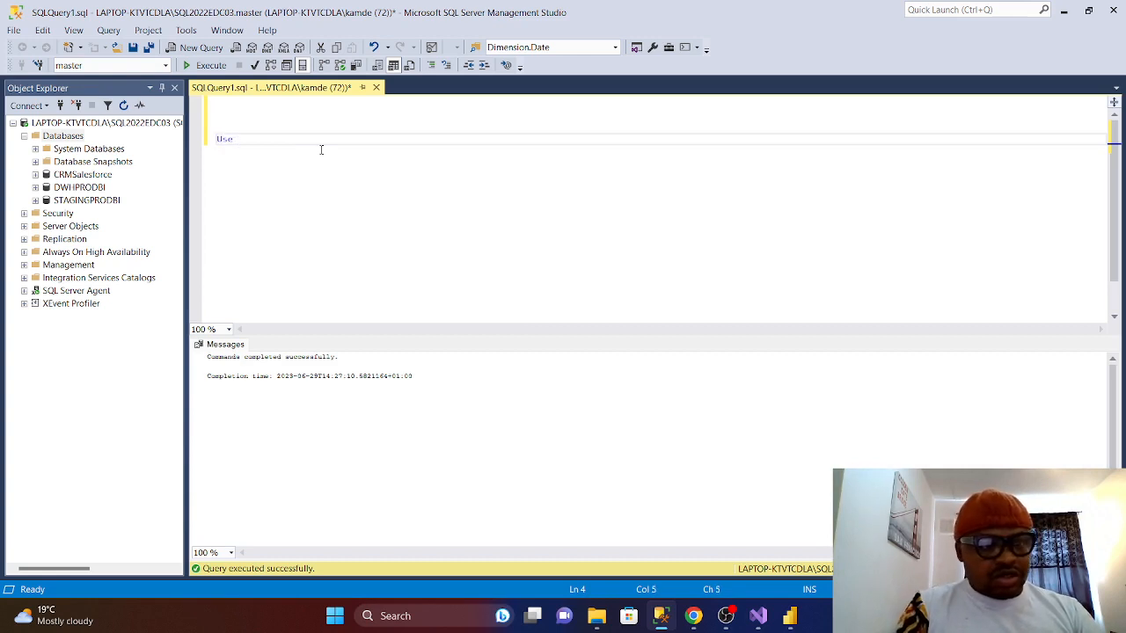
text(Use CRM)
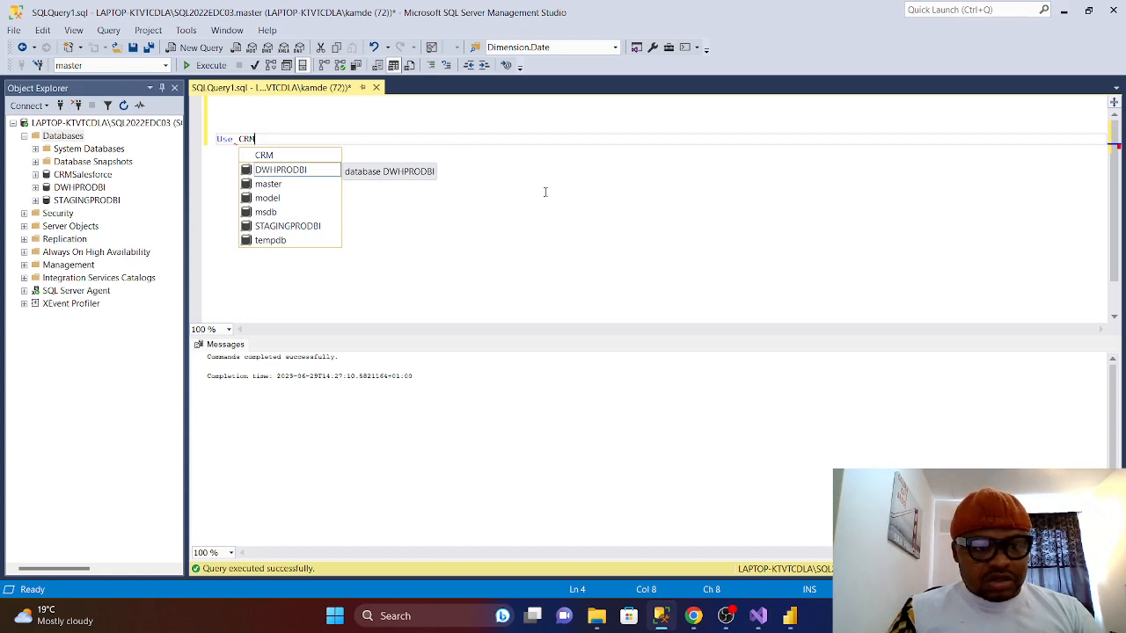
text(Sa)
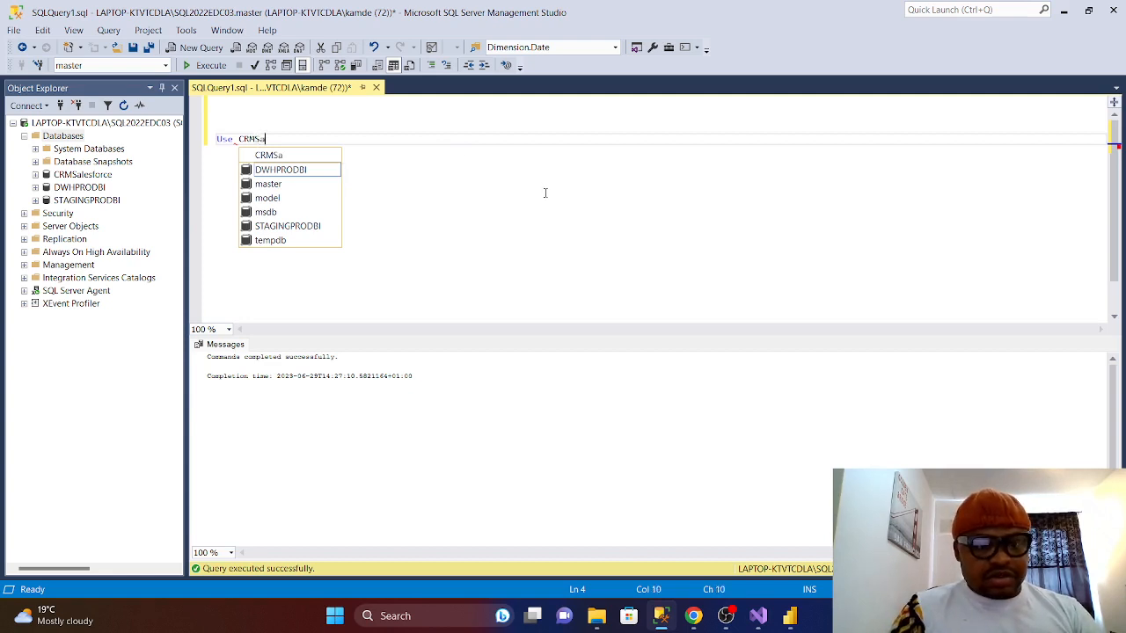
text(les)
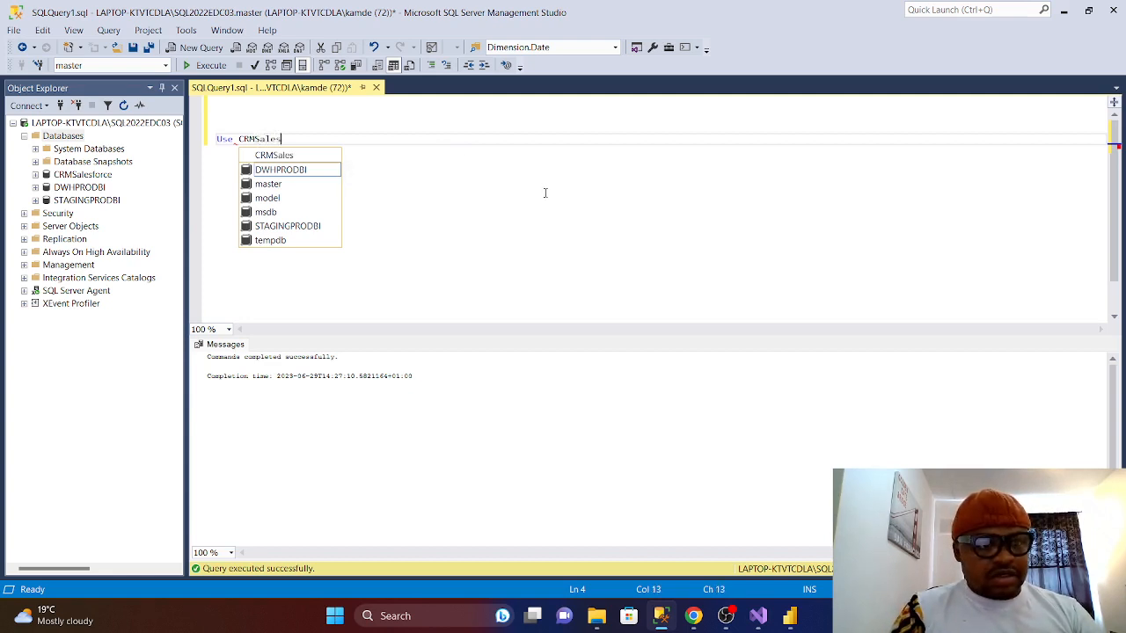
text(force)
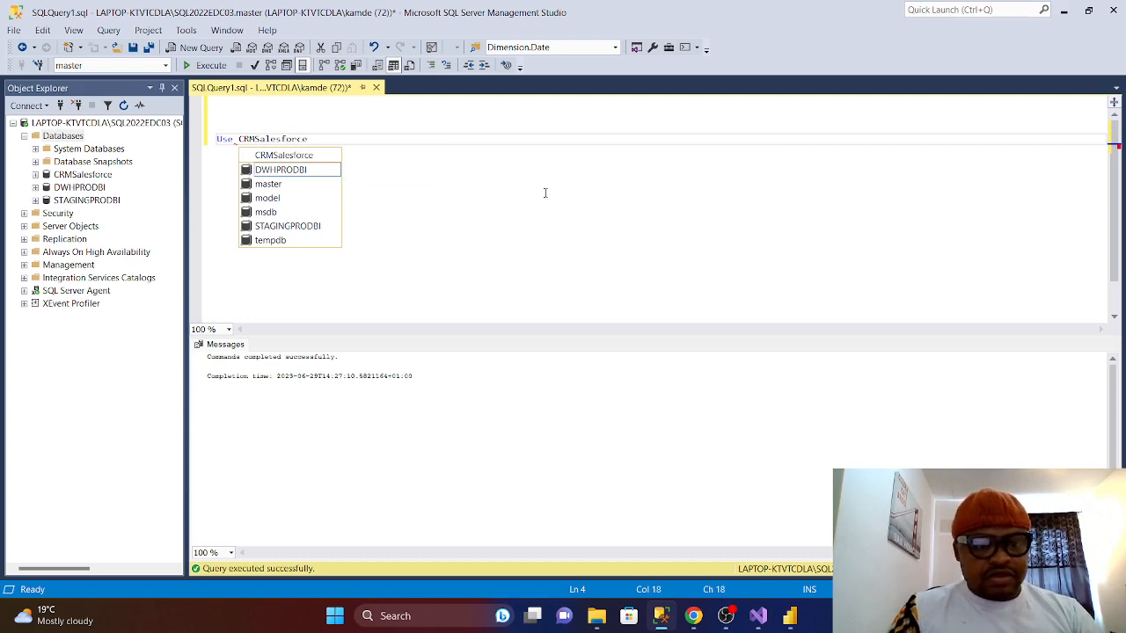
text(;)
key(Return)
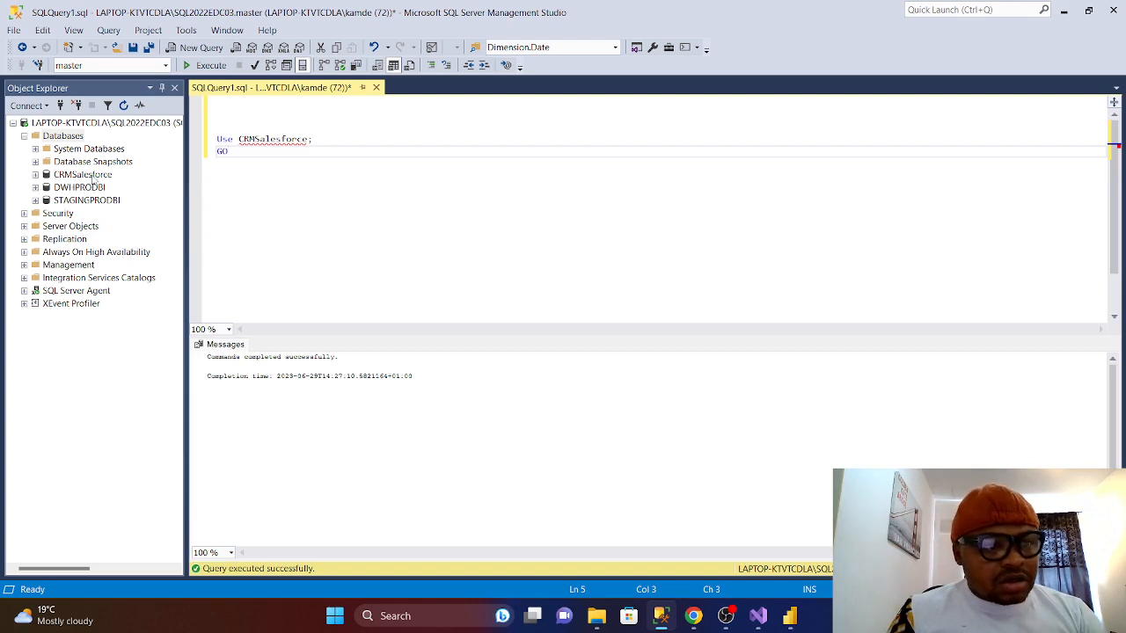
click(204, 65)
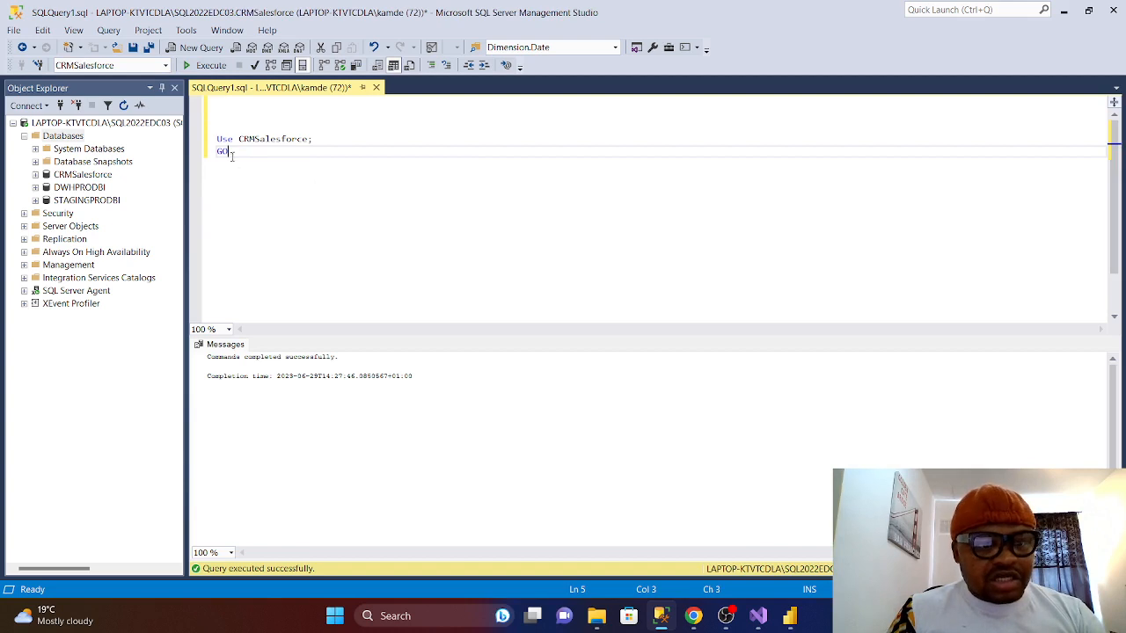
drag(232, 155, 218, 139)
key(BackSpace)
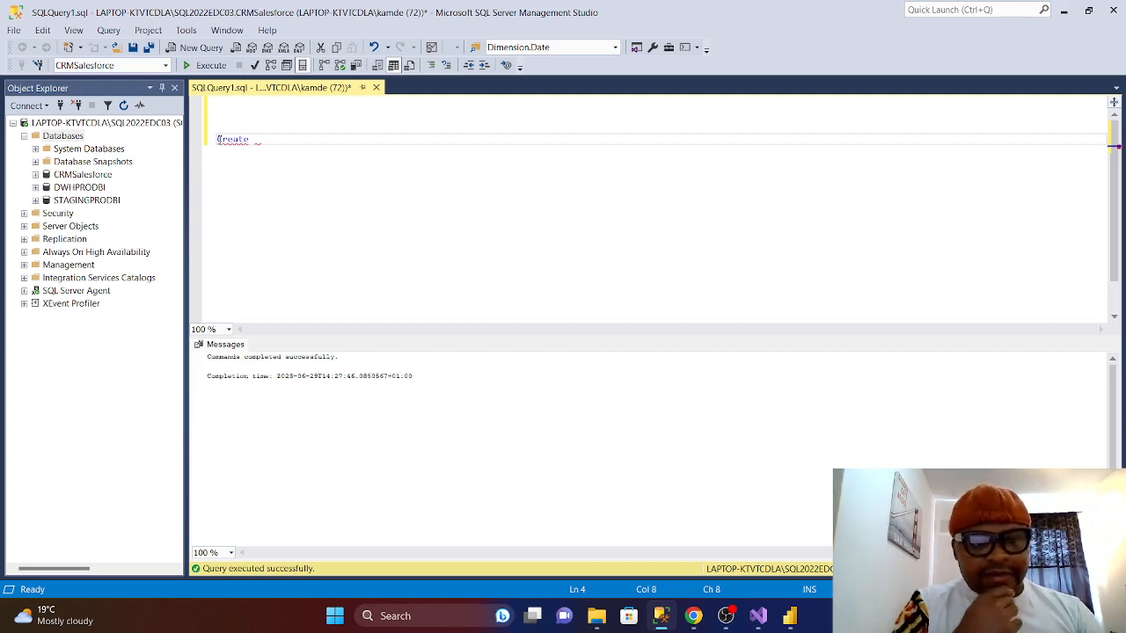
- Write 'Create Schema crm;' and expand CRMSalesforce's Security > Schemas folder
text(Schem)
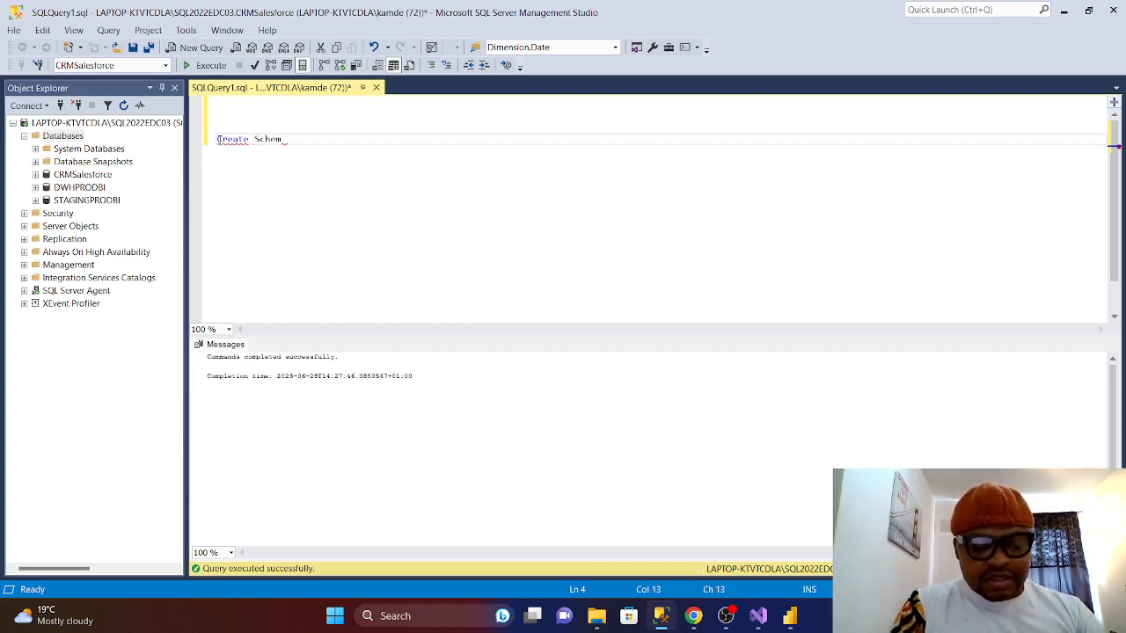
text(a )
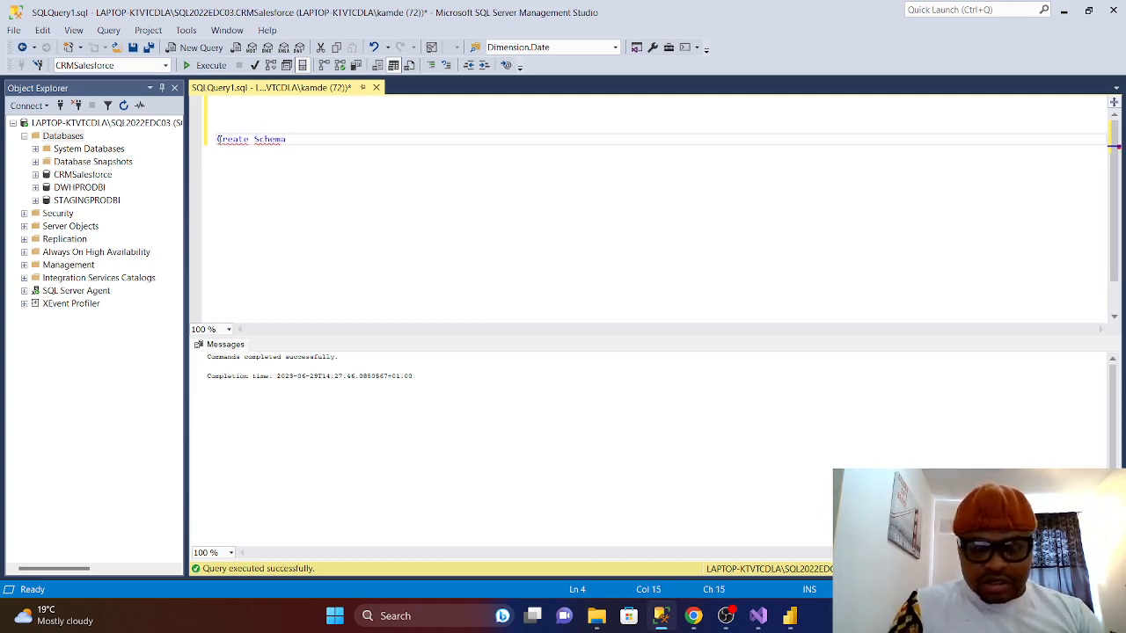
text(crm)
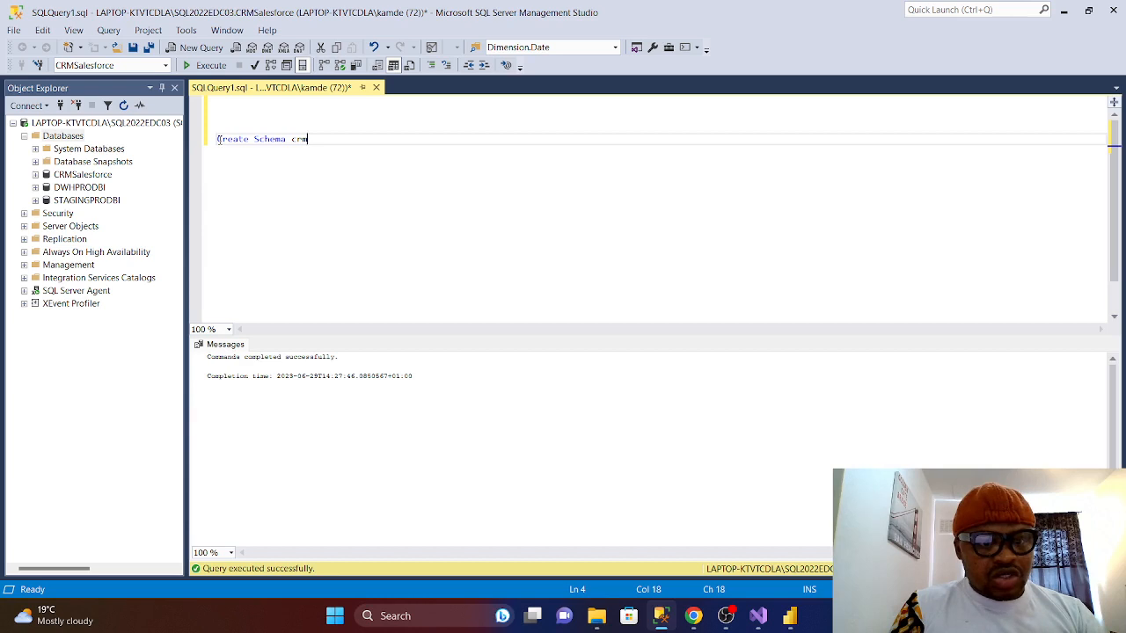
text(;)
key(Return)
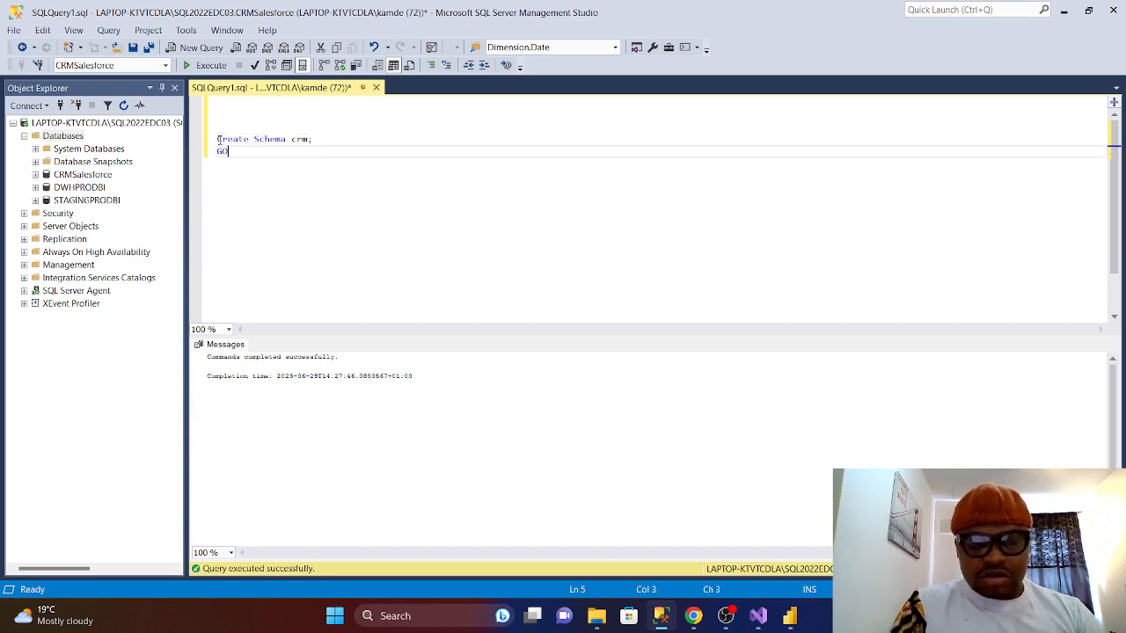
click(36, 174)
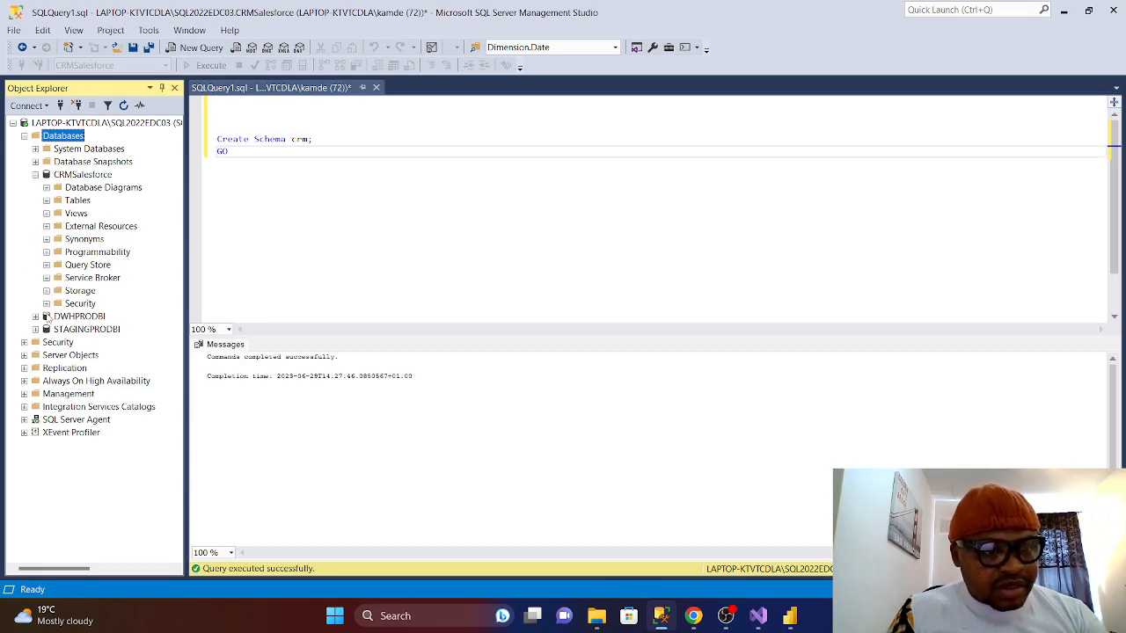
click(47, 304)
click(57, 342)
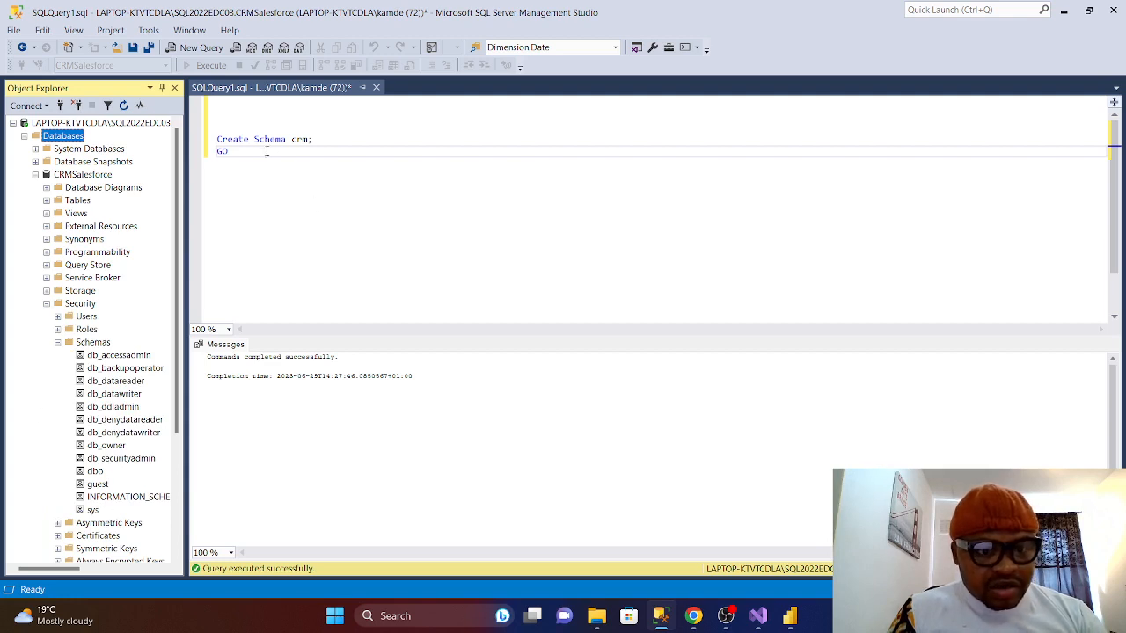
- Execute the Create Schema crm batch and refresh Schemas to show crm
drag(255, 156, 218, 110)
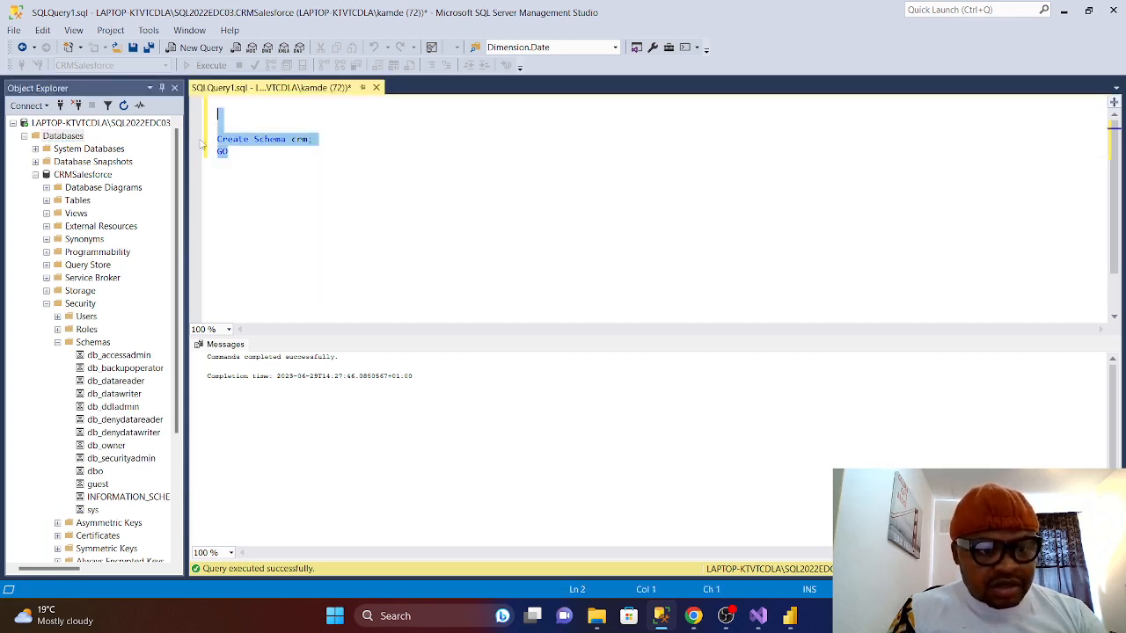
click(209, 66)
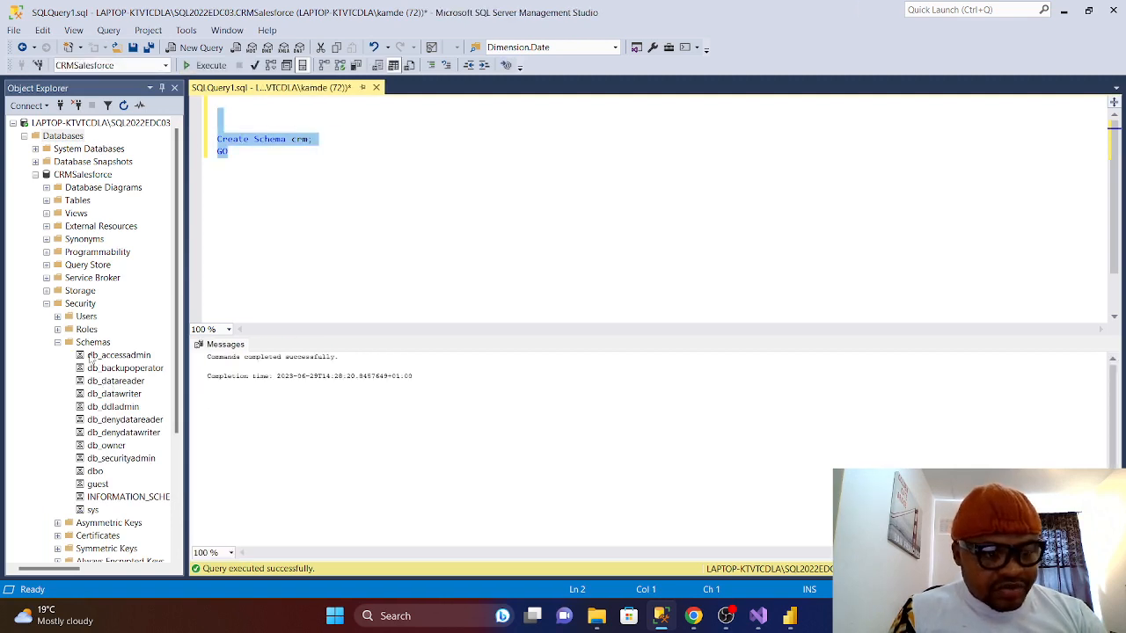
right_click(88, 346)
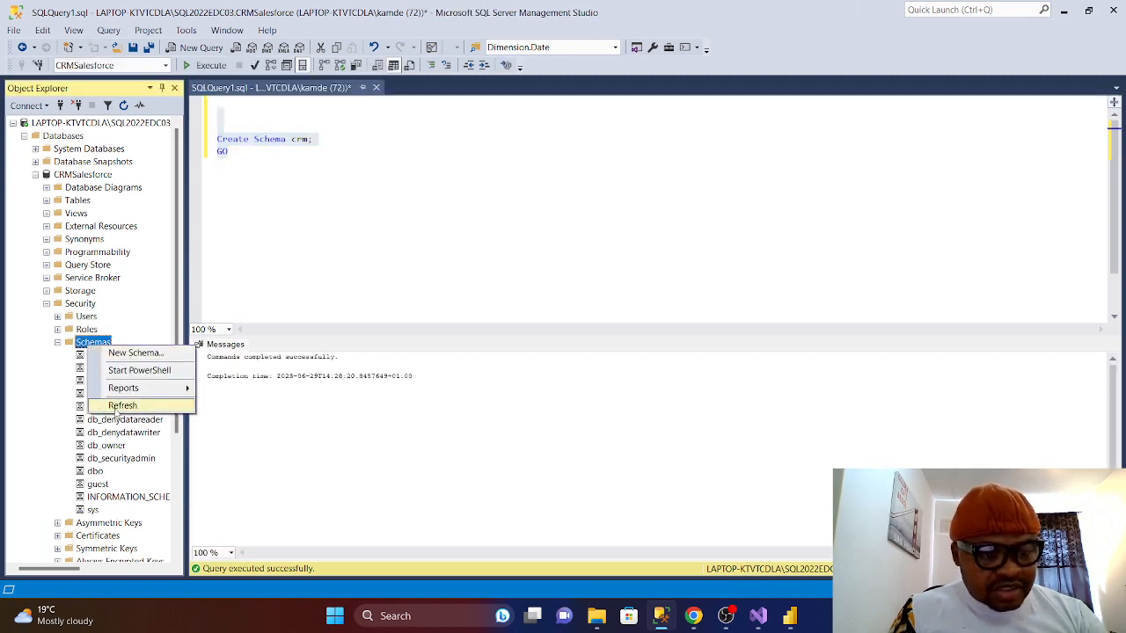
click(123, 406)
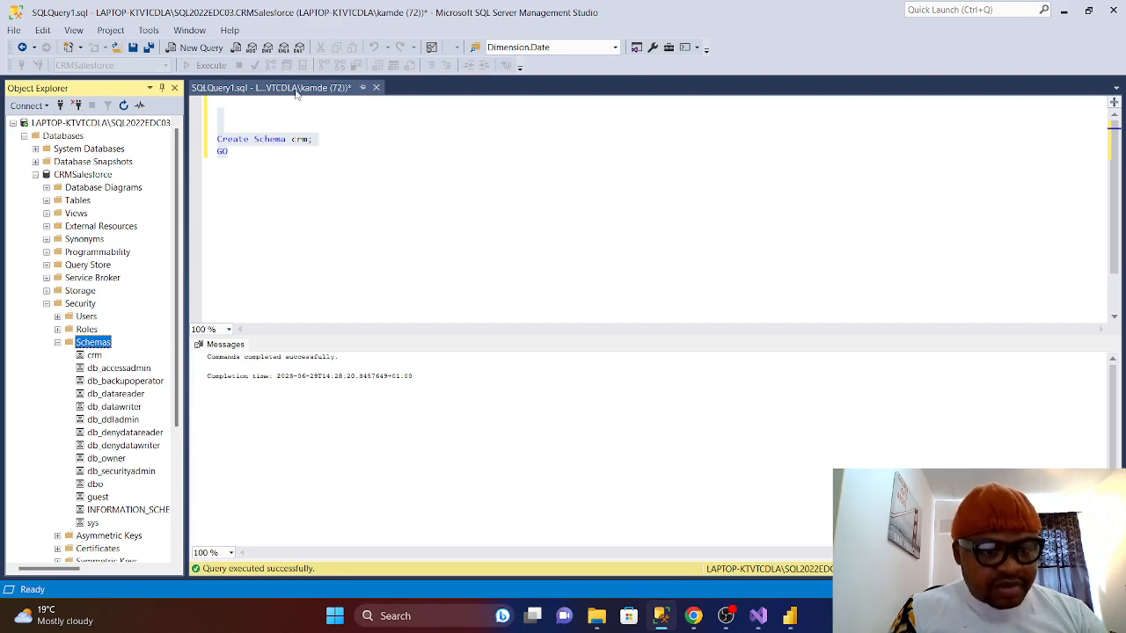
- Close the schema query without saving and collapse the Schemas and Security folders
click(376, 87)
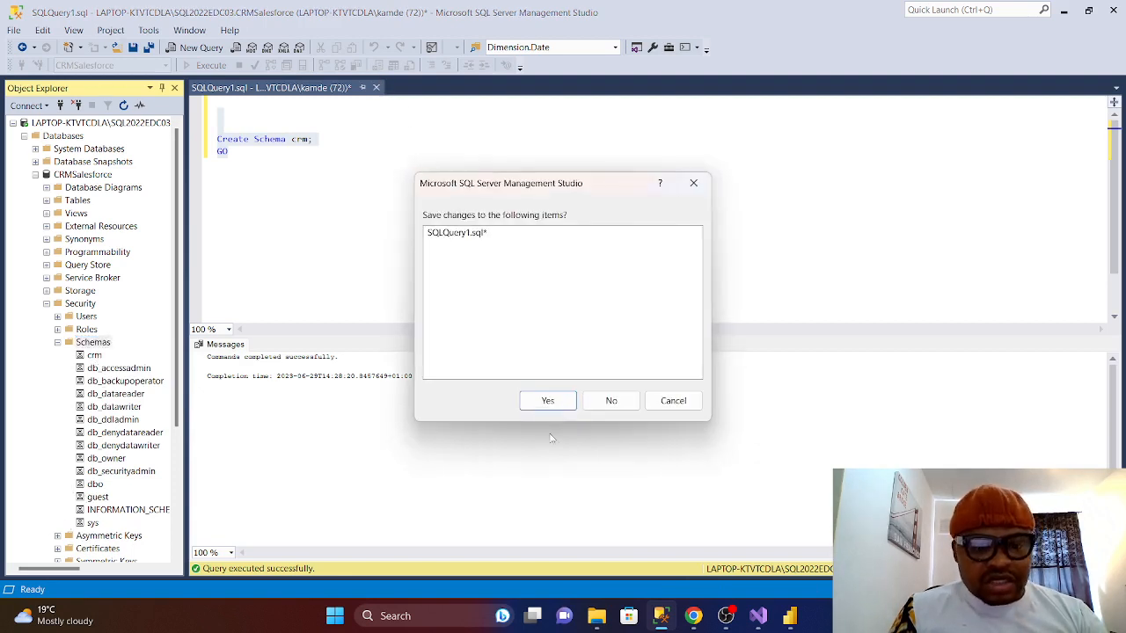
click(611, 401)
click(57, 342)
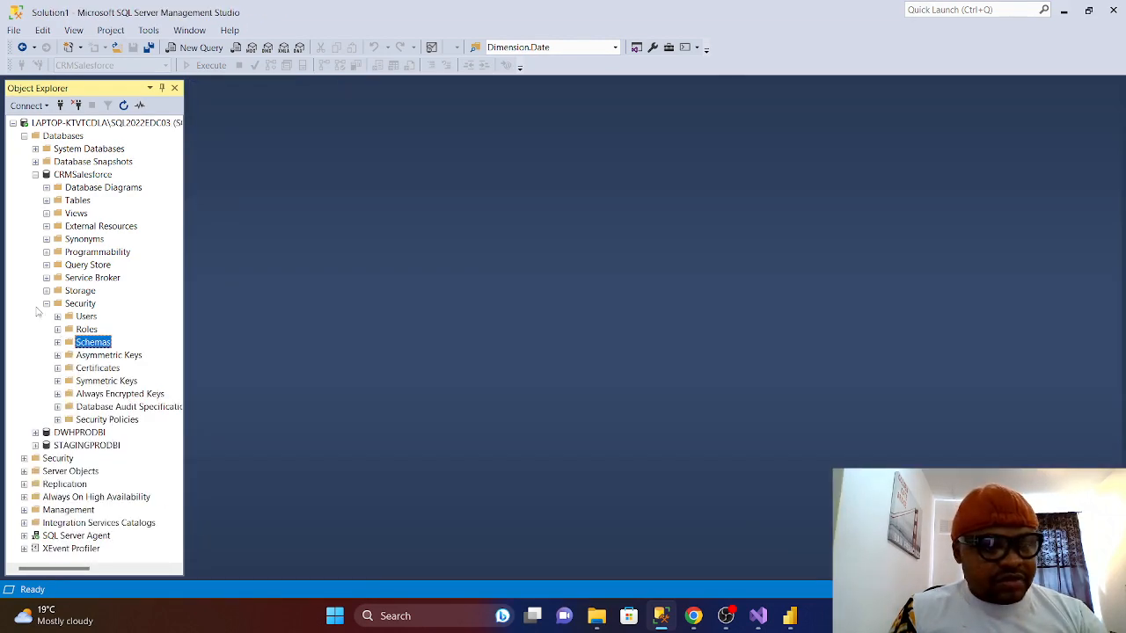
click(47, 304)
- Launch Tasks > Import Data on the CRMSalesforce database
right_click(53, 176)
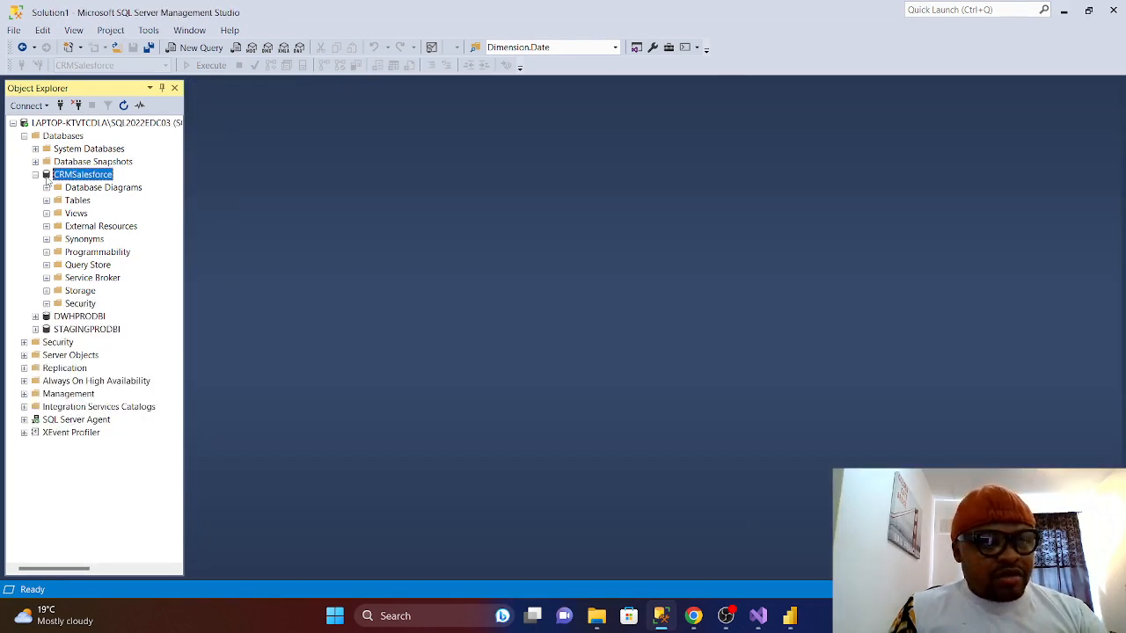
mouse_move(106, 230)
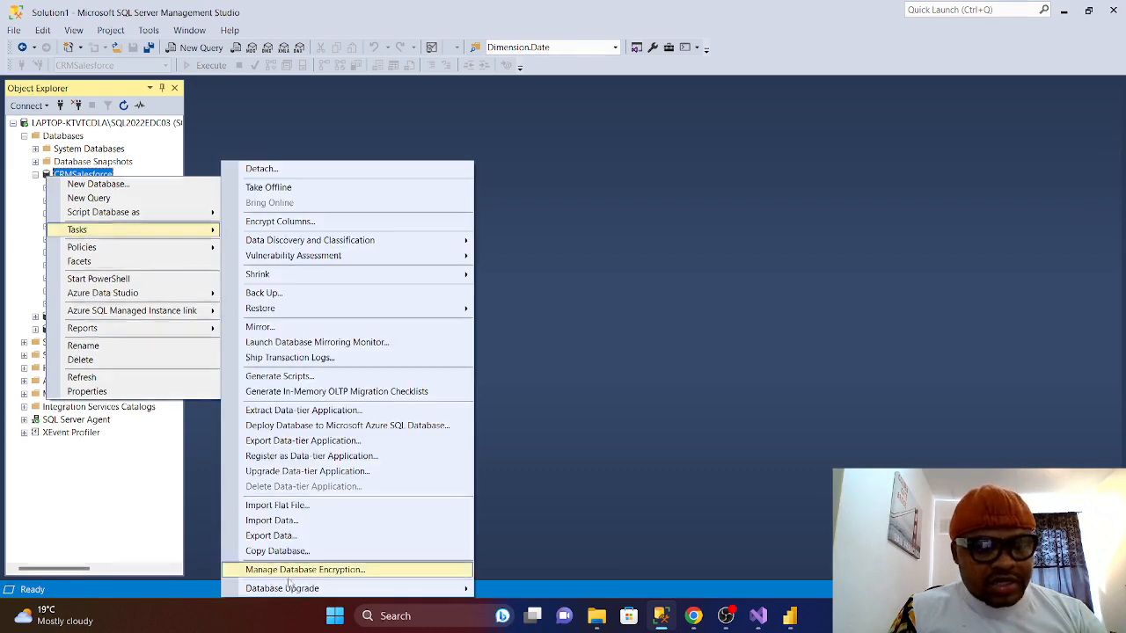
click(274, 522)
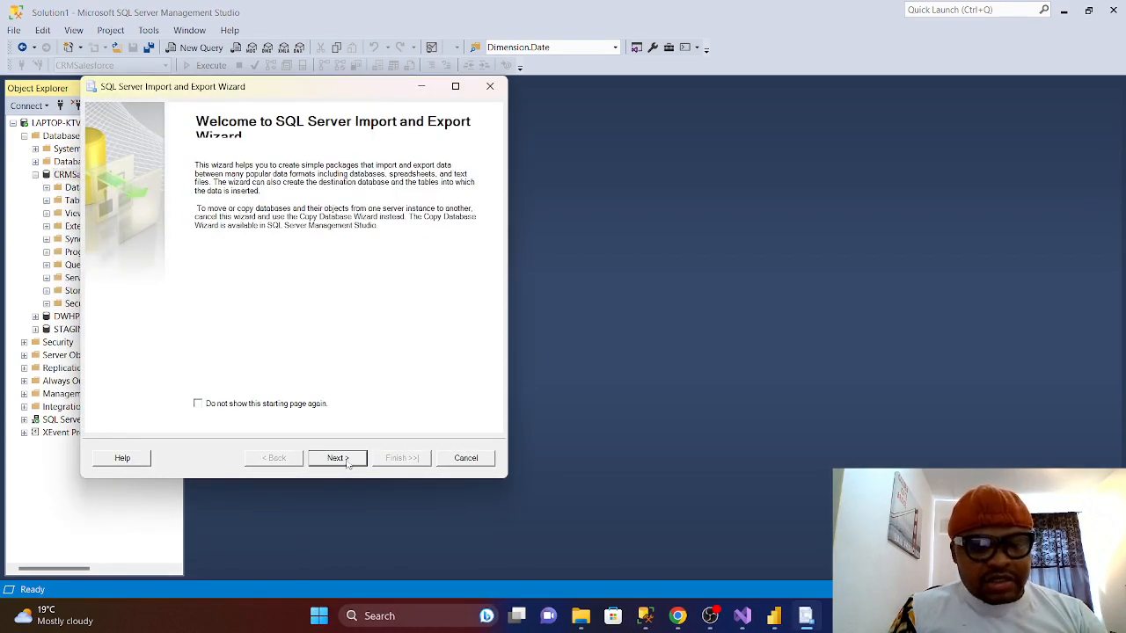
- Set Microsoft Excel with the SalesCoca file as the data source, advance to the destination, then minimize the wizard
click(347, 462)
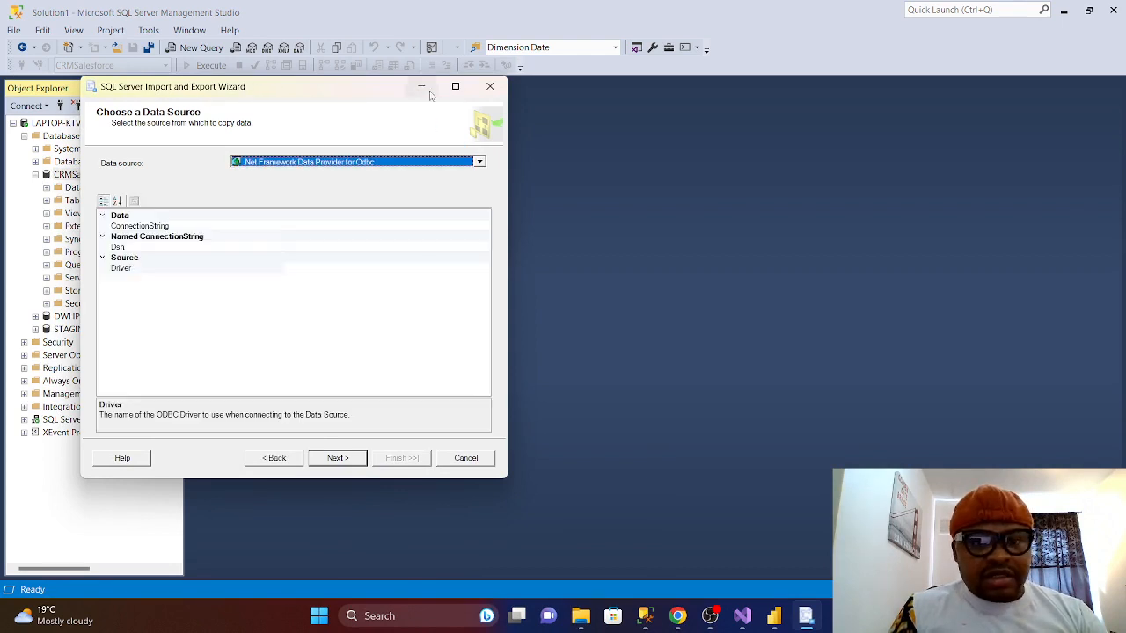
click(479, 162)
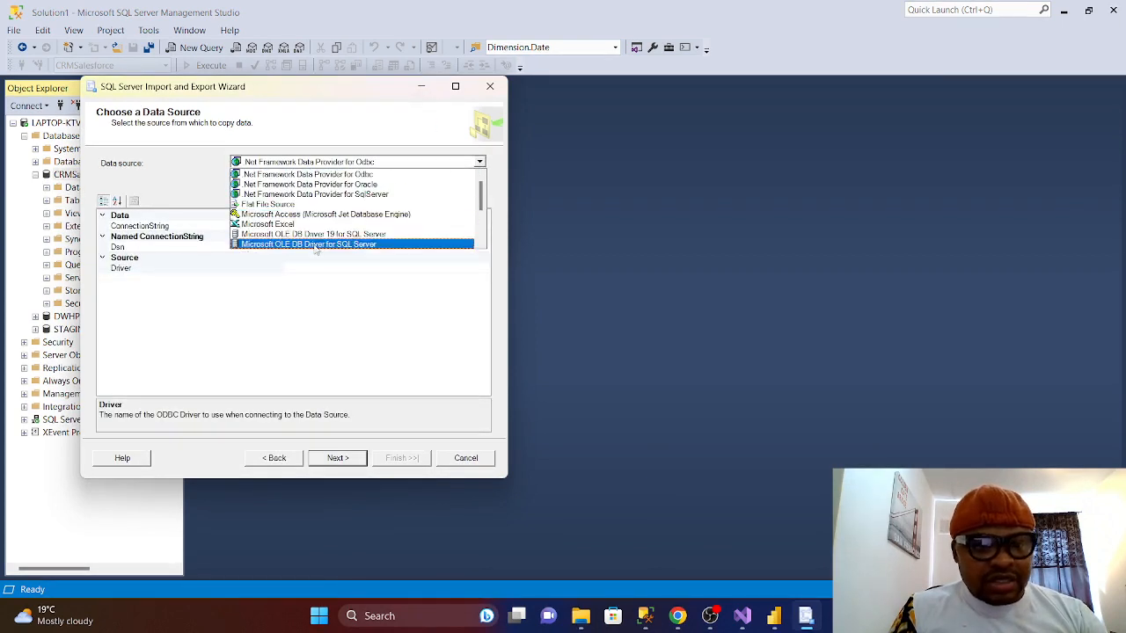
click(256, 227)
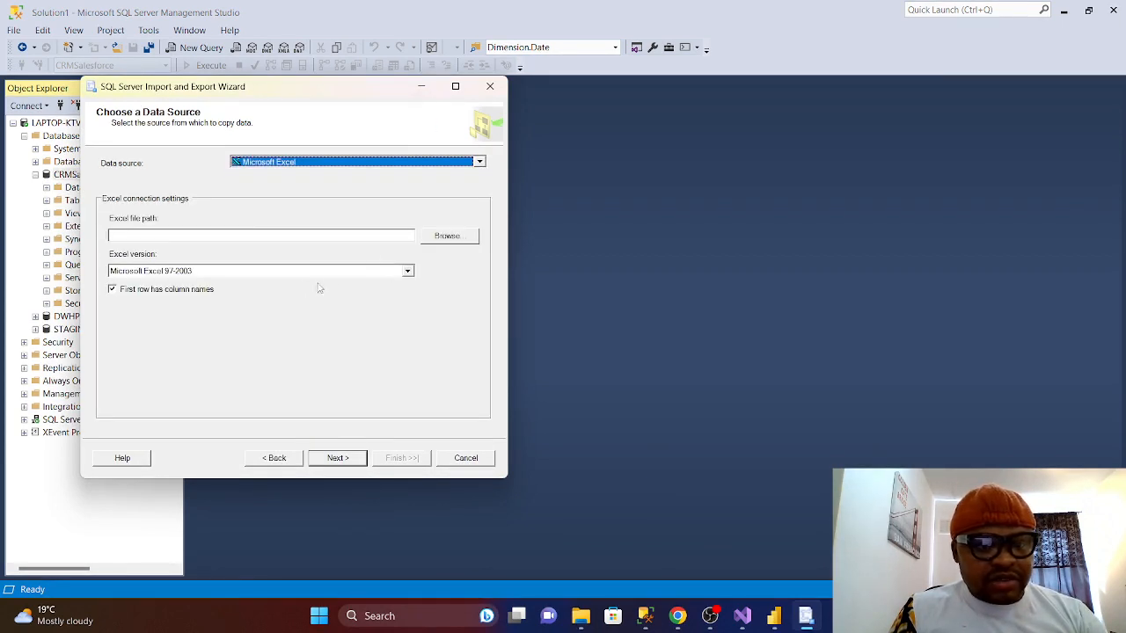
click(449, 236)
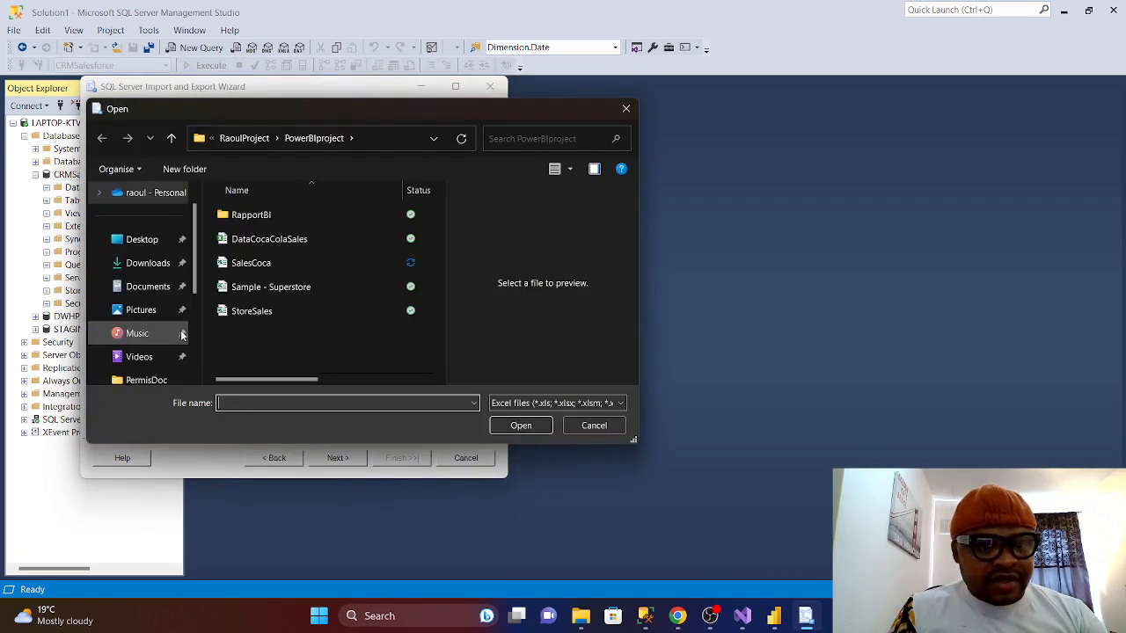
click(257, 264)
click(518, 428)
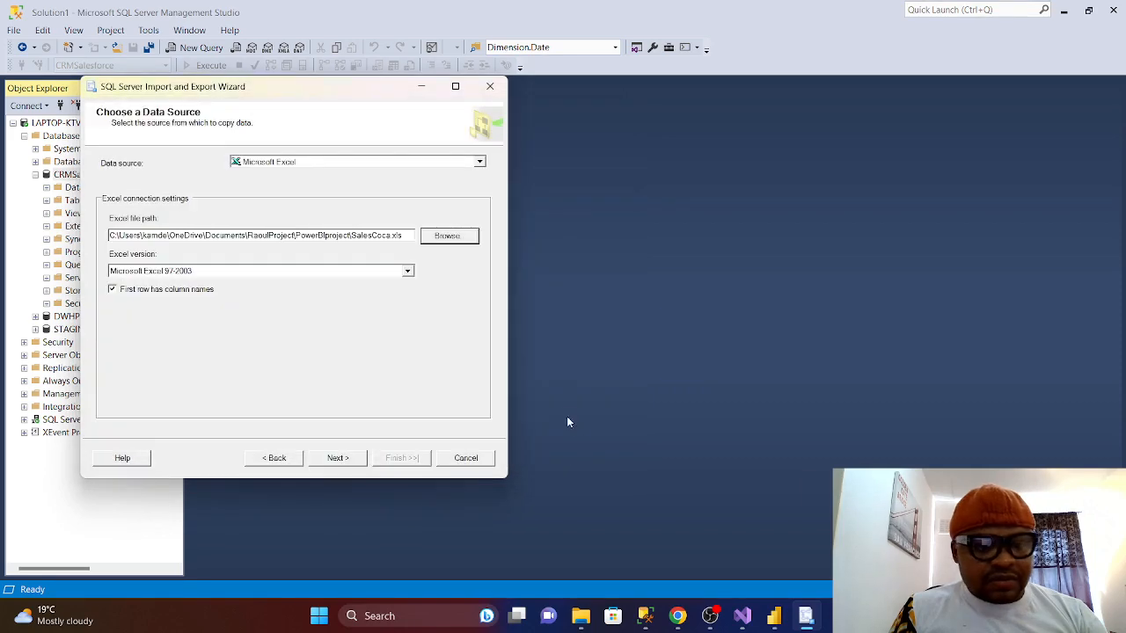
click(362, 464)
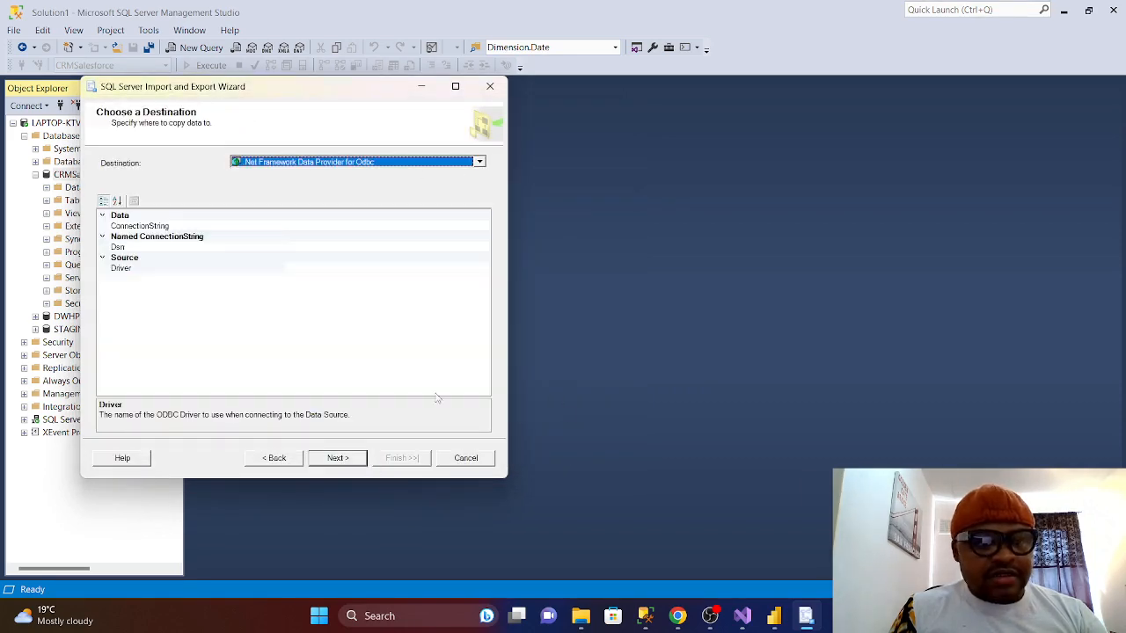
click(421, 88)
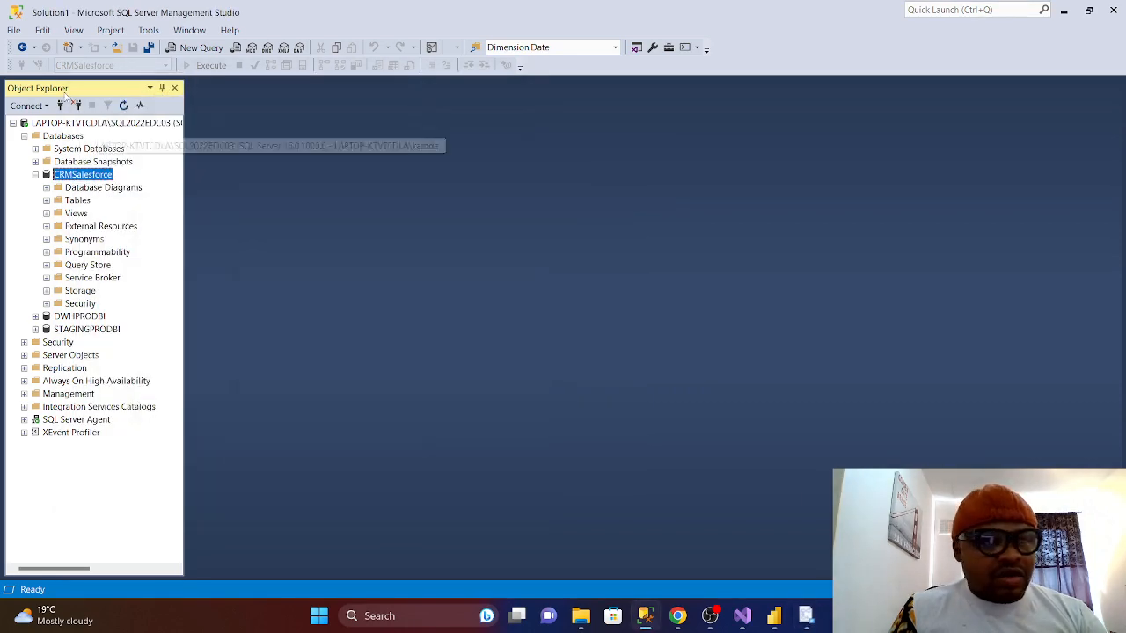
right_click(44, 124)
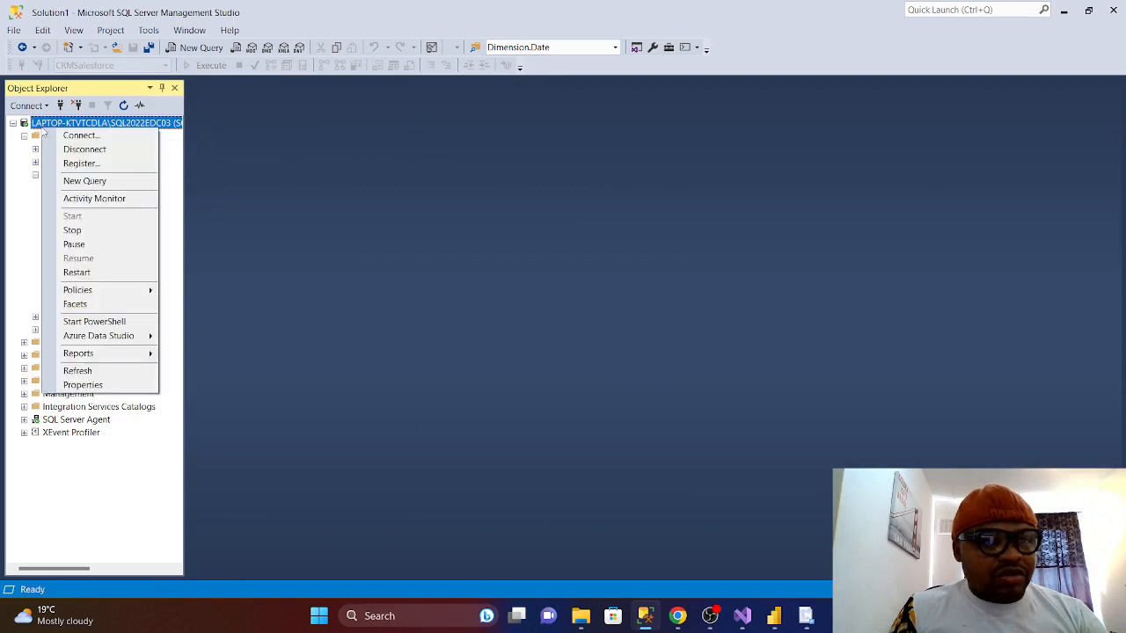
click(84, 180)
key(Return)
key(Return)
key(Return)
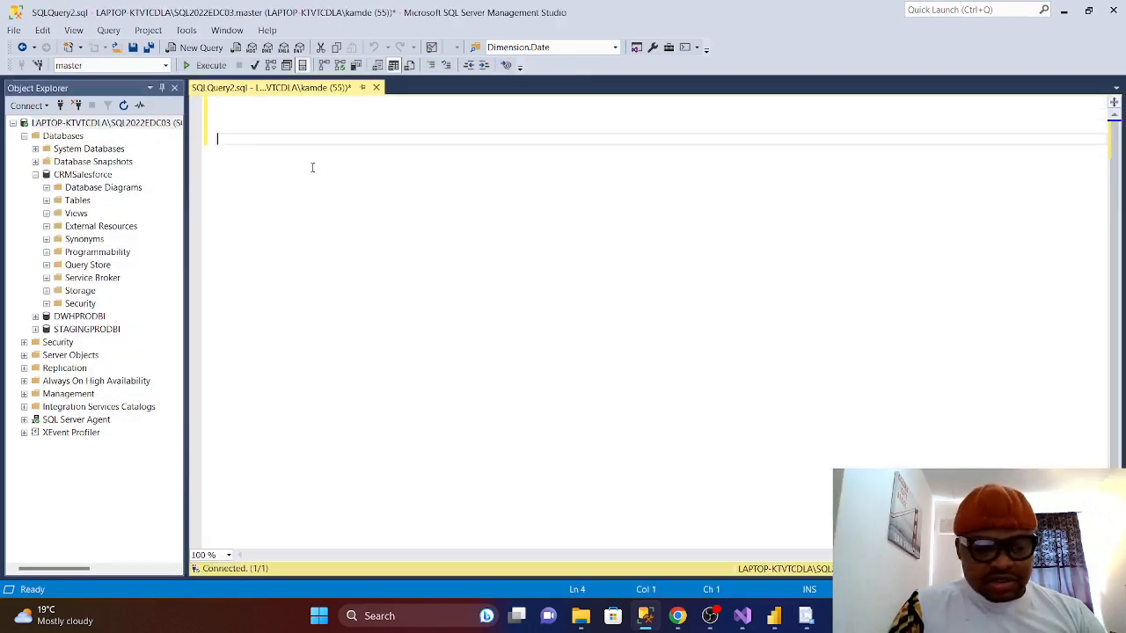
text(Select)
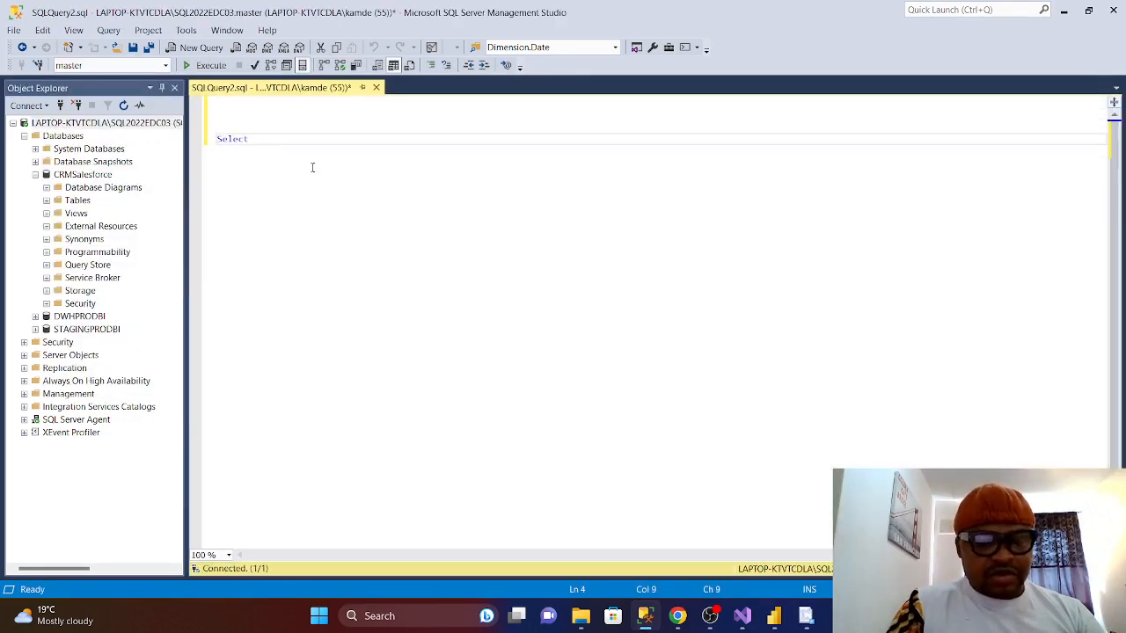
text(  @)
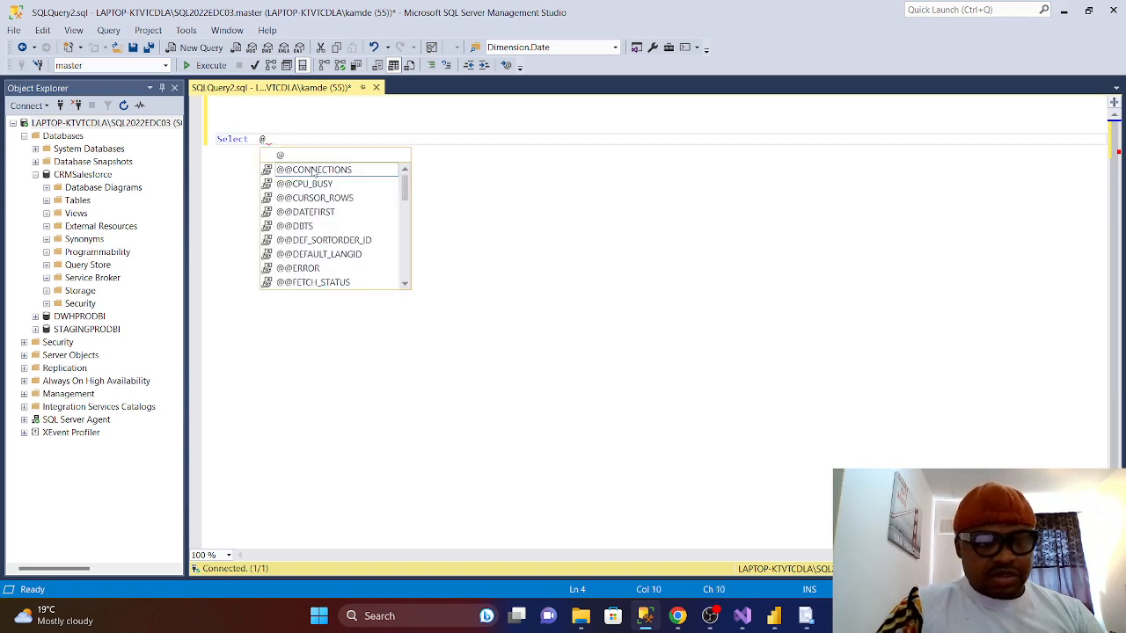
text(@ser)
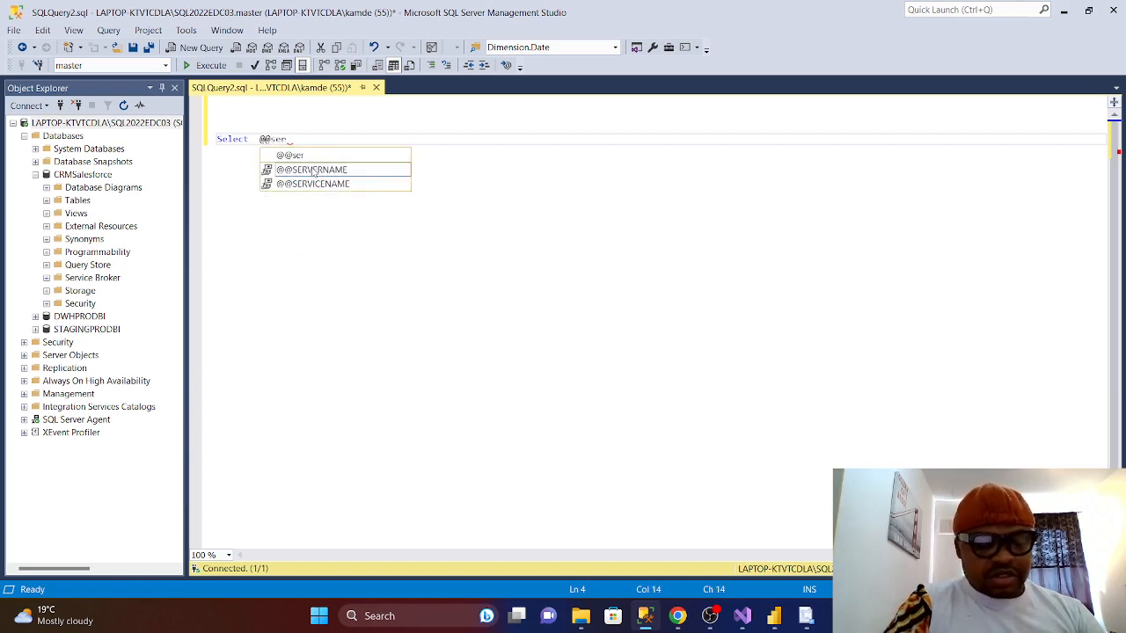
text(v)
double_click(312, 169)
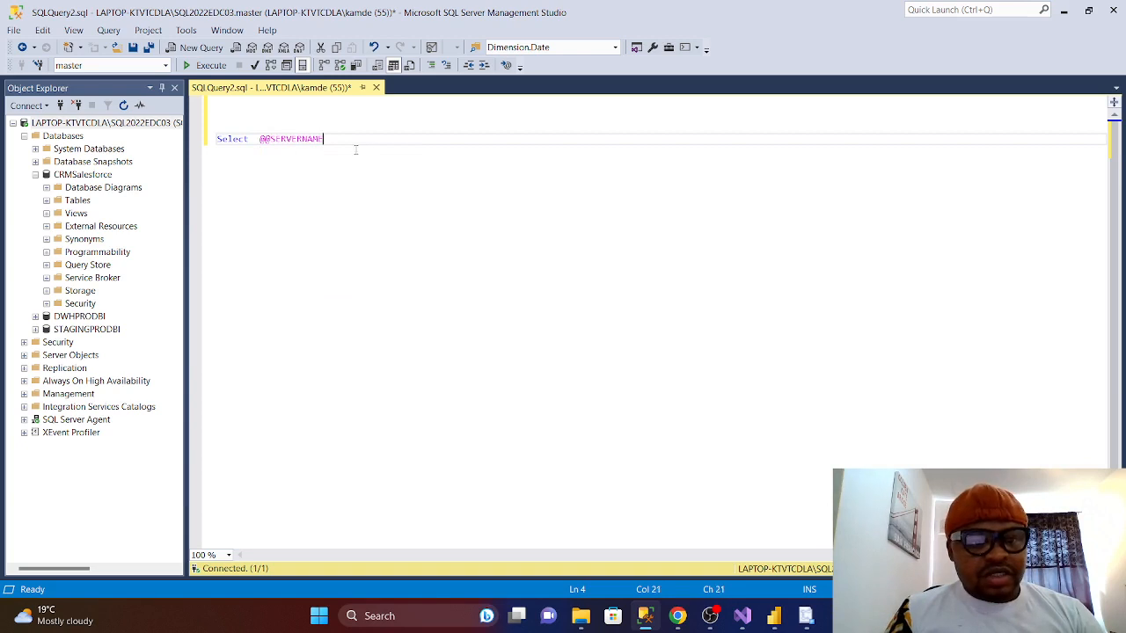
click(206, 65)
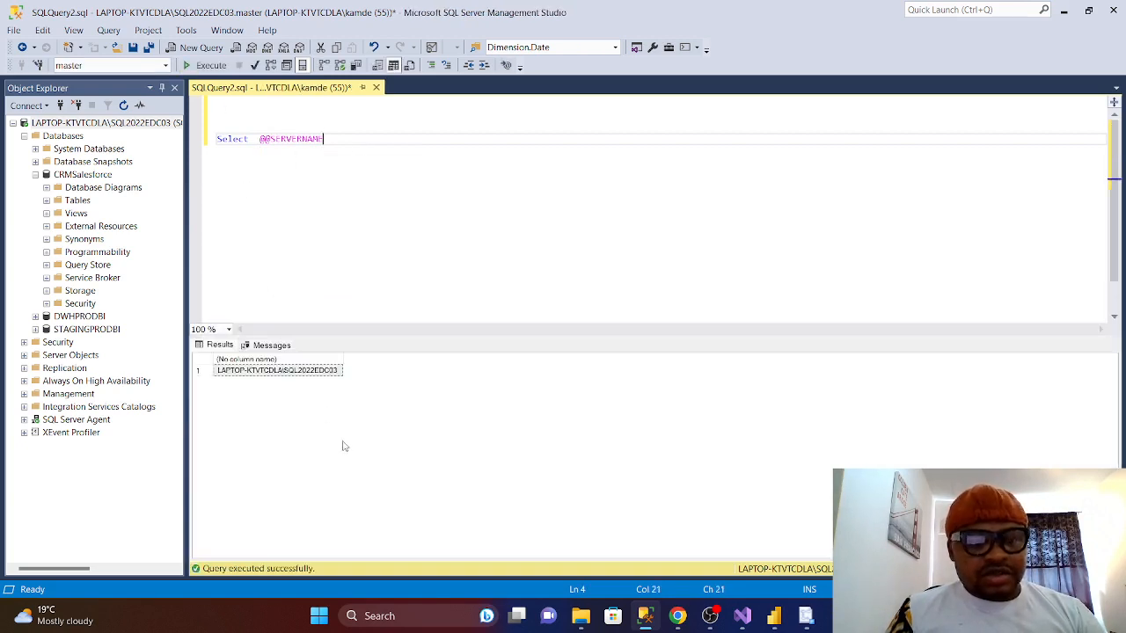
- Copy the returned server name from the results grid
click(295, 371)
right_click(295, 373)
click(336, 381)
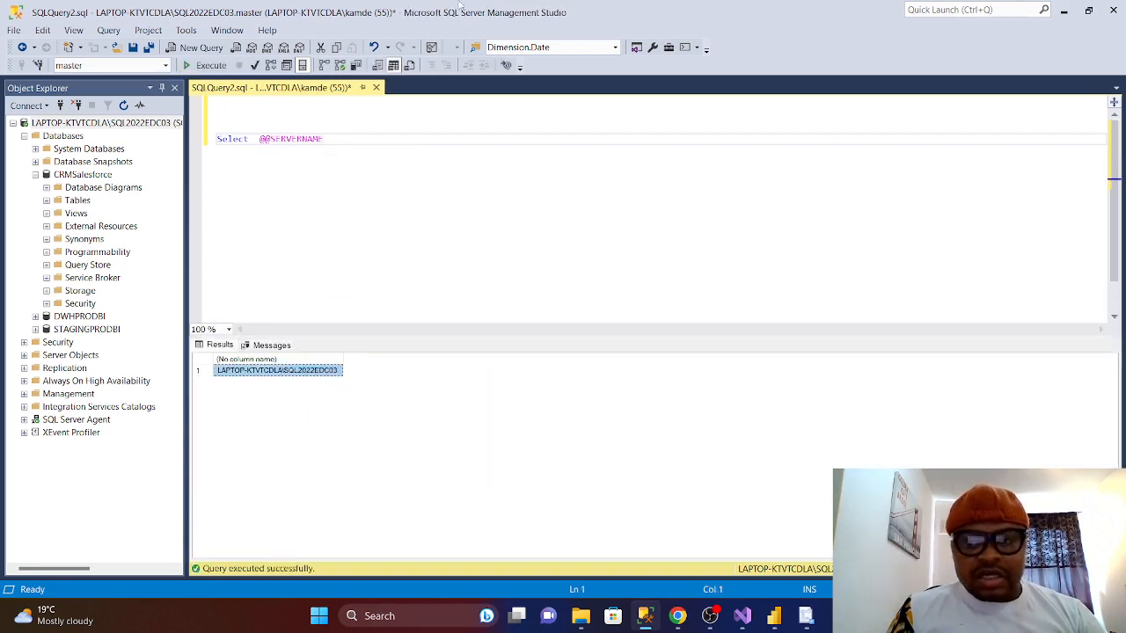
- Set the destination to SQL Server Native Client 11.0 with the pasted server name and CRMSalesforce database
click(807, 625)
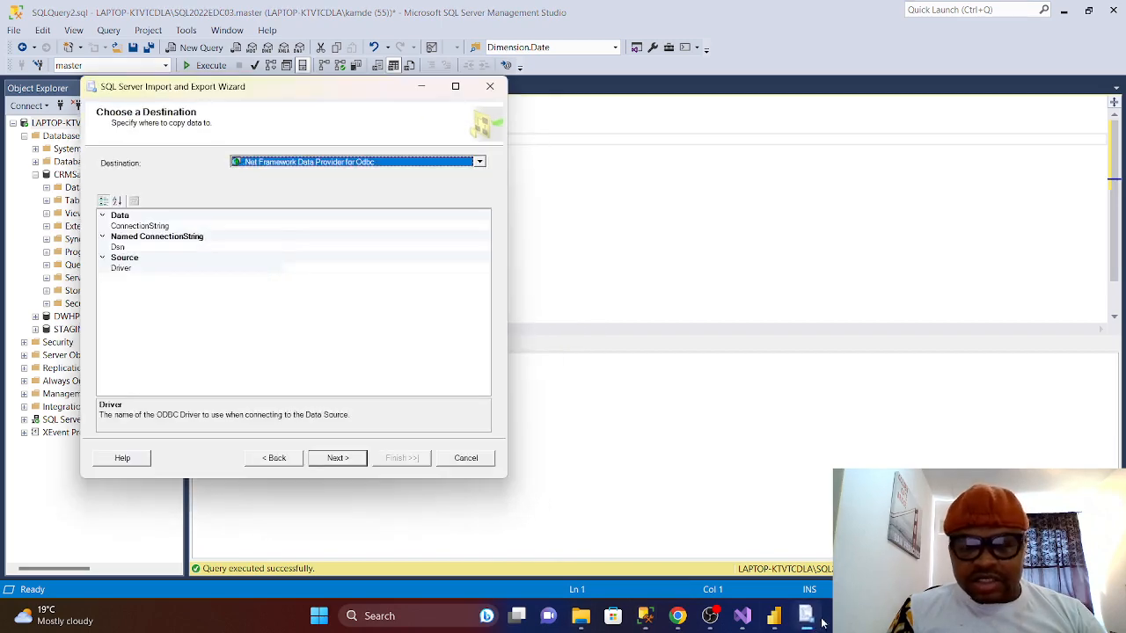
click(480, 164)
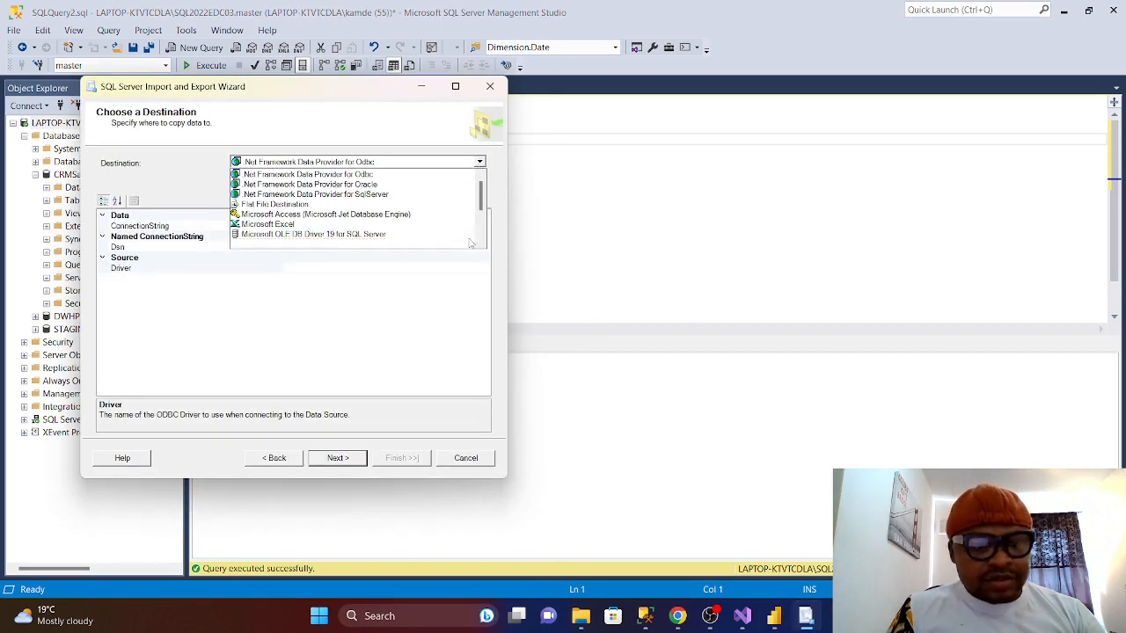
scroll(439, 207, down, 3)
click(301, 245)
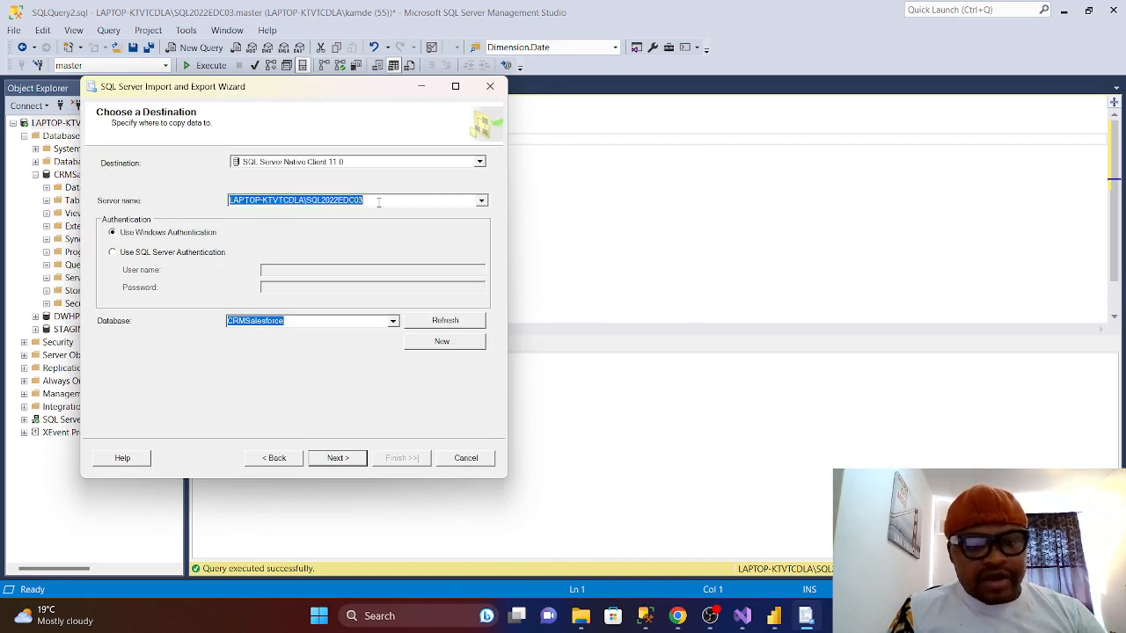
key(BackSpace)
key(ctrl+v)
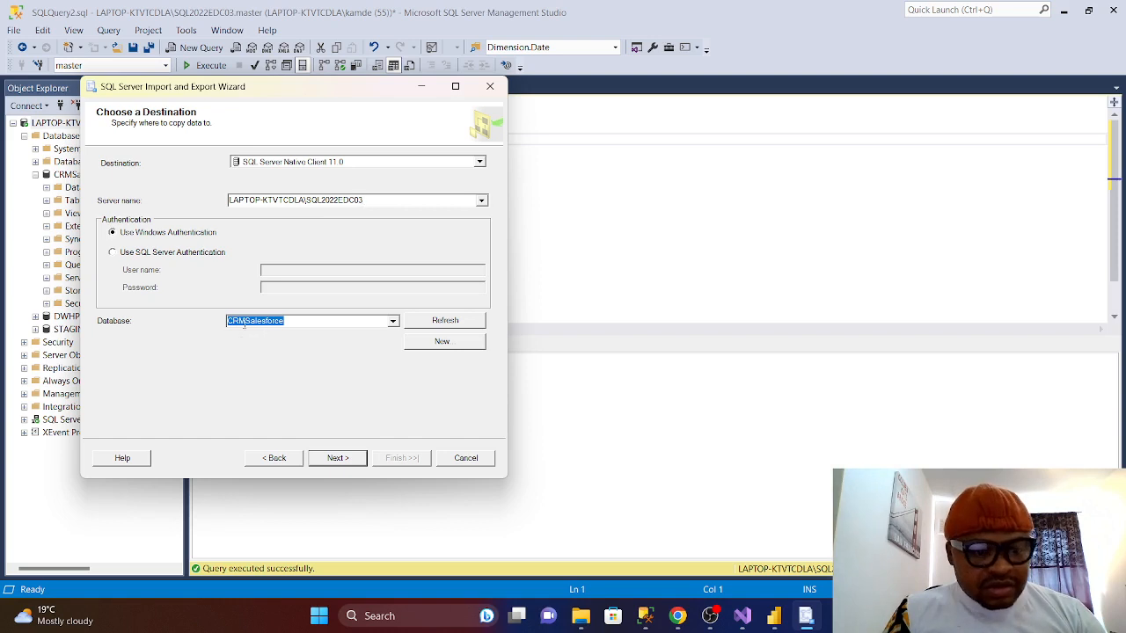
click(393, 321)
click(395, 326)
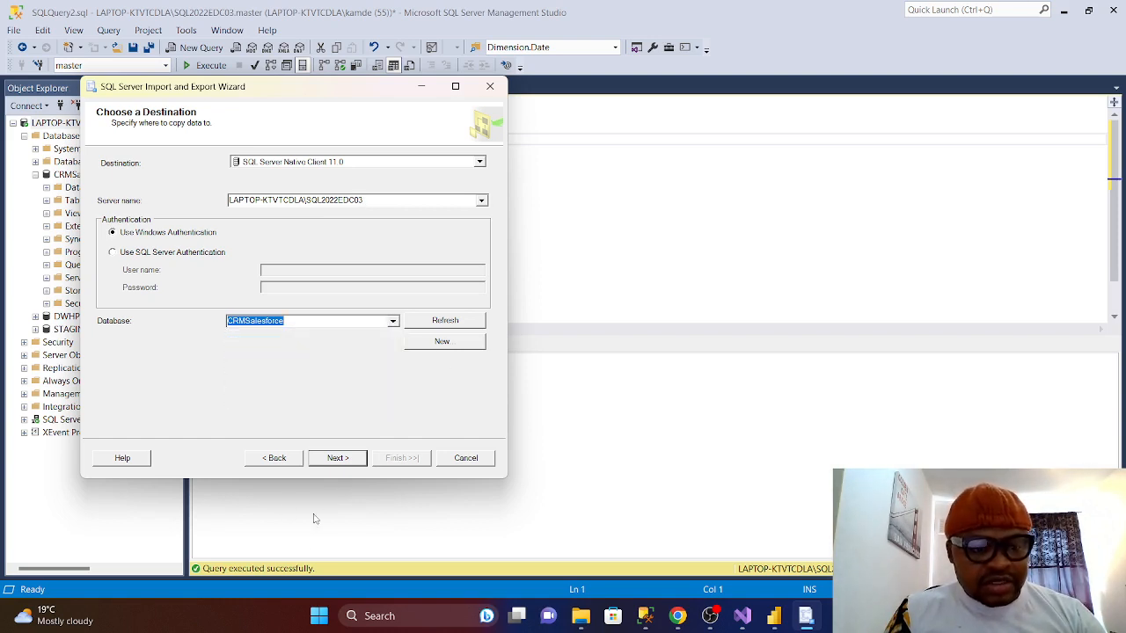
click(345, 459)
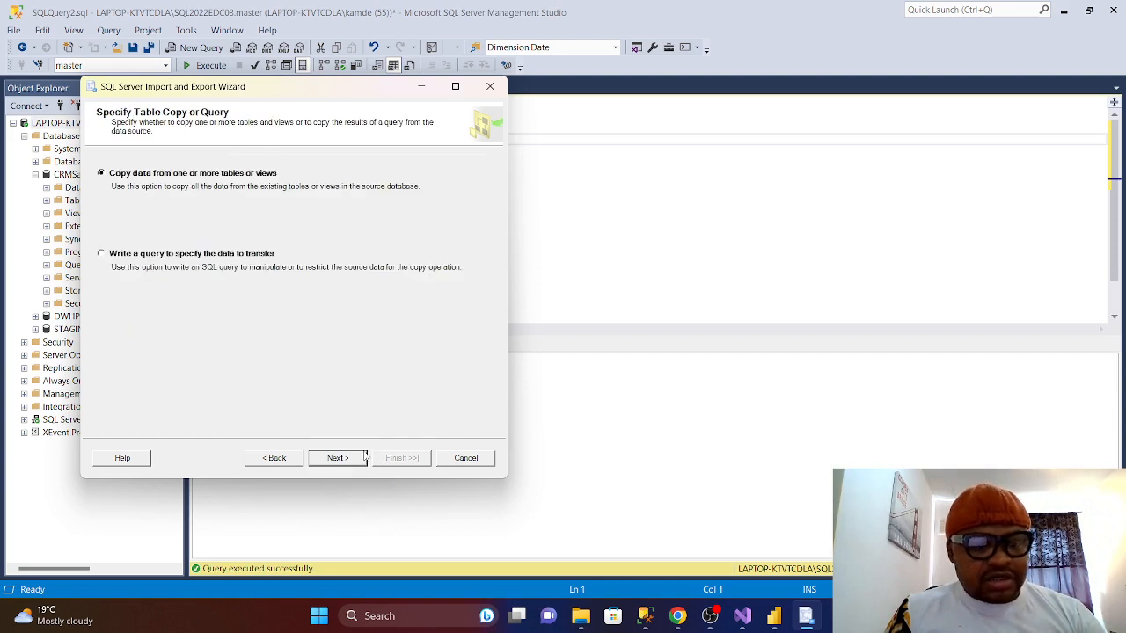
- Rename the ColaData$ destination table to [crm].[SalesCocacola] and open Edit Mappings
click(363, 456)
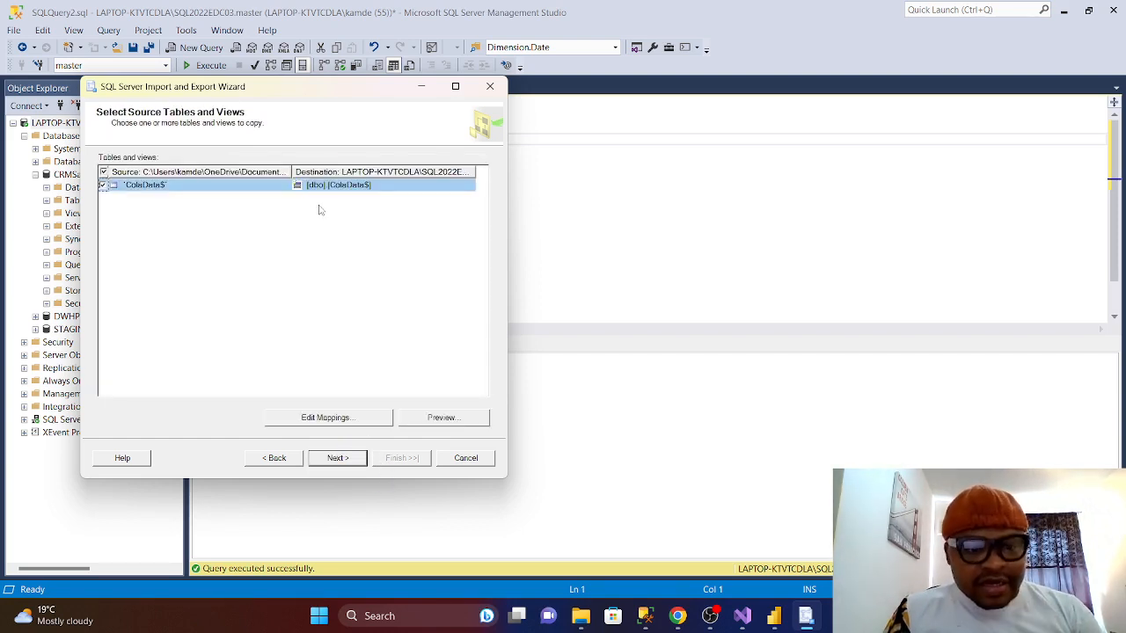
click(324, 187)
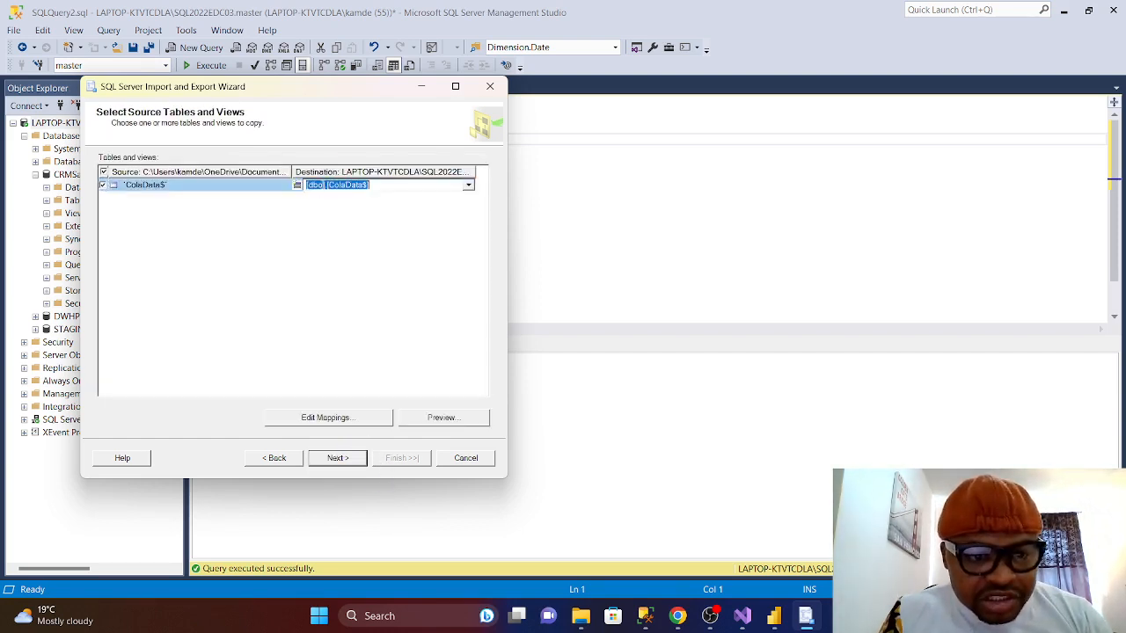
click(321, 185)
key(BackSpace)
key(BackSpace)
key(BackSpace)
key(BackSpace)
key(BackSpace)
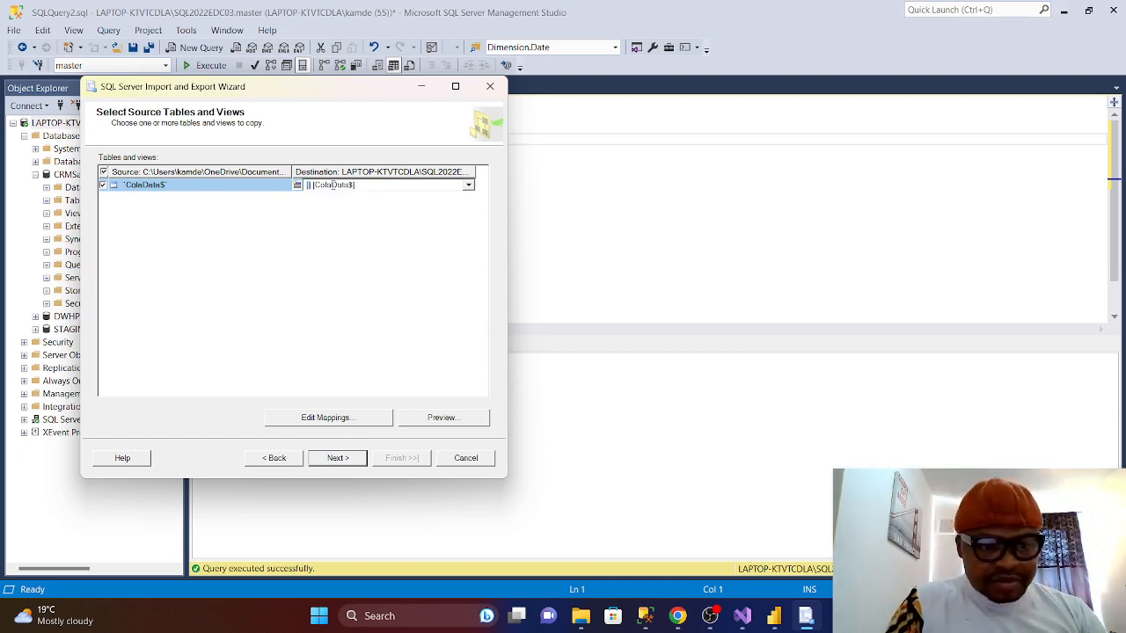
text(crm)
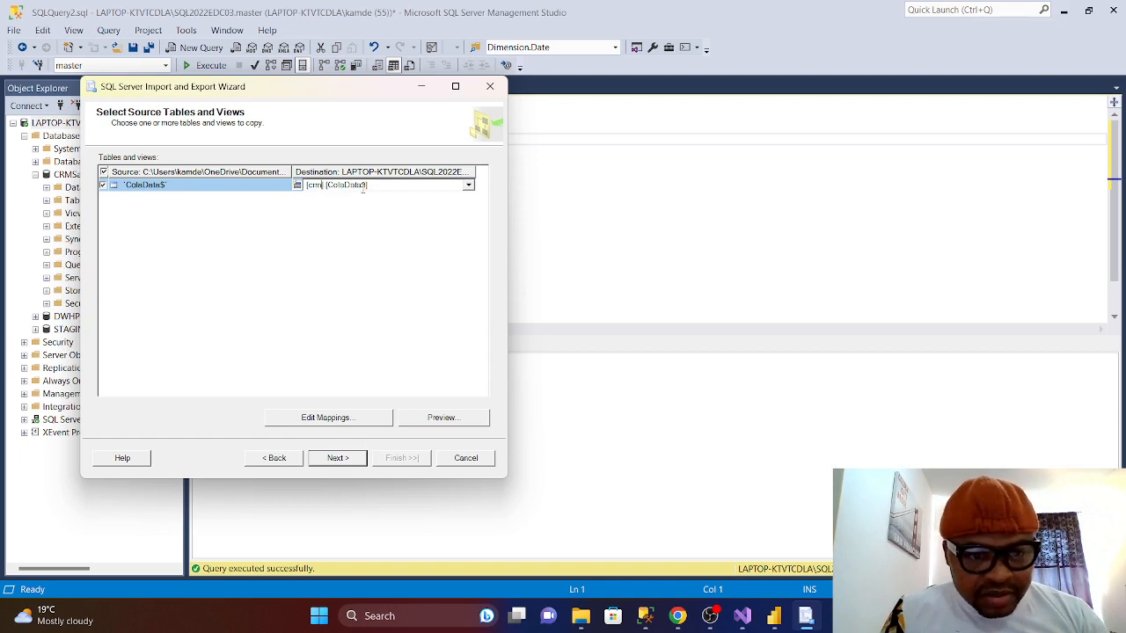
key(BackSpace)
key(BackSpace)
key(BackSpace)
key(BackSpace)
key(BackSpace)
key(BackSpace)
key(BackSpace)
key(BackSpace)
key(BackSpace)
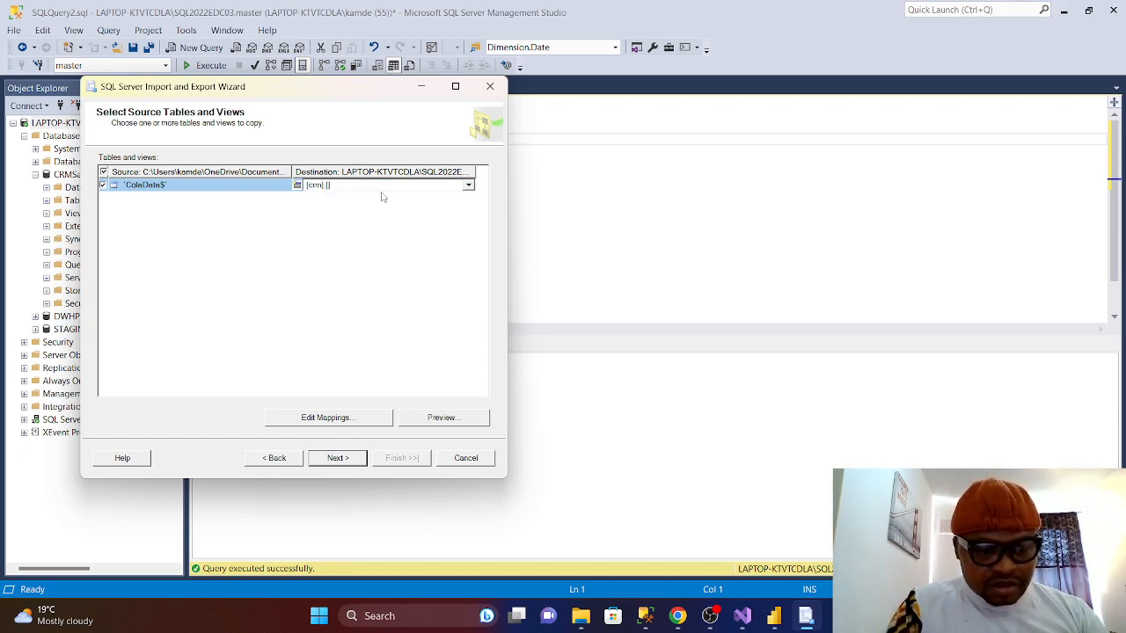
text(Sales)
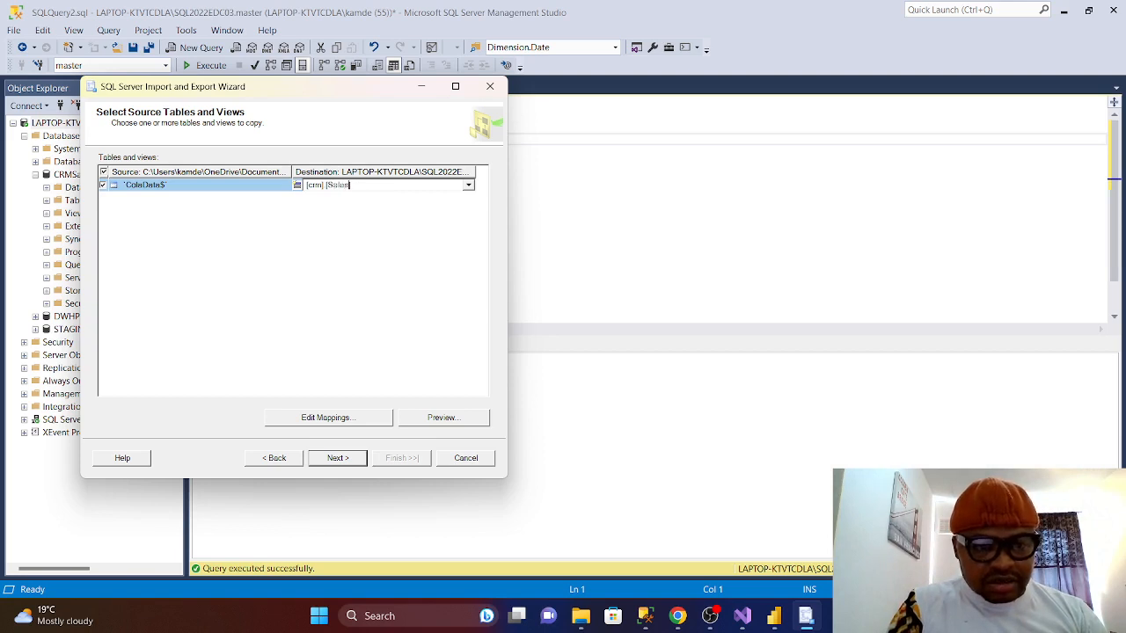
text(Coca)
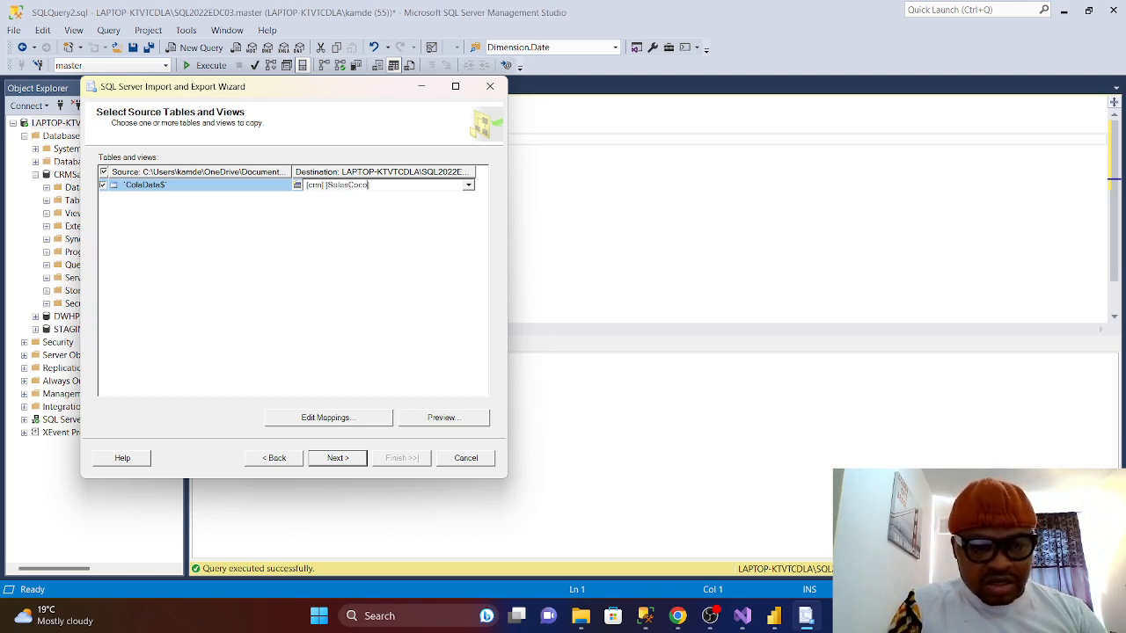
text(cola)
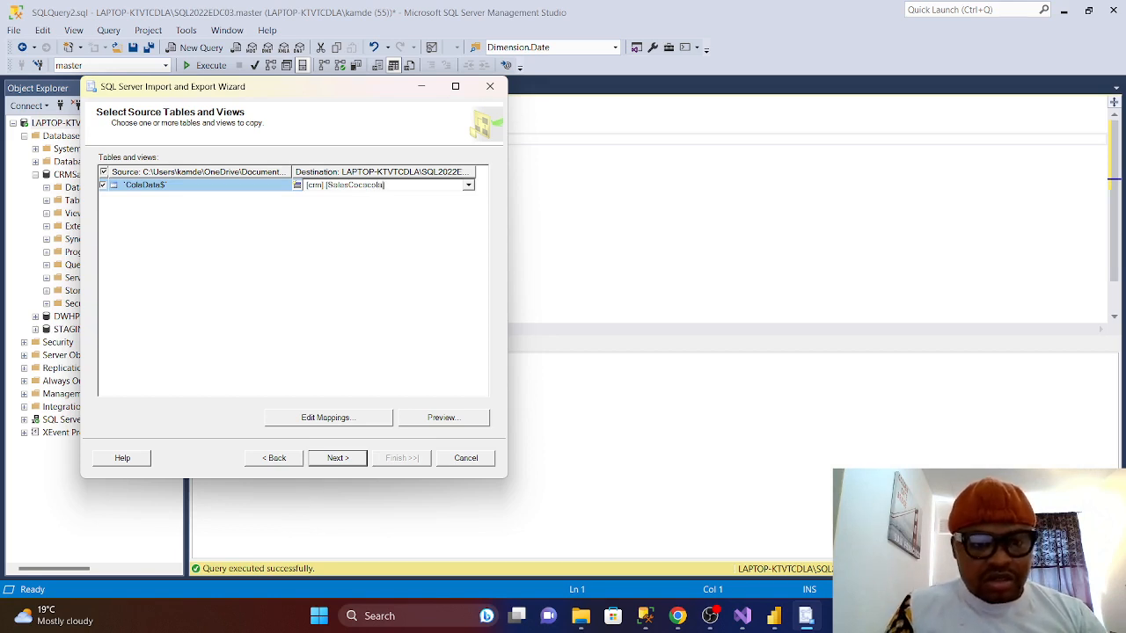
click(327, 421)
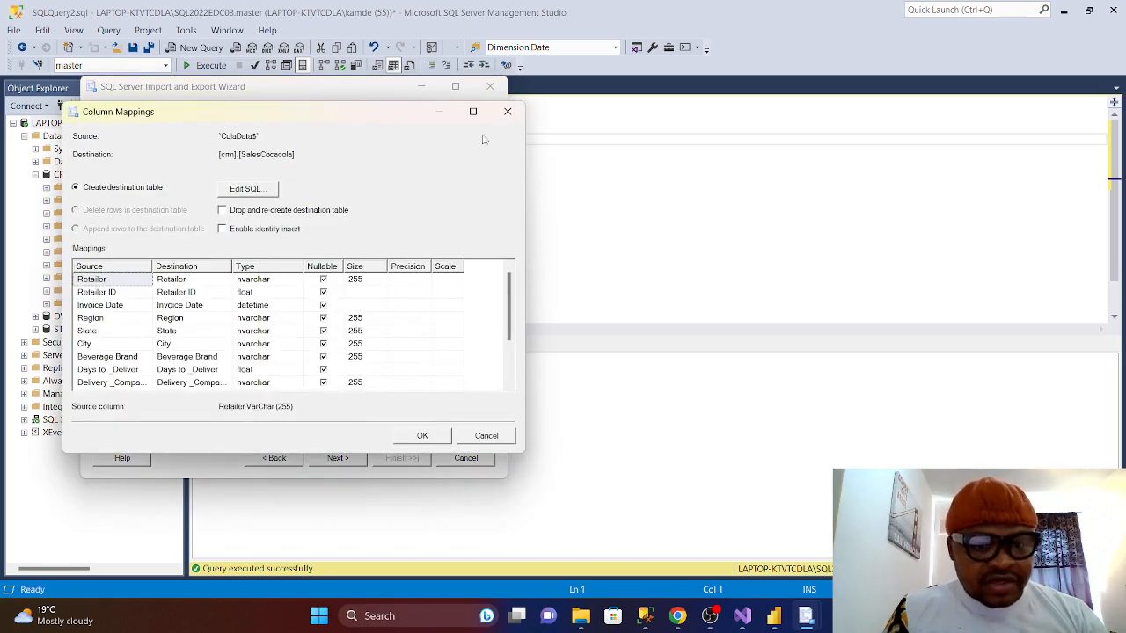
- Preview the source sheet, then run the import copying 3744 rows into crm.SalesCocacola and close the wizard
click(508, 113)
click(440, 417)
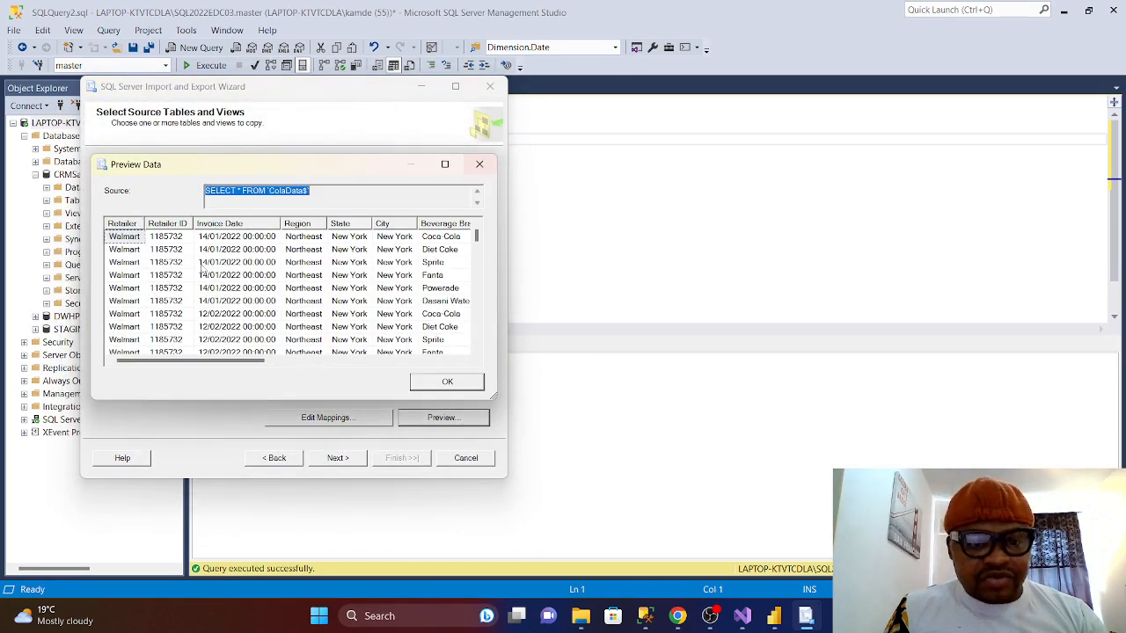
click(446, 387)
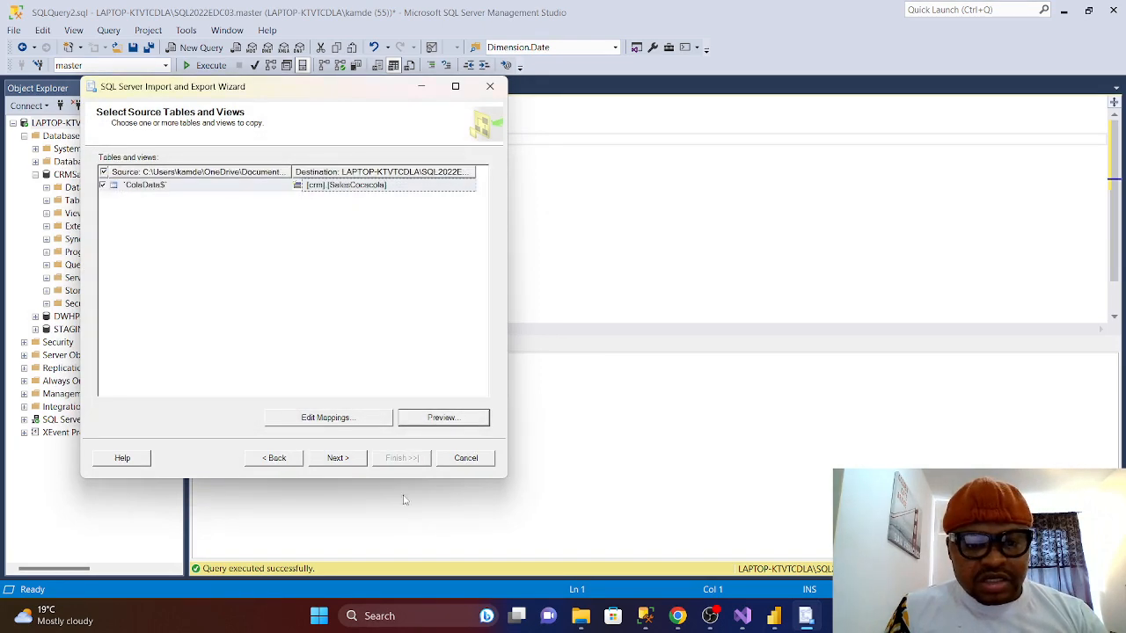
click(343, 465)
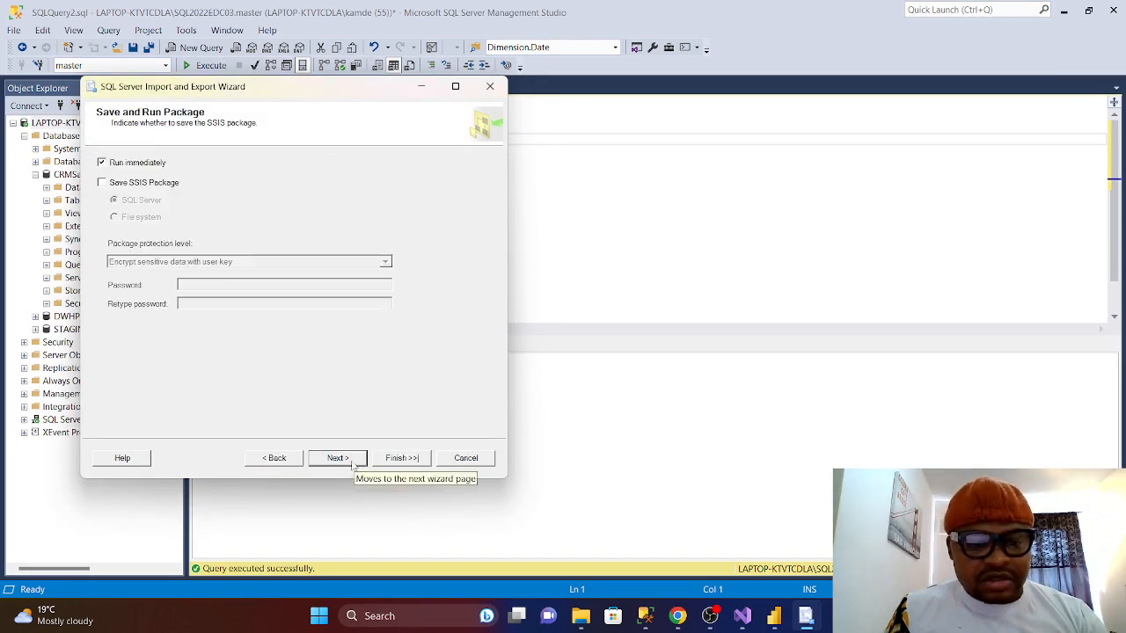
click(364, 465)
click(402, 457)
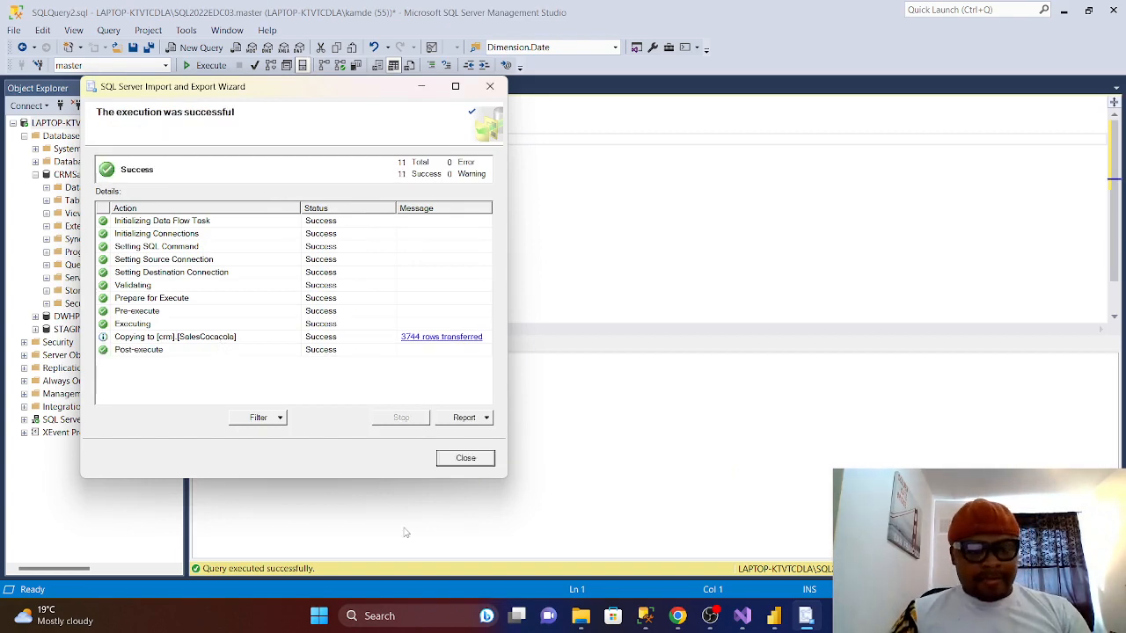
click(465, 458)
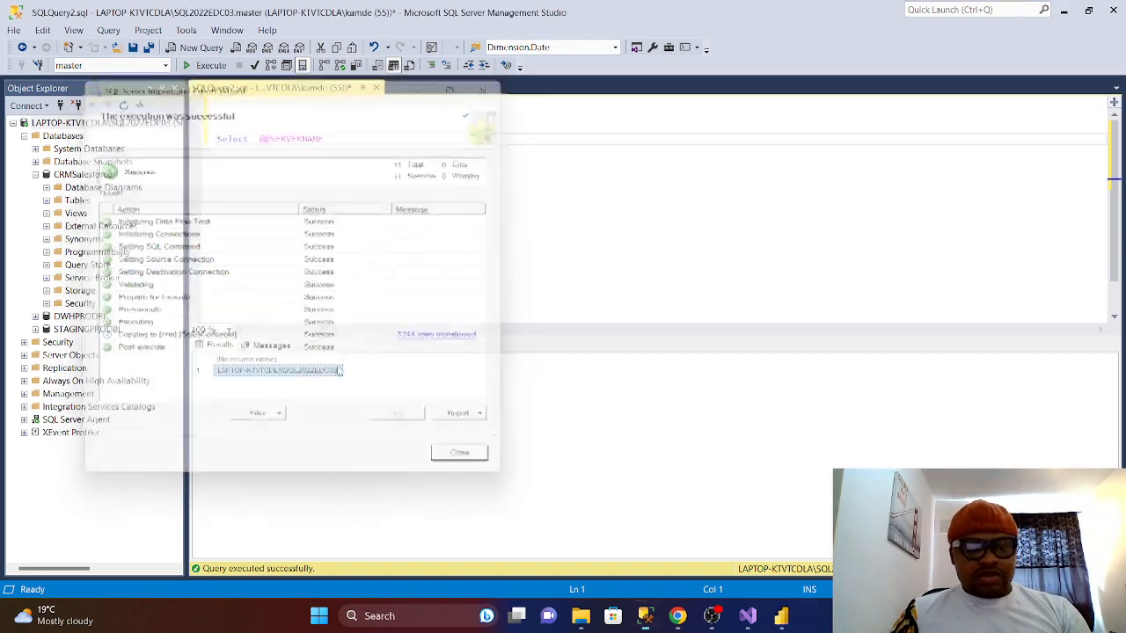
- Refresh the CRMSalesforce Tables folder to show crm.SalesCocacola and discard the SQLQuery2 window unsaved
right_click(68, 201)
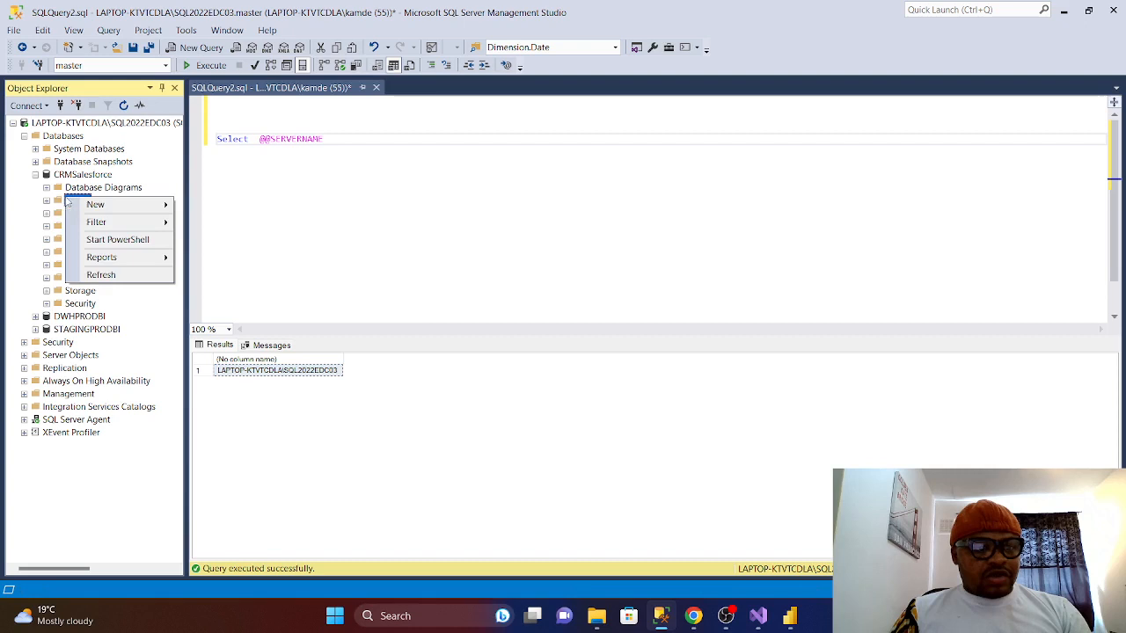
click(100, 278)
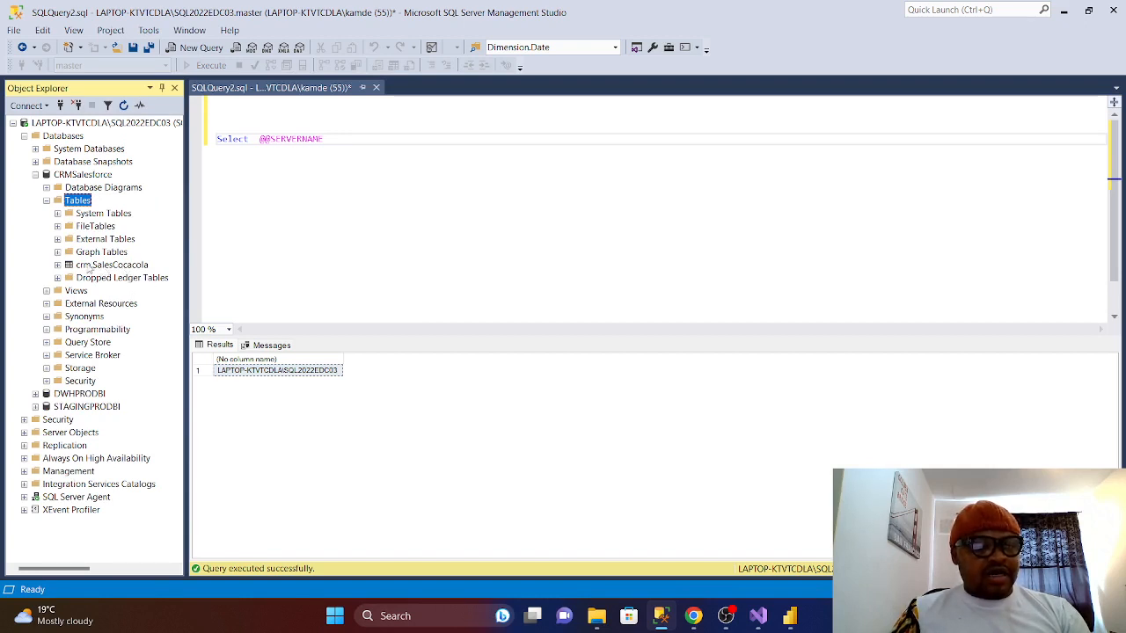
click(375, 87)
click(607, 400)
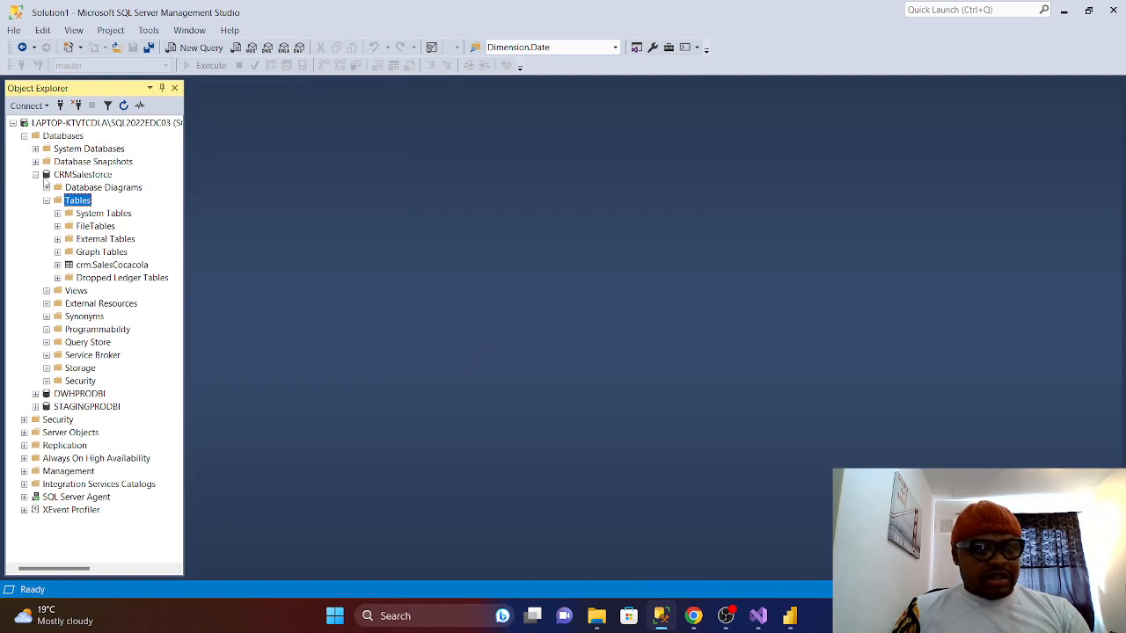
- Run Select Top 1000 Rows on the crm.SalesCocacola table
click(103, 267)
right_click(103, 272)
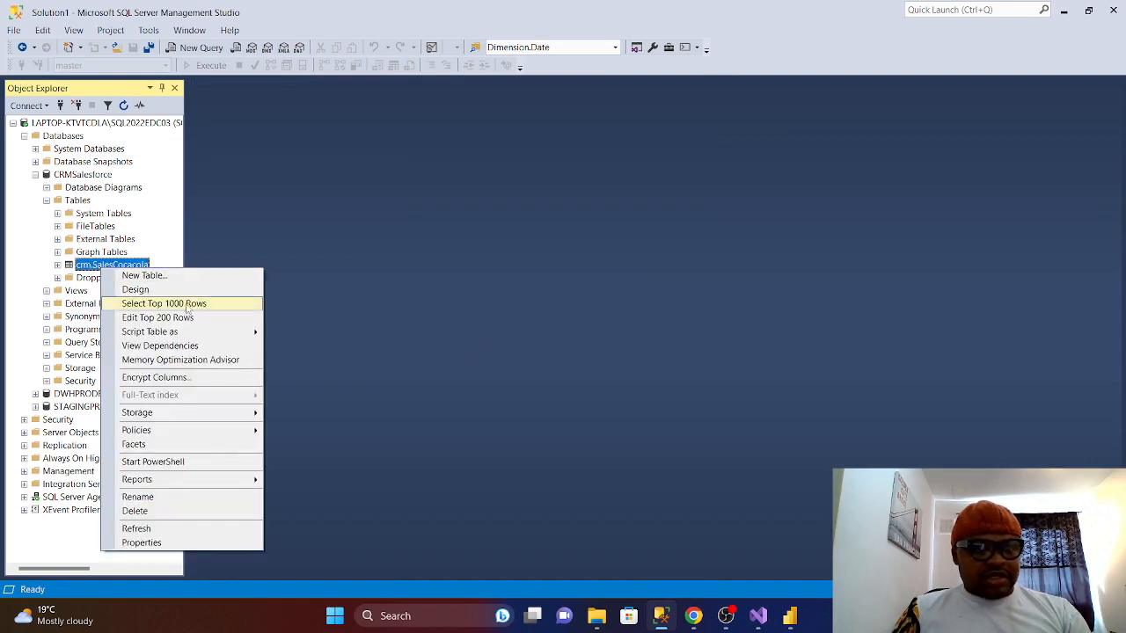
click(188, 305)
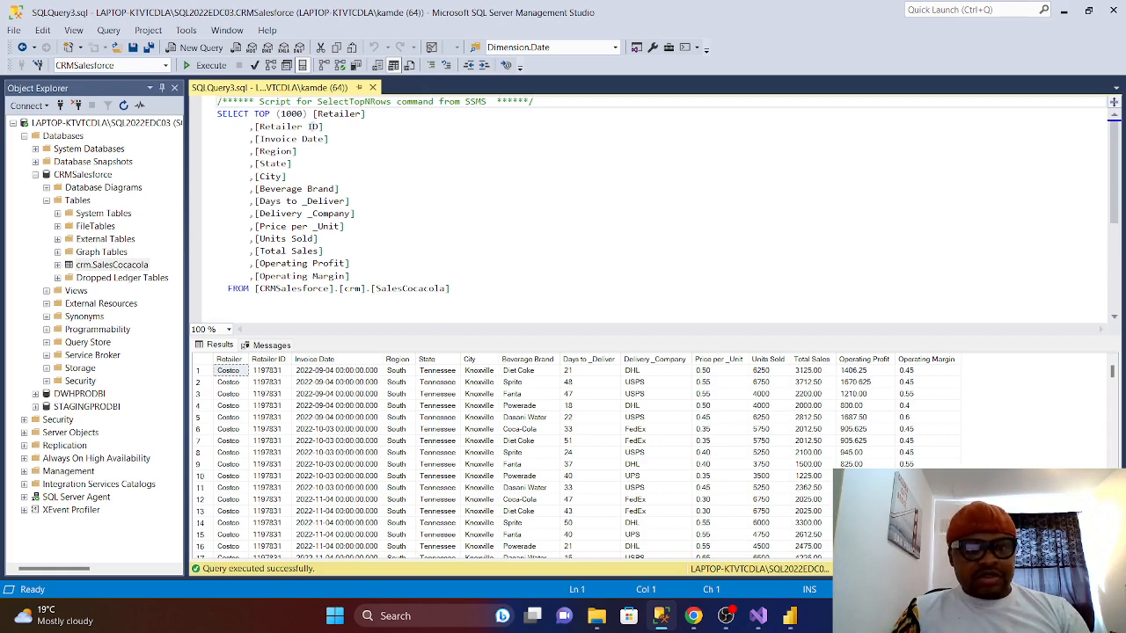
- On a new line below the script, start typing 'Select Count(*) as TotalOfrows'
click(480, 288)
key(Return)
key(Return)
key(Return)
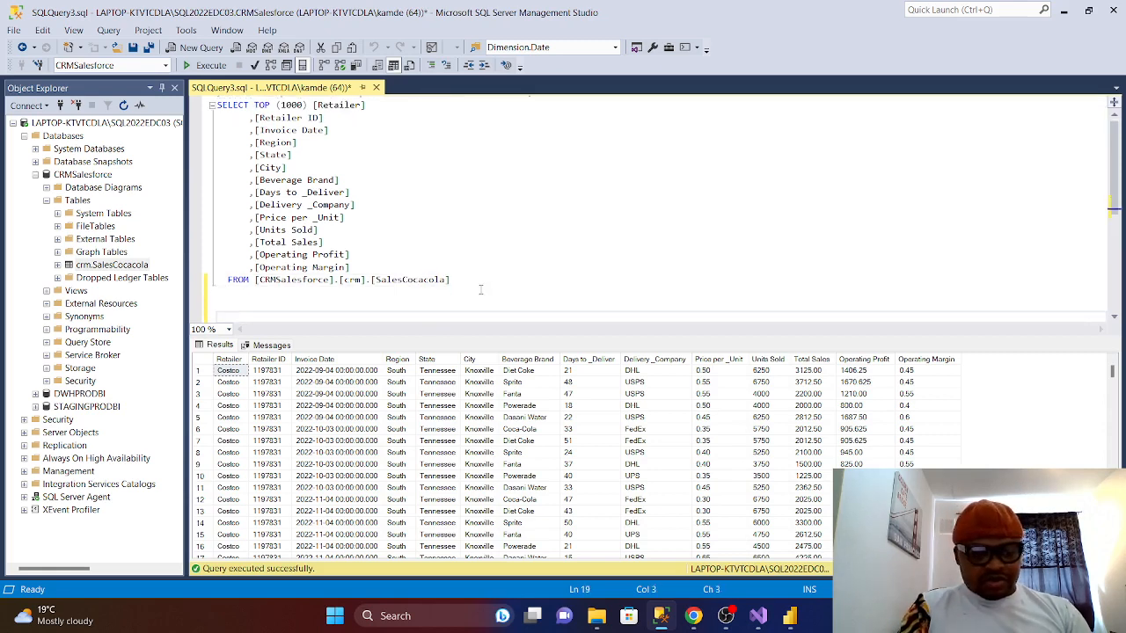
text(Select  )
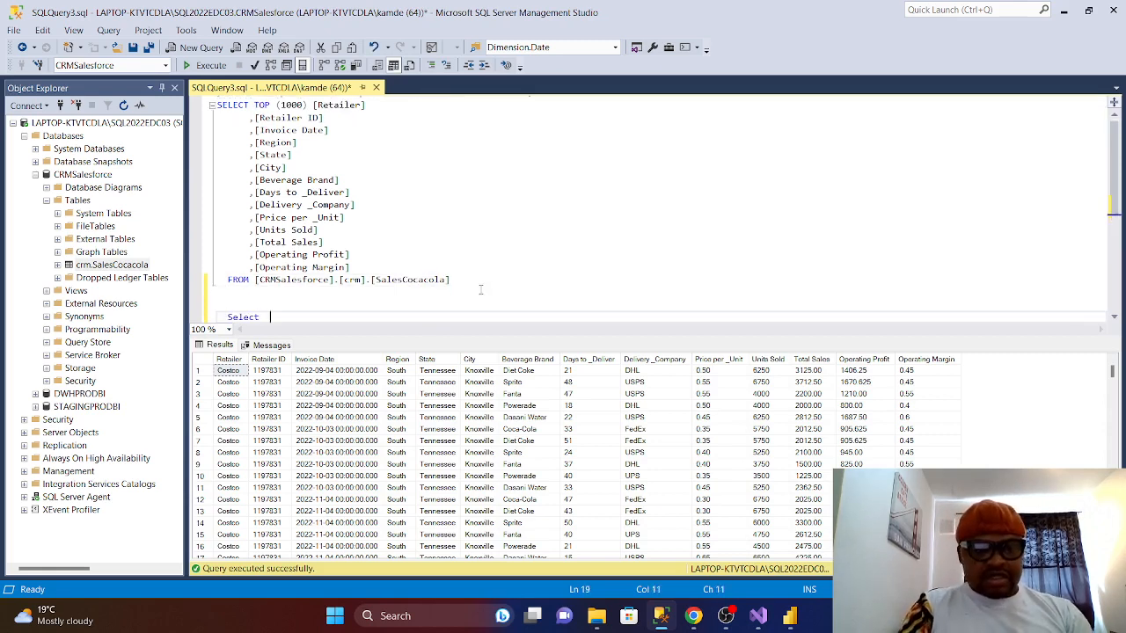
text(CO)
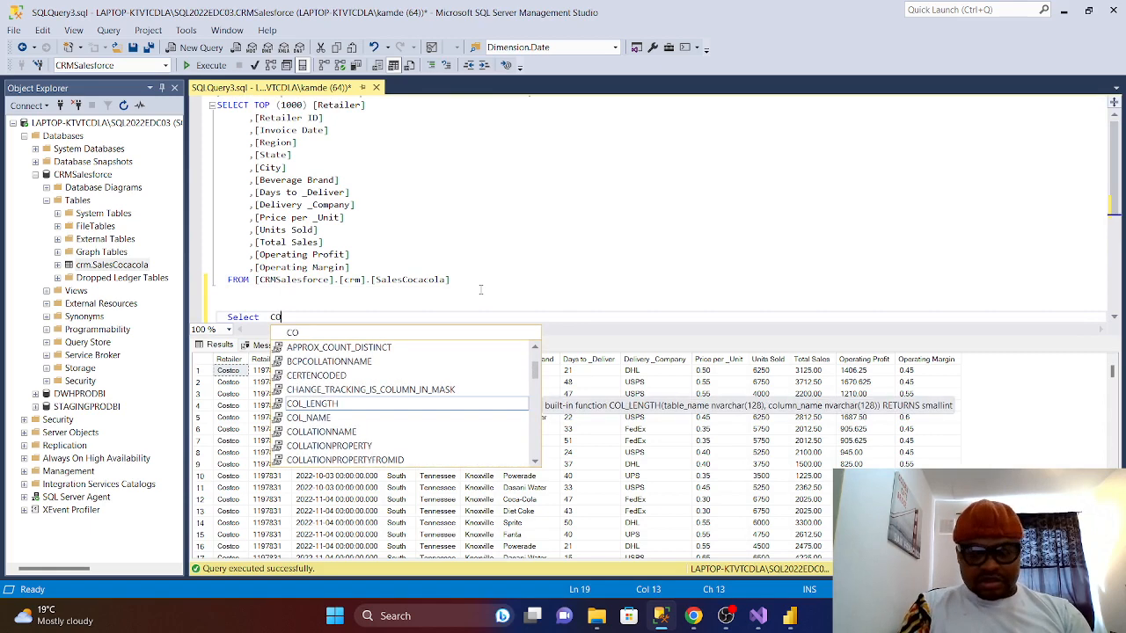
key(BackSpace)
text(ount)
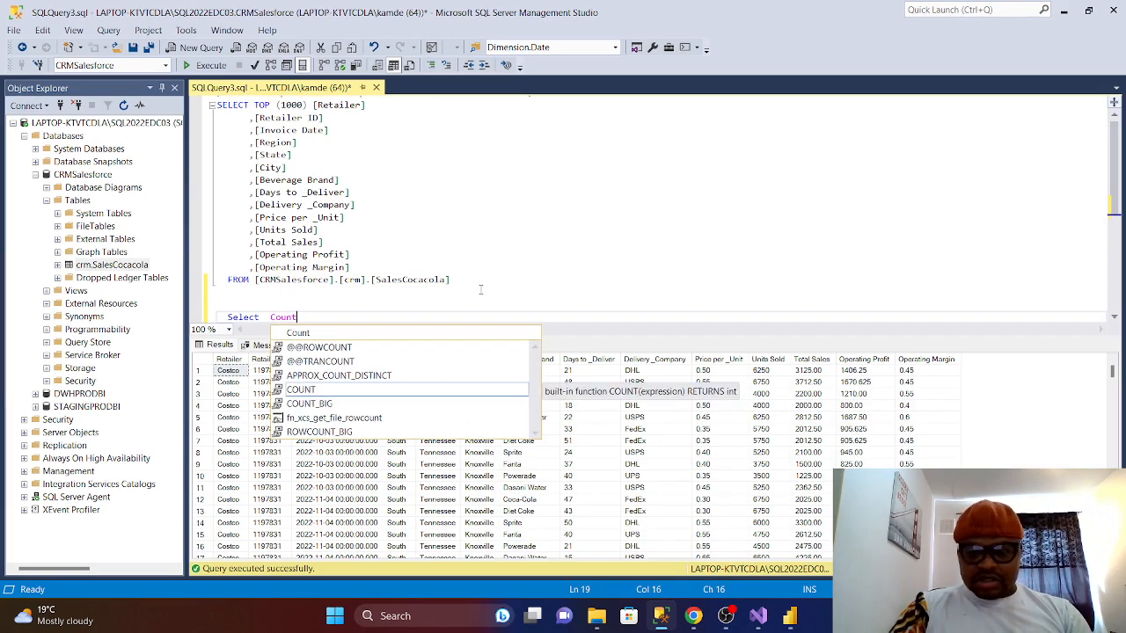
text((*) )
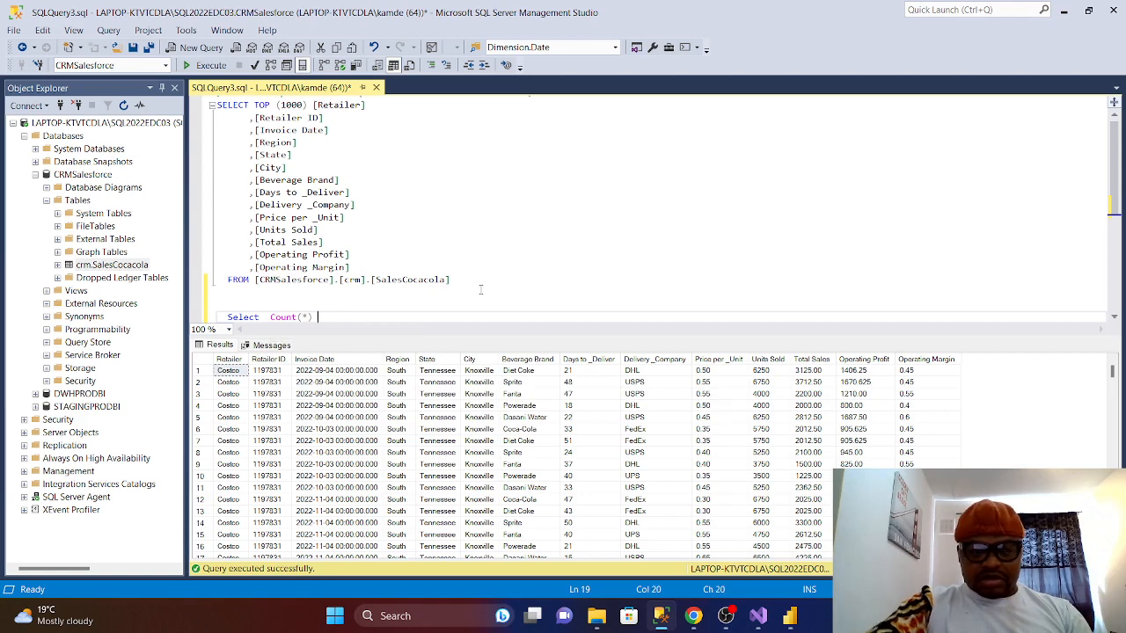
text(as)
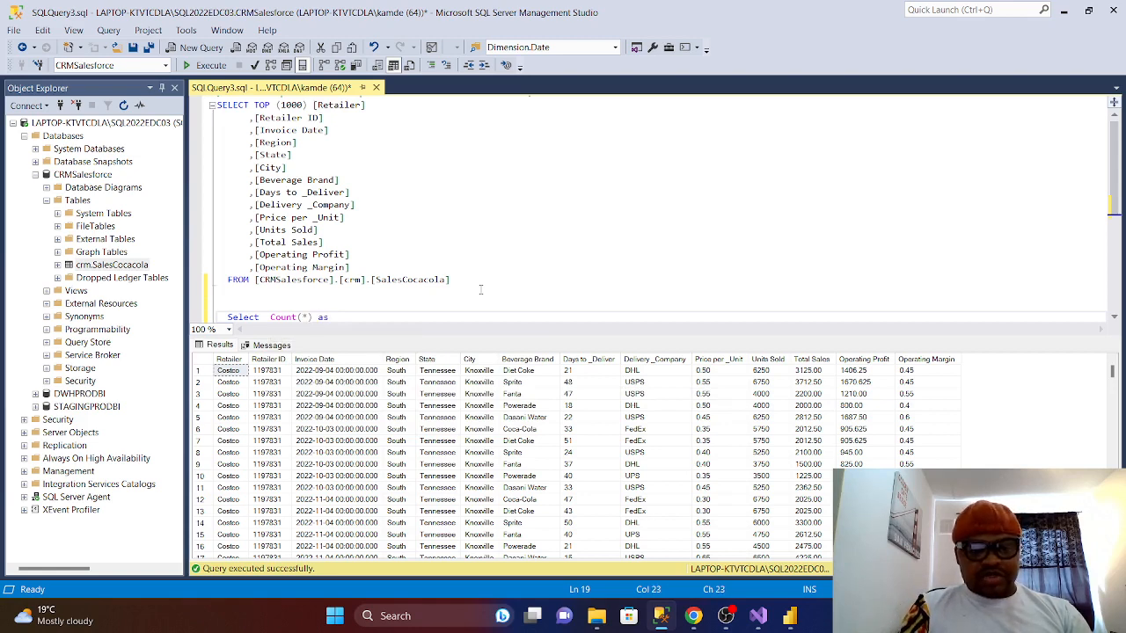
text( T)
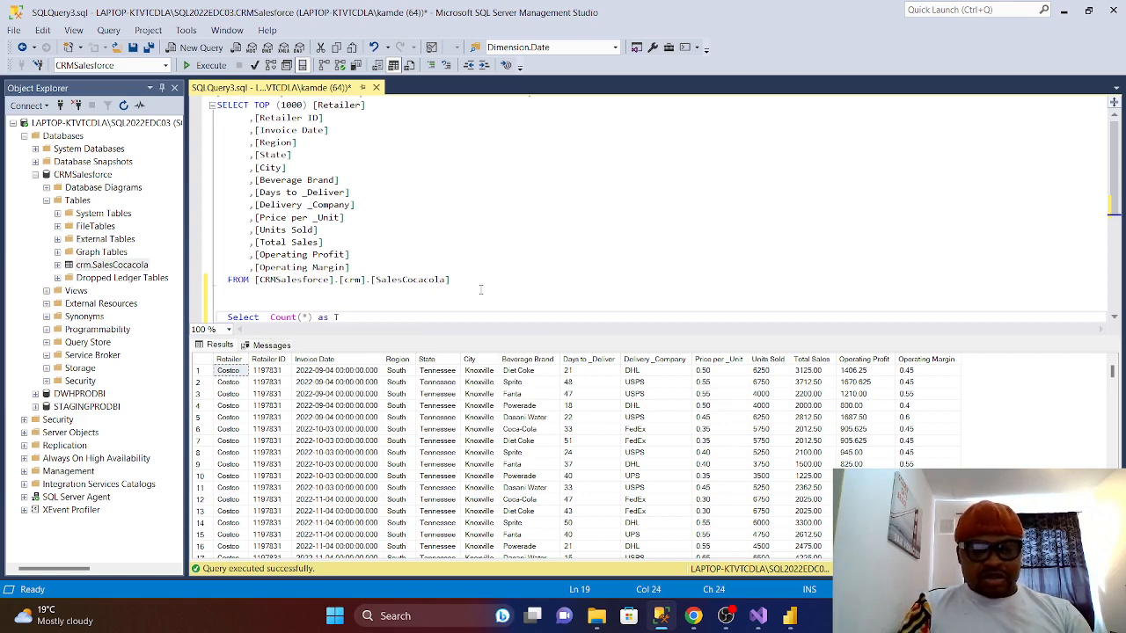
text(o)
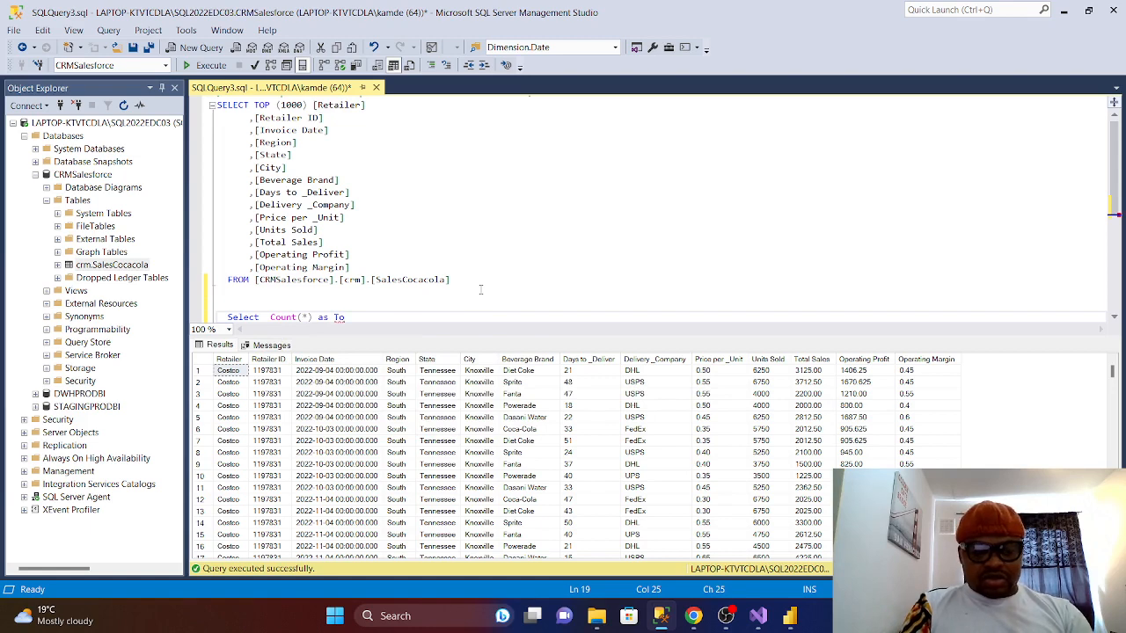
text(talOf)
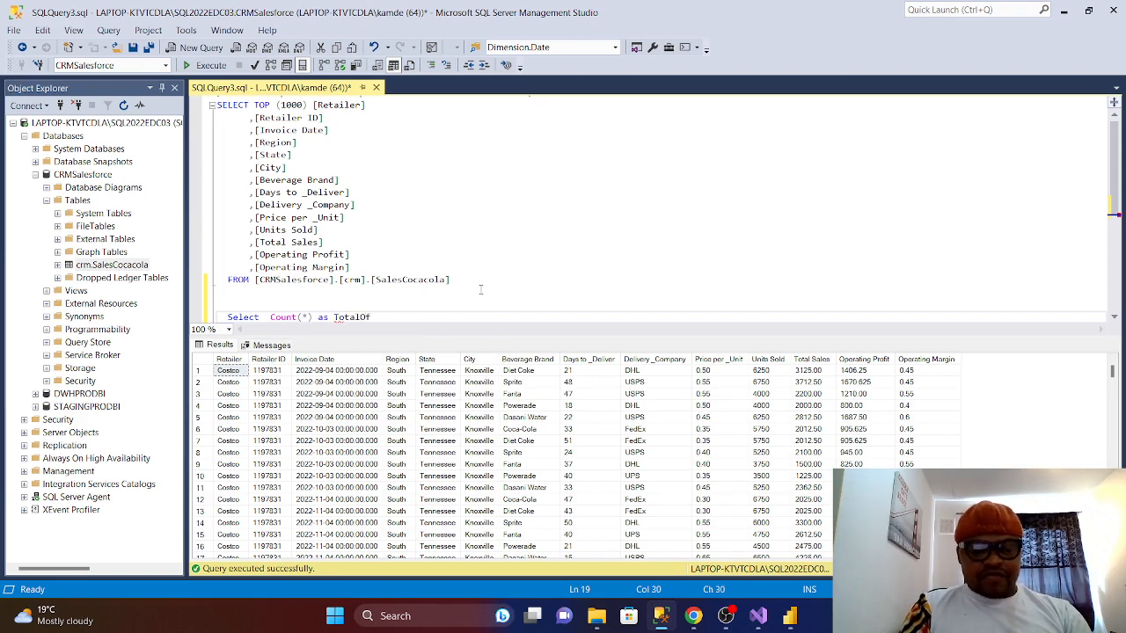
text(row)
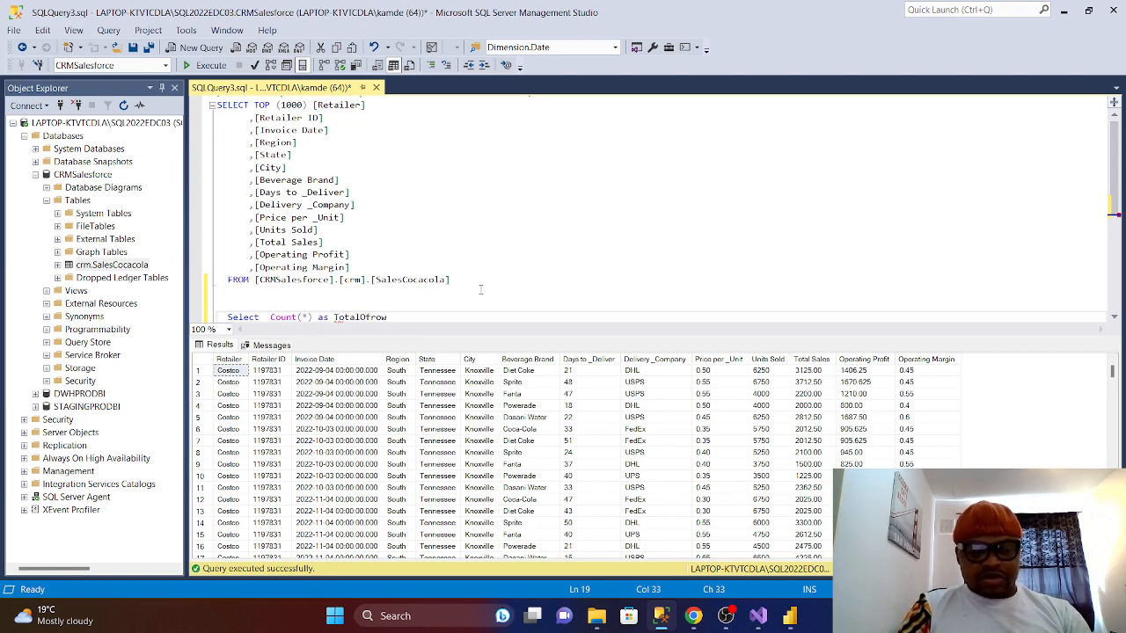
text(s)
- Finish the count query with 'from [crm].[SalesCocacola]', copying the table name from the original script
key(Return)
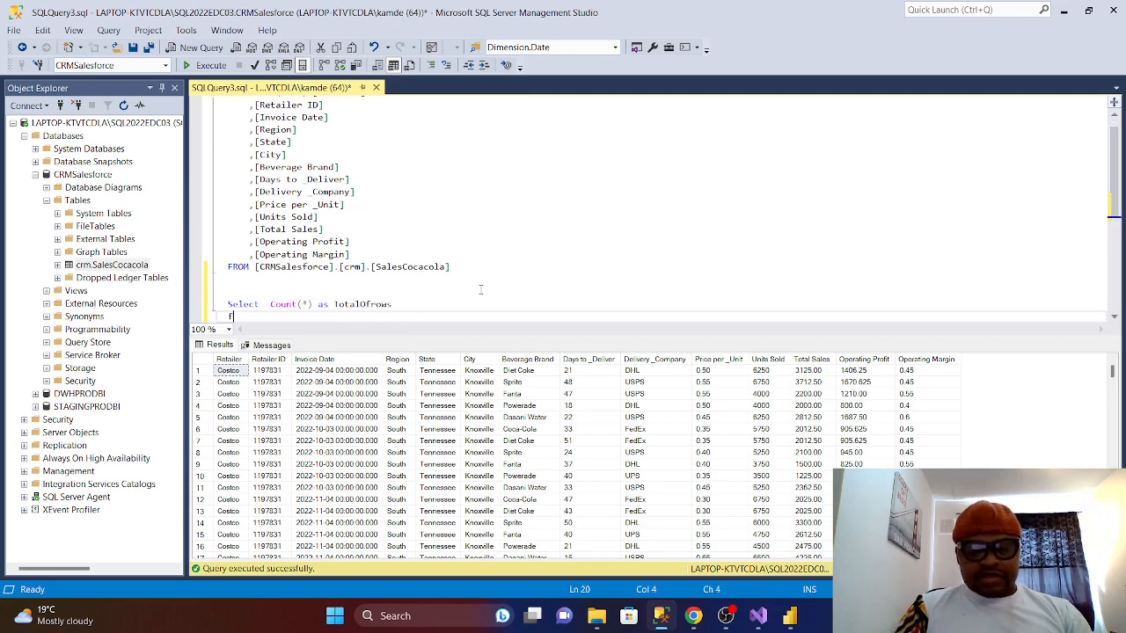
text(from)
drag(450, 266, 340, 266)
right_click(359, 275)
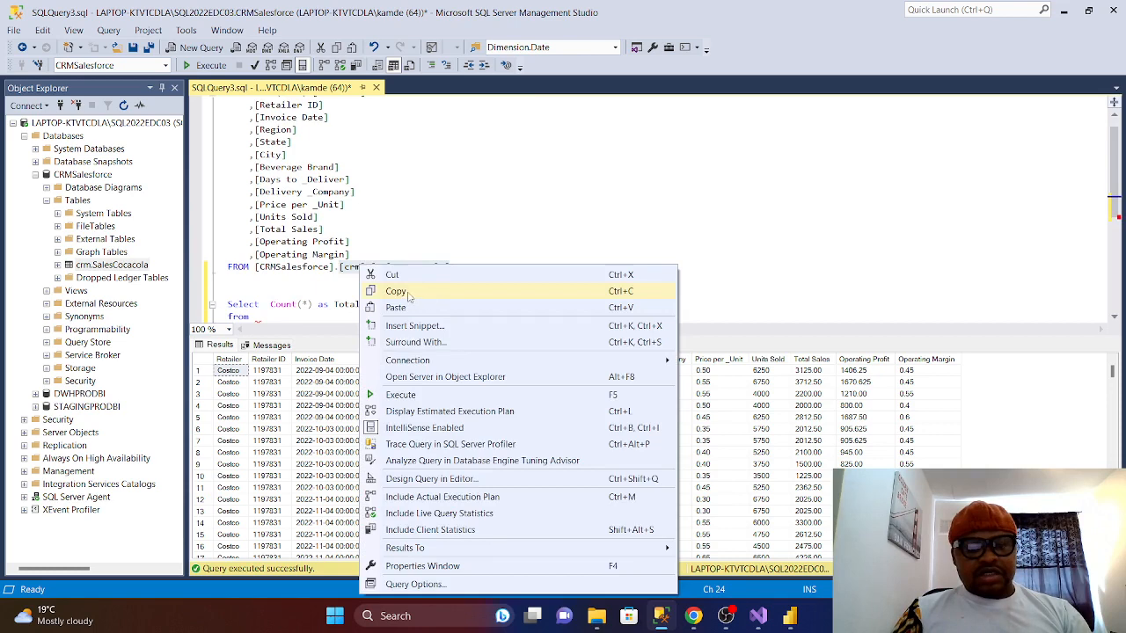
click(405, 292)
scroll(267, 187, down, 4)
click(271, 171)
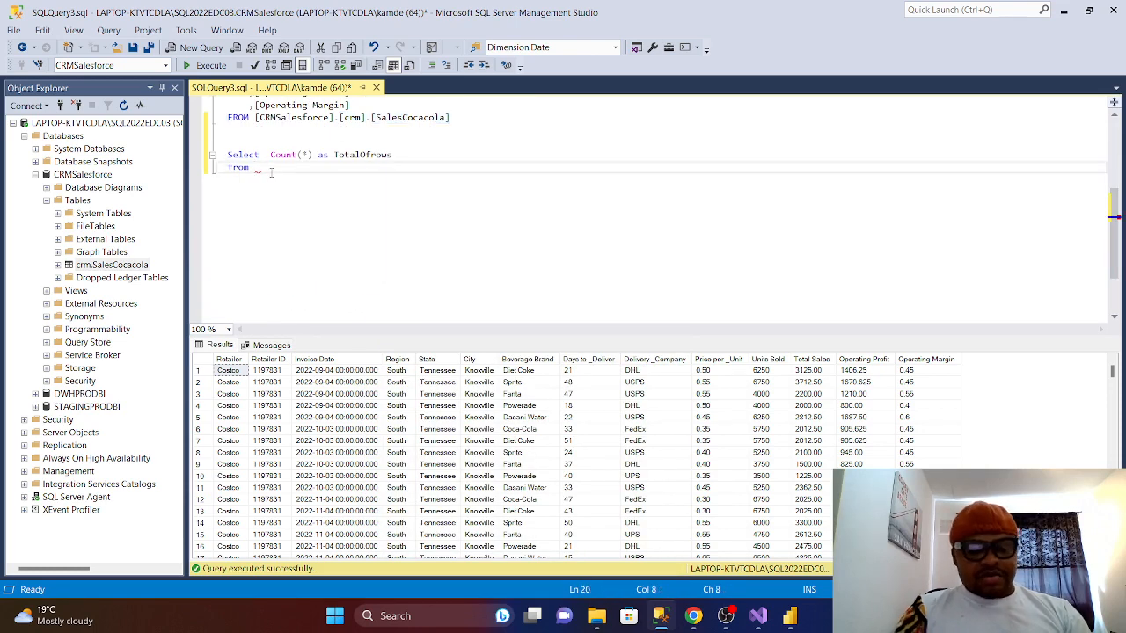
key(ctrl+v)
- Execute only the count query, returning 3744 as TotalOfrows
drag(366, 168, 219, 142)
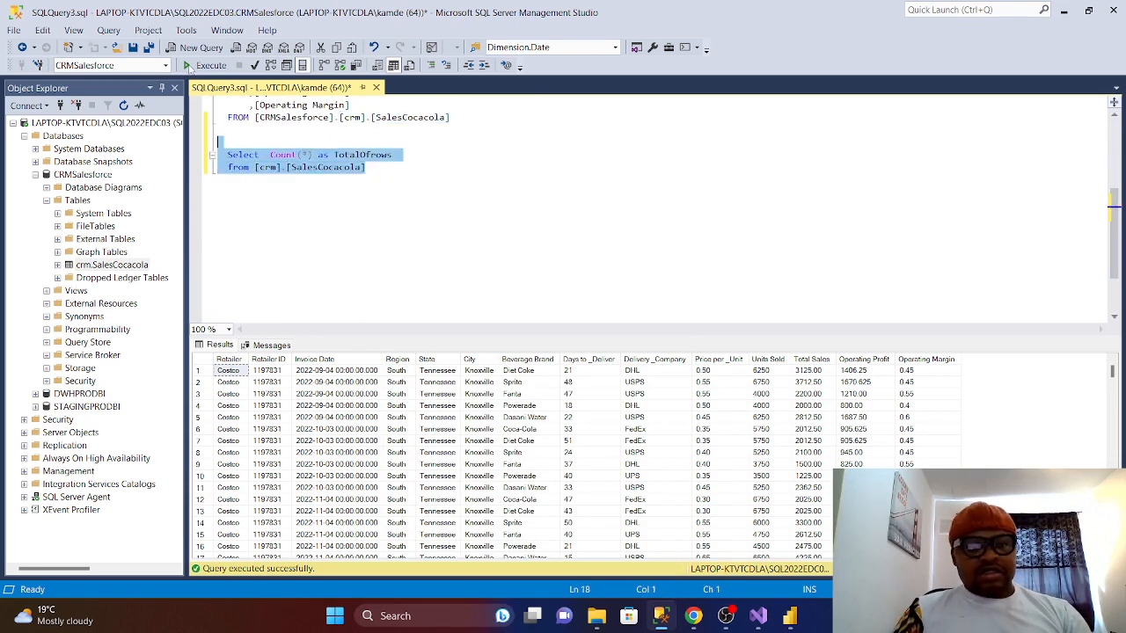
click(188, 66)
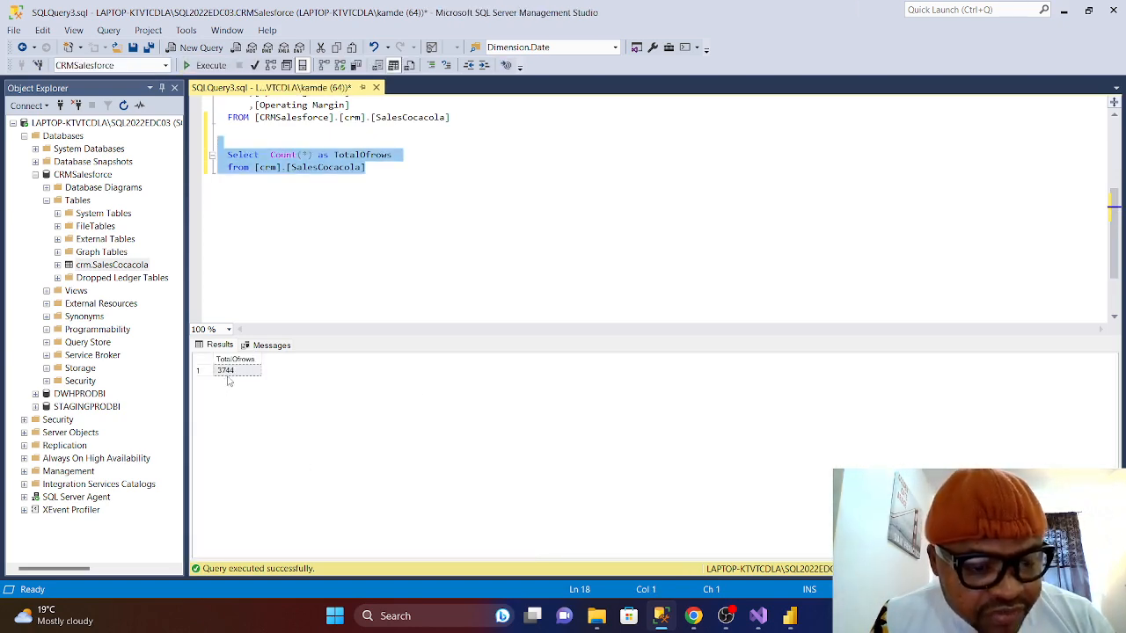
click(404, 250)
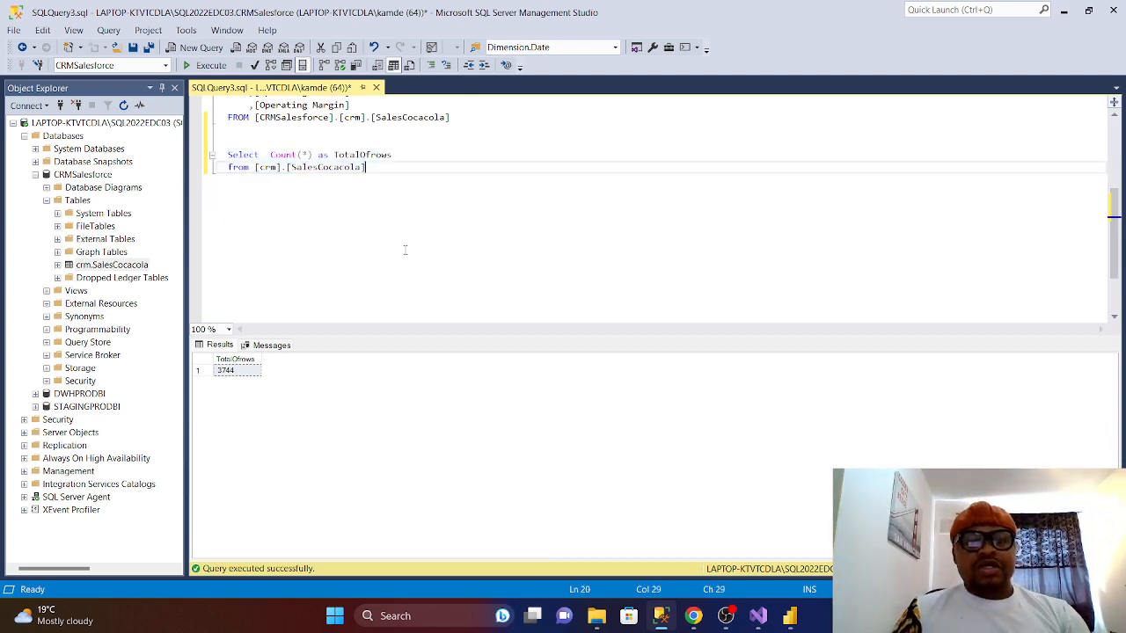
- Delete TOP (1000) from the SalesCocacola SELECT line and execute the whole script for all rows
scroll(405, 253, down, 1)
scroll(405, 254, up, 1)
scroll(367, 256, down, 2)
scroll(367, 256, up, 1)
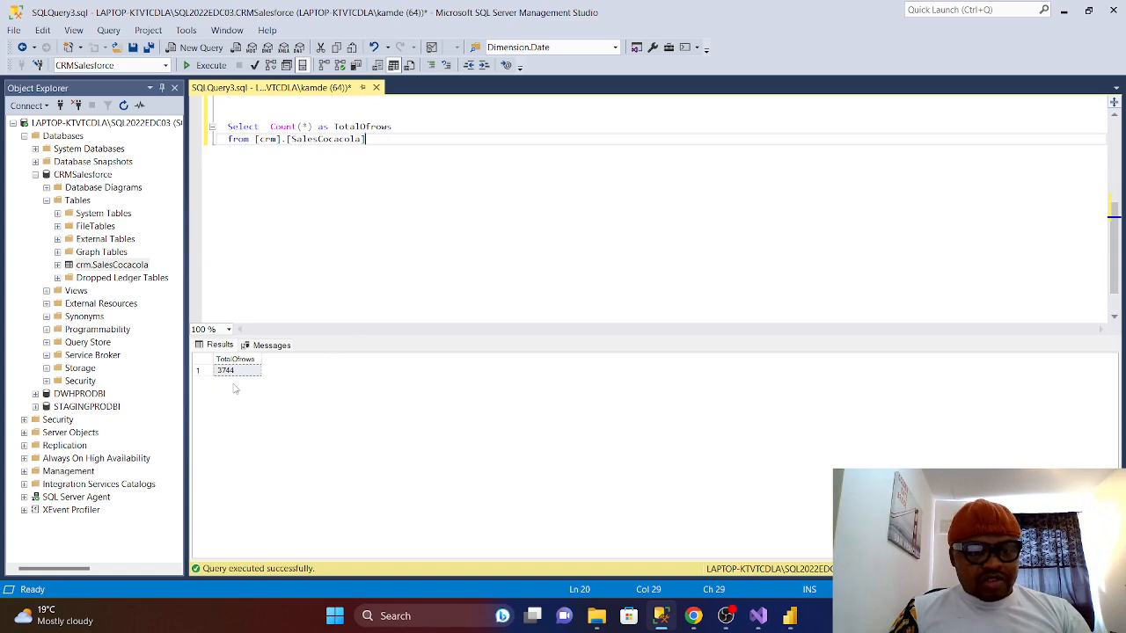
scroll(419, 209, up, 3)
scroll(420, 208, down, 3)
scroll(420, 208, up, 3)
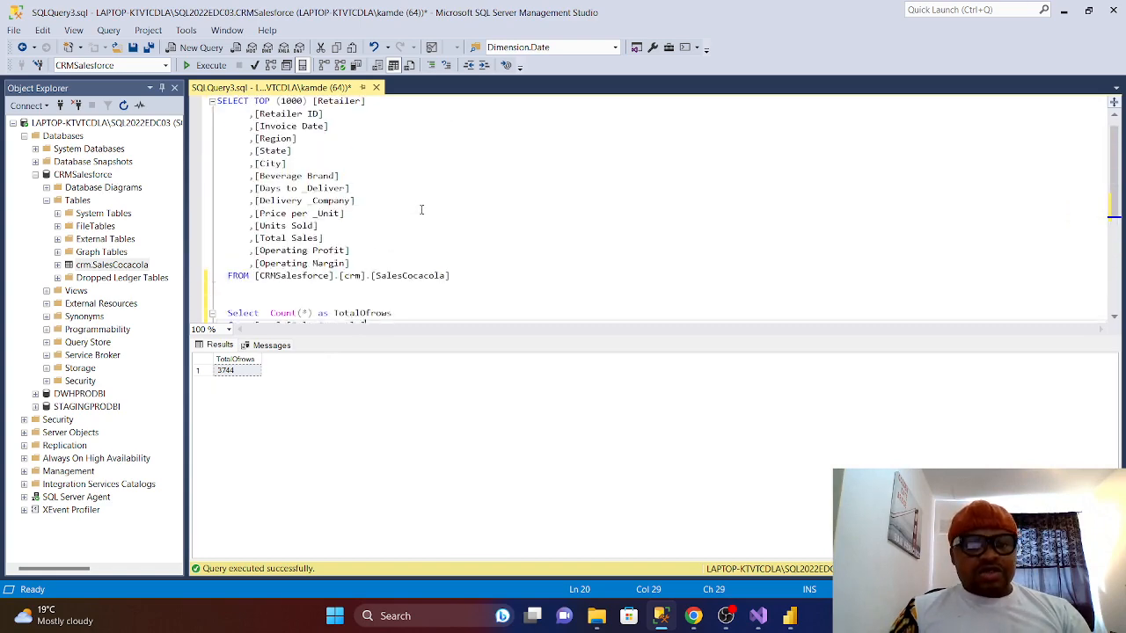
scroll(419, 208, down, 1)
scroll(419, 211, up, 2)
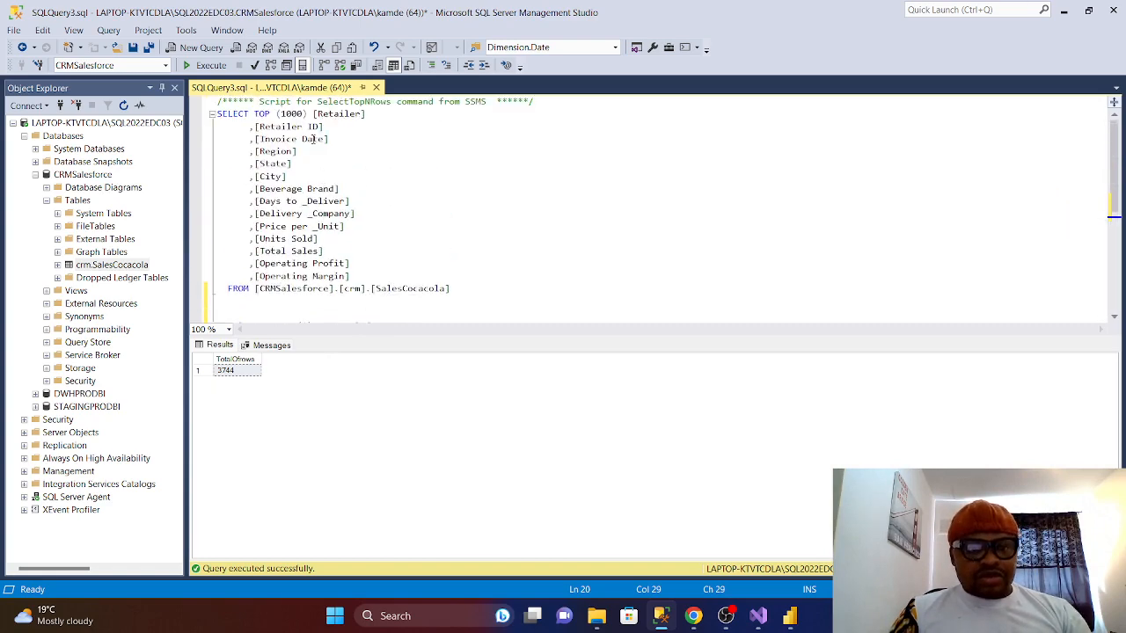
click(314, 115)
key(BackSpace)
key(BackSpace)
key(BackSpace)
key(BackSpace)
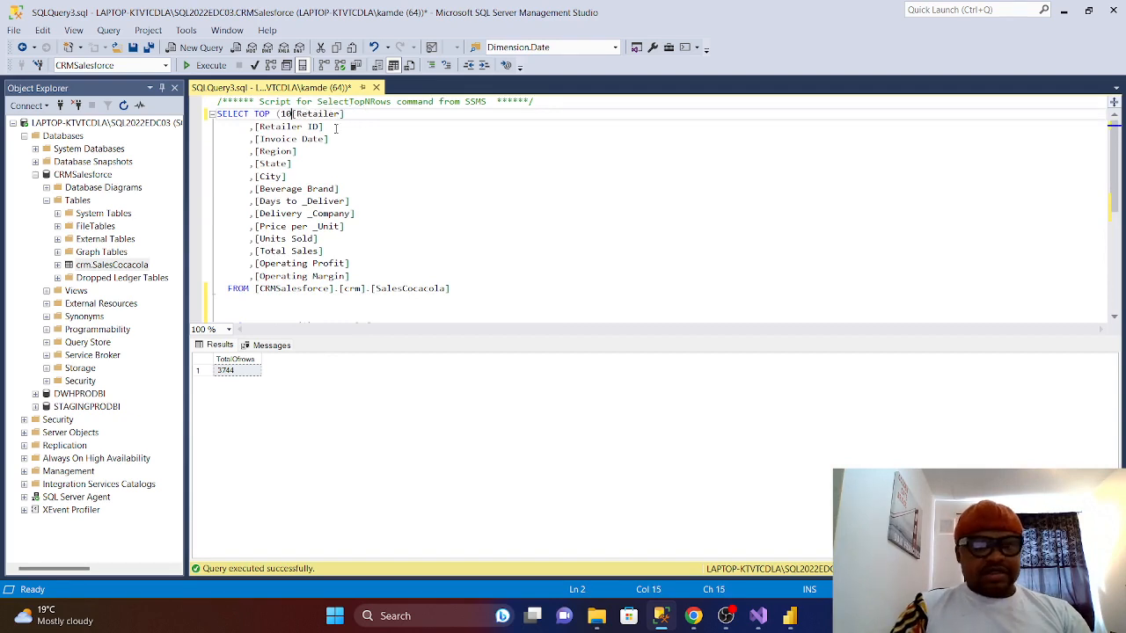
key(BackSpace)
key(BackSpace)
key(BackSpace)
key(BackSpace)
key(BackSpace)
key(BackSpace)
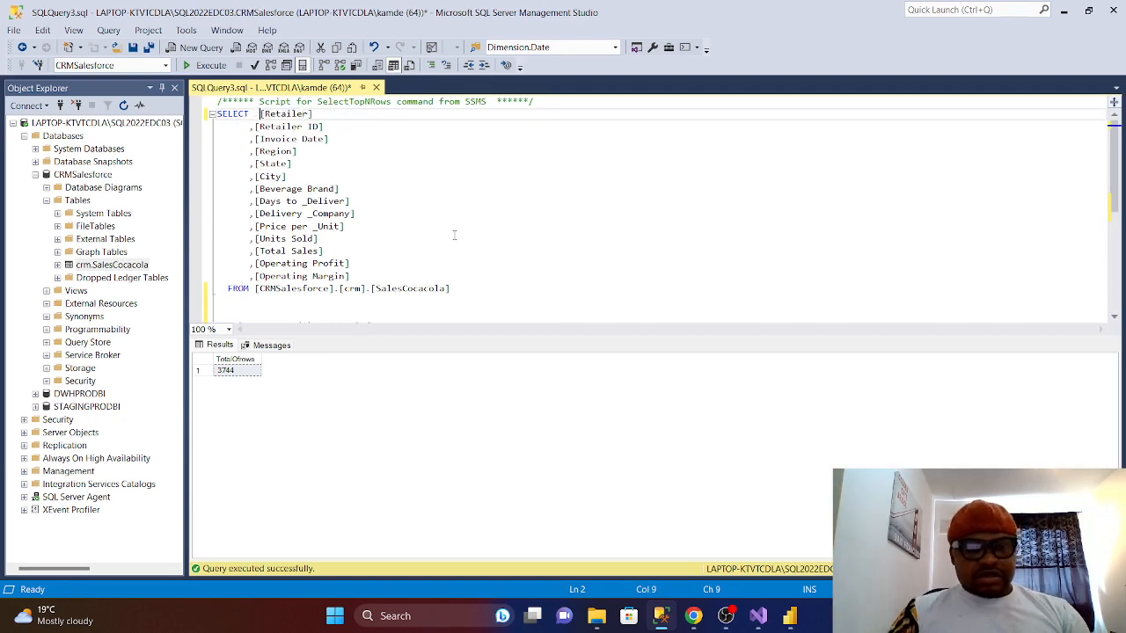
drag(473, 299, 125, 82)
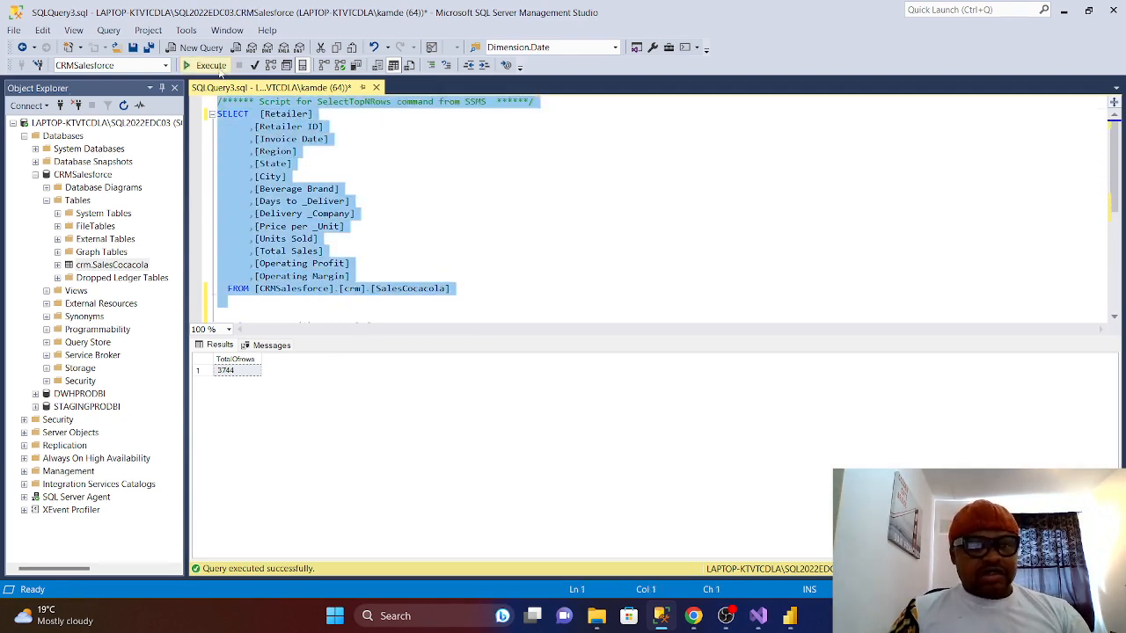
click(211, 65)
scroll(334, 290, down, 3)
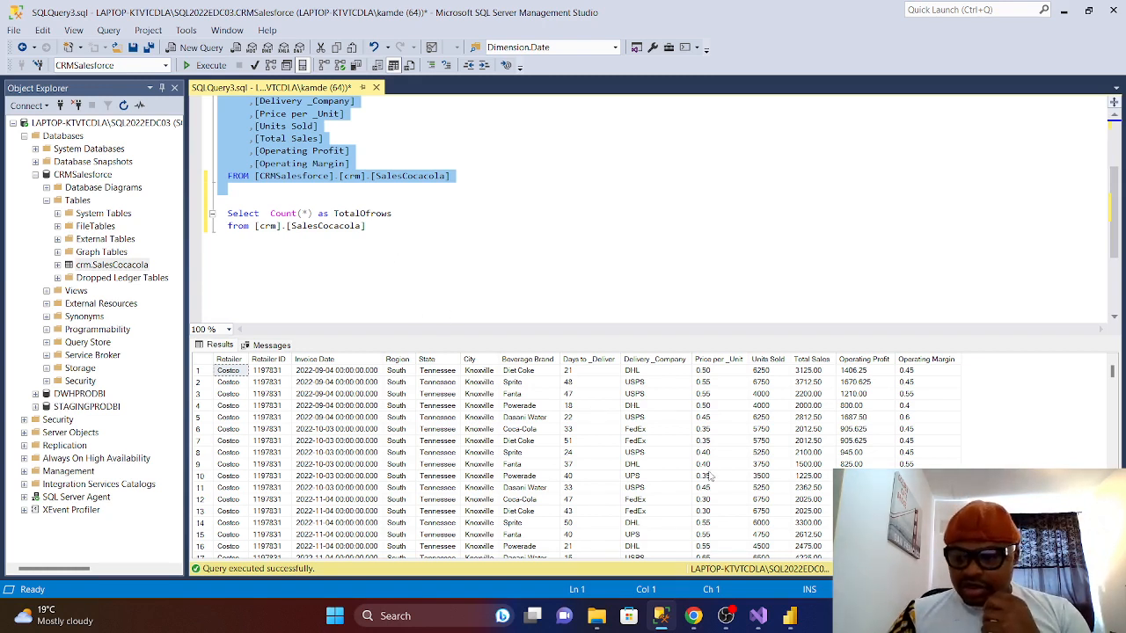
- Execute the SalesCocacola select once more, then bring the Untitled Power BI report forward
click(204, 65)
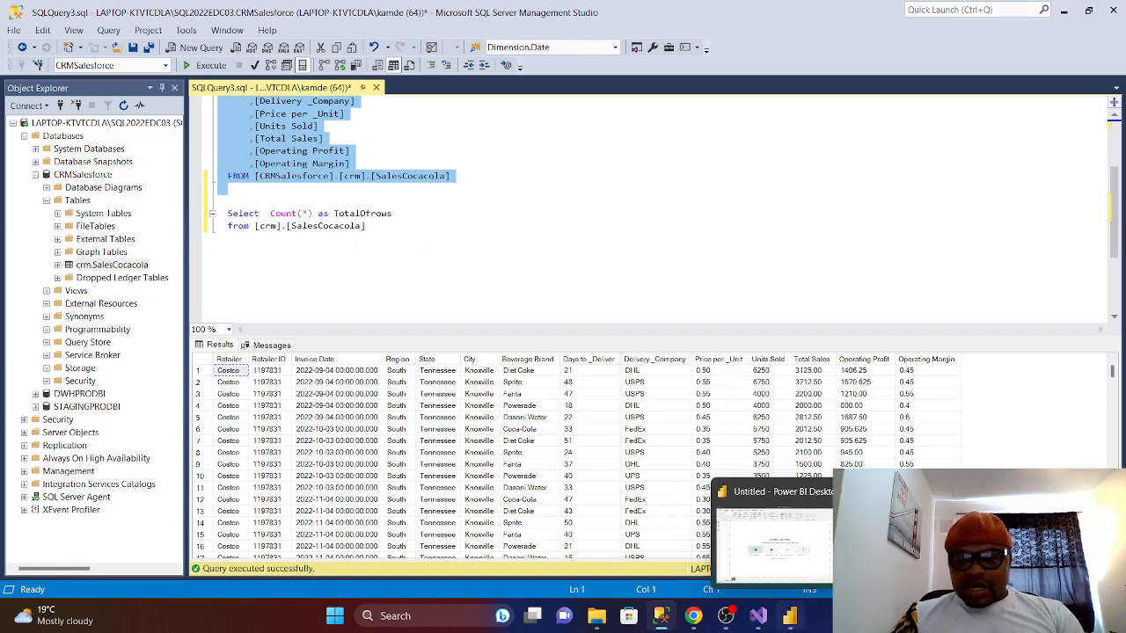
click(796, 619)
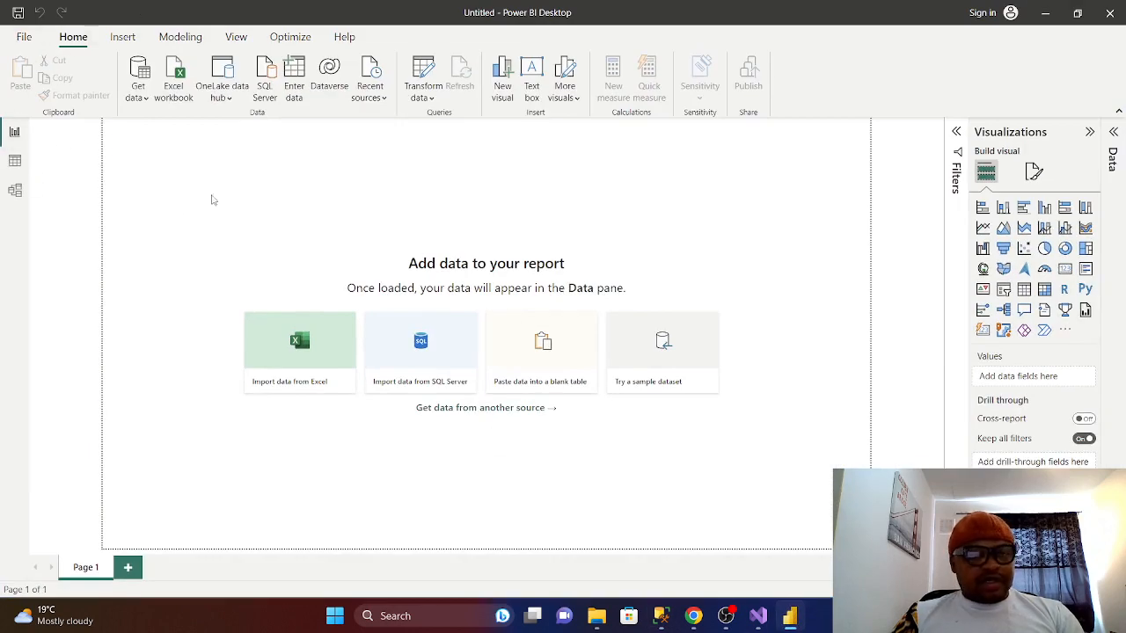
- From Get Data's full connector list, filter to Database and open the SQL Server database connector
click(139, 92)
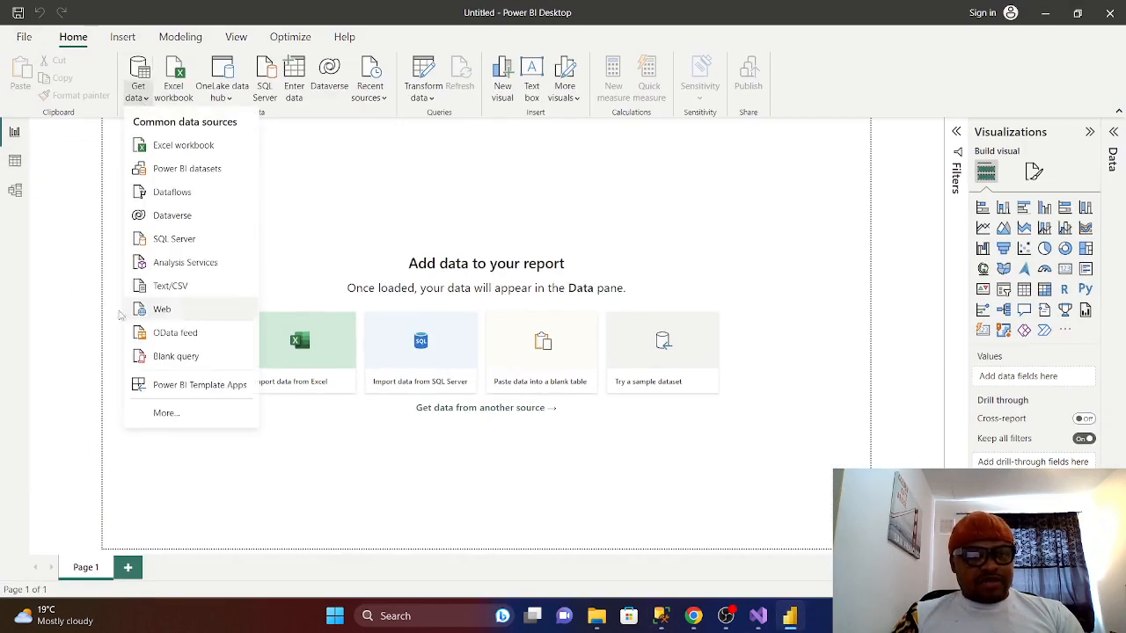
click(163, 416)
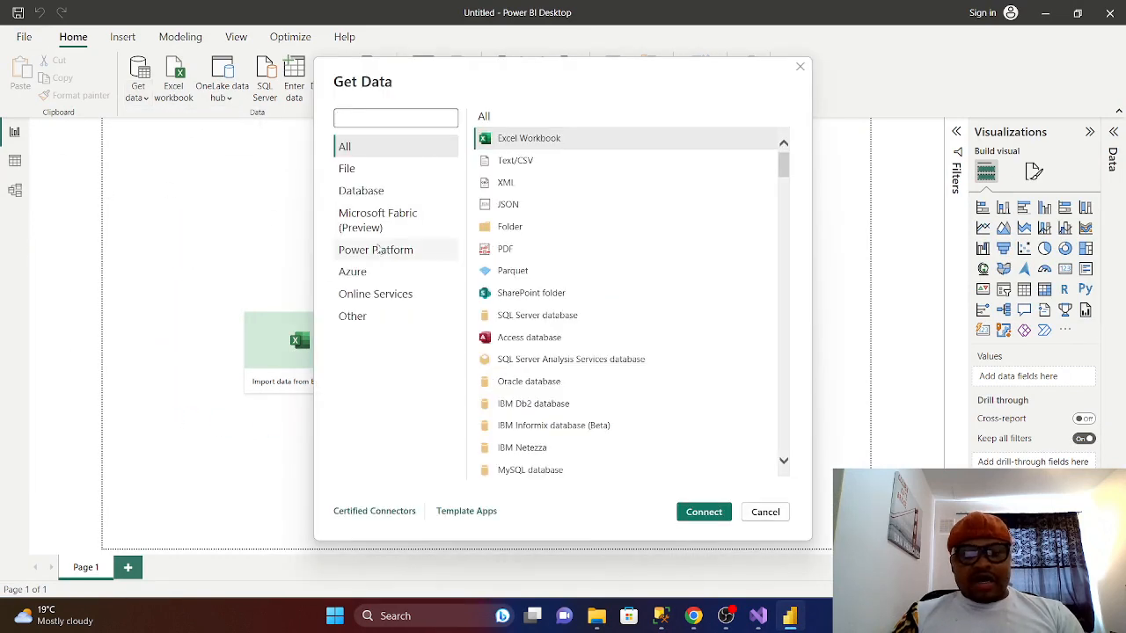
click(368, 197)
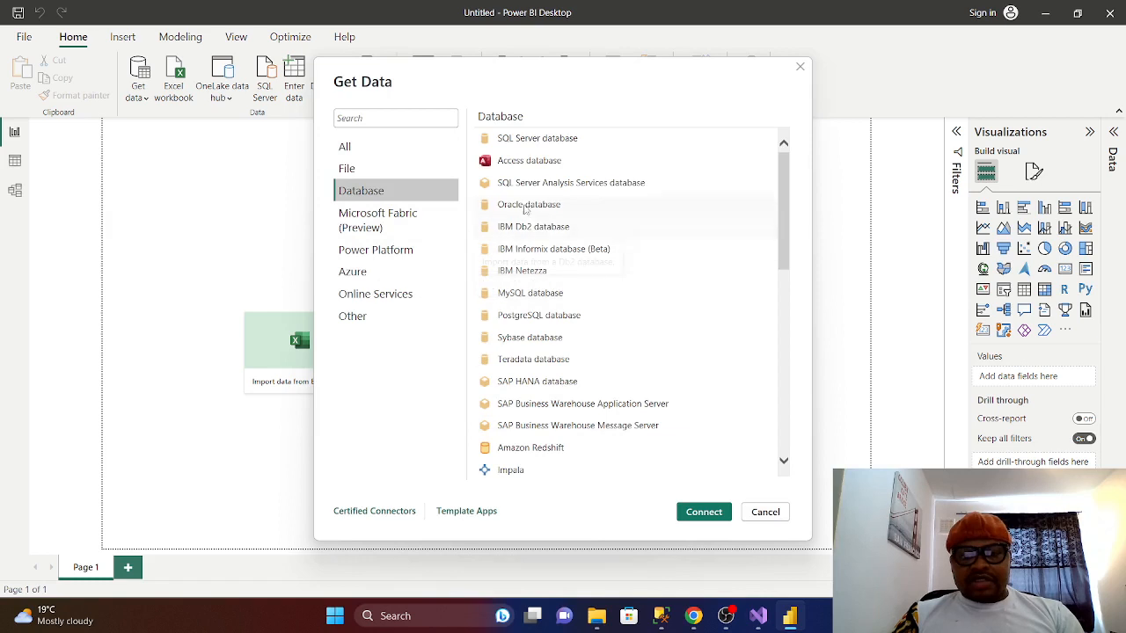
click(532, 139)
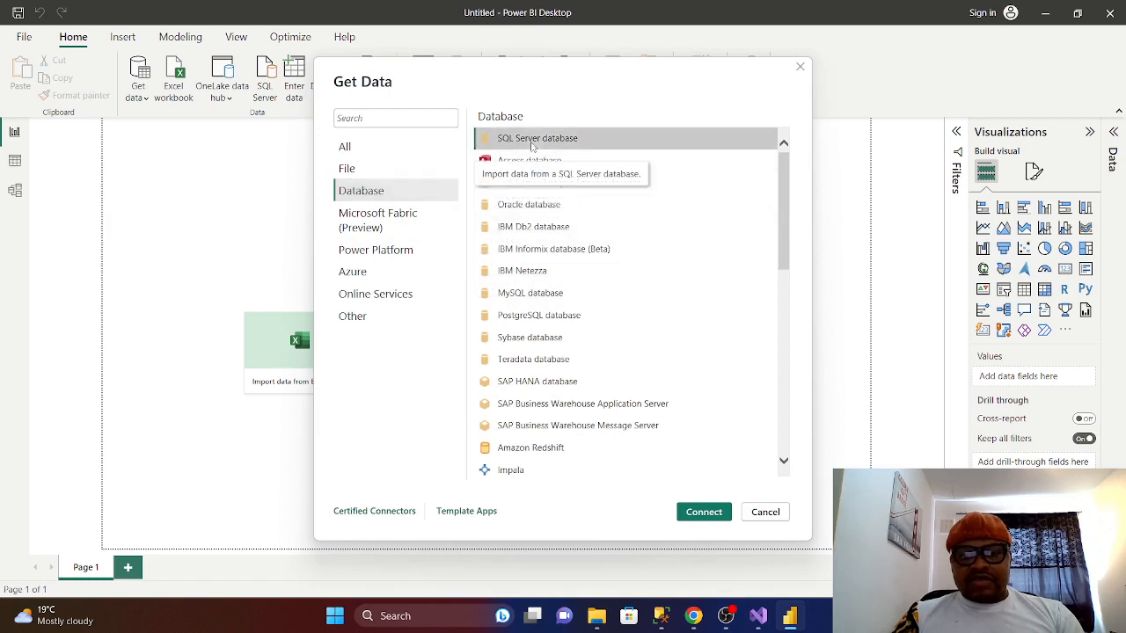
click(703, 513)
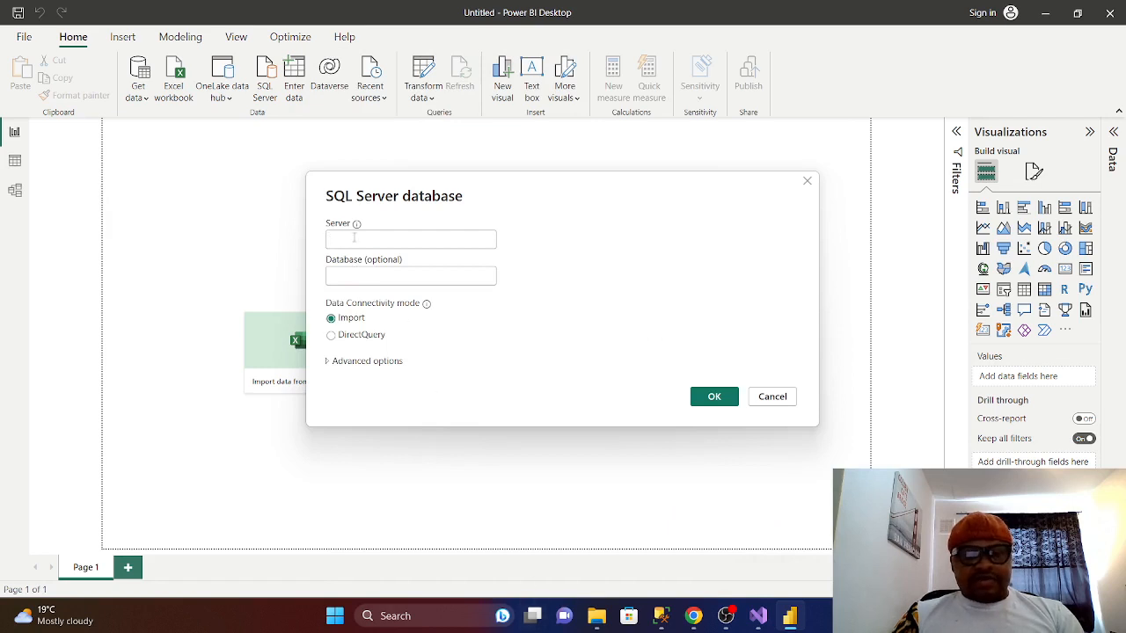
- Copy the server name from SSMS's Connect to Server dialog, then focus Power BI's Server field
click(661, 616)
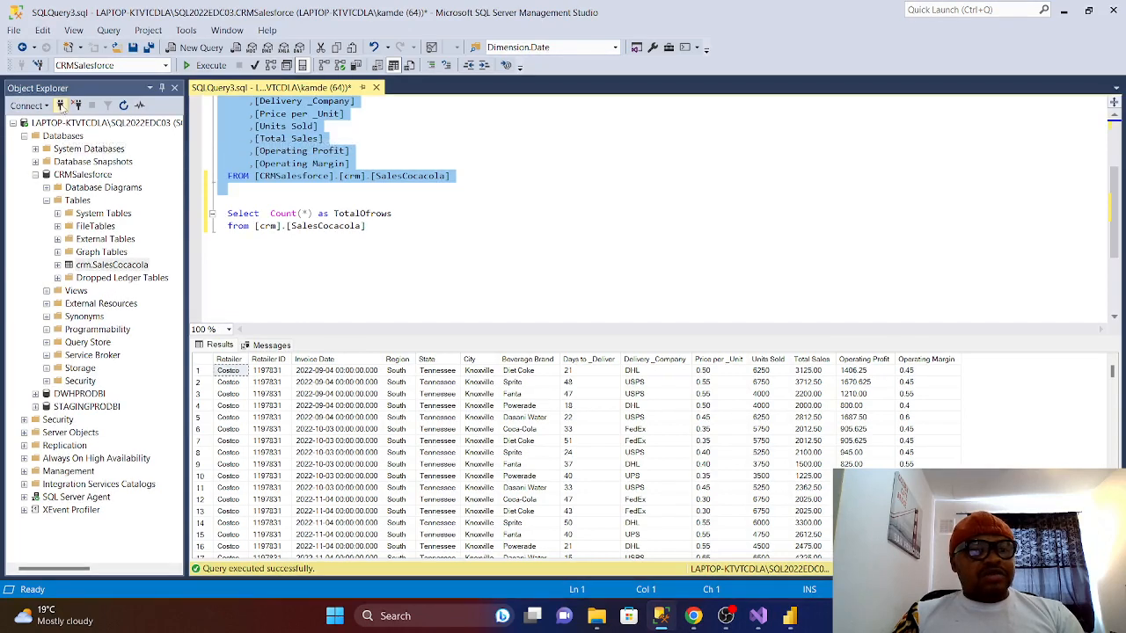
click(59, 106)
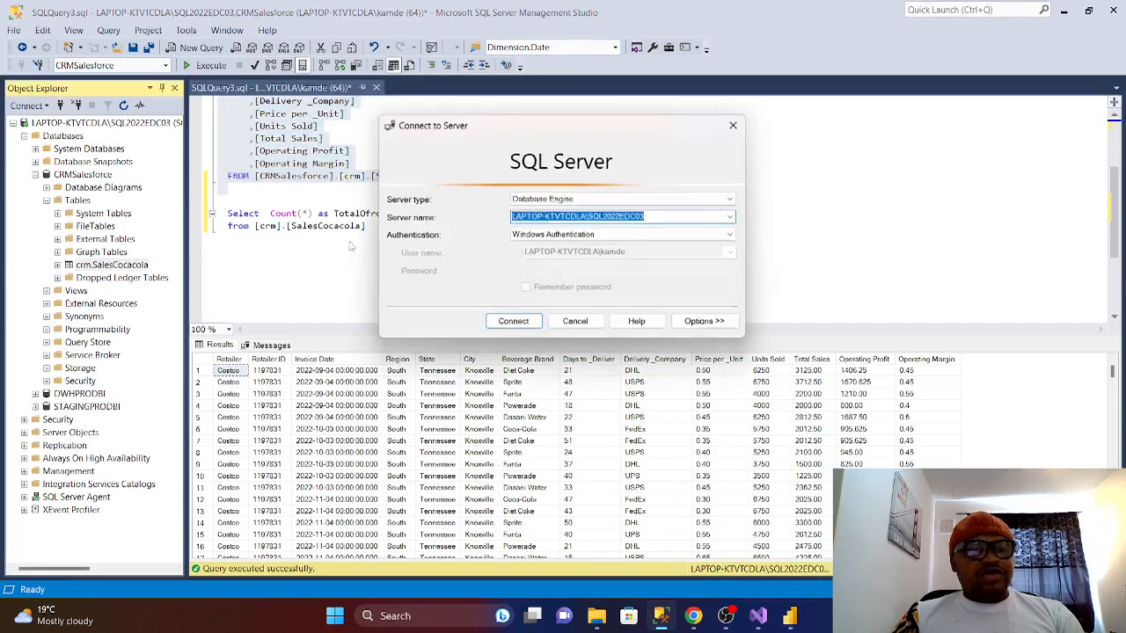
right_click(613, 219)
click(649, 259)
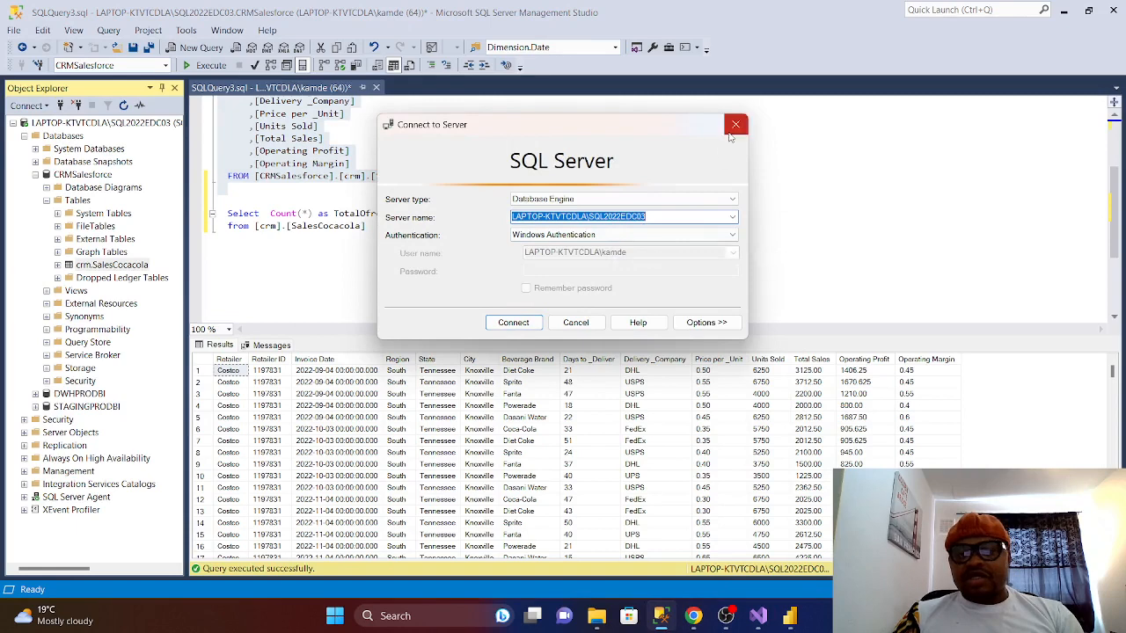
click(736, 124)
click(789, 616)
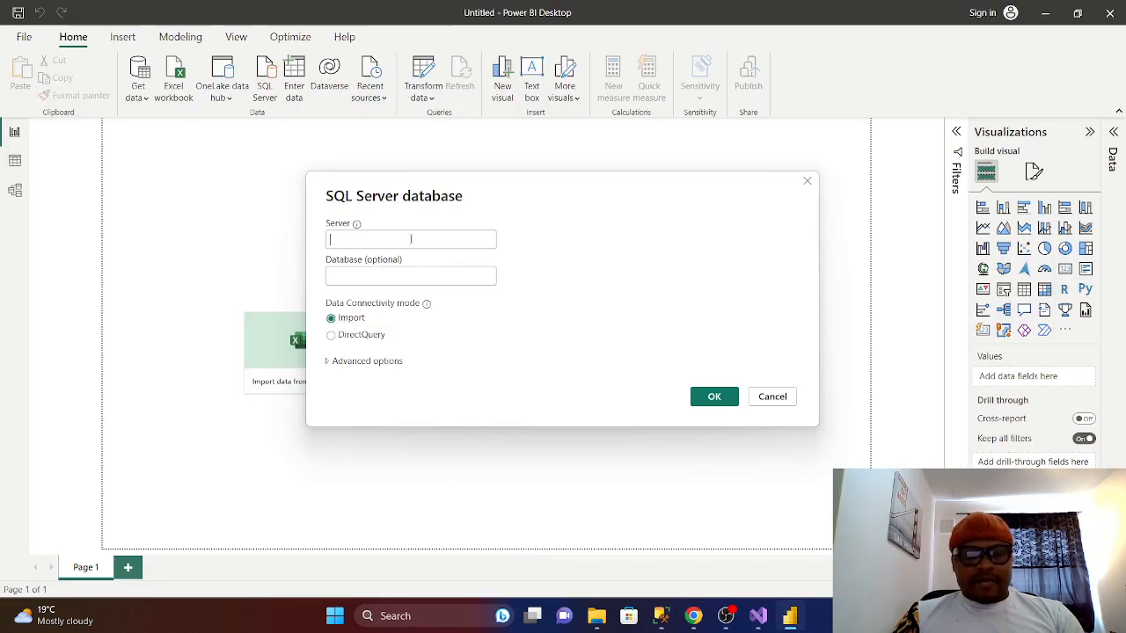
click(410, 238)
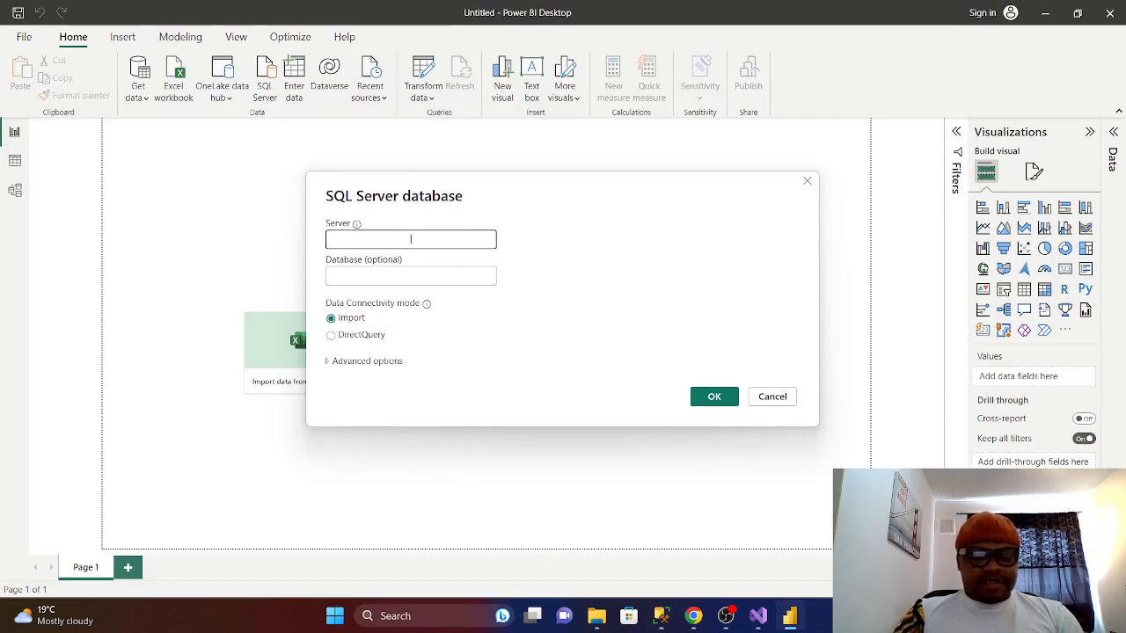
- Paste the server name, sign in with a Database login user name and password, accepting no encryption
key(ctrl+v)
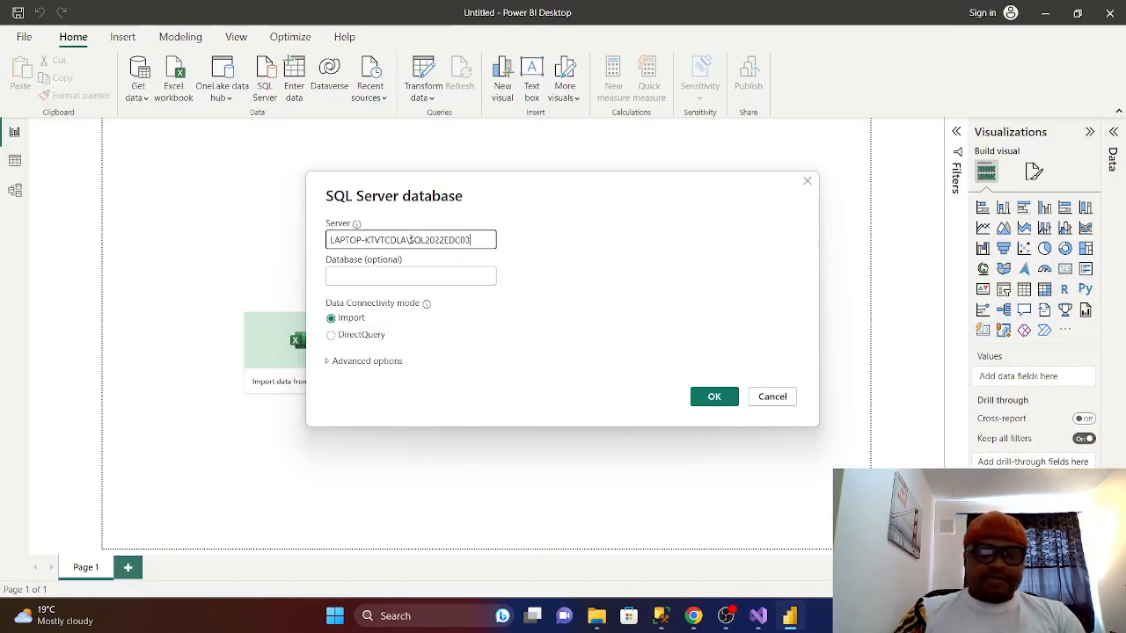
click(717, 400)
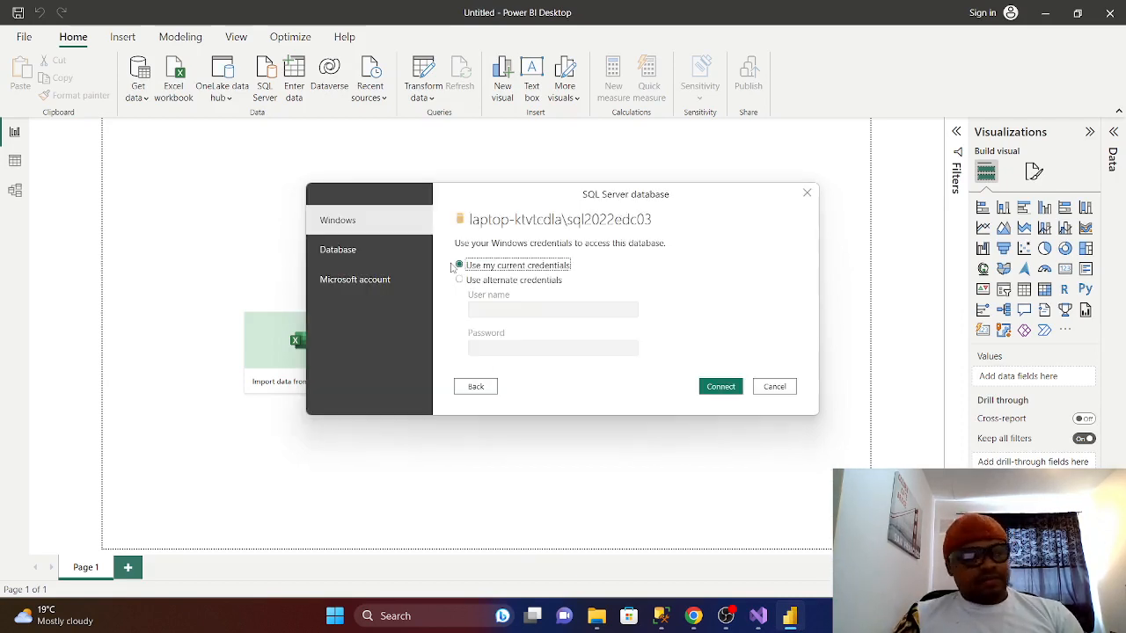
click(345, 251)
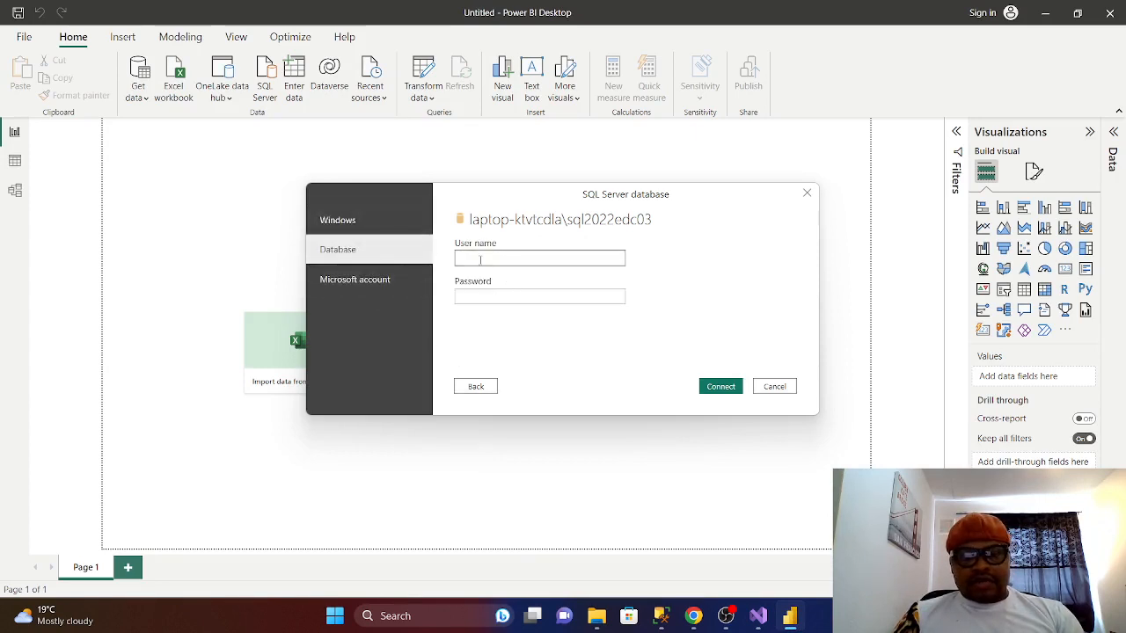
text(sa)
click(495, 295)
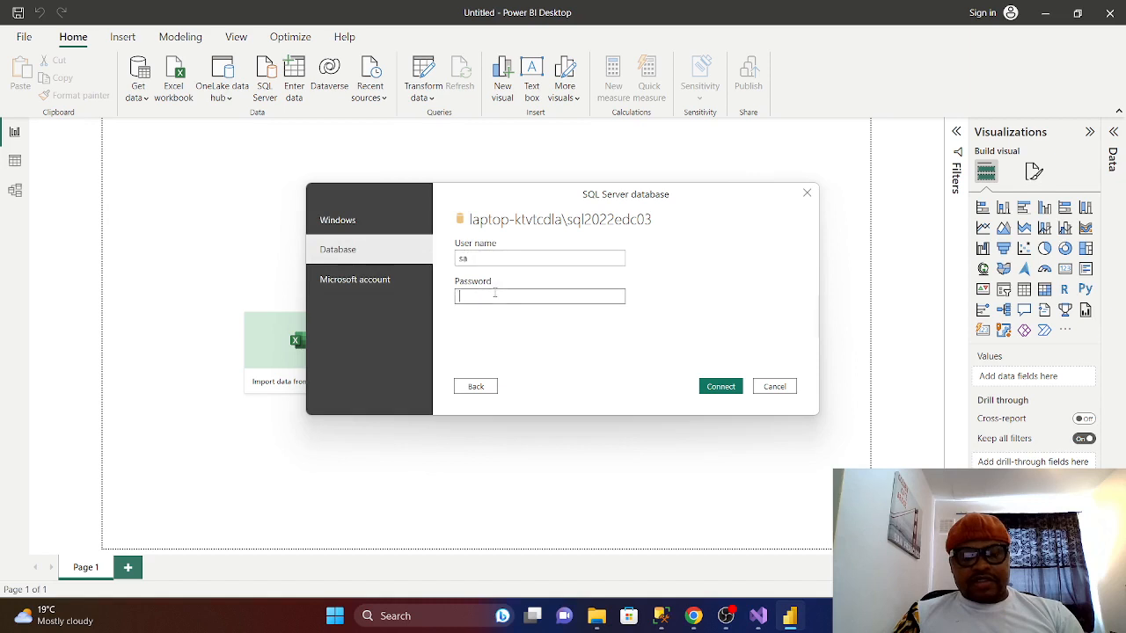
key(Caps_Lock)
text(••••••)
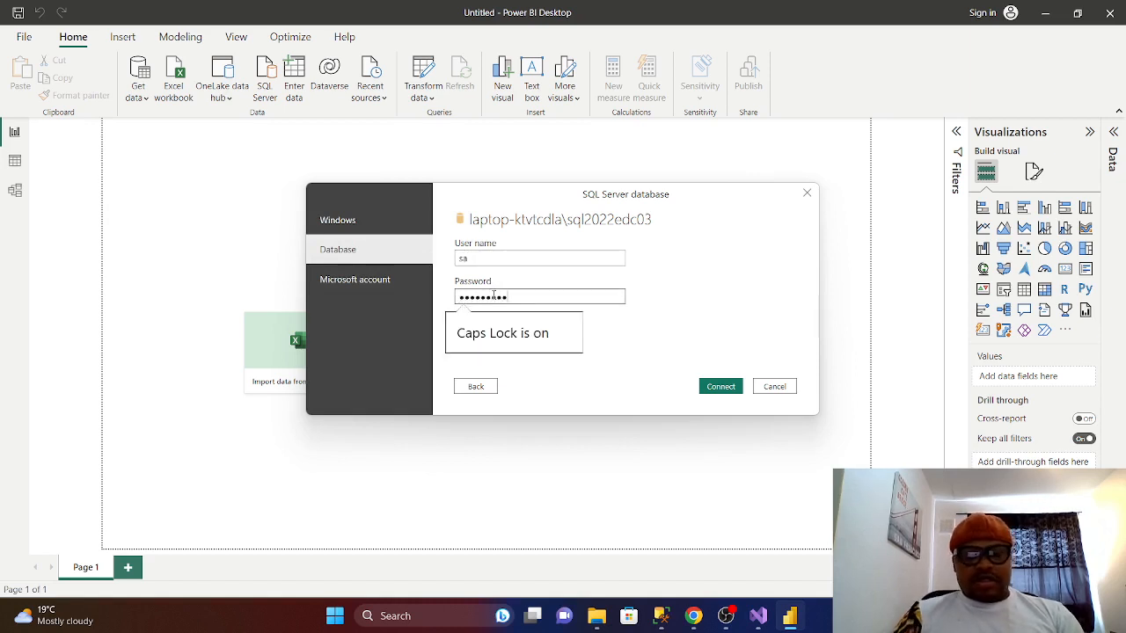
click(734, 386)
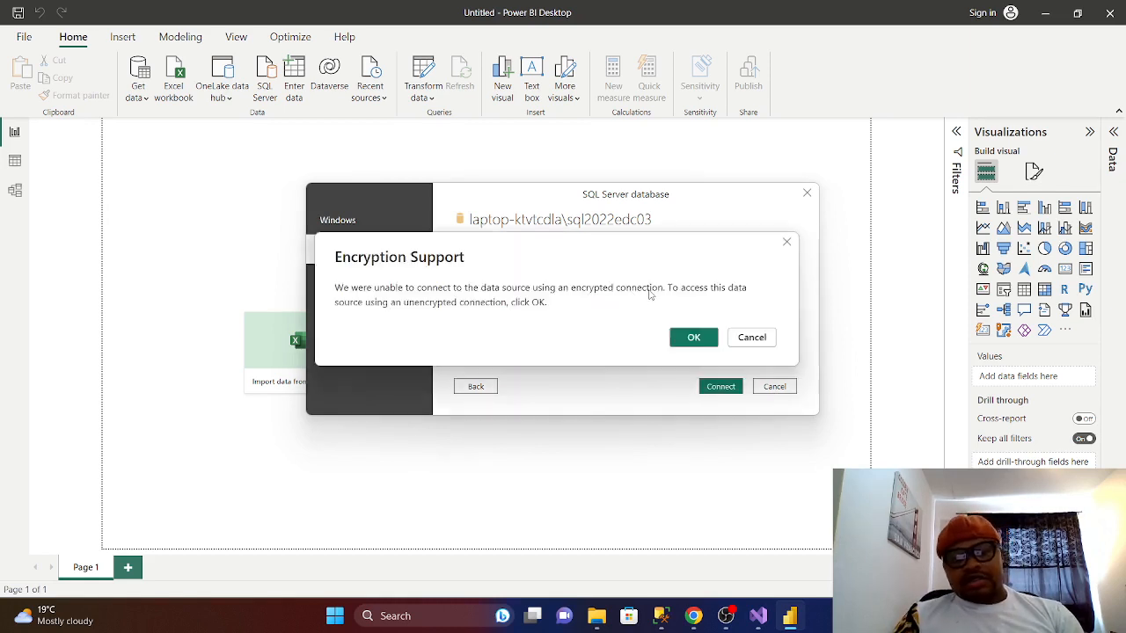
click(692, 339)
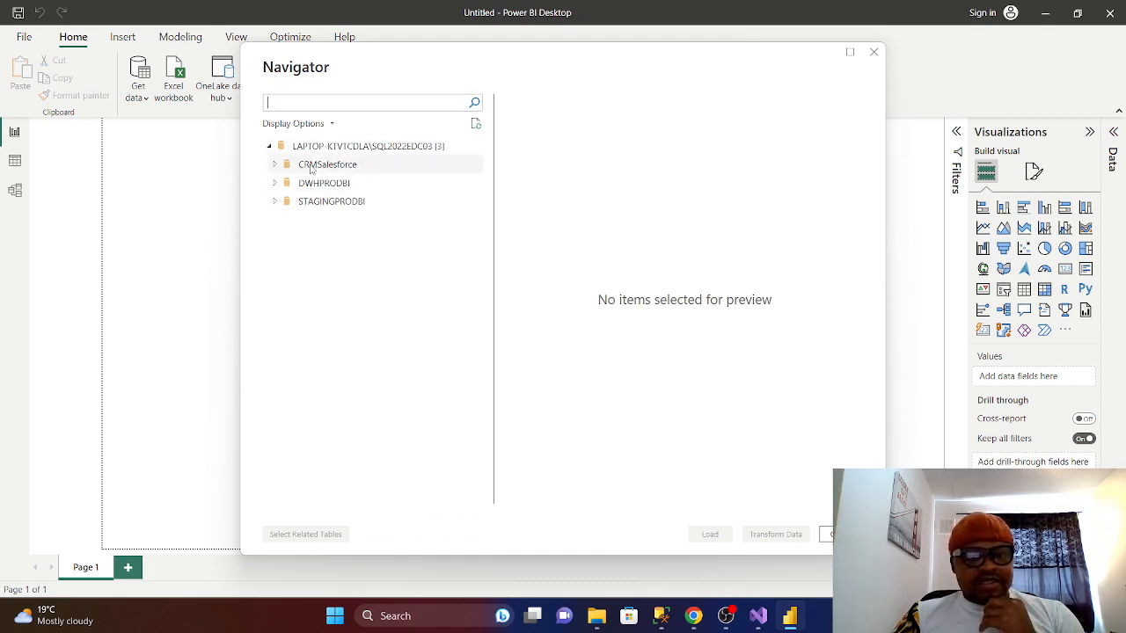
- Browse the three databases, tick crm.SalesCocacola under CRMSalesforce, and choose Transform Data
click(275, 165)
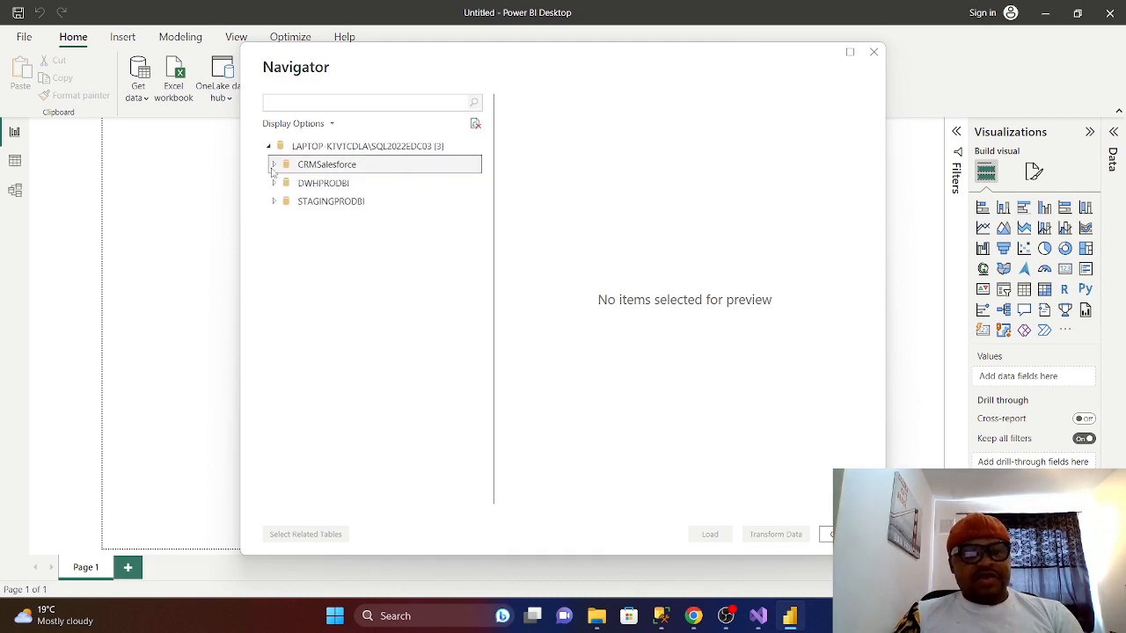
click(274, 202)
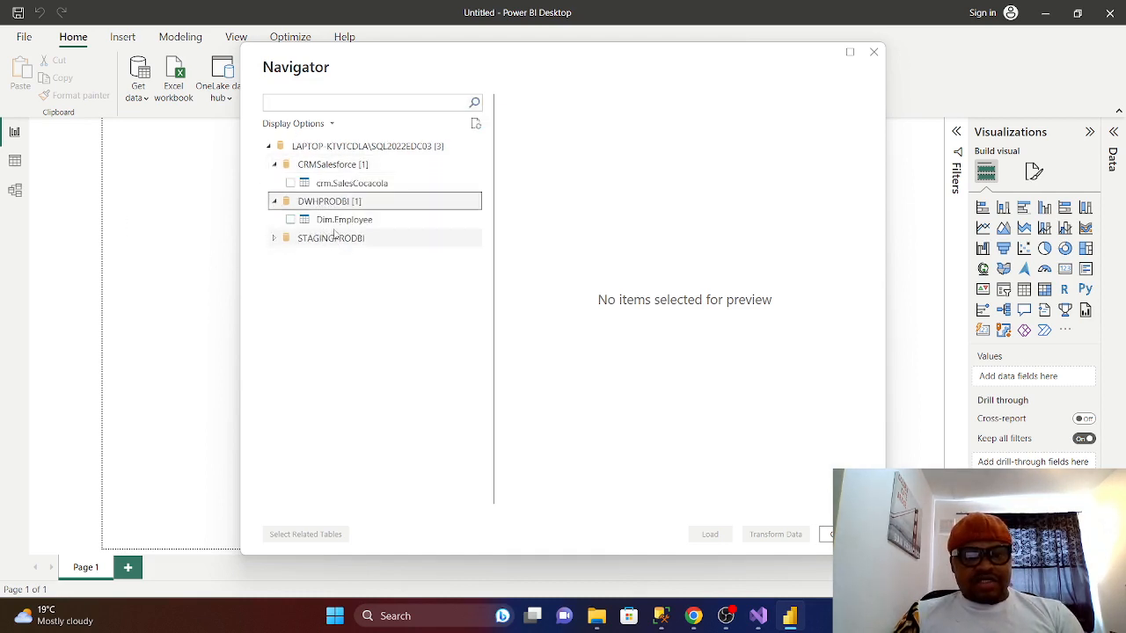
click(274, 238)
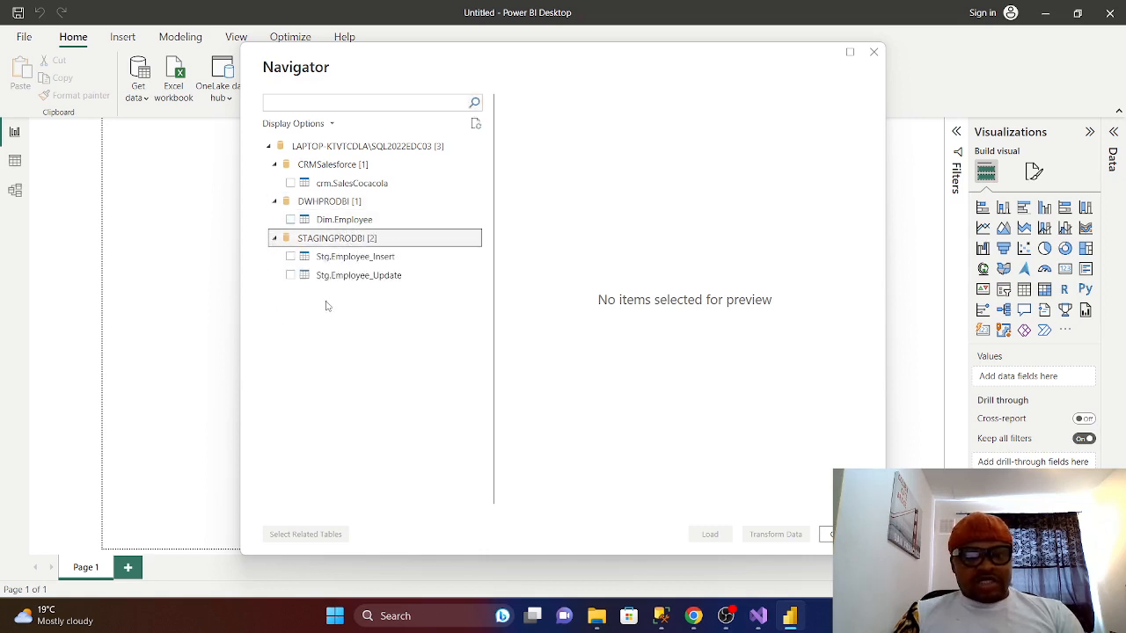
click(274, 240)
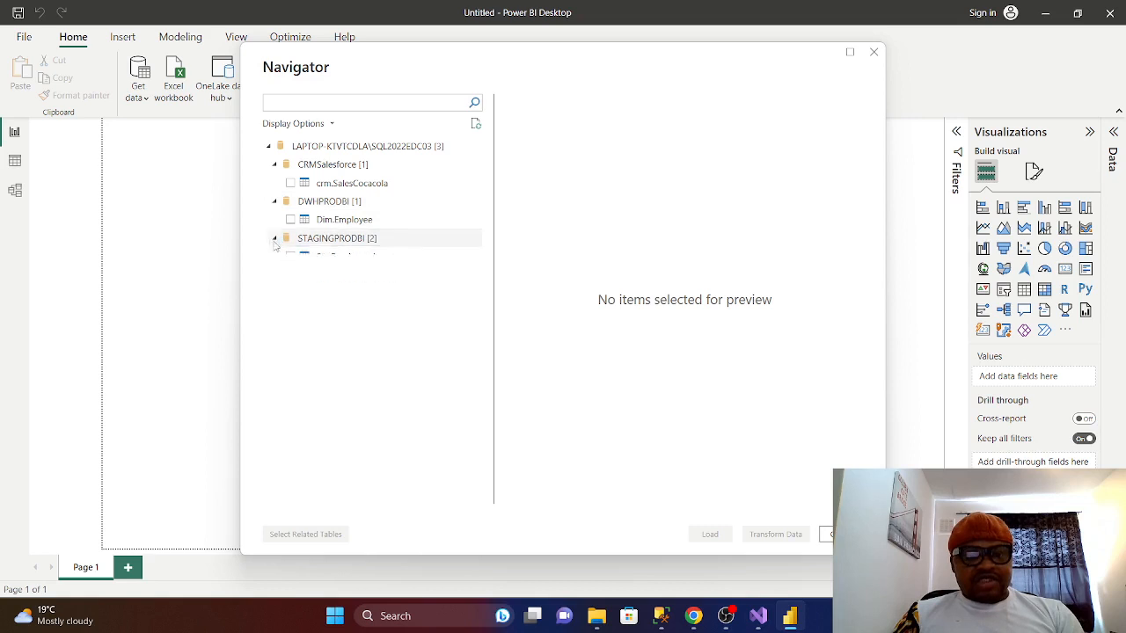
click(273, 201)
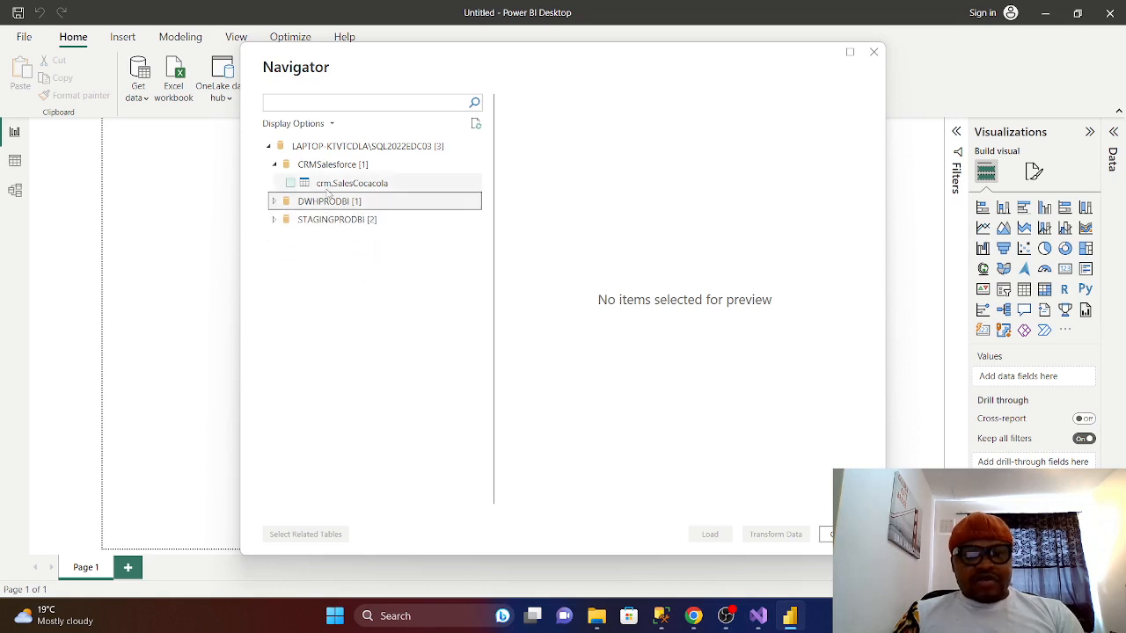
click(290, 183)
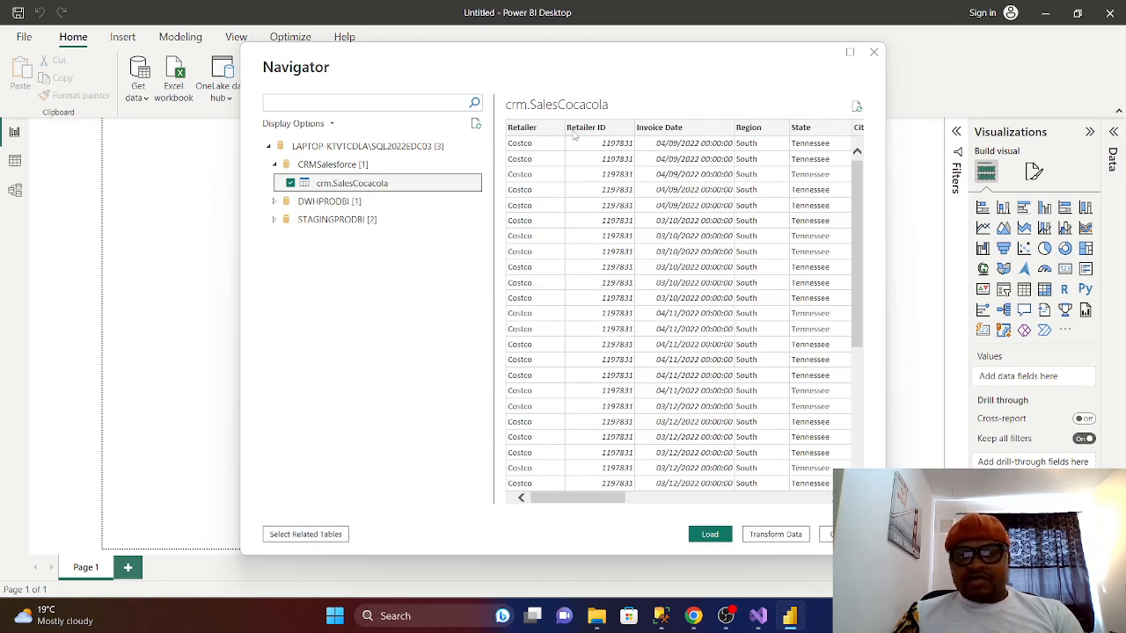
click(778, 538)
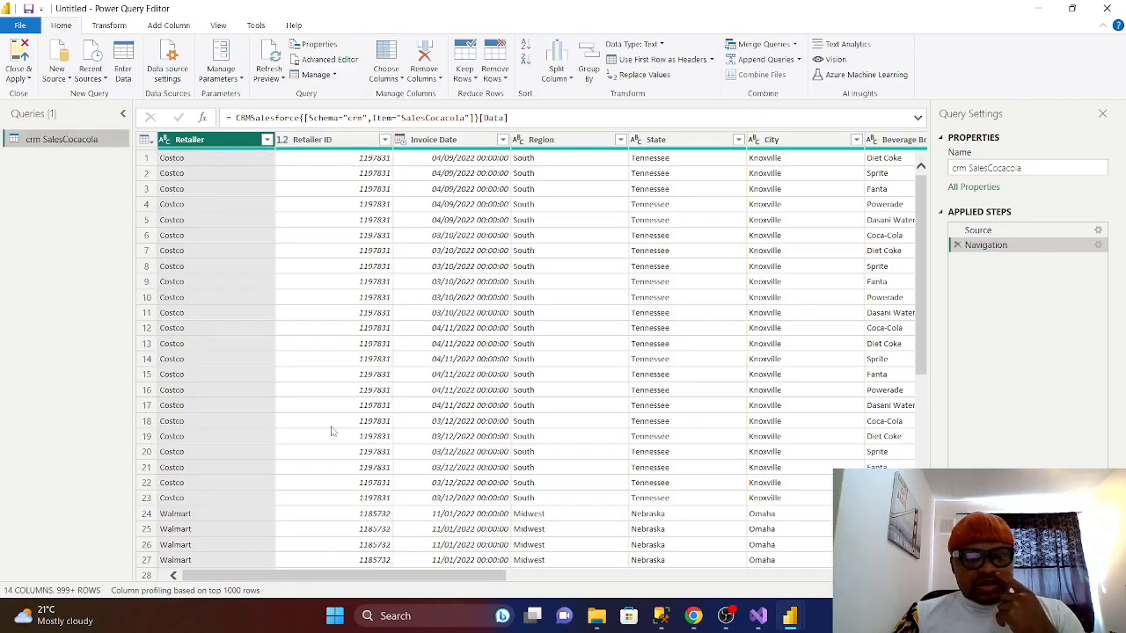
- Set the Invoice Date column's data type to Date, dropping the time part
drag(321, 579, 234, 538)
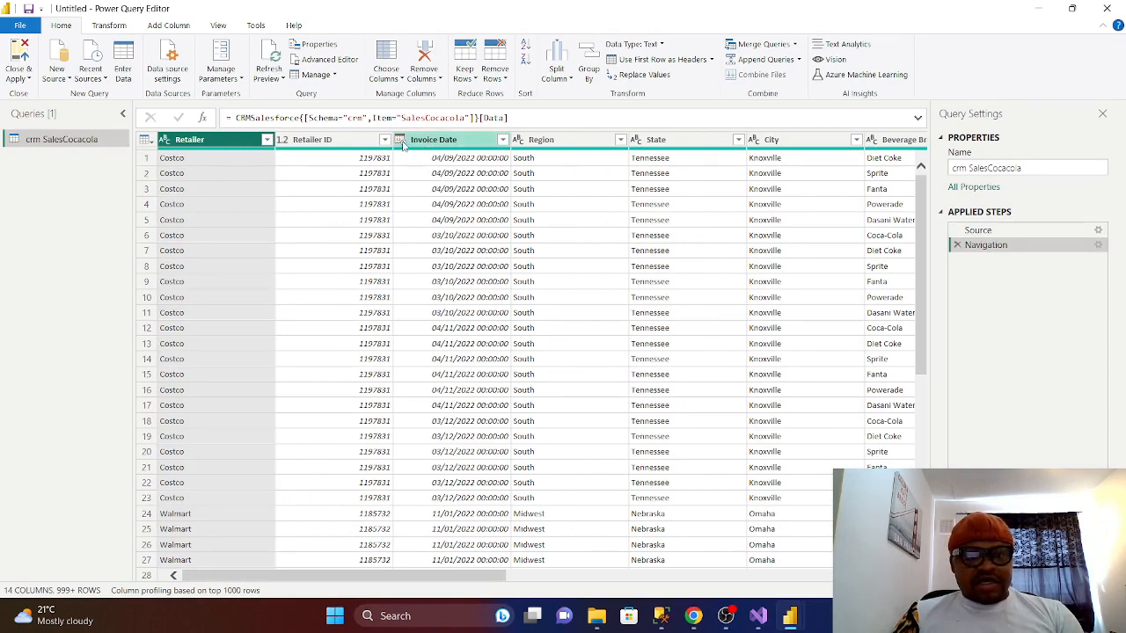
right_click(403, 146)
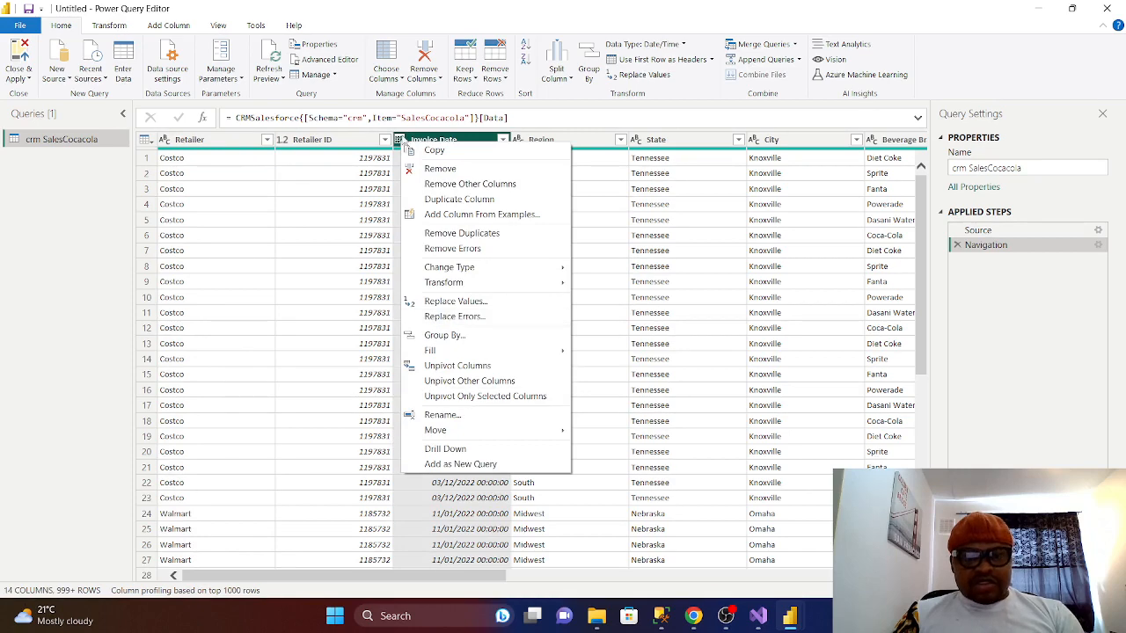
click(402, 141)
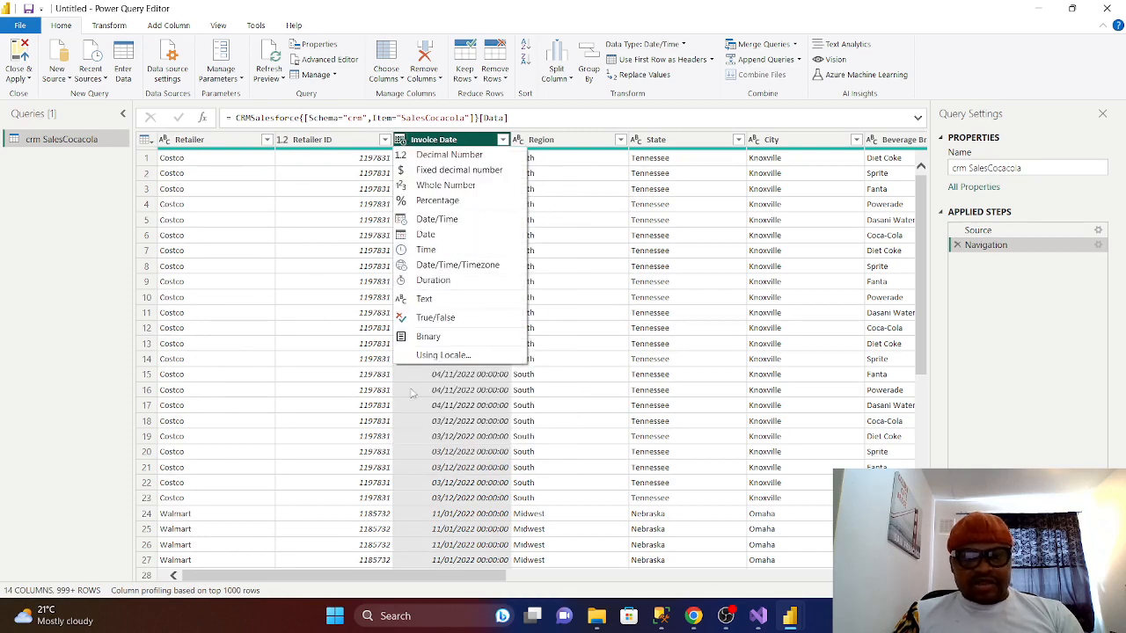
click(426, 234)
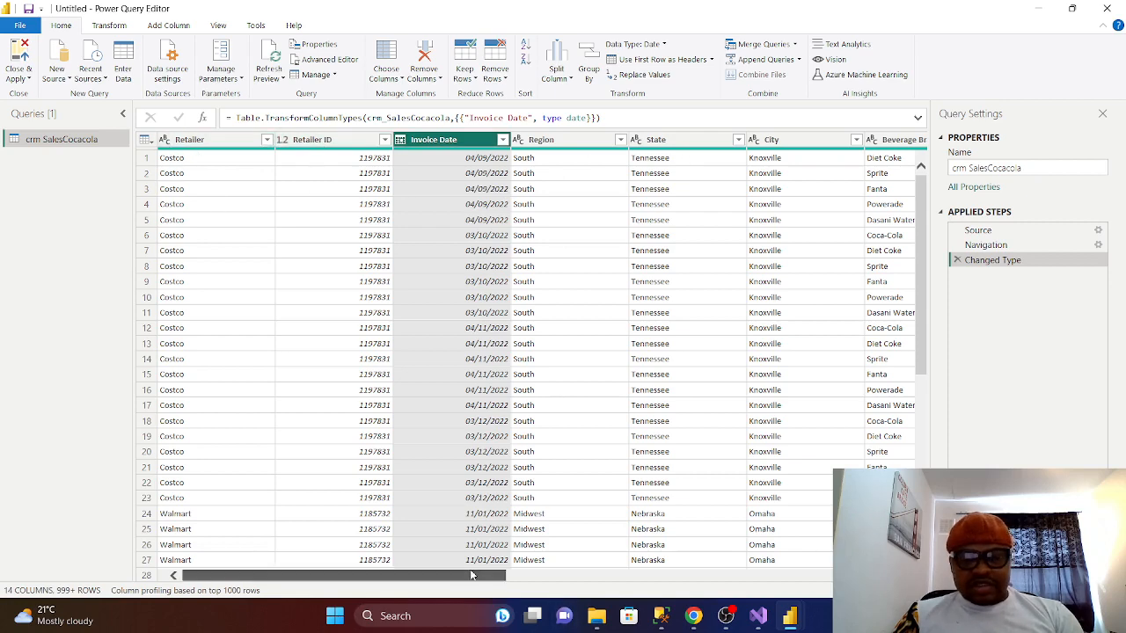
drag(467, 583, 794, 612)
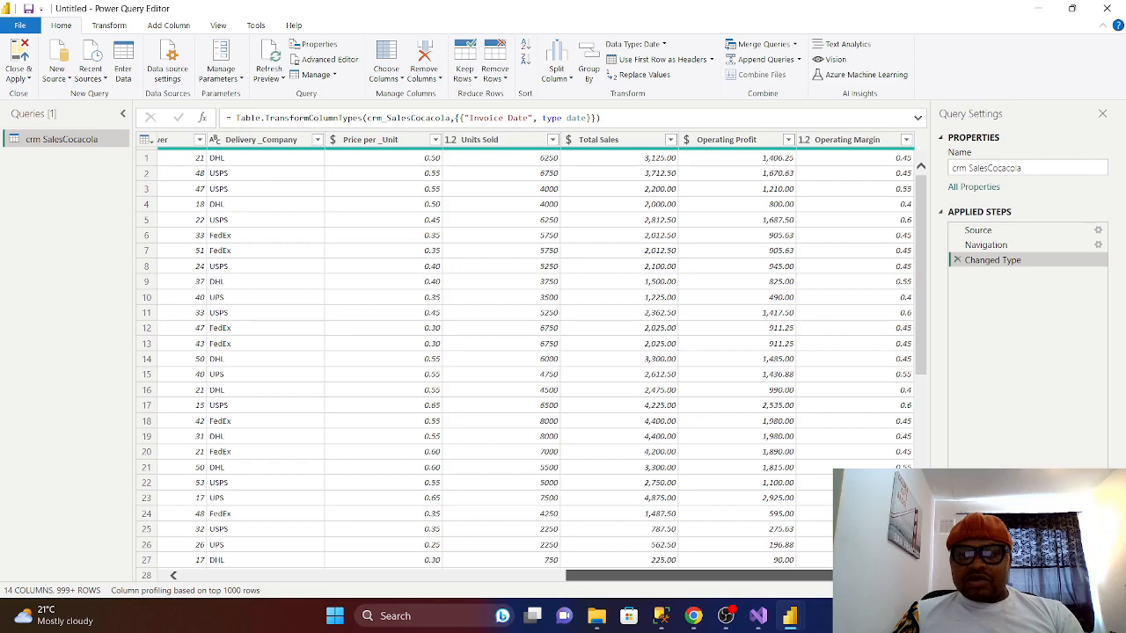
drag(792, 610, 307, 510)
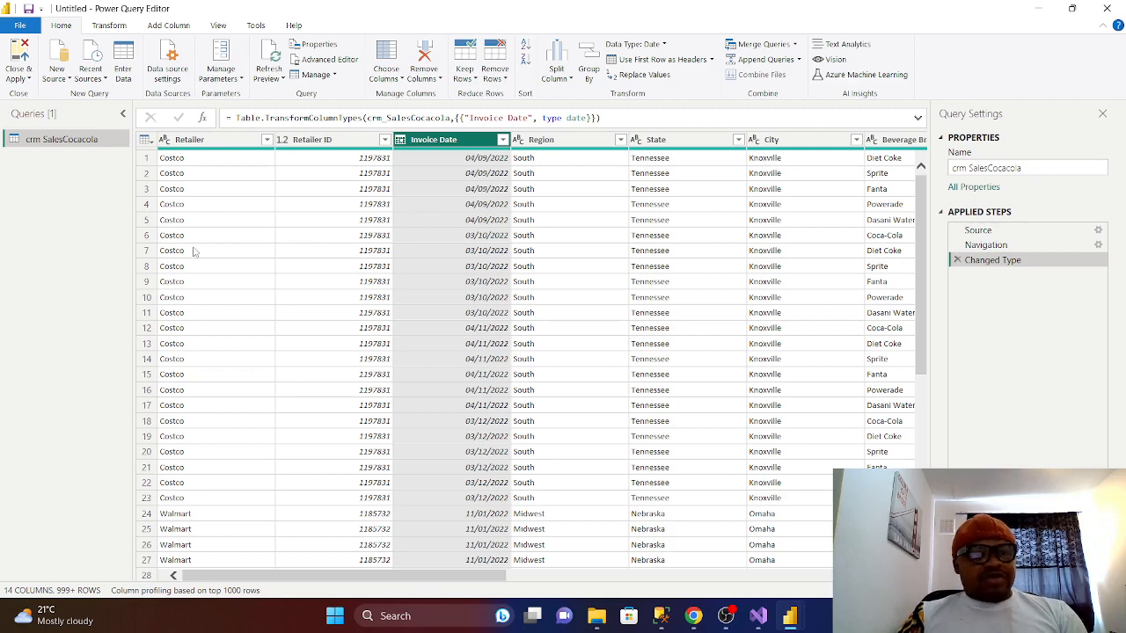
click(113, 28)
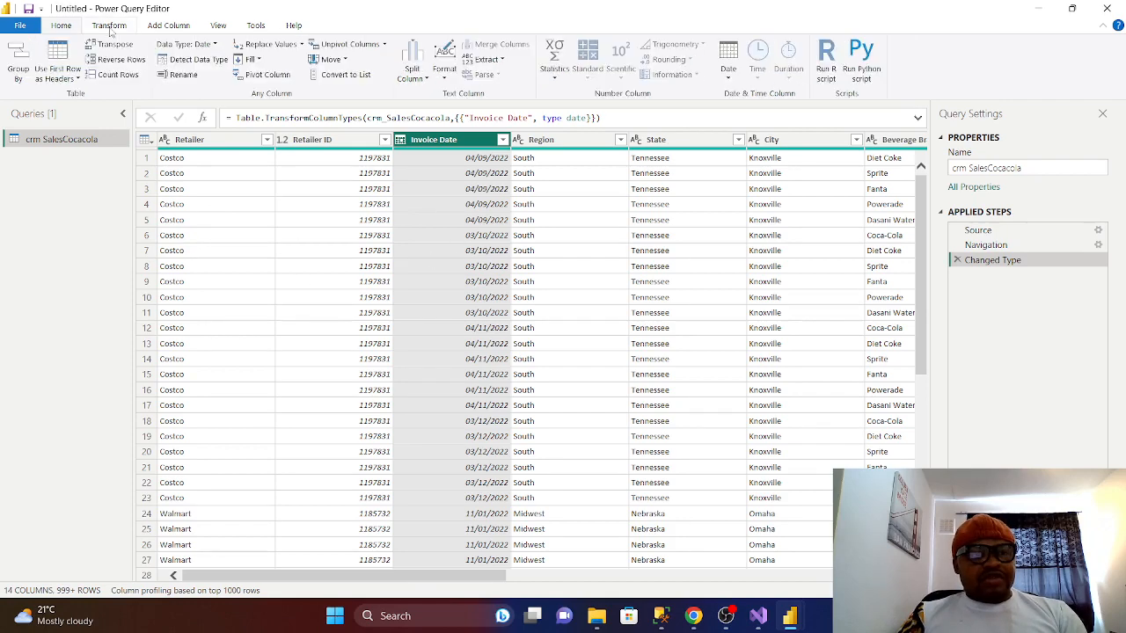
- Start a Custom Column on the Add Column tab and name it Revenue
click(173, 28)
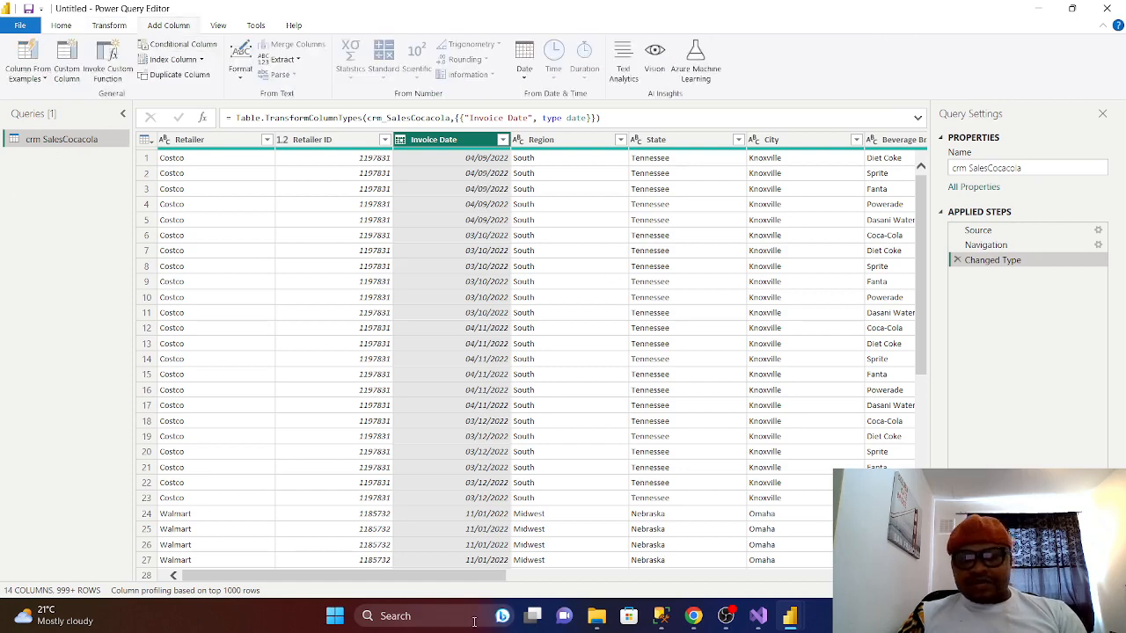
drag(414, 577, 457, 543)
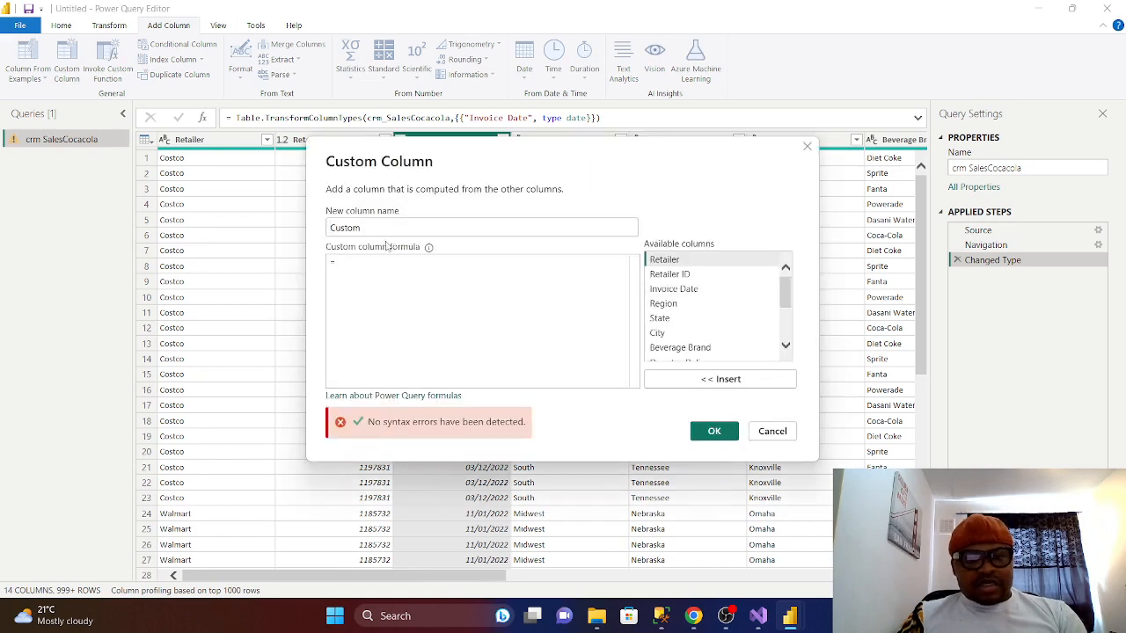
drag(368, 228, 324, 238)
key(BackSpace)
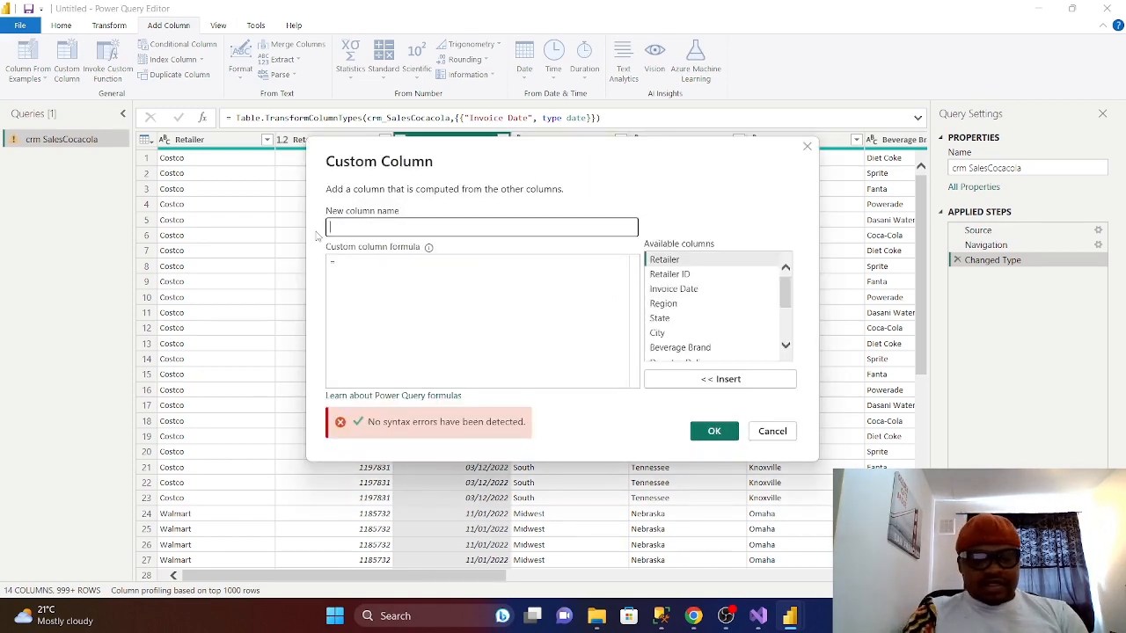
text(Revenue)
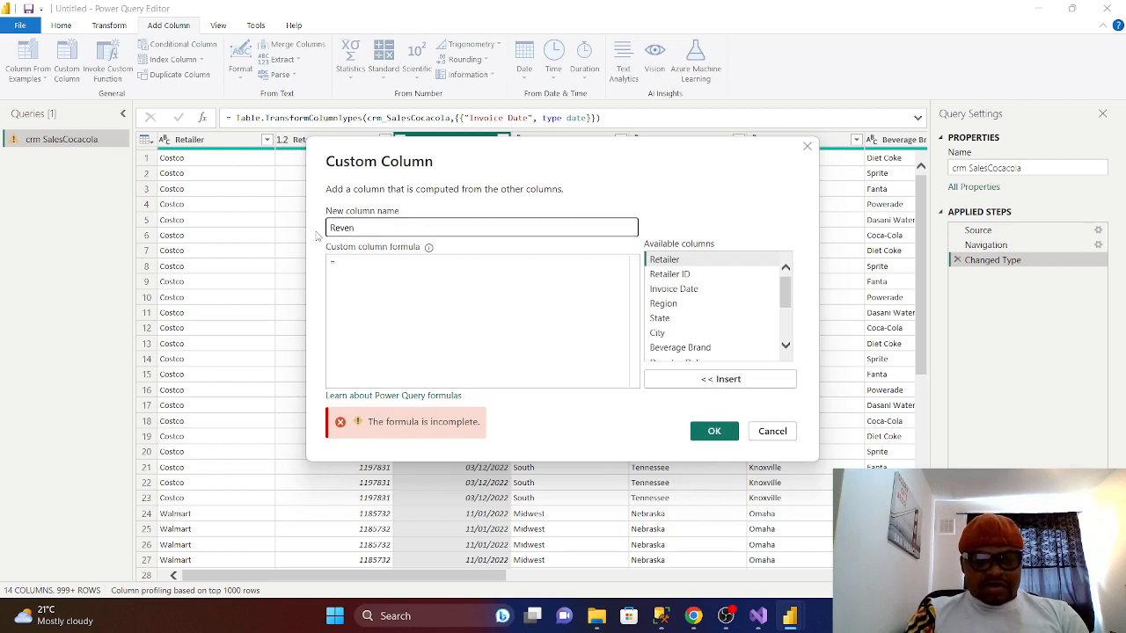
- Enter the formula [Price per _Unit] * [Units Sold] and create the column
click(362, 272)
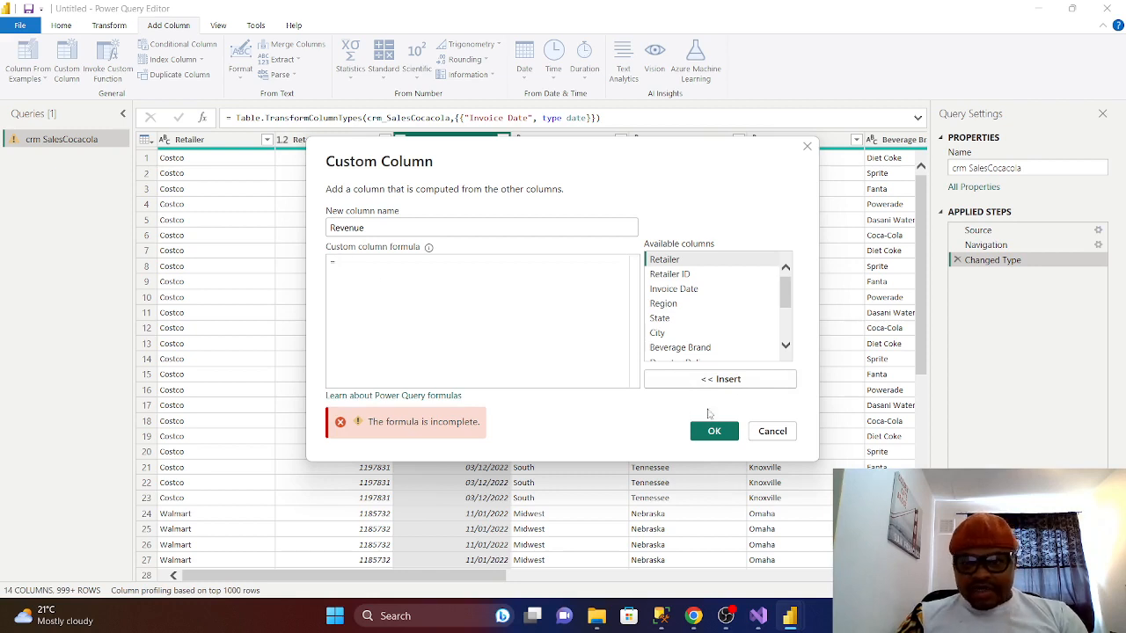
scroll(716, 326, down, 3)
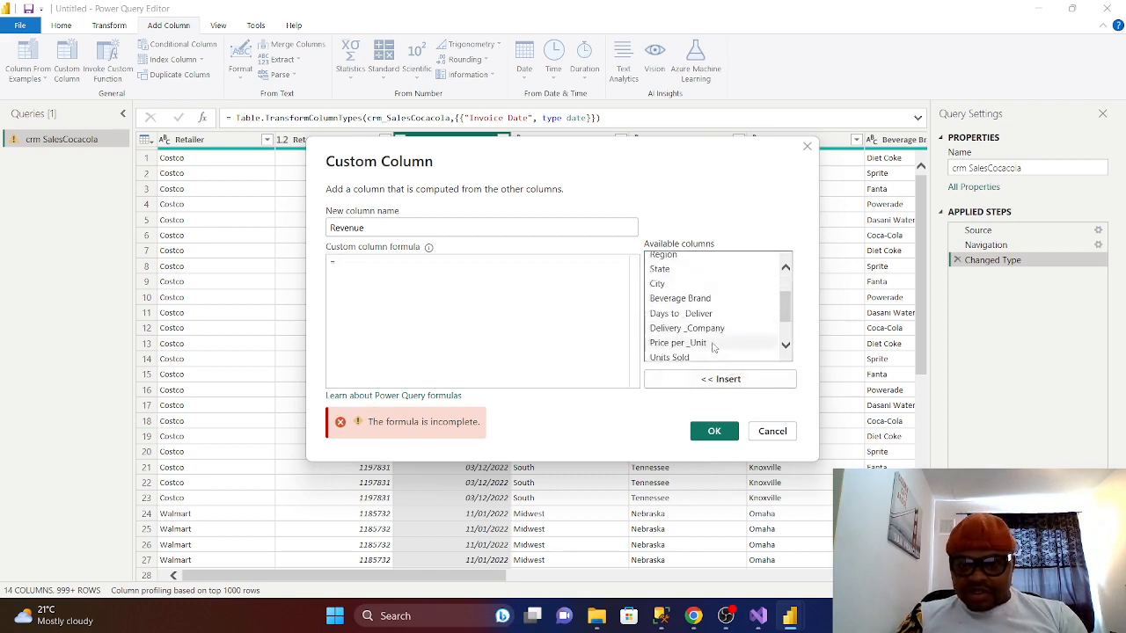
scroll(714, 346, down, 1)
click(689, 330)
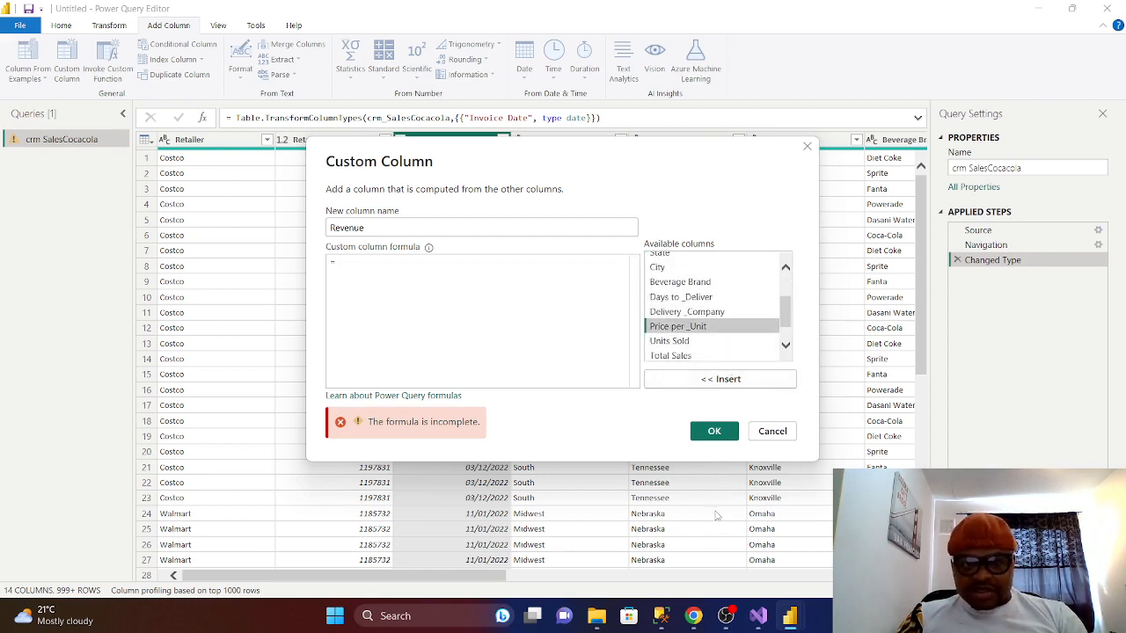
click(715, 379)
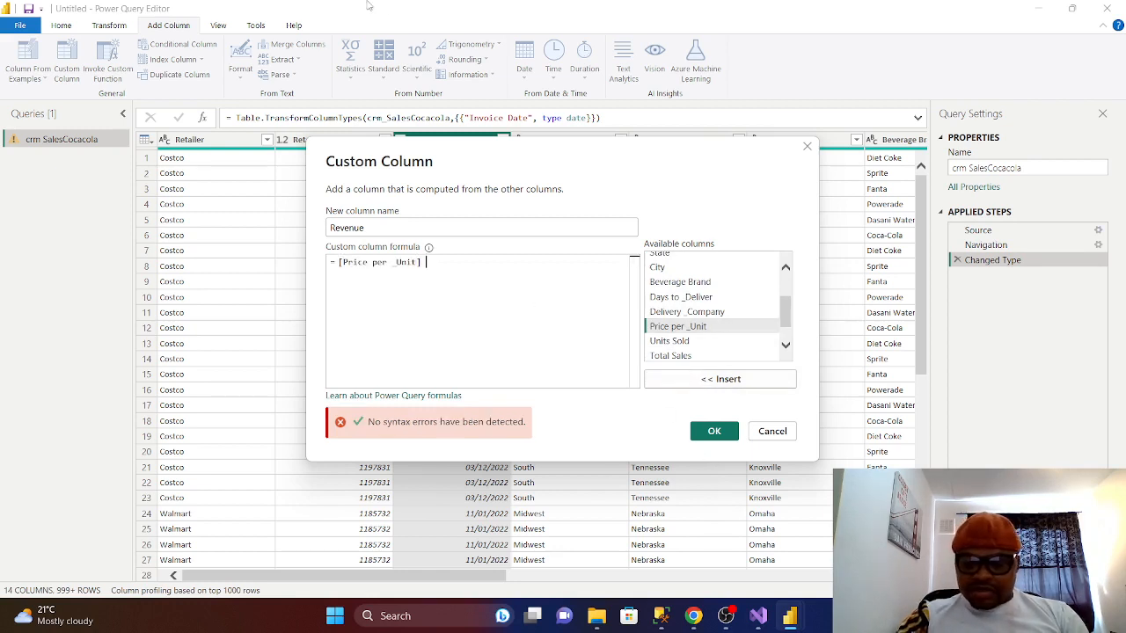
text(*)
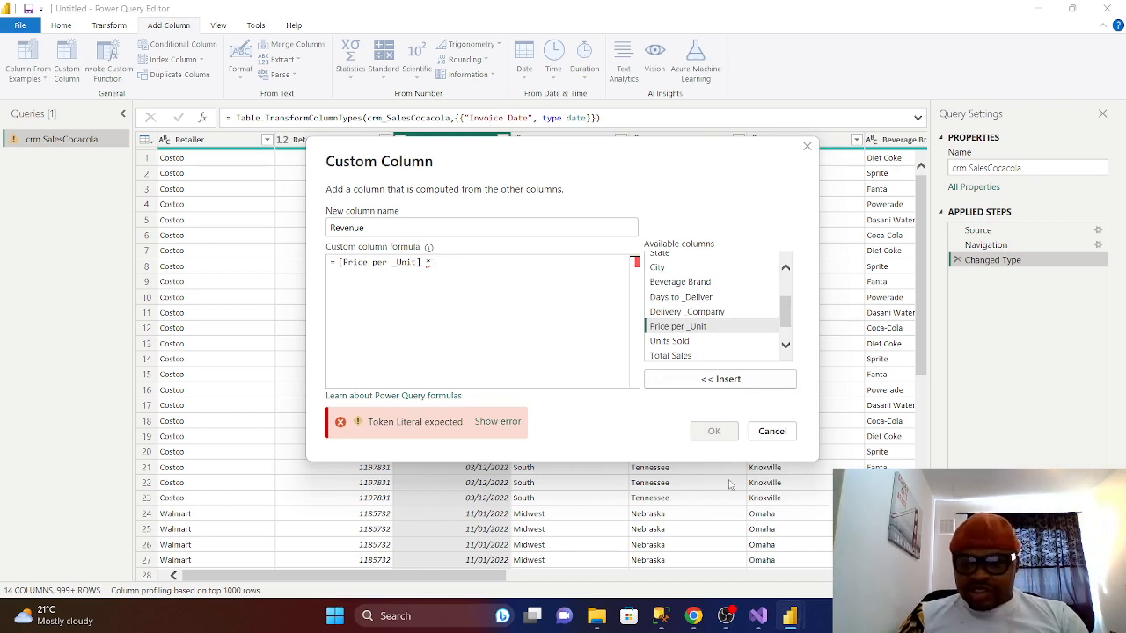
click(670, 341)
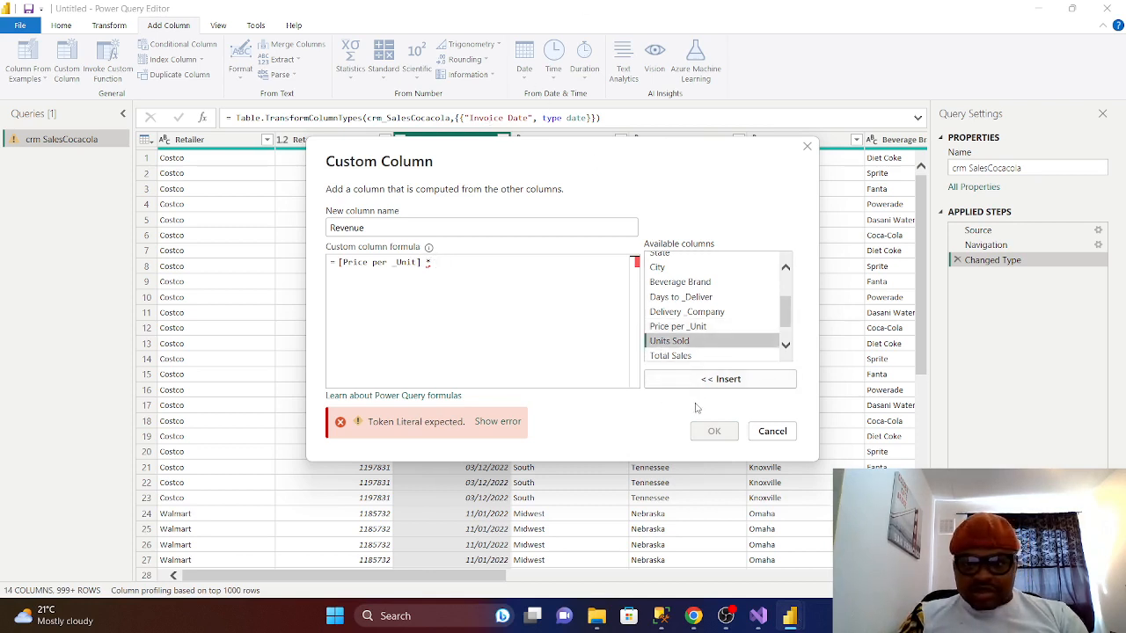
click(686, 381)
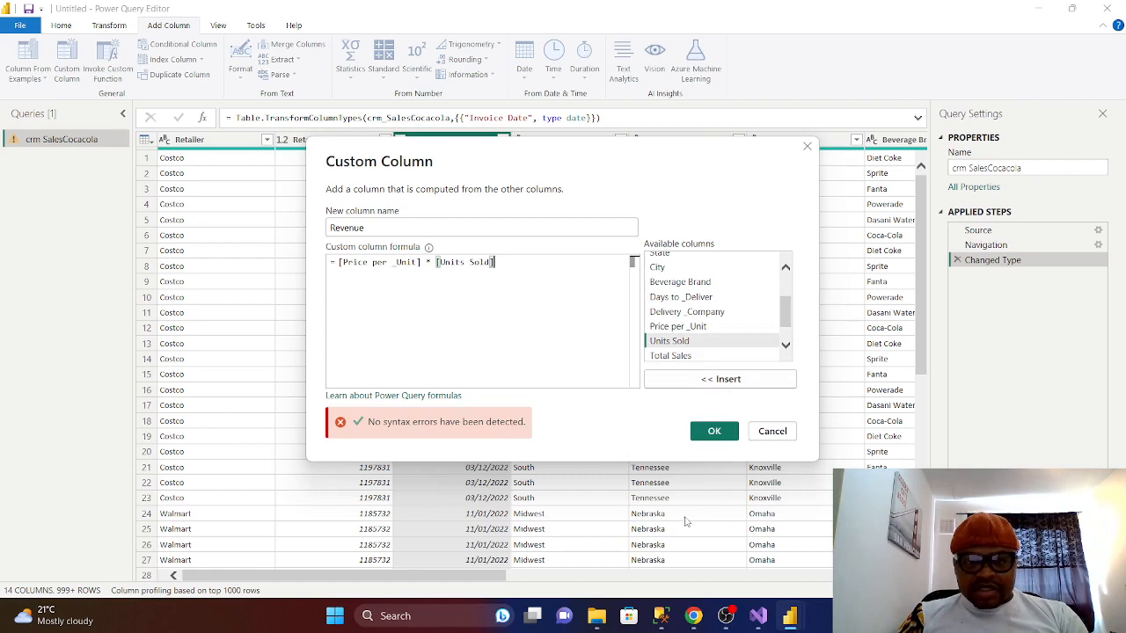
click(715, 431)
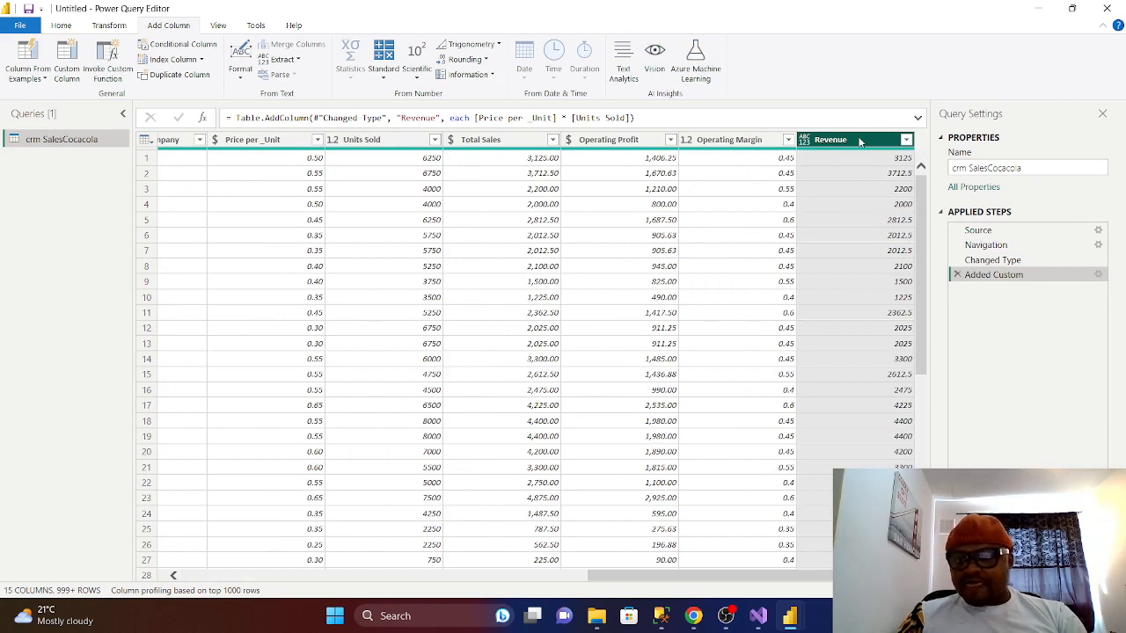
- Change the Revenue column's data type to Whole Number
click(806, 143)
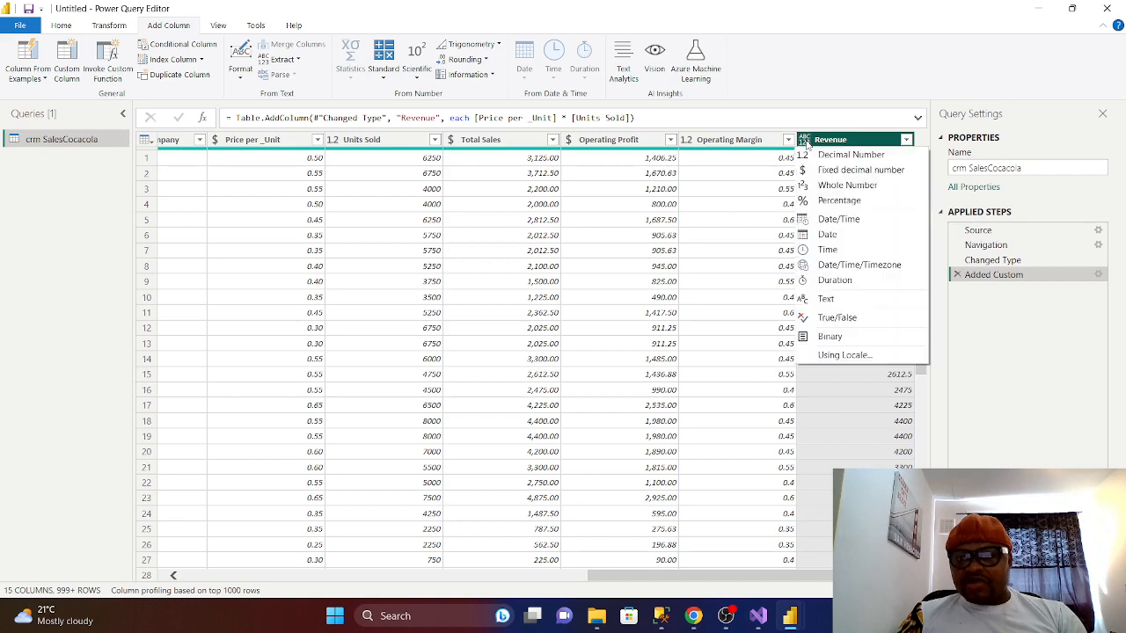
click(845, 187)
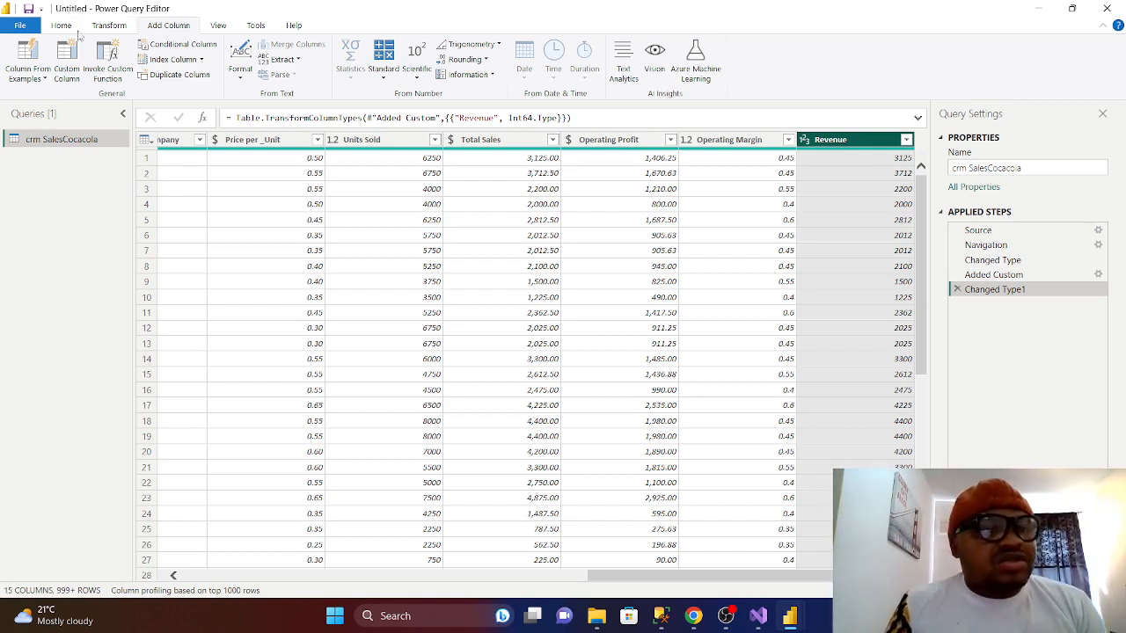
- Add an Index column starting from 1 and rename it RetailerSalesSK
click(201, 59)
click(176, 91)
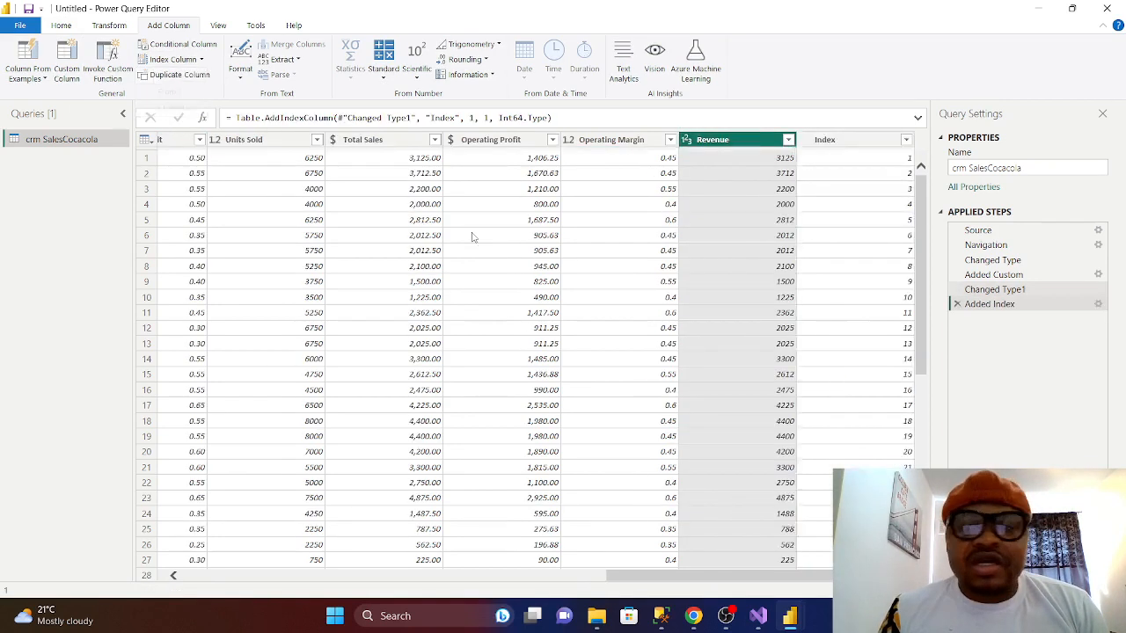
double_click(842, 141)
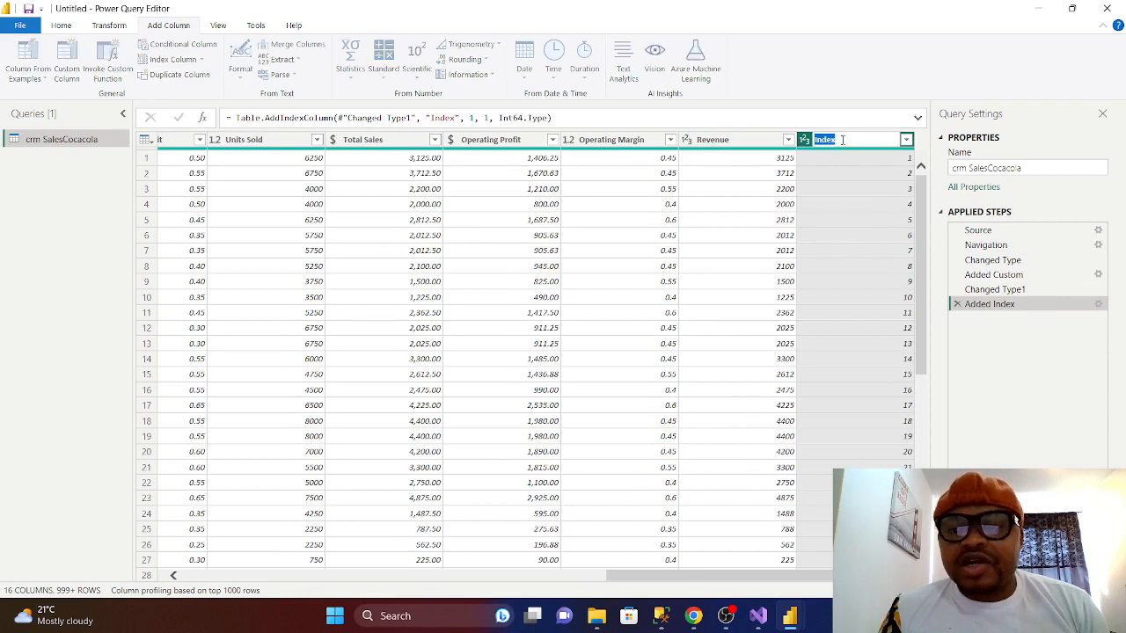
key(BackSpace)
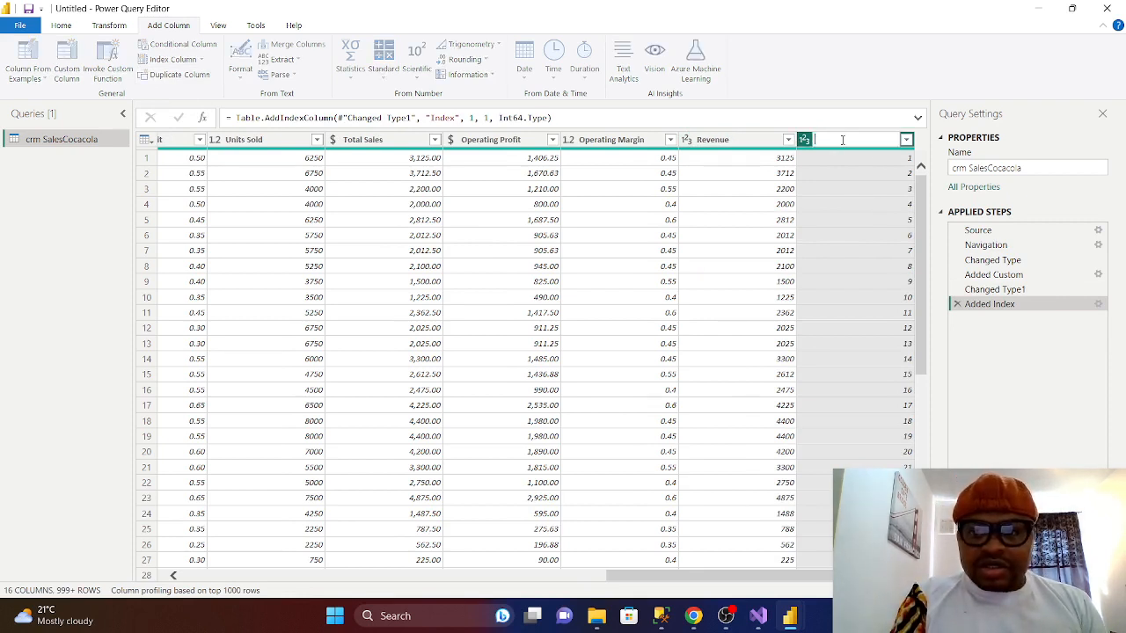
text(Re)
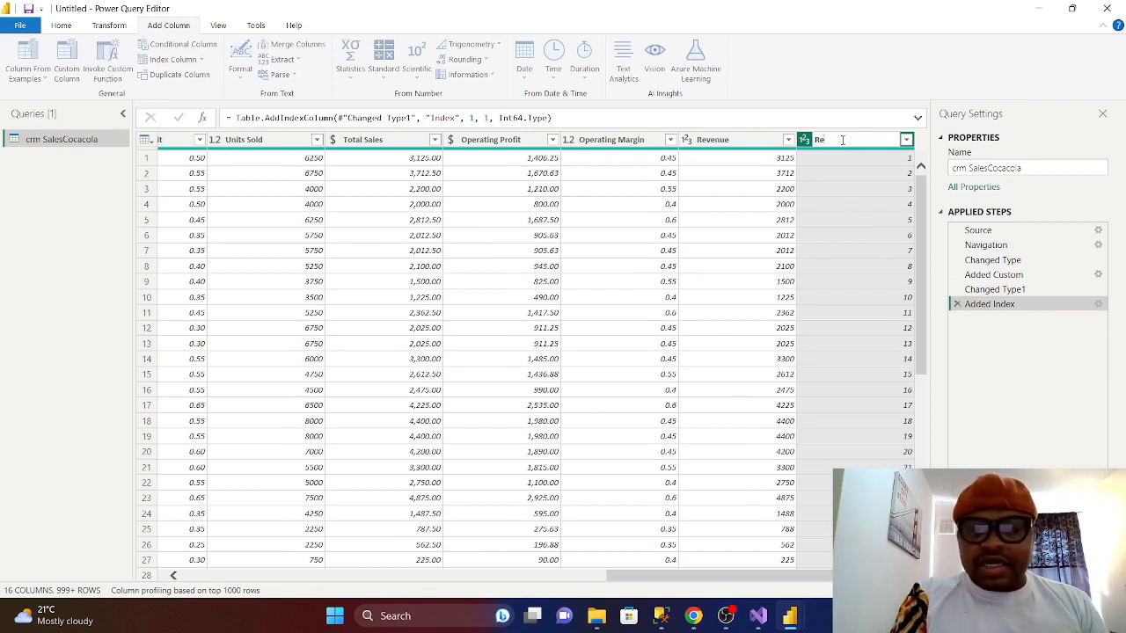
text(tailer)
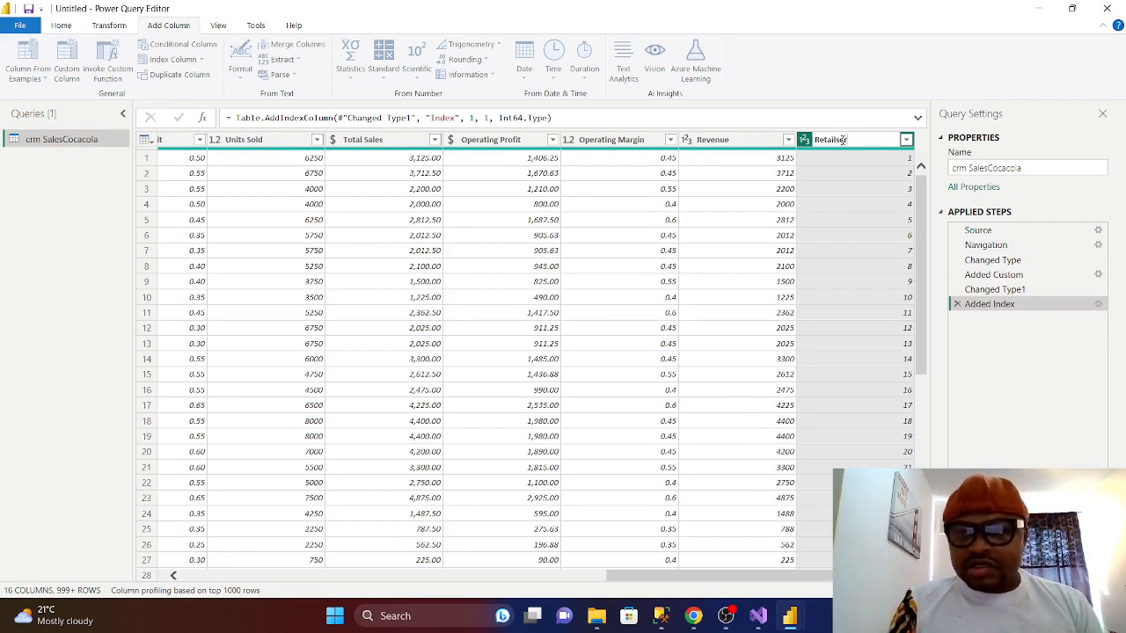
key(BackSpace)
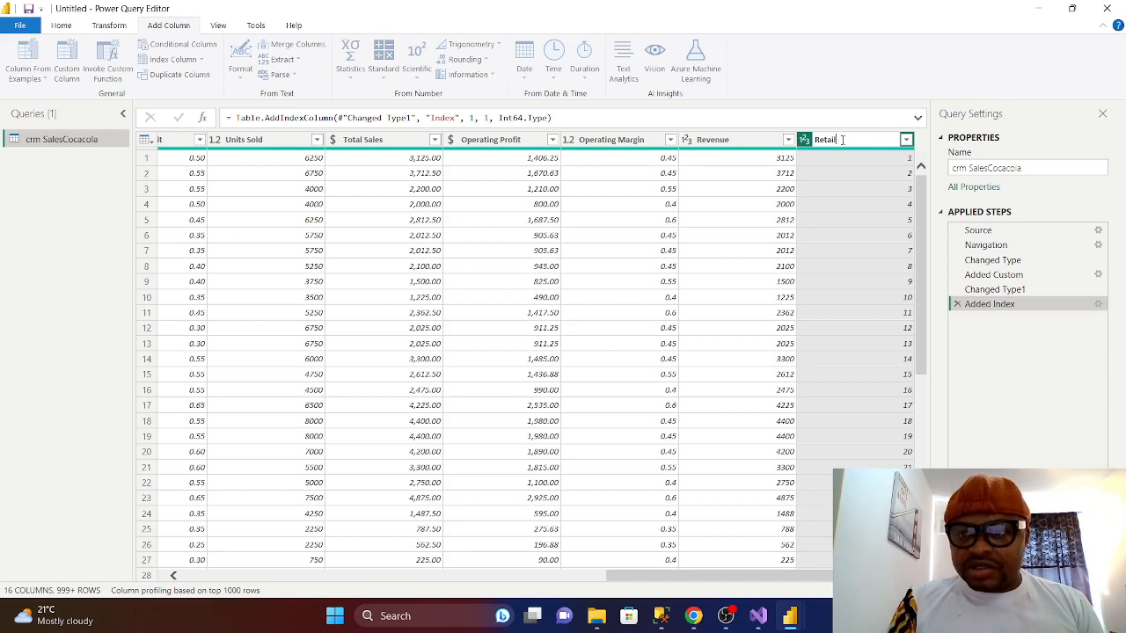
text(ers)
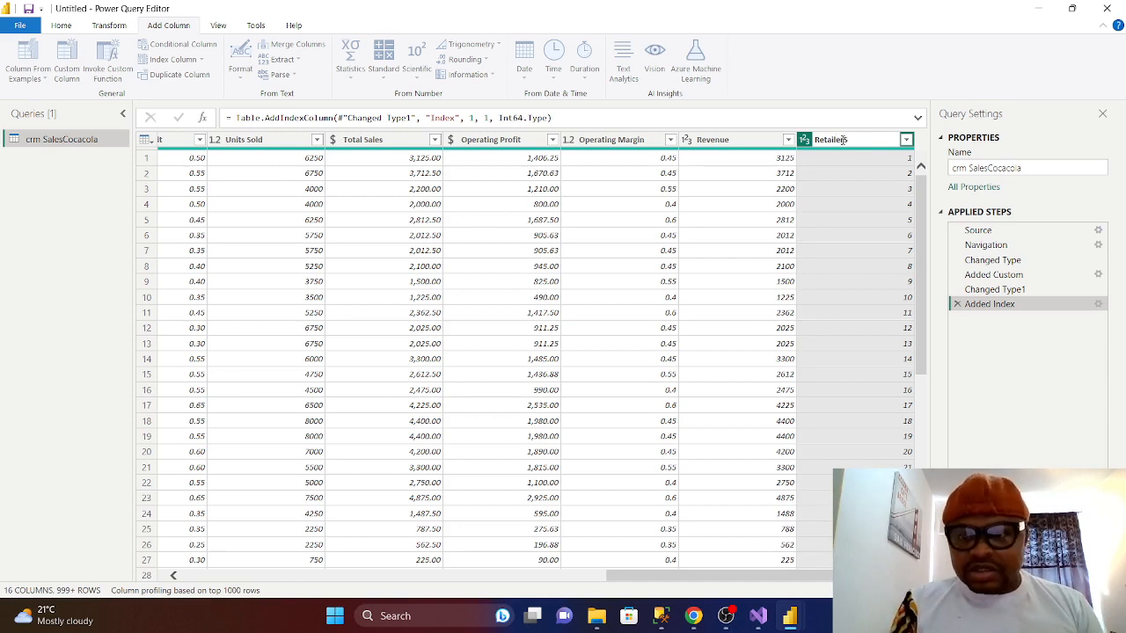
text(ales)
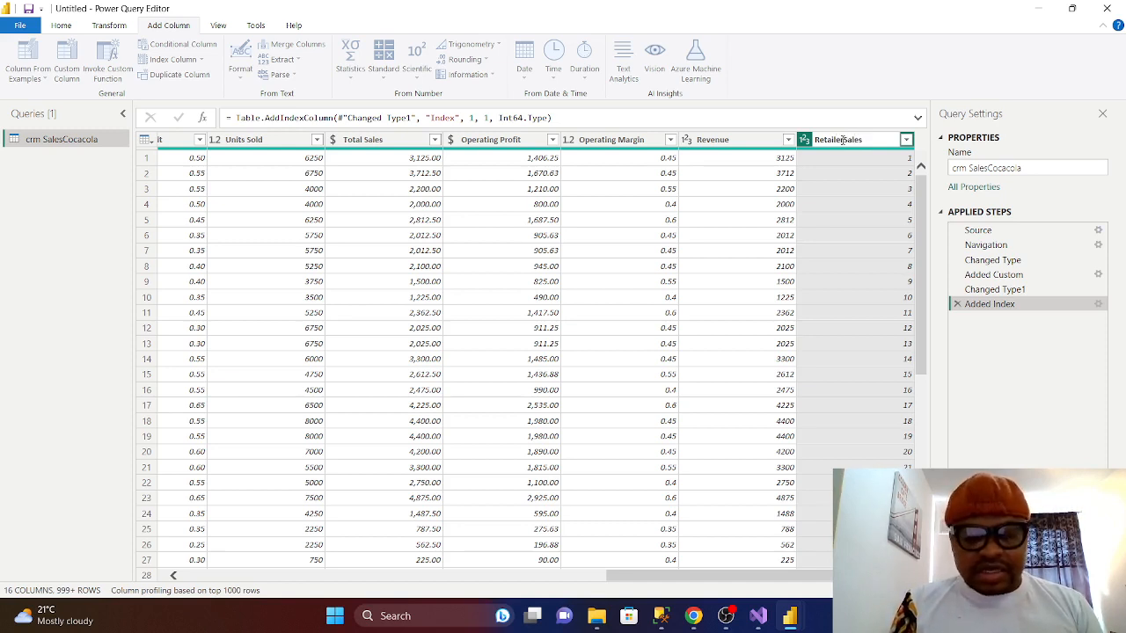
text(SK)
key(Return)
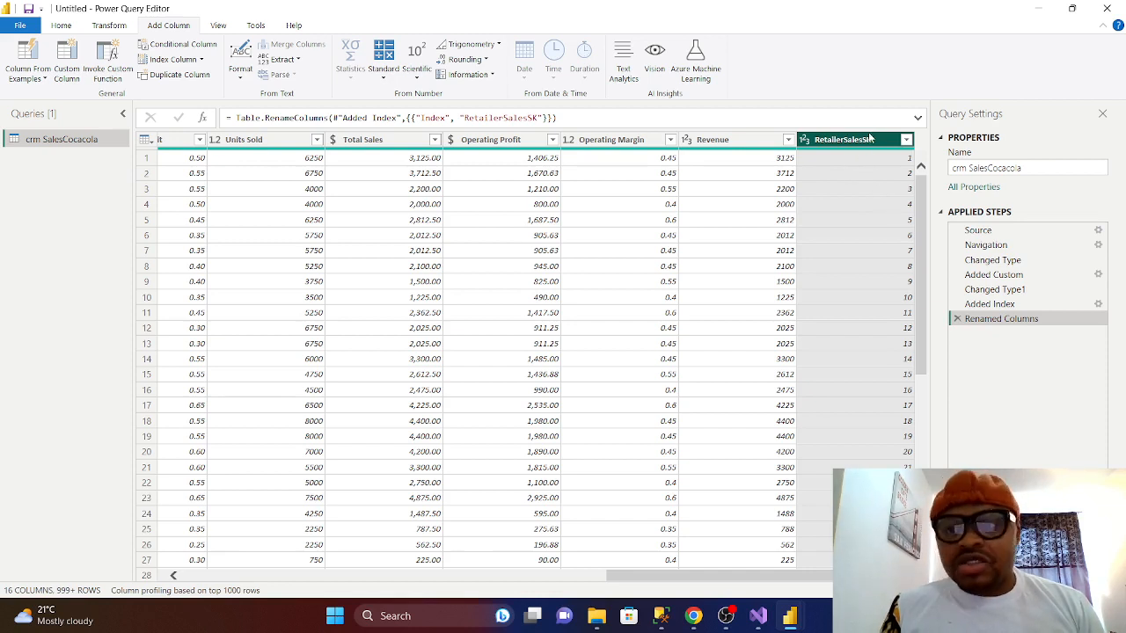
- Remove the RetailerSalesSK and Revenue columns, leaving the query with 14 columns
right_click(864, 142)
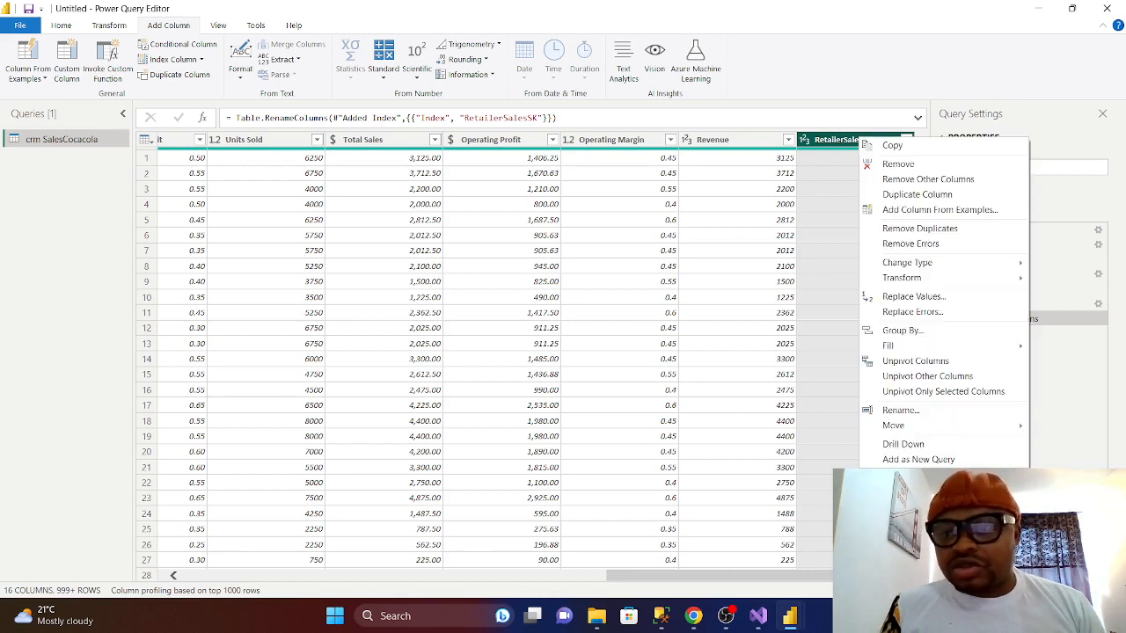
click(897, 165)
right_click(853, 140)
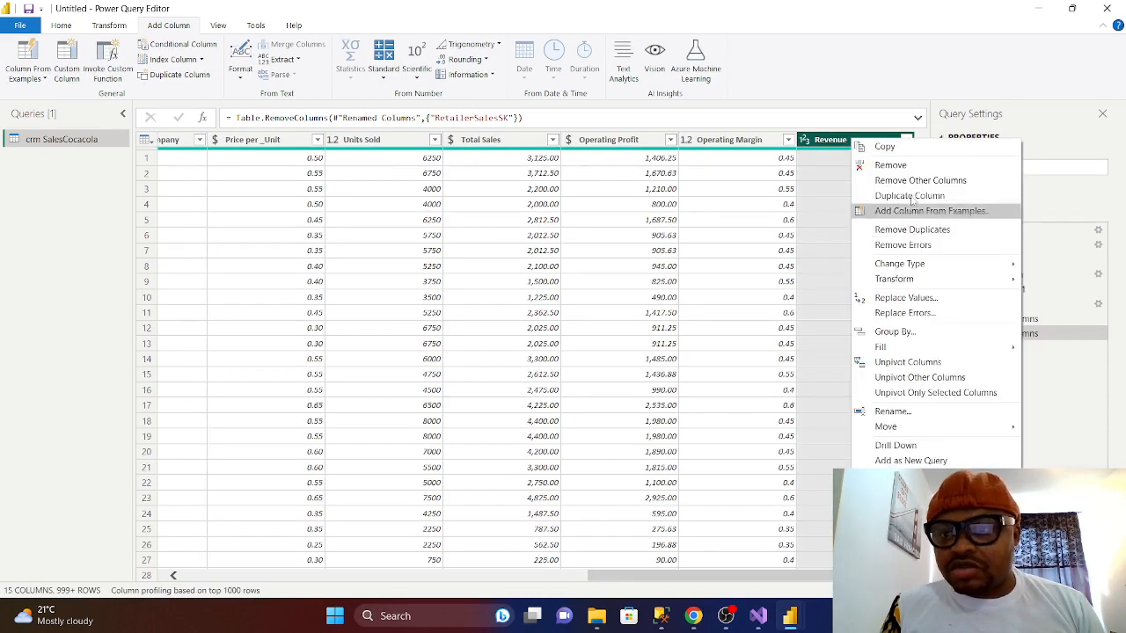
click(896, 165)
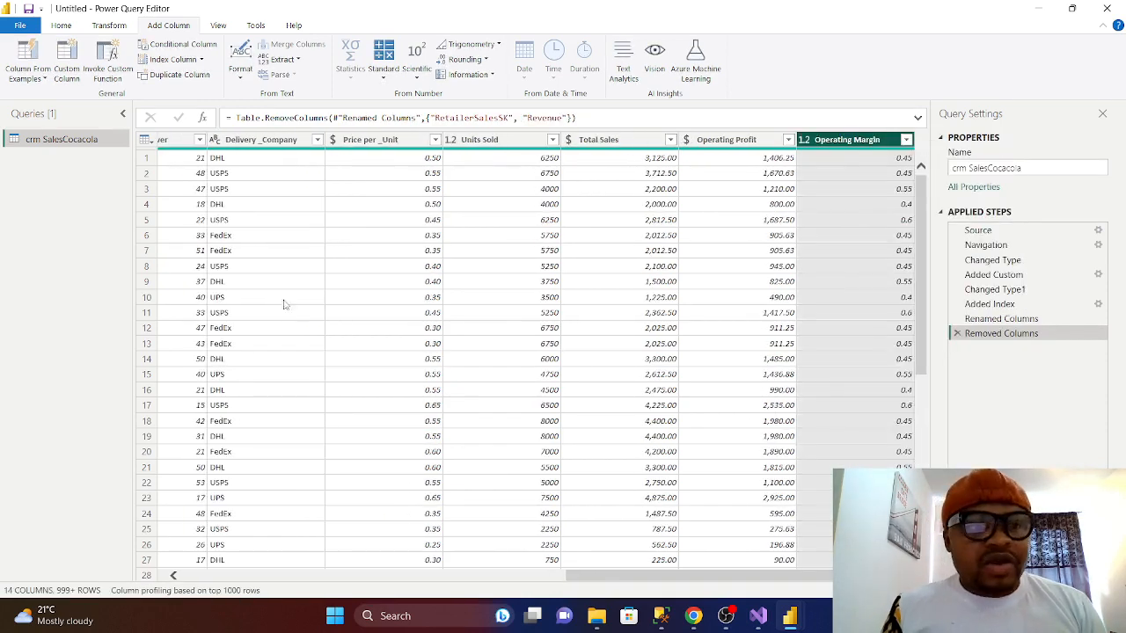
drag(682, 578, 244, 540)
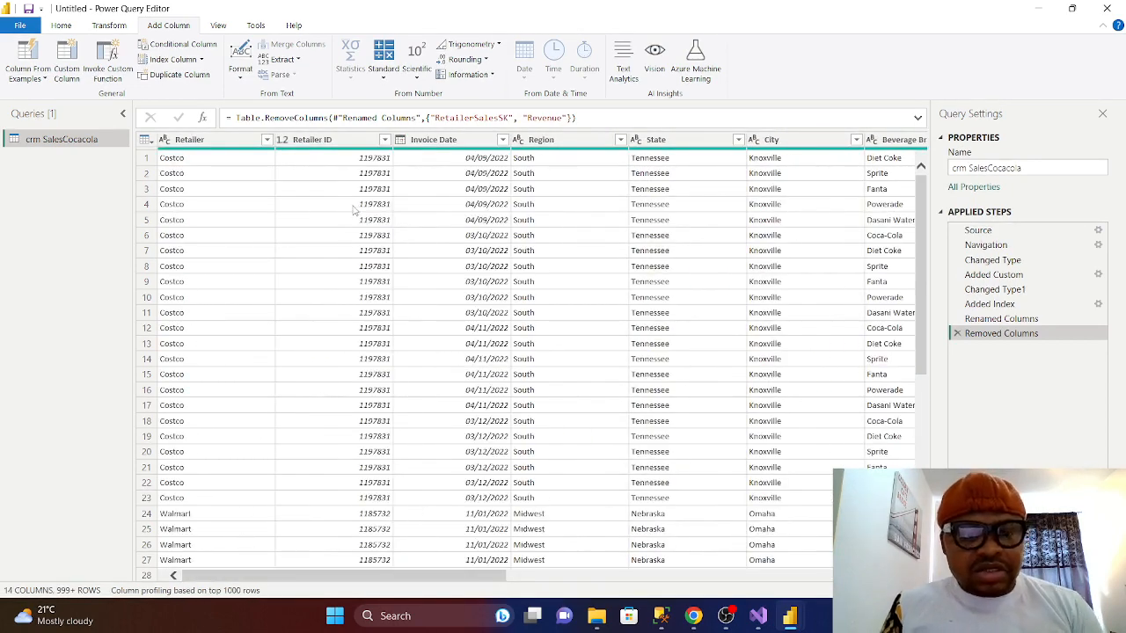
click(444, 160)
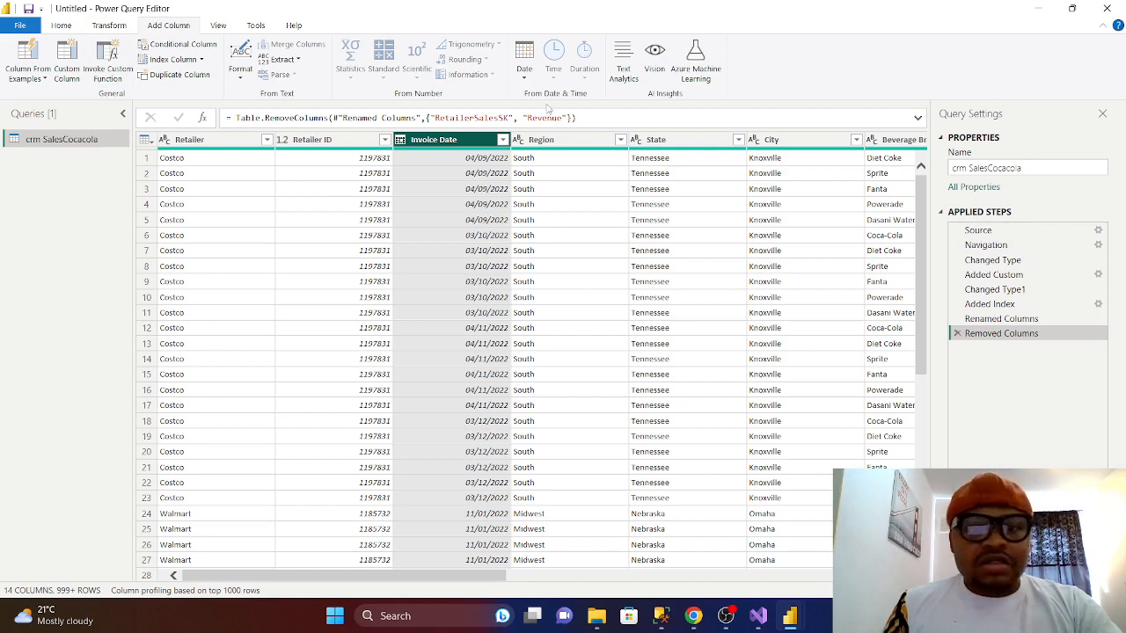
- Add a Name of Month column derived from Invoice Date
click(524, 70)
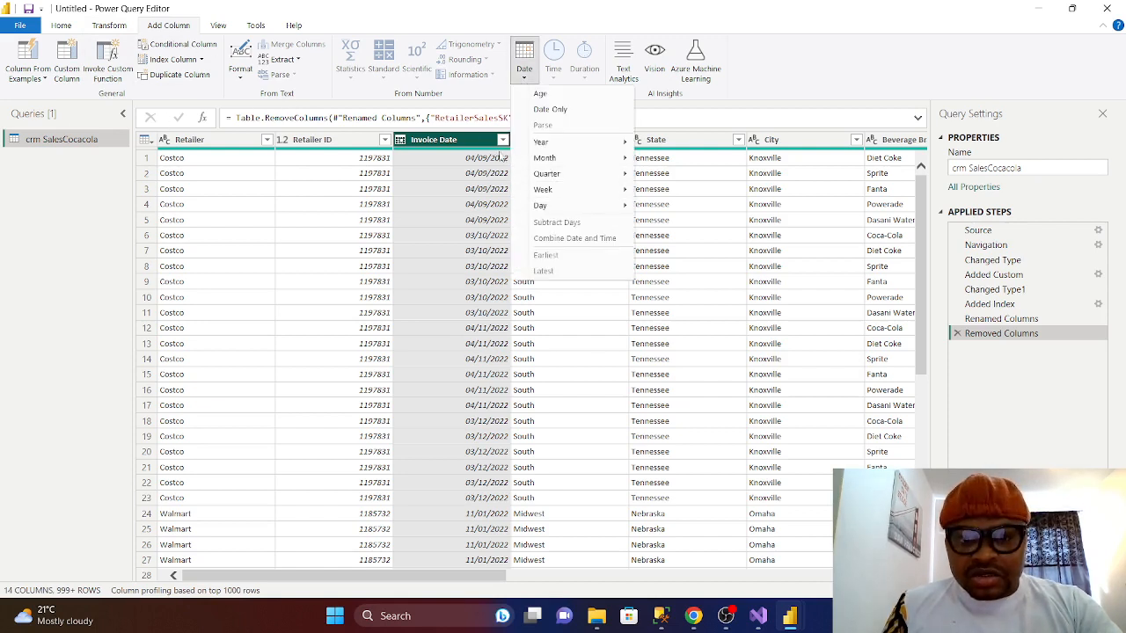
mouse_move(554, 157)
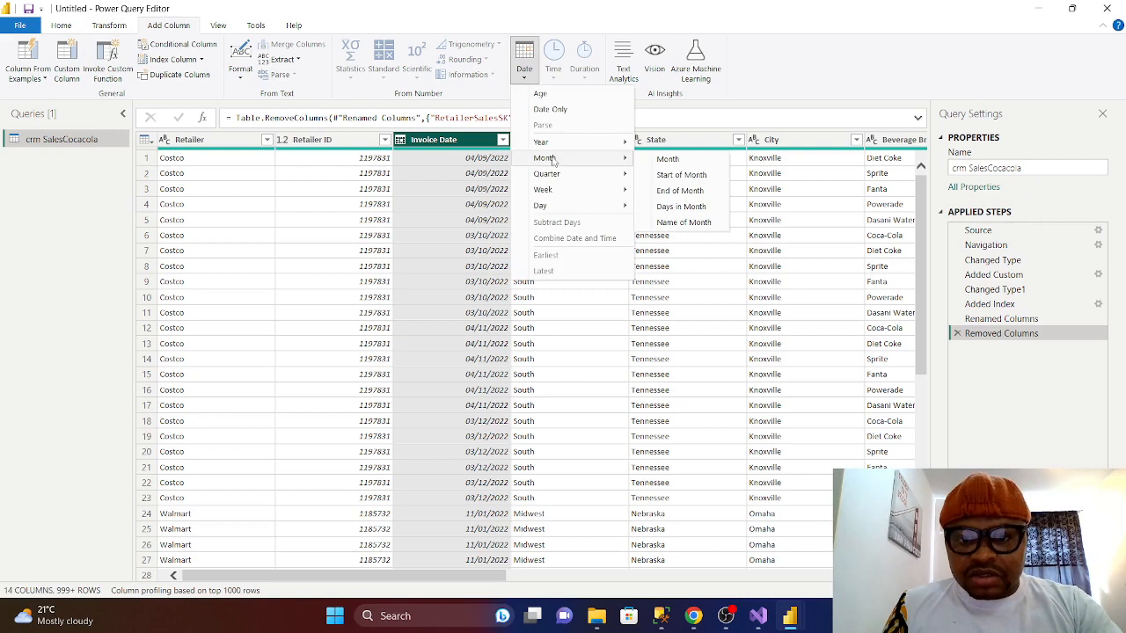
click(692, 223)
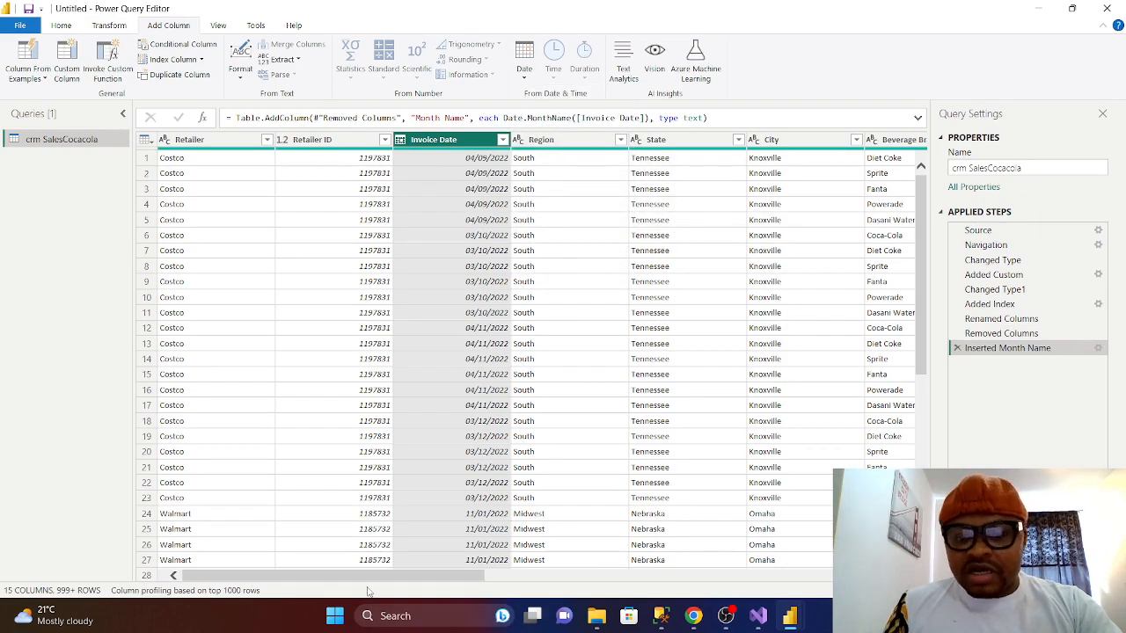
drag(376, 580, 757, 580)
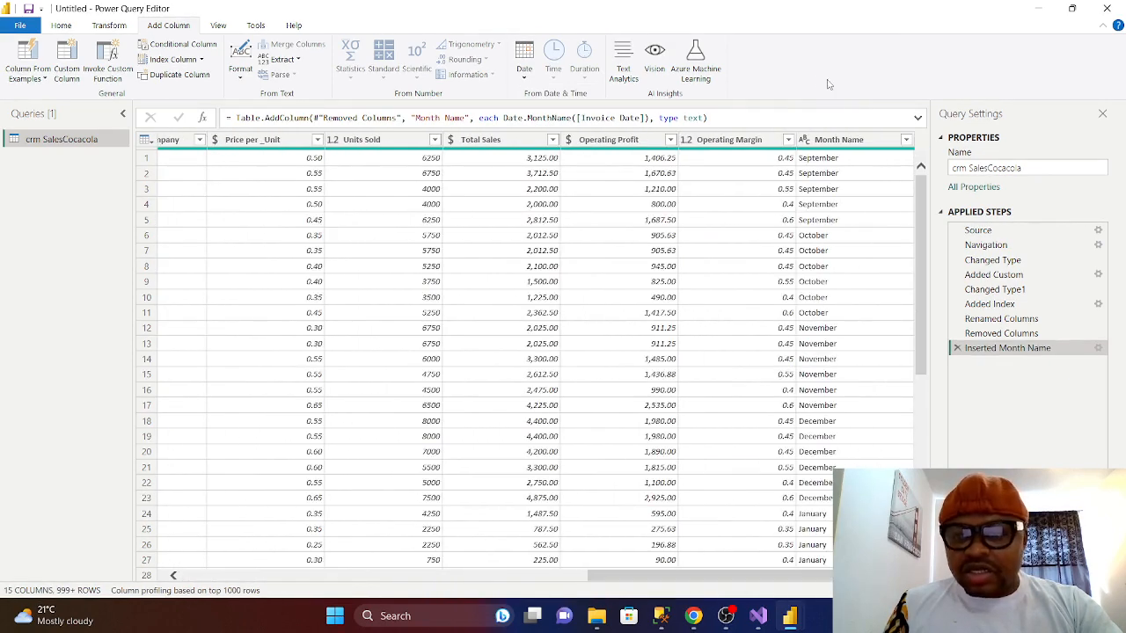
- Remove the new Month Name column again, returning to 14 columns
click(830, 141)
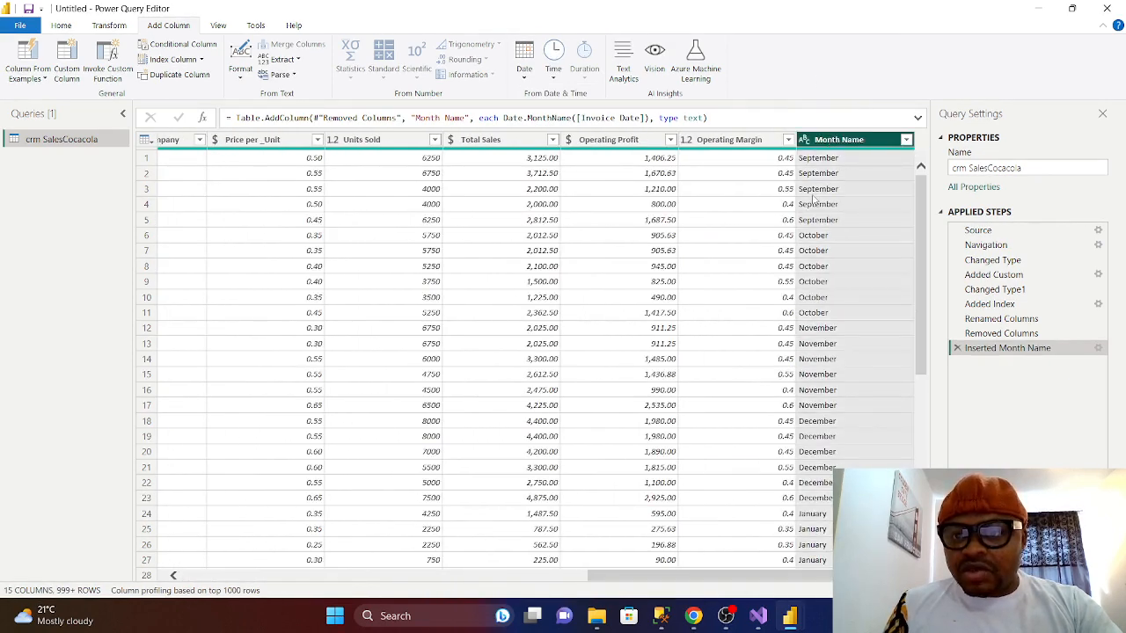
right_click(863, 144)
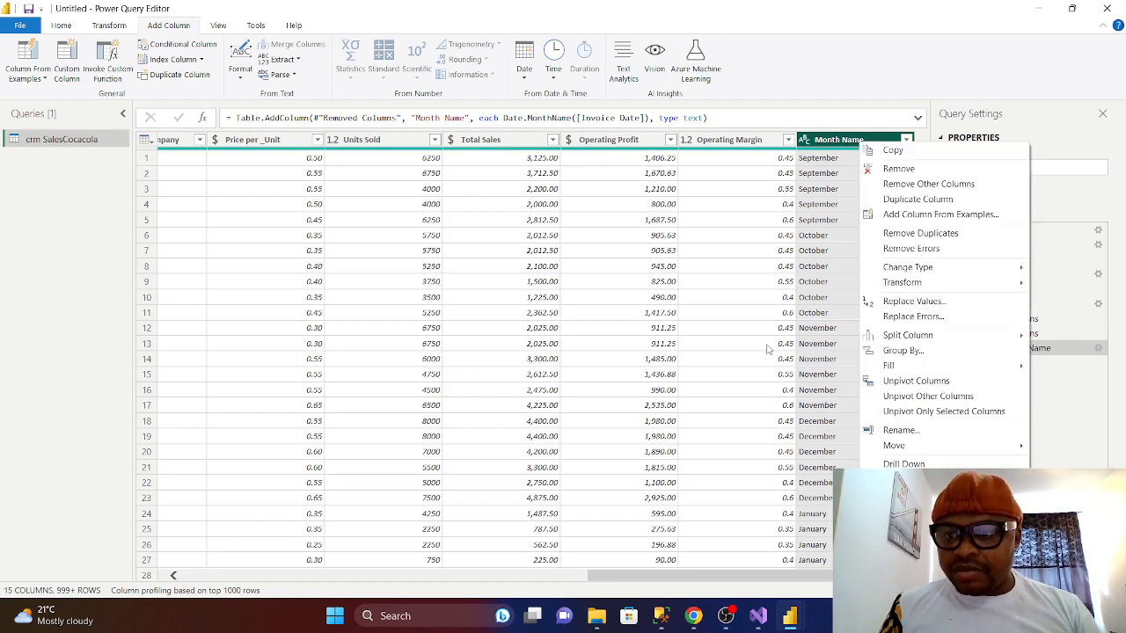
click(900, 169)
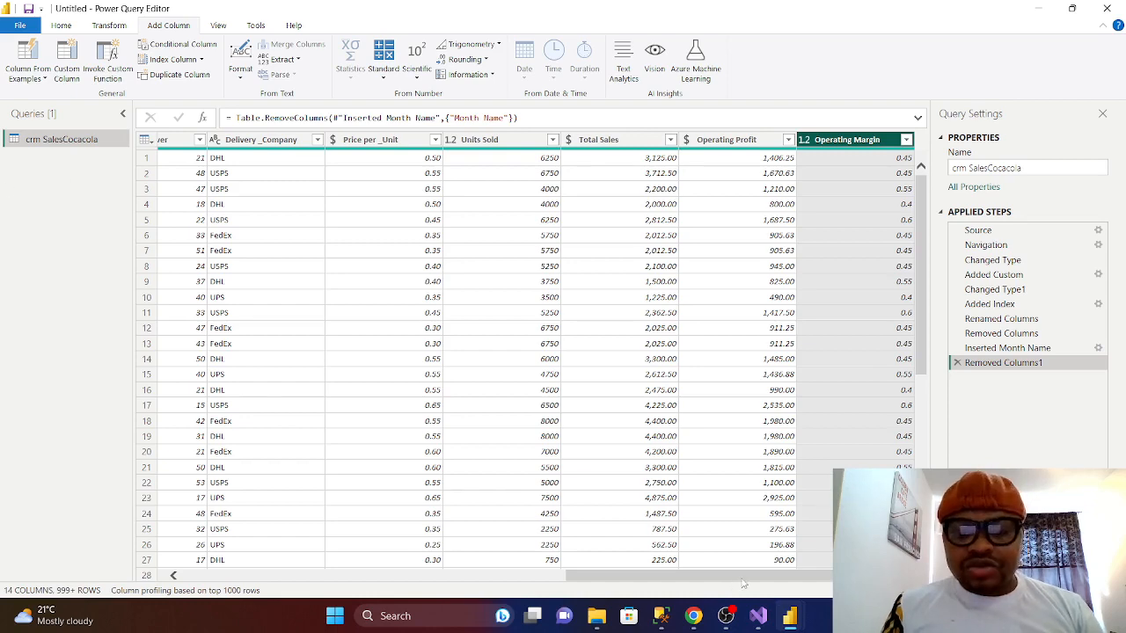
drag(744, 583, 235, 557)
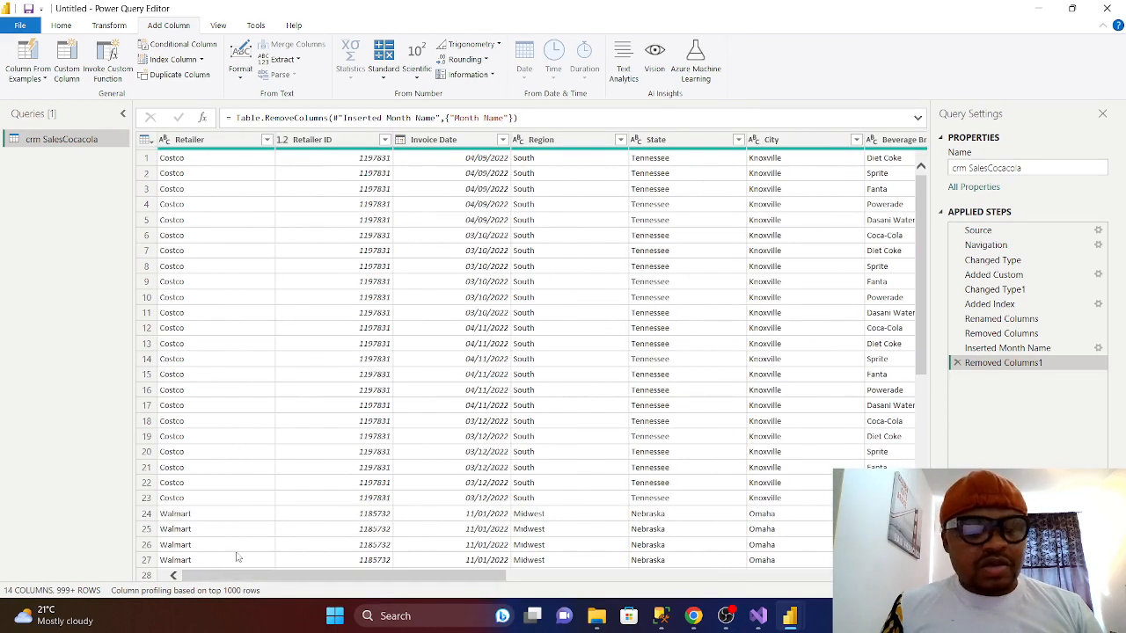
- Duplicate crm SalesCocacola in the Queries pane and rename the copy DimRetailer
right_click(44, 145)
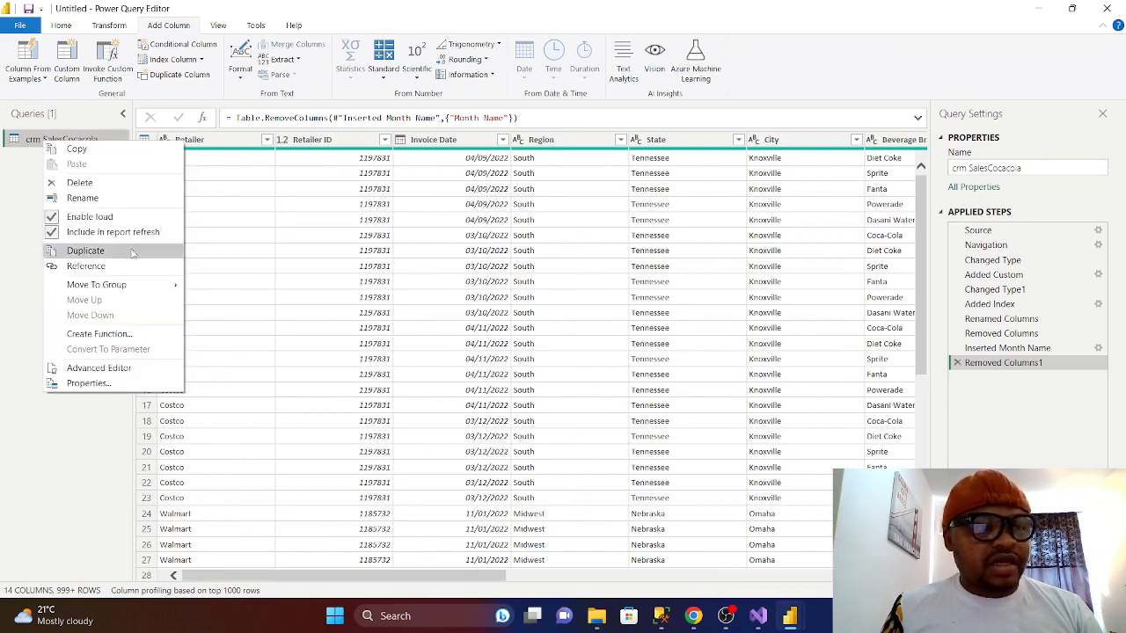
click(88, 251)
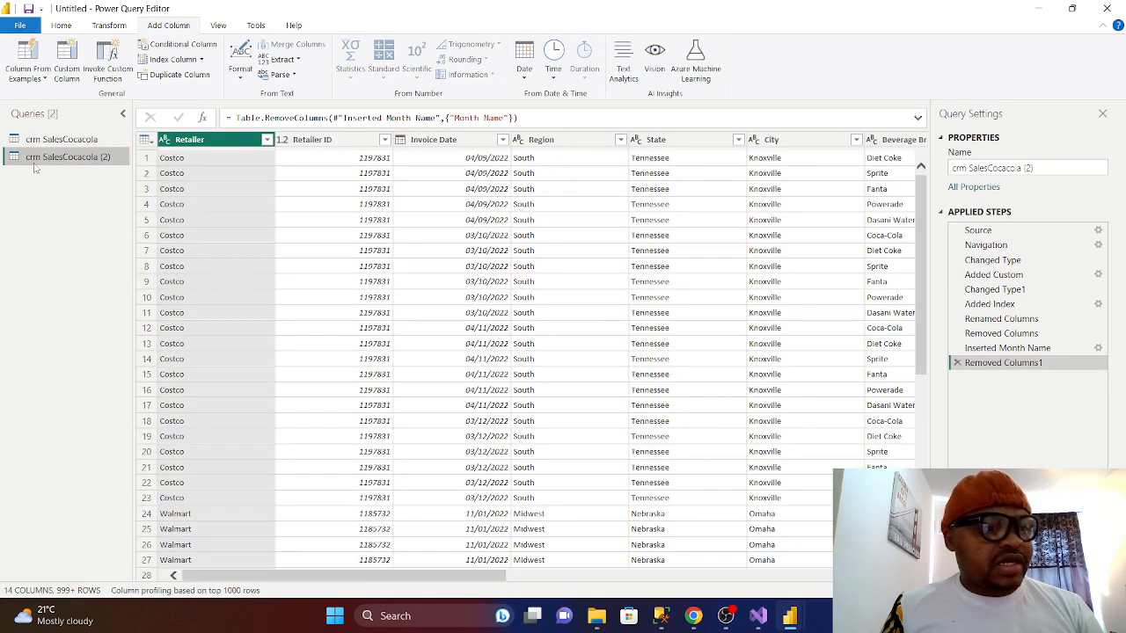
right_click(54, 156)
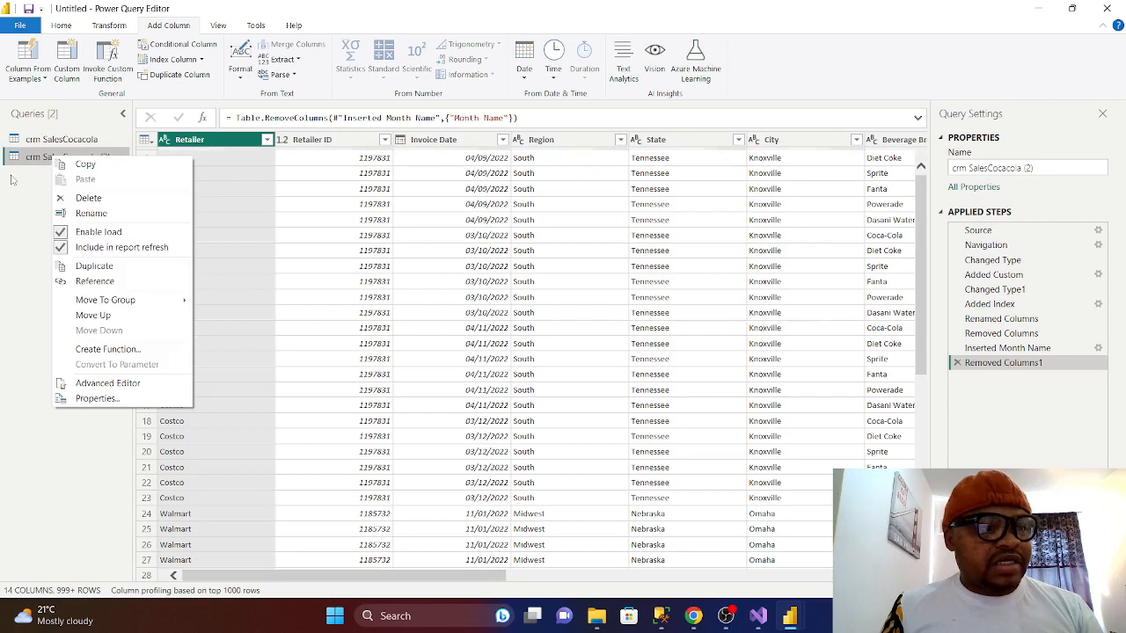
click(91, 214)
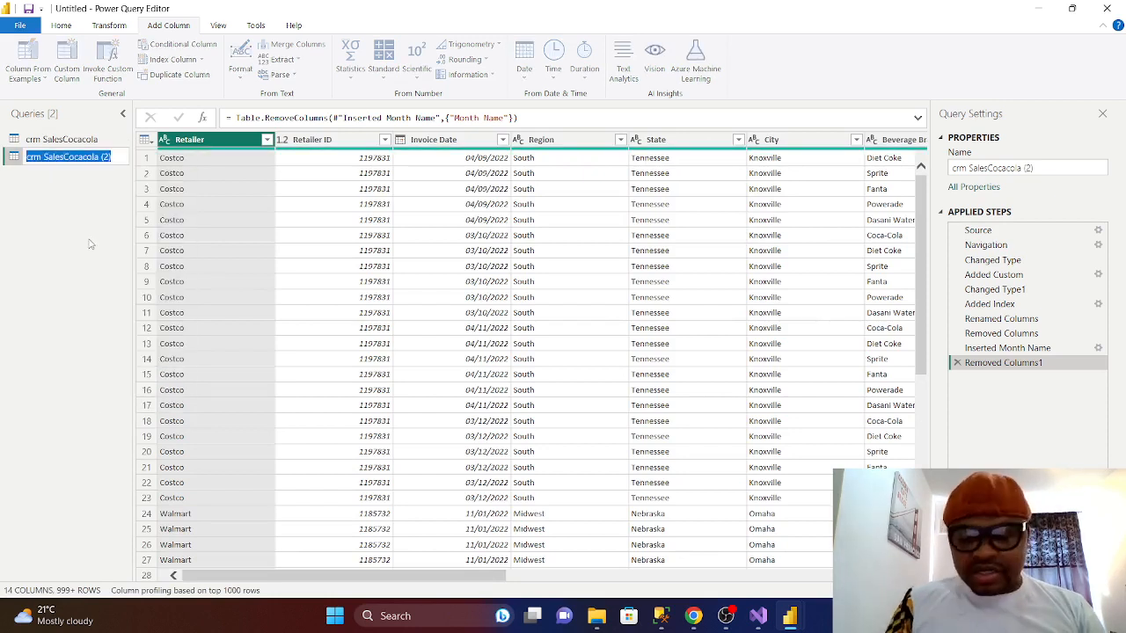
key(BackSpace)
text(d)
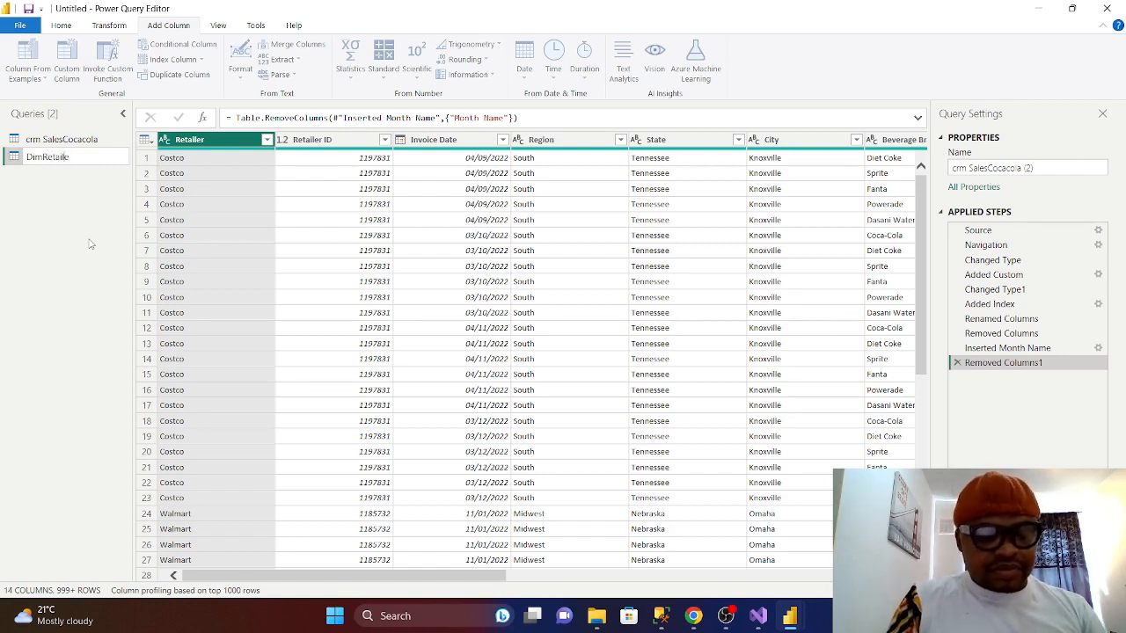
key(Return)
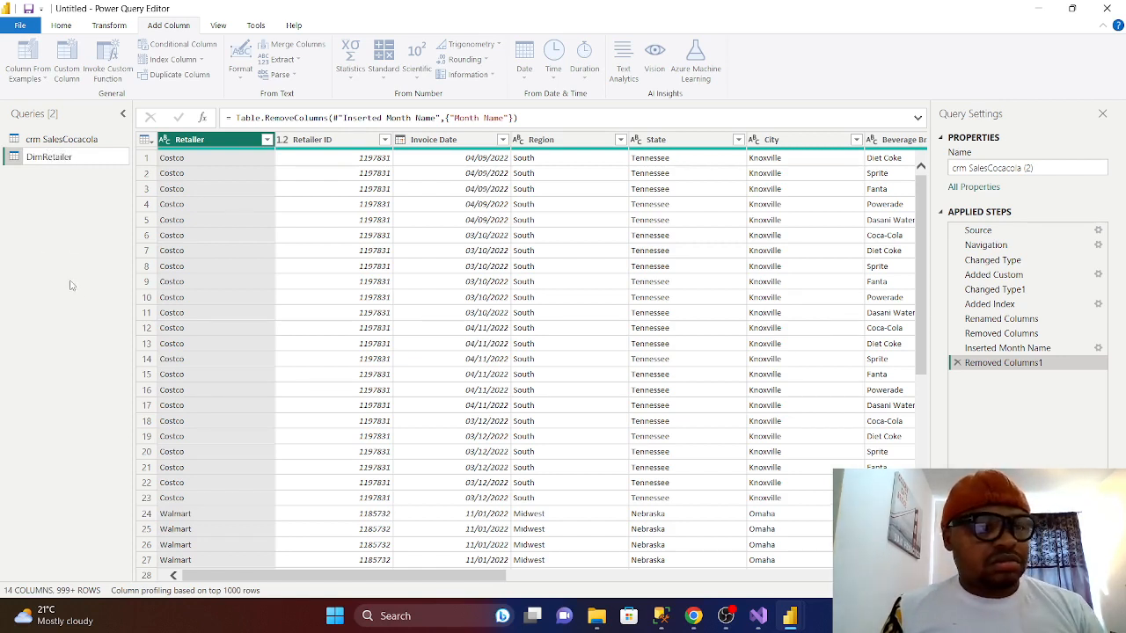
click(82, 277)
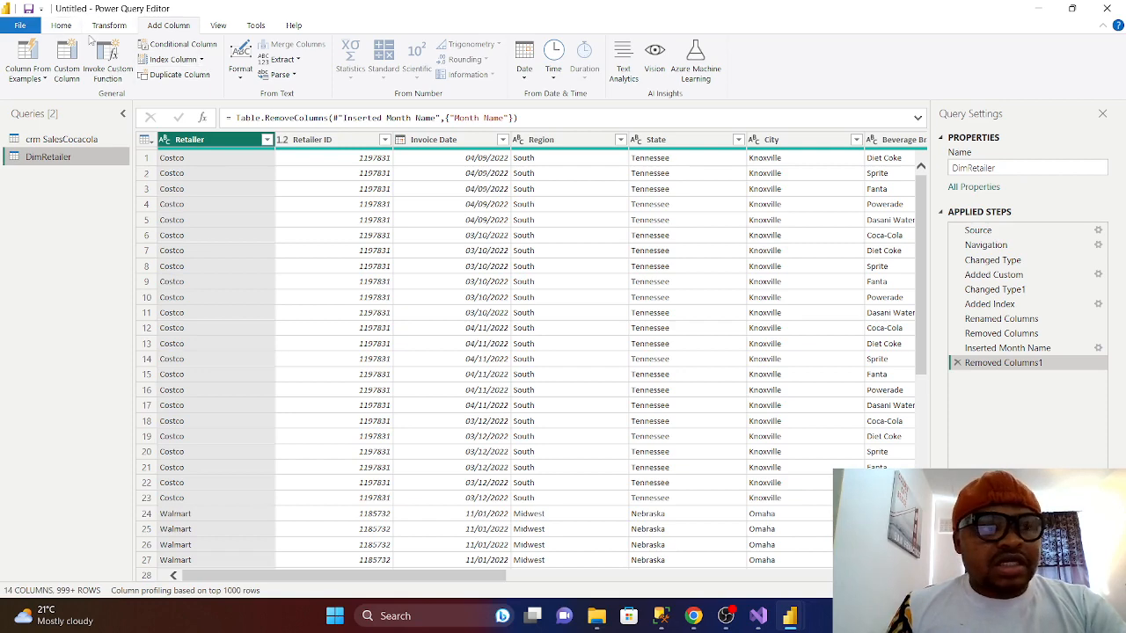
click(61, 26)
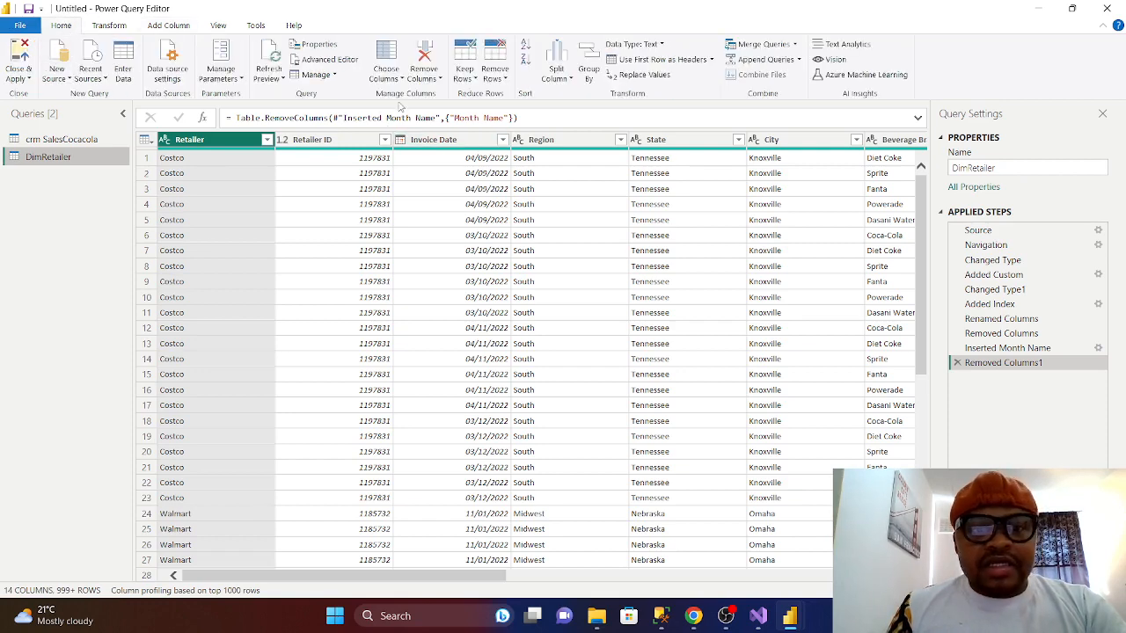
click(387, 76)
click(422, 101)
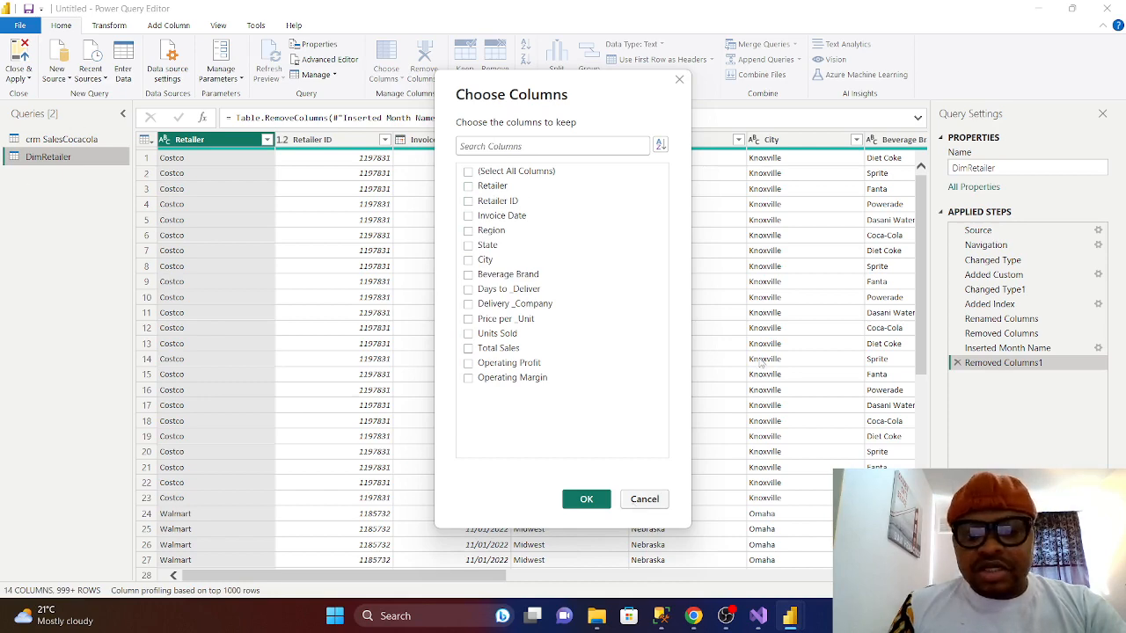
click(680, 81)
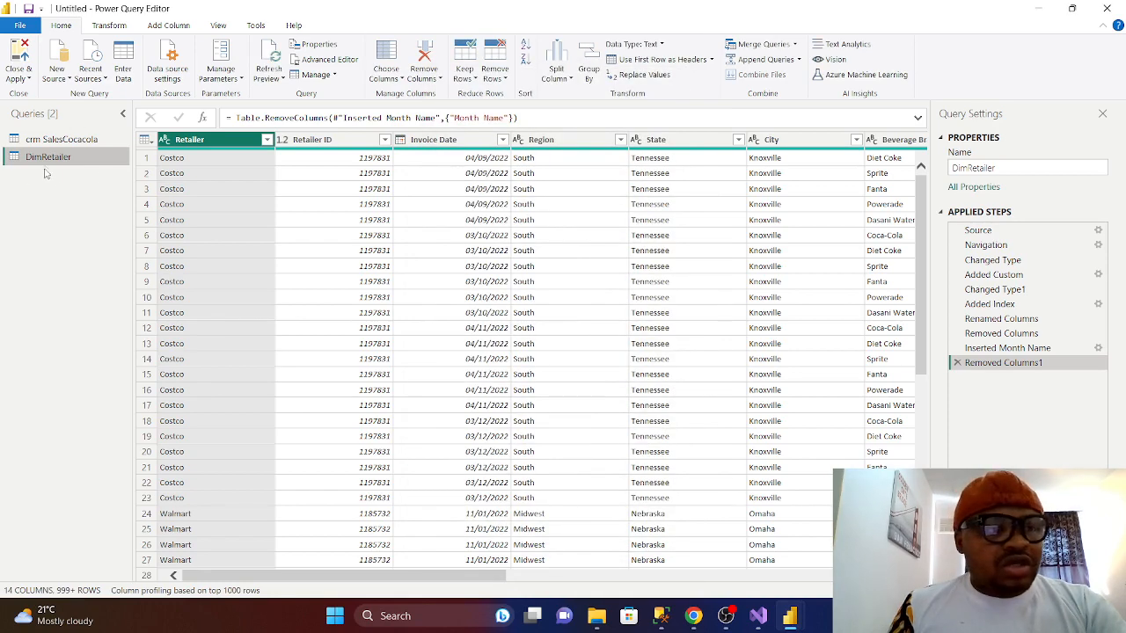
- Delete the DimRetailer query, confirming the deletion
right_click(48, 159)
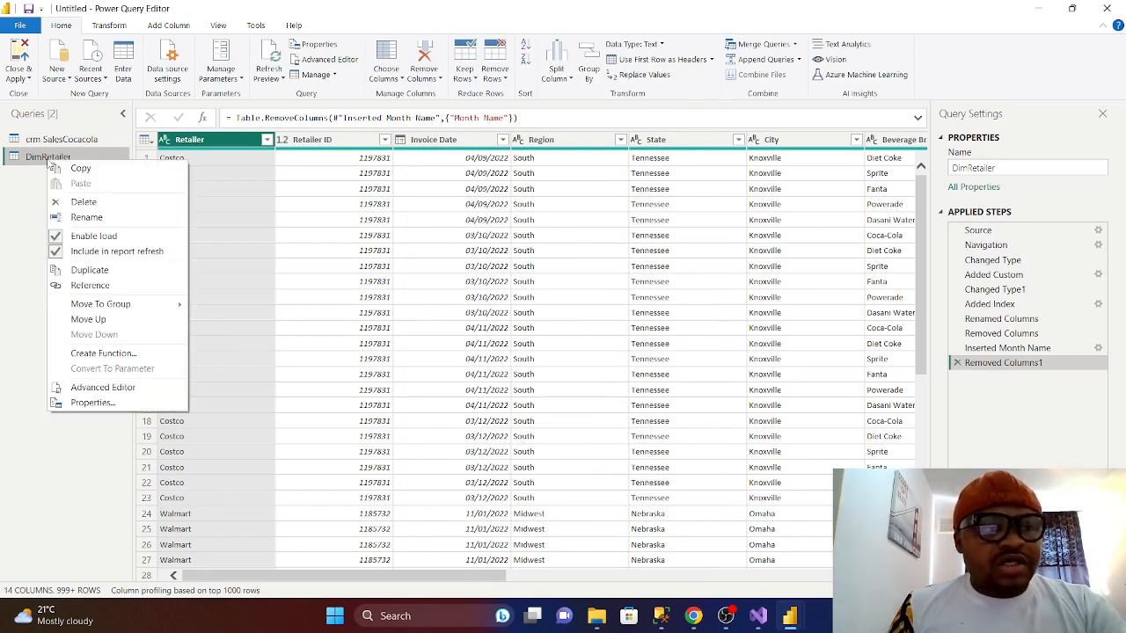
click(81, 202)
click(625, 337)
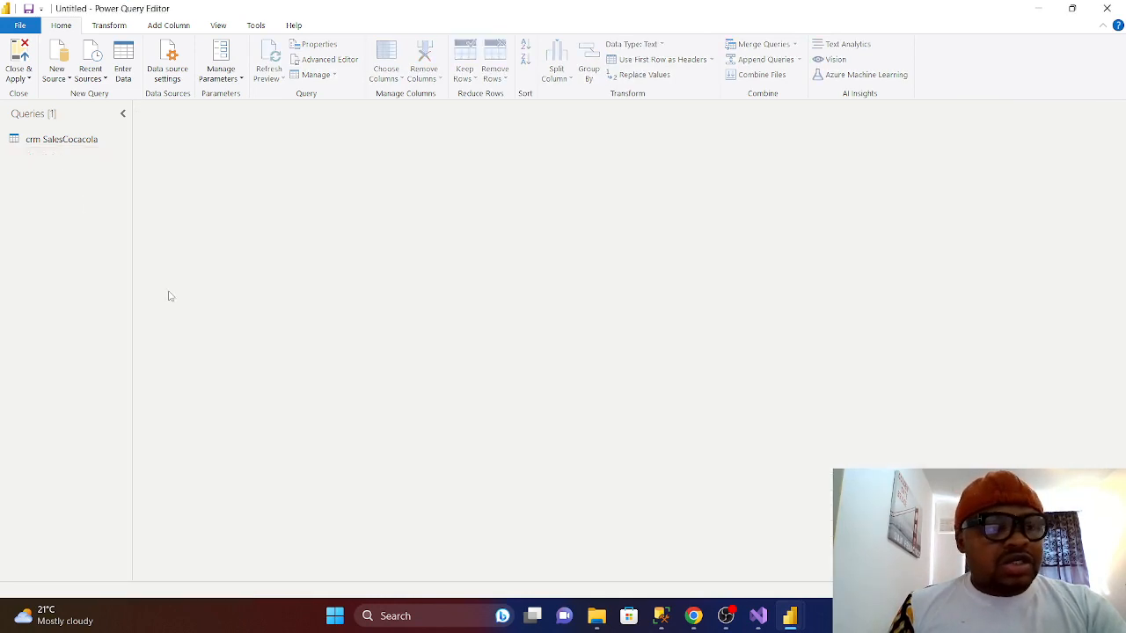
- Select crm SalesCocacola and use Close & Apply to return to the report
click(61, 139)
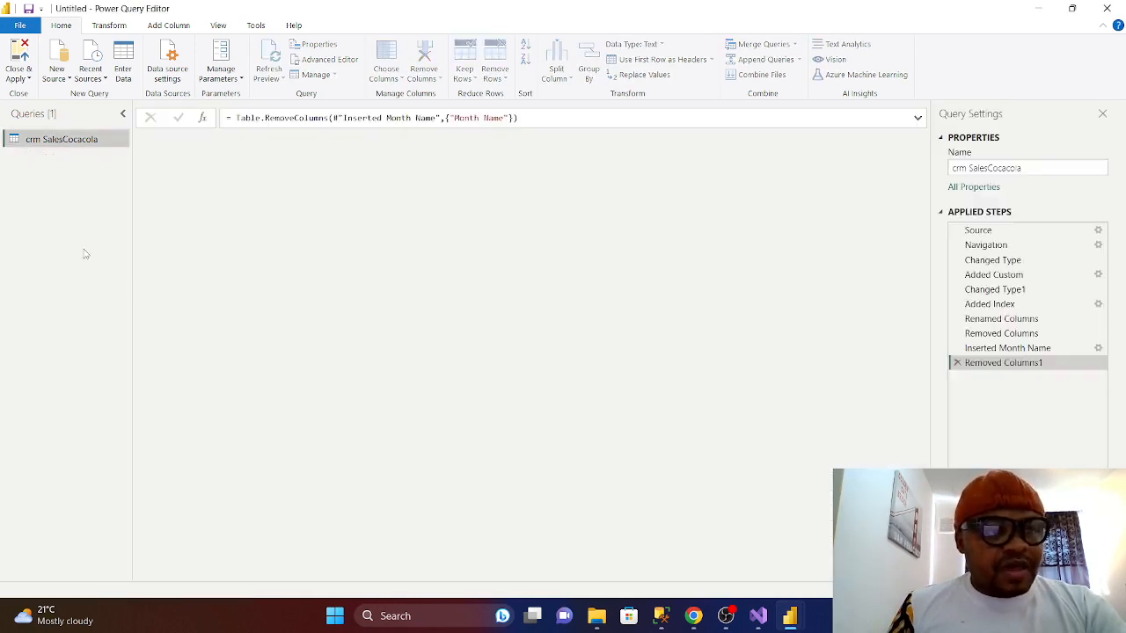
drag(417, 577, 841, 593)
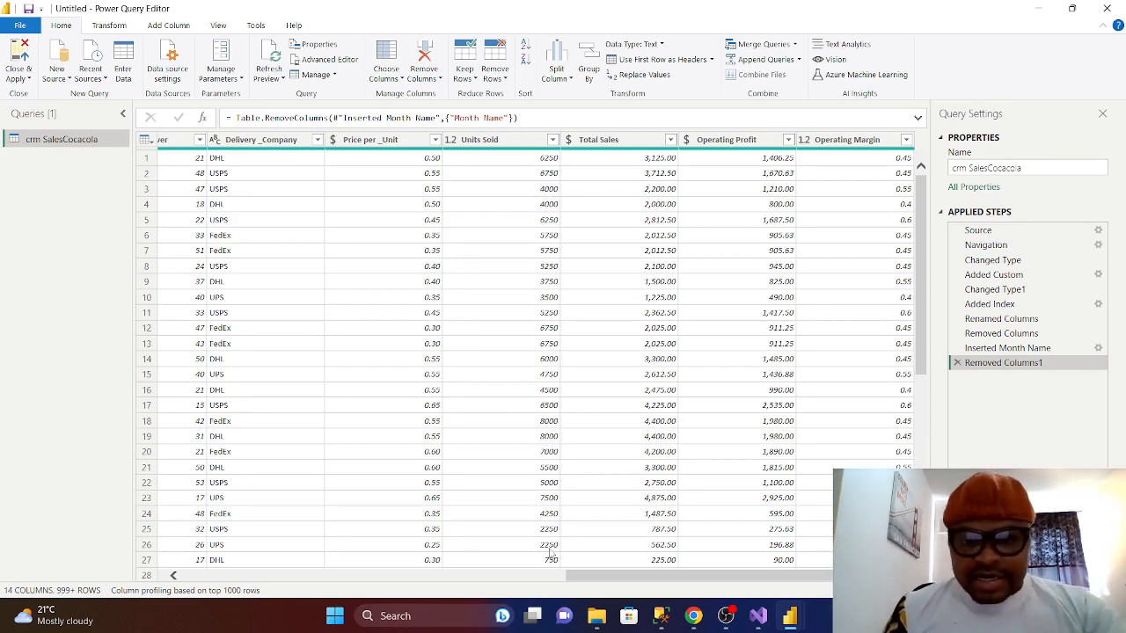
click(29, 81)
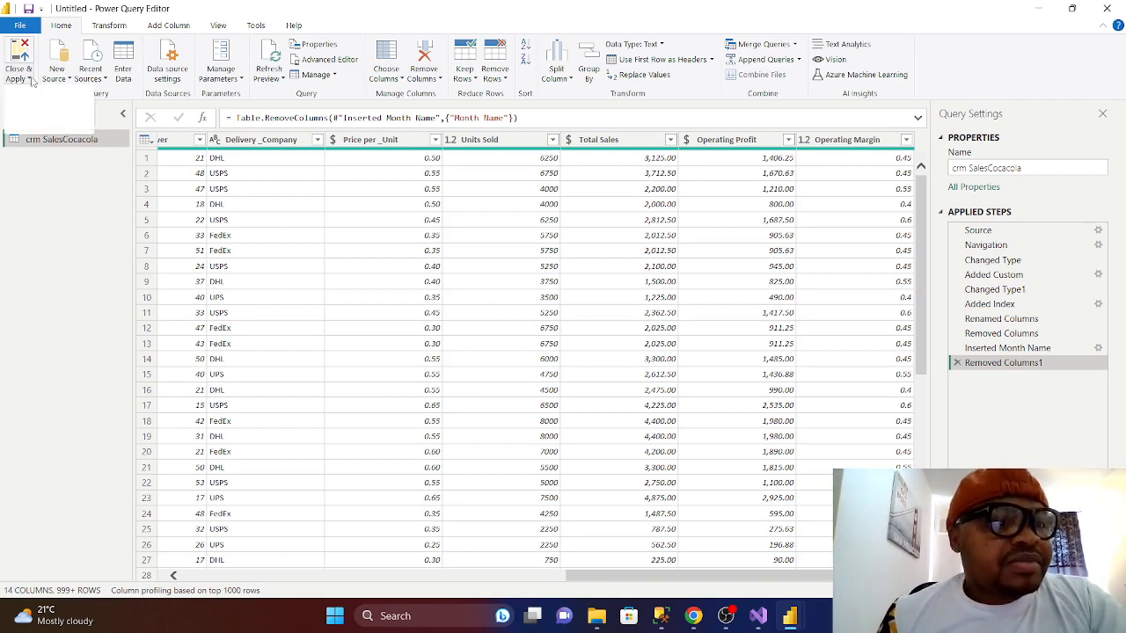
click(49, 94)
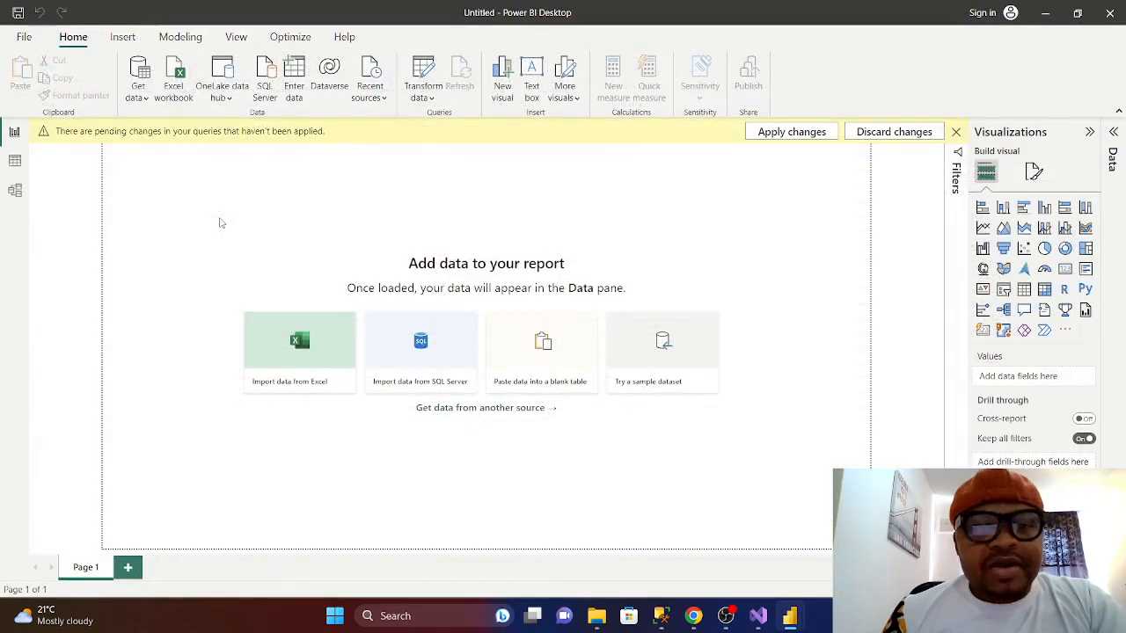
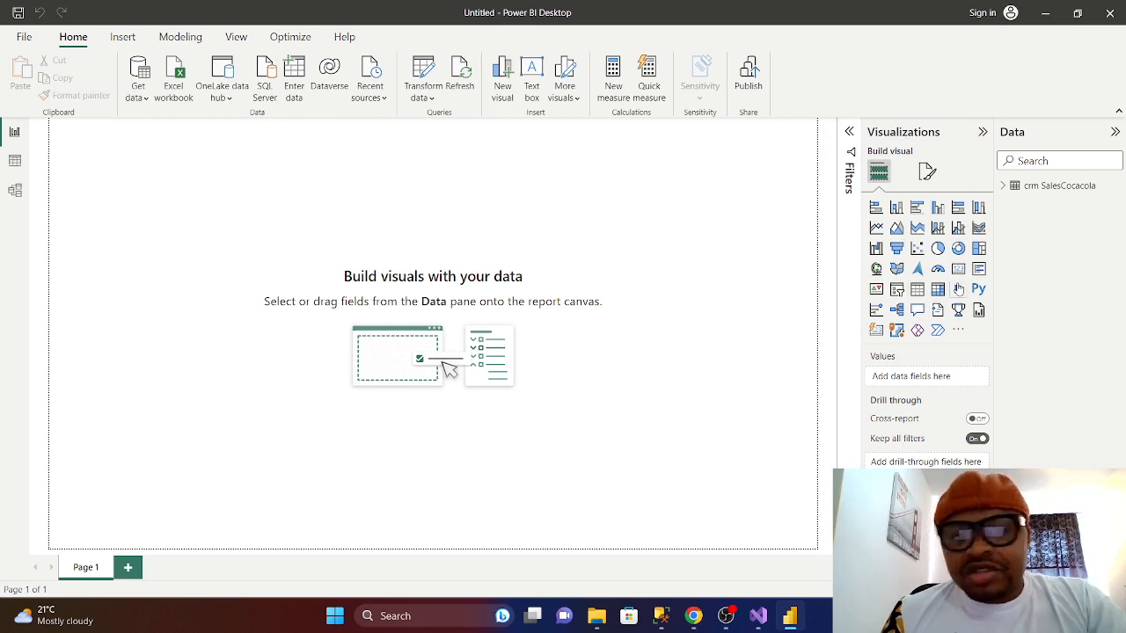
- Review the crm SalesCocacola table in Data view and Model view, then return to Report view
click(14, 162)
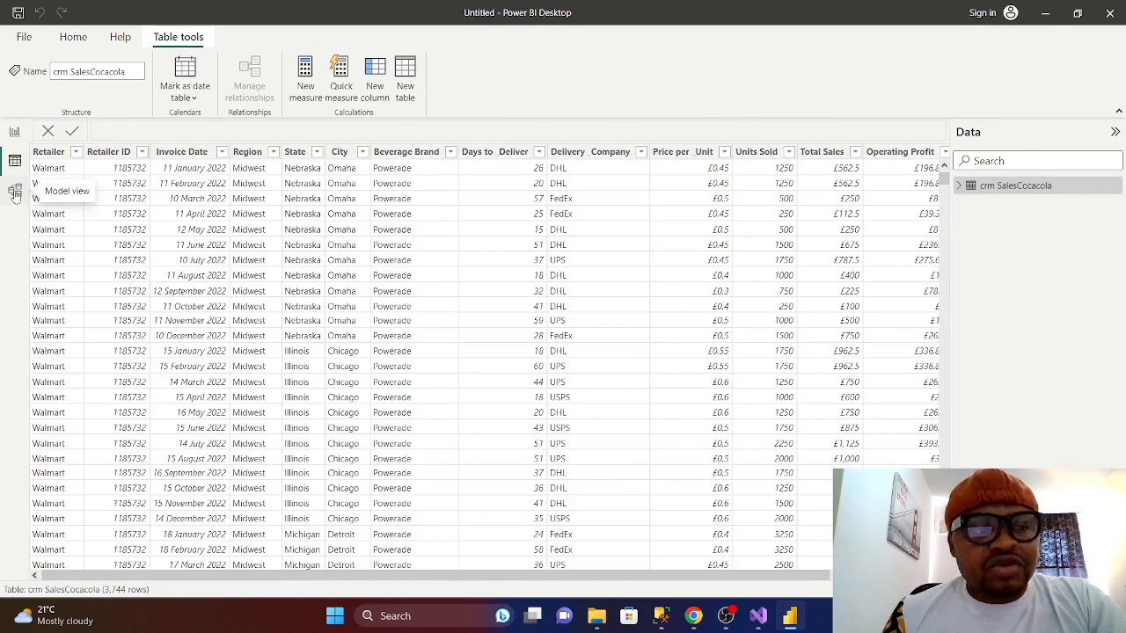
click(15, 193)
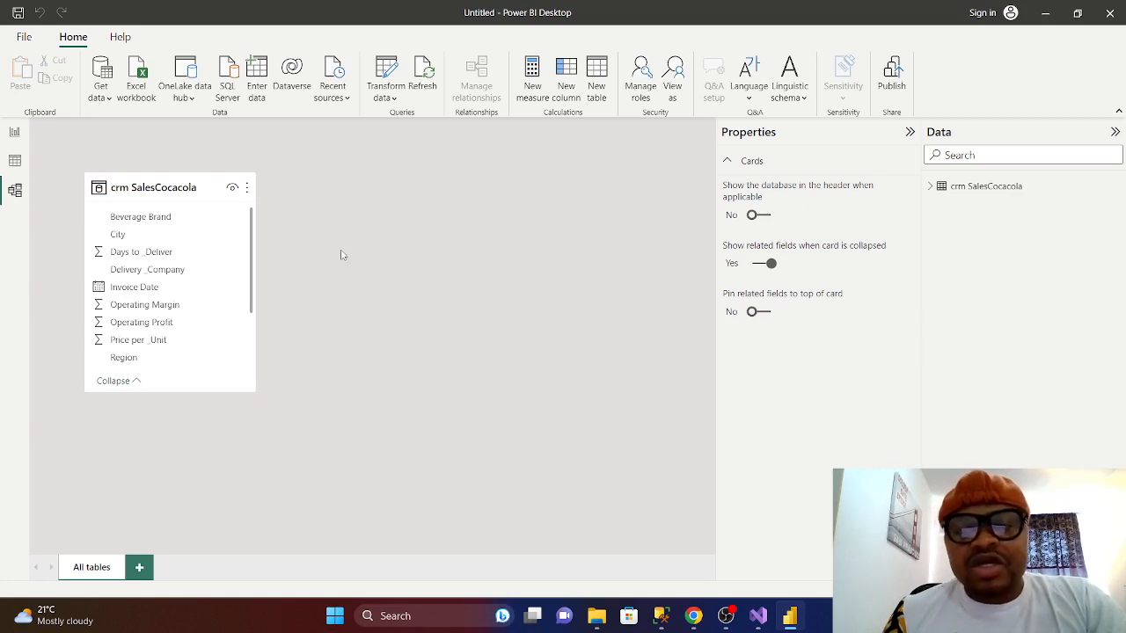
click(14, 131)
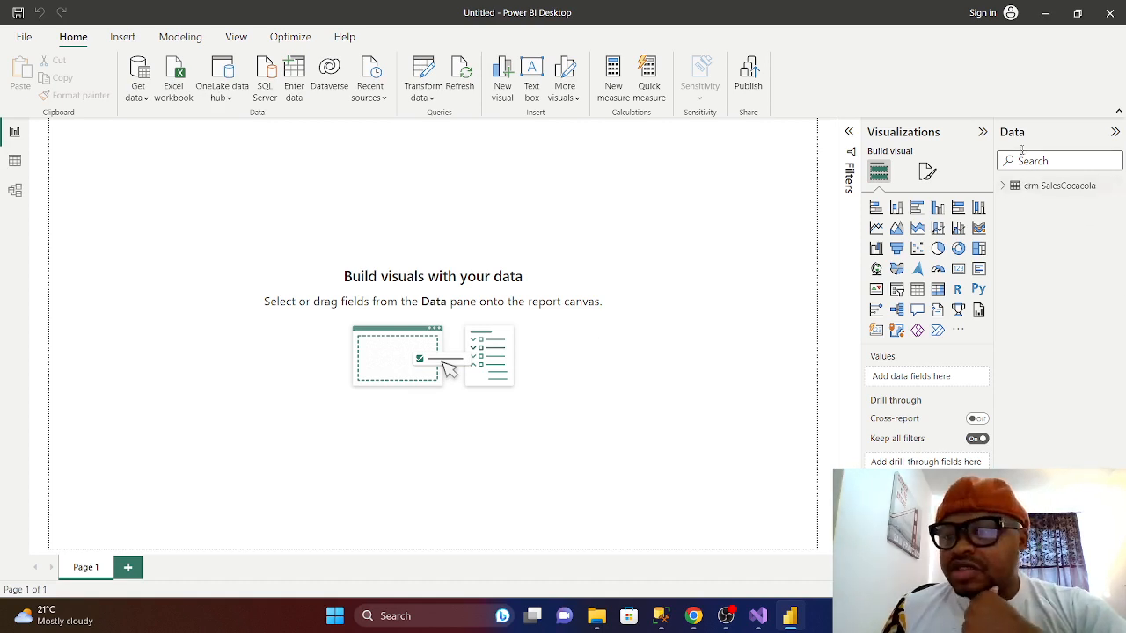
- Check the crm SalesCocacola field list in the Data pane, then bring up the Insert ribbon
click(1017, 189)
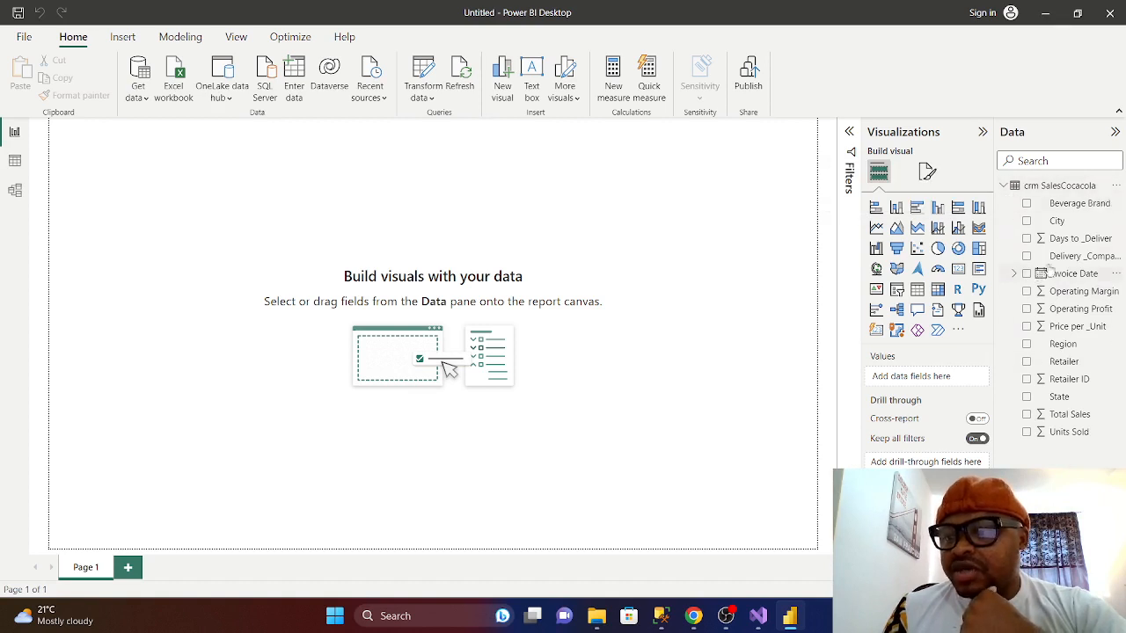
click(1004, 186)
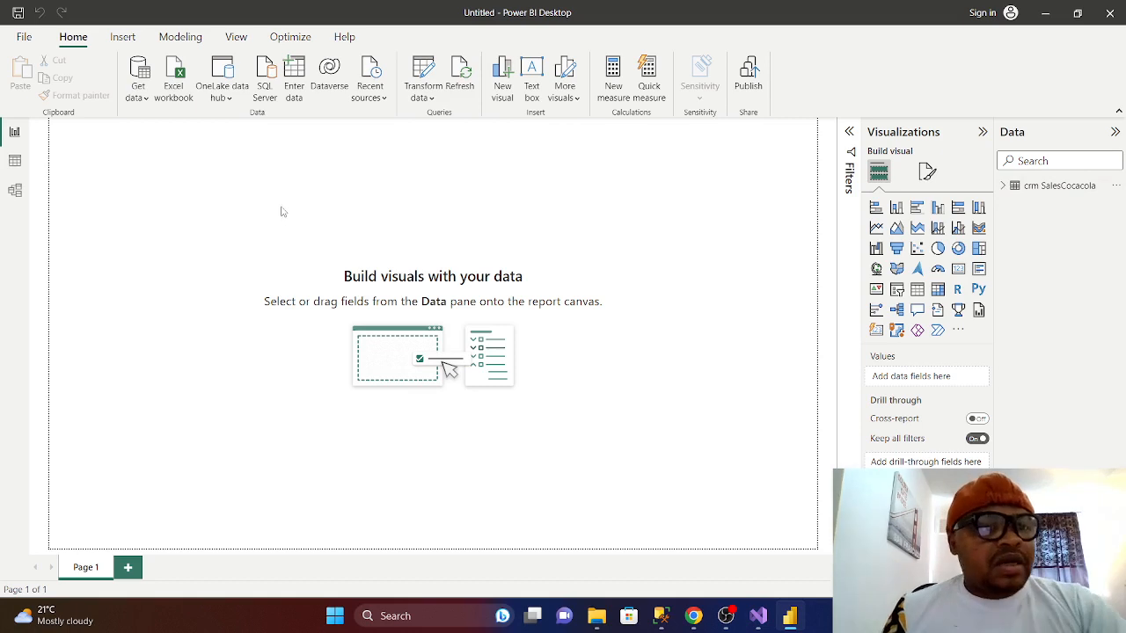
click(123, 39)
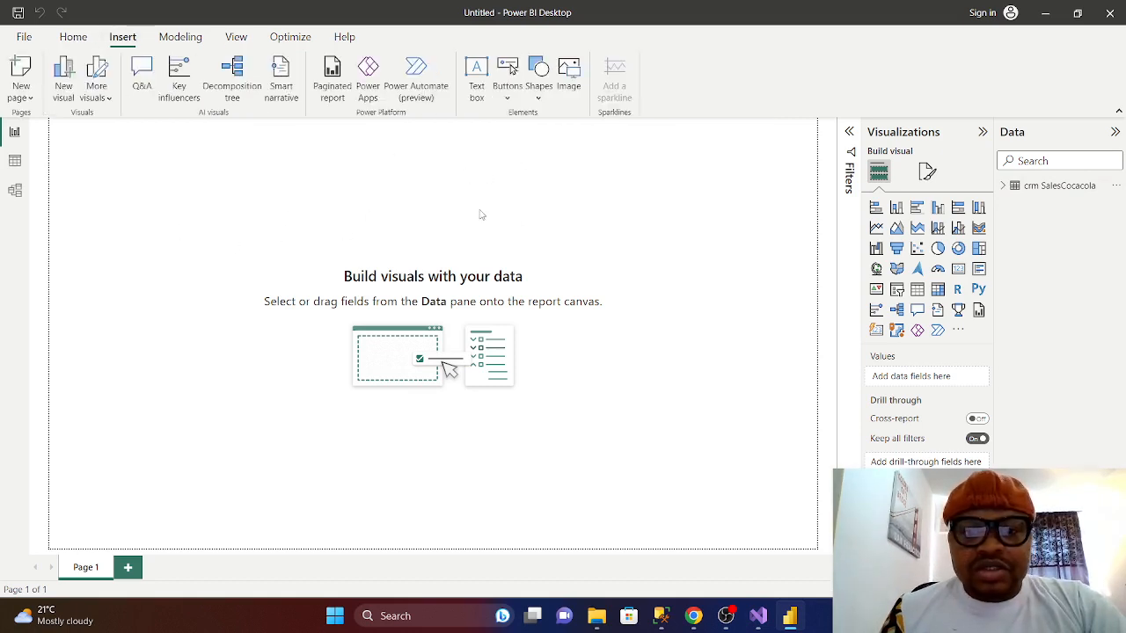
- Insert a rectangle shape and resize it into a wide, thin banner along the top of the page
click(539, 98)
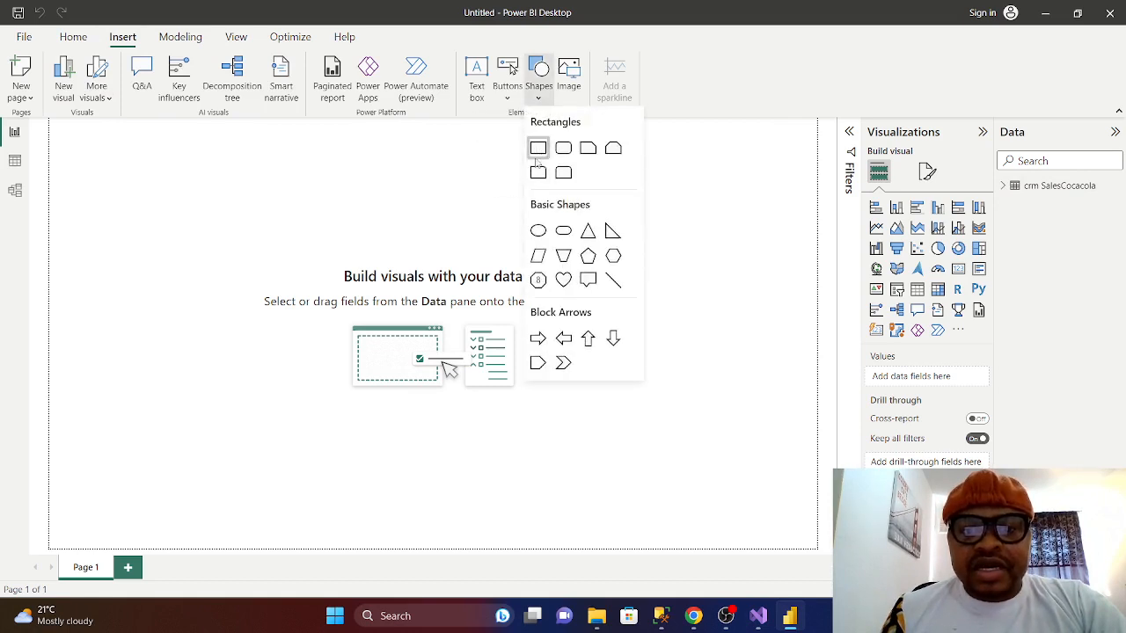
click(537, 149)
drag(127, 174, 371, 178)
drag(352, 266, 353, 182)
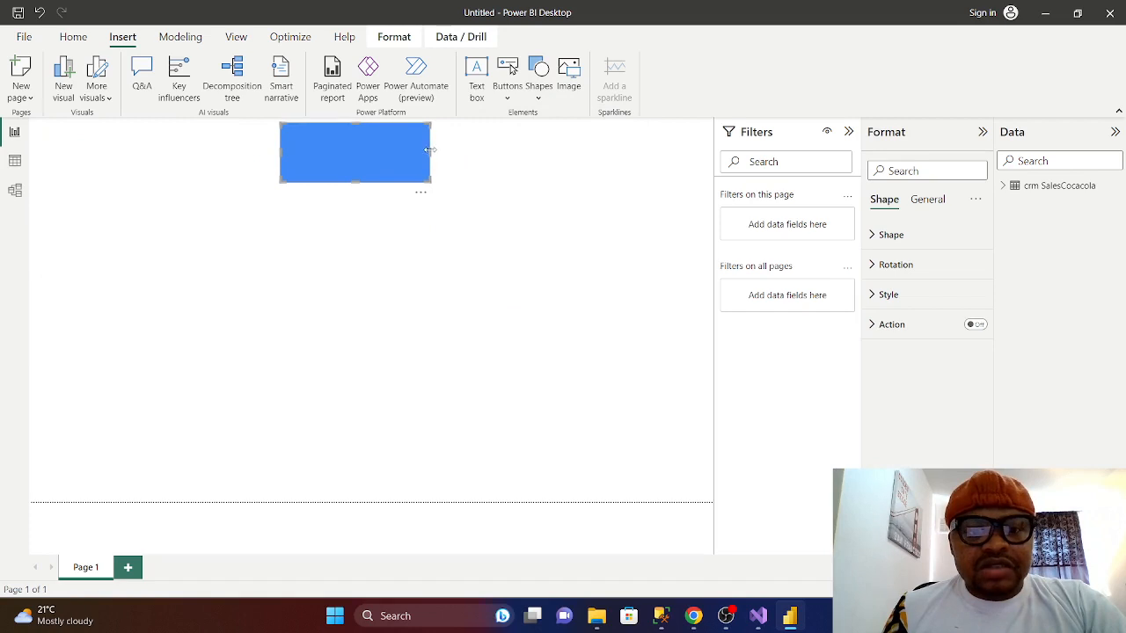
drag(431, 153, 593, 152)
drag(282, 152, 114, 133)
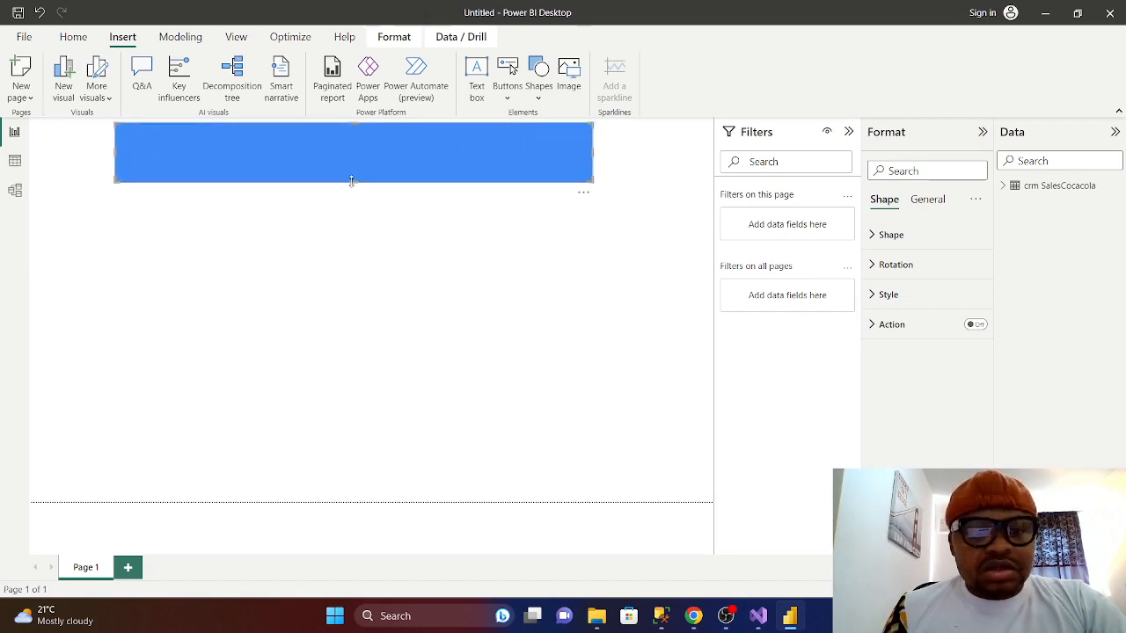
drag(351, 181, 353, 165)
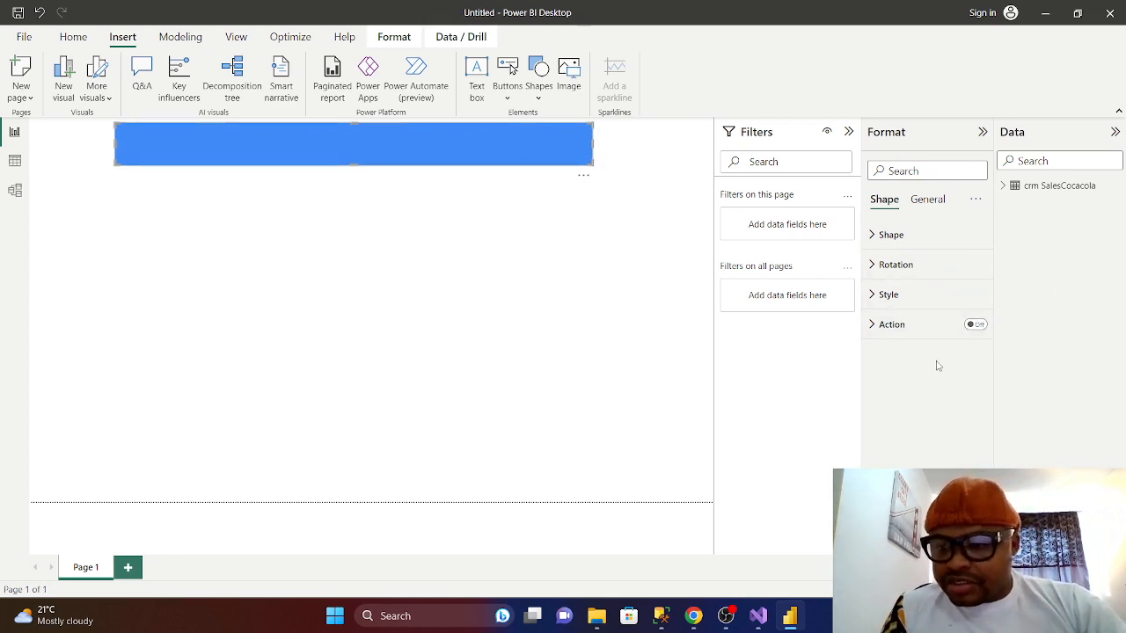
- Change the rectangle's fill colour to the dark blue theme swatch (#094780)
click(871, 236)
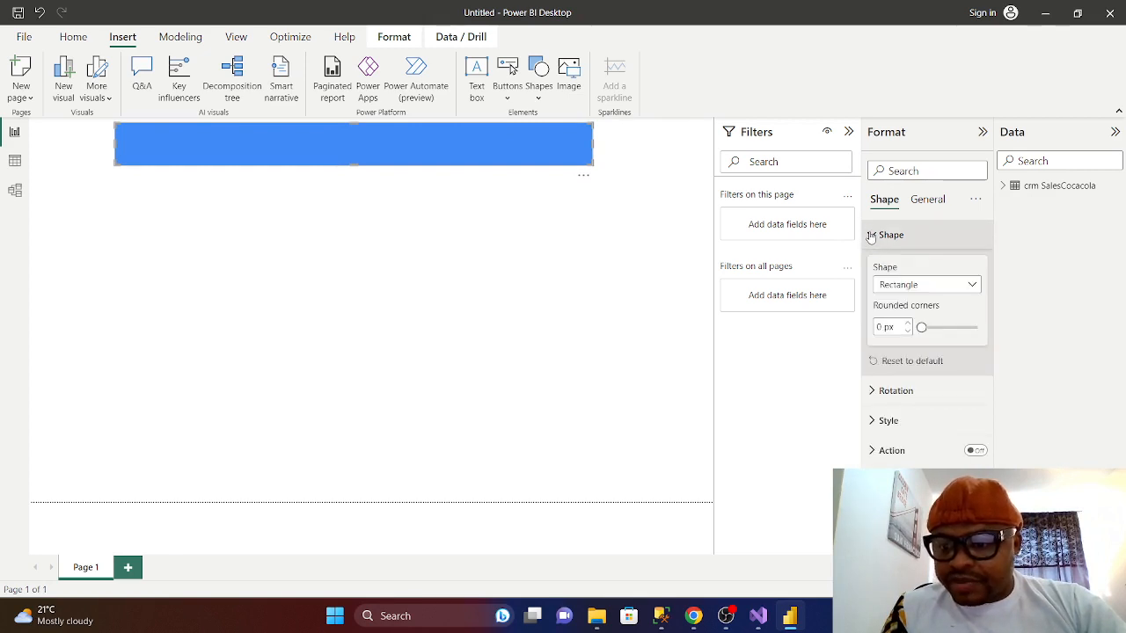
click(871, 236)
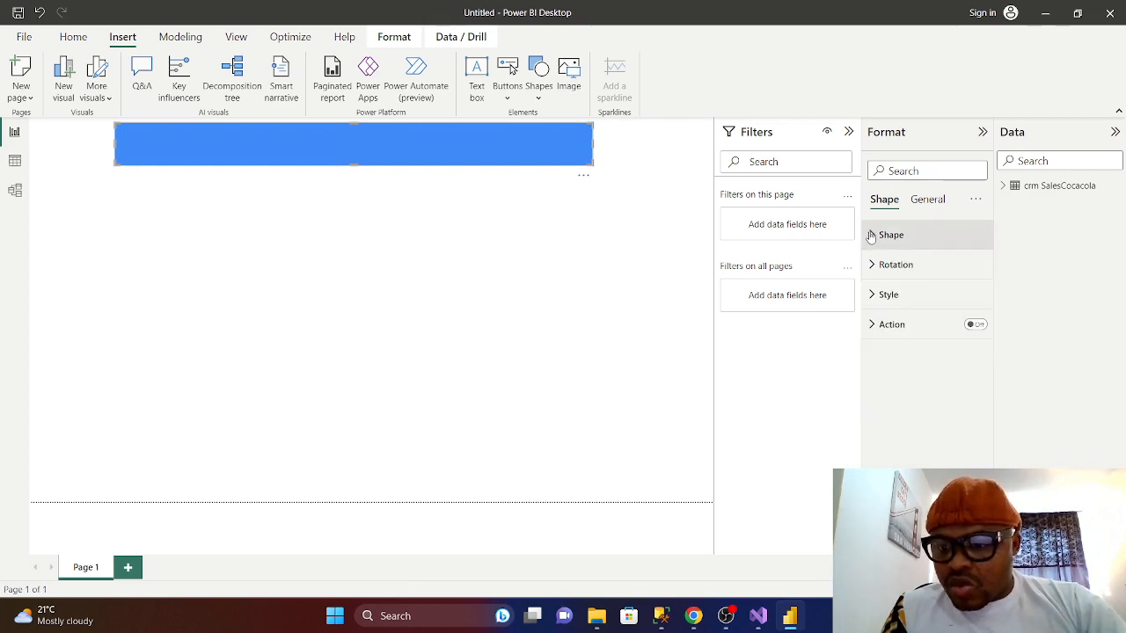
click(875, 297)
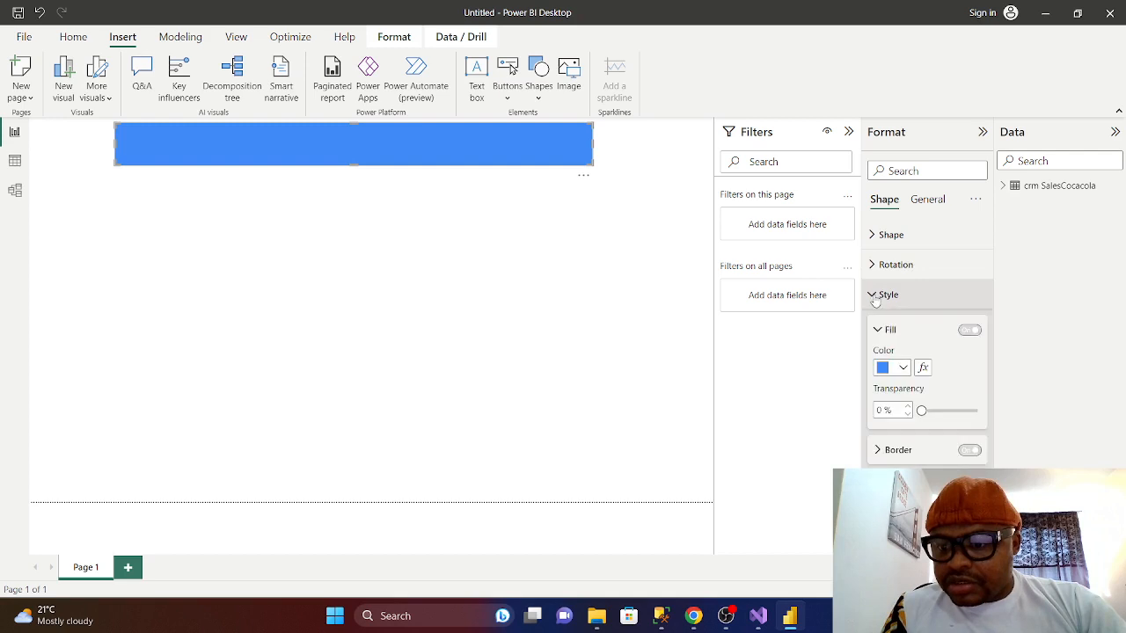
click(903, 370)
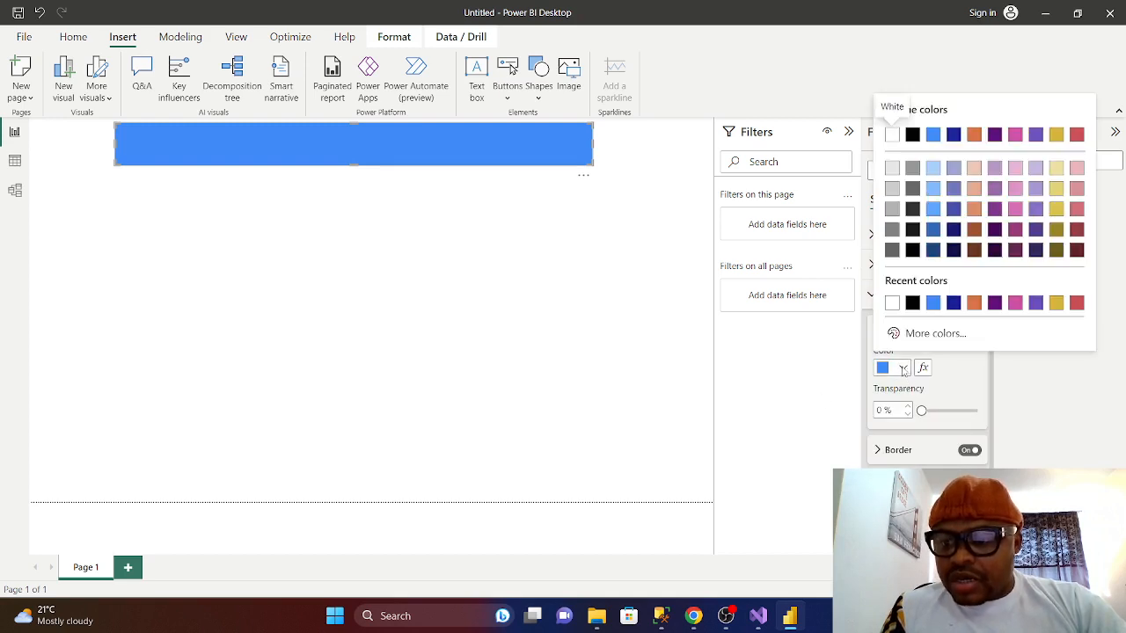
click(932, 334)
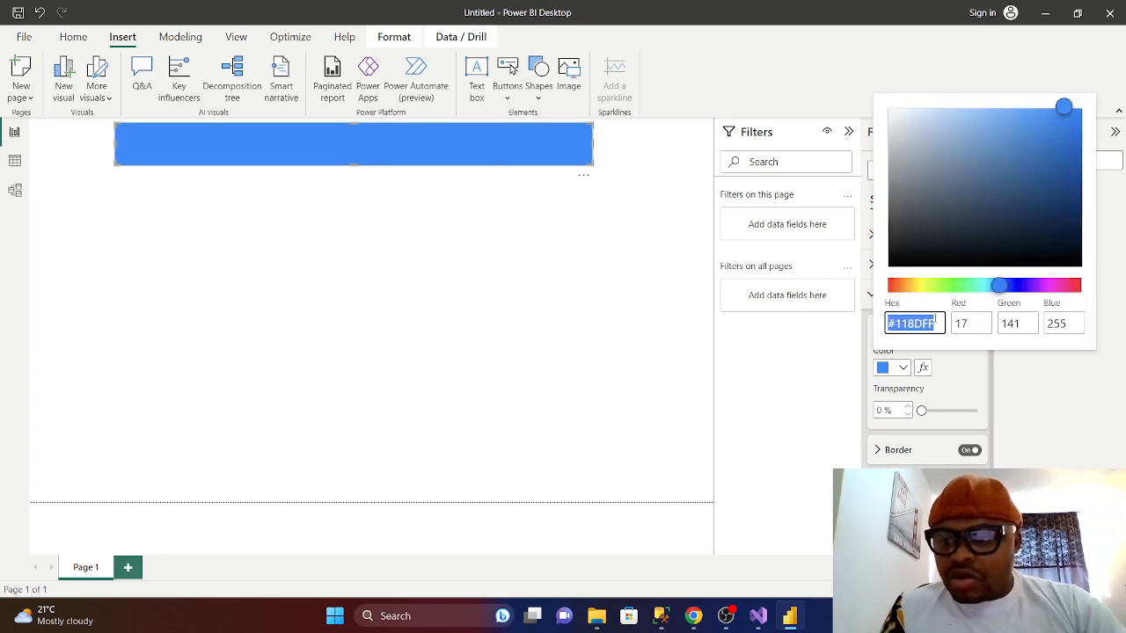
click(936, 322)
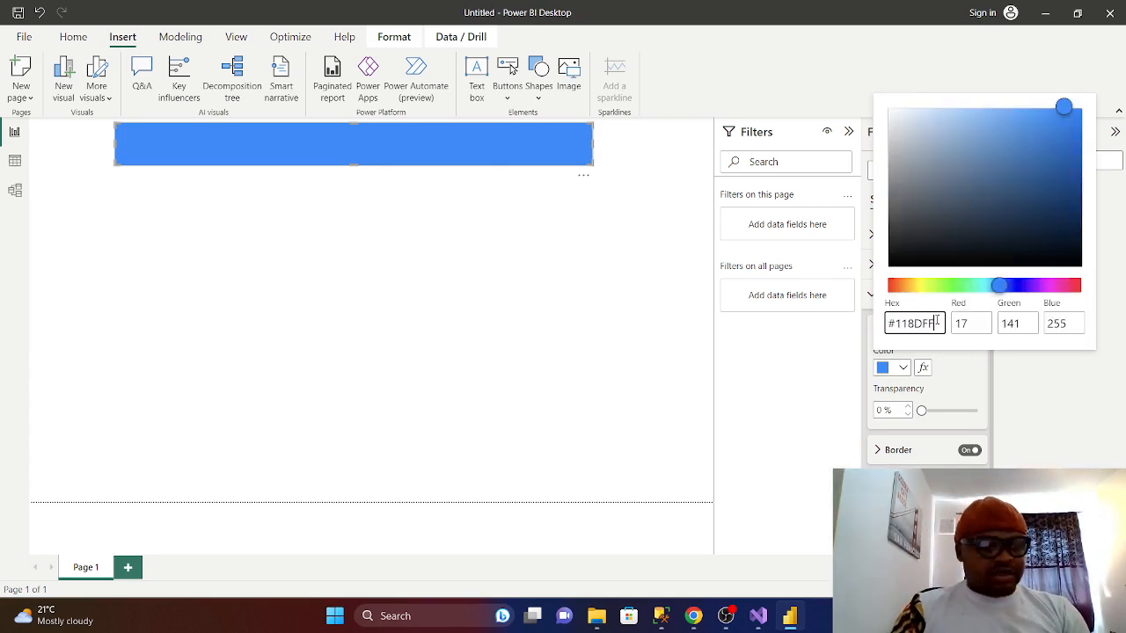
key(BackSpace)
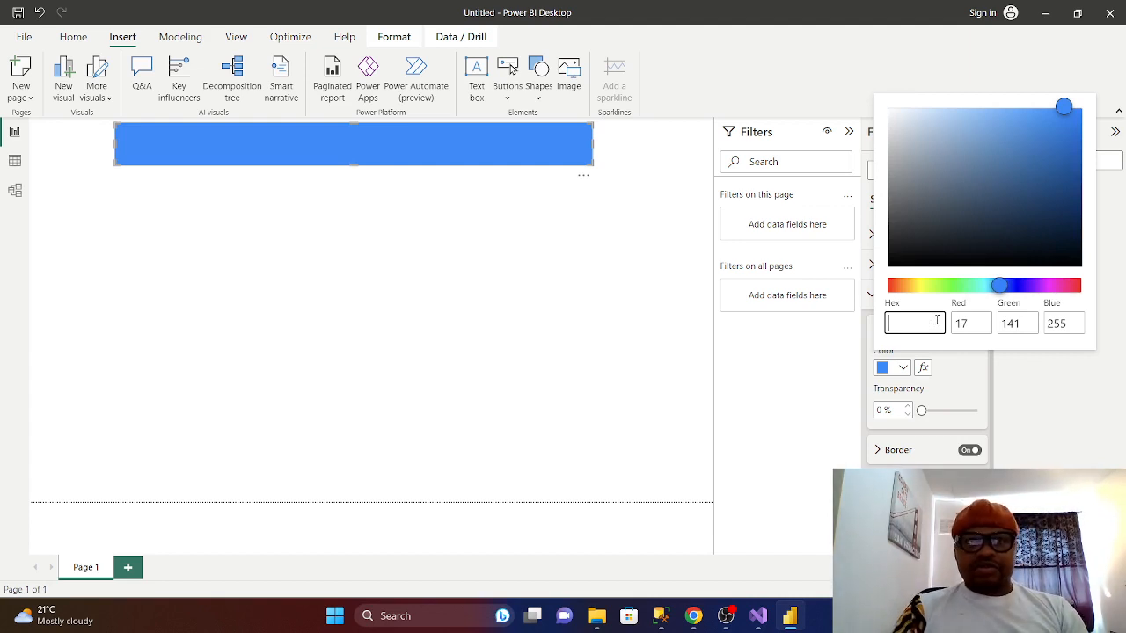
text(73673)
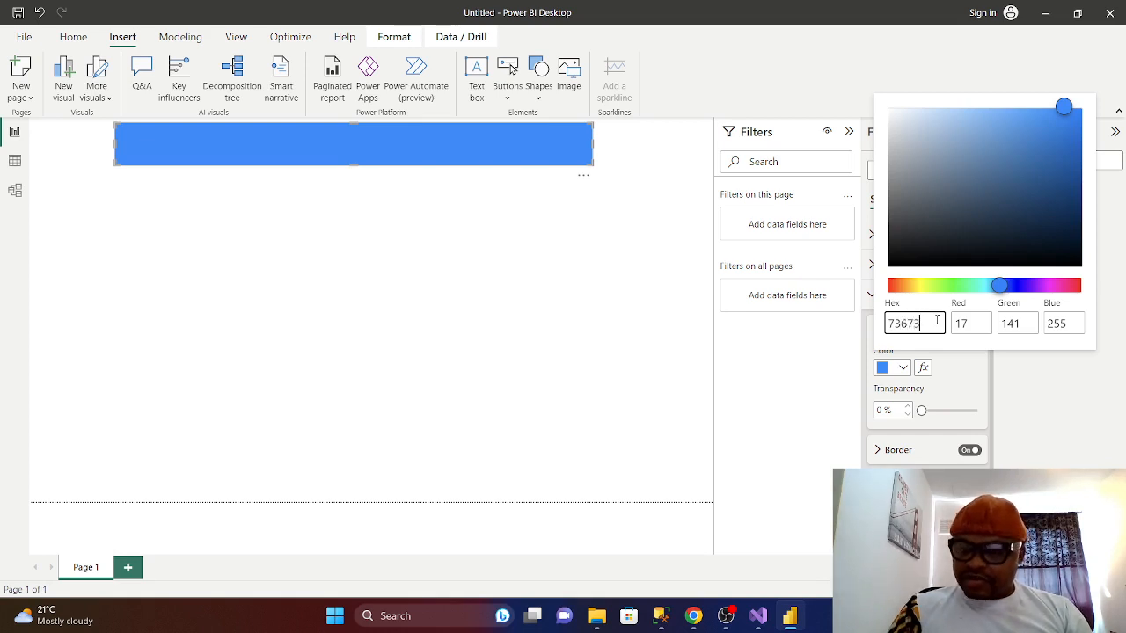
click(963, 377)
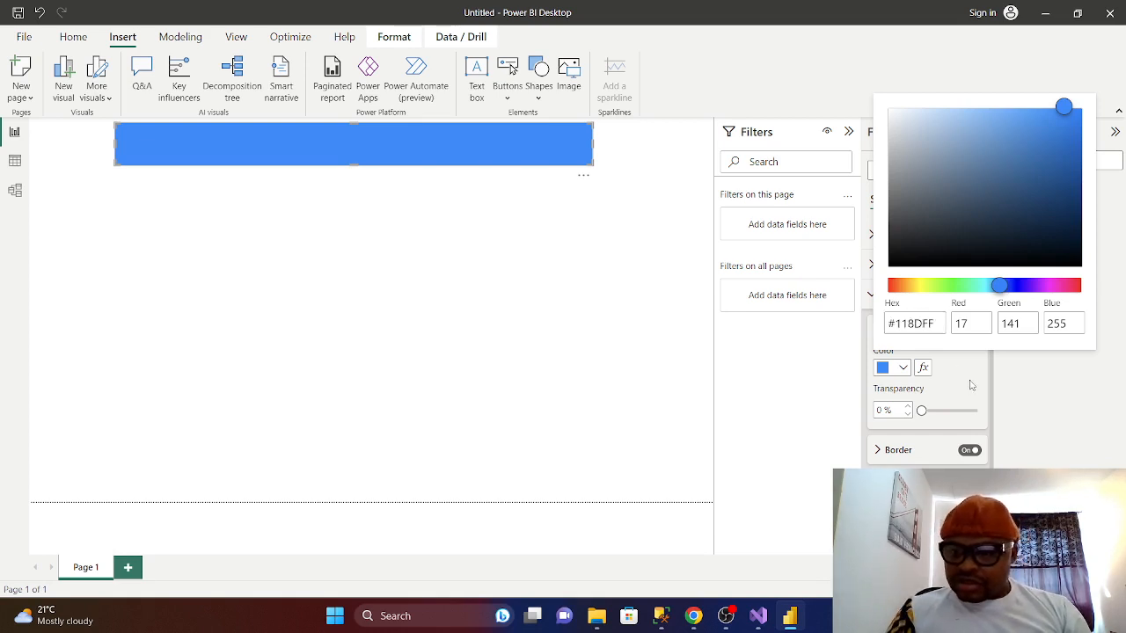
click(905, 370)
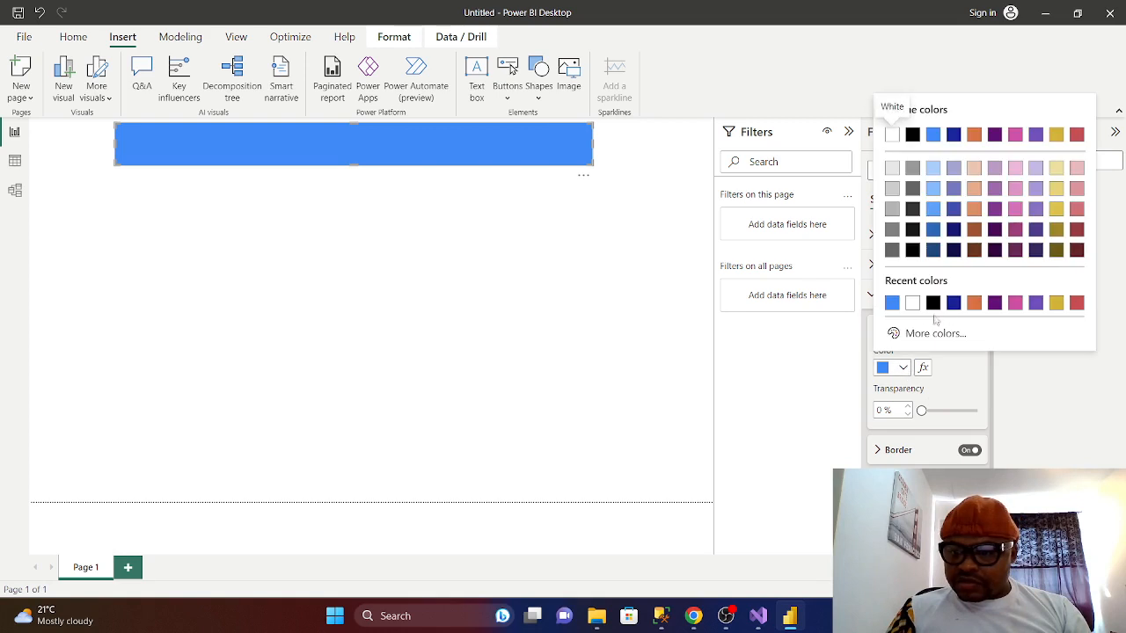
click(934, 254)
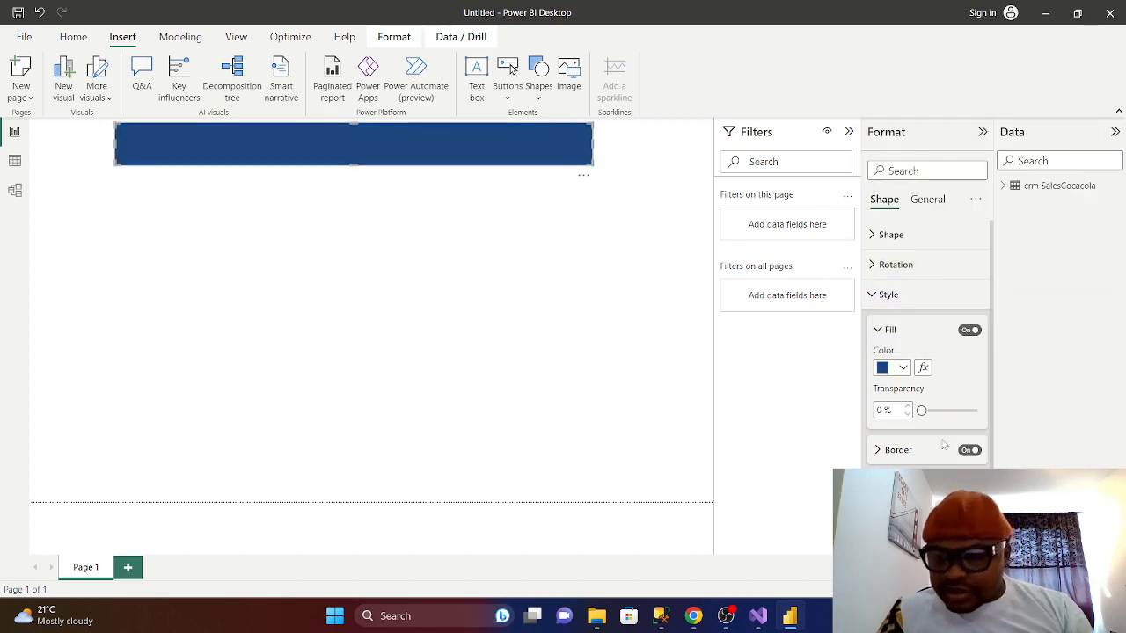
scroll(963, 409, down, 1)
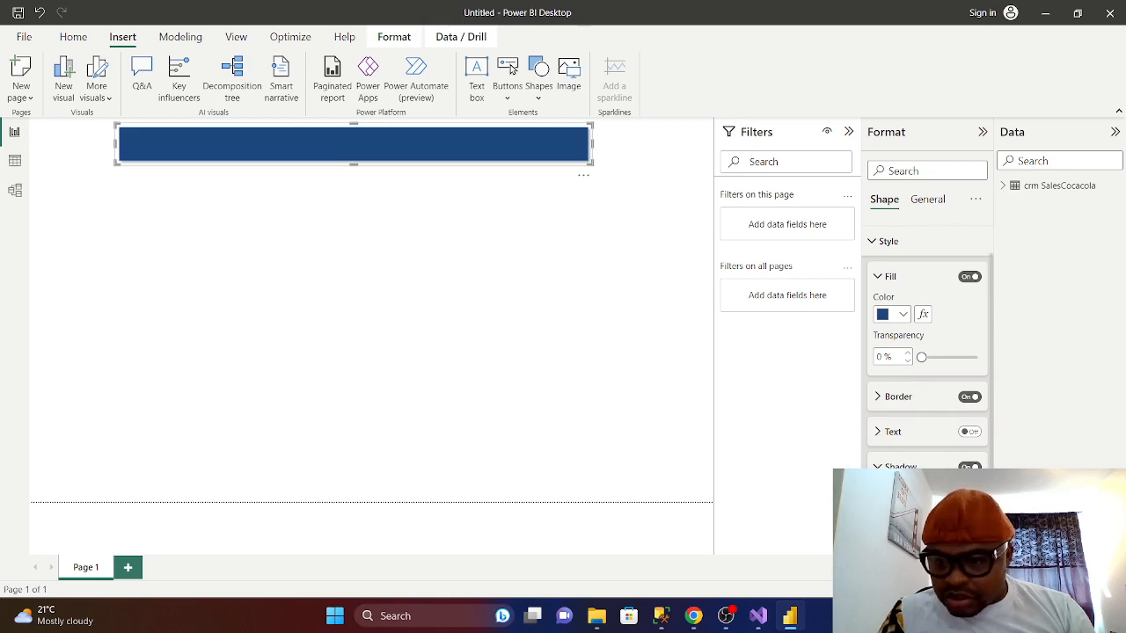
- Turn on the banner's text and enter the title 'Coca Cola Sales Dashboard'
scroll(927, 352, down, 2)
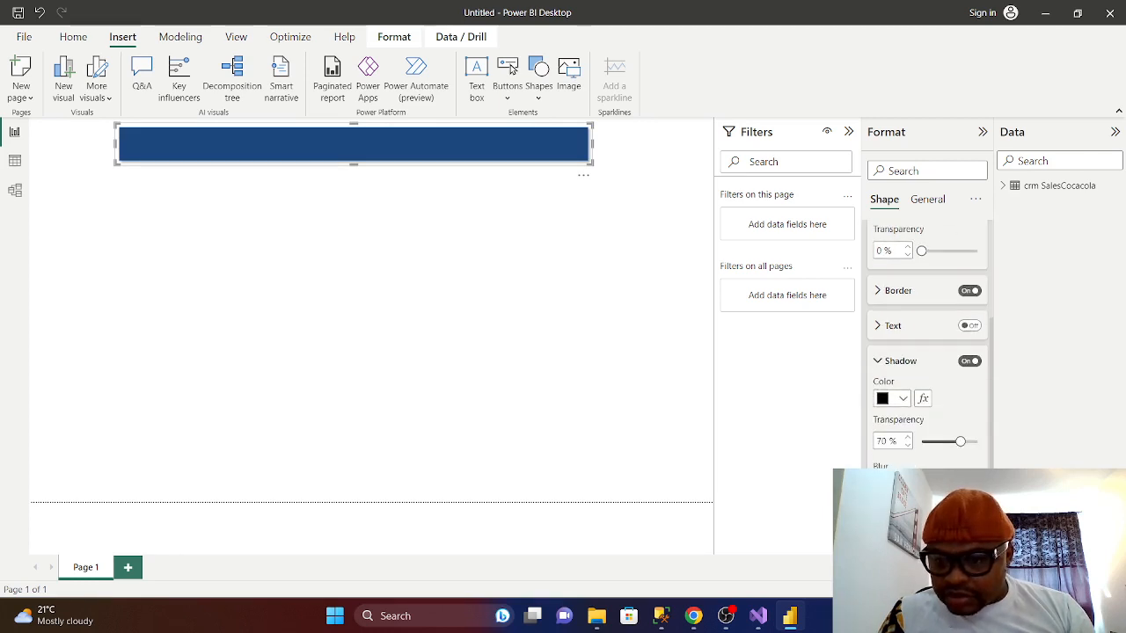
scroll(927, 352, up, 2)
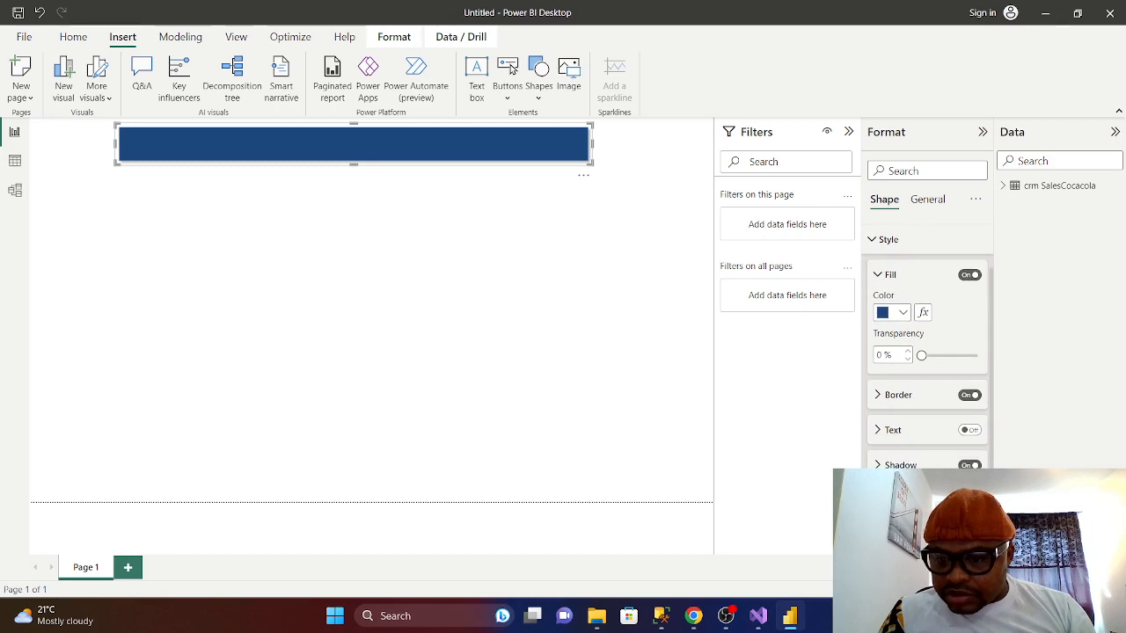
click(877, 430)
scroll(880, 423, down, 2)
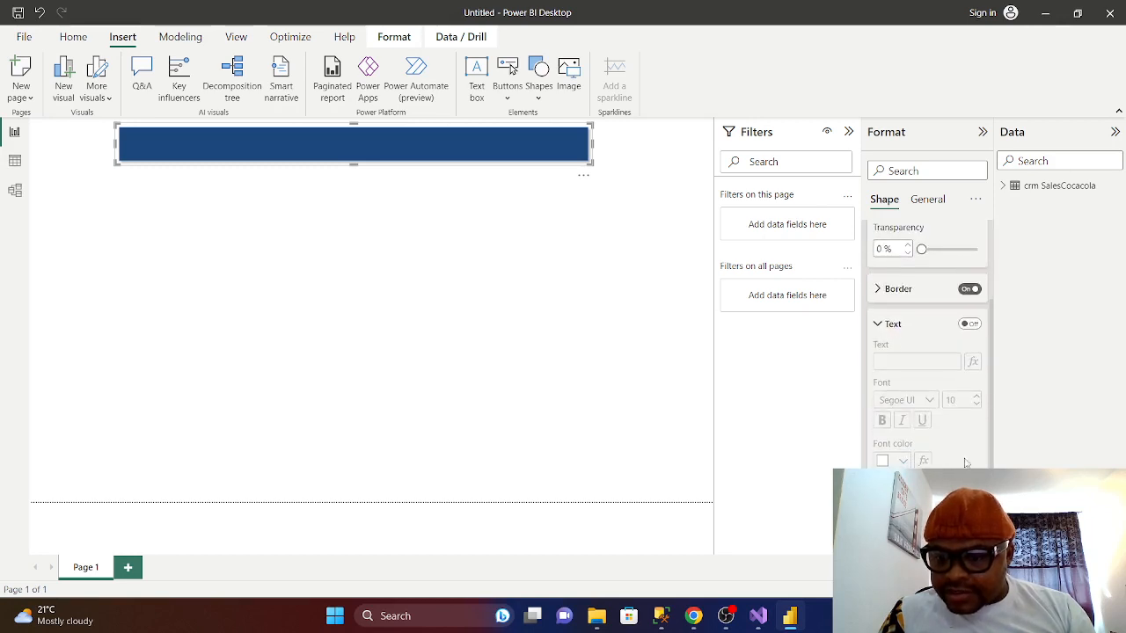
click(971, 324)
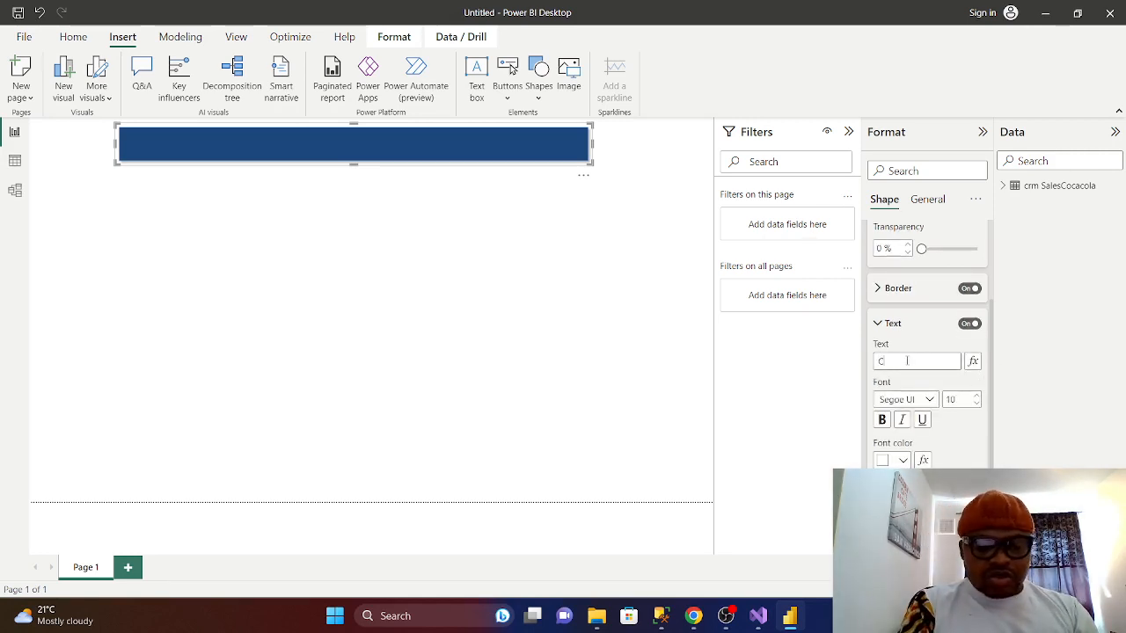
text(Coca Cola Sales)
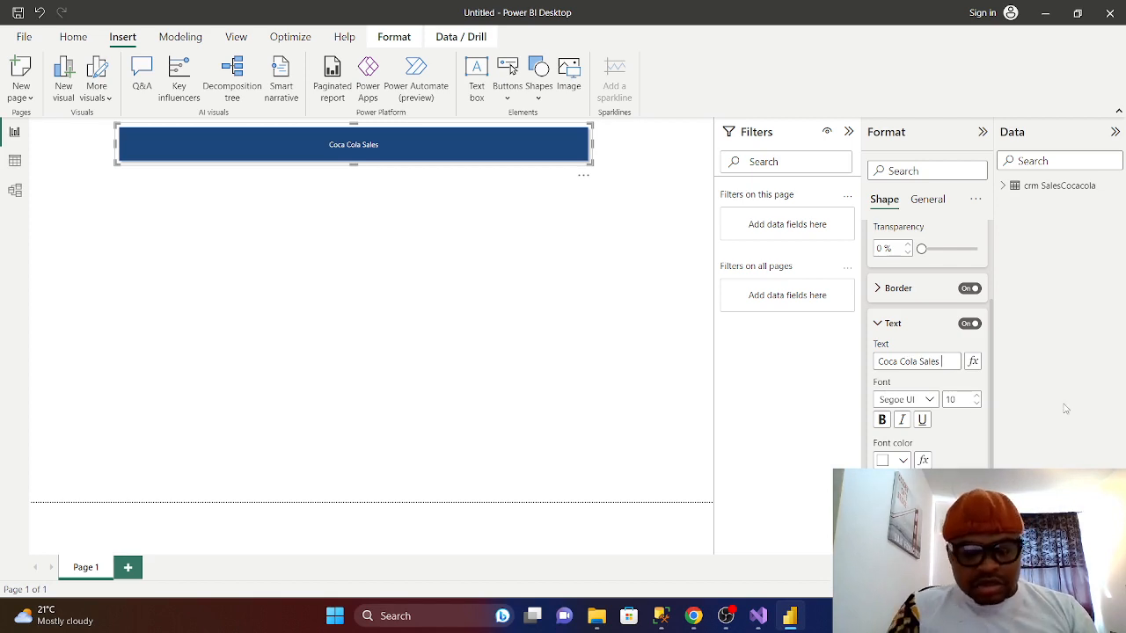
text(ash)
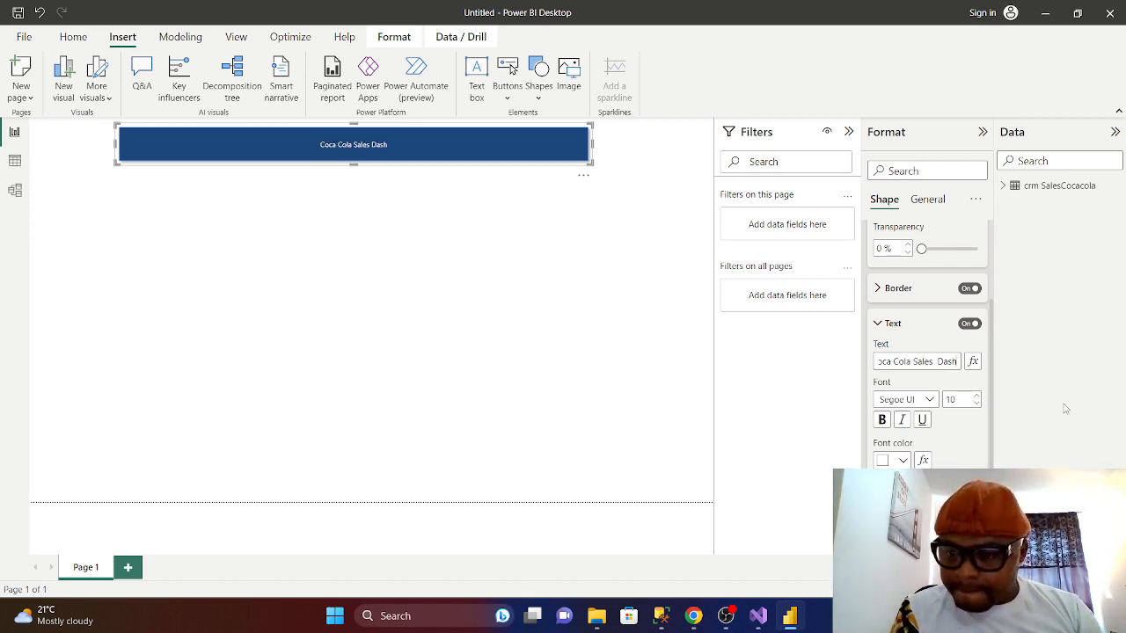
text(board)
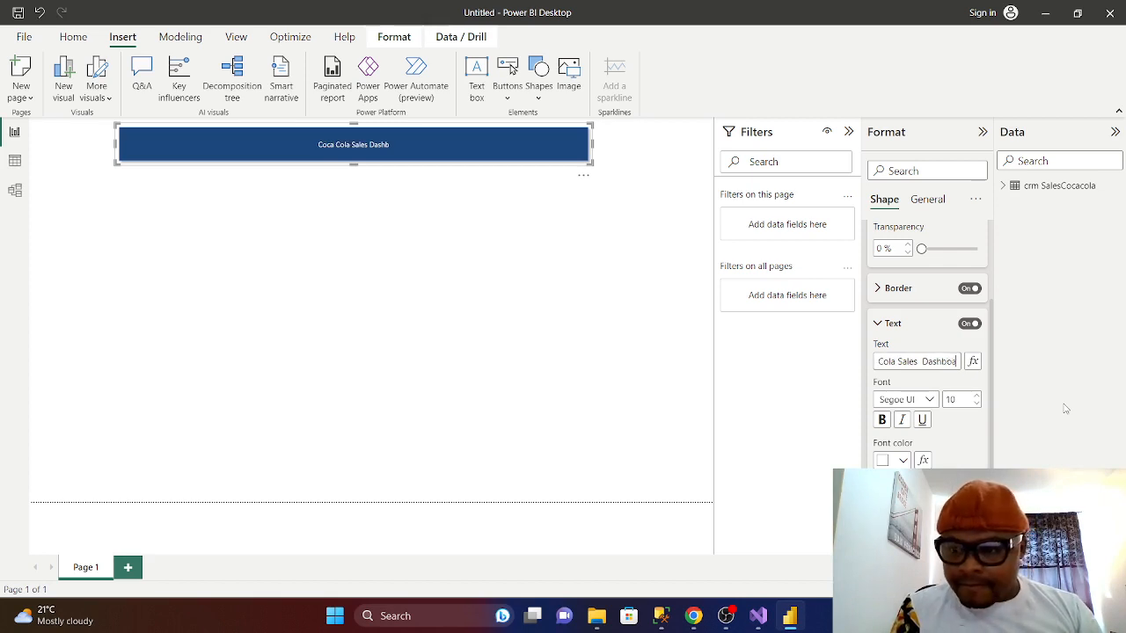
- Set the title font size to 30 and left-align the text
double_click(958, 399)
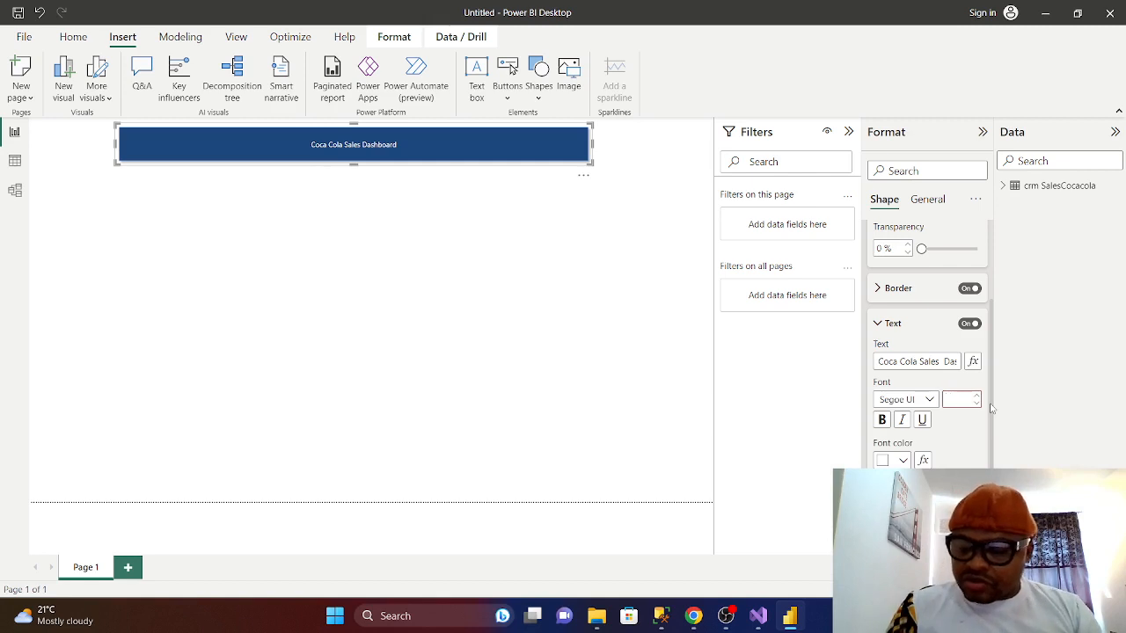
text(30)
key(Return)
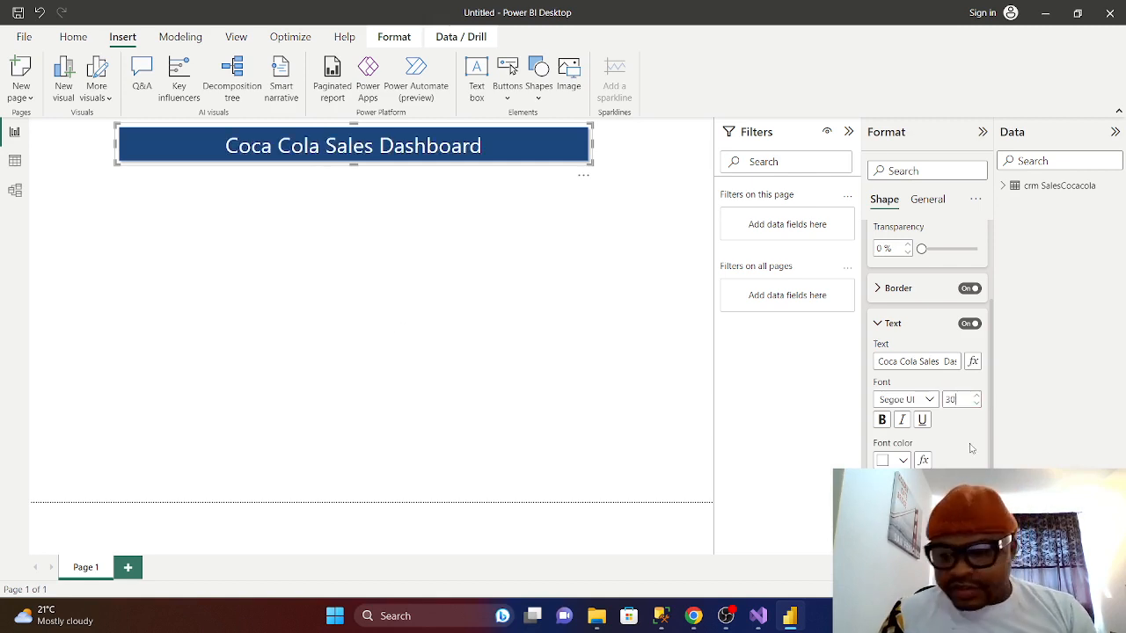
scroll(915, 370, down, 3)
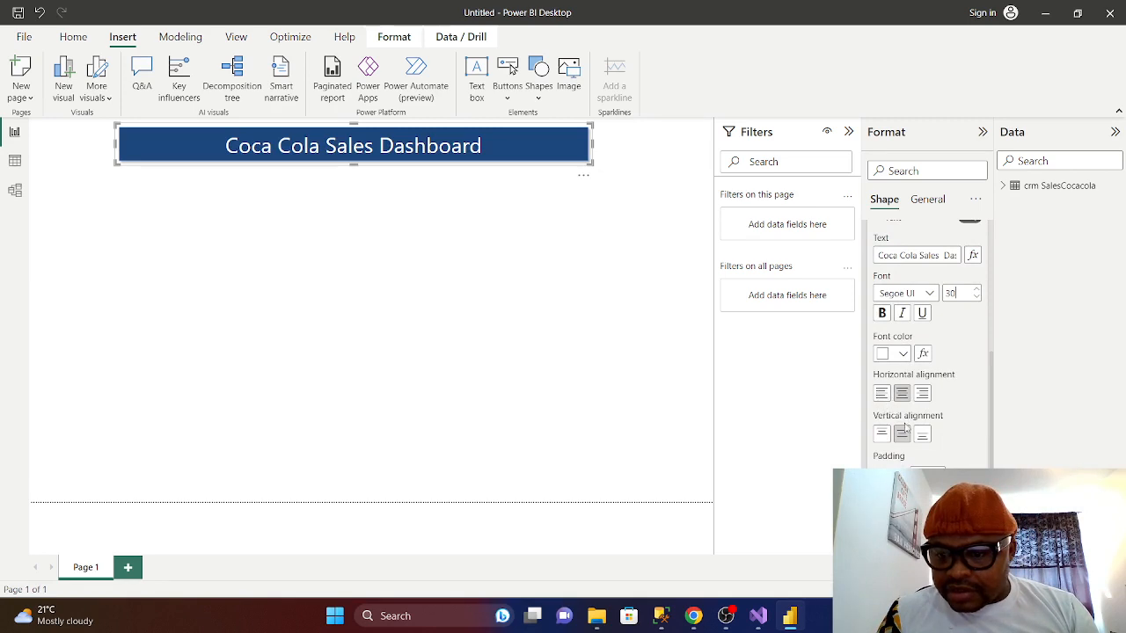
click(881, 393)
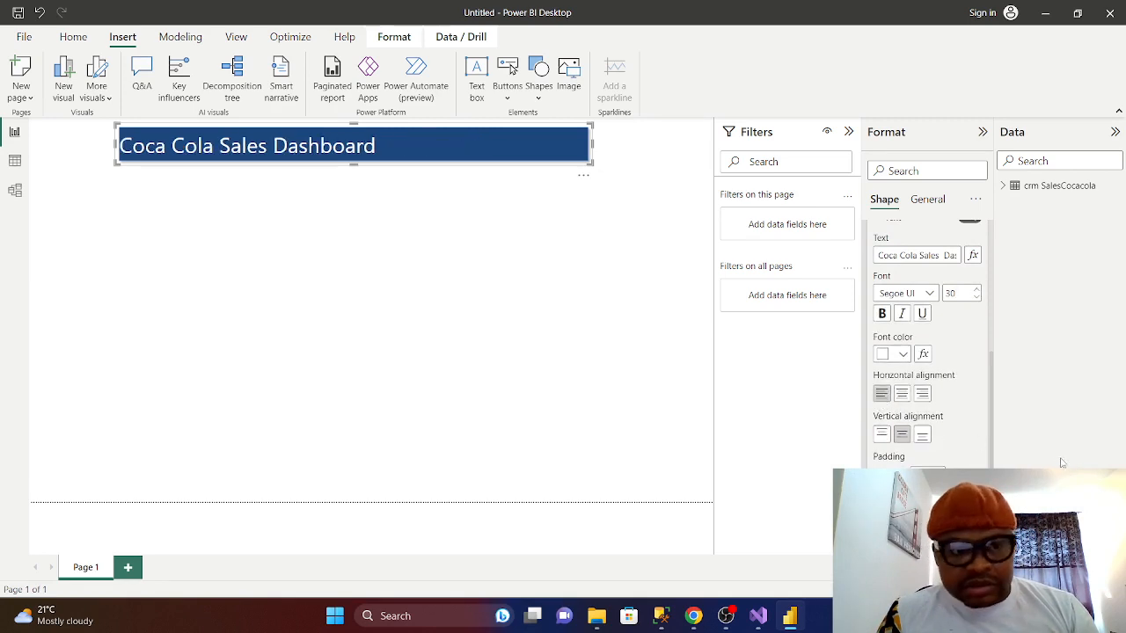
- Raise the title's left padding to 15 px and turn off the banner's border
scroll(924, 352, down, 3)
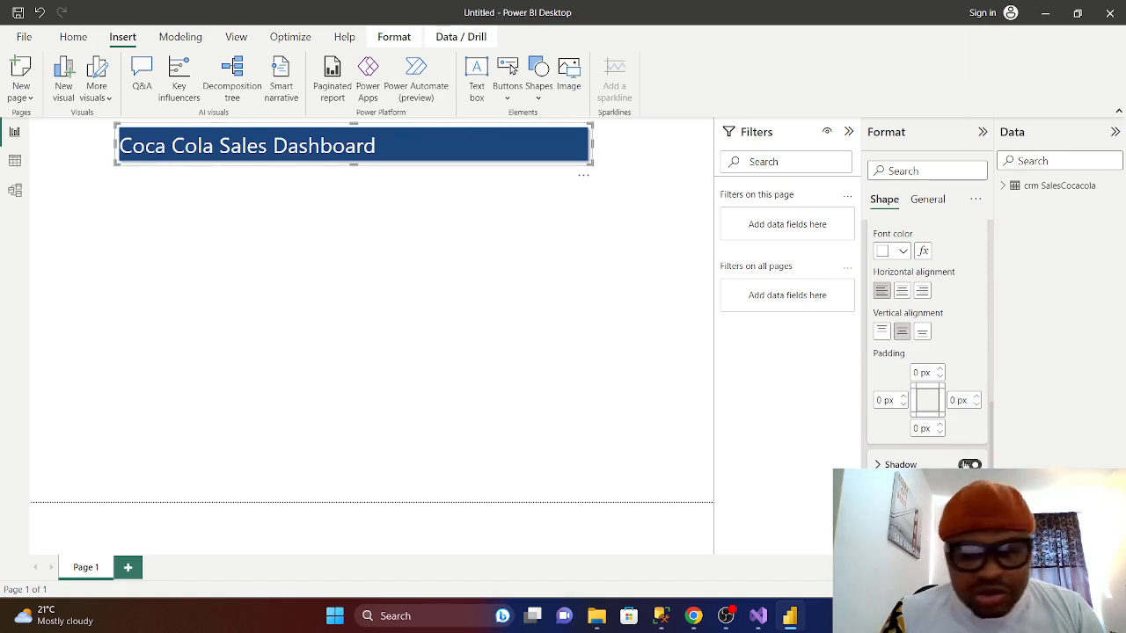
click(904, 397)
click(904, 397)
click(904, 397)
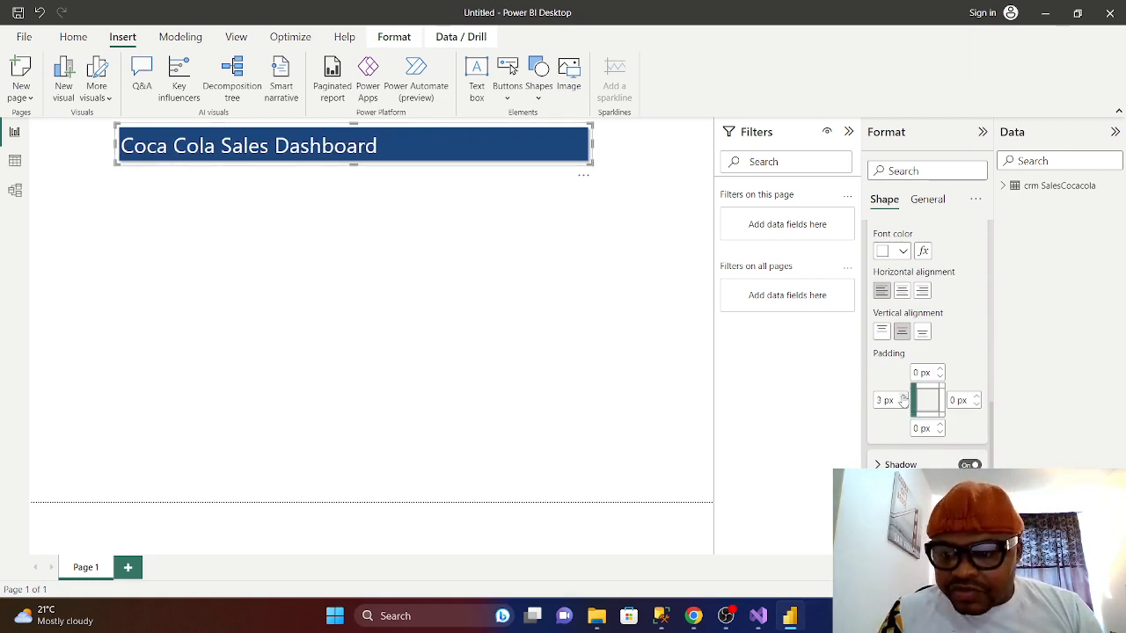
click(903, 398)
click(903, 398)
click(903, 398)
click(904, 397)
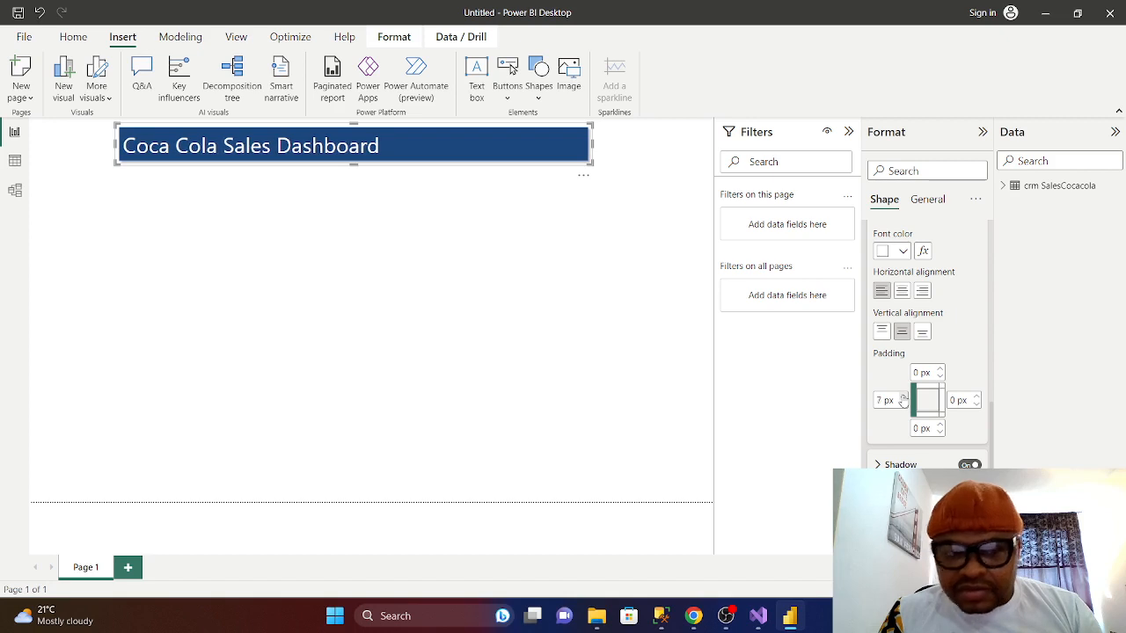
click(903, 397)
click(904, 398)
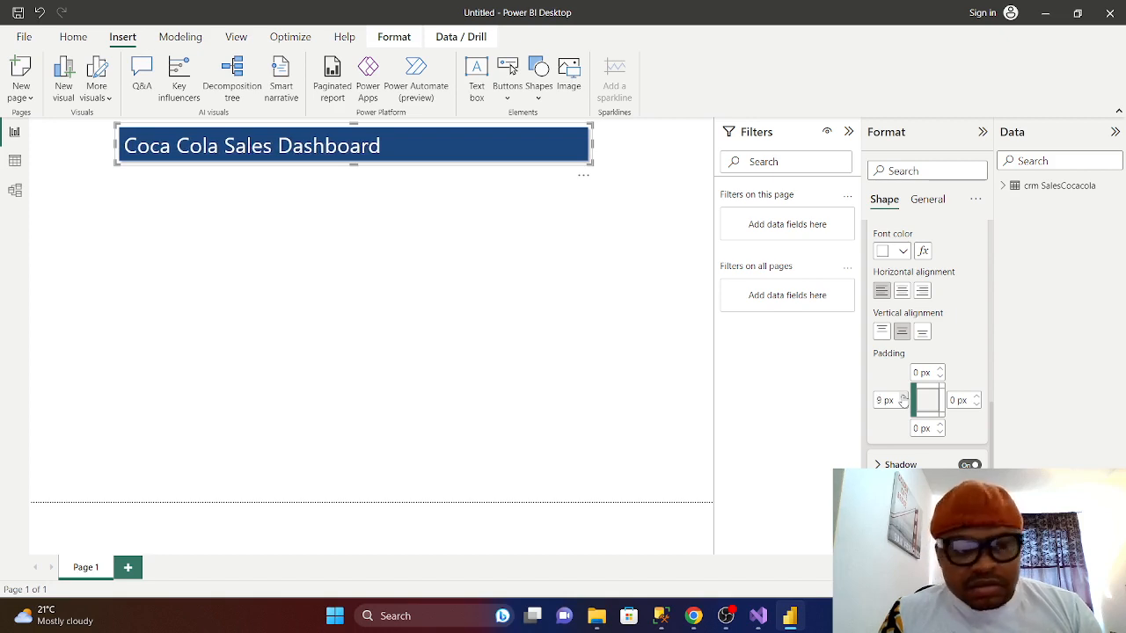
click(903, 398)
click(904, 398)
click(903, 398)
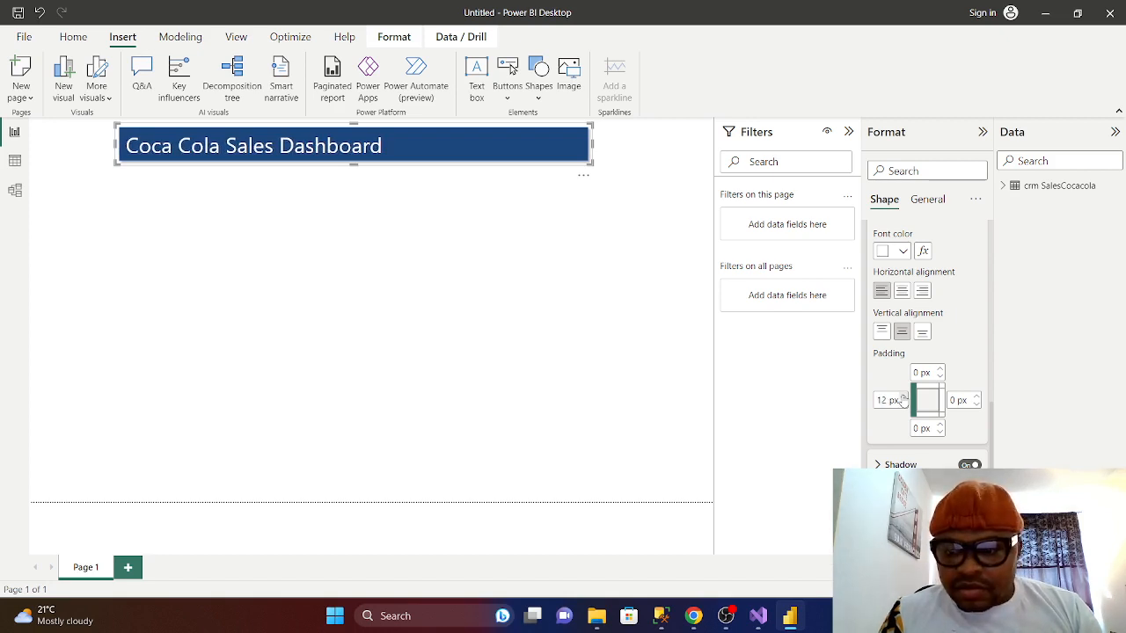
click(903, 397)
click(904, 398)
click(903, 398)
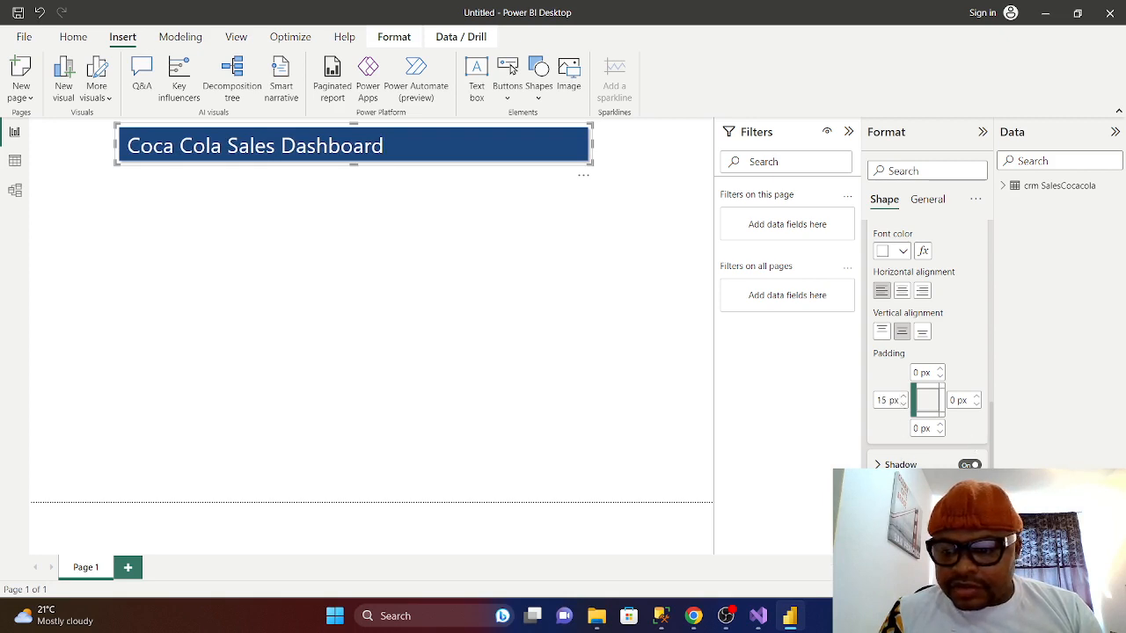
scroll(930, 413, up, 10)
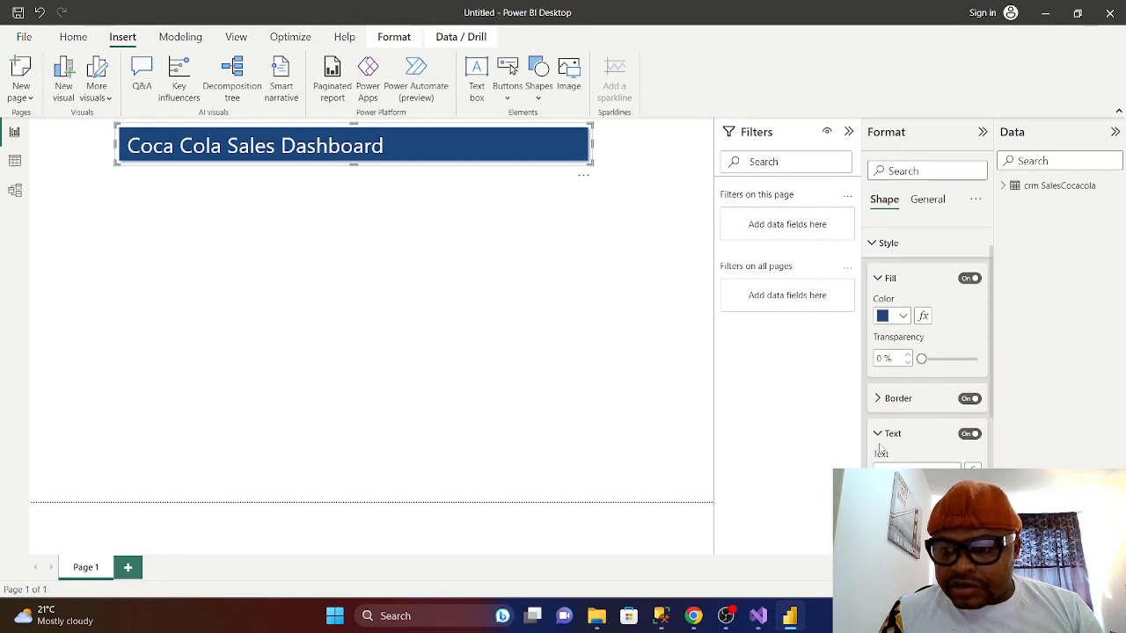
click(881, 436)
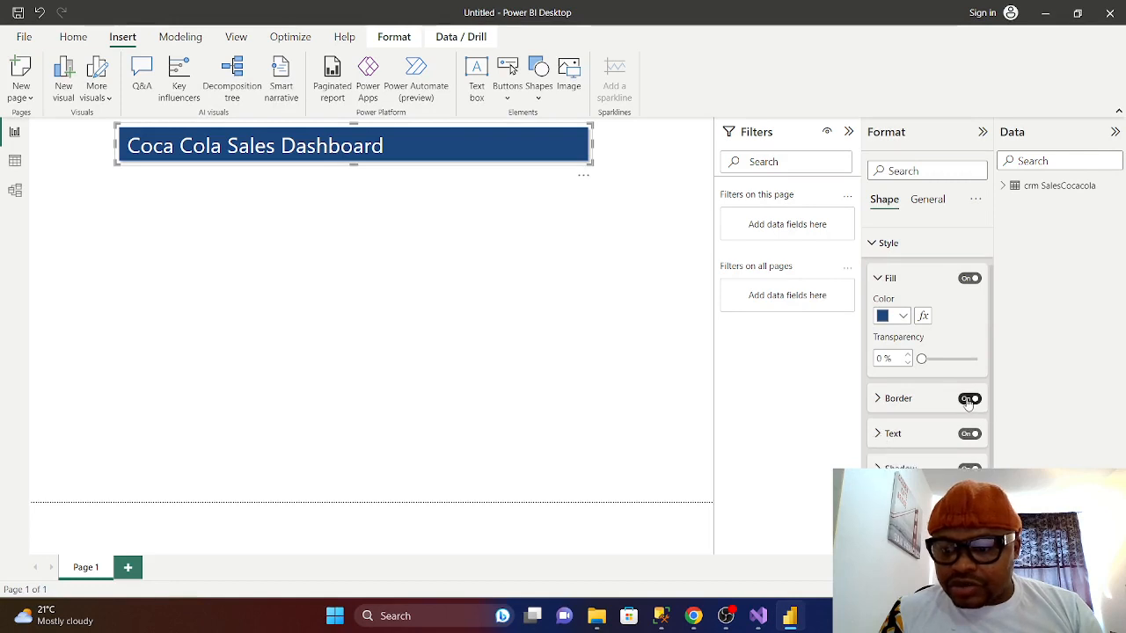
click(968, 400)
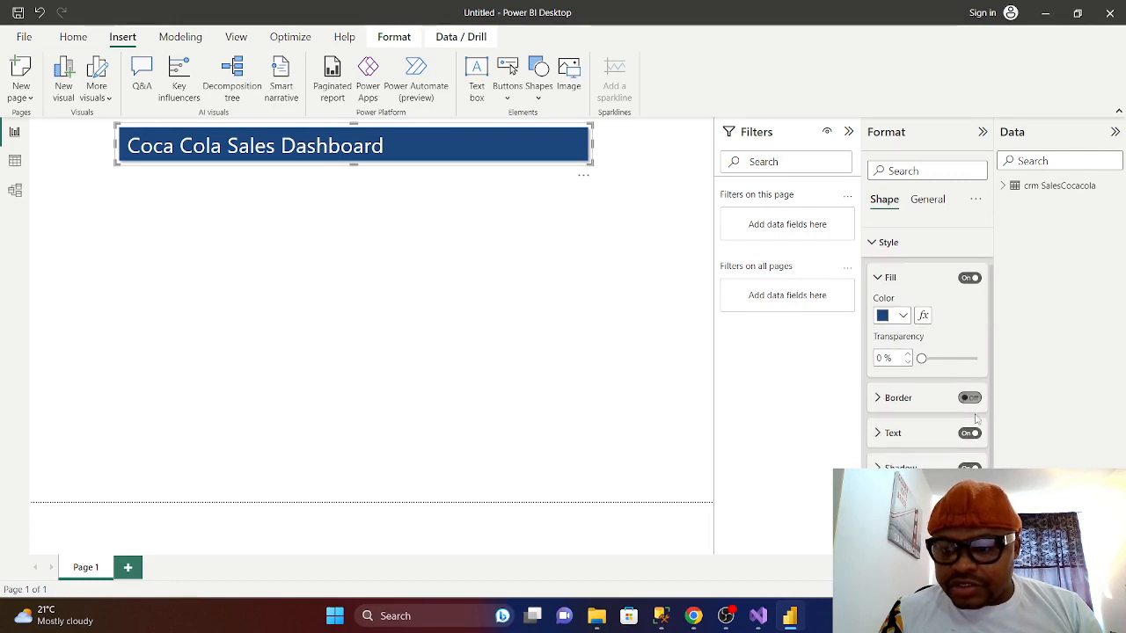
- Paste a copy of the title banner, move it to the lower left and make it narrower
click(388, 256)
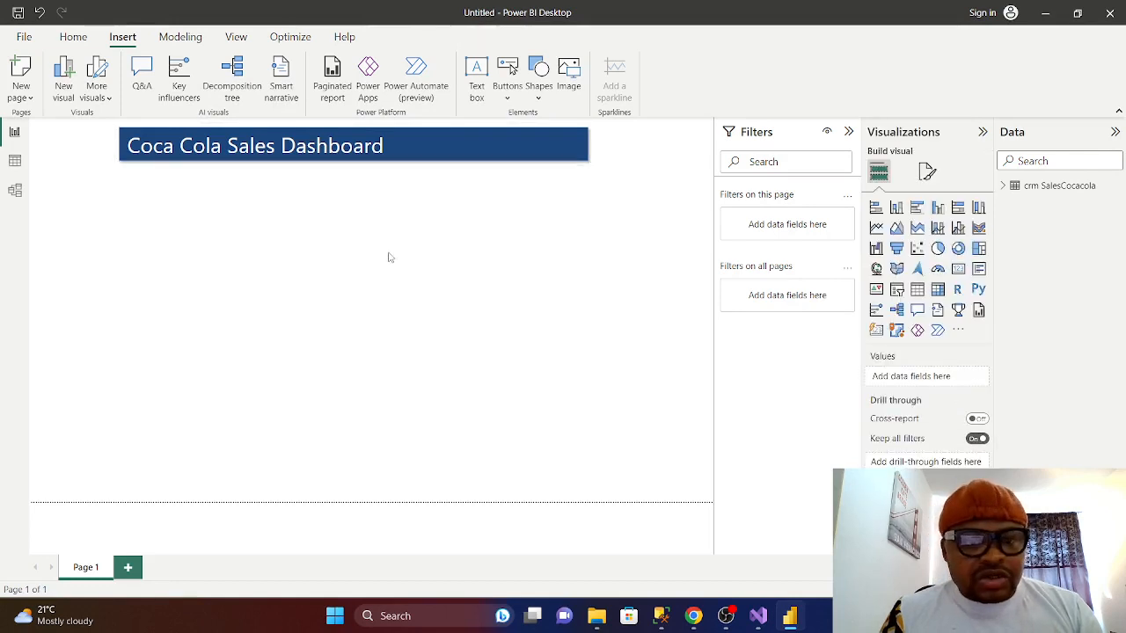
click(413, 148)
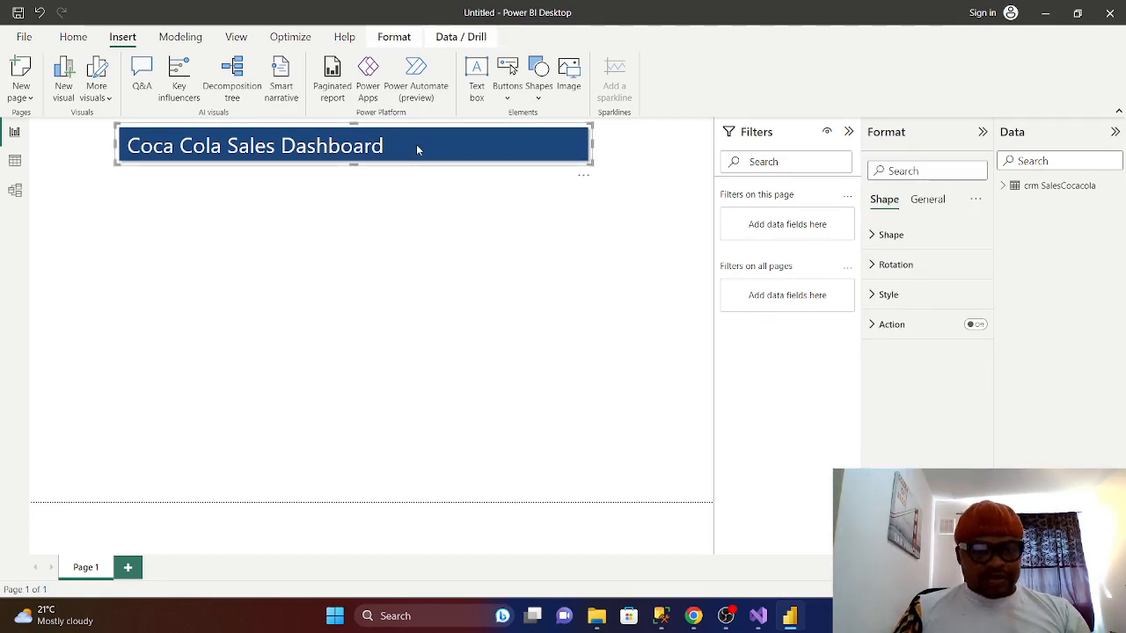
right_click(416, 148)
click(347, 148)
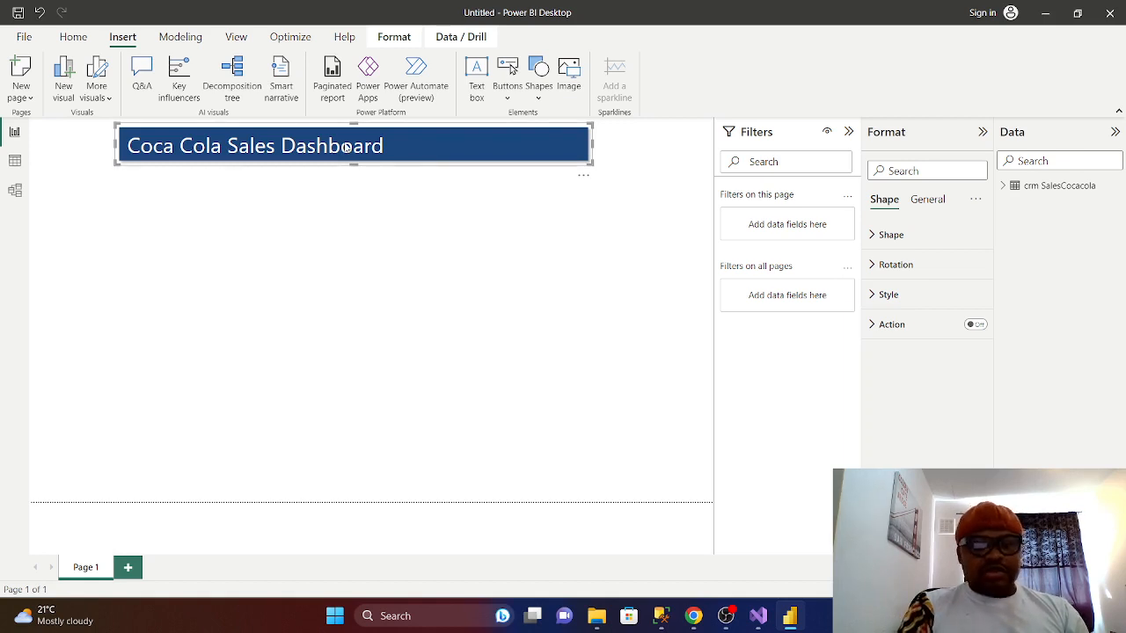
click(205, 230)
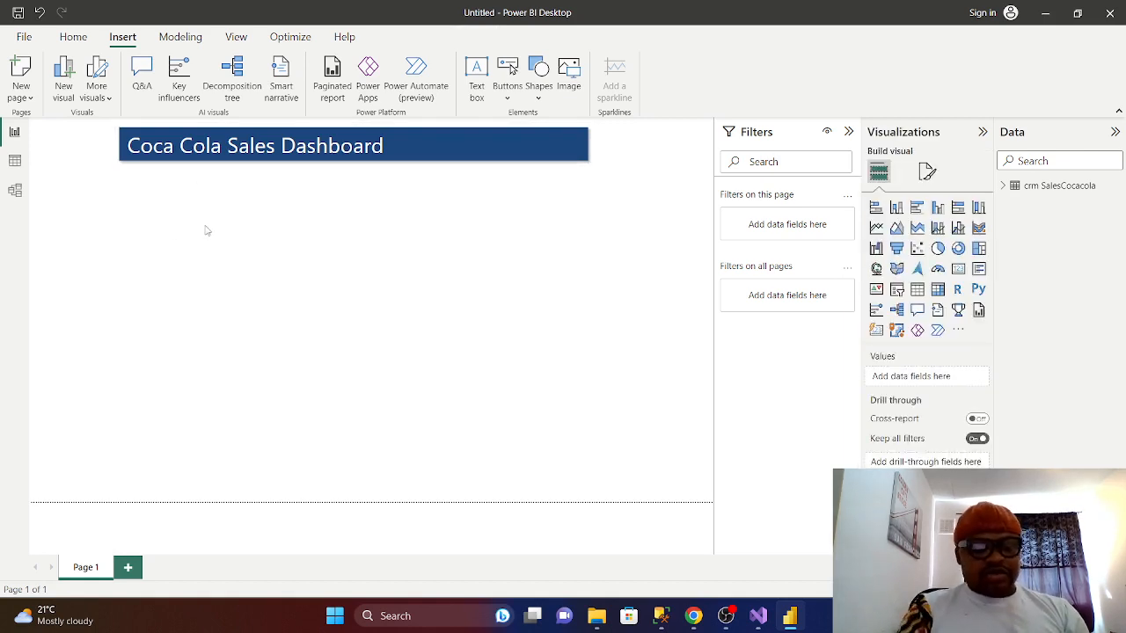
key(ctrl+z)
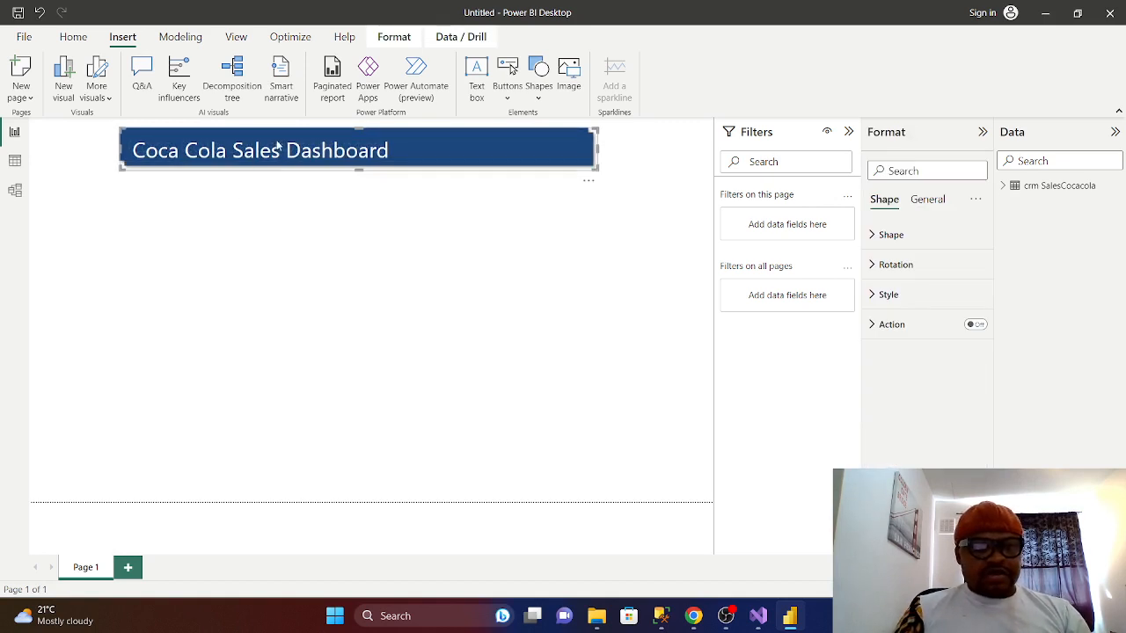
drag(277, 148, 196, 323)
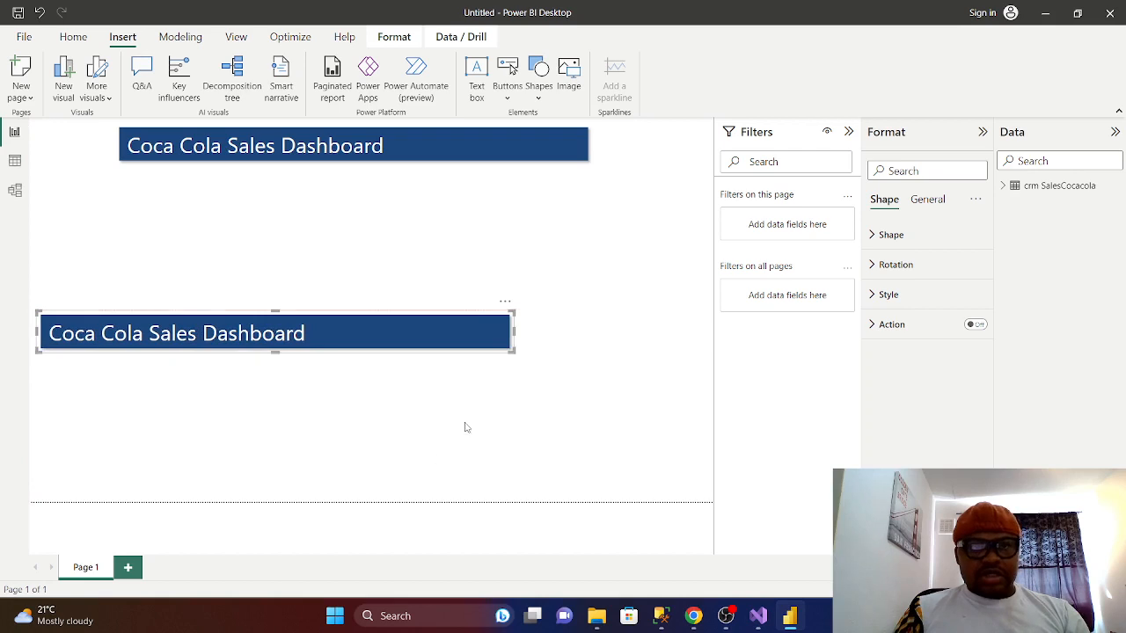
drag(516, 331, 372, 331)
- Paste a third banner copy and line it up beside the lower-left banner at similar width
click(469, 293)
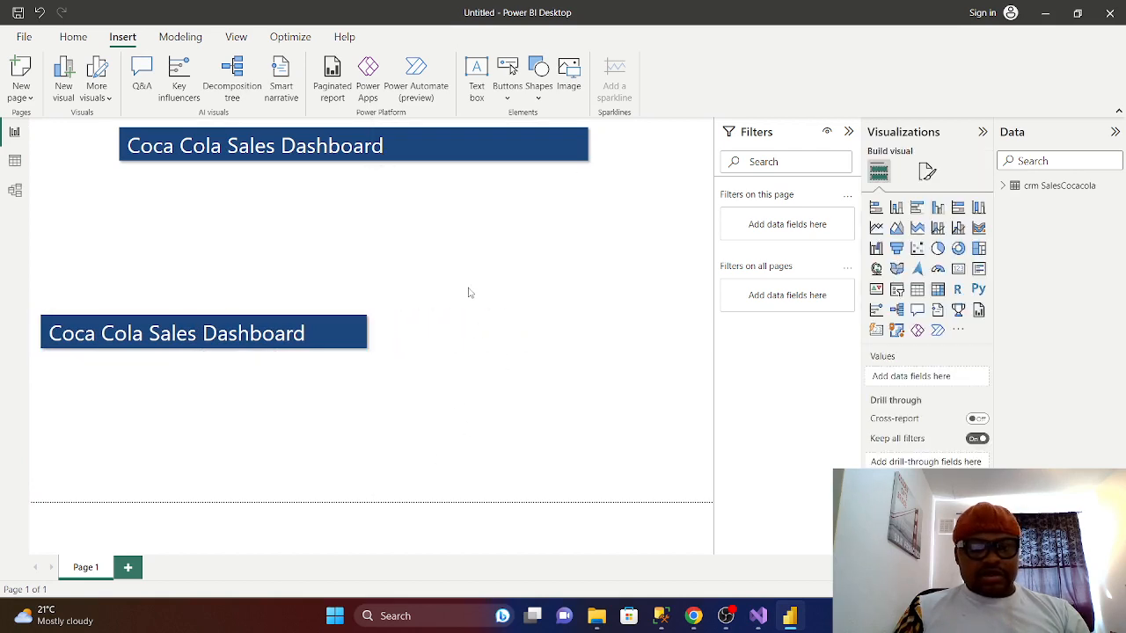
key(ctrl+v)
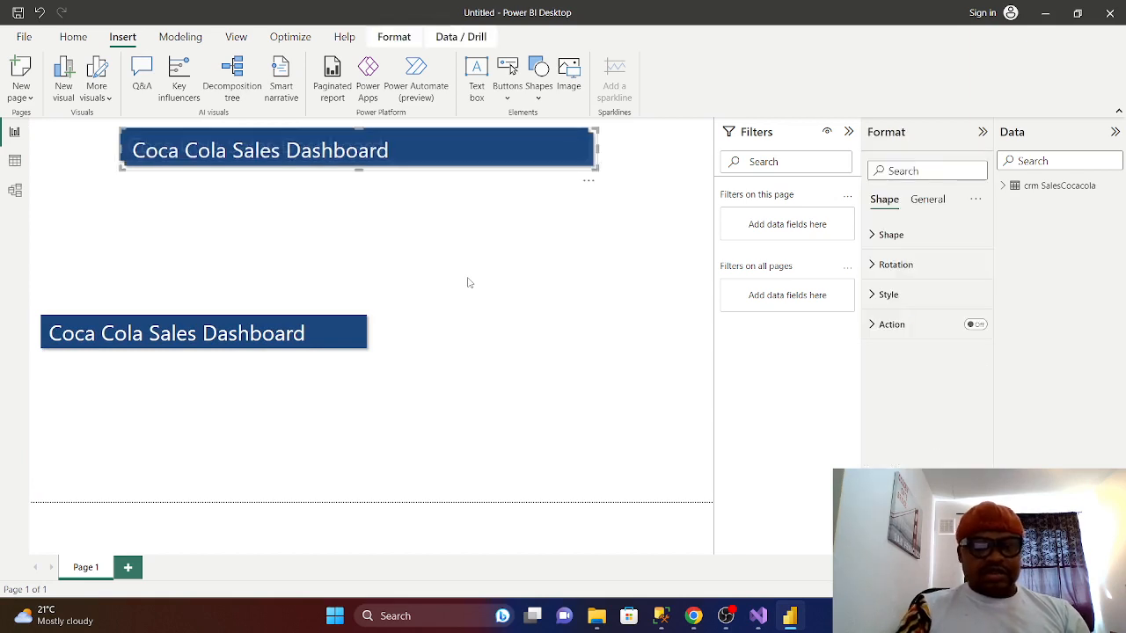
drag(412, 148, 566, 333)
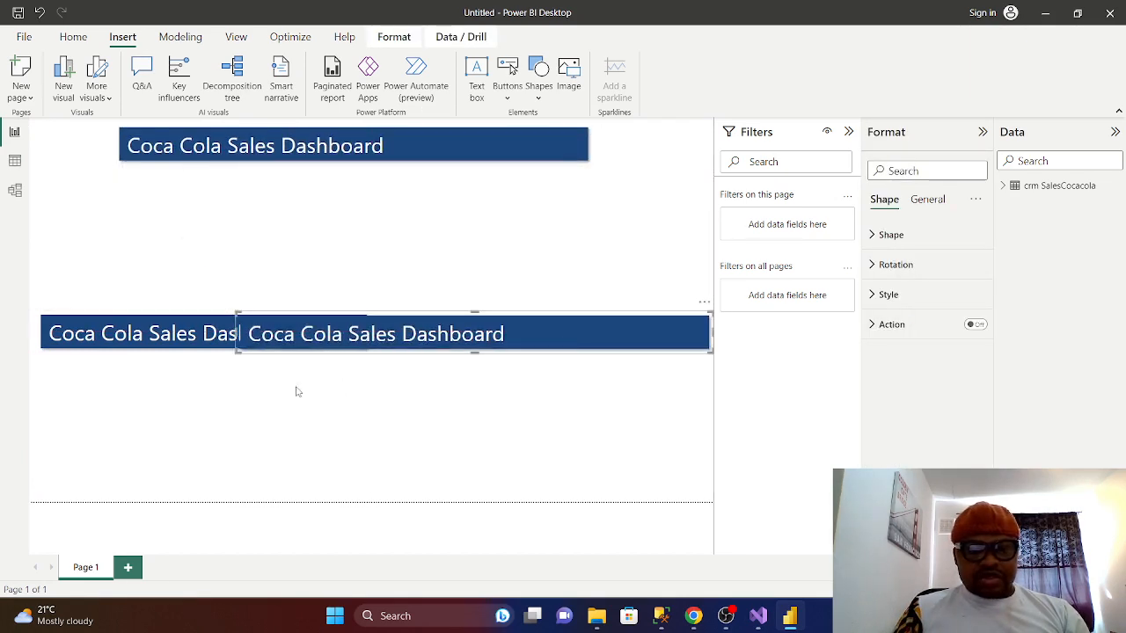
drag(238, 335, 384, 331)
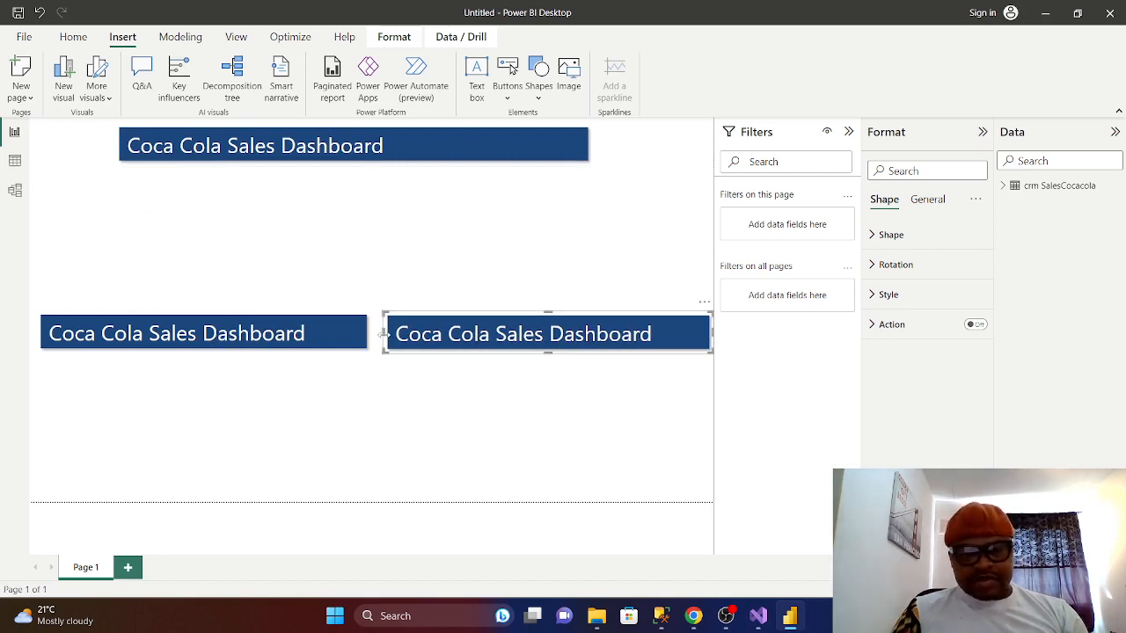
drag(384, 334, 399, 334)
mouse_move(618, 338)
mouse_down()
mouse_move(605, 337)
mouse_move(615, 339)
mouse_up()
- Collapse the Filters pane and stretch the top title banner across the full page width
click(848, 132)
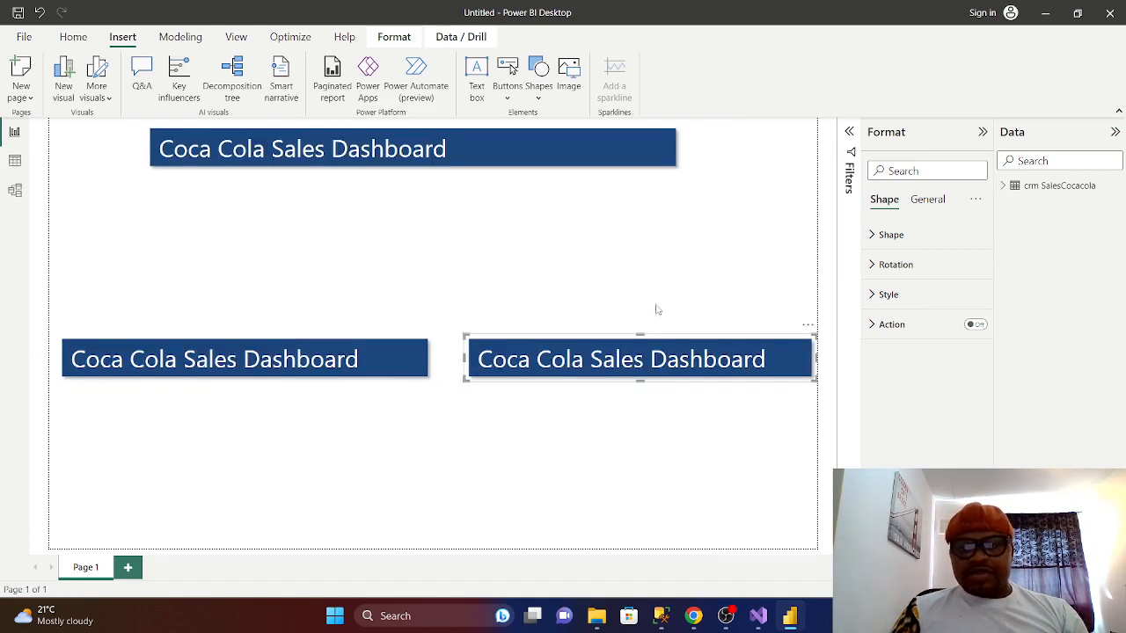
click(230, 154)
drag(236, 151, 150, 153)
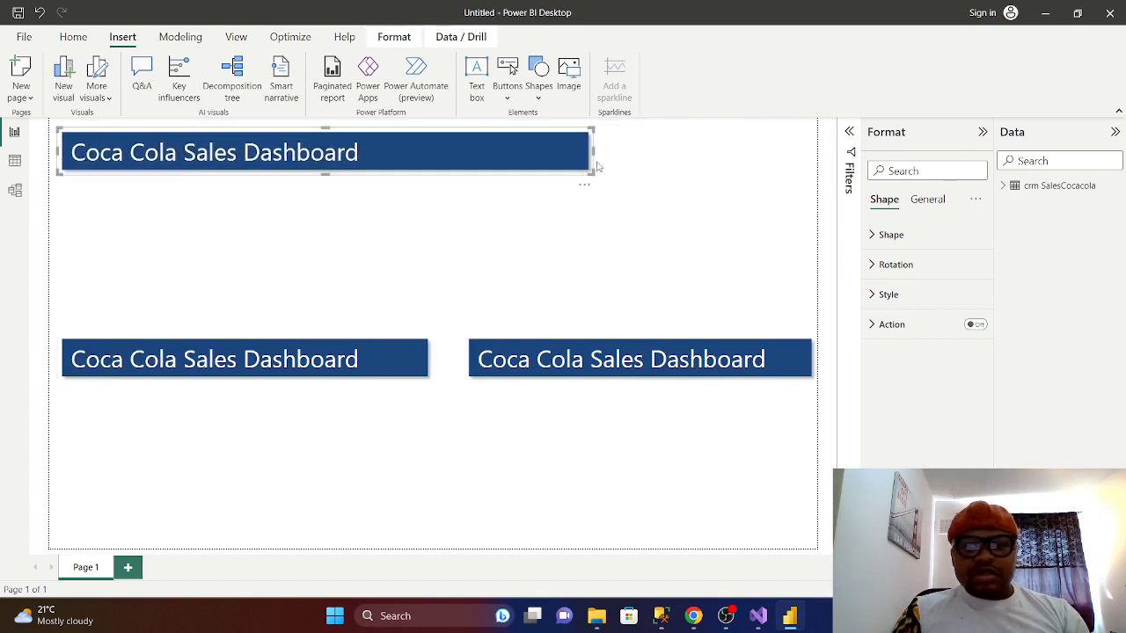
drag(594, 151, 434, 159)
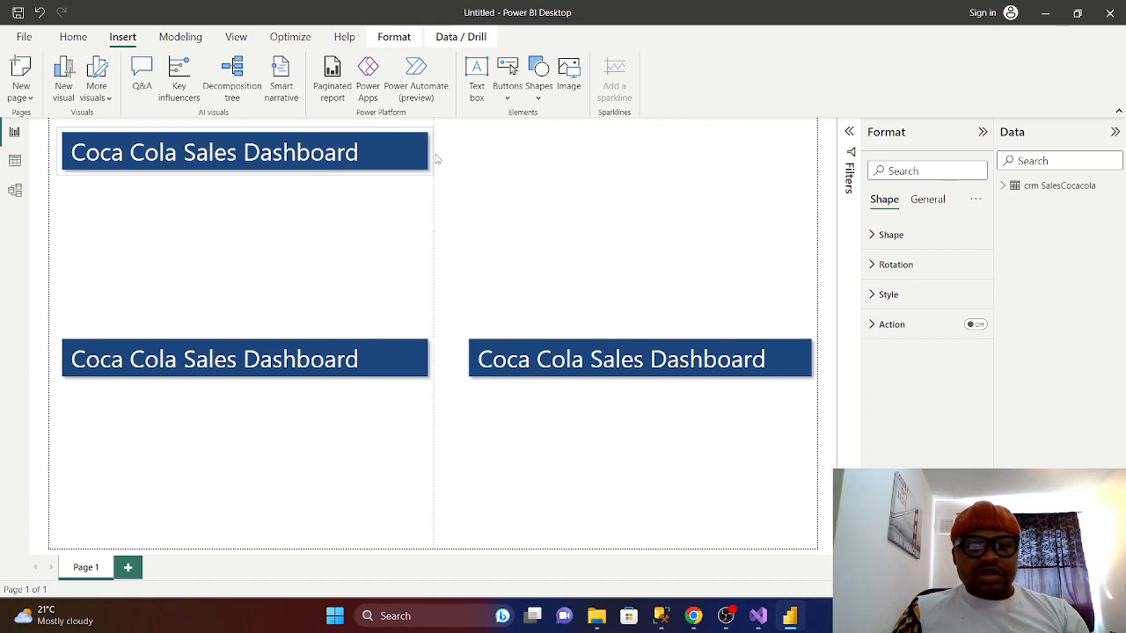
click(535, 236)
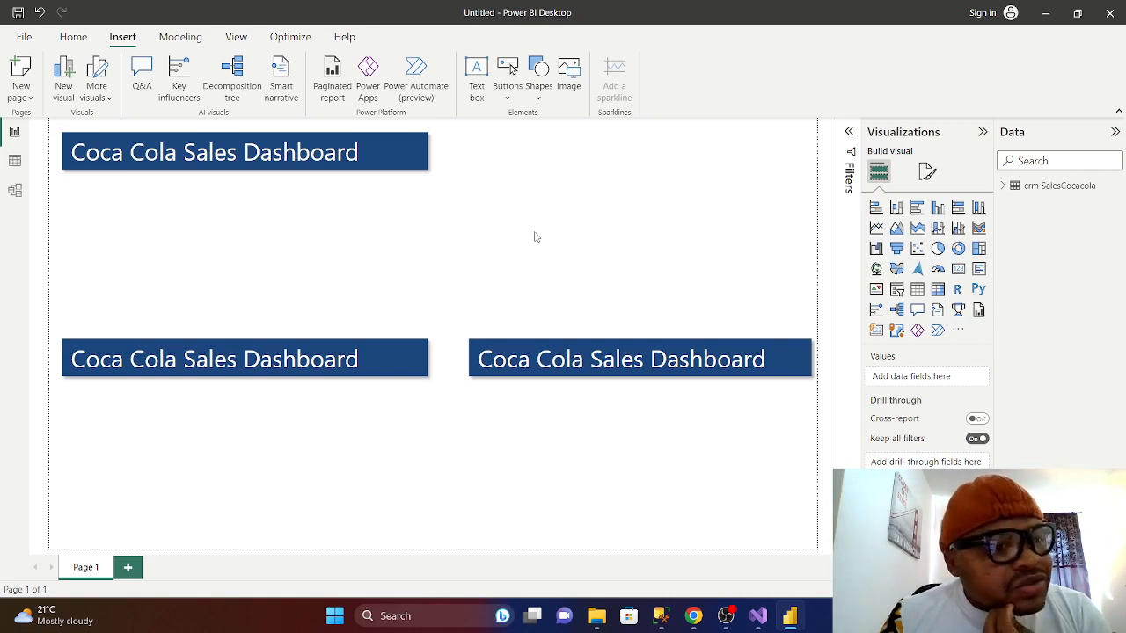
click(391, 144)
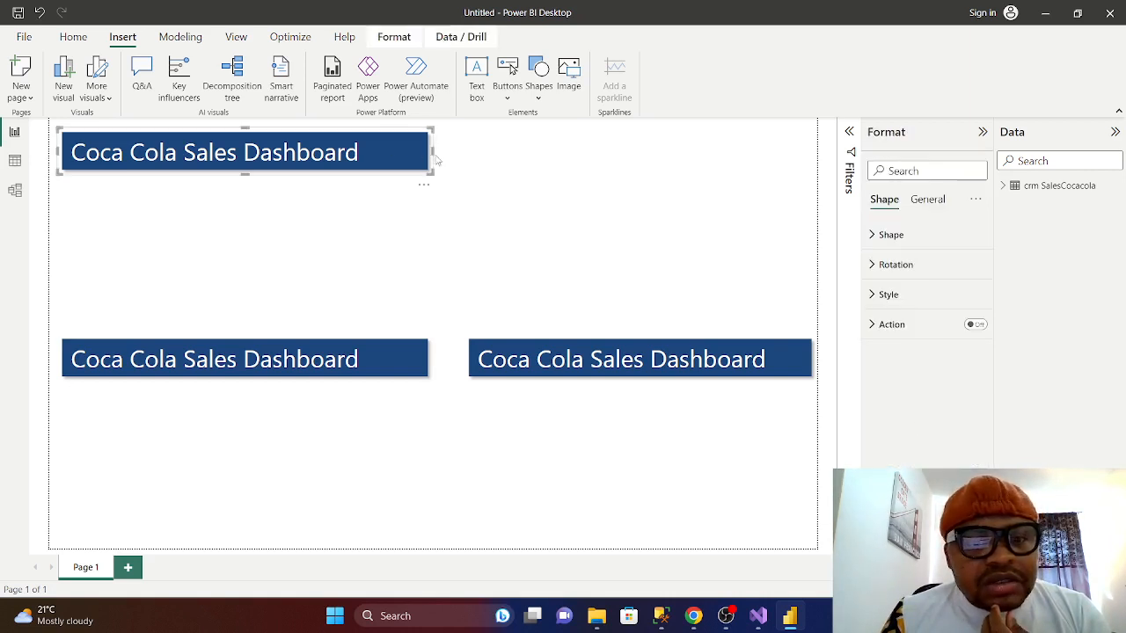
drag(433, 155, 814, 184)
click(668, 219)
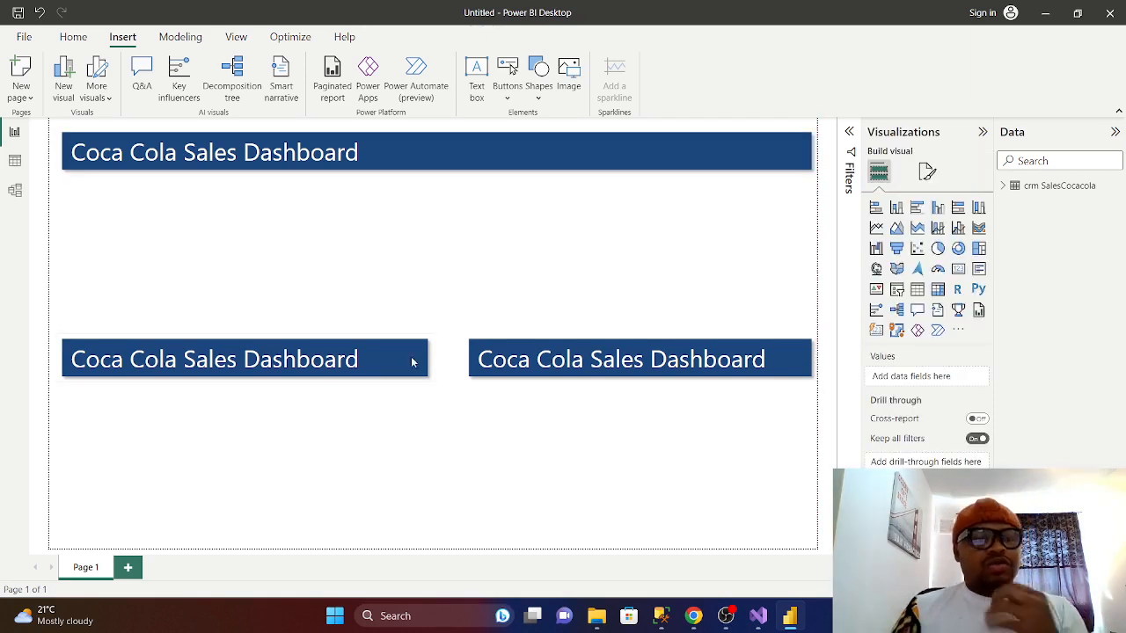
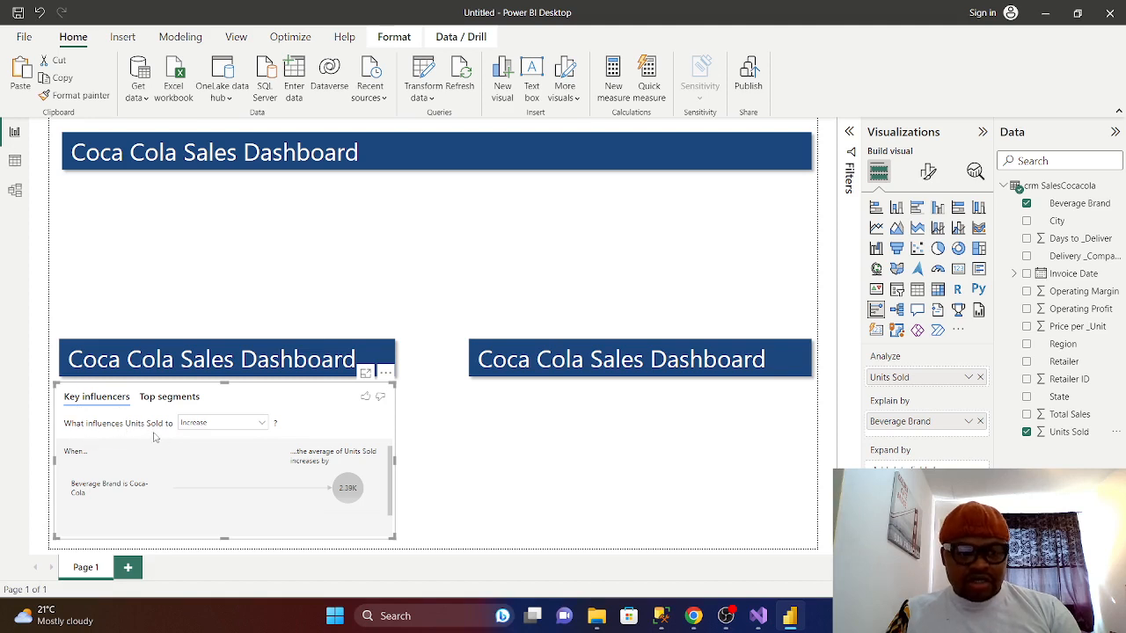
- Keep Increase as the direction and swap Units Sold for Total Sales in Key influencers
click(261, 426)
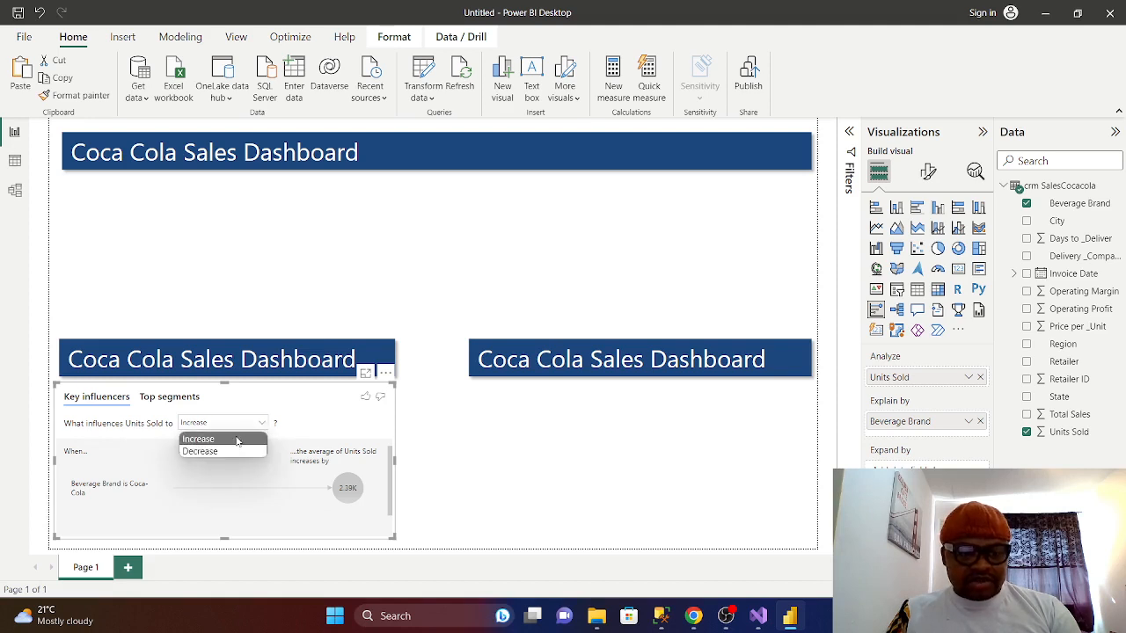
click(309, 438)
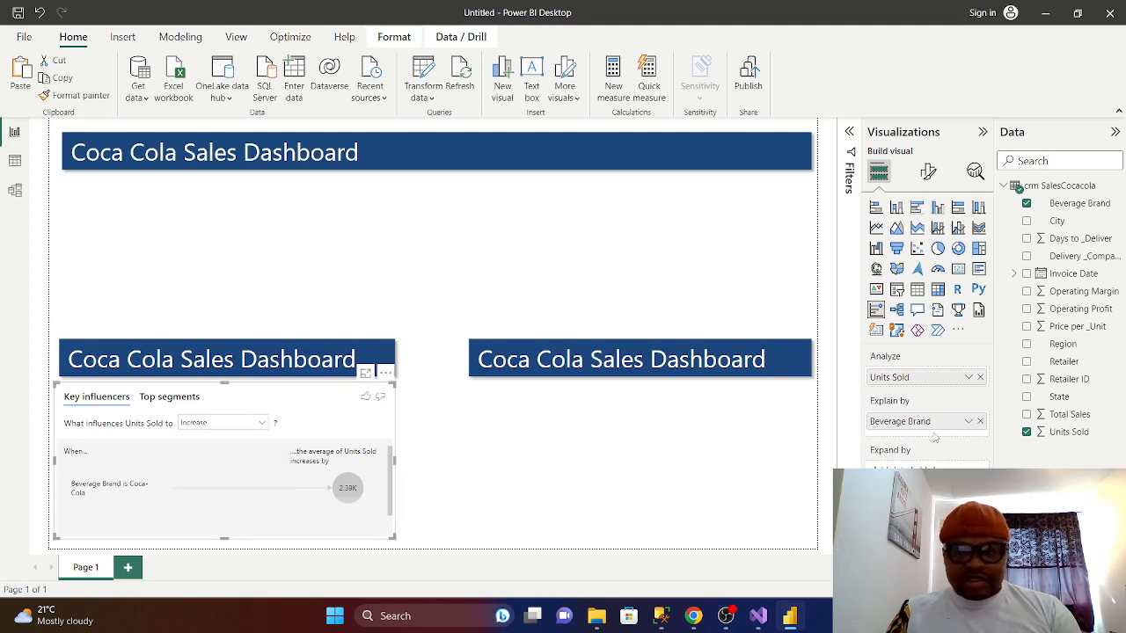
click(1027, 432)
click(1027, 415)
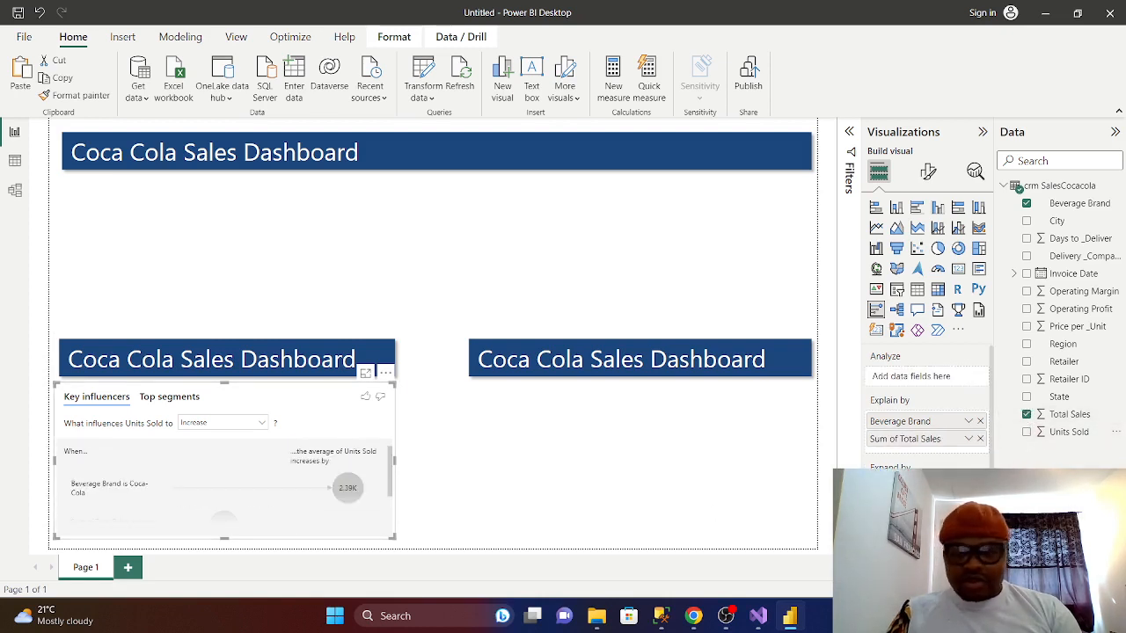
- Toggle Counts on and off in the Analysis settings, keeping the analysis type Categorical
click(928, 172)
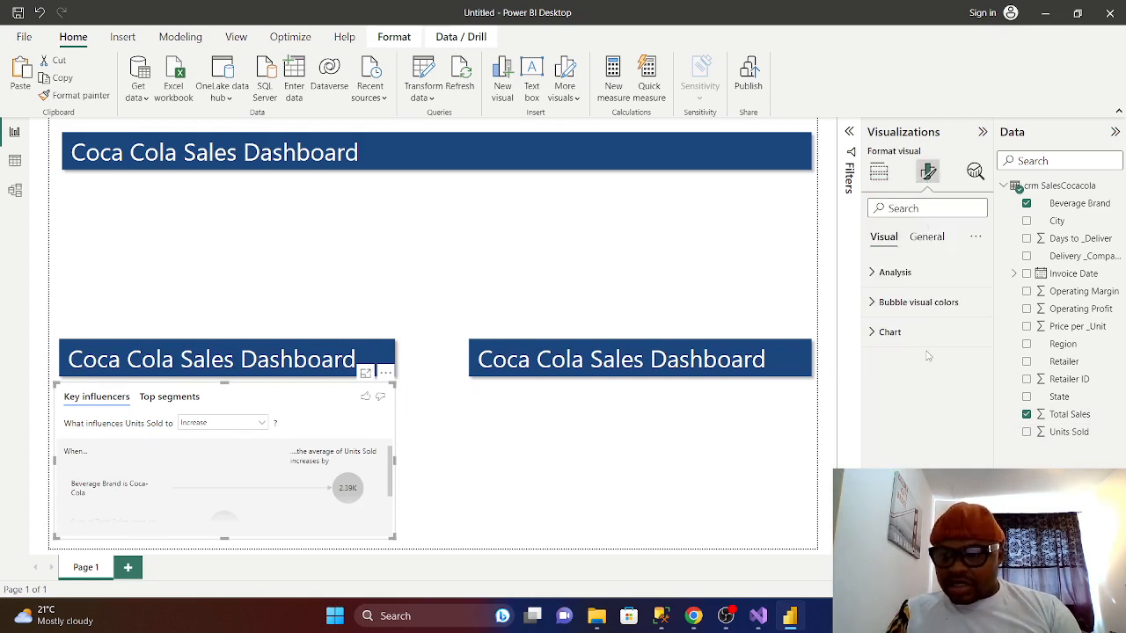
click(873, 275)
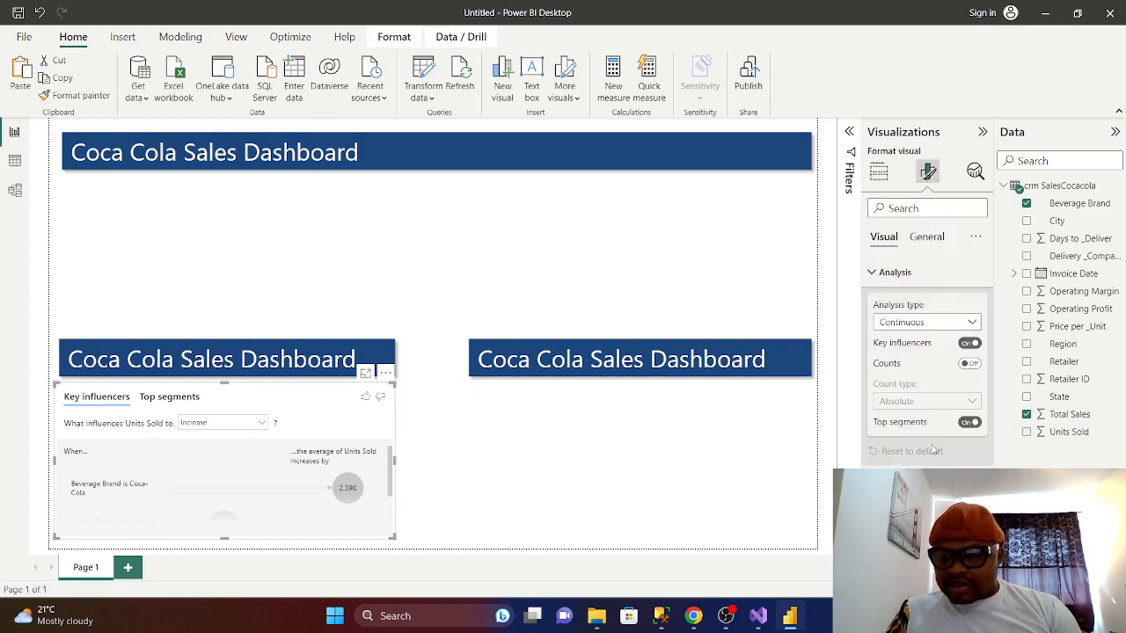
click(971, 364)
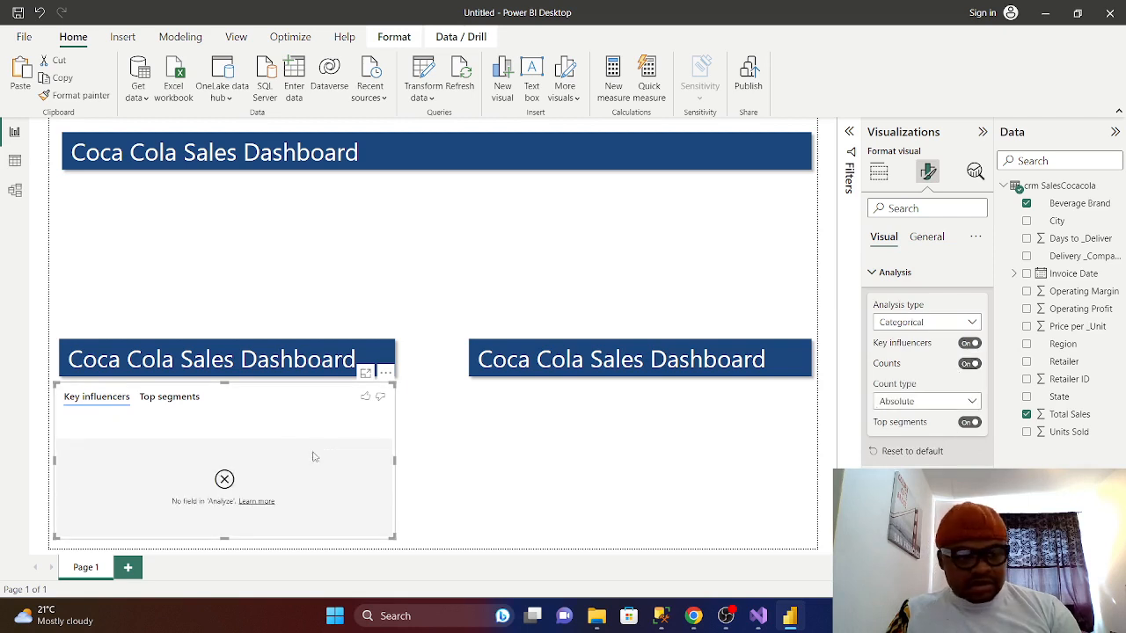
click(970, 363)
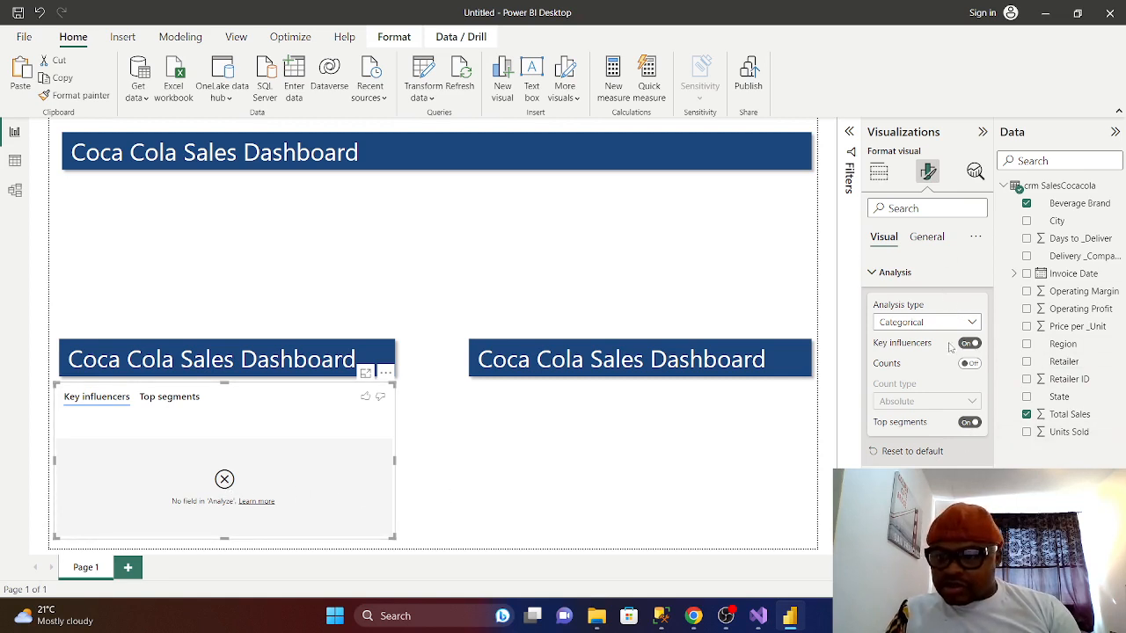
click(968, 366)
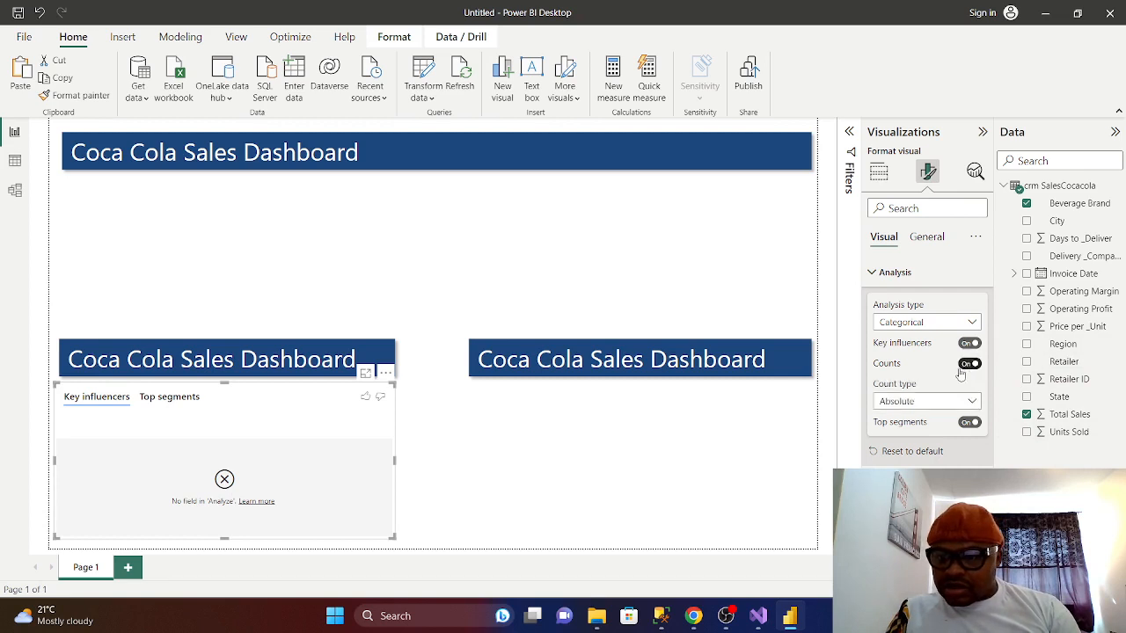
click(965, 368)
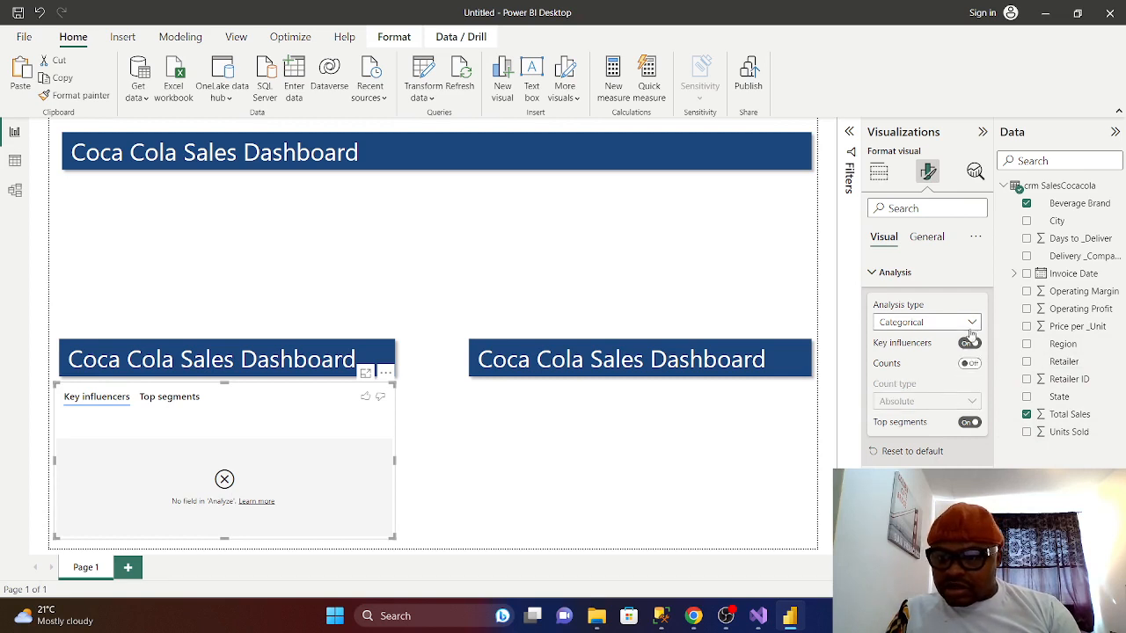
click(972, 324)
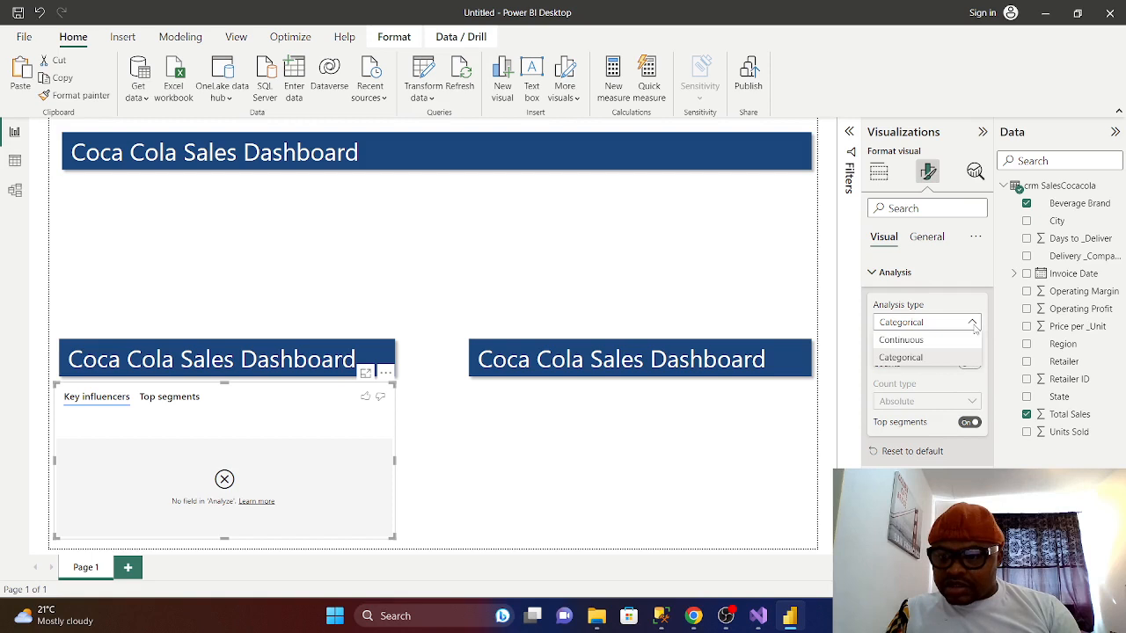
click(972, 324)
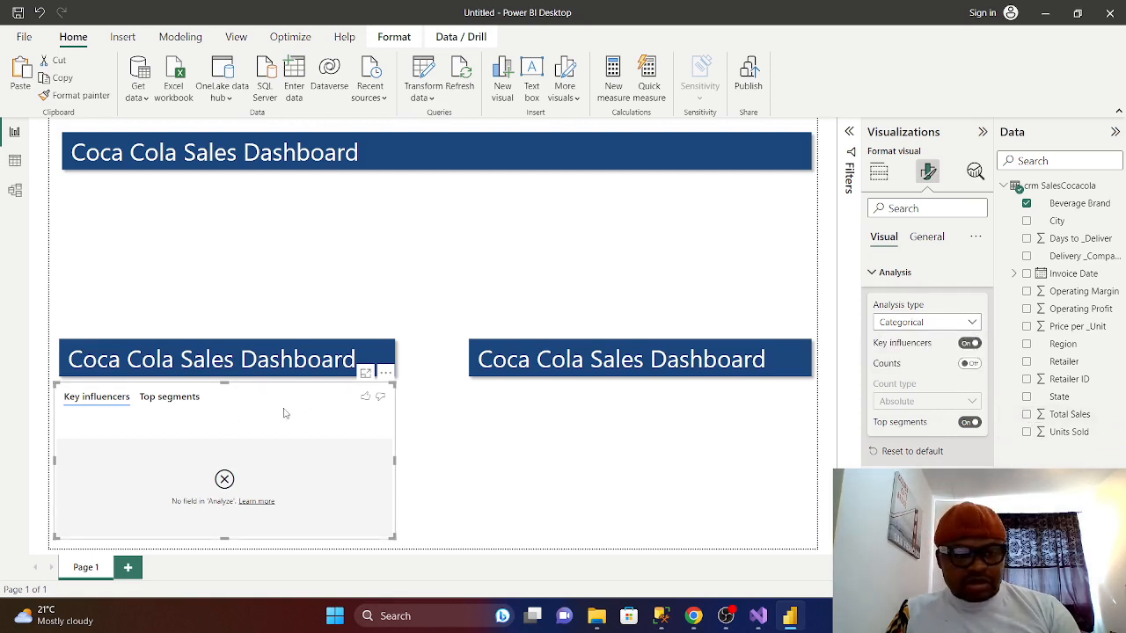
- Delete the Key influencers visual, undo a trial replacement, then delete it for good
key(Delete)
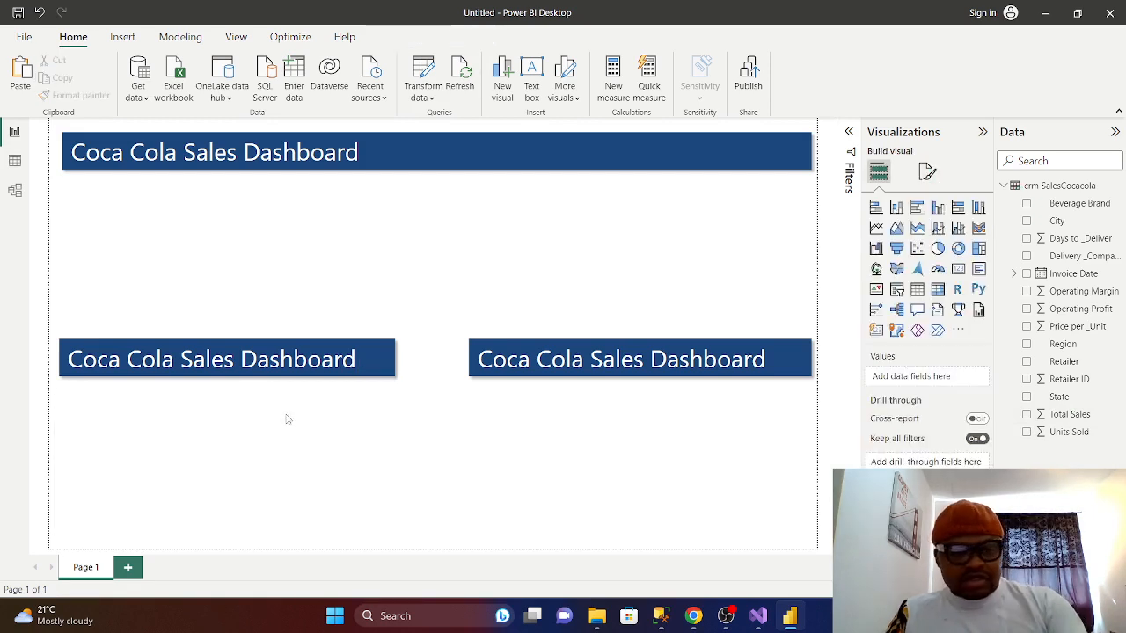
click(876, 310)
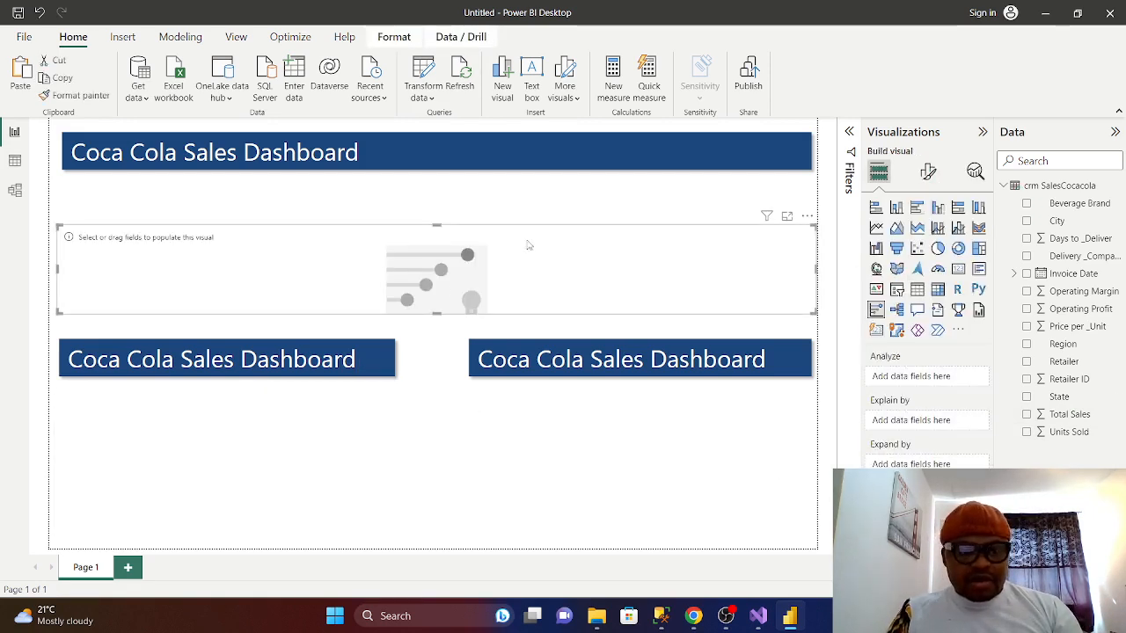
mouse_move(528, 245)
mouse_down()
mouse_move(518, 465)
mouse_move(537, 256)
mouse_up()
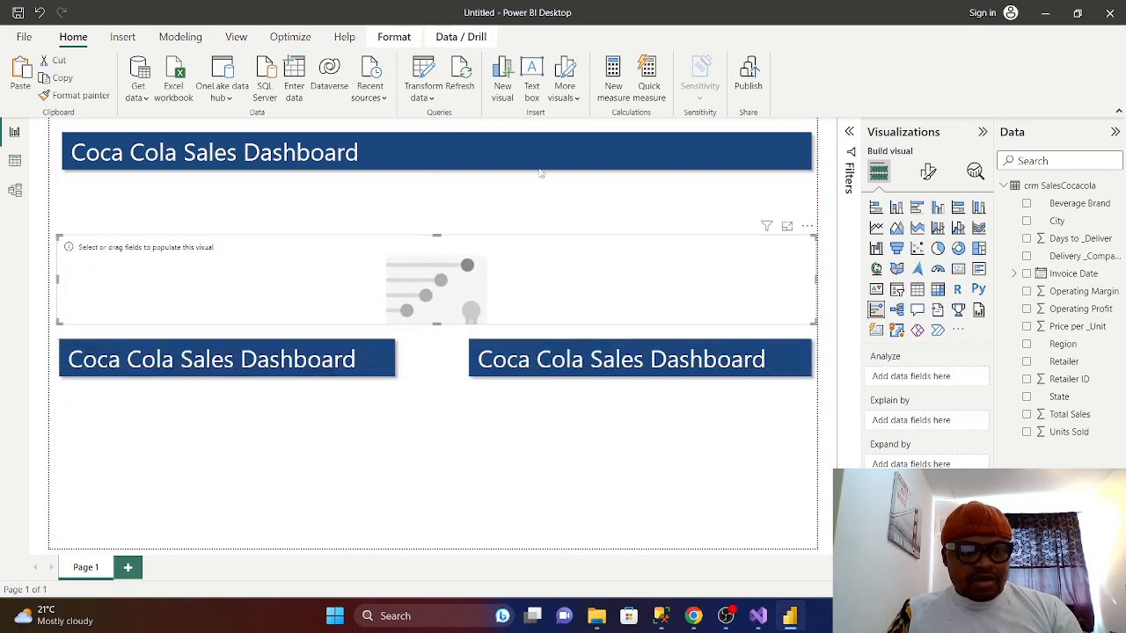
click(38, 12)
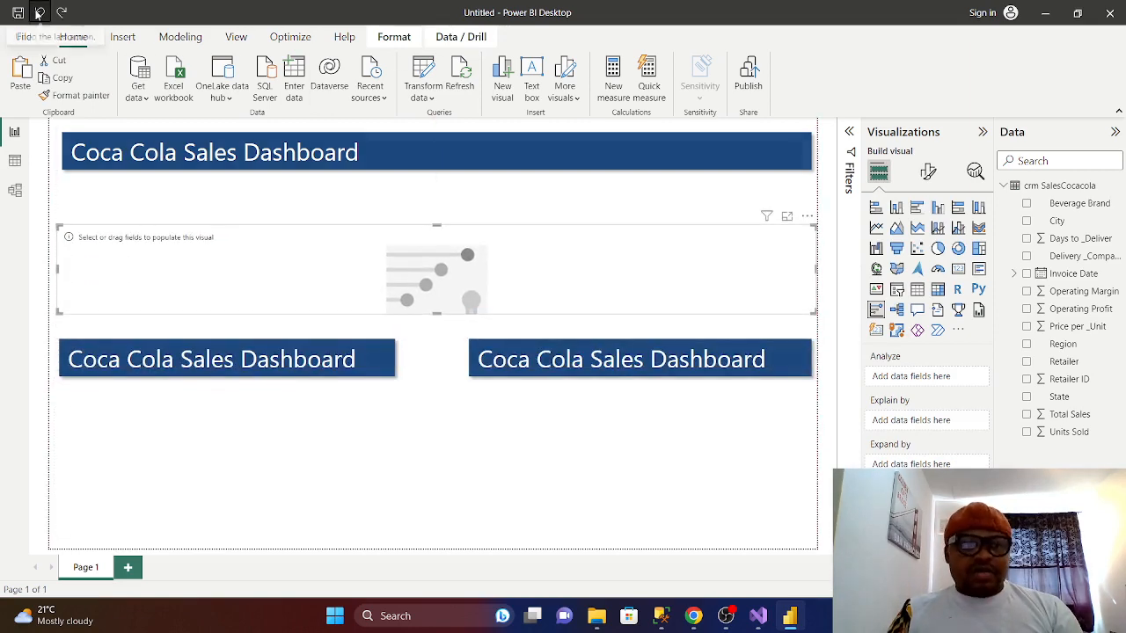
click(38, 12)
click(39, 13)
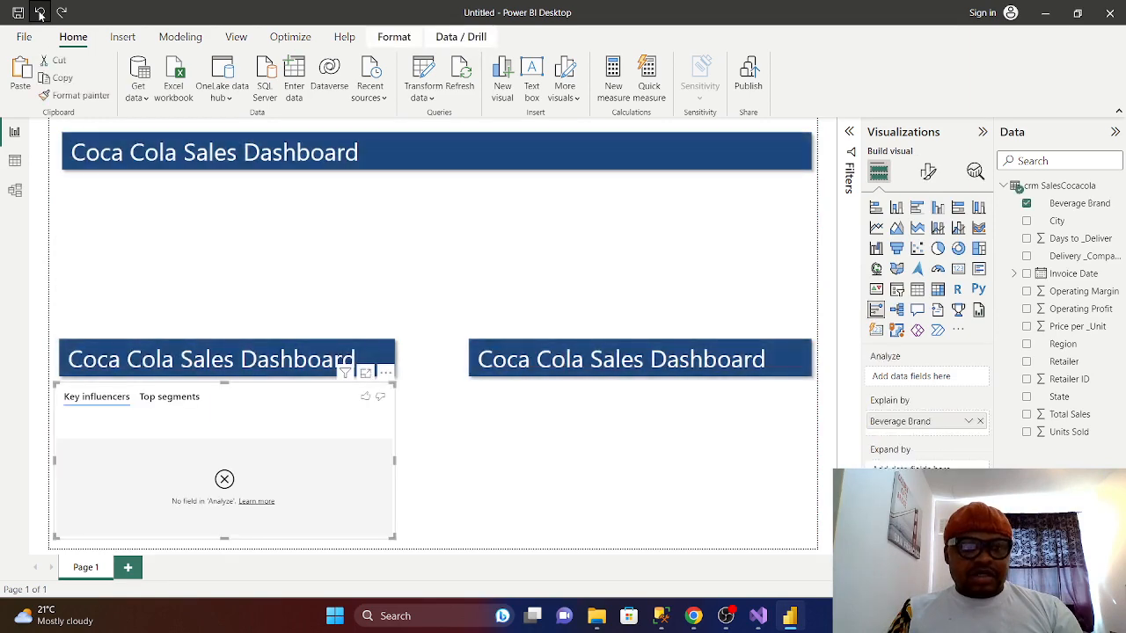
click(39, 13)
click(38, 14)
click(39, 13)
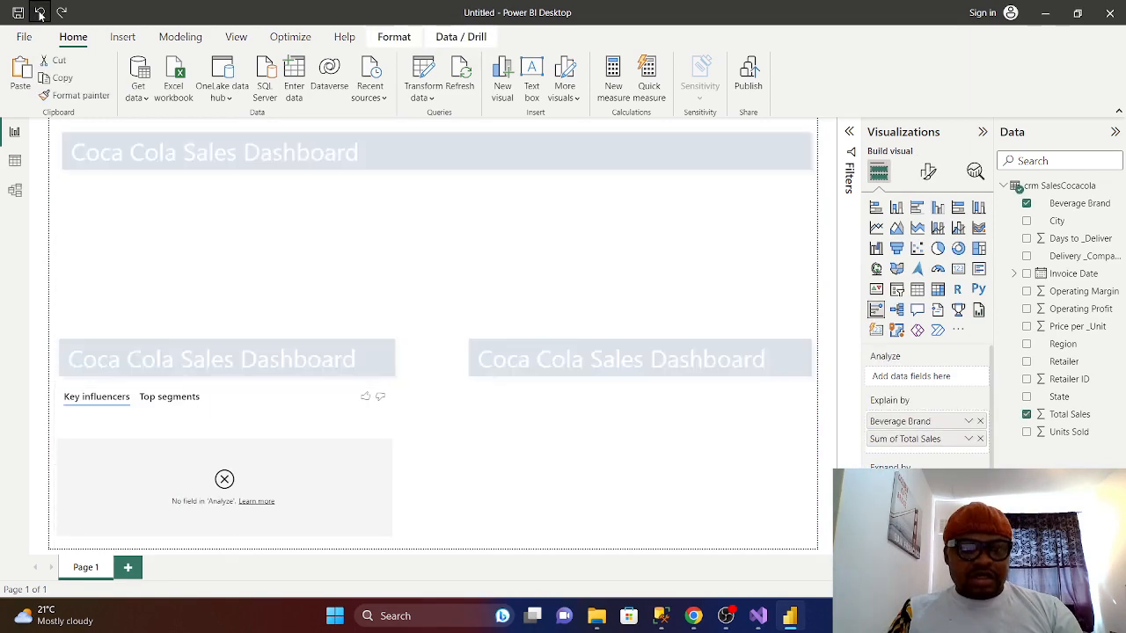
click(39, 13)
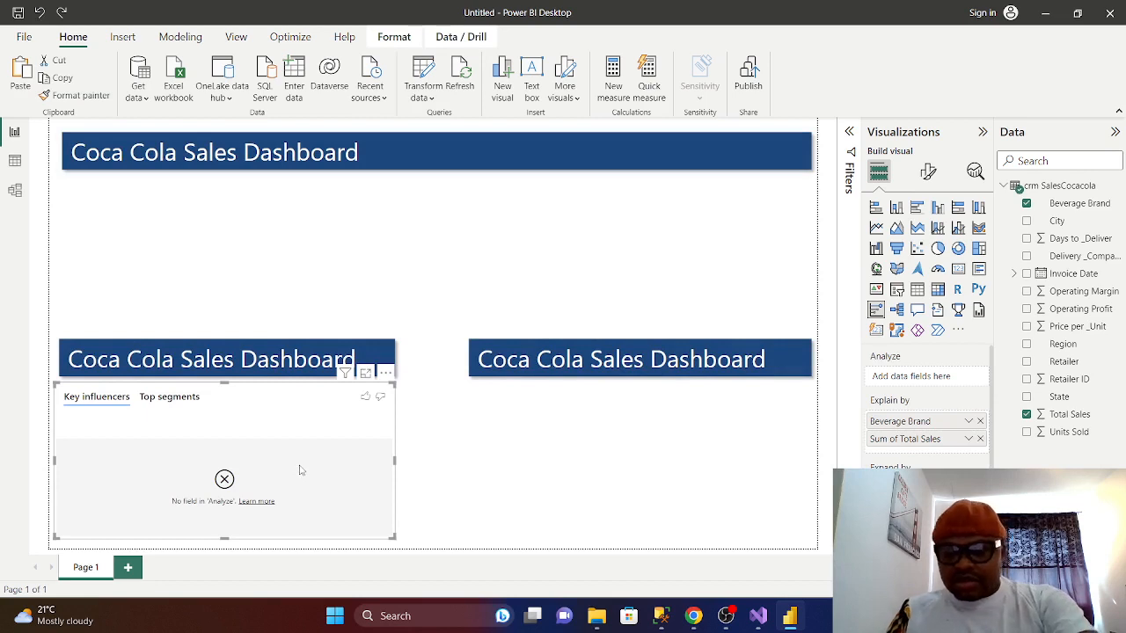
key(Delete)
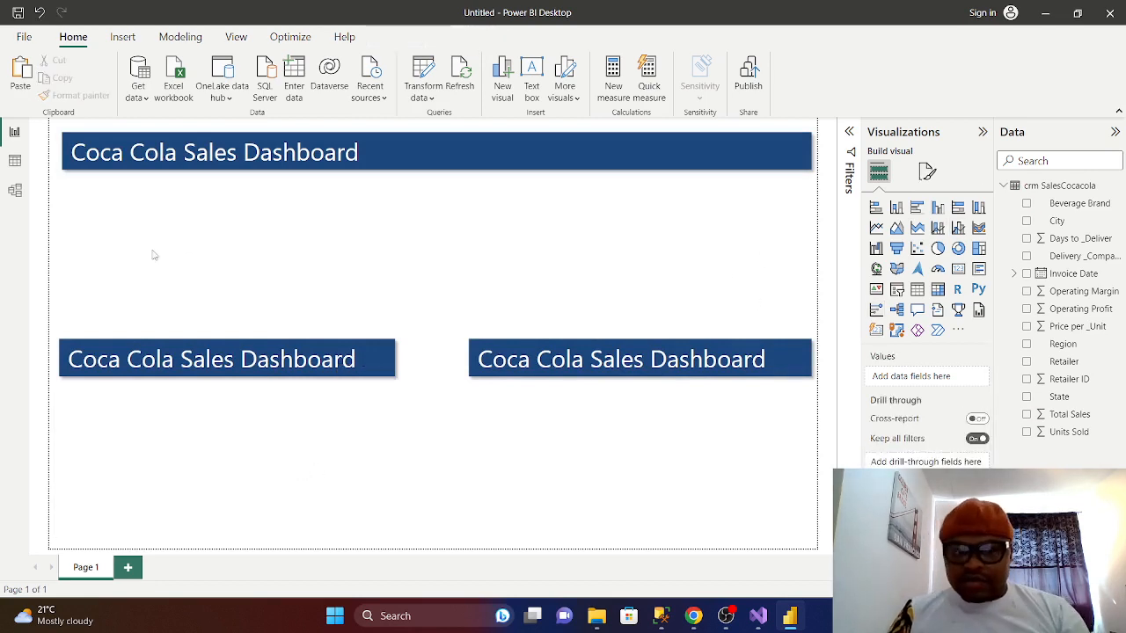
- Insert a Q&A visual and resize it to half width just under the top title
click(918, 309)
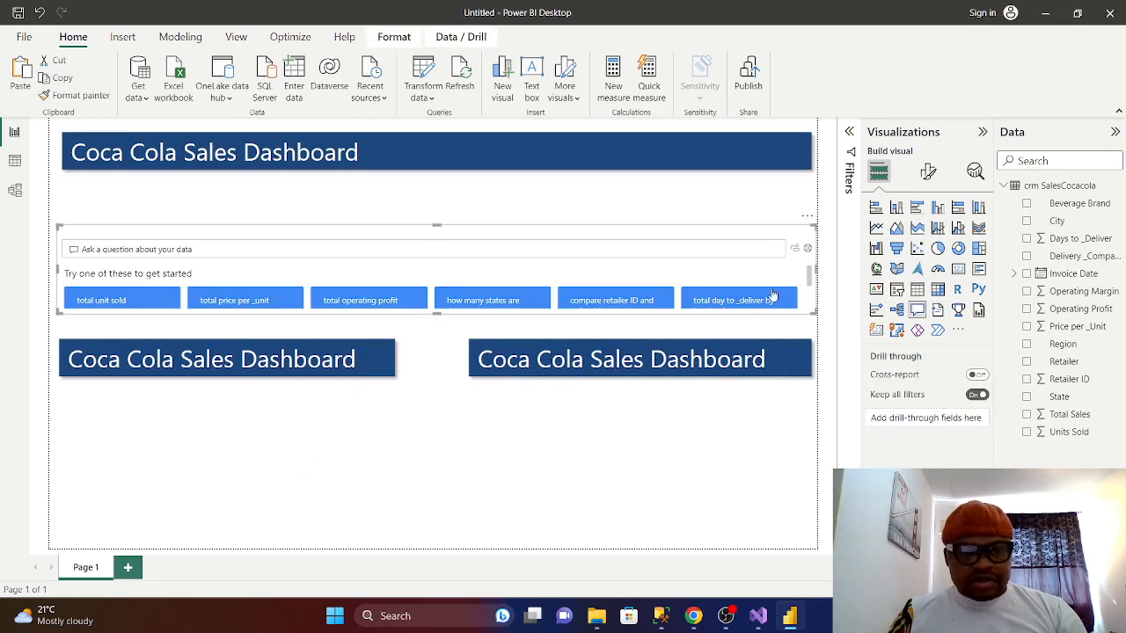
drag(816, 269, 400, 269)
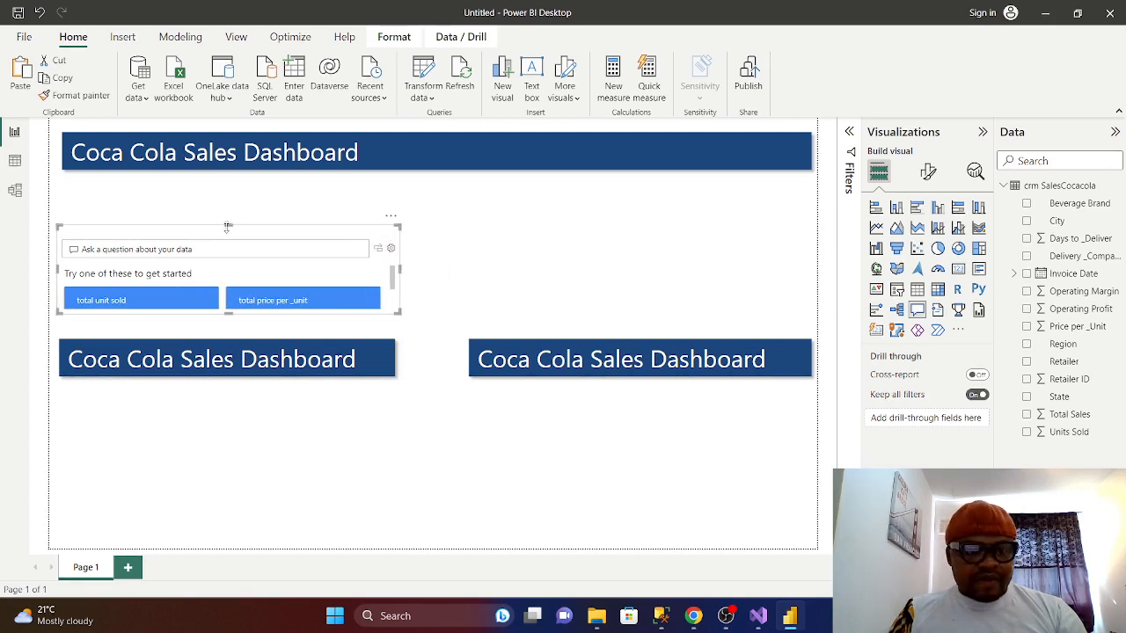
drag(232, 226, 232, 177)
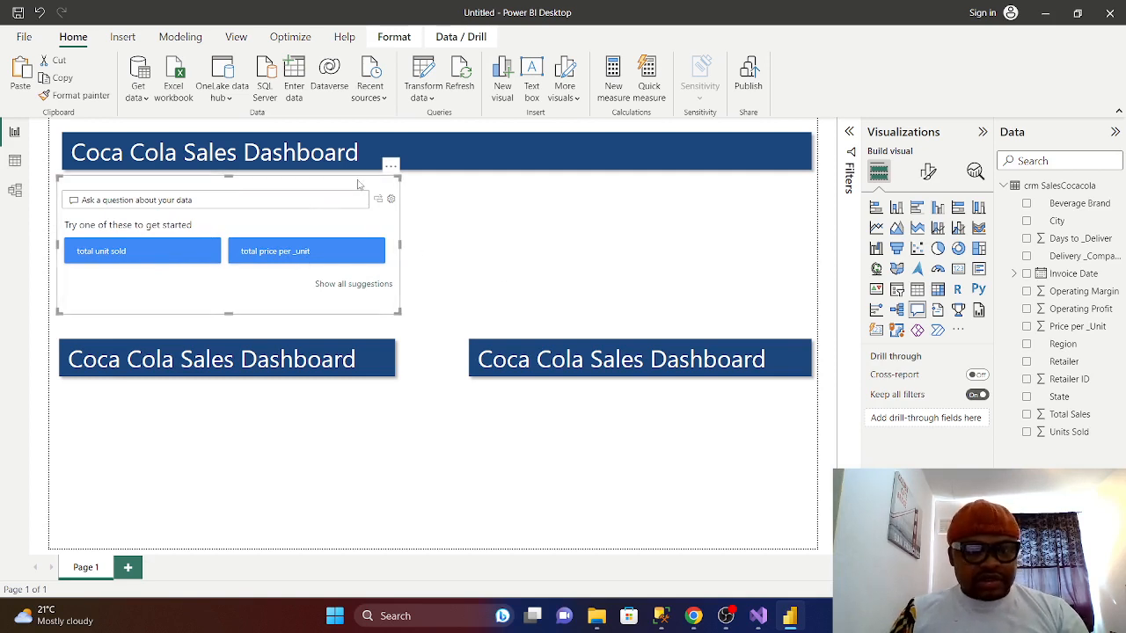
- Colour the Q&A suggestion buttons orange in the Suggestions format settings
click(929, 172)
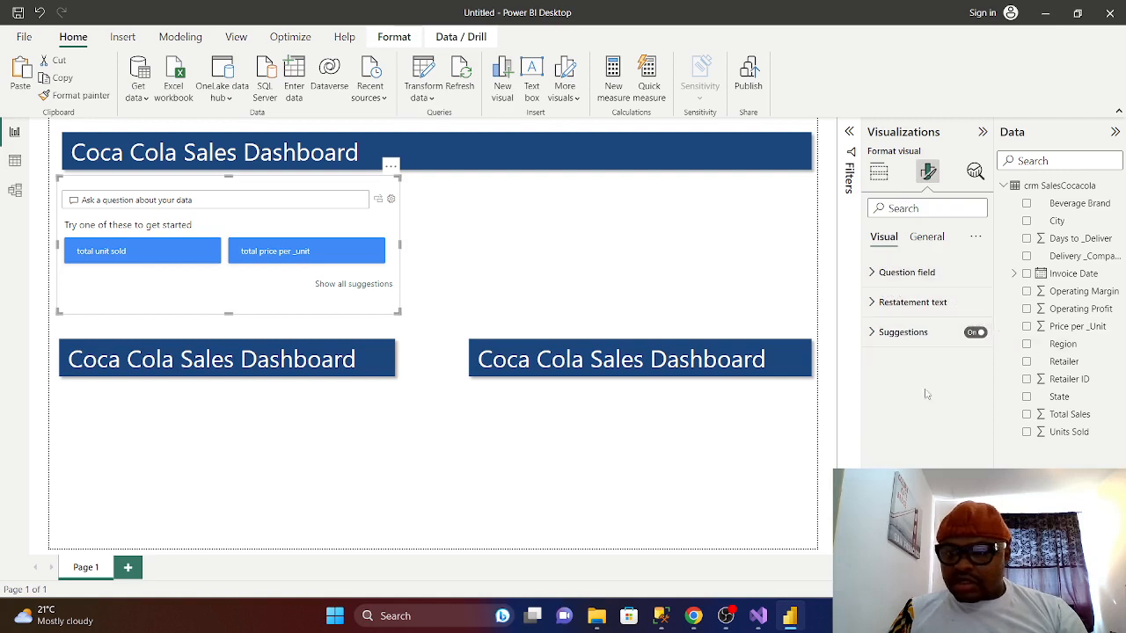
click(902, 333)
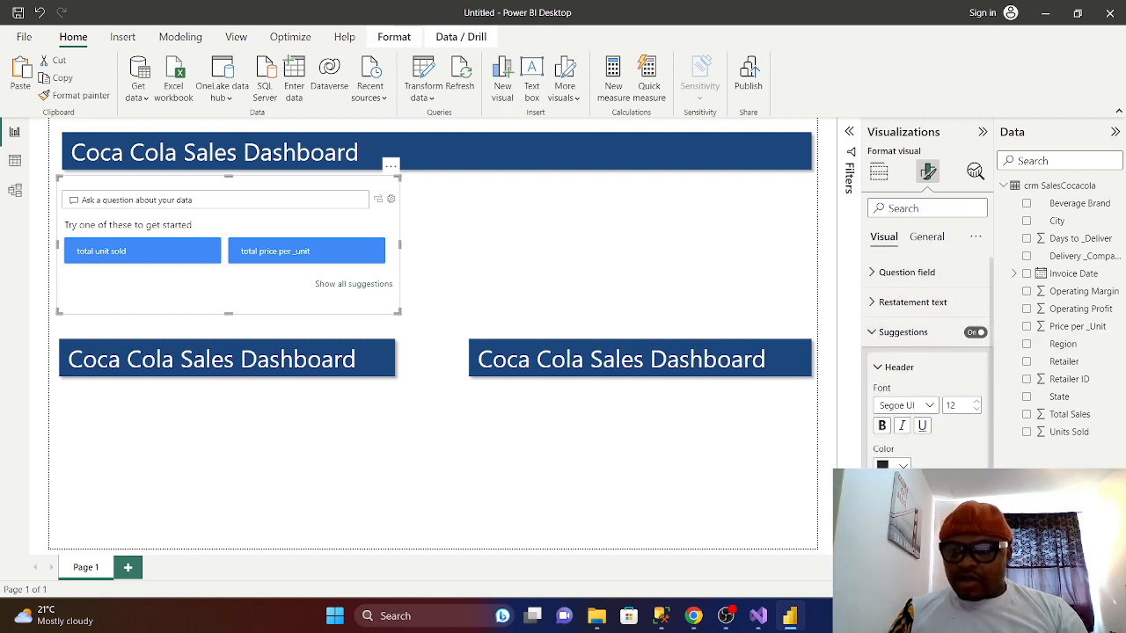
scroll(929, 361, down, 3)
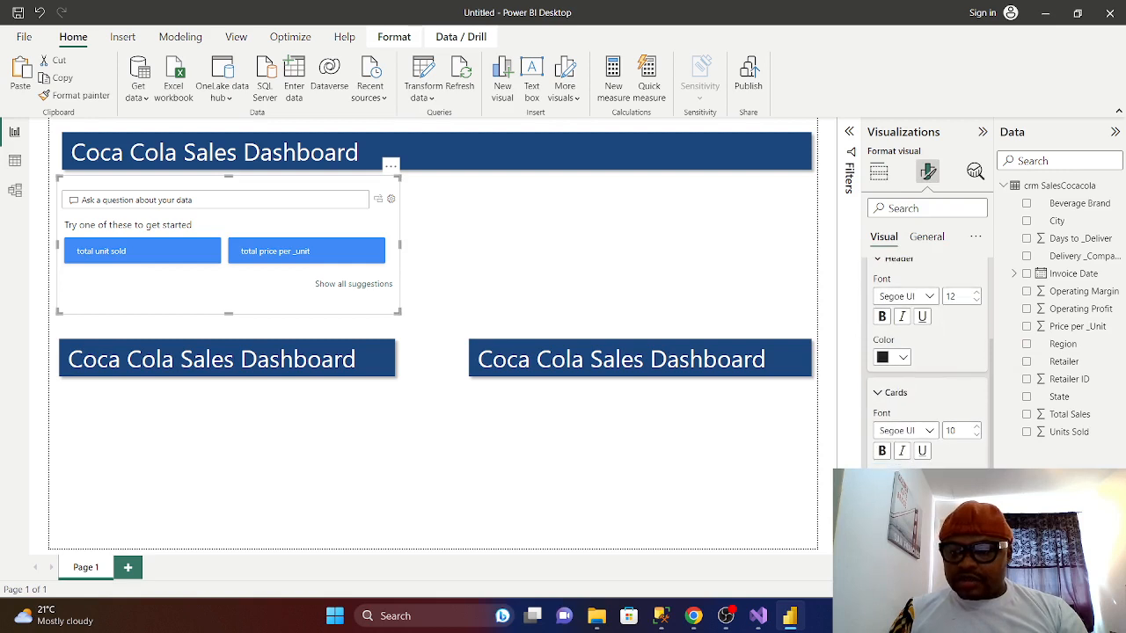
click(893, 357)
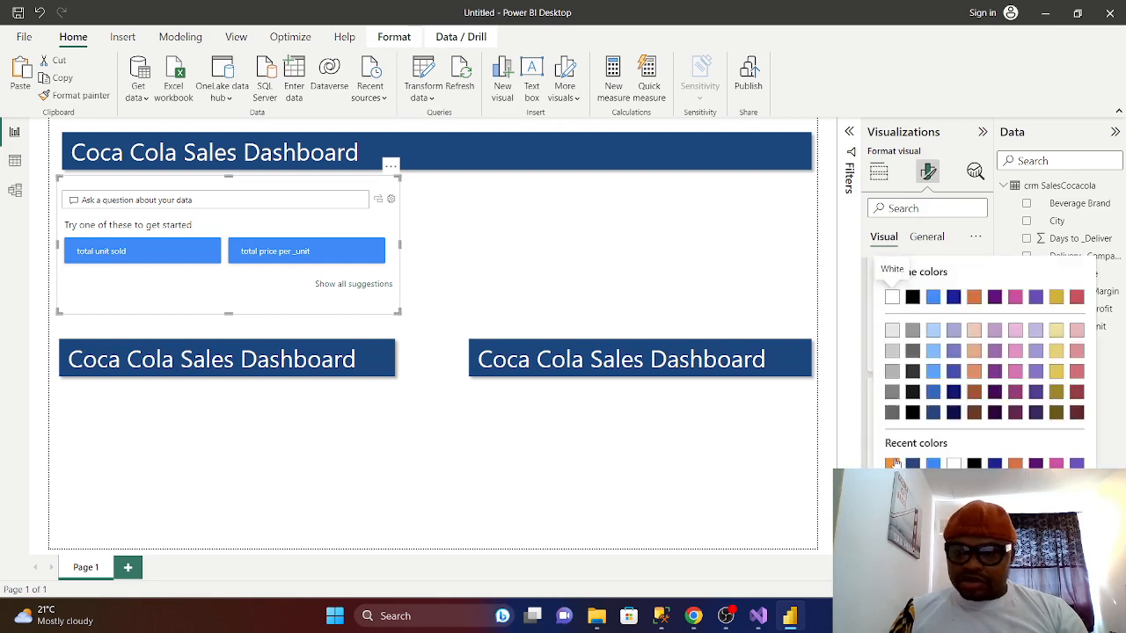
click(892, 464)
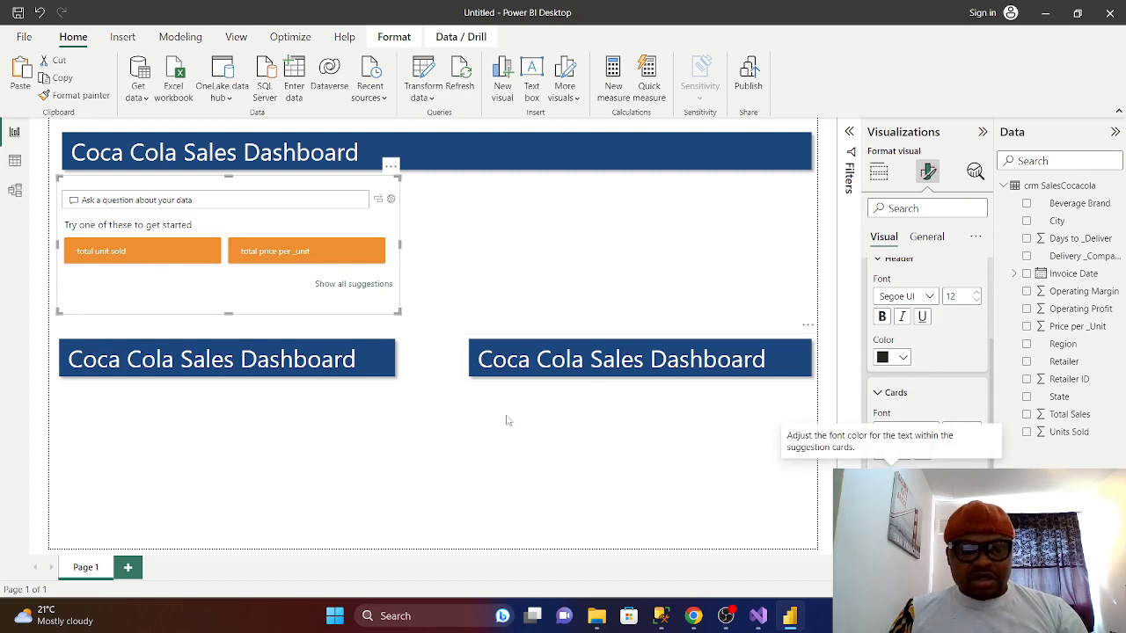
click(544, 503)
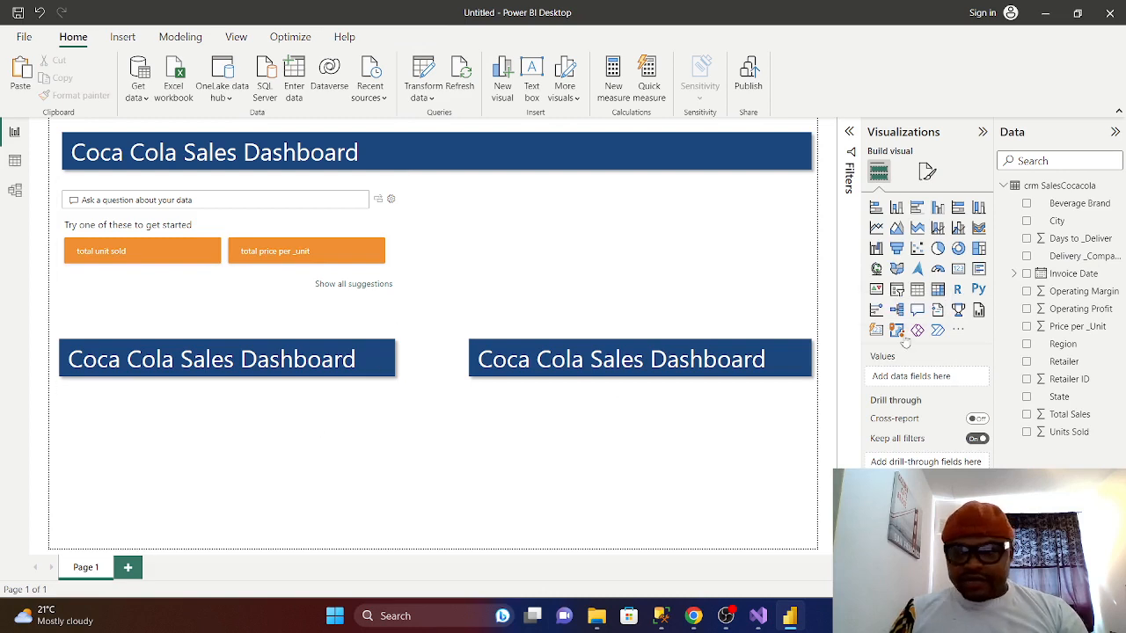
- Place a Key influencers visual below the left banner analysing Total Sales by Beverage Brand, in Focus mode
click(876, 310)
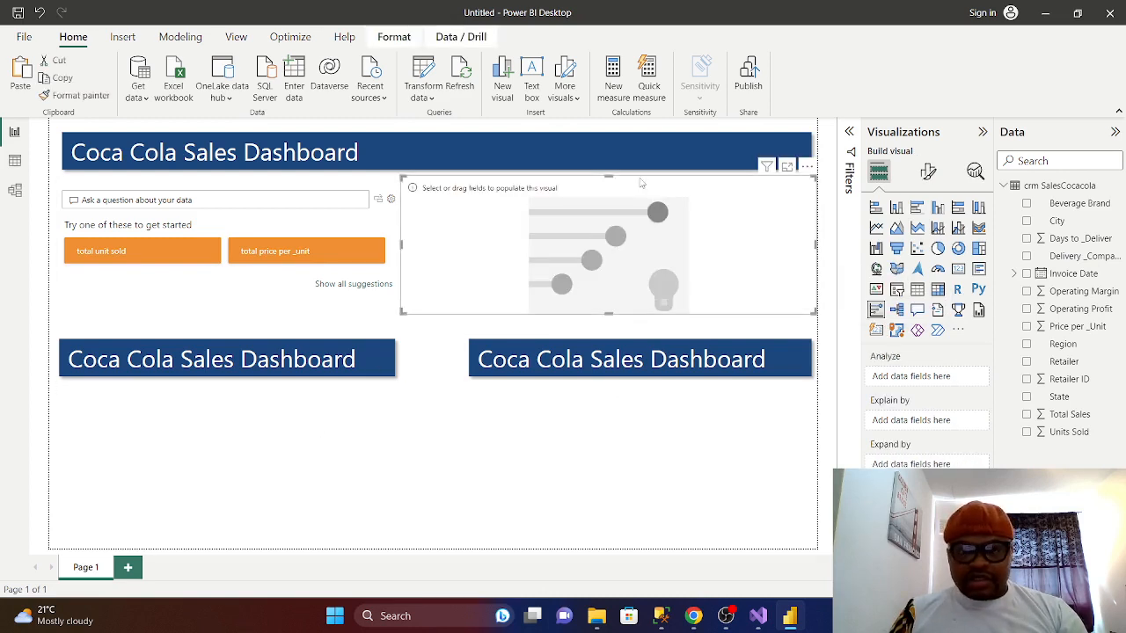
drag(647, 183, 291, 405)
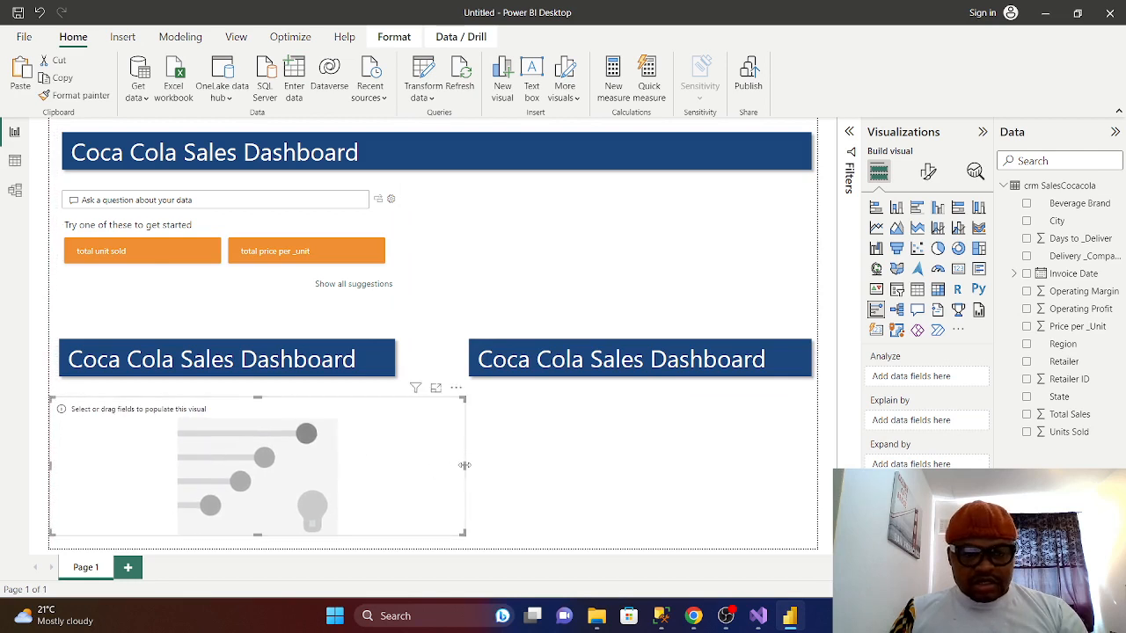
drag(465, 466, 428, 465)
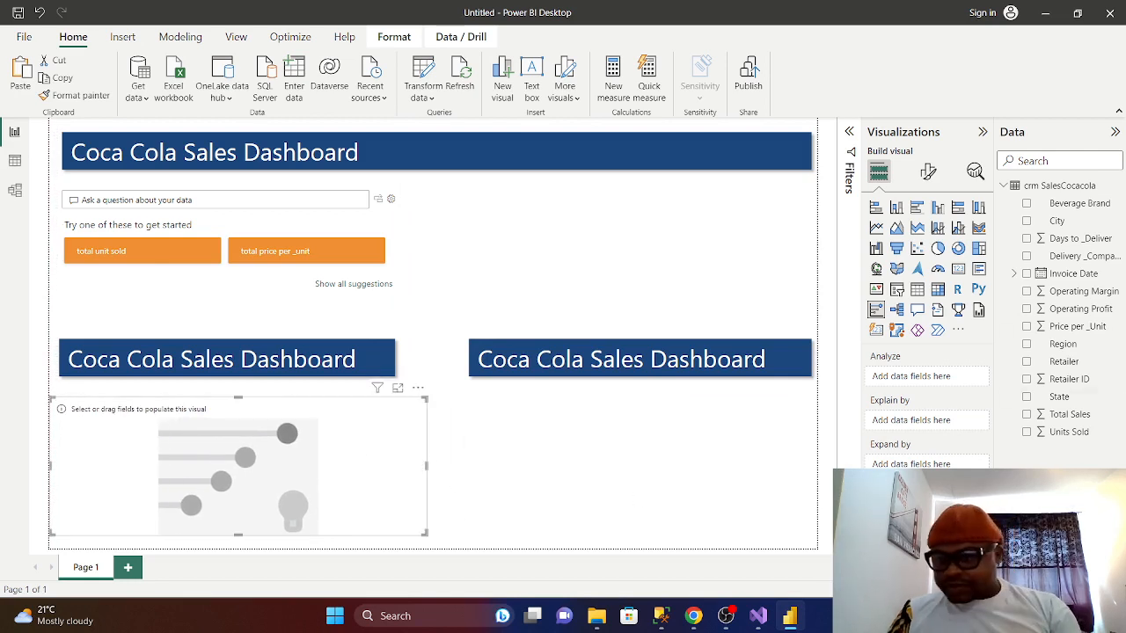
click(1026, 414)
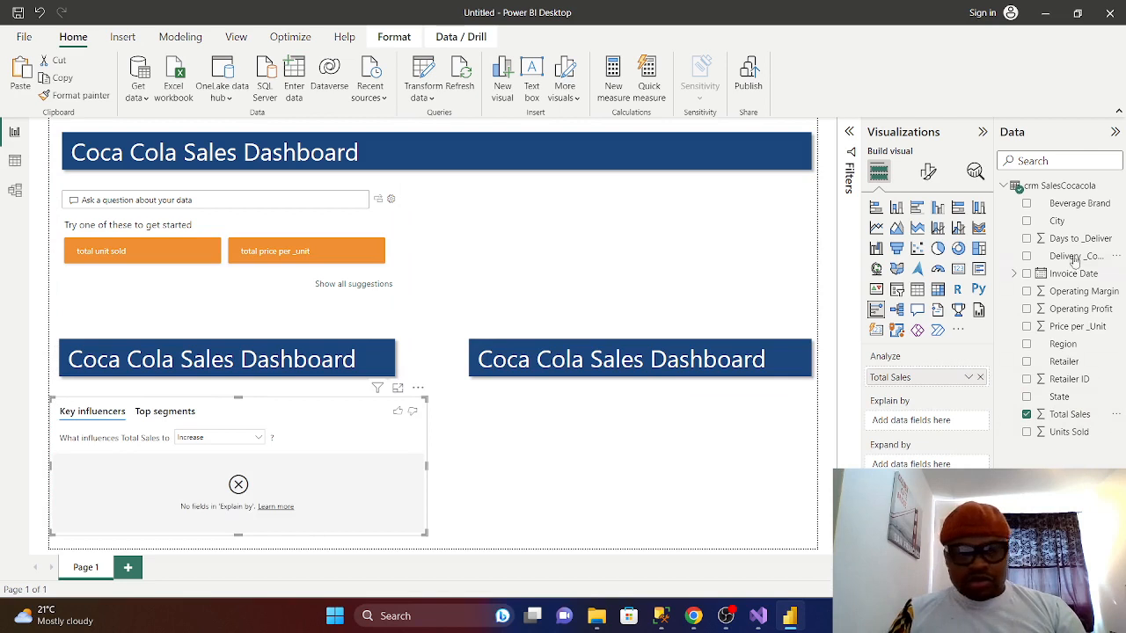
click(1026, 204)
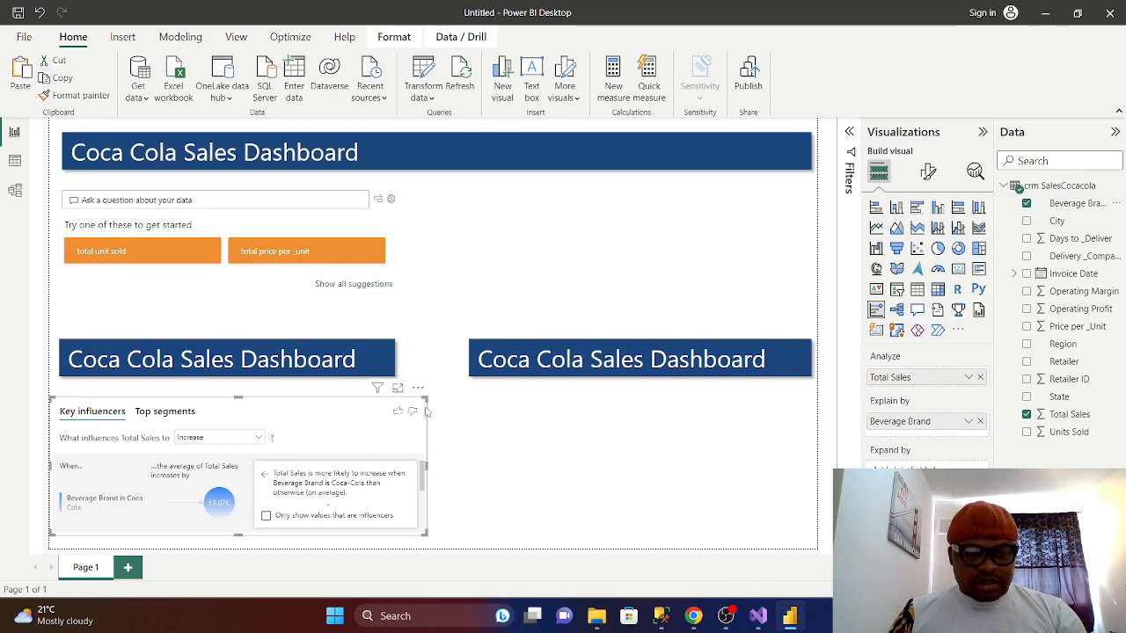
click(397, 387)
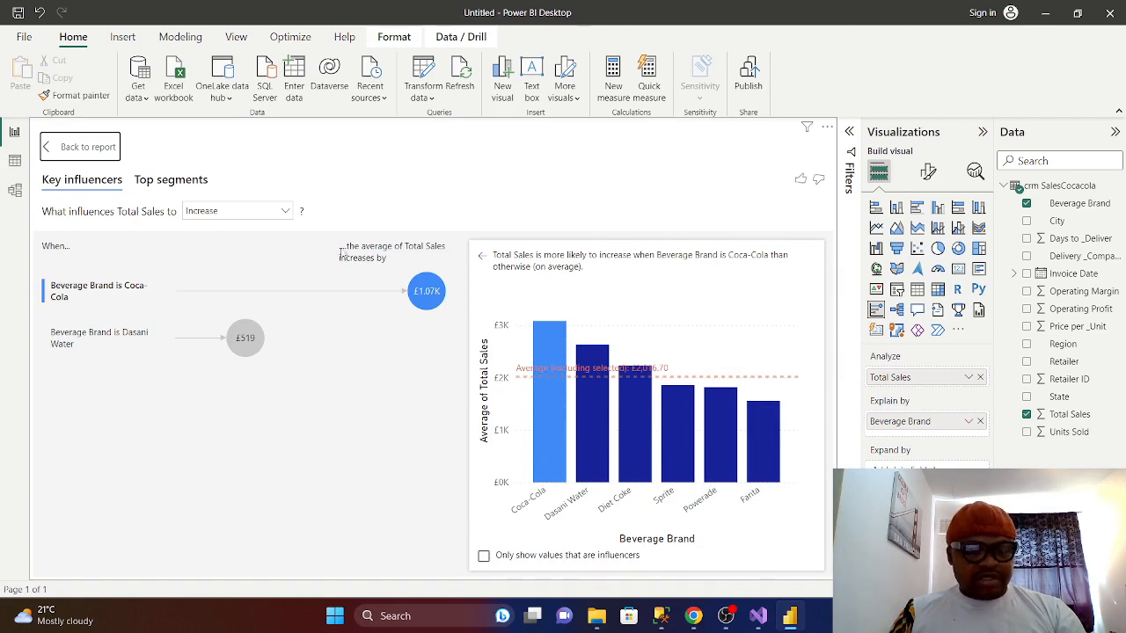
- Compare which brands decrease versus increase Total Sales, then return to the report
click(285, 211)
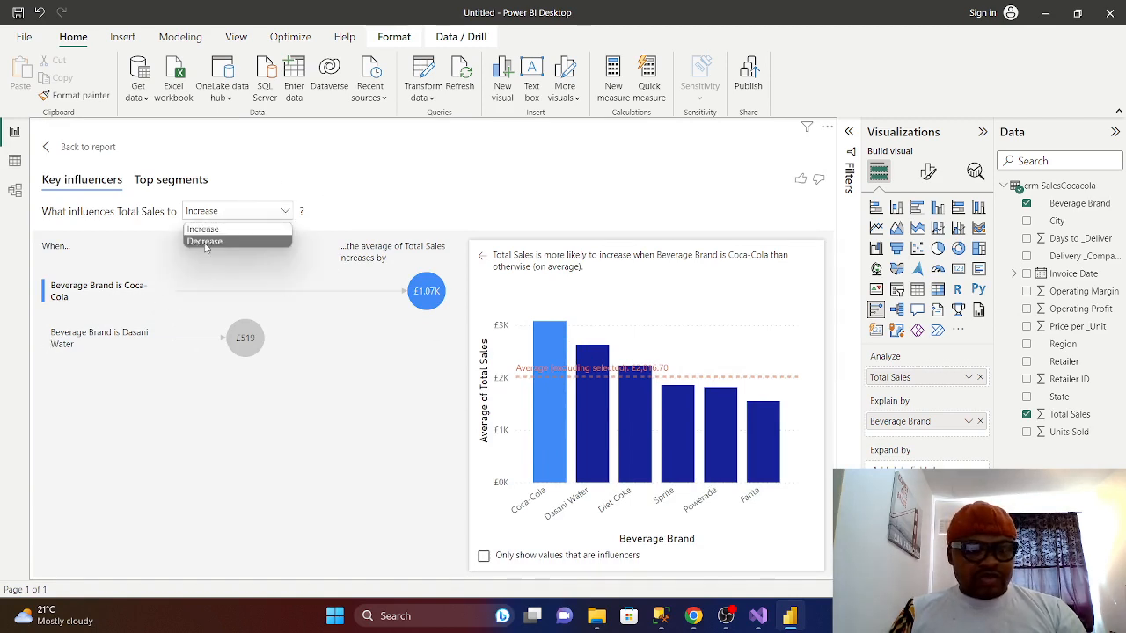
click(206, 242)
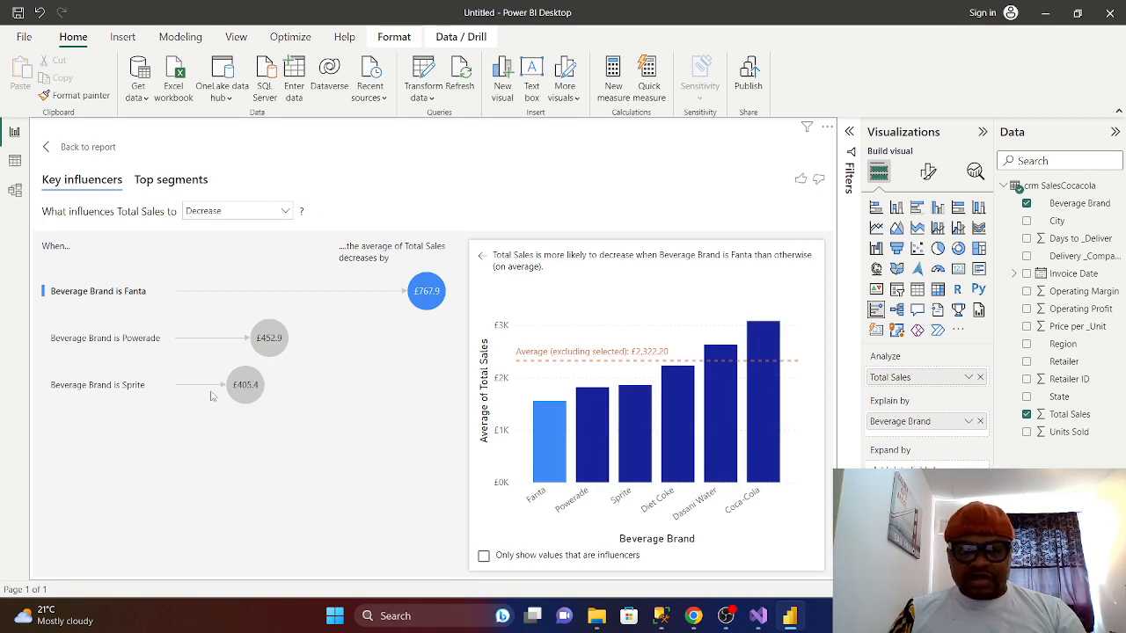
click(288, 212)
click(206, 225)
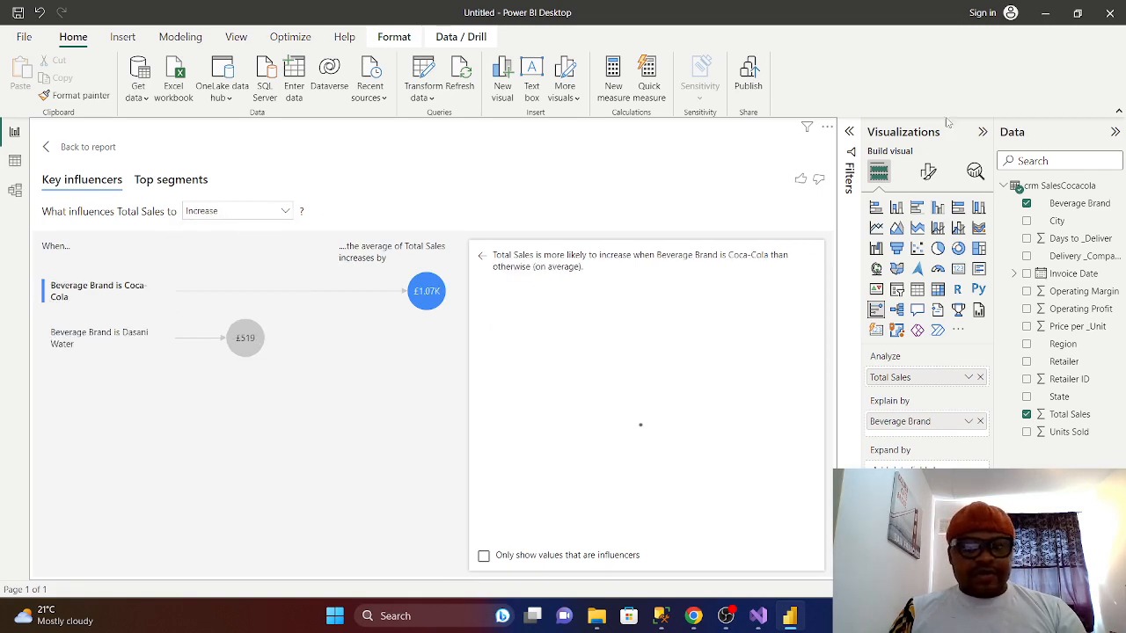
click(63, 147)
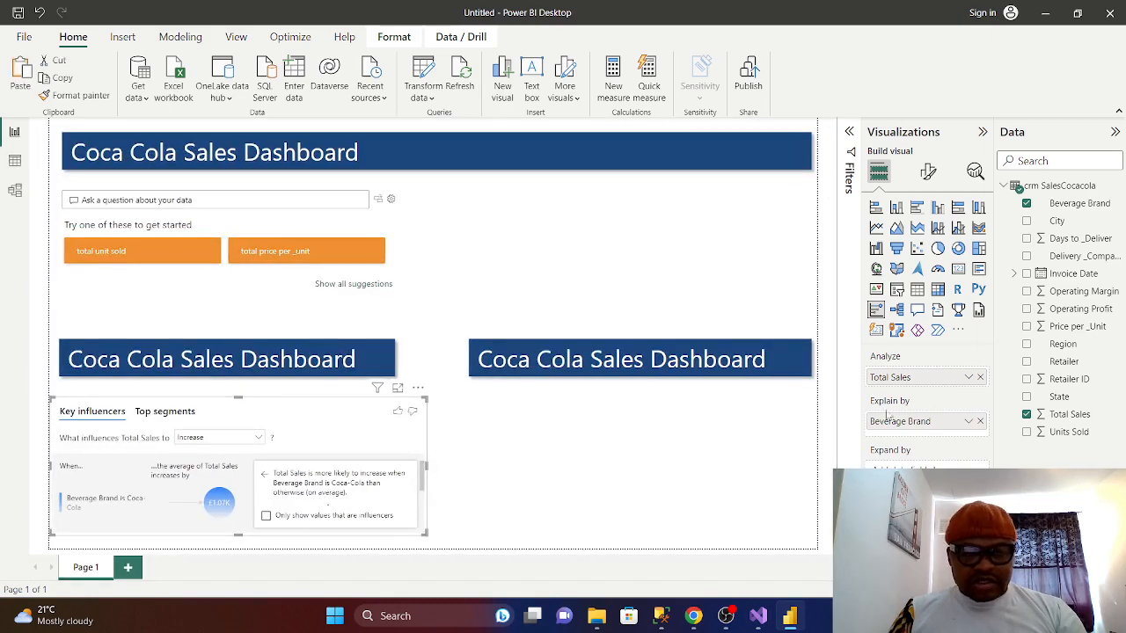
- Turn Counts on in Analysis settings, test the influencer filter and sort options, then return
click(928, 171)
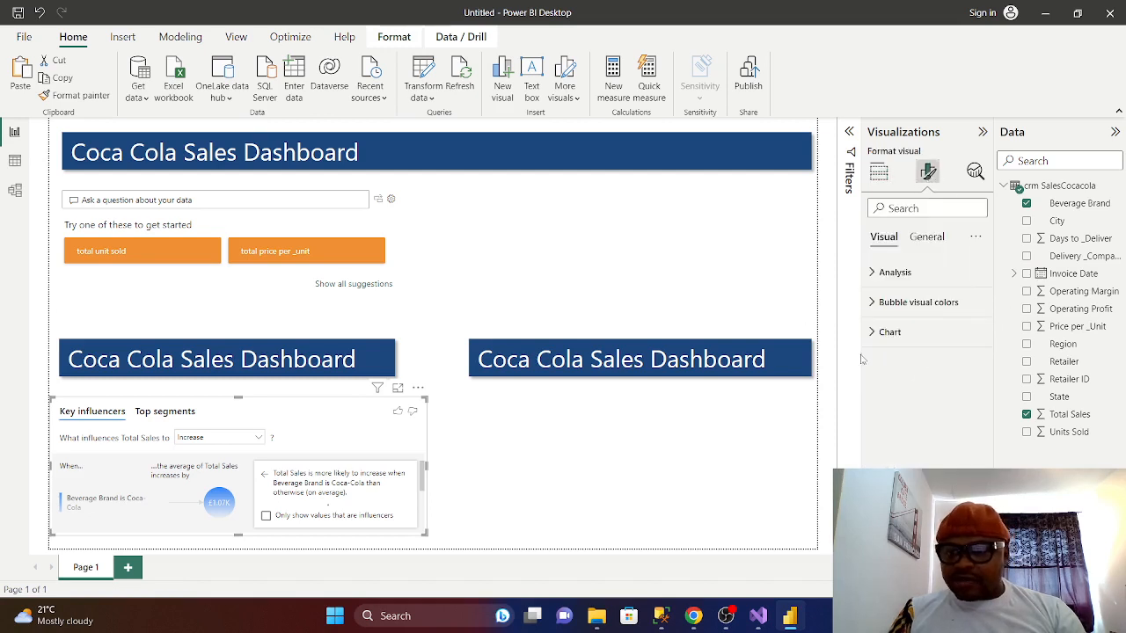
click(872, 275)
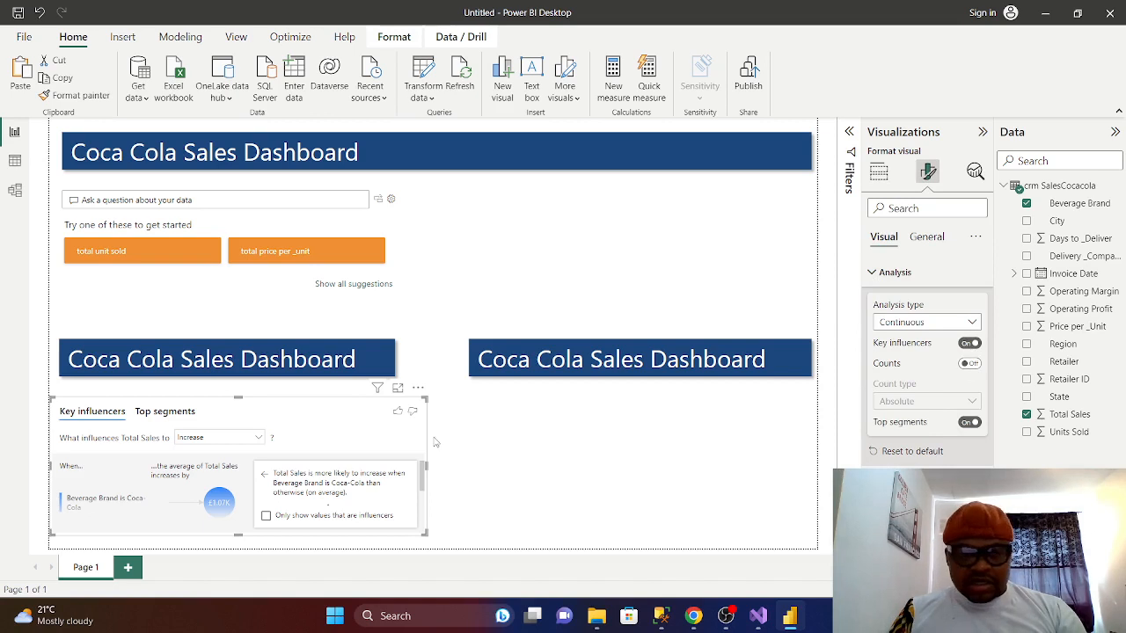
click(397, 389)
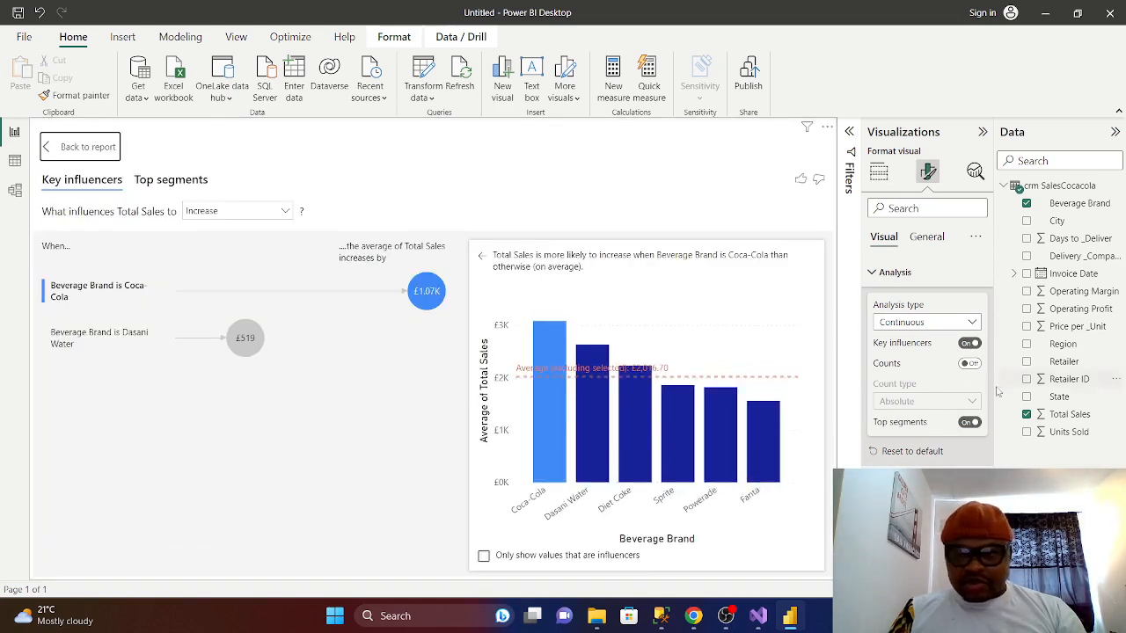
click(971, 365)
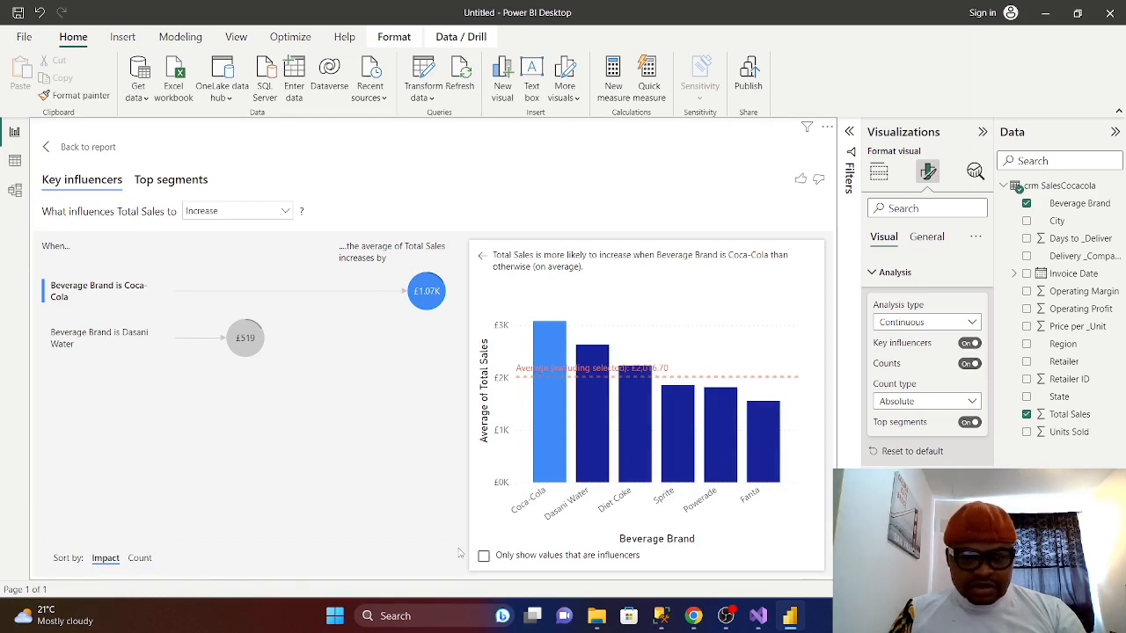
click(484, 558)
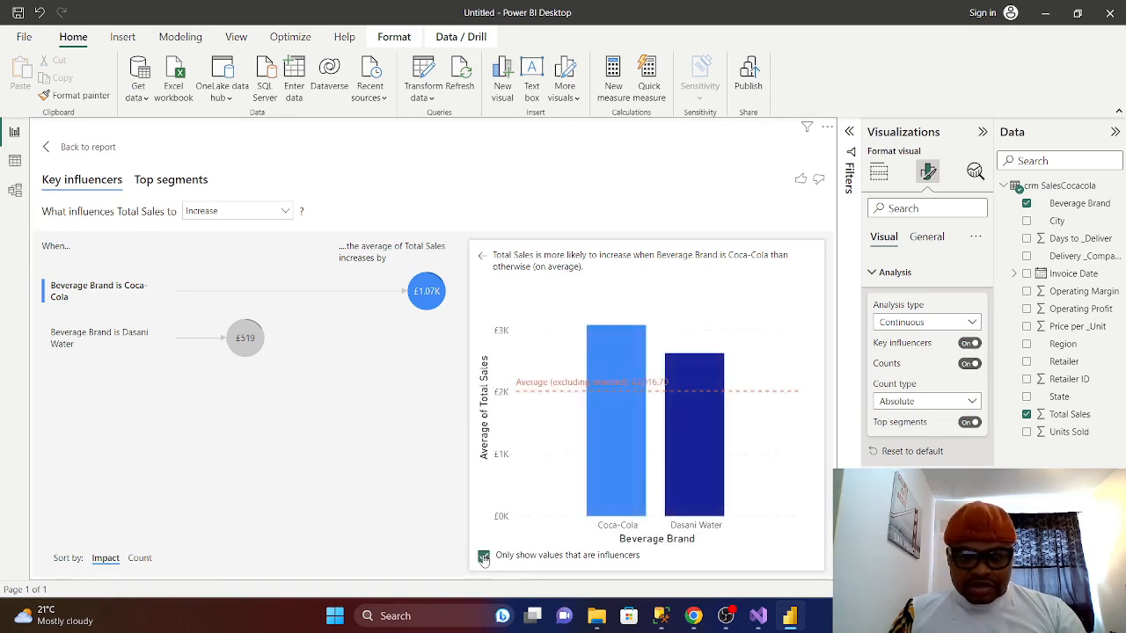
click(484, 558)
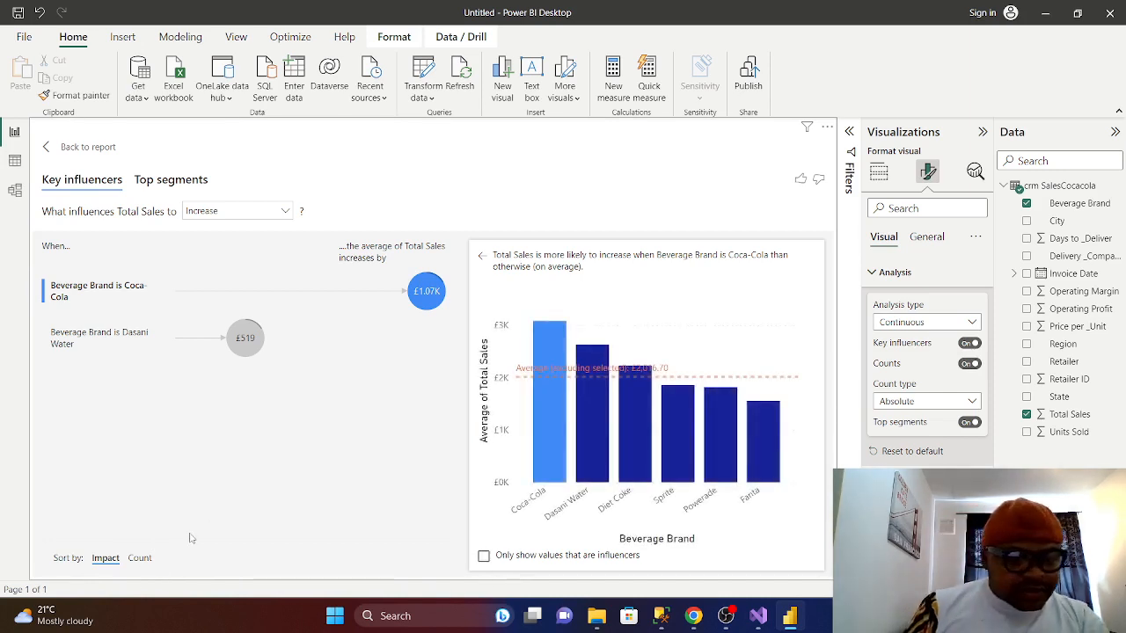
click(138, 560)
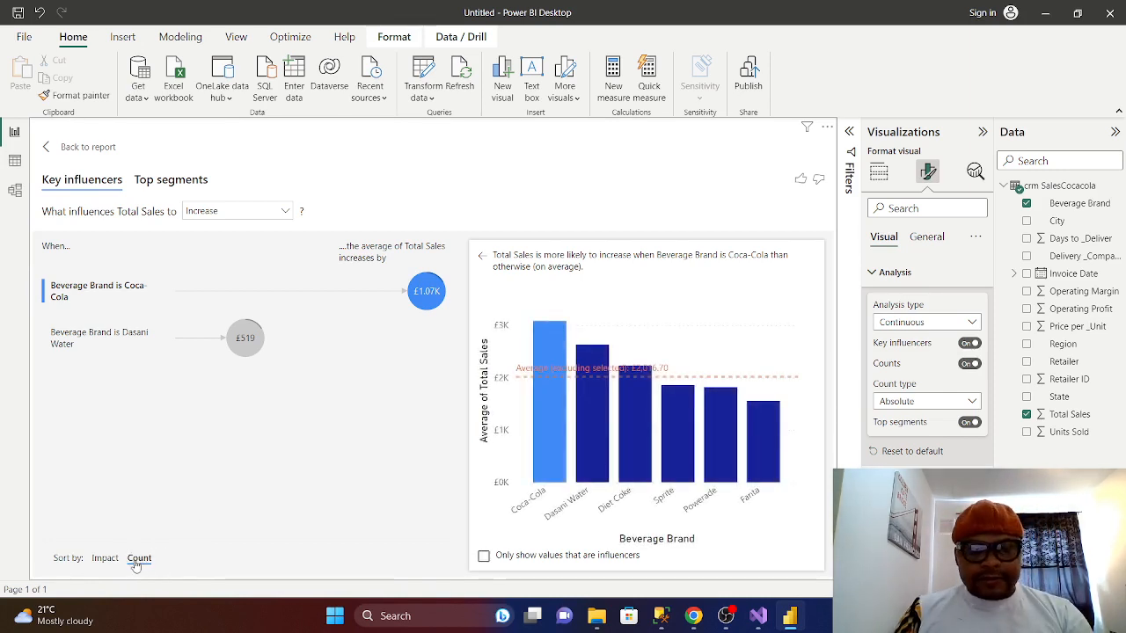
click(105, 559)
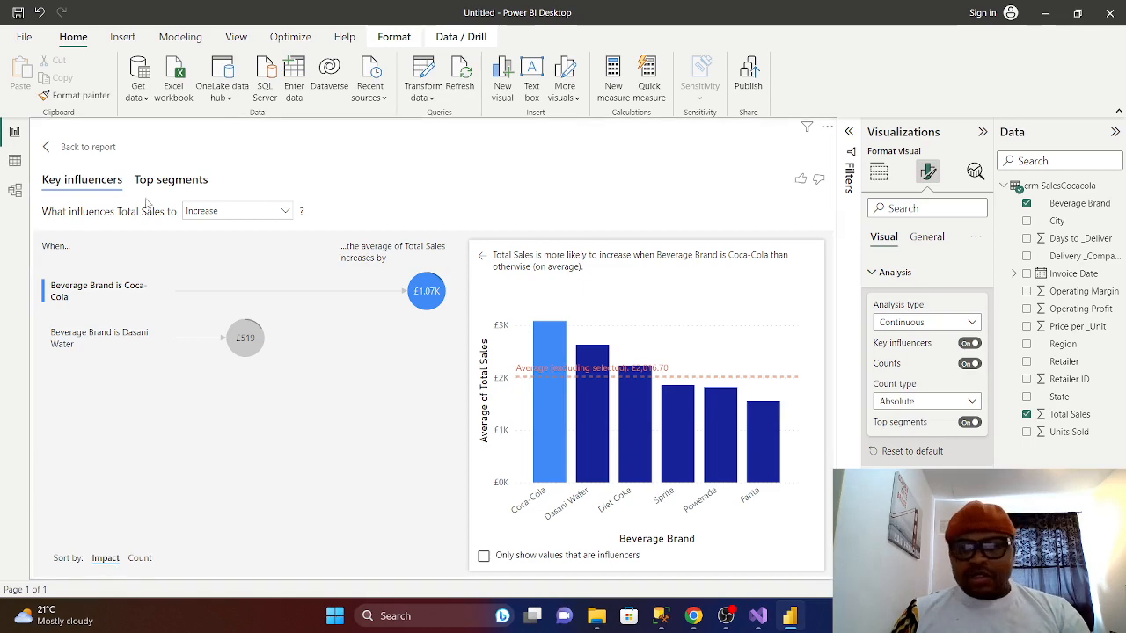
click(68, 150)
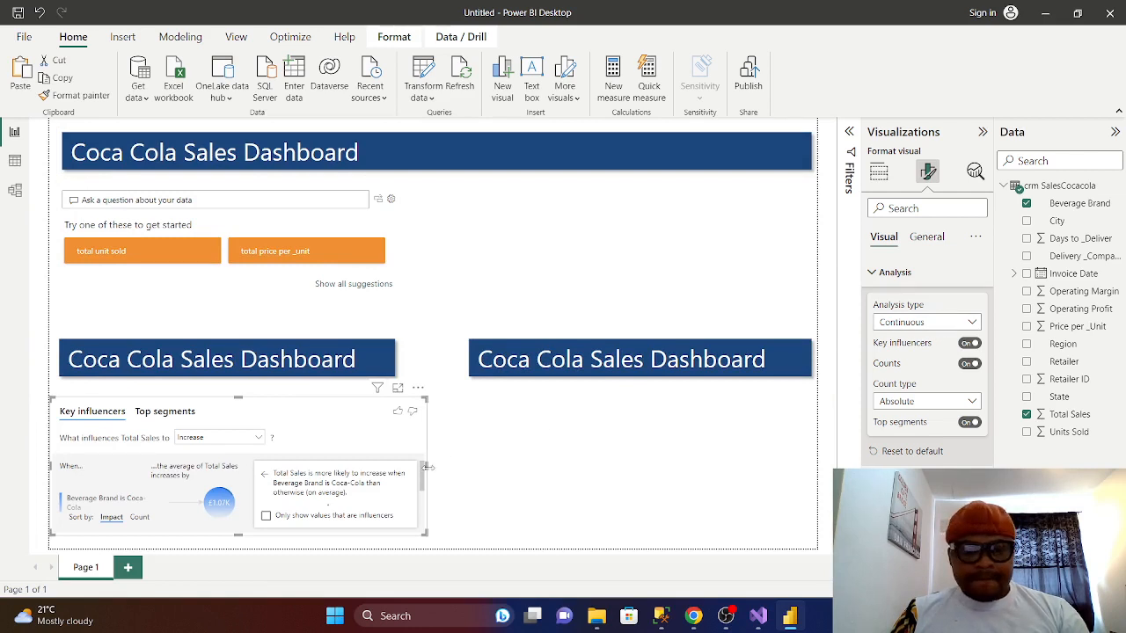
- Pull in the Key influencers visual's right edge and raise its top edge under the left banner
drag(426, 467, 399, 475)
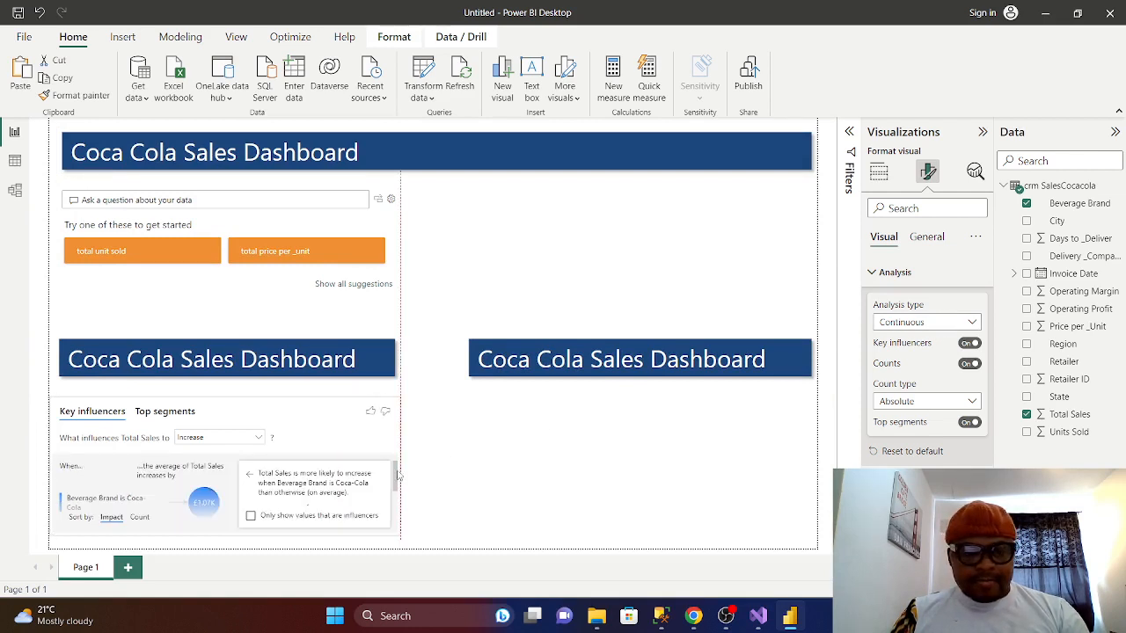
click(454, 491)
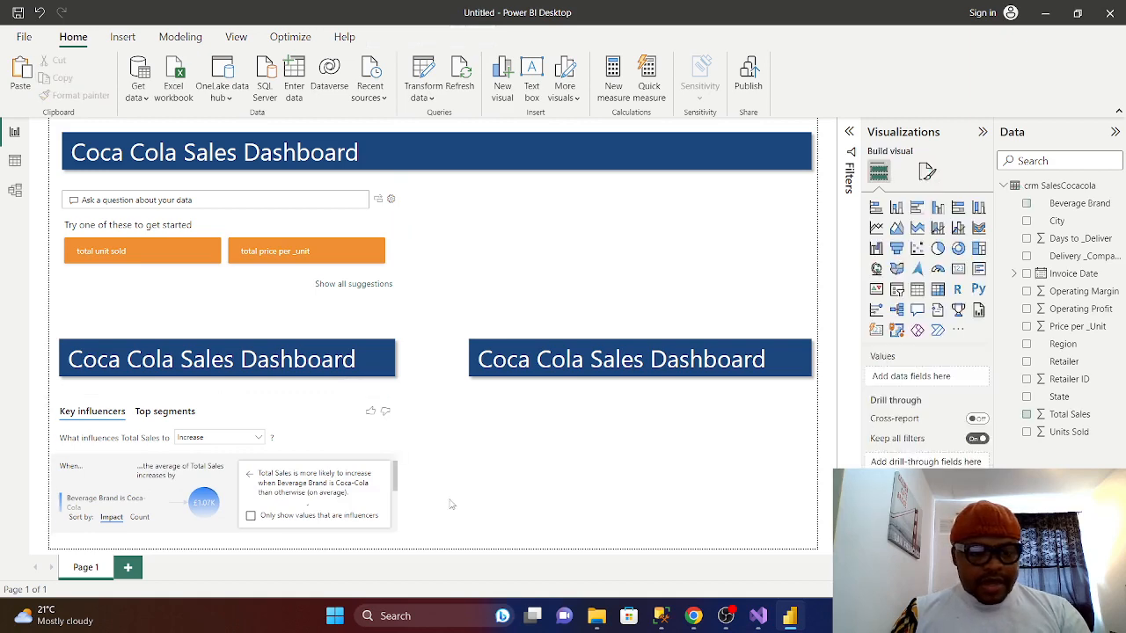
click(226, 397)
drag(225, 397, 229, 390)
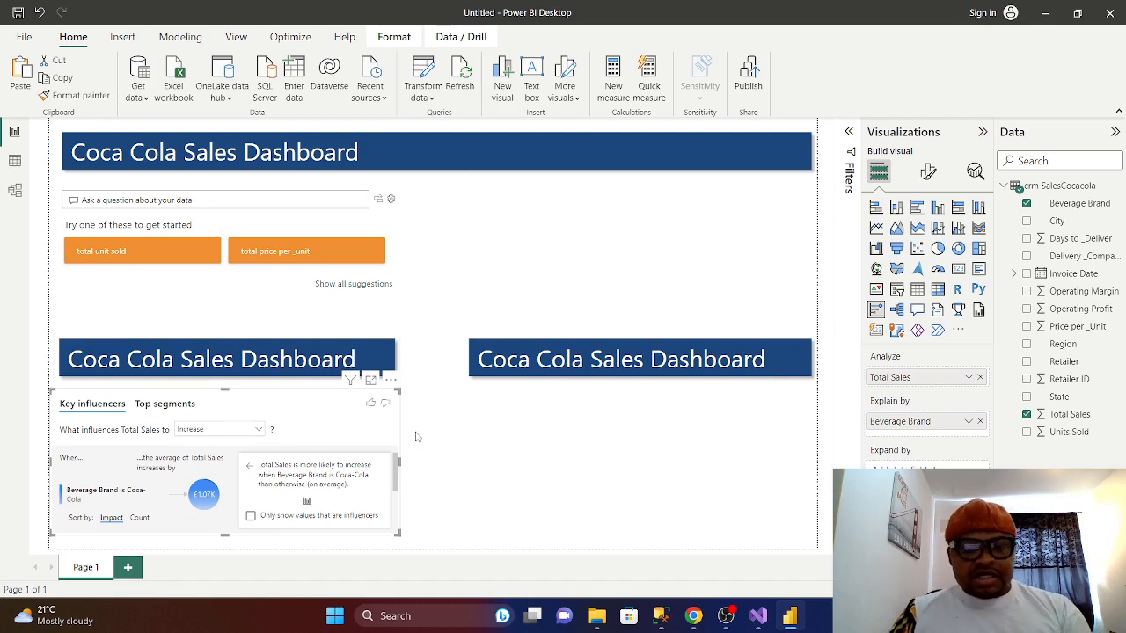
- Replace the lower-left banner's text with 'Operating Profit Analysis' via its Style text box
click(384, 368)
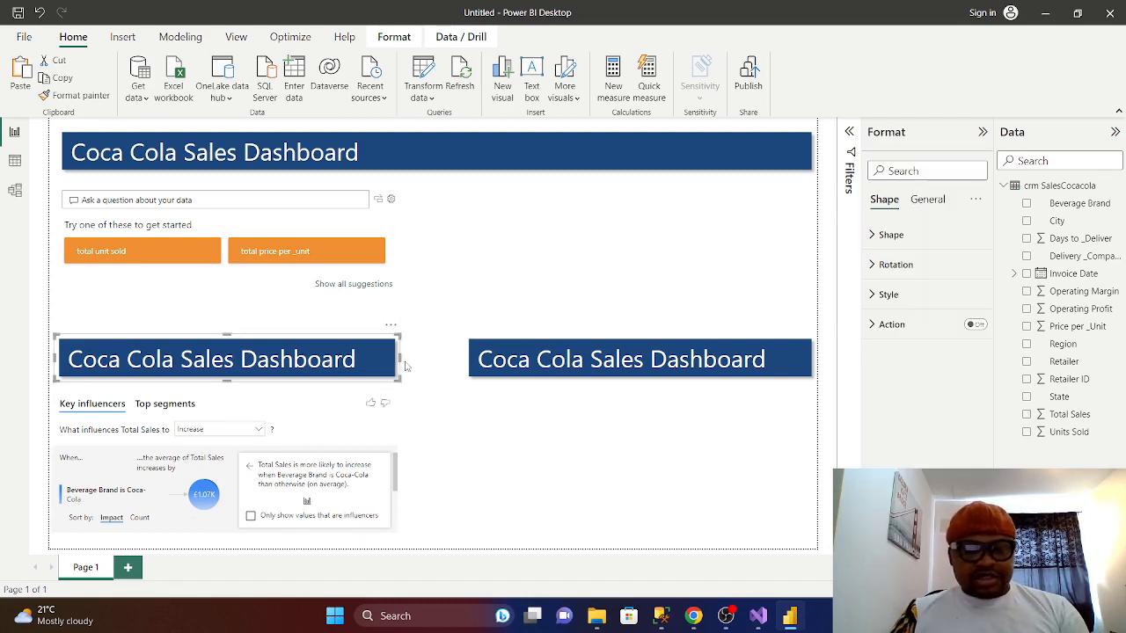
mouse_move(402, 360)
mouse_down()
mouse_move(417, 366)
mouse_move(408, 359)
mouse_up()
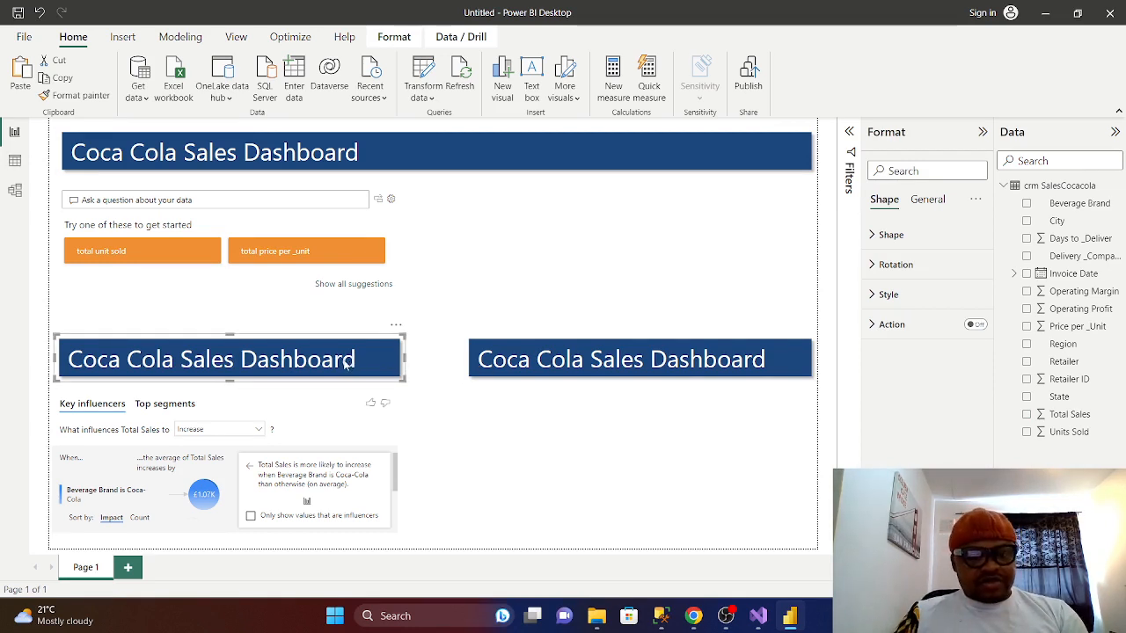
click(929, 206)
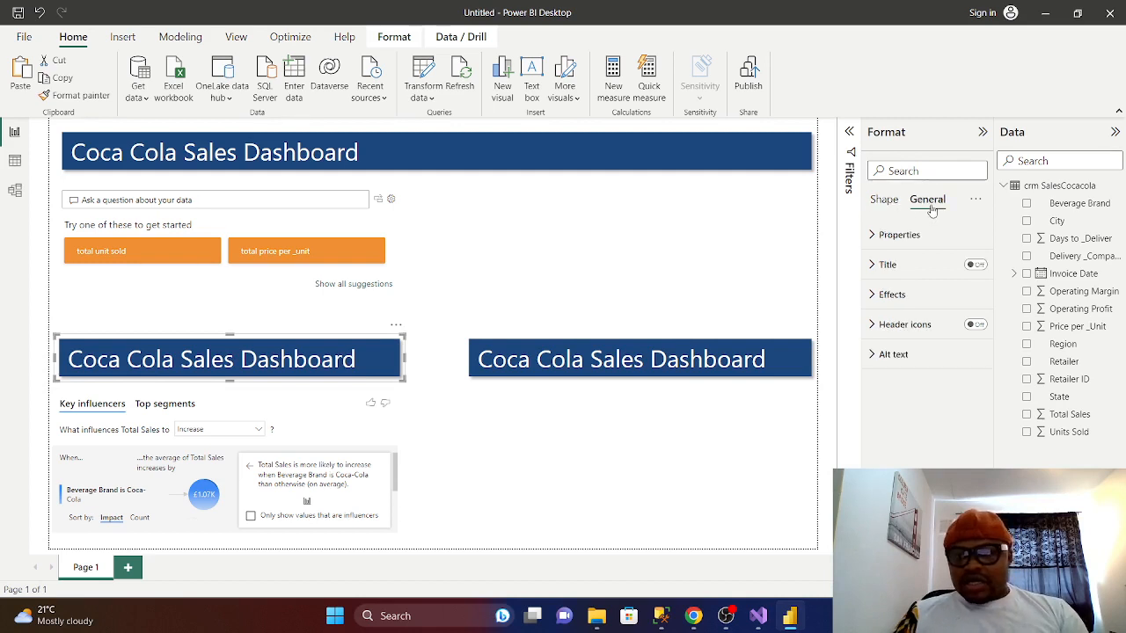
click(885, 201)
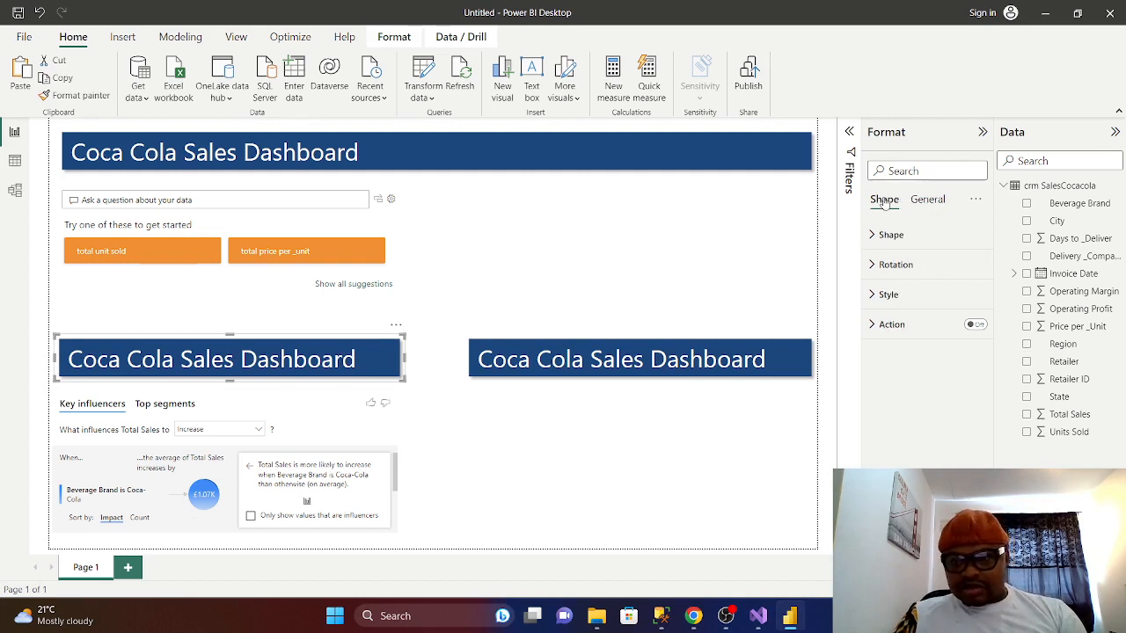
click(873, 299)
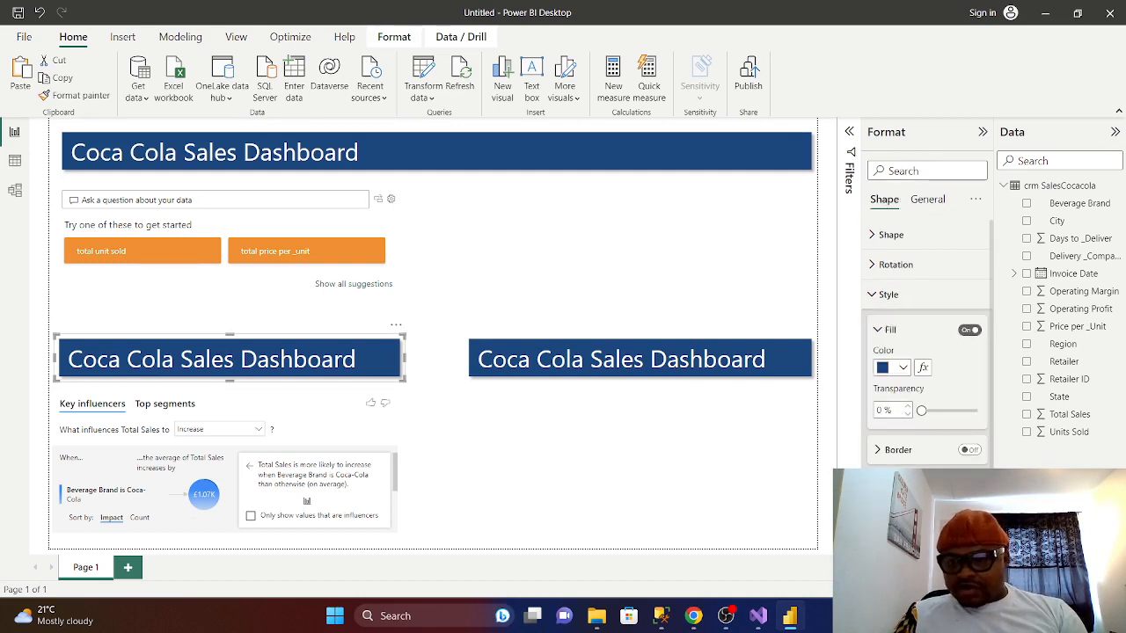
scroll(926, 345, down, 1)
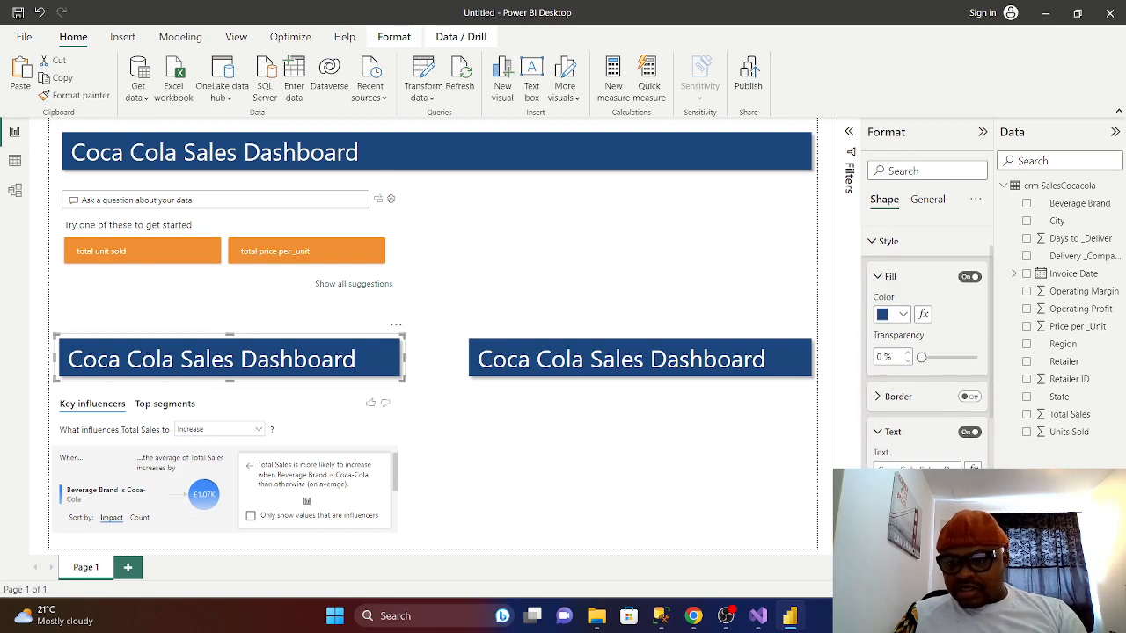
mouse_move(941, 467)
mouse_down()
mouse_move(878, 470)
mouse_move(938, 463)
mouse_up()
key(BackSpace)
key(BackSpace)
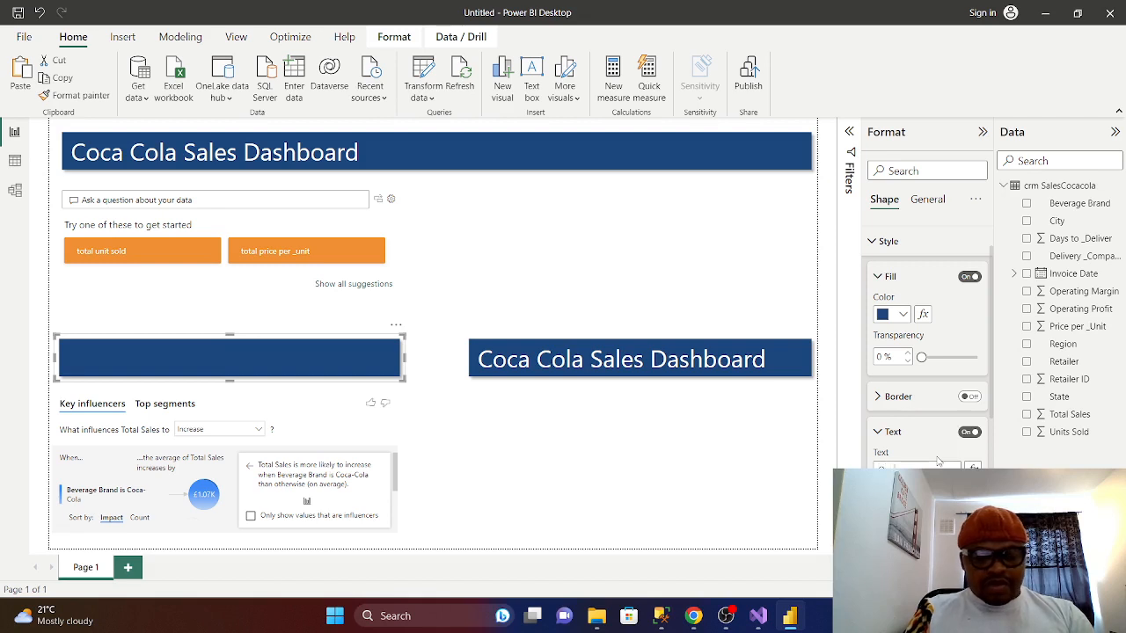
text(Opera)
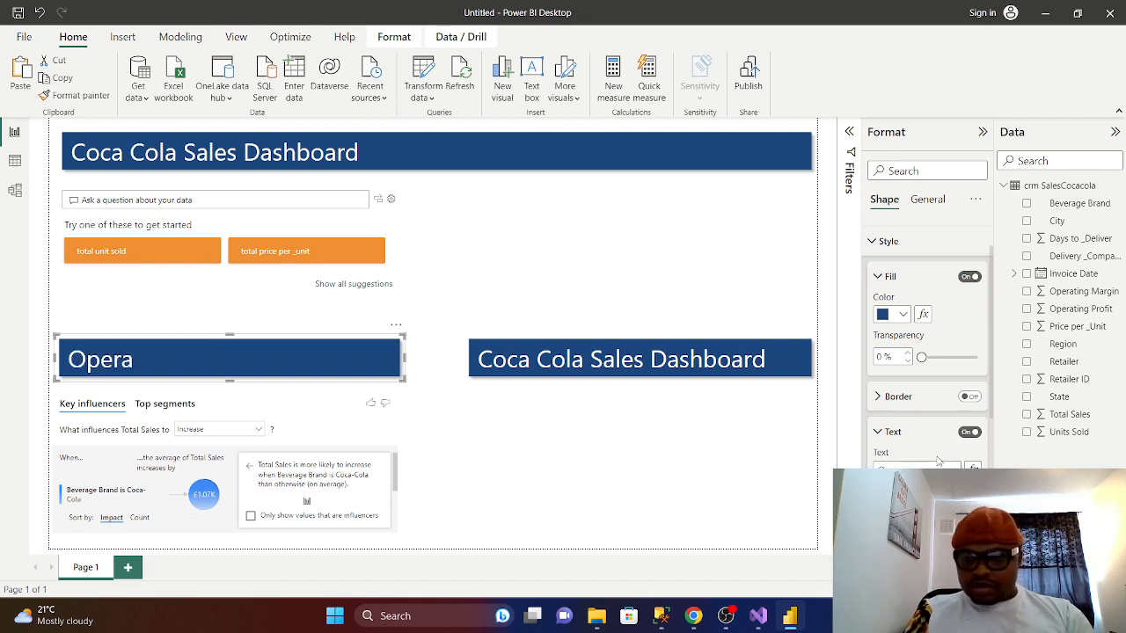
text(tin)
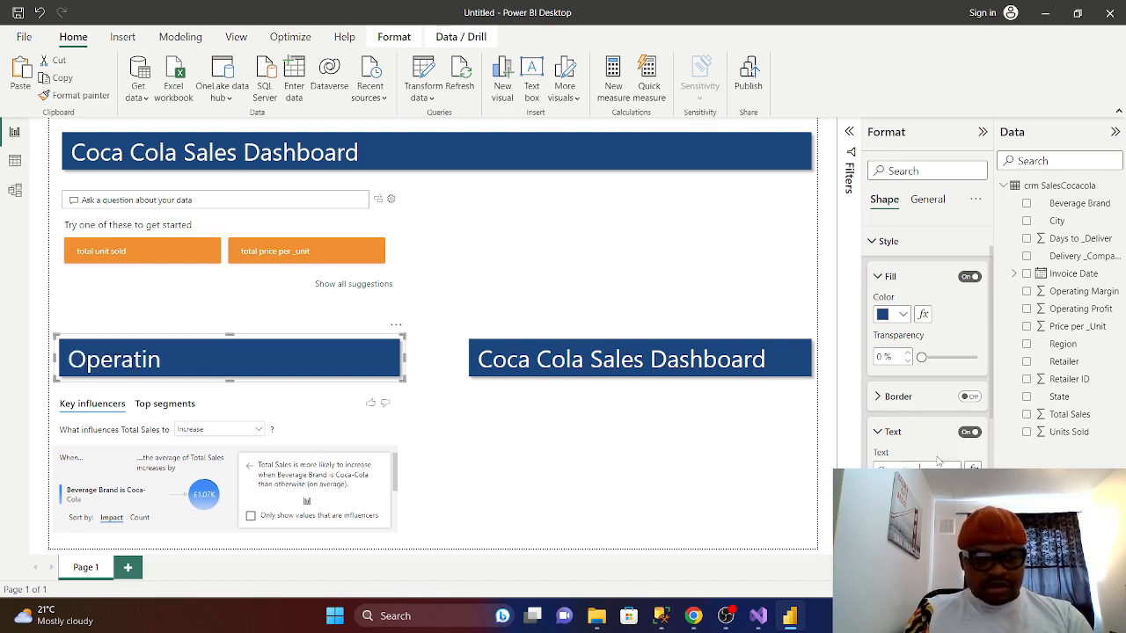
text(g)
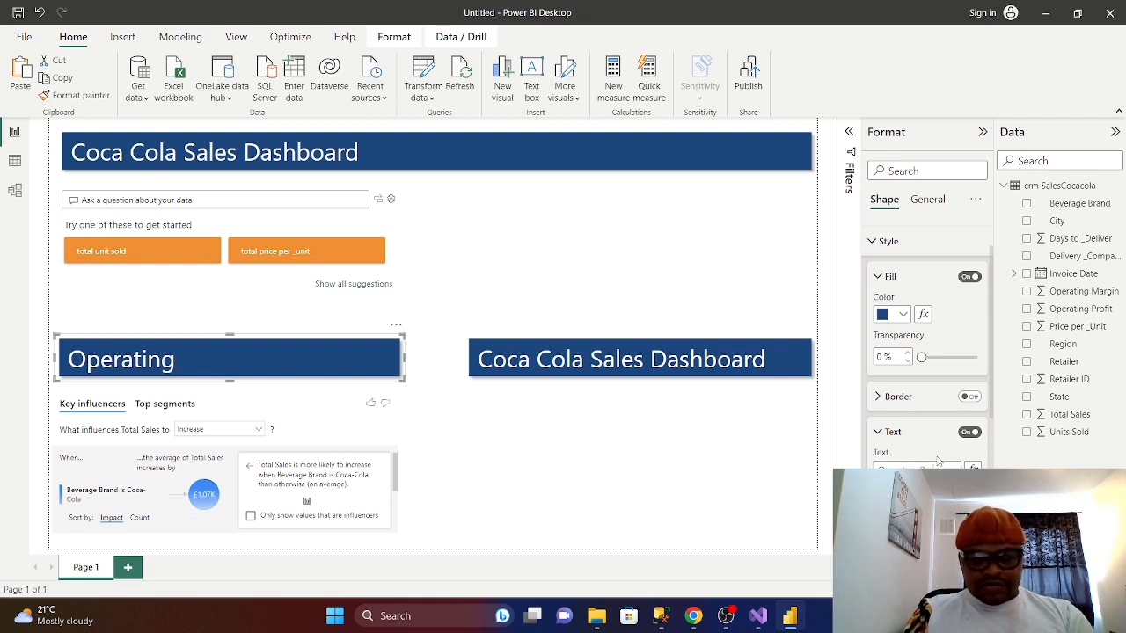
text( Profu)
key(BackSpace)
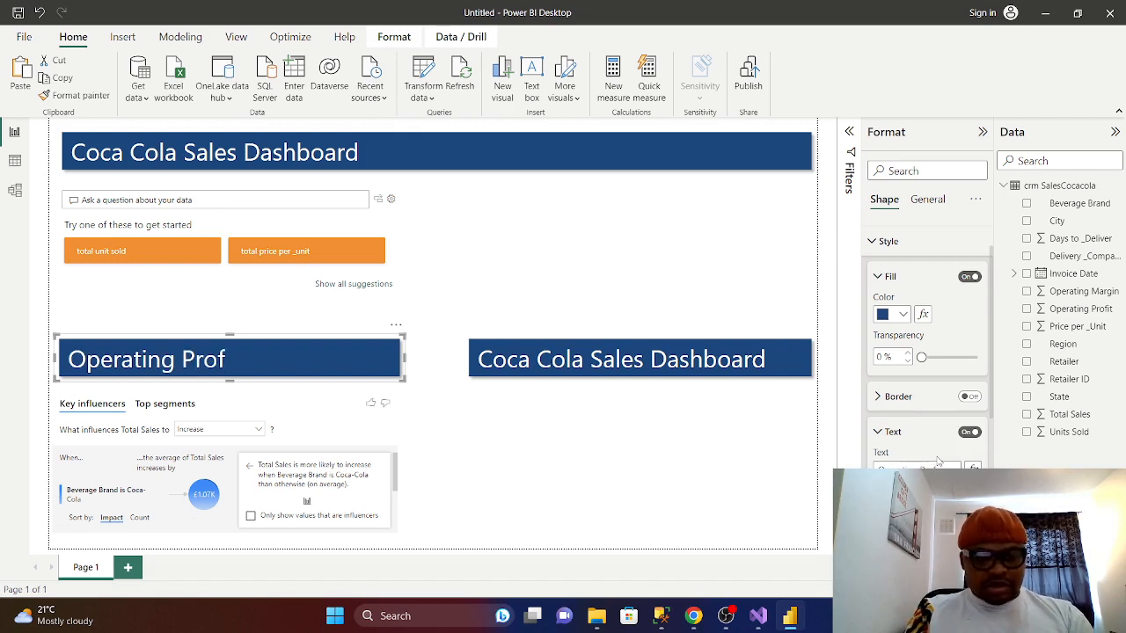
text(it)
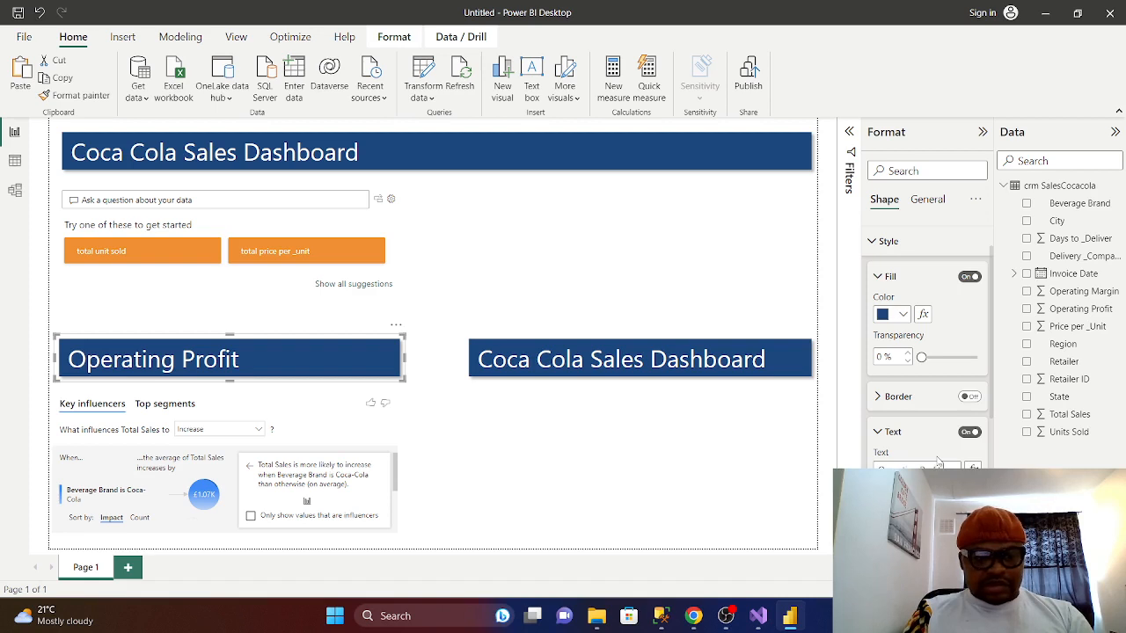
text( Ana)
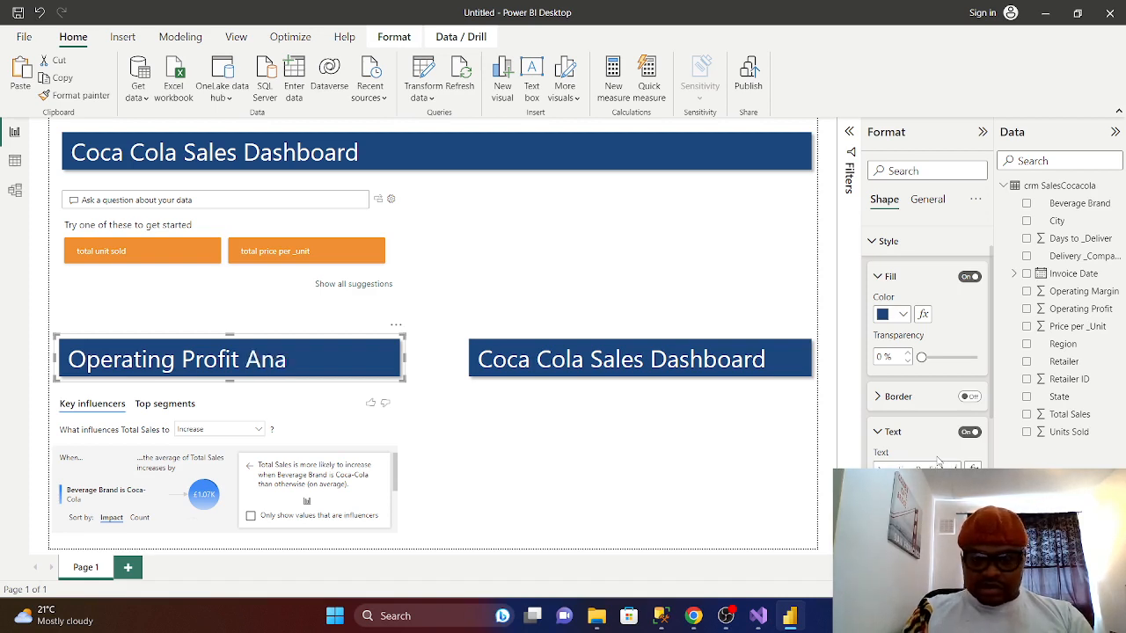
text(lysis)
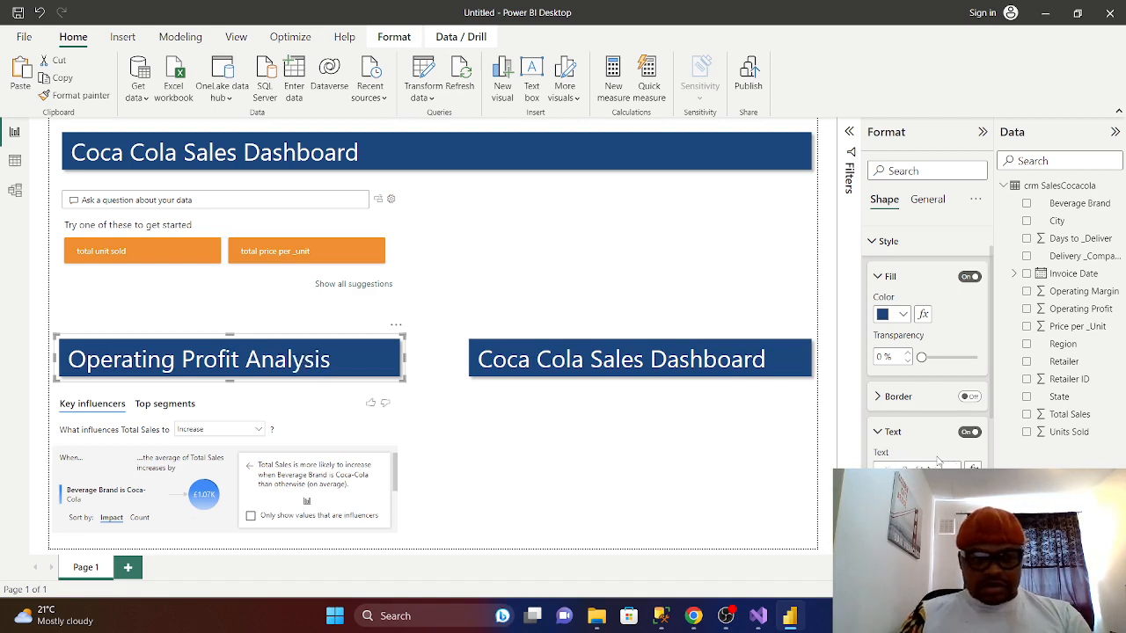
- Drag the right edges of the Operating Profit Analysis banner and Key influencers visual slightly wider
click(475, 448)
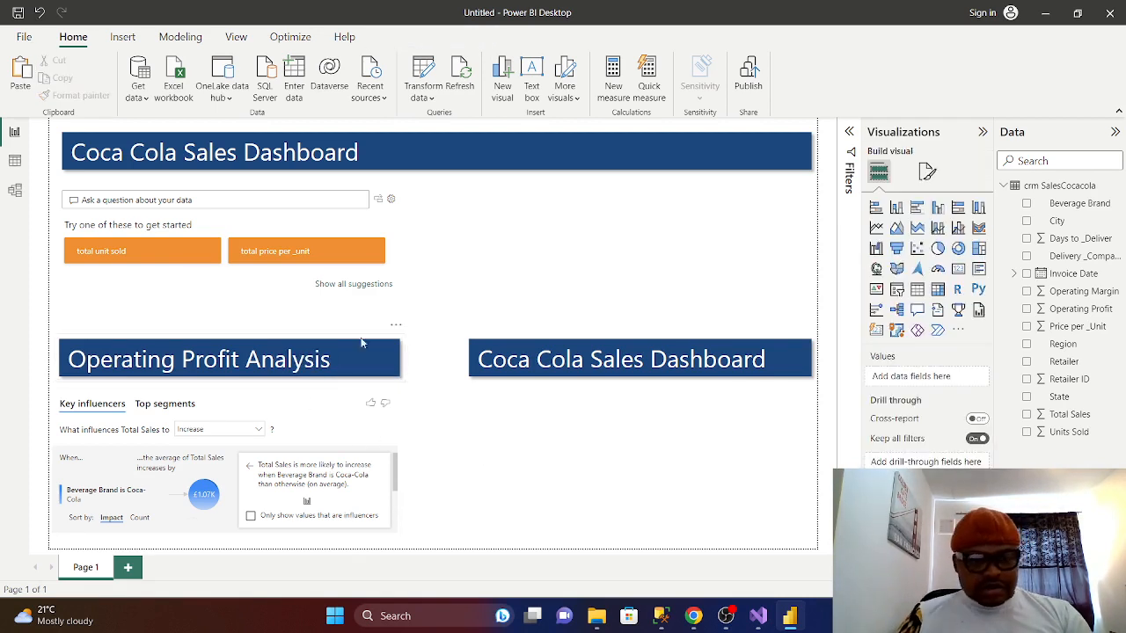
click(343, 361)
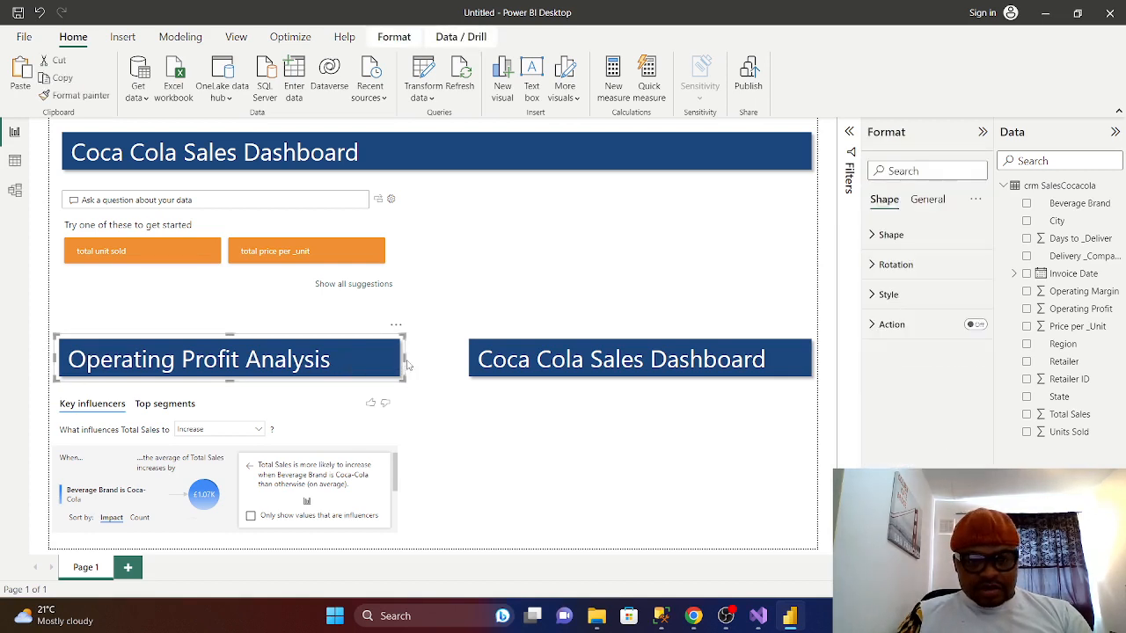
drag(407, 362, 413, 363)
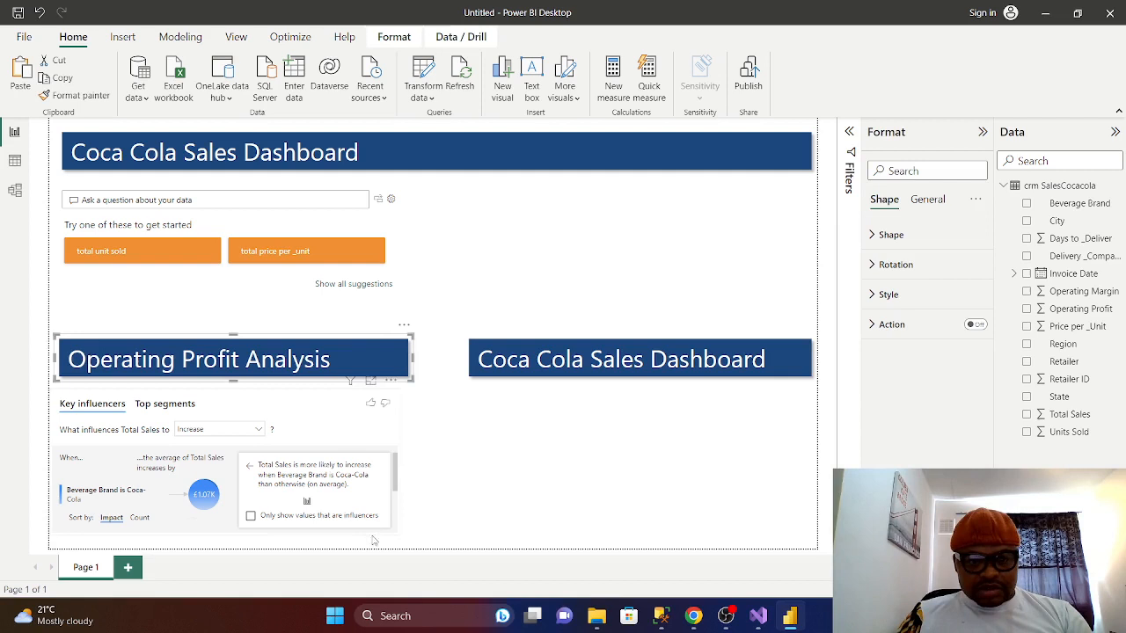
click(382, 445)
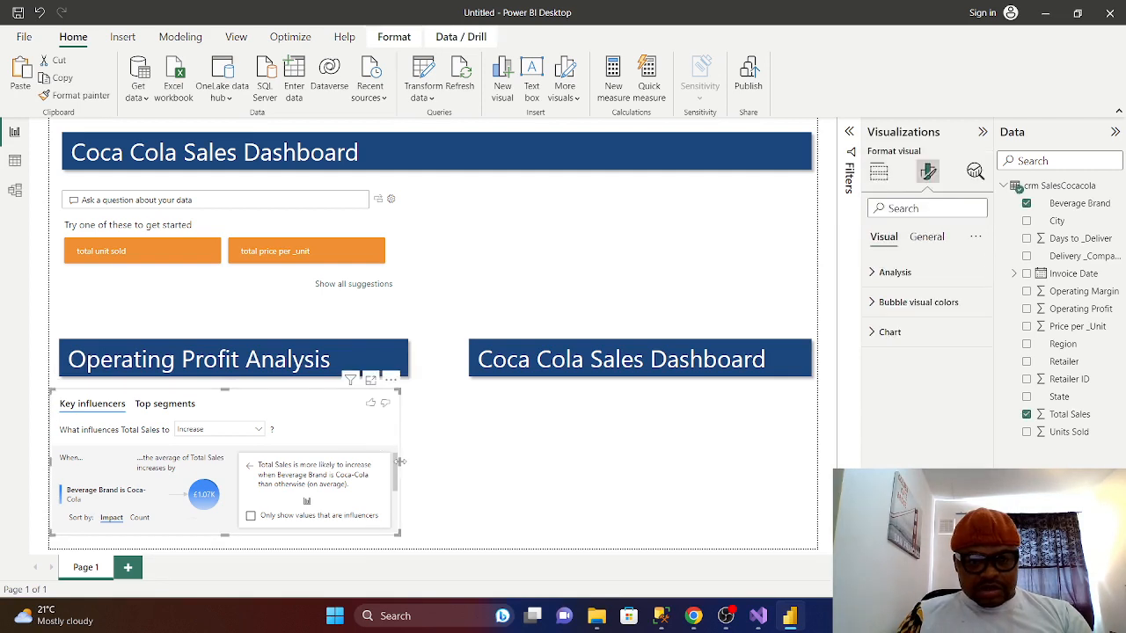
drag(400, 461, 408, 459)
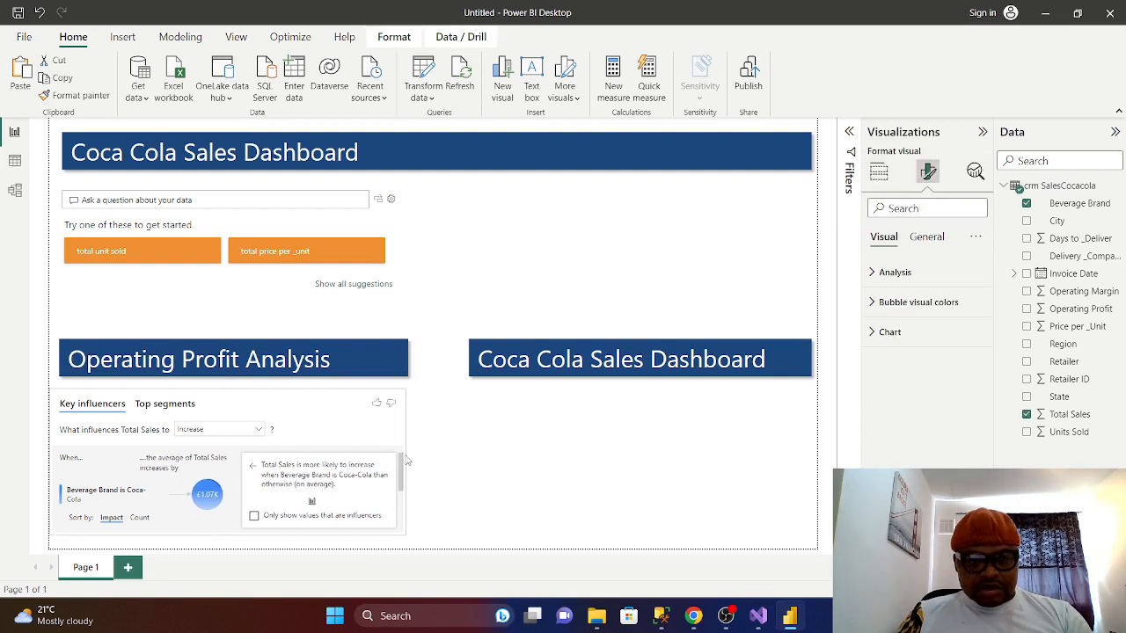
click(490, 486)
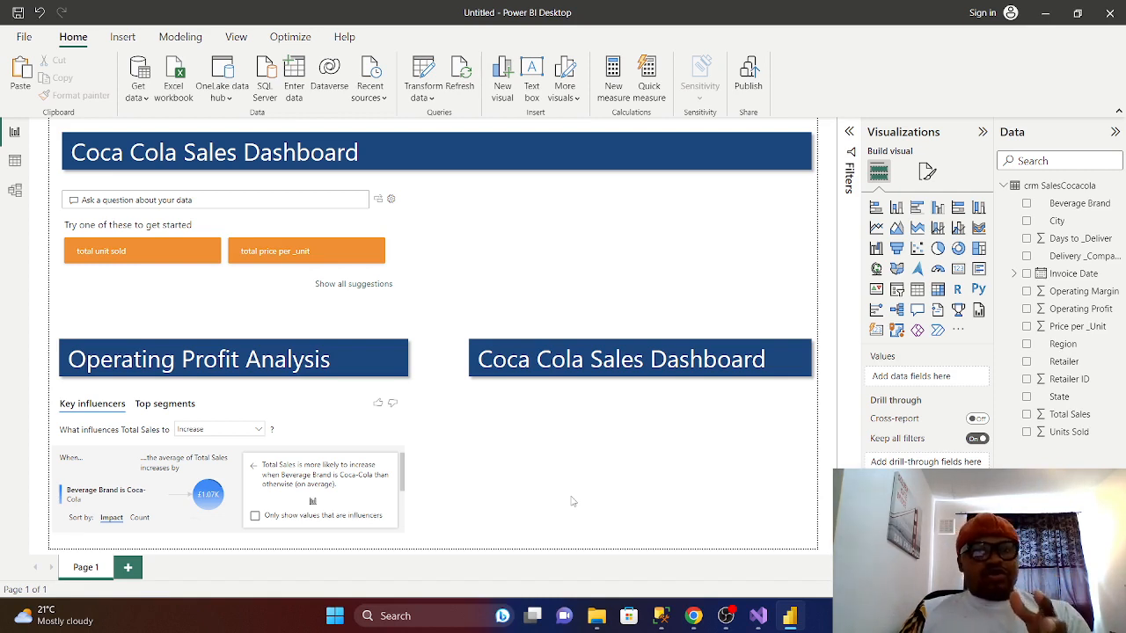
- Add a map visual and position it at the lower right of the page
click(877, 269)
drag(648, 237, 717, 443)
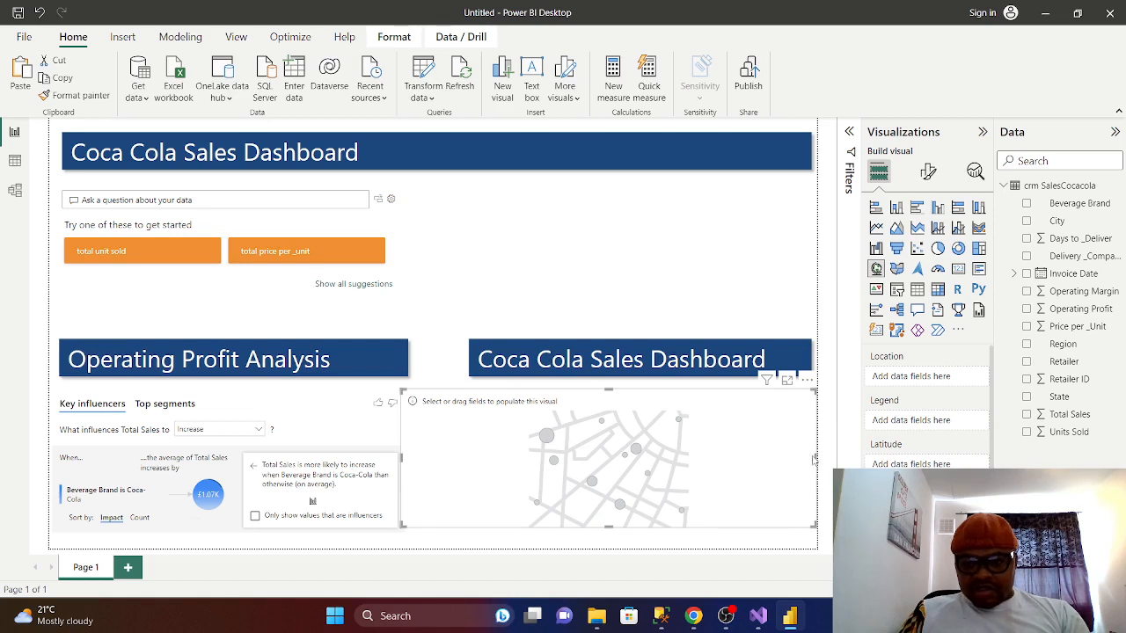
drag(815, 458, 799, 459)
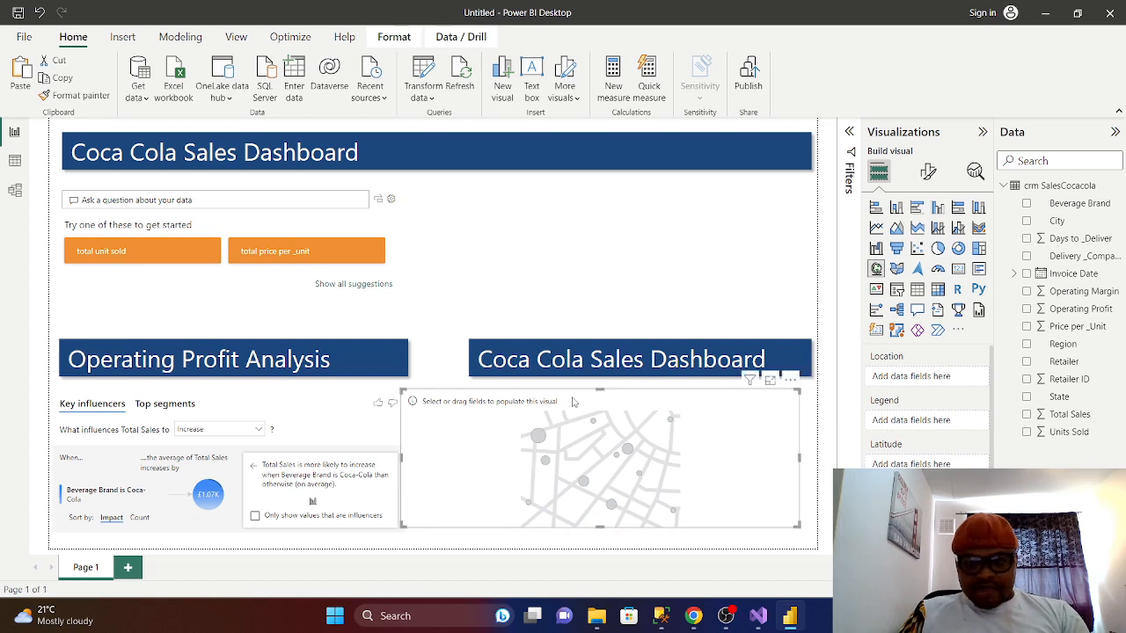
drag(572, 402, 590, 402)
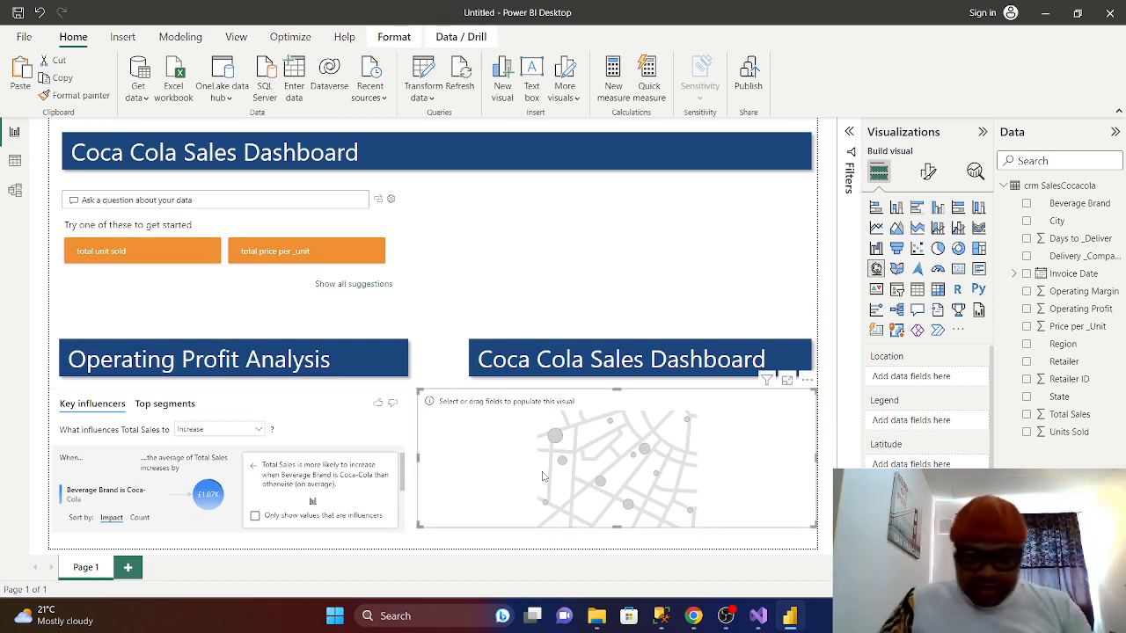
- Stretch the right-hand Coca Cola Sales Dashboard banner leftward to match the map below
click(542, 368)
drag(465, 366, 423, 368)
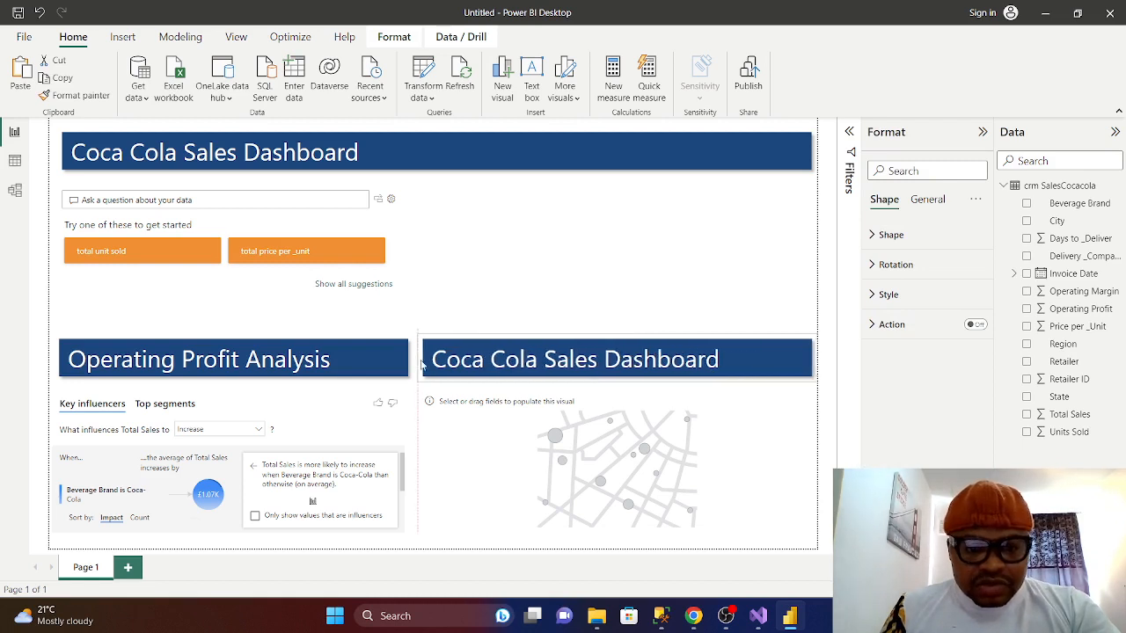
click(482, 466)
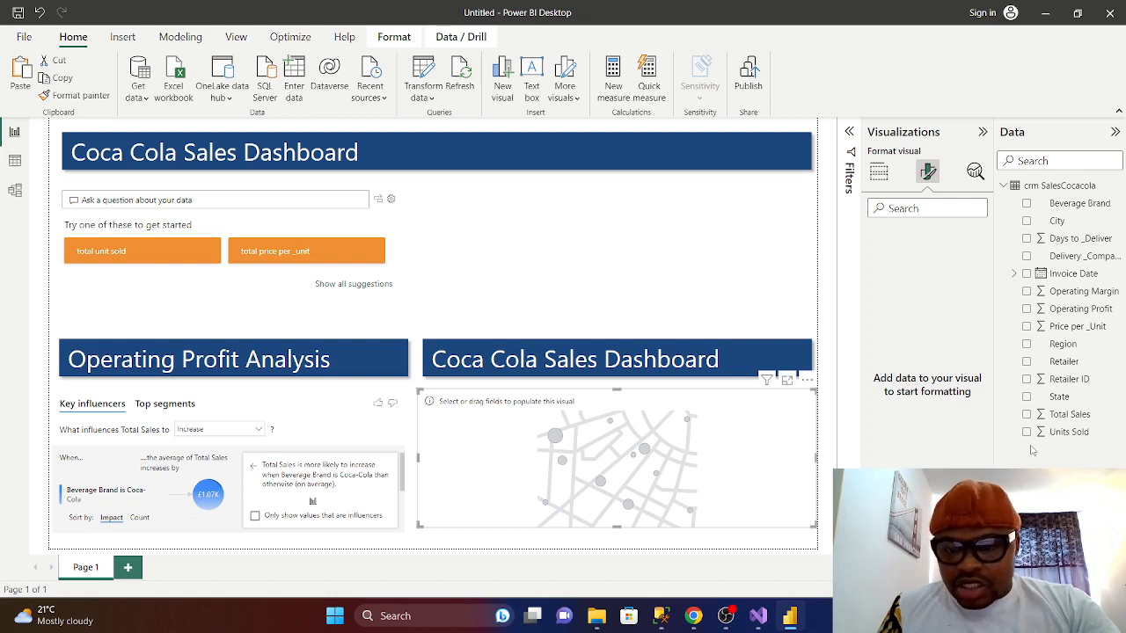
- Plot State on the map, trying Units Sold before sizing bubbles by Total Sales
click(1027, 398)
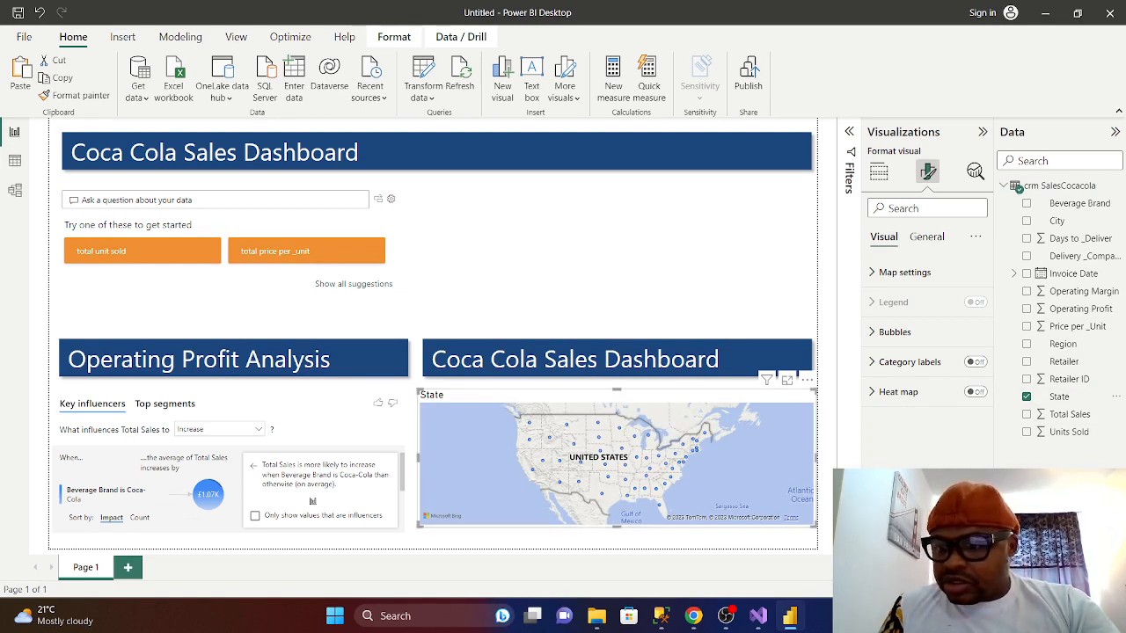
click(1027, 432)
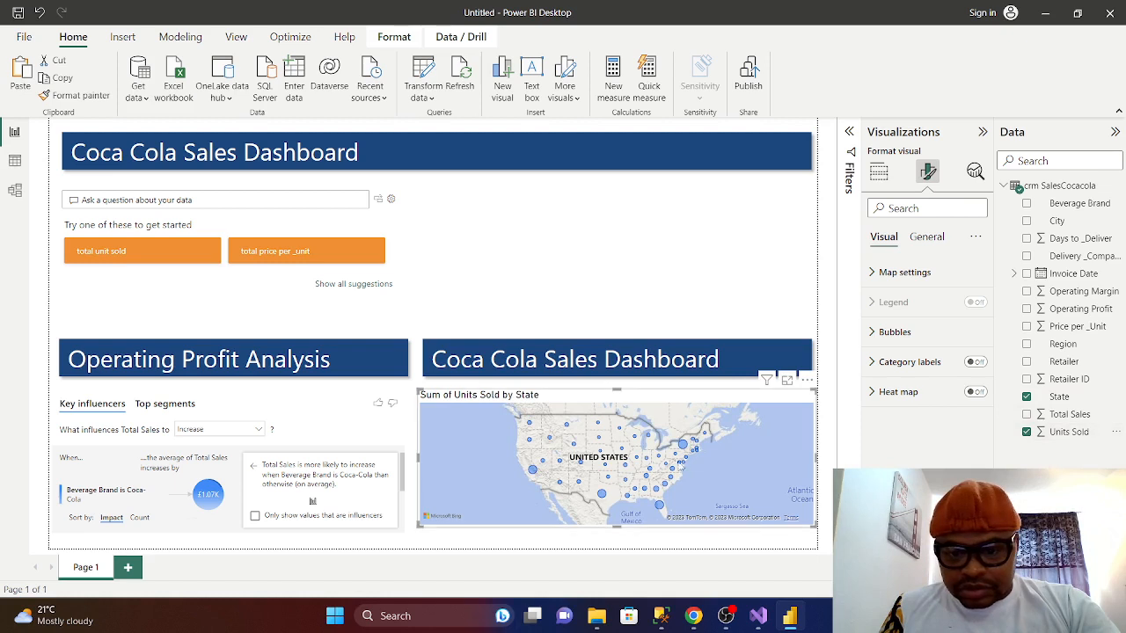
mouse_move(687, 451)
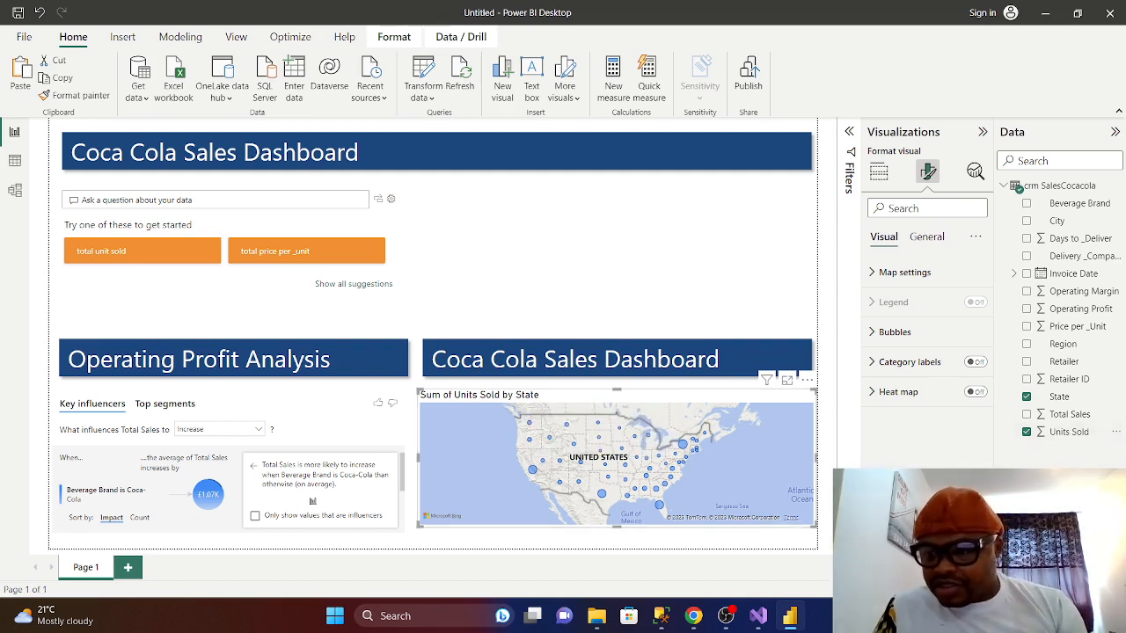
click(1026, 432)
click(1026, 415)
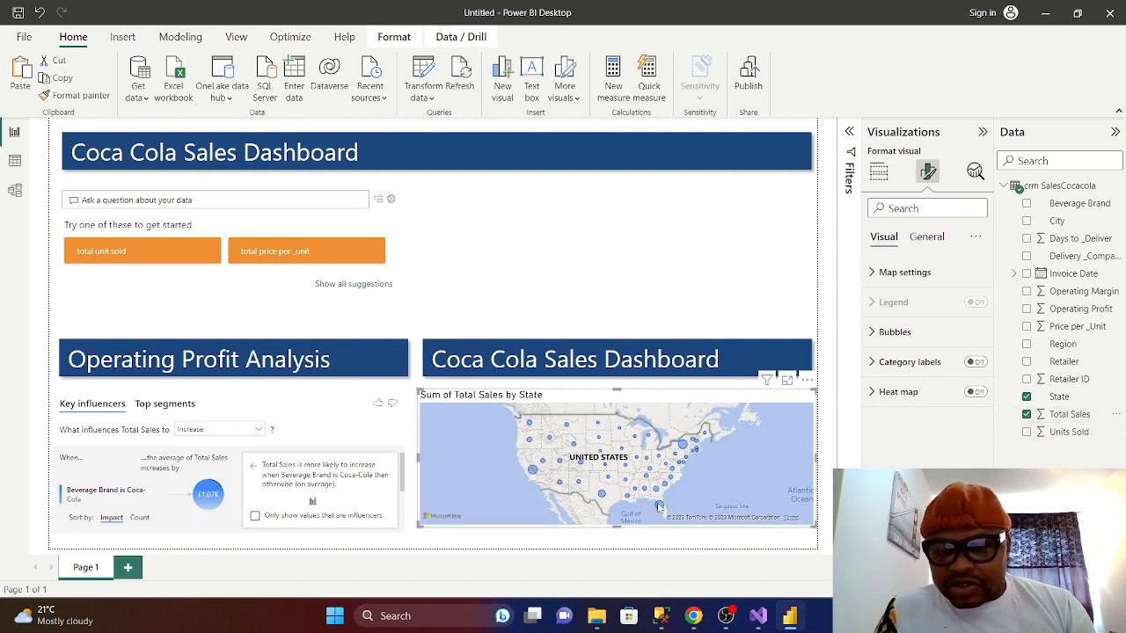
mouse_move(656, 507)
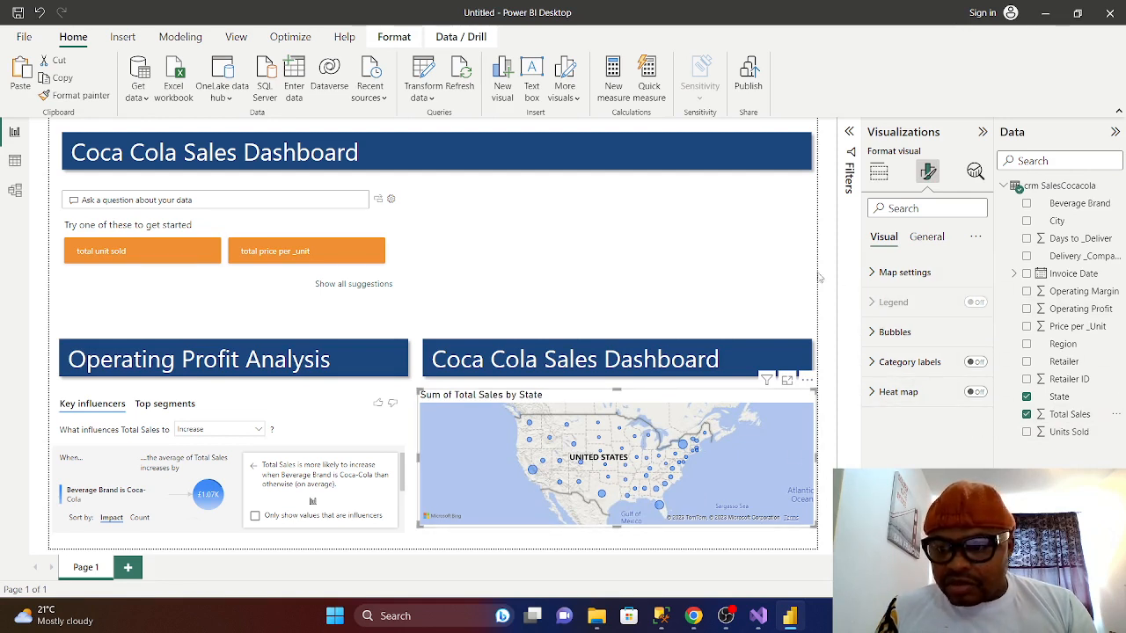
click(873, 273)
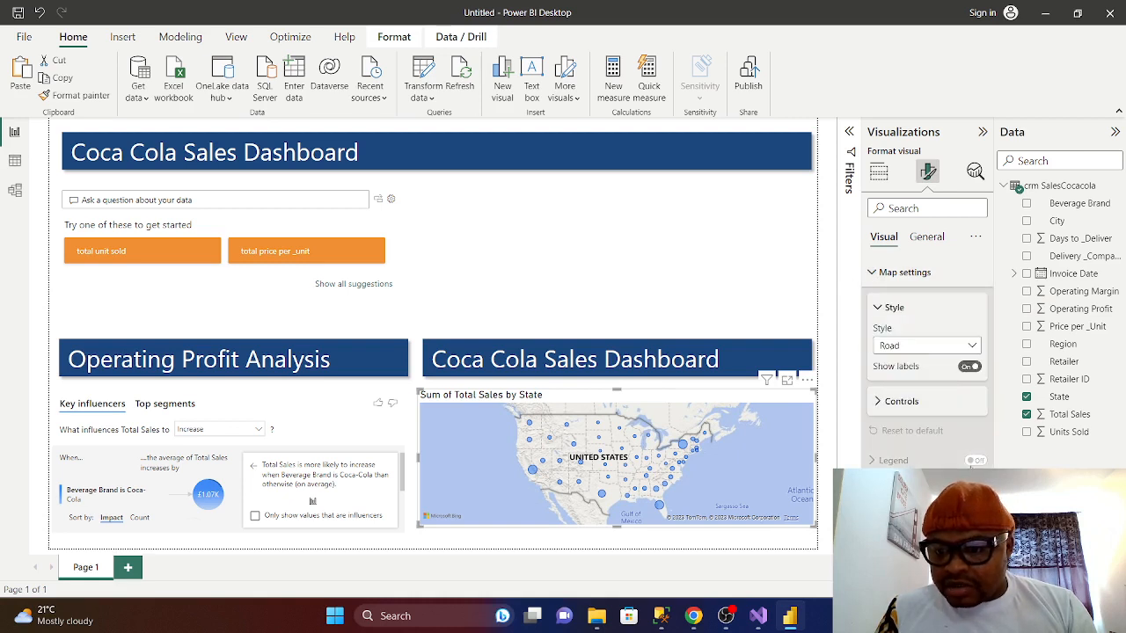
click(880, 405)
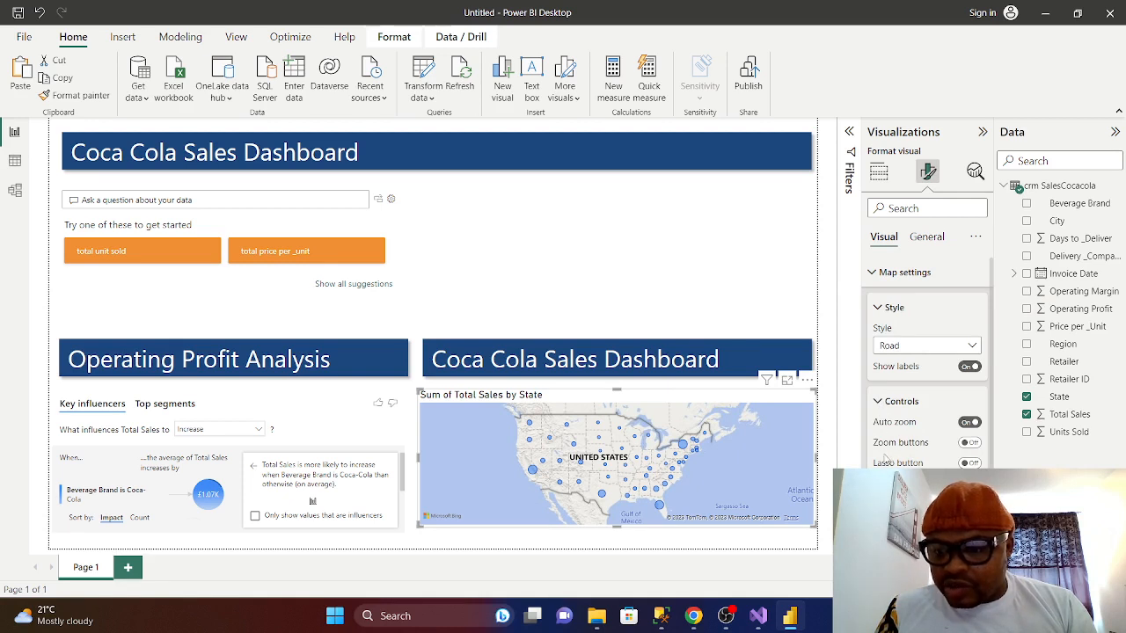
click(969, 444)
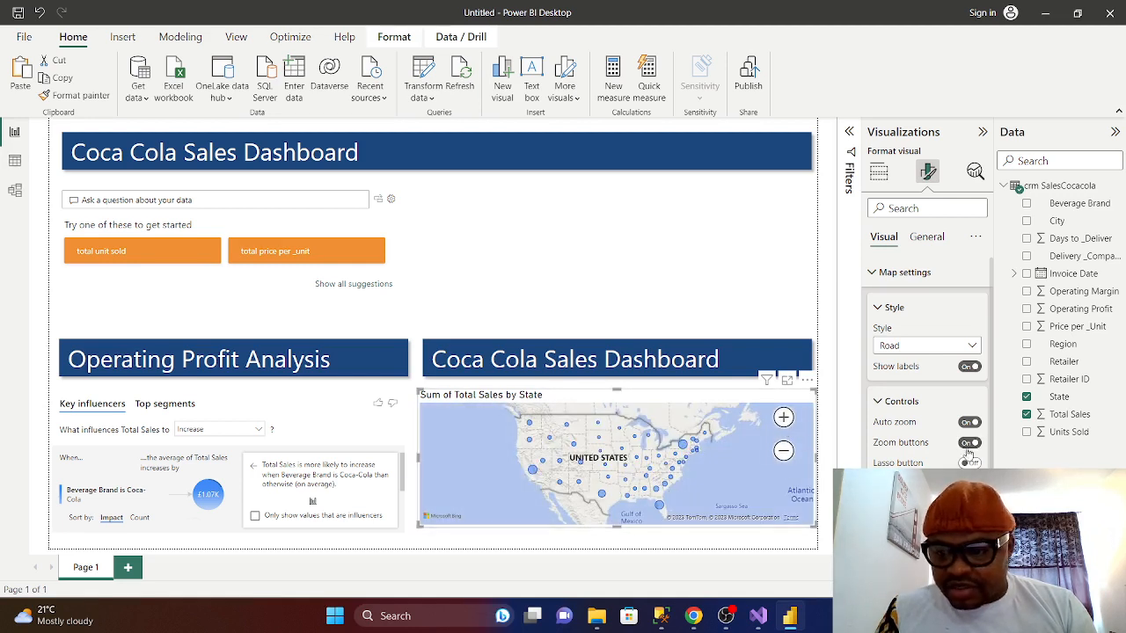
click(969, 445)
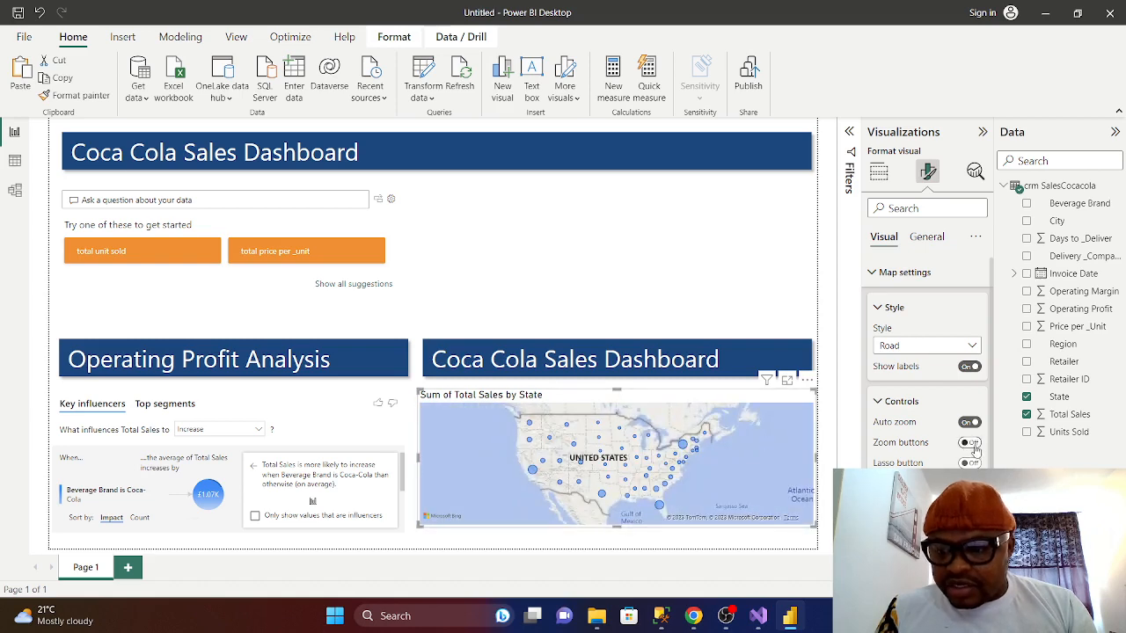
click(972, 445)
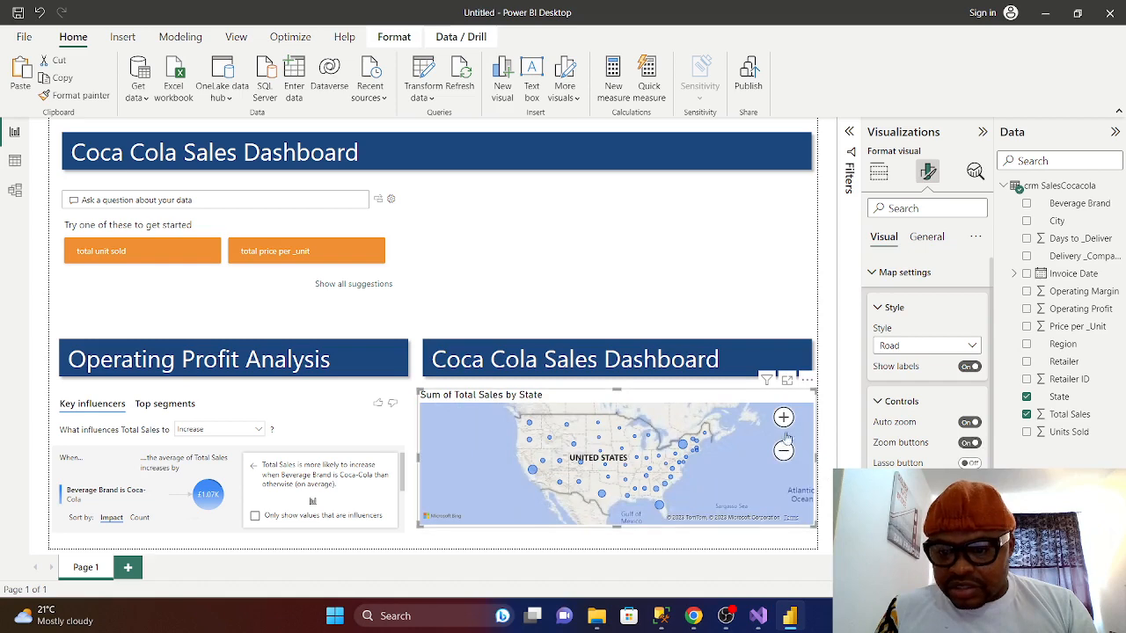
click(784, 418)
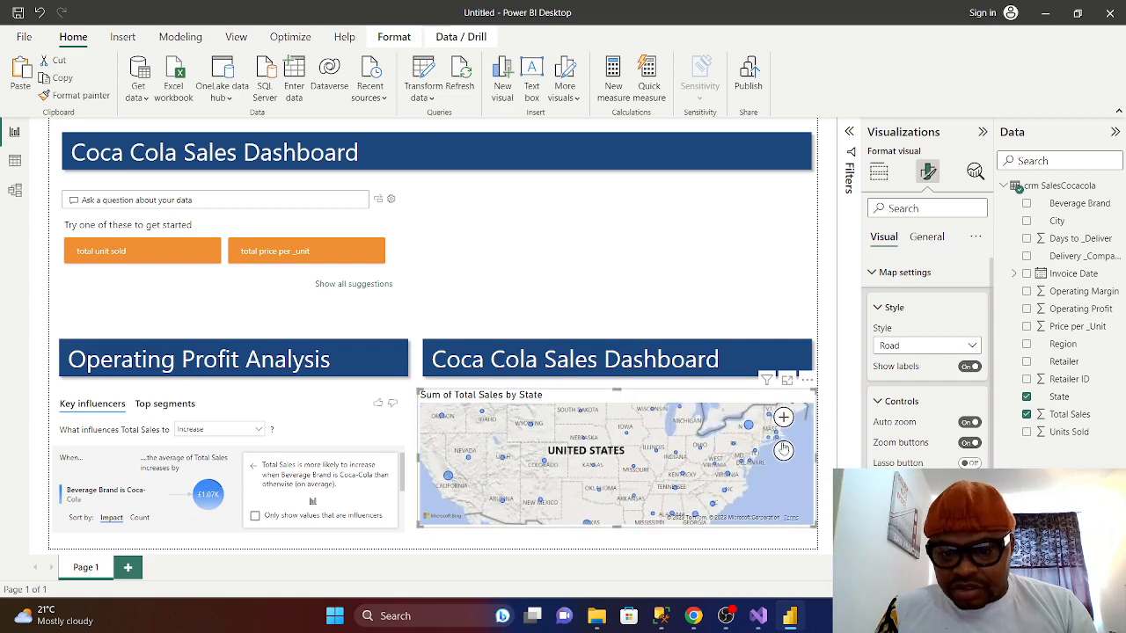
click(784, 451)
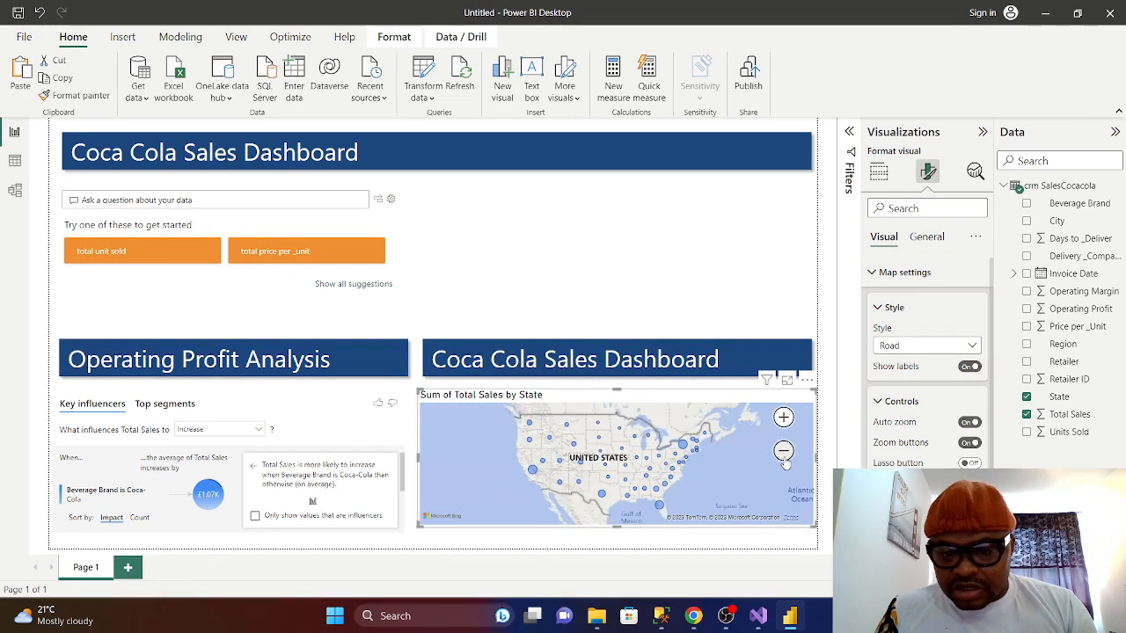
click(783, 451)
click(784, 418)
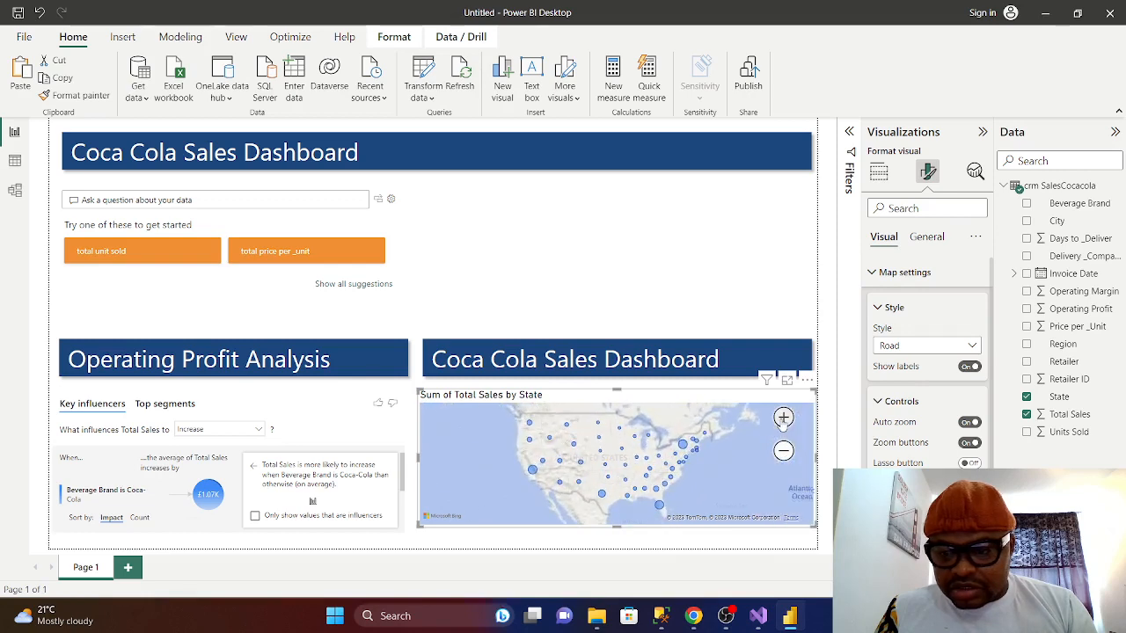
click(784, 451)
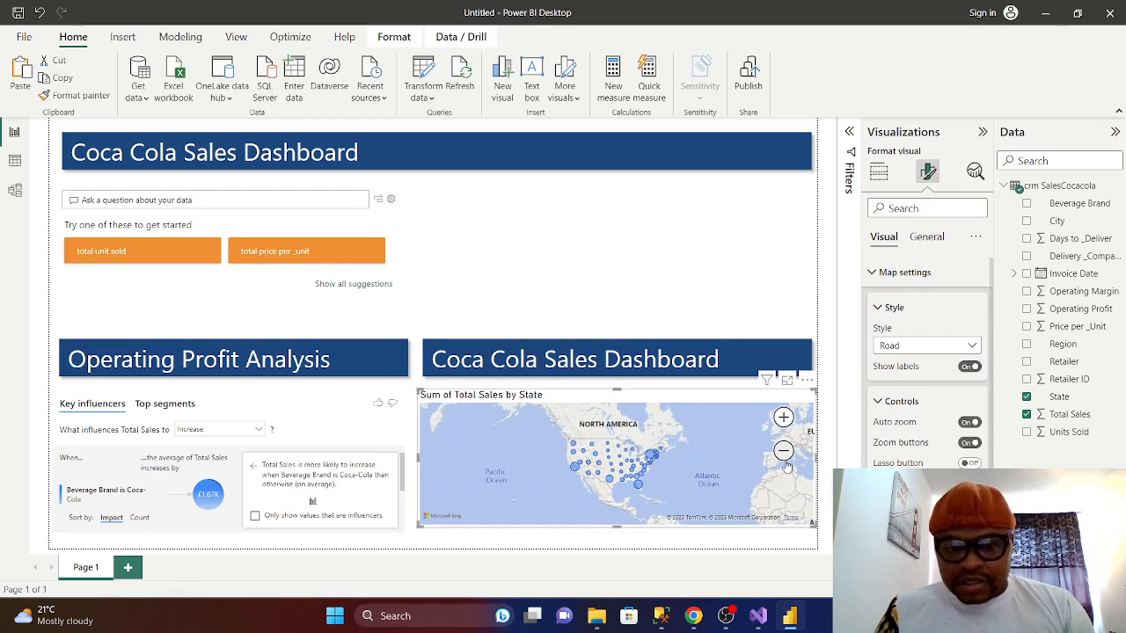
click(879, 404)
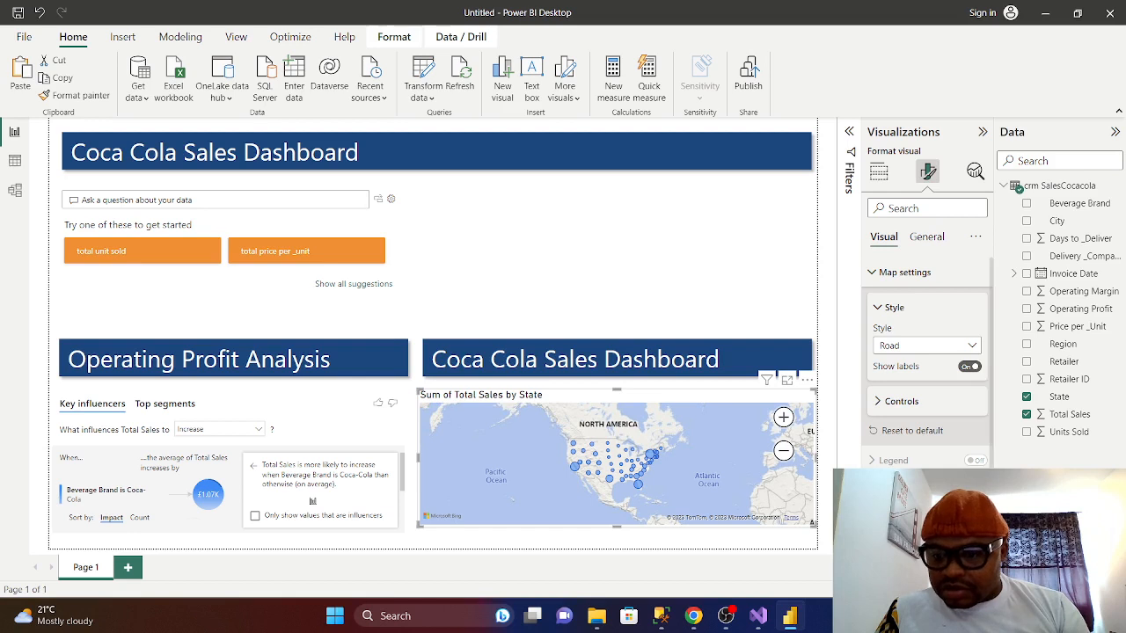
scroll(929, 414, down, 2)
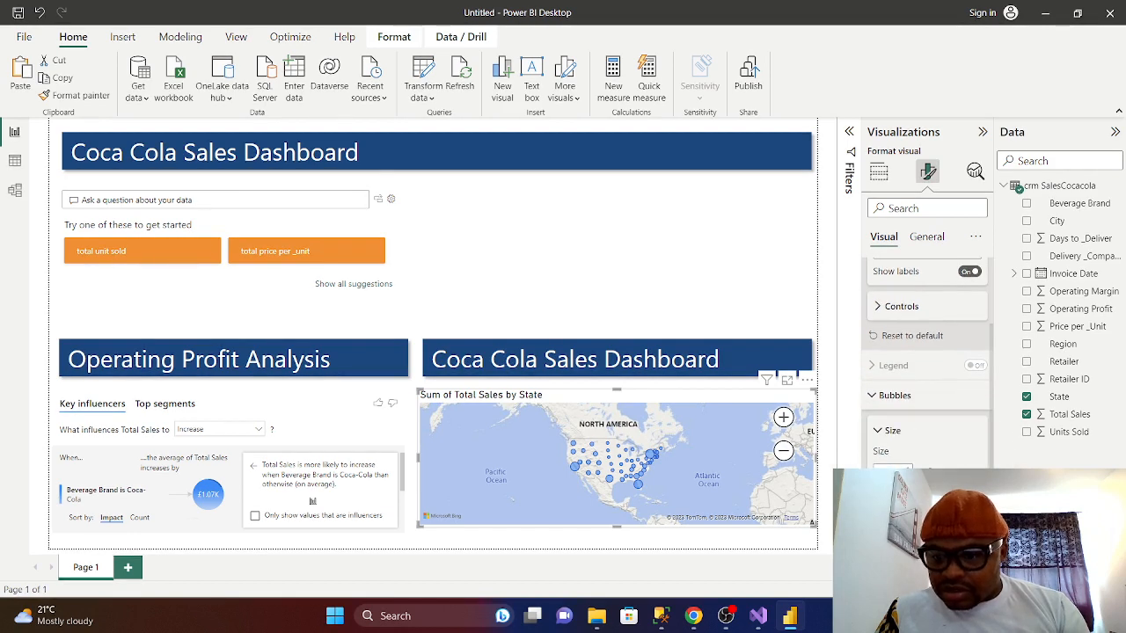
scroll(915, 405, up, 2)
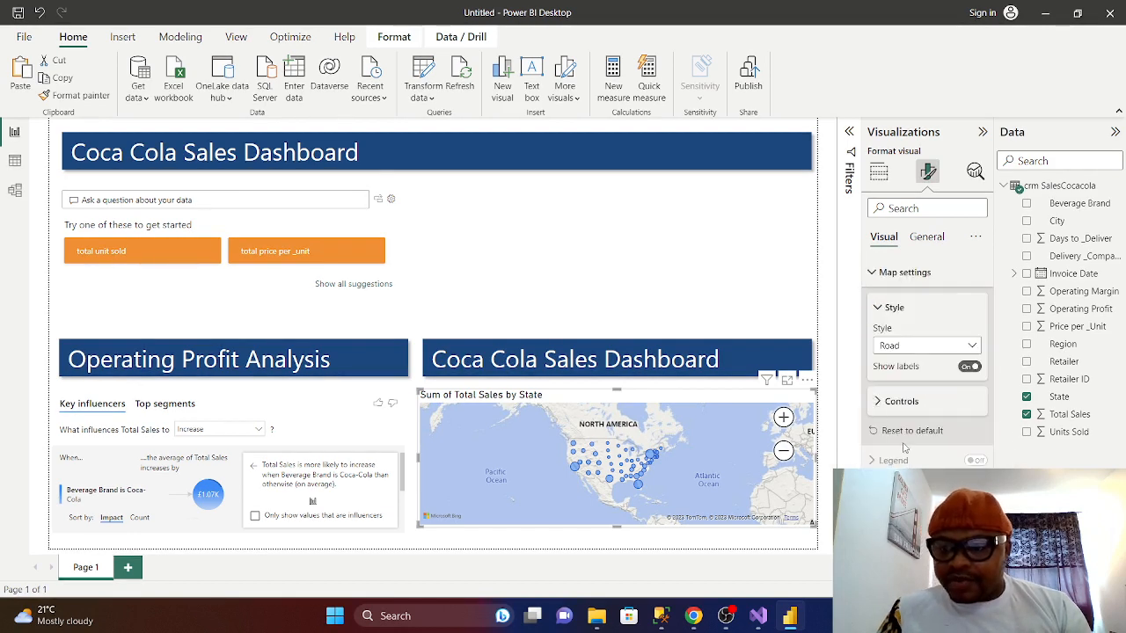
click(878, 308)
click(872, 273)
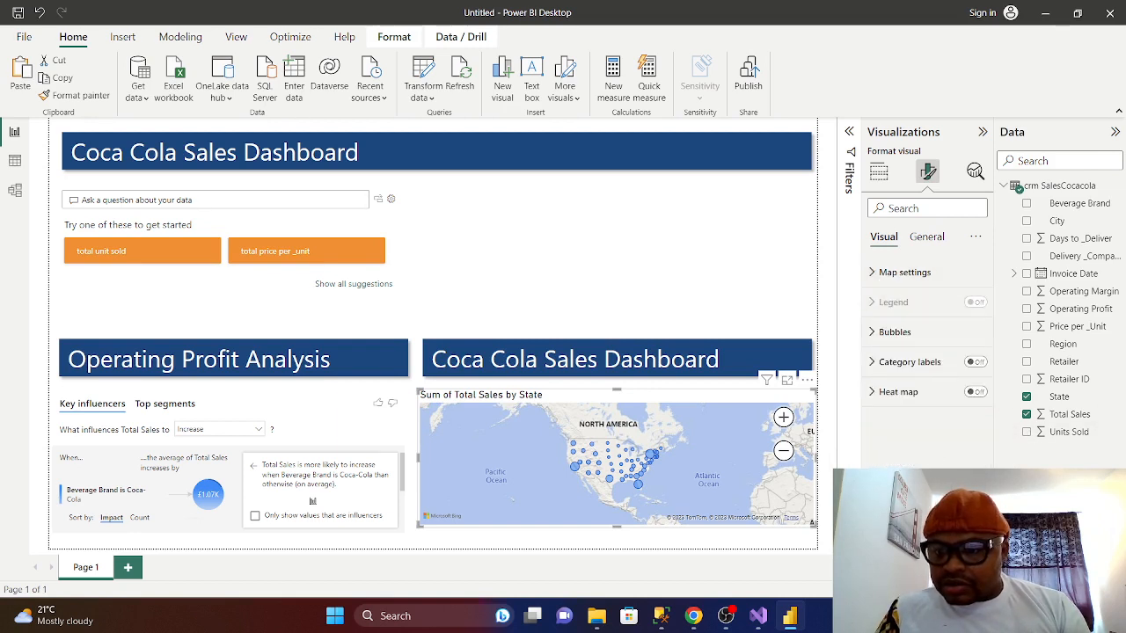
click(874, 333)
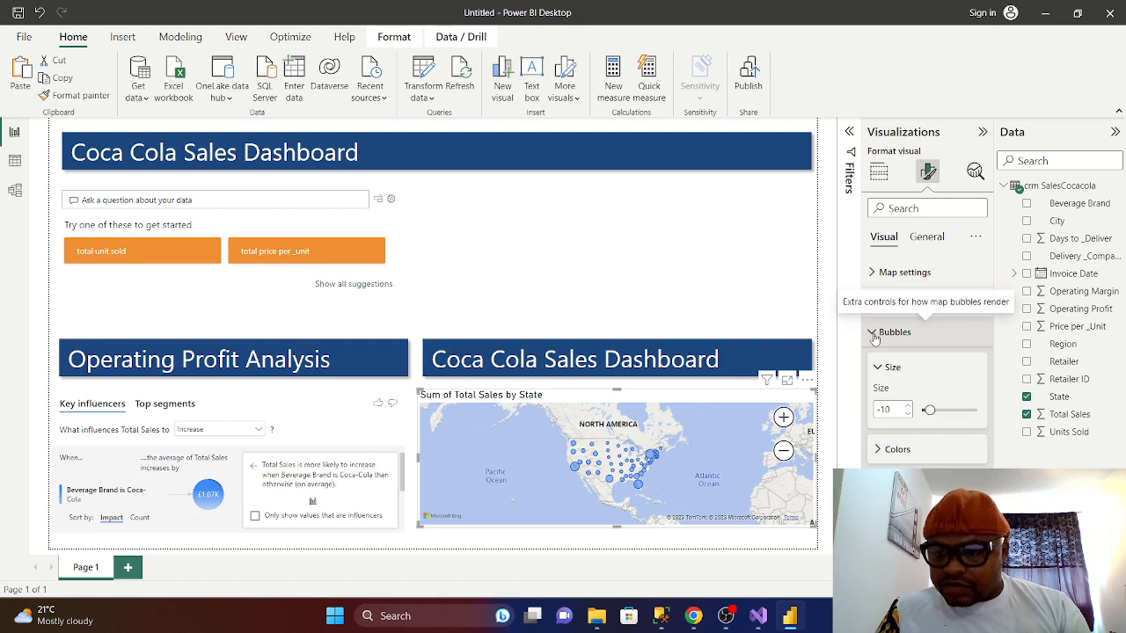
click(873, 334)
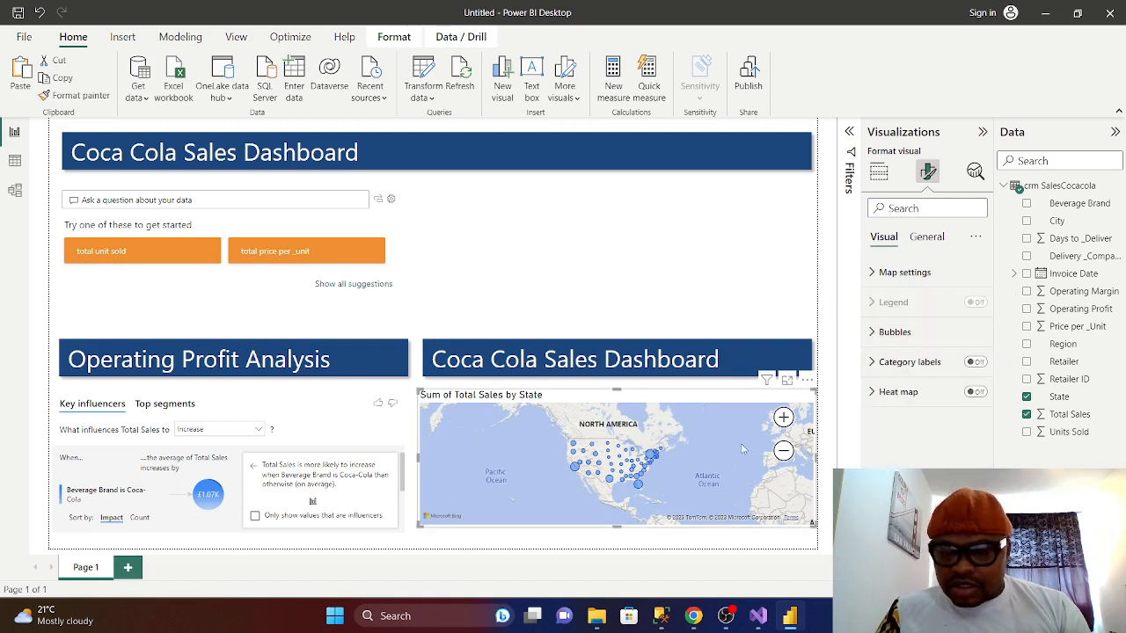
click(783, 418)
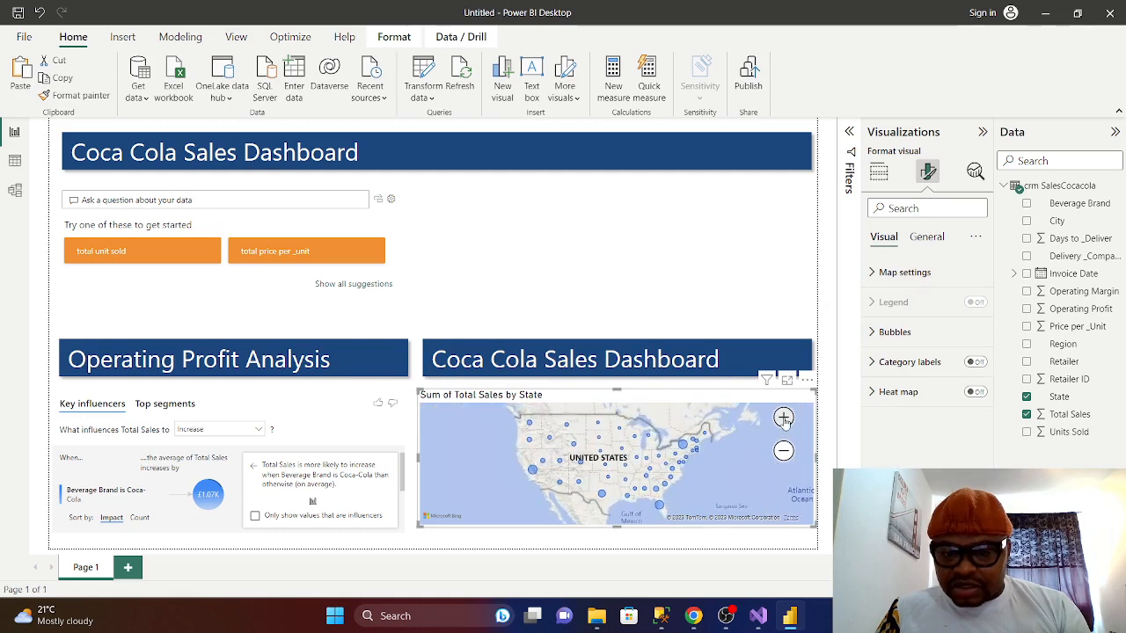
click(1027, 221)
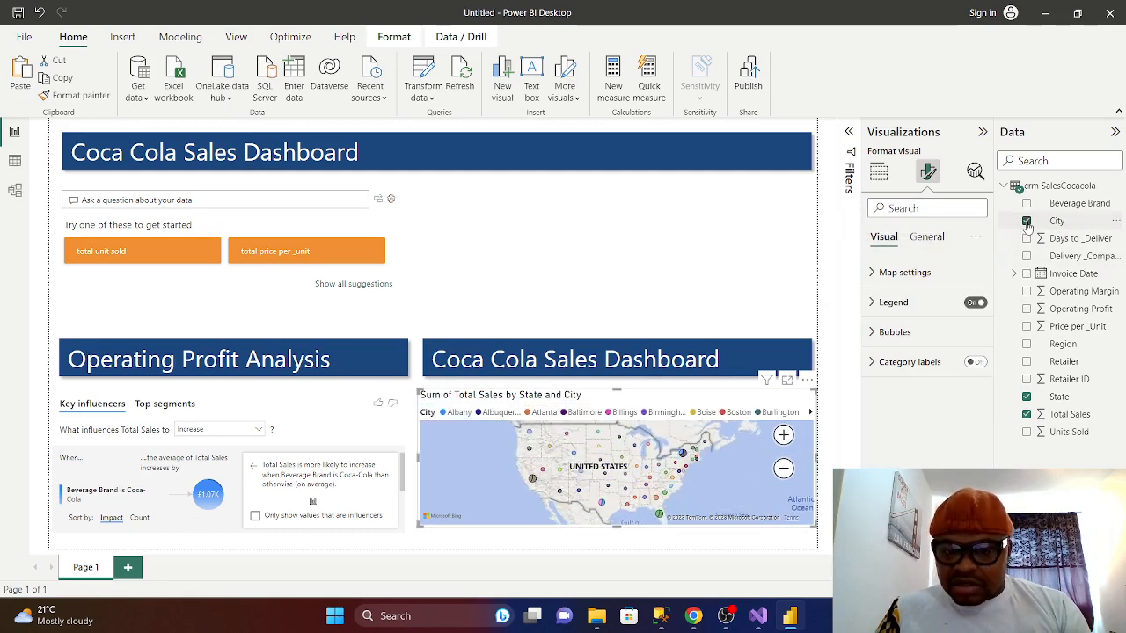
click(1026, 222)
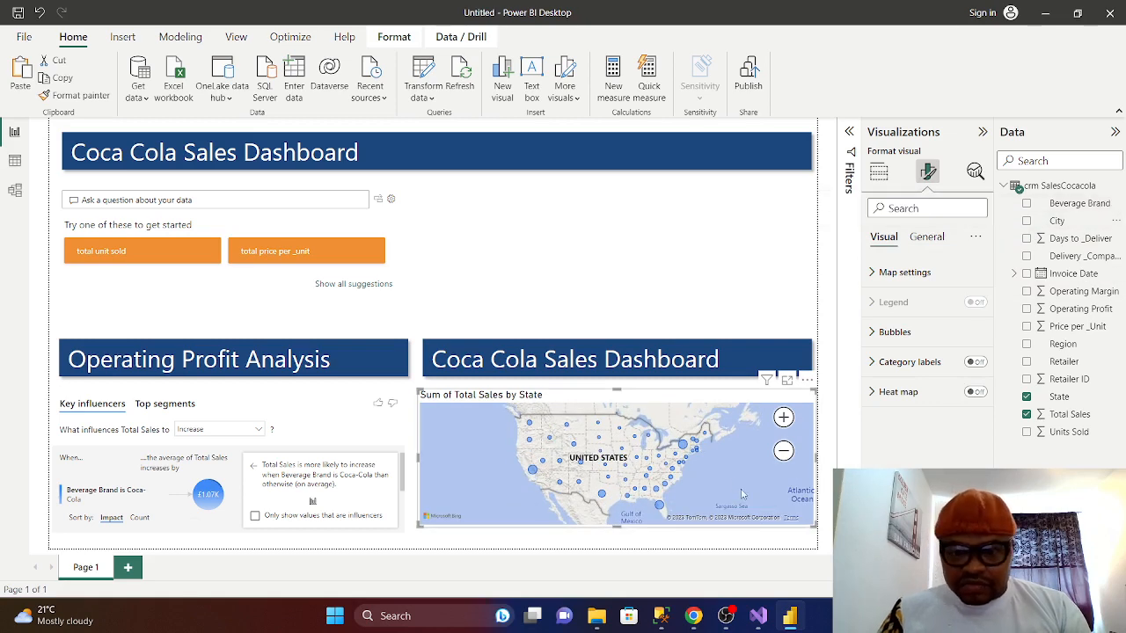
click(783, 418)
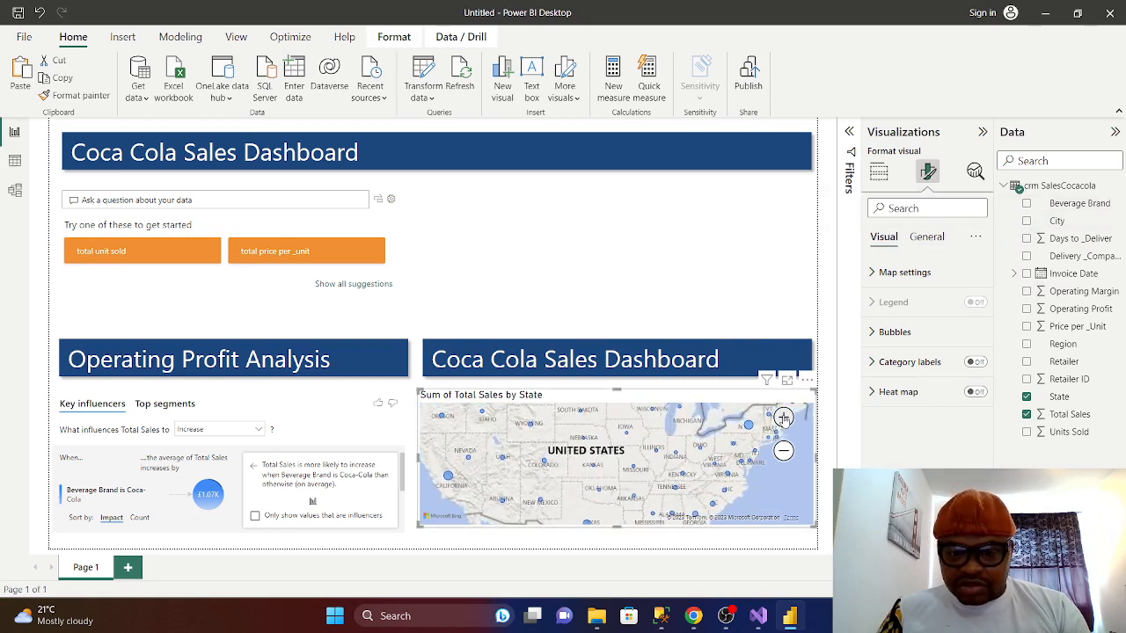
click(784, 451)
click(784, 452)
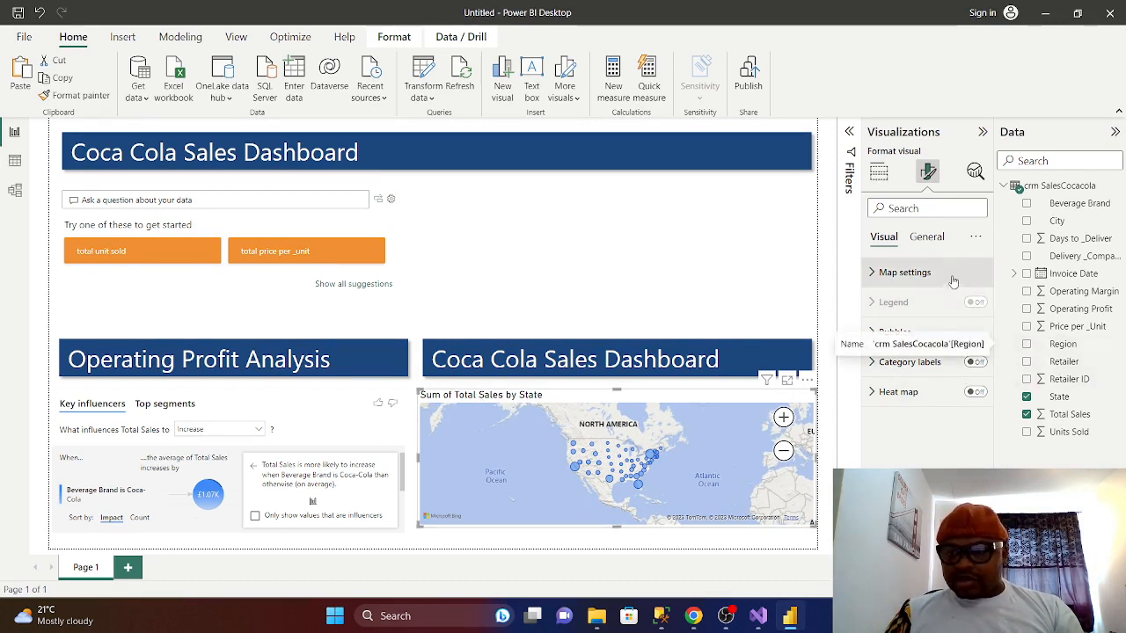
- Switch off the map's built-in title in General formatting
click(923, 238)
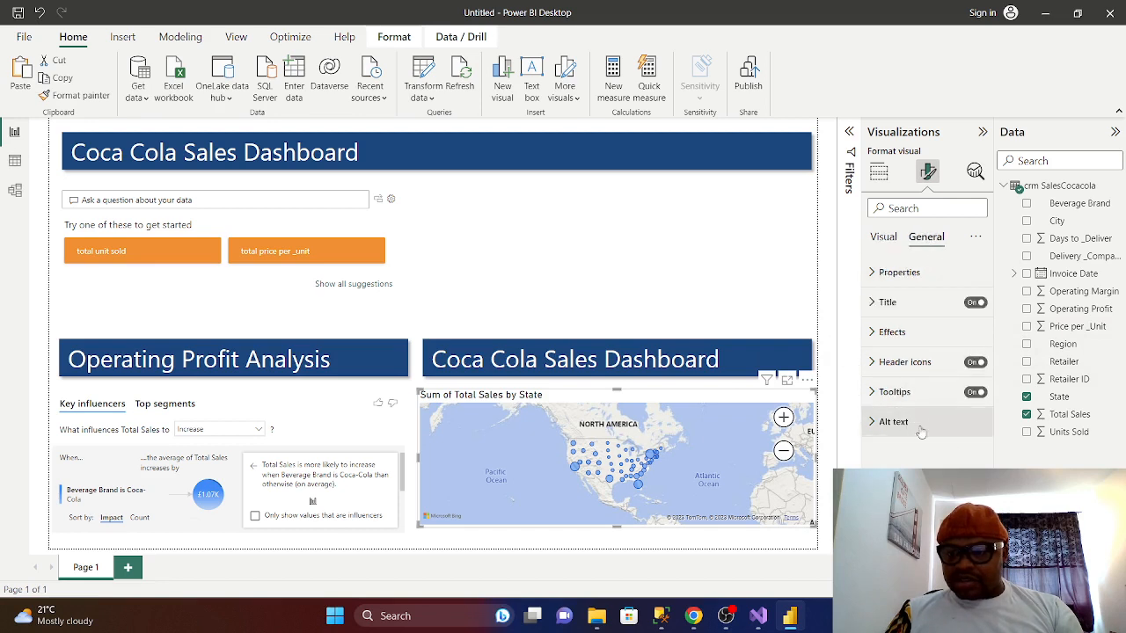
click(974, 303)
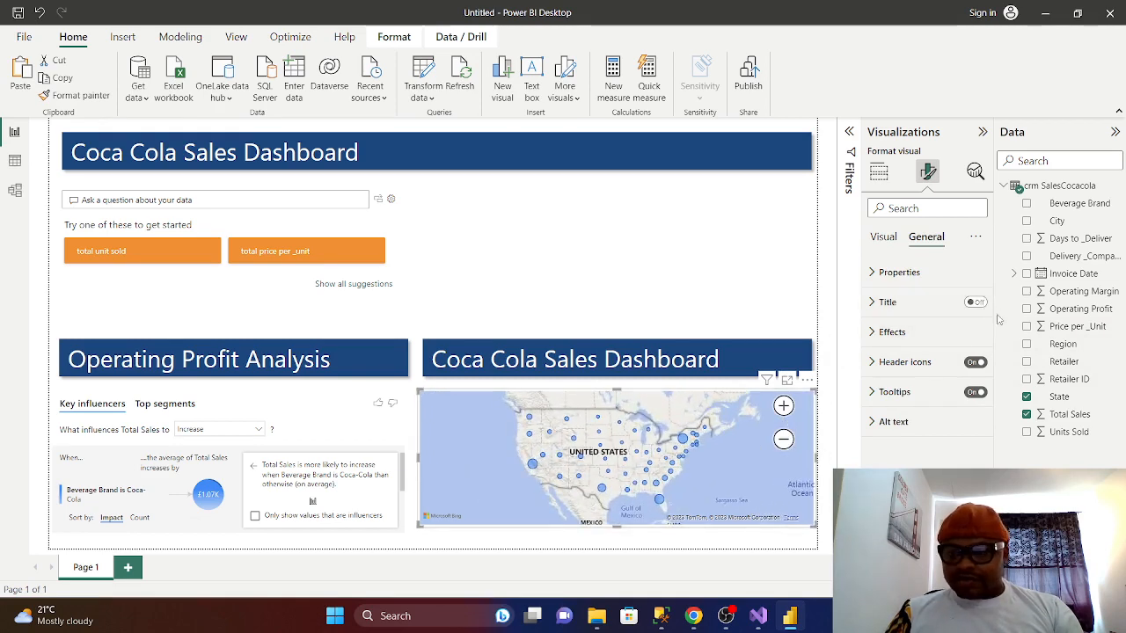
click(974, 303)
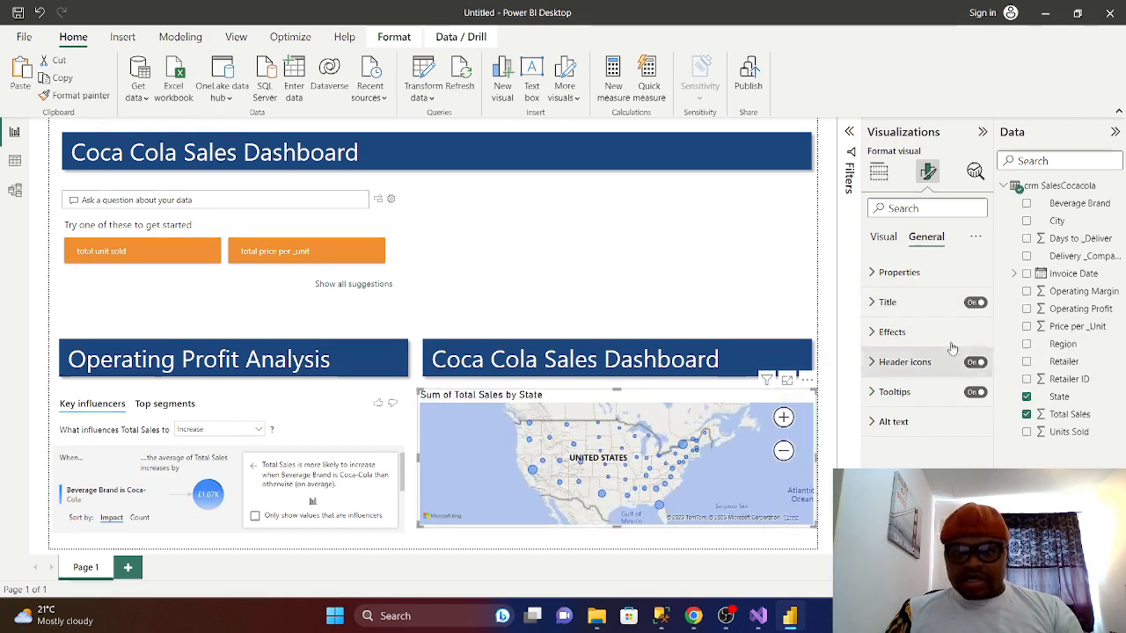
click(974, 302)
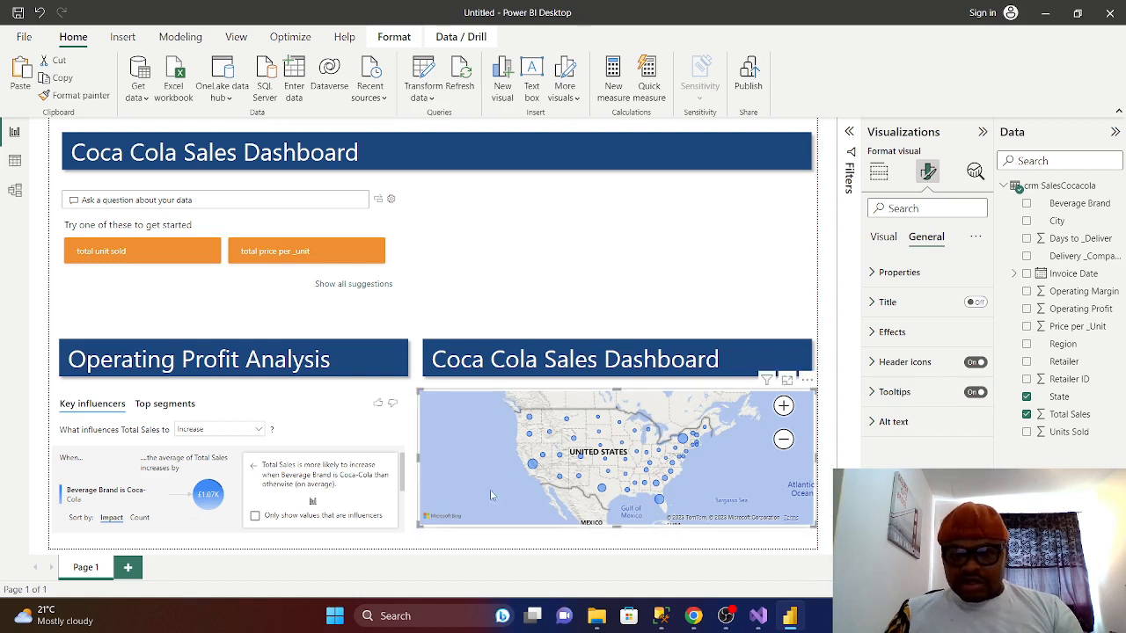
- Narrow the map from both sides to fit under the right banner, dismissing the error message
drag(419, 457, 429, 457)
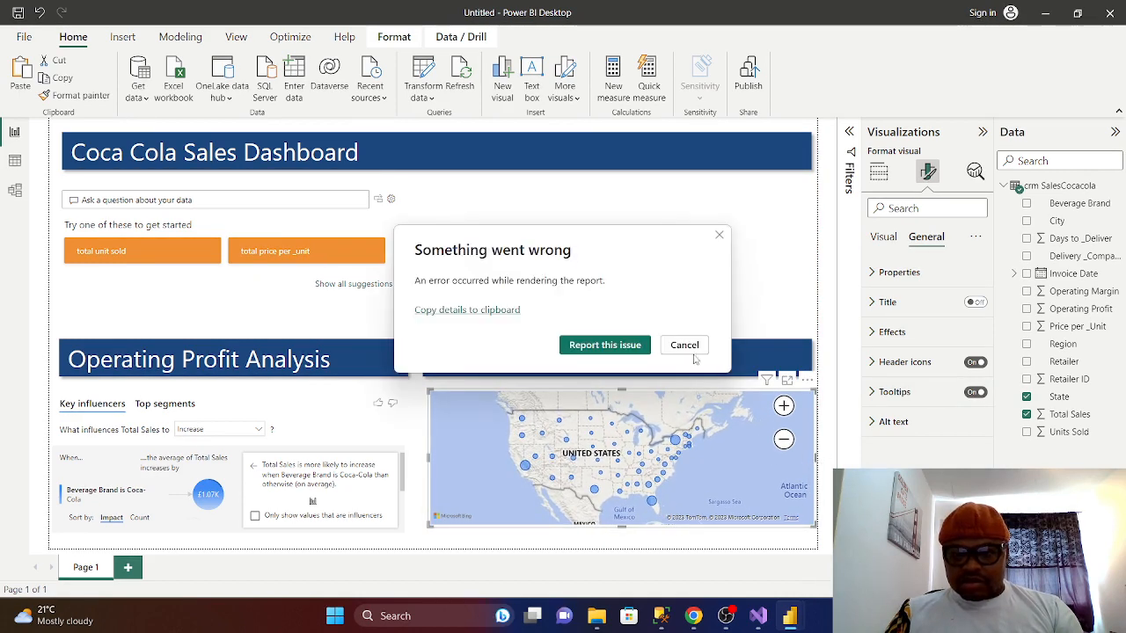
click(691, 348)
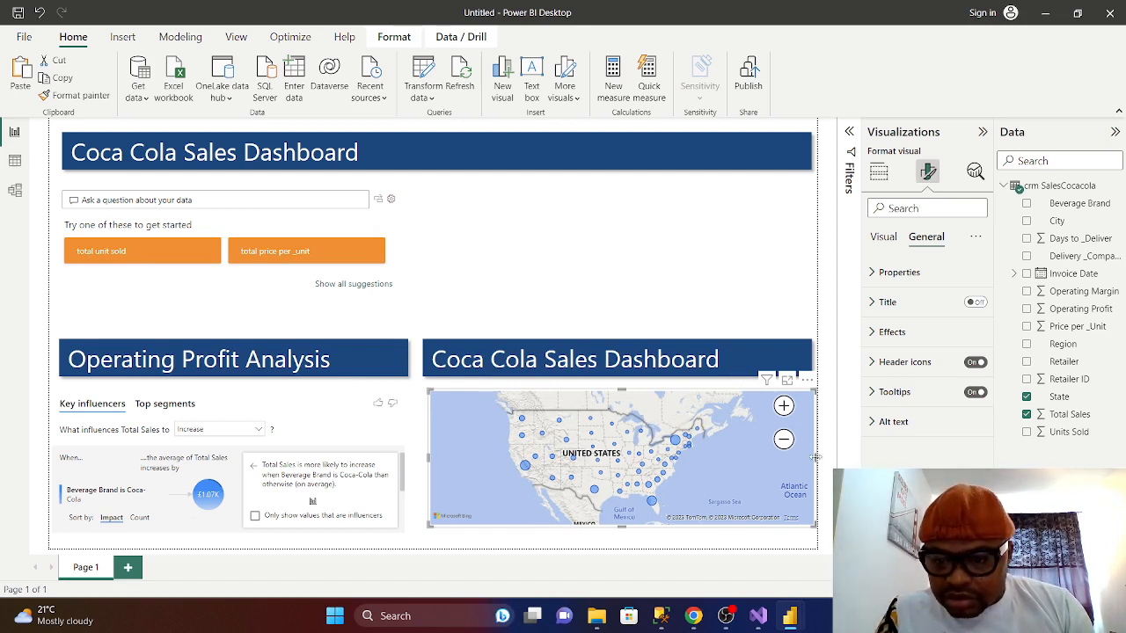
drag(815, 456, 807, 457)
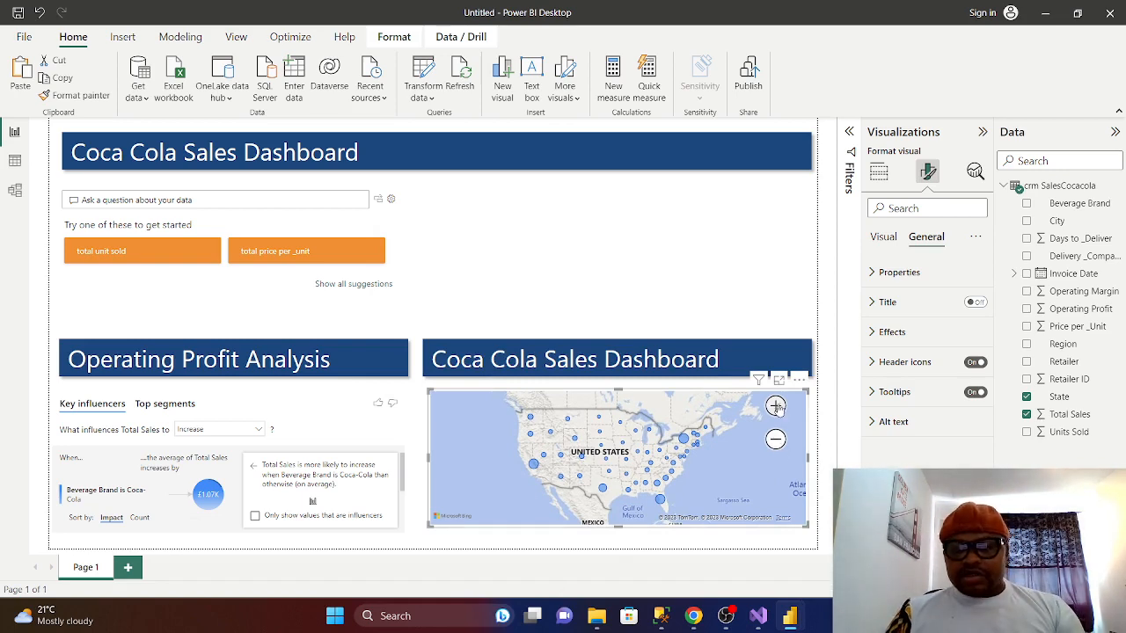
click(775, 439)
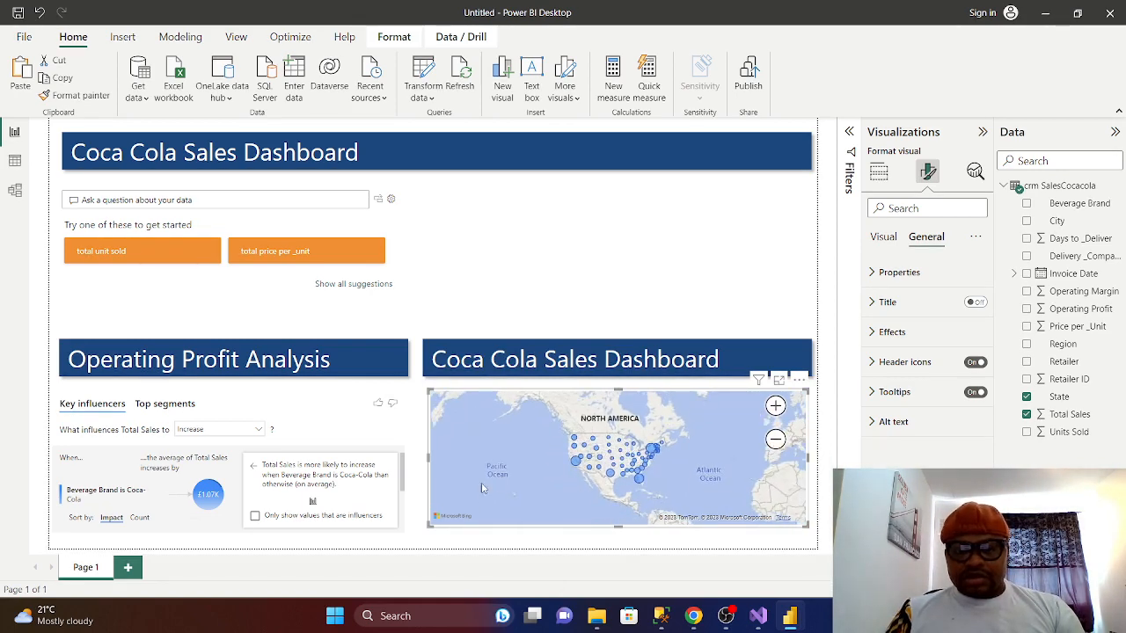
click(702, 361)
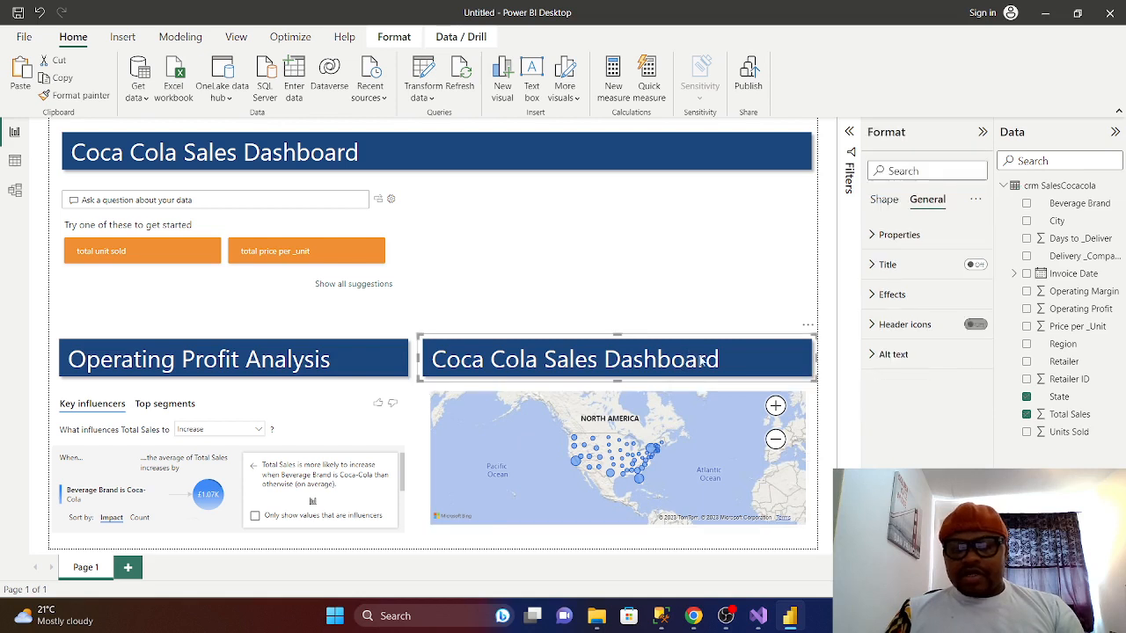
- Replace the map header's 'Coca Cola Sales Dashboard' text with 'Sales By State'
click(886, 206)
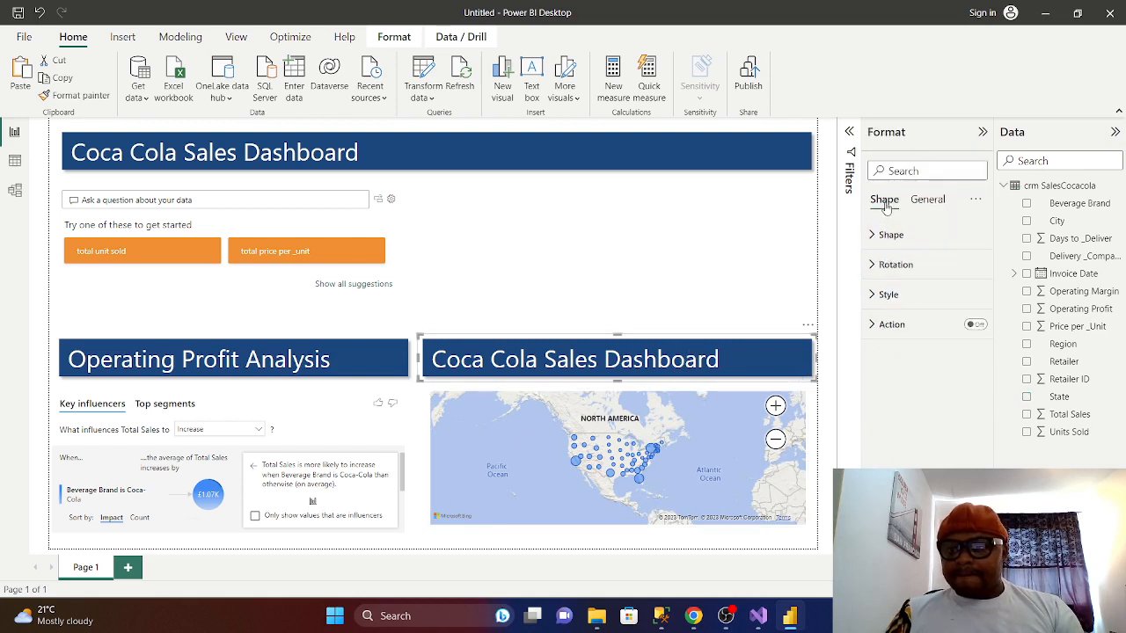
click(882, 294)
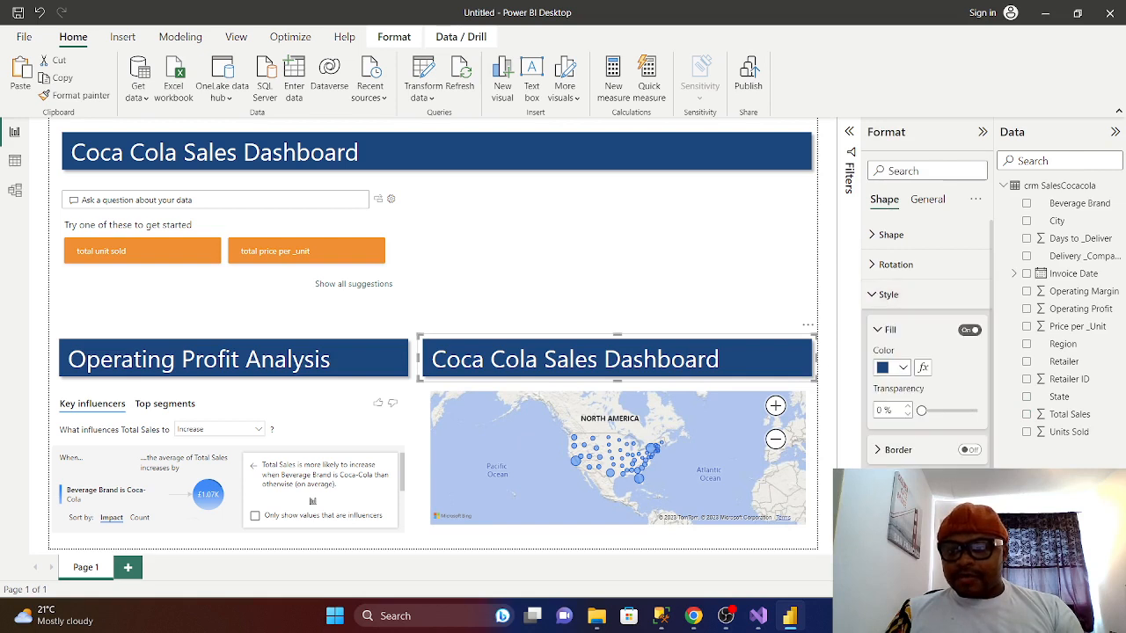
scroll(926, 370, down, 2)
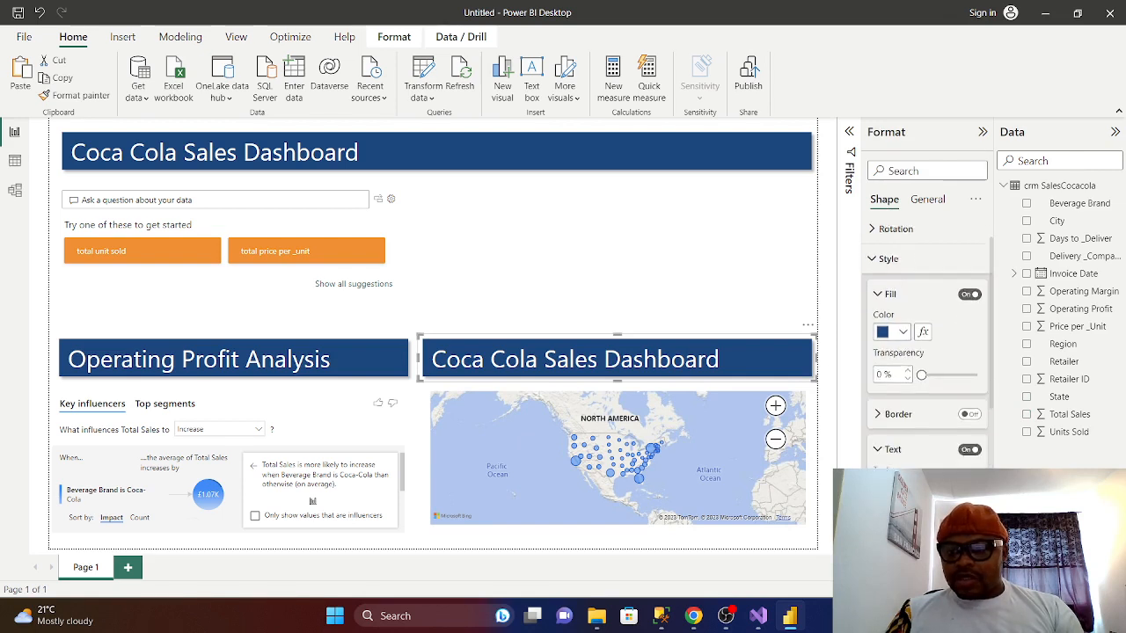
key(BackSpace)
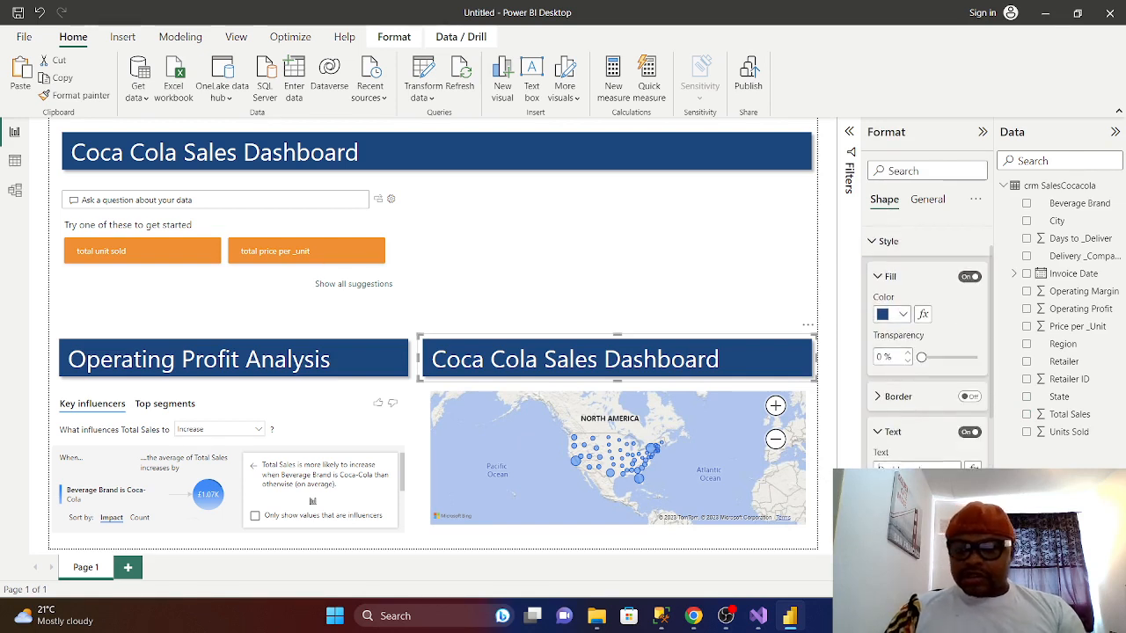
drag(915, 469, 816, 486)
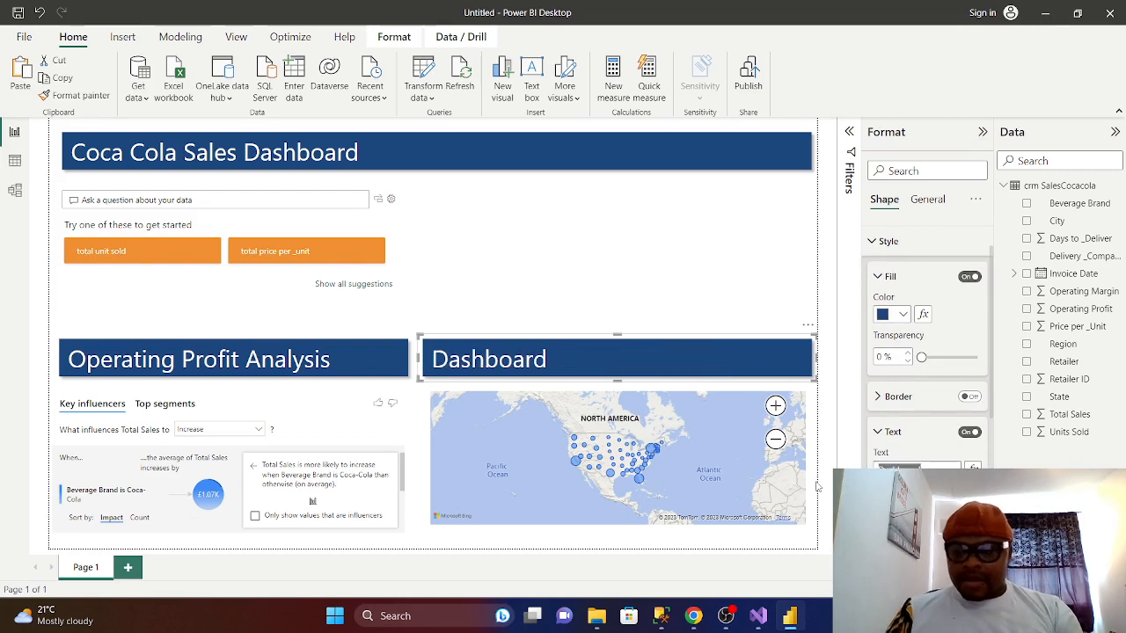
key(BackSpace)
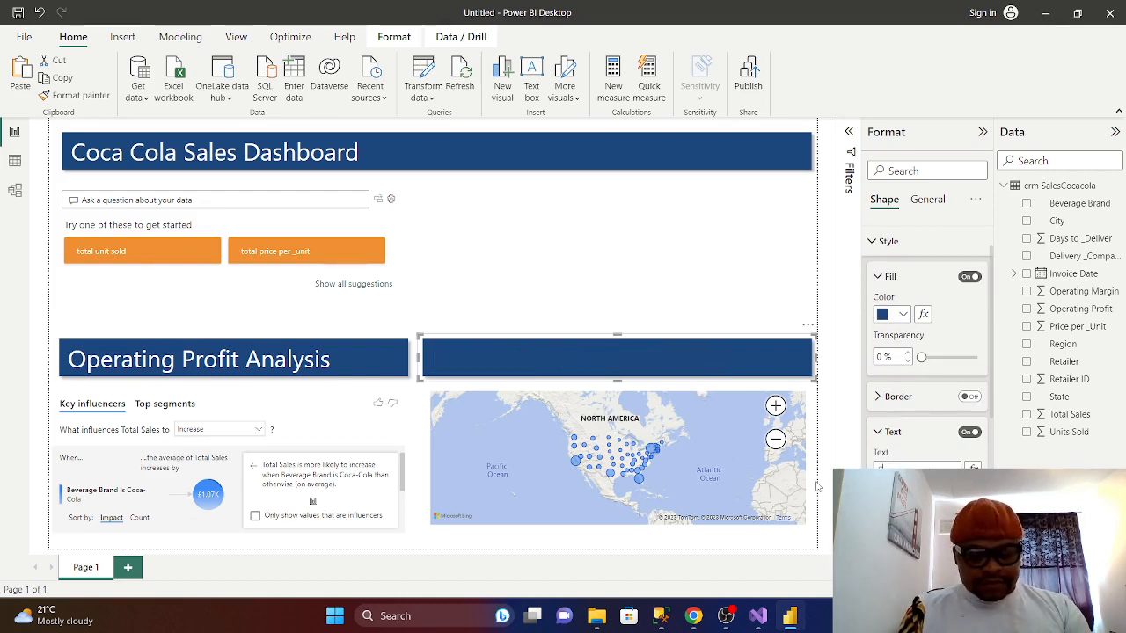
text(Sales)
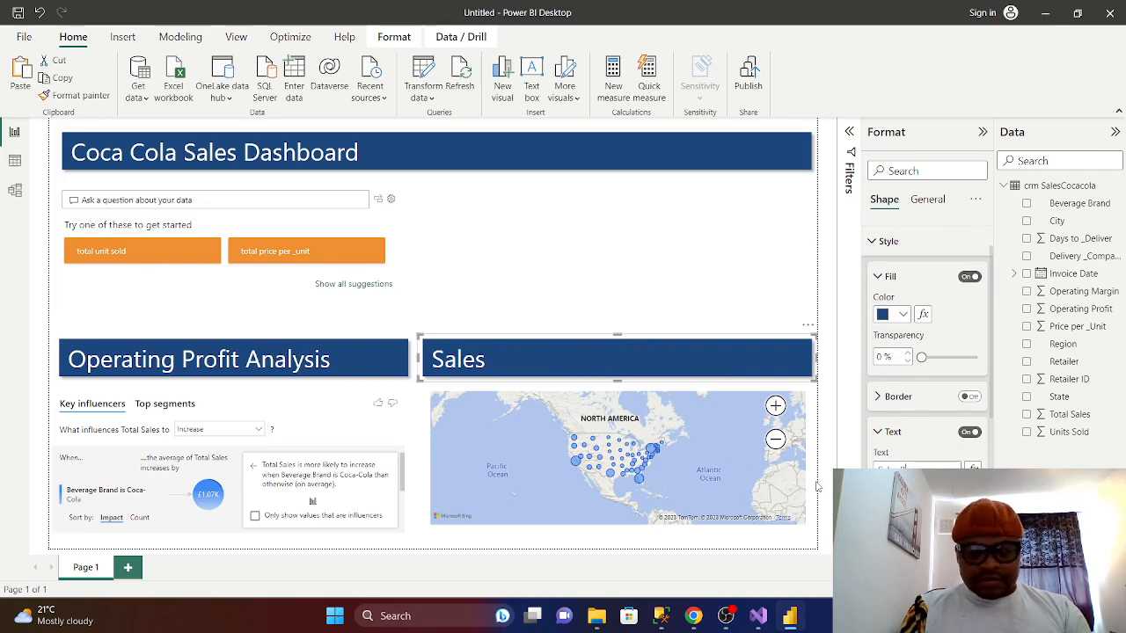
text( By)
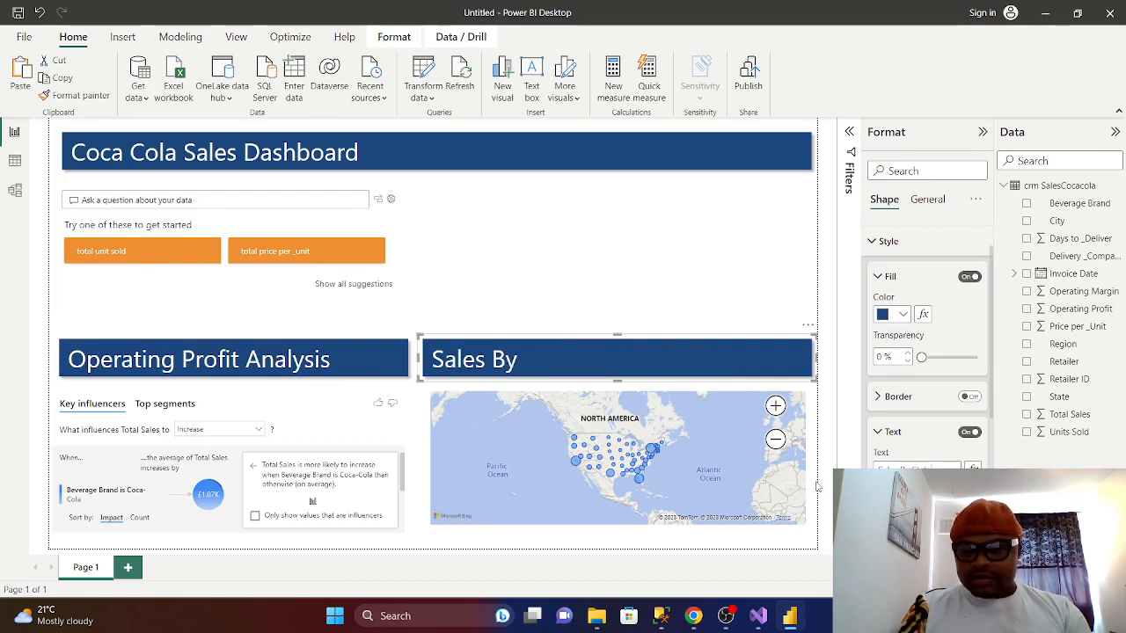
text( State)
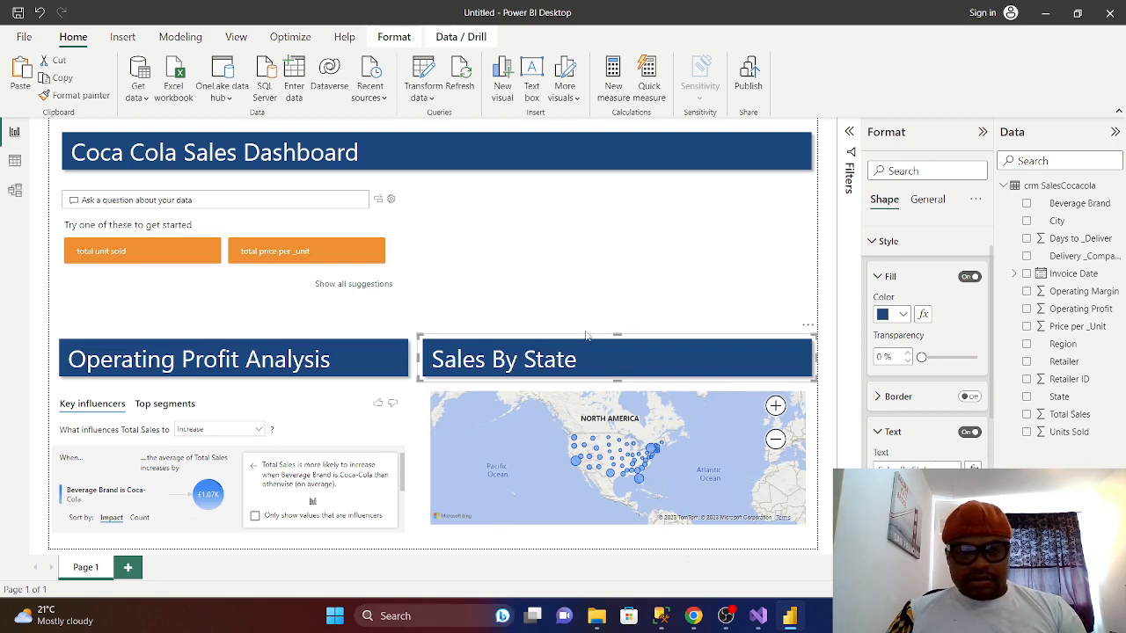
click(572, 304)
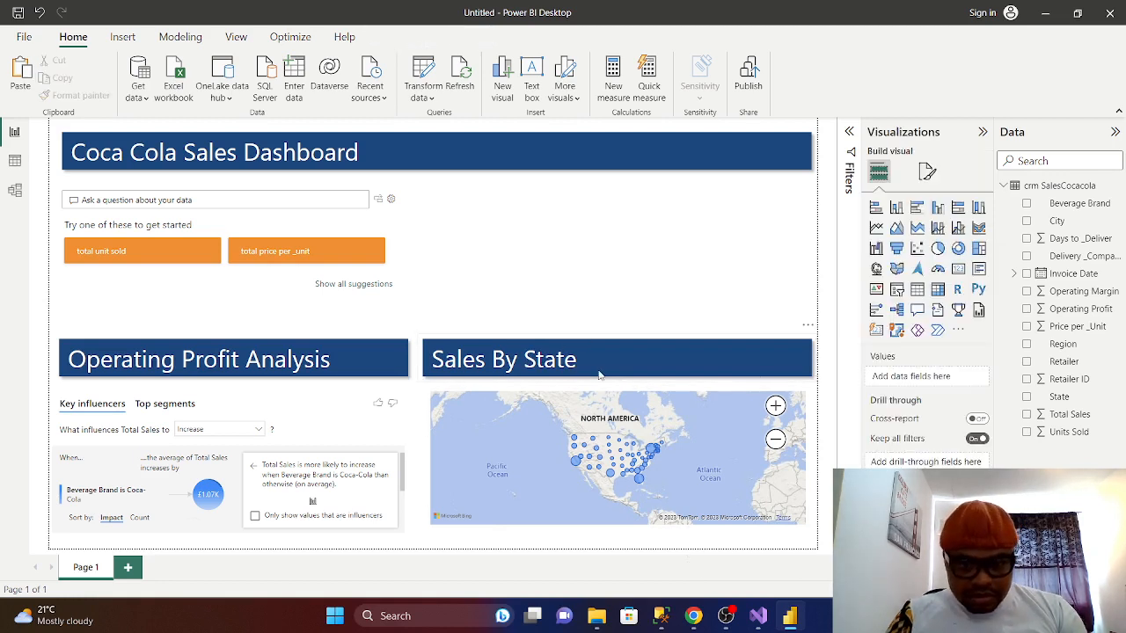
click(598, 370)
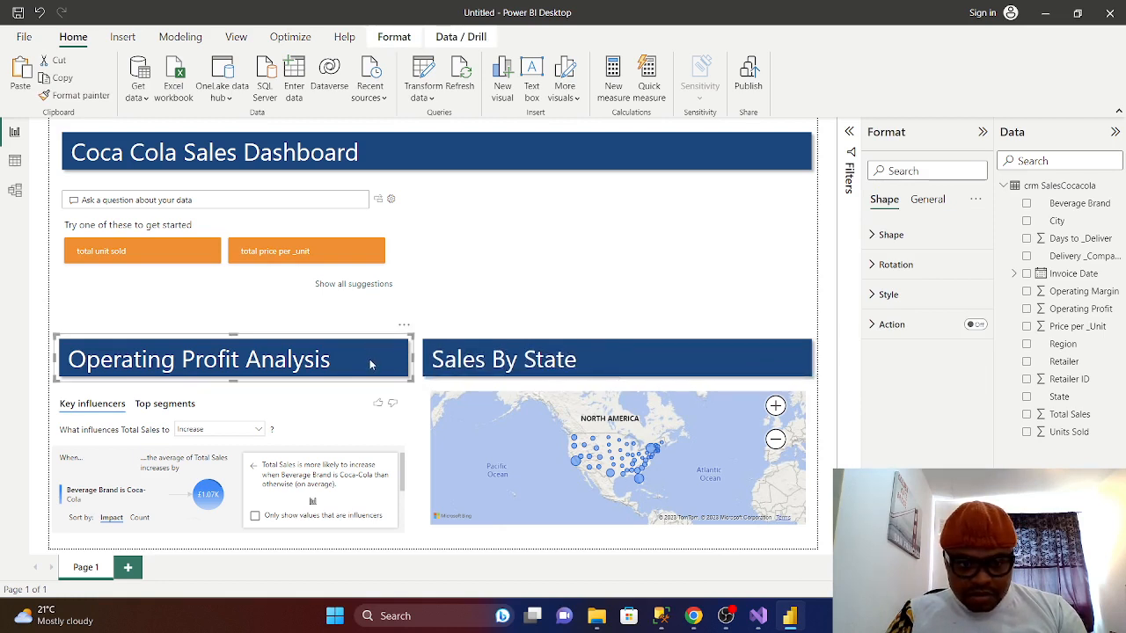
click(585, 299)
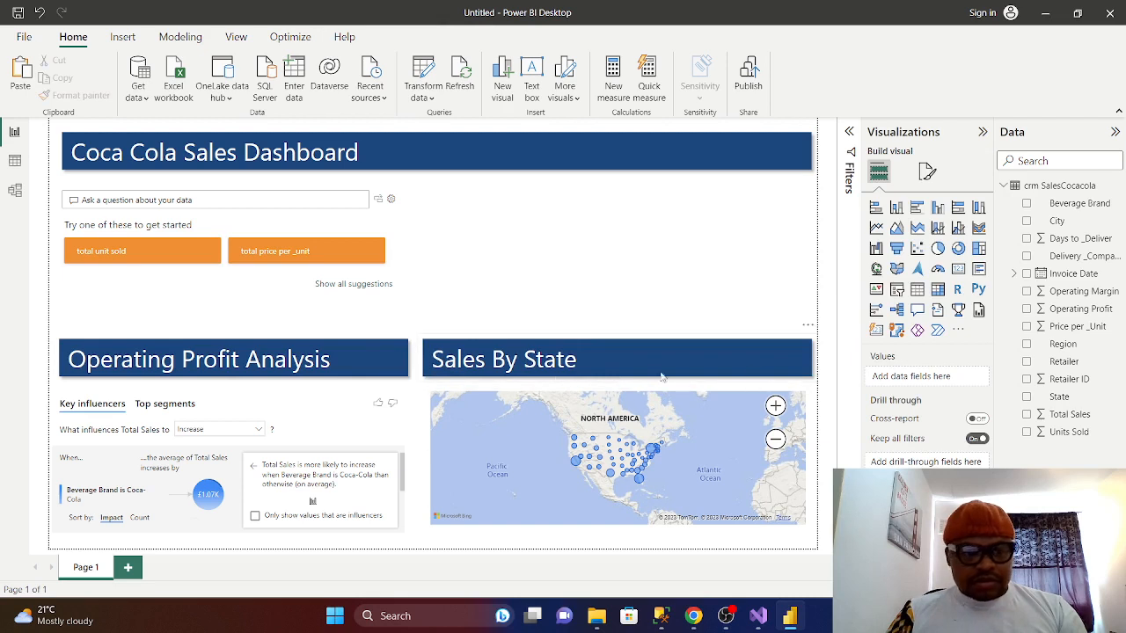
click(602, 368)
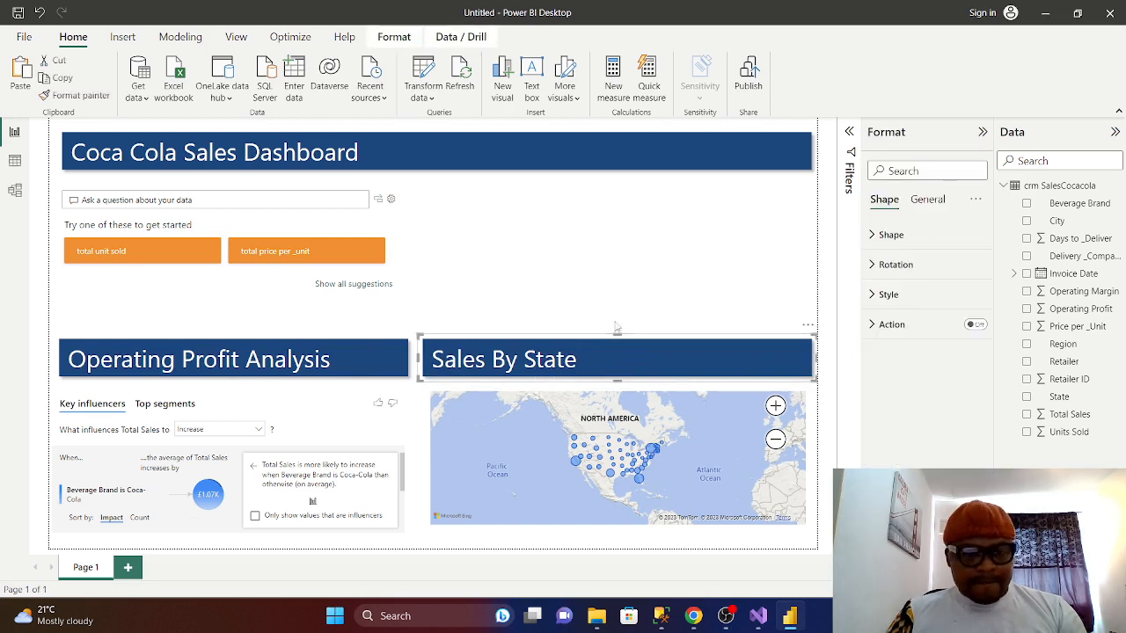
drag(417, 356, 431, 363)
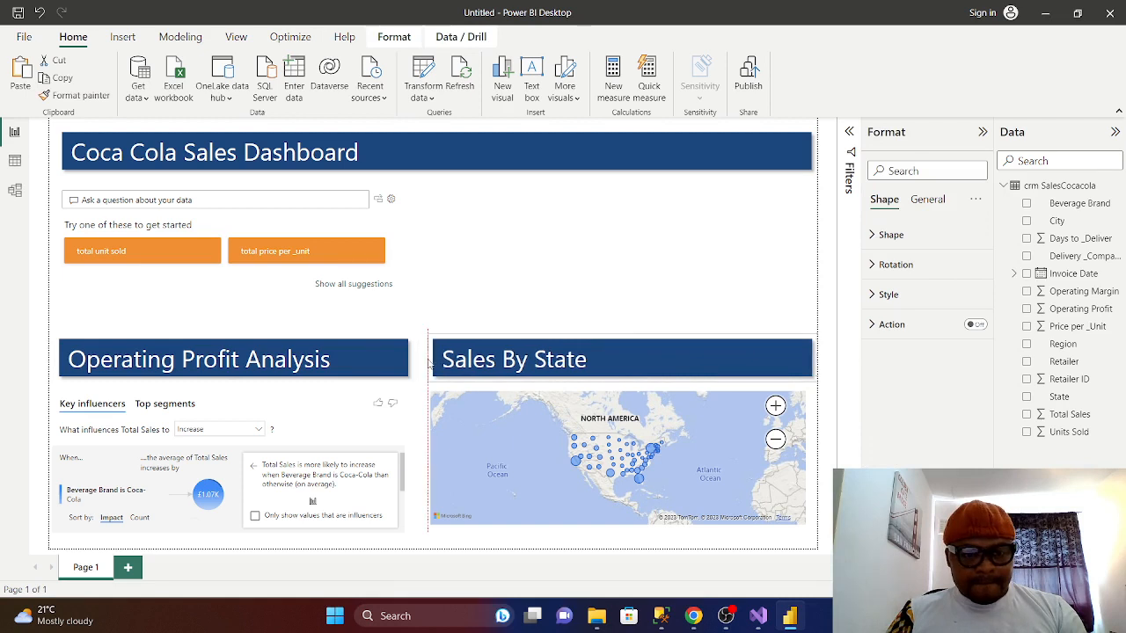
click(522, 293)
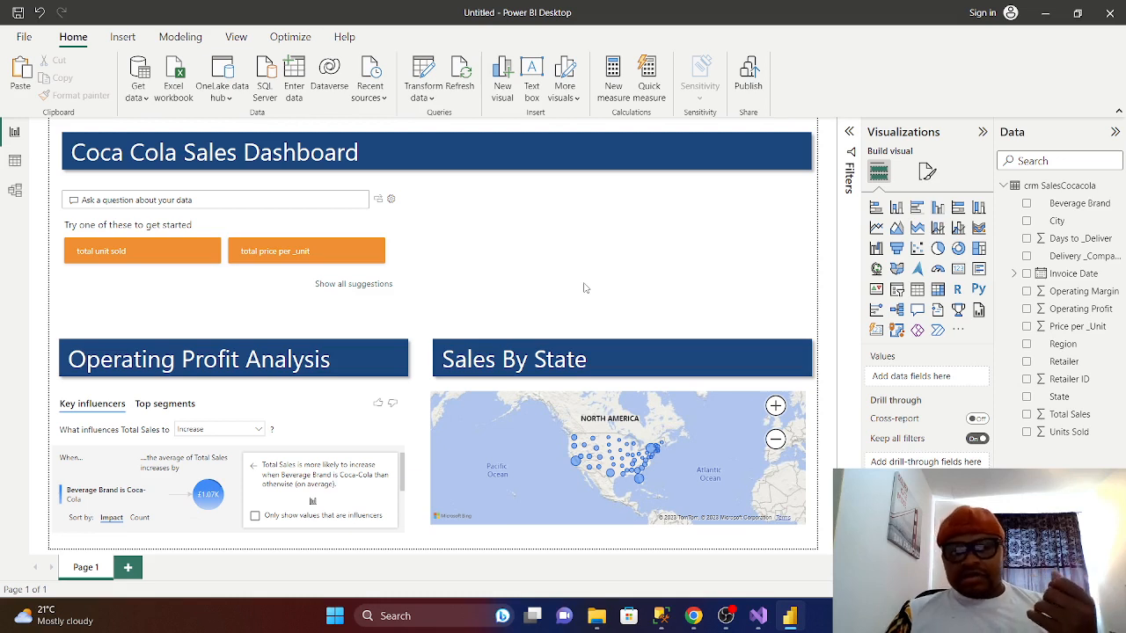
- Insert a table of Beverage Brand, Units Sold, Total Sales, Price per _Unit, Operating Profit and Operating Margin
click(917, 290)
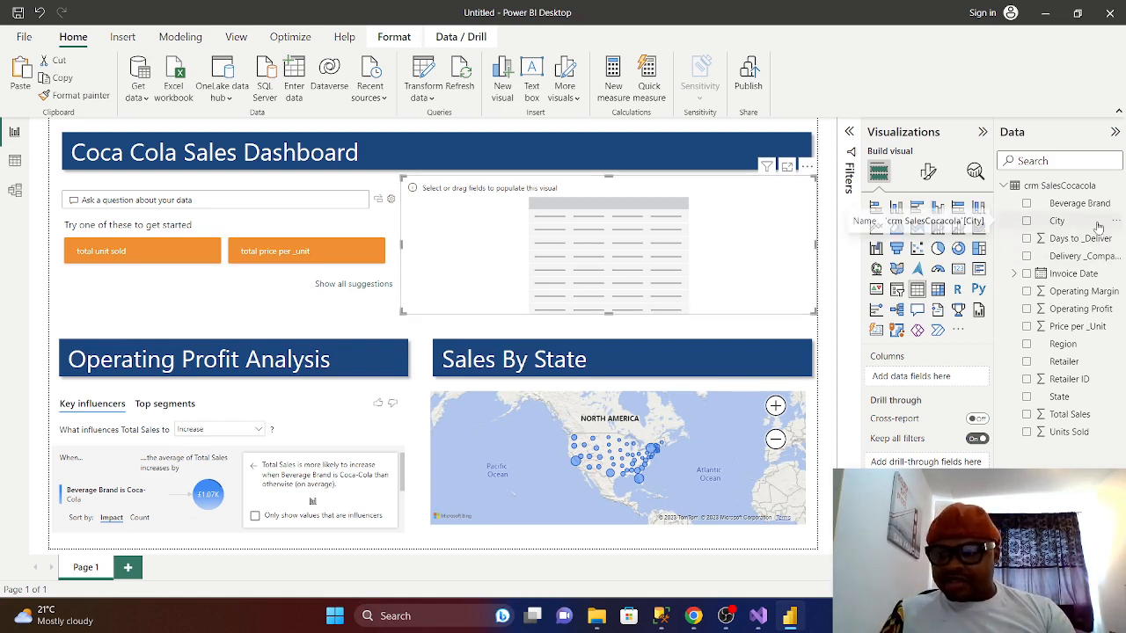
click(1027, 204)
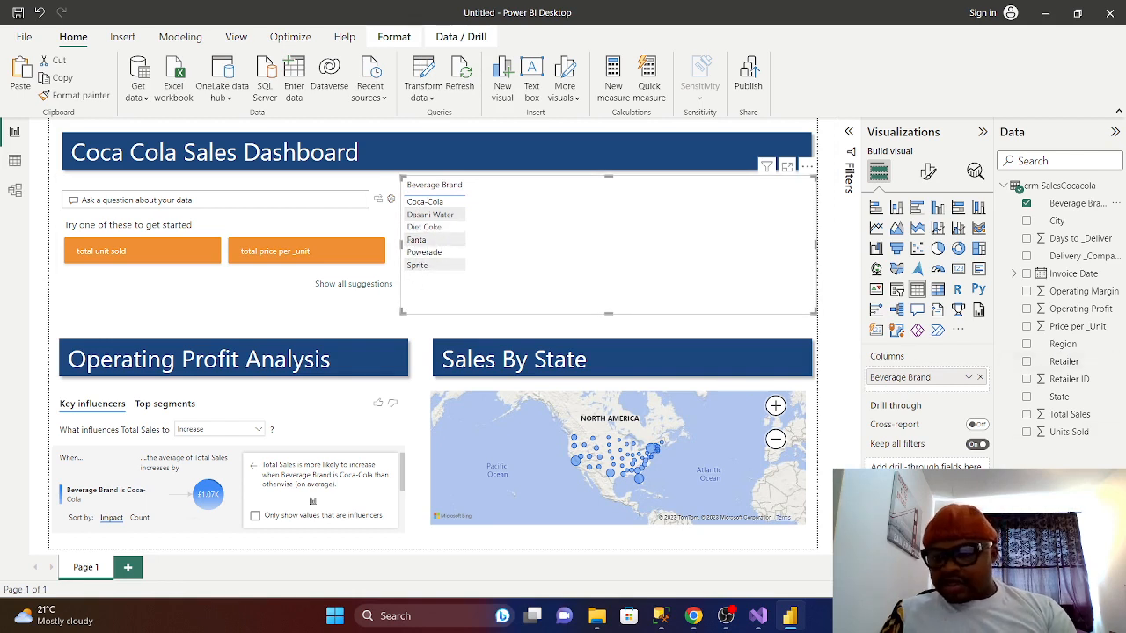
click(1027, 432)
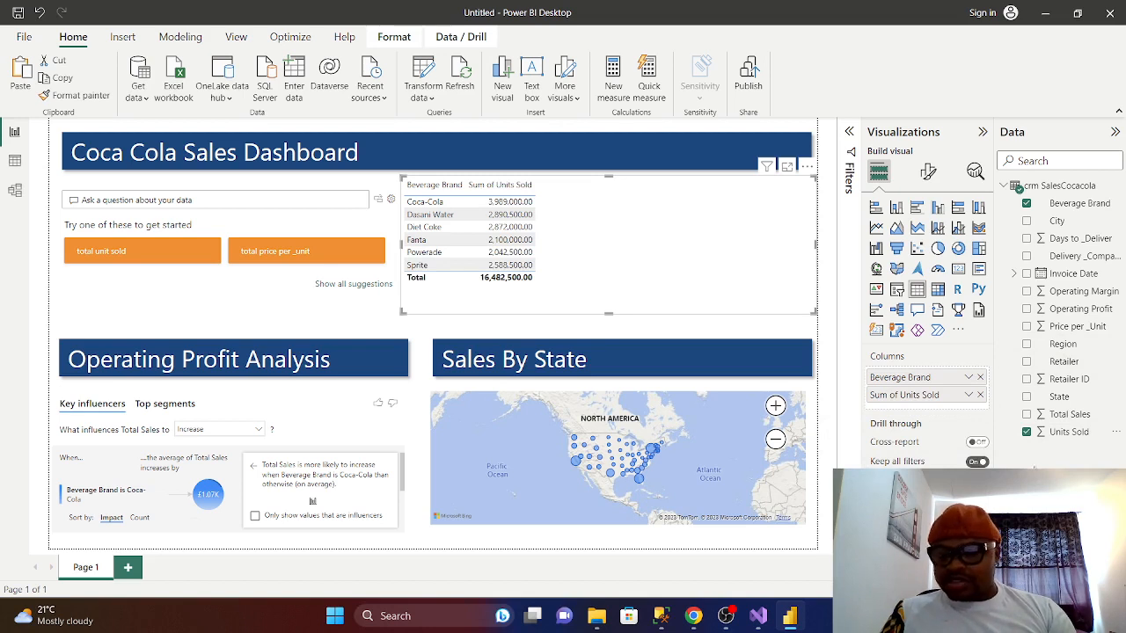
click(1027, 415)
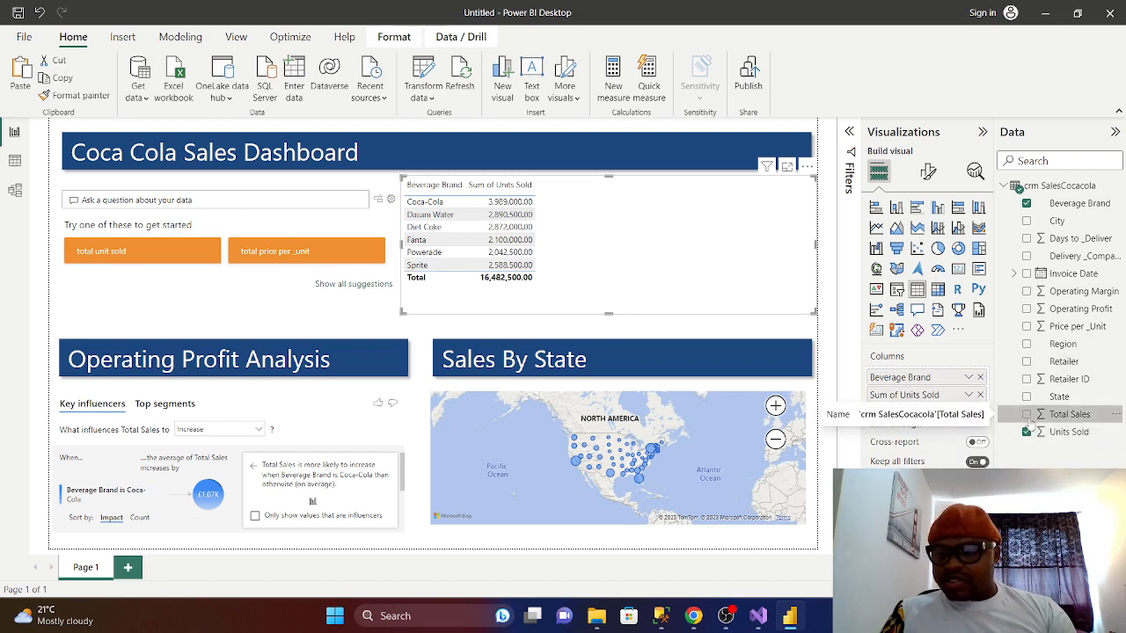
click(1027, 328)
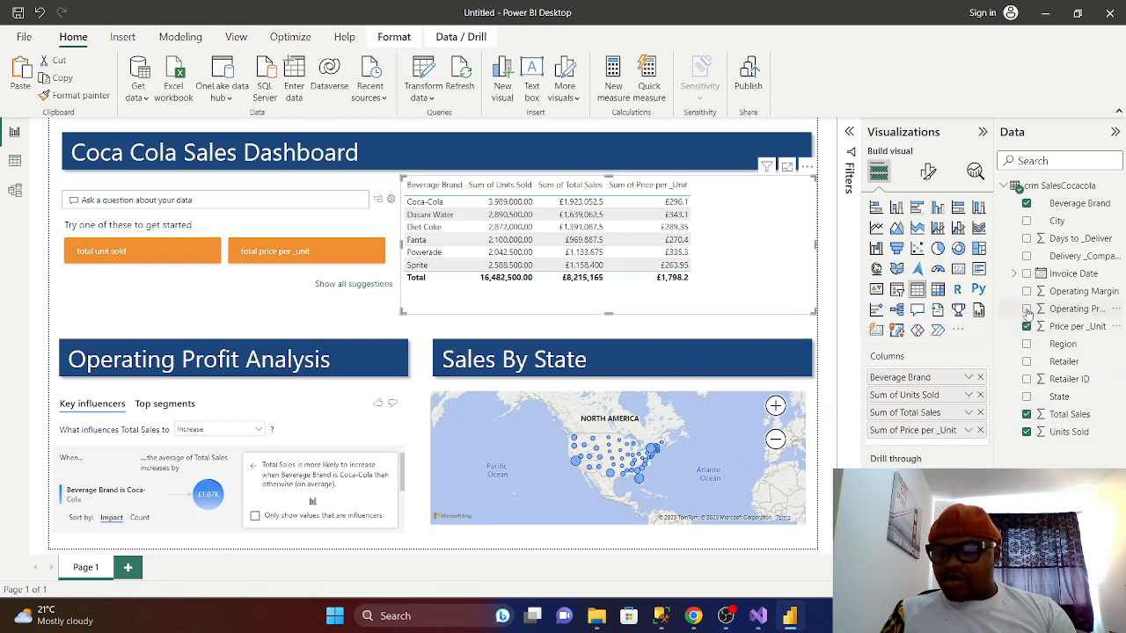
click(1027, 309)
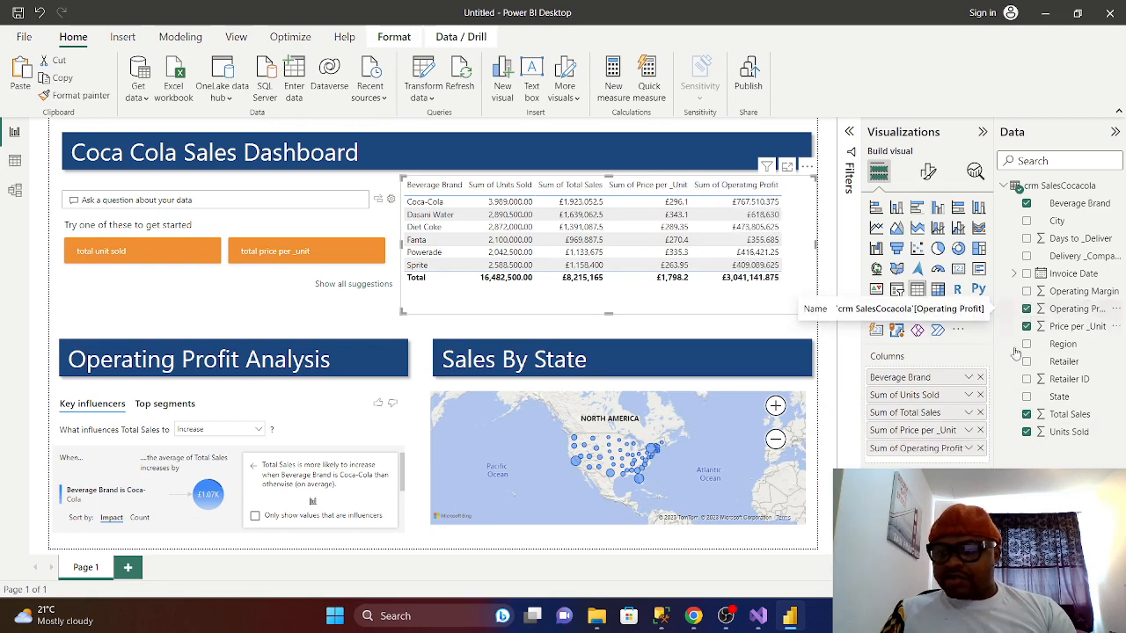
click(1027, 291)
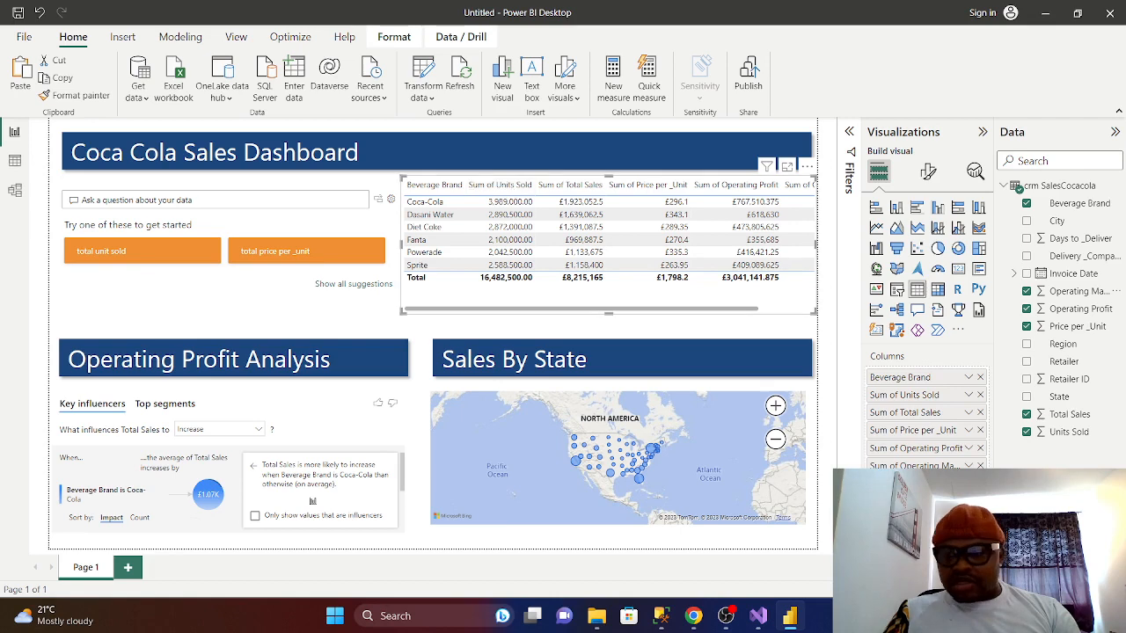
- Remove Units Sold, Price per _Unit, Operating Margin, Operating Profit and Total Sales from the table
click(1027, 432)
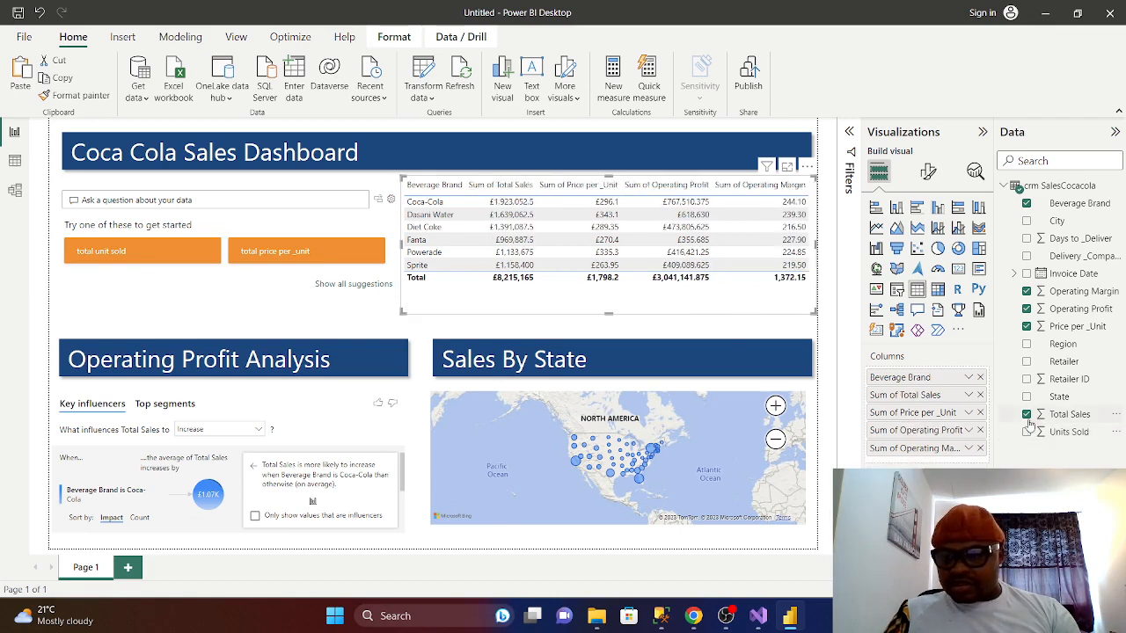
click(1029, 420)
click(1027, 327)
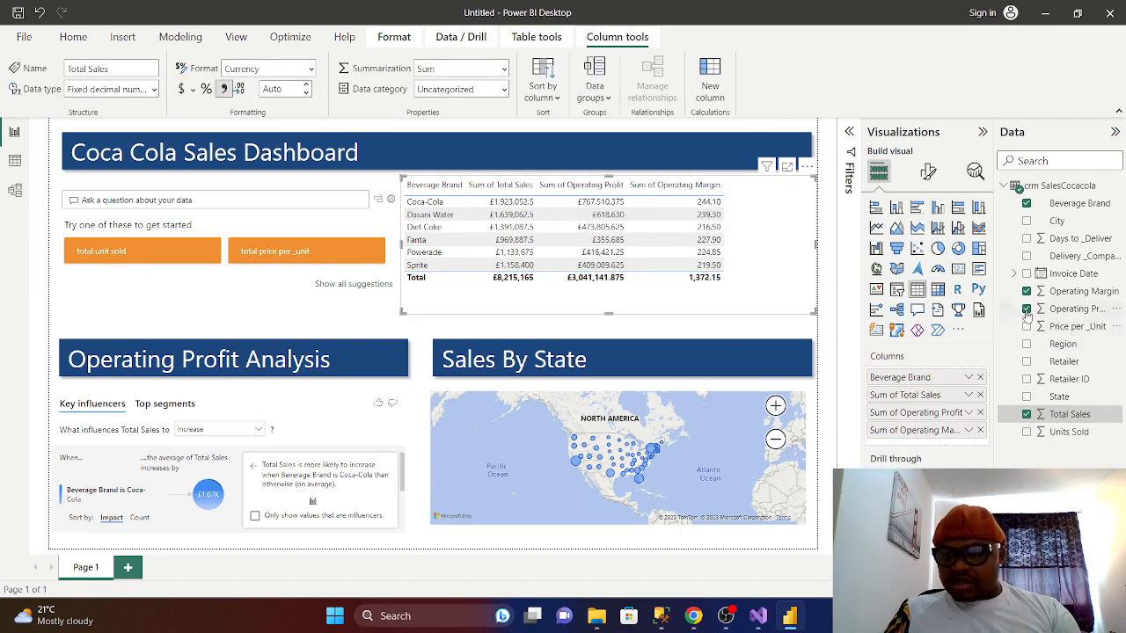
click(1027, 291)
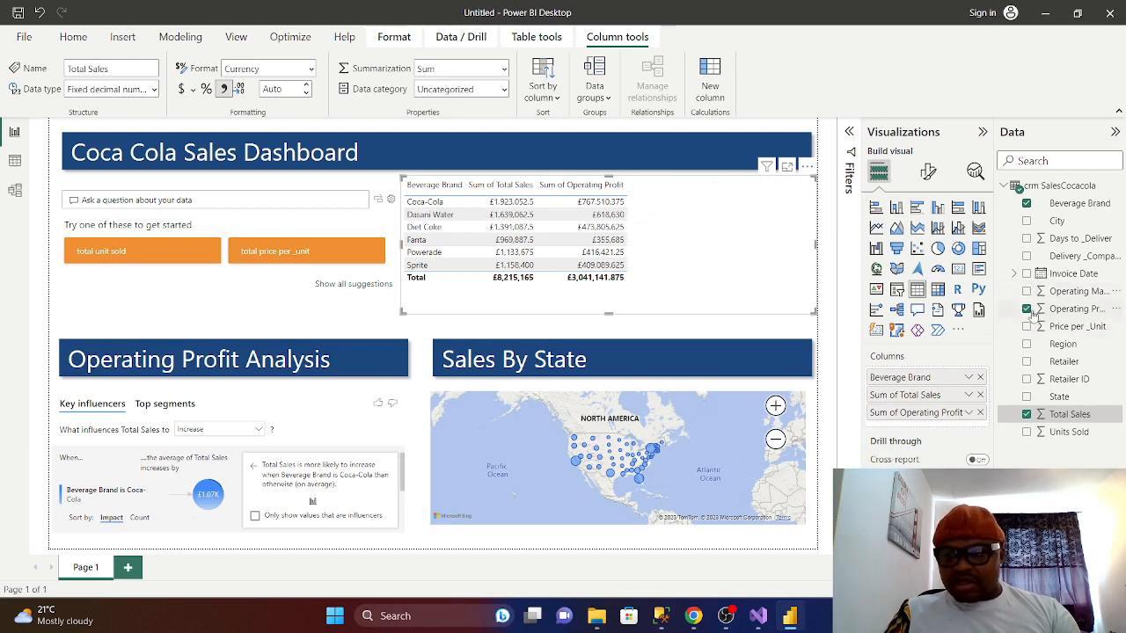
click(1027, 308)
click(1027, 414)
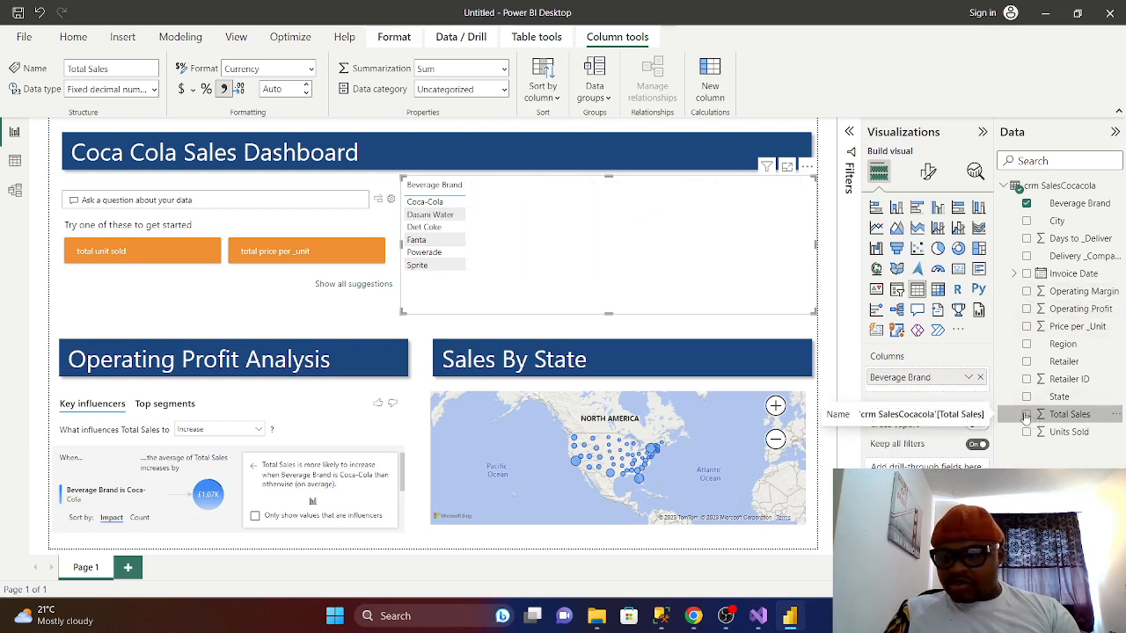
- Re-add Total Sales, Units Sold, Price per _Unit, Operating Profit and Operating Margin in that order
click(1026, 414)
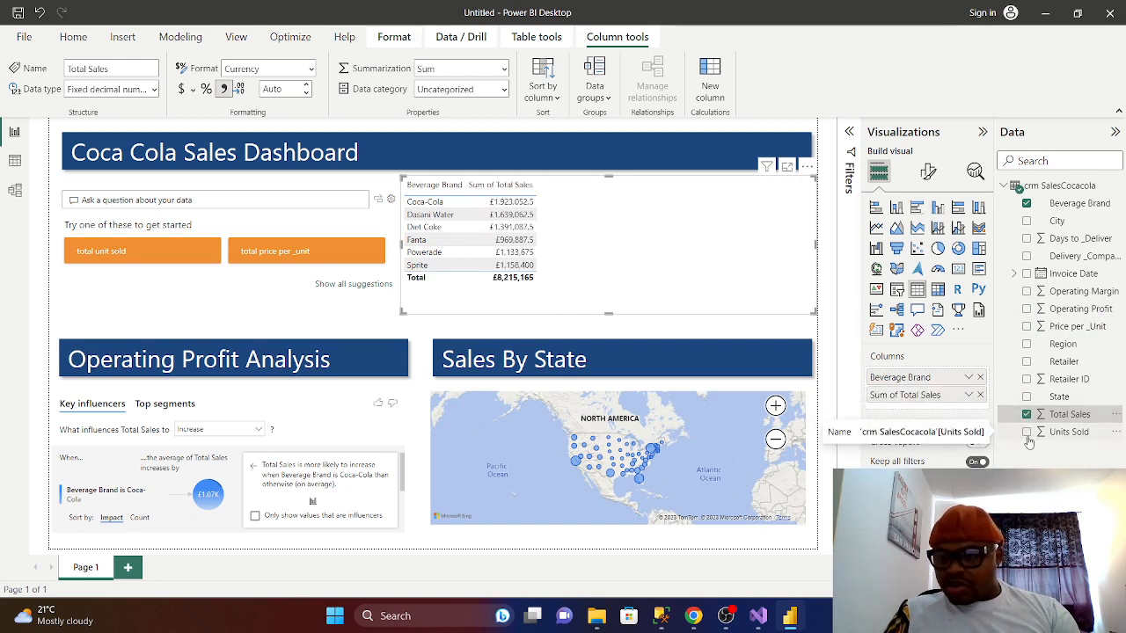
click(1028, 433)
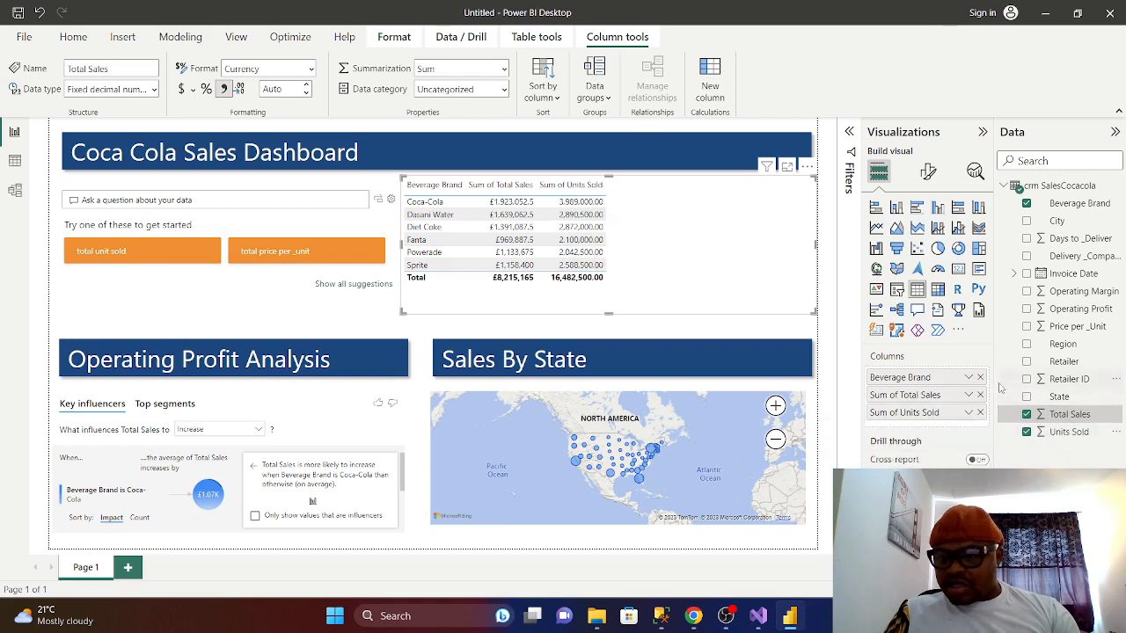
click(1026, 327)
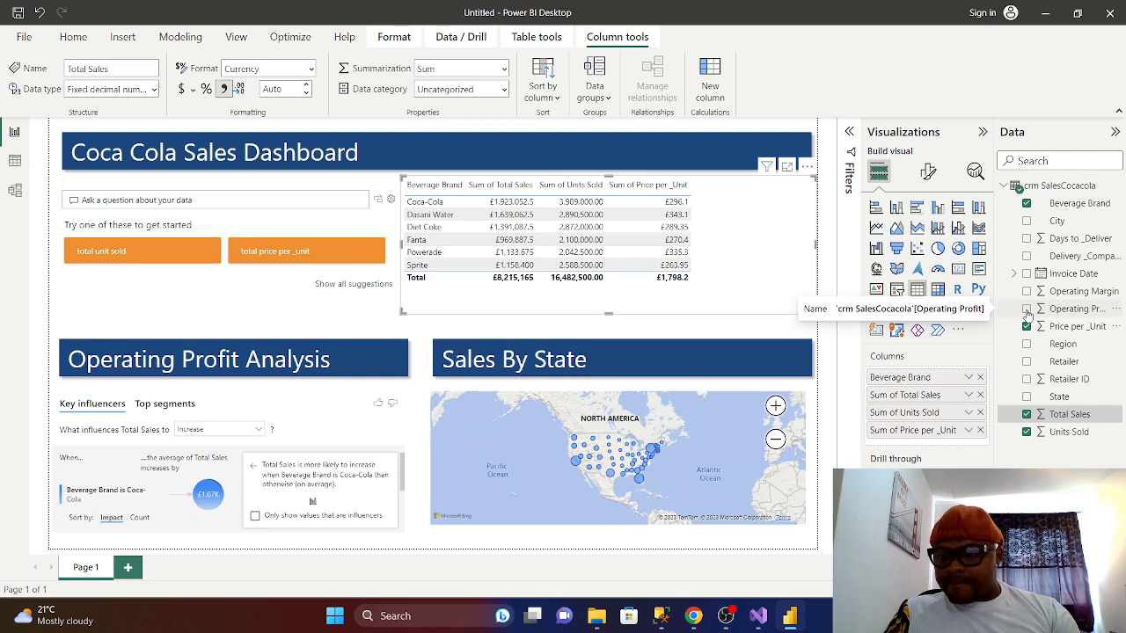
click(1026, 310)
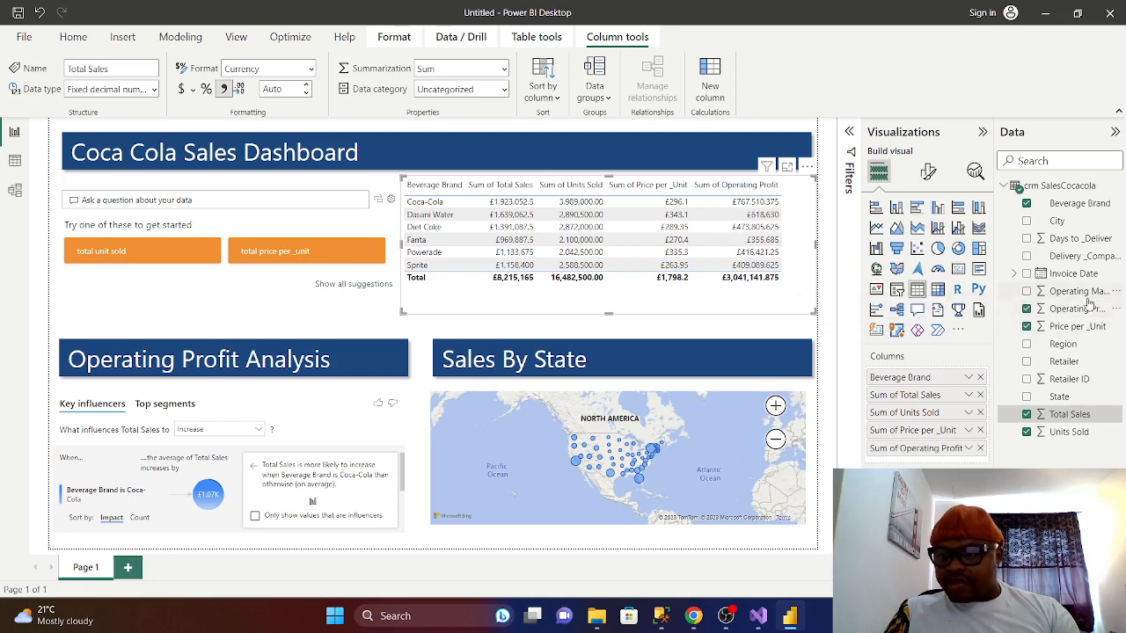
click(1026, 291)
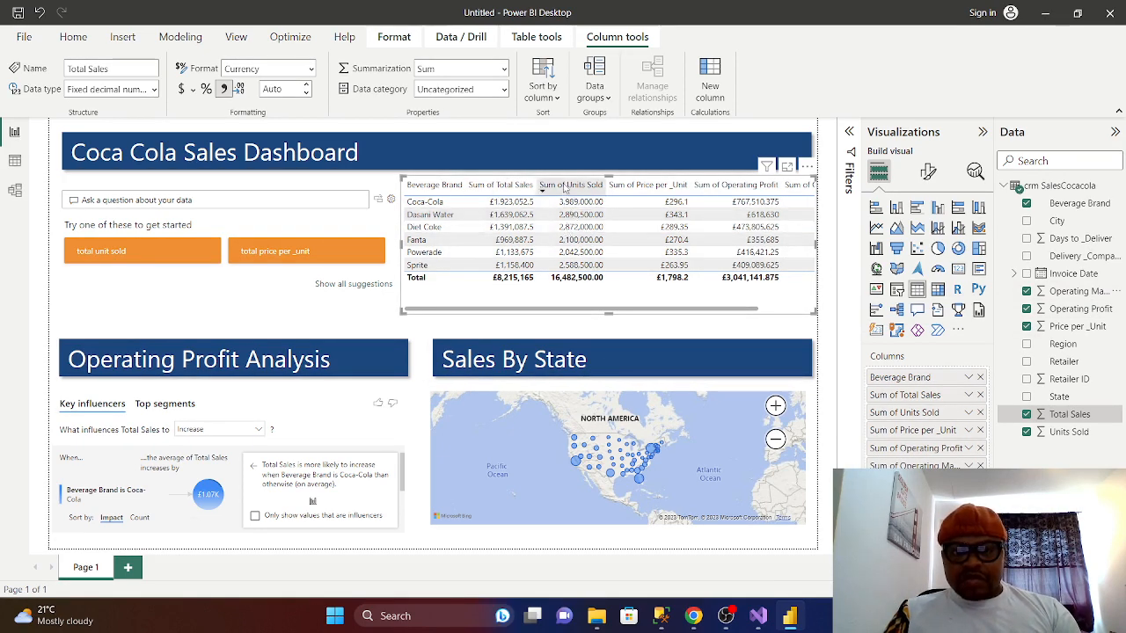
click(970, 417)
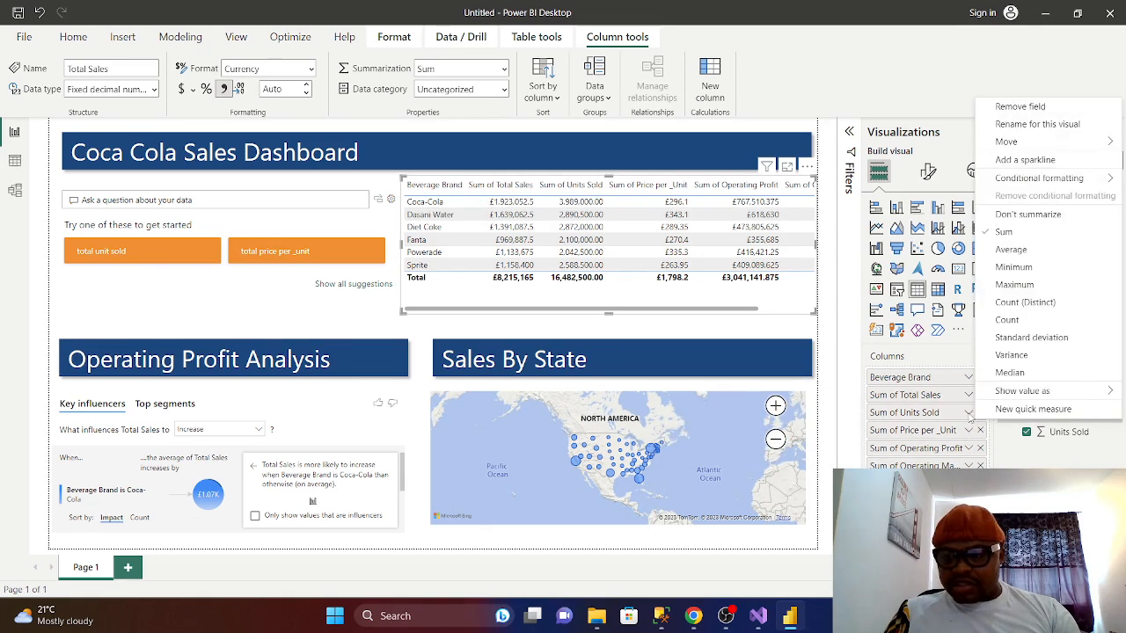
- Change Units Sold and Operating Margin from Sum to Average in the brand table
click(1010, 251)
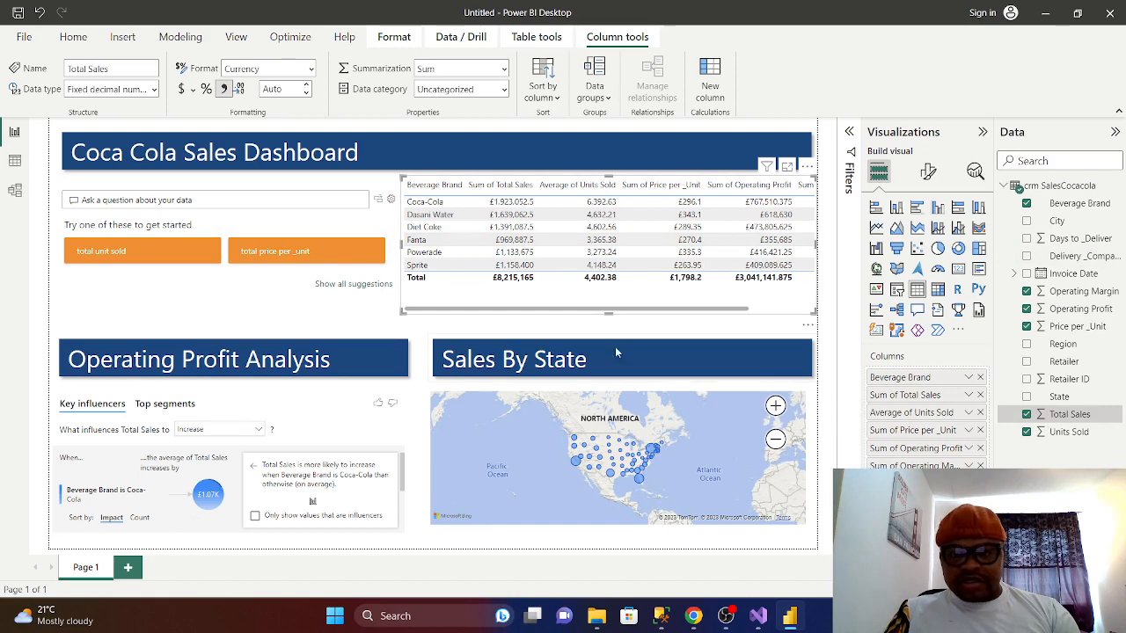
drag(658, 310, 727, 314)
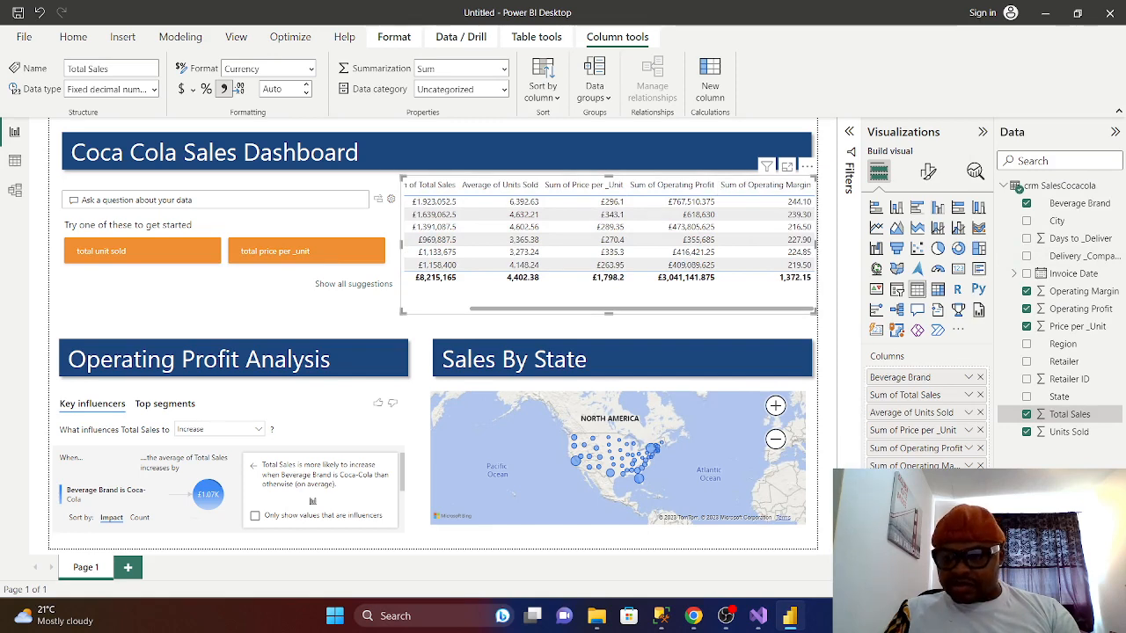
click(969, 467)
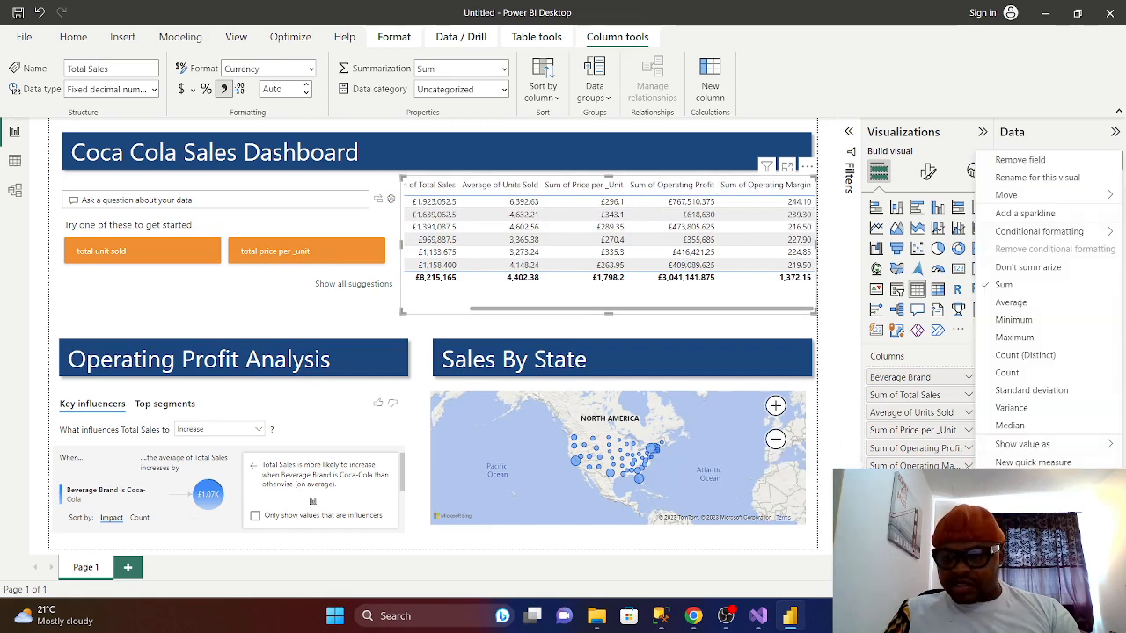
click(1010, 302)
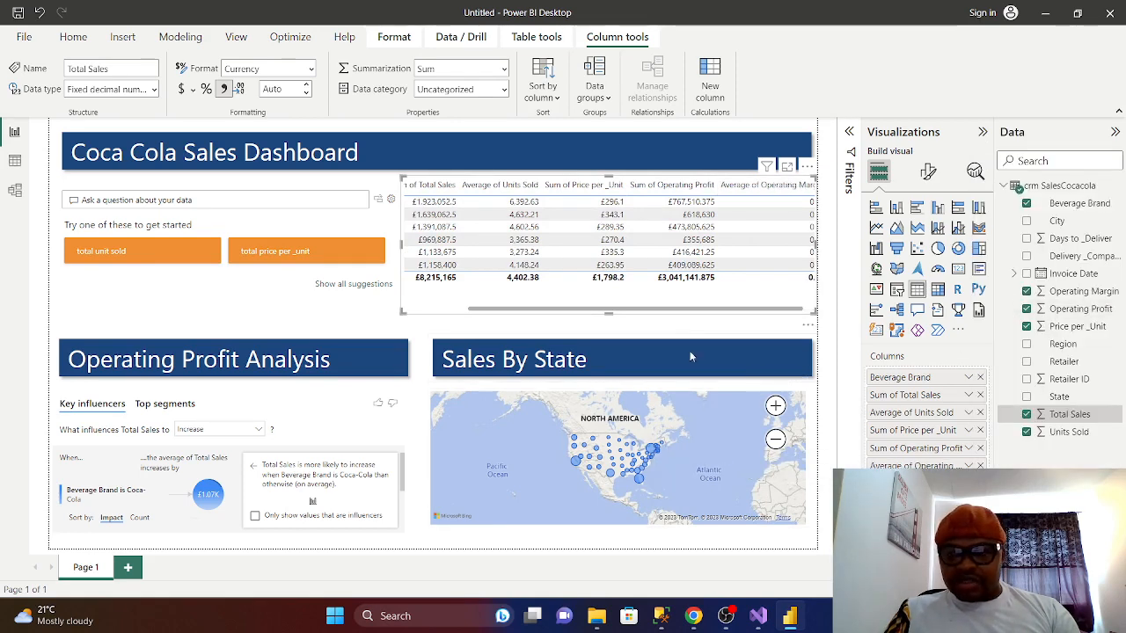
drag(691, 310, 610, 309)
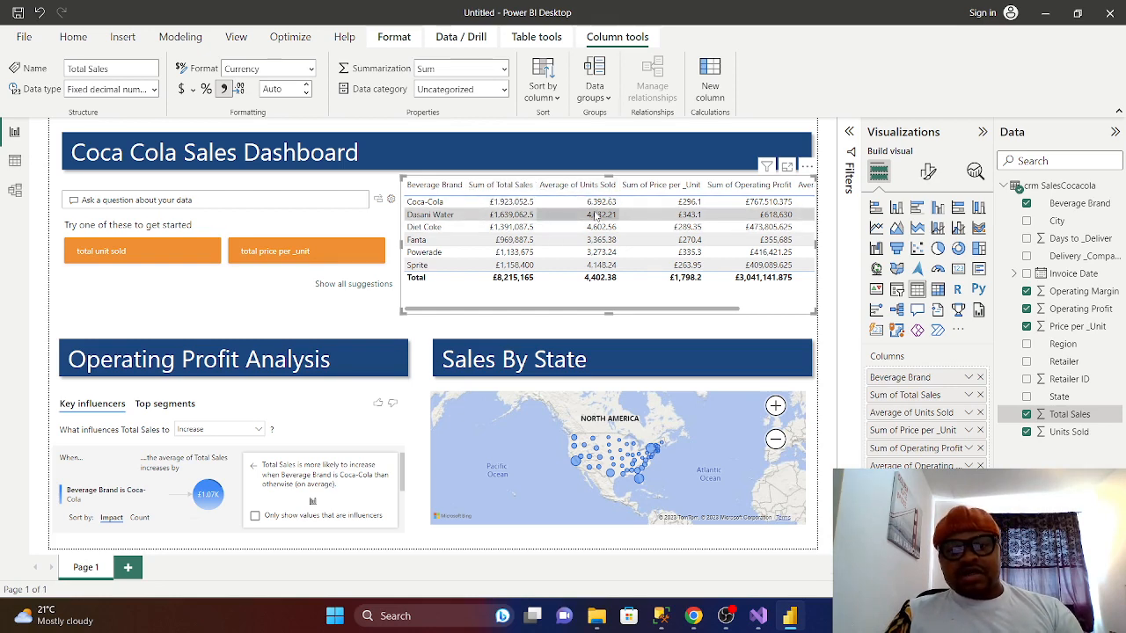
- Rename the table's Sum of Total Sales column to 'Total Sales'
click(968, 396)
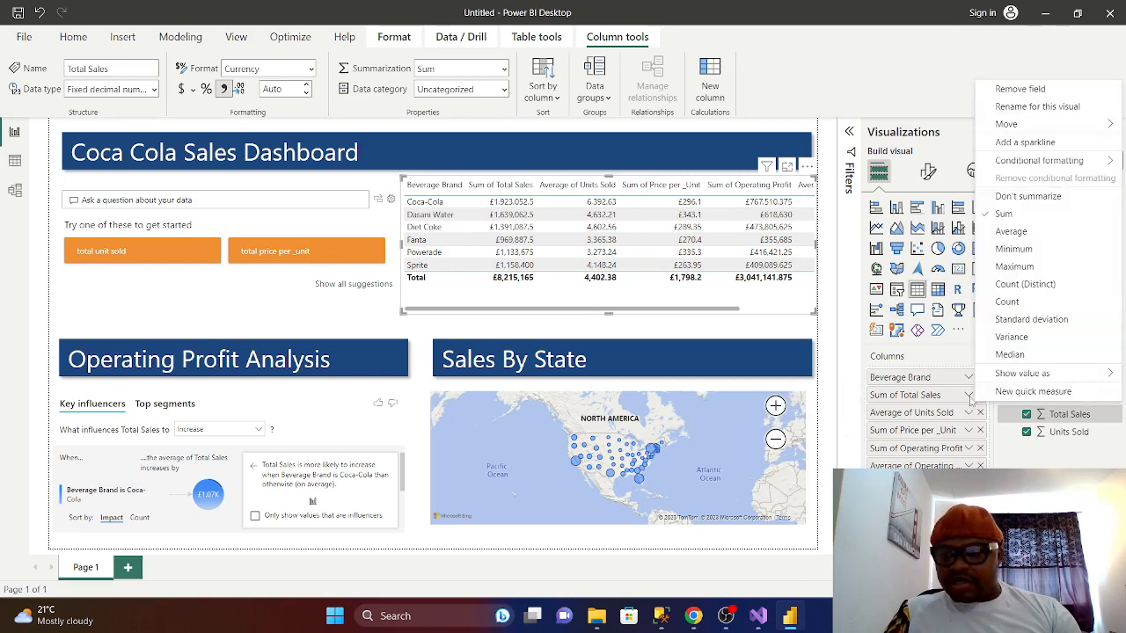
click(1025, 107)
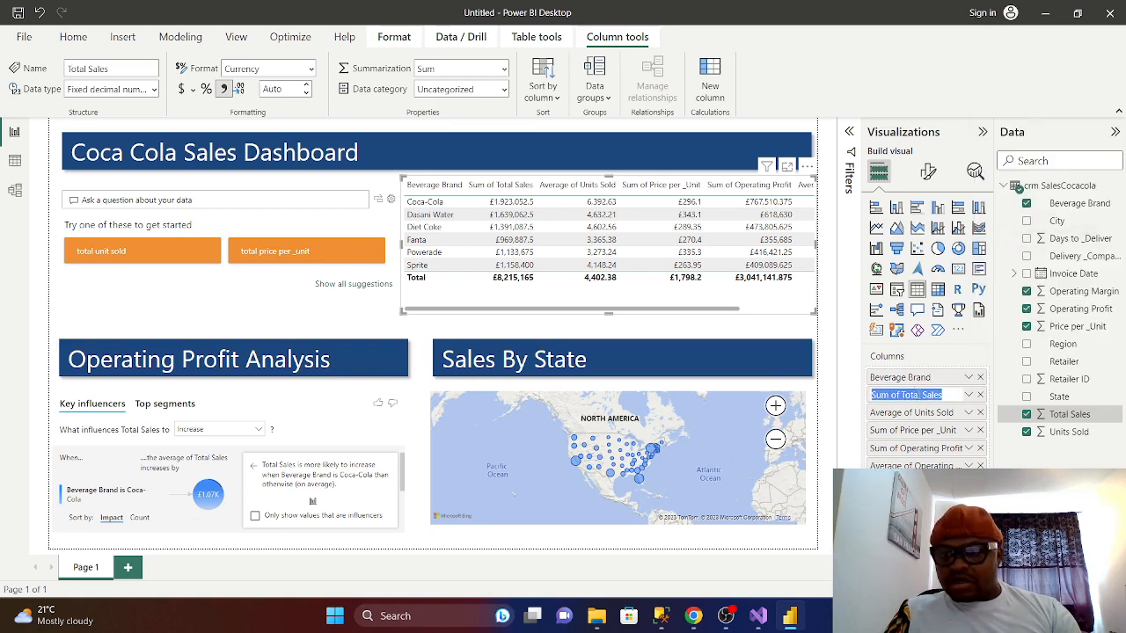
click(902, 398)
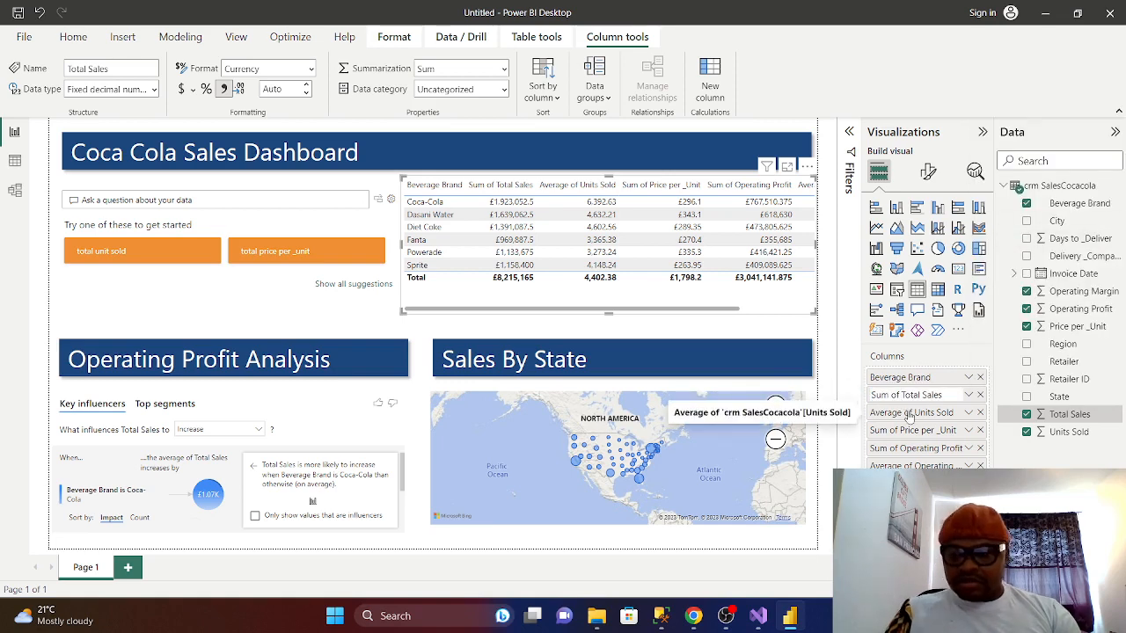
key(BackSpace)
key(BackSpace)
key(BackSpace)
key(BackSpace)
key(BackSpace)
key(BackSpace)
key(BackSpace)
key(BackSpace)
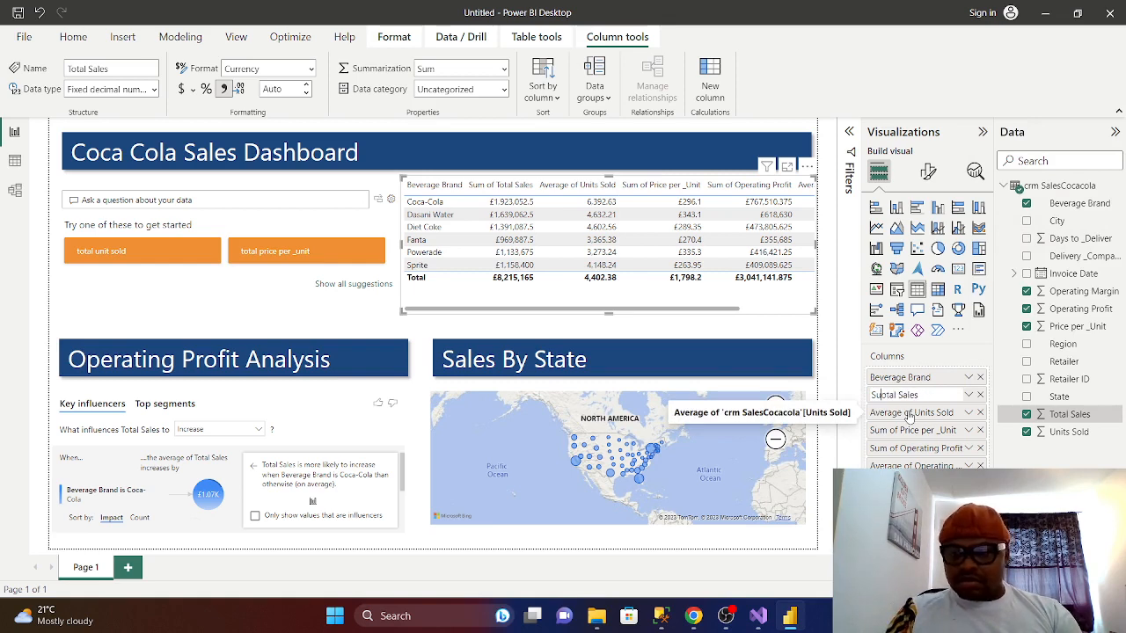
text(T)
key(Return)
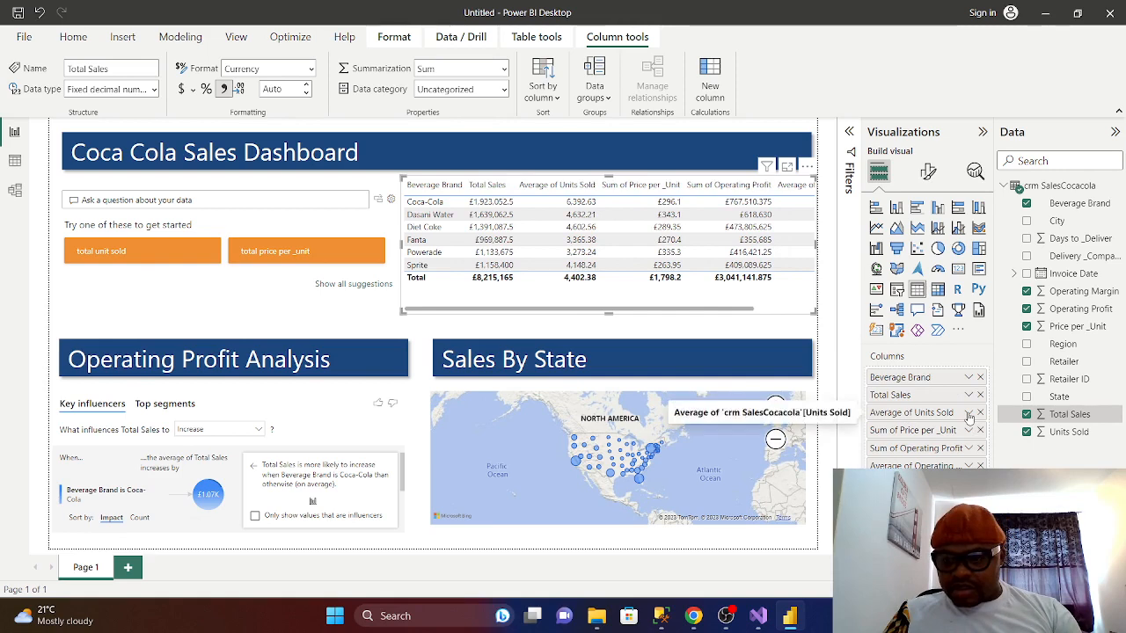
- Rename the Average of Units Sold column to 'Average Units' for this visual
click(970, 414)
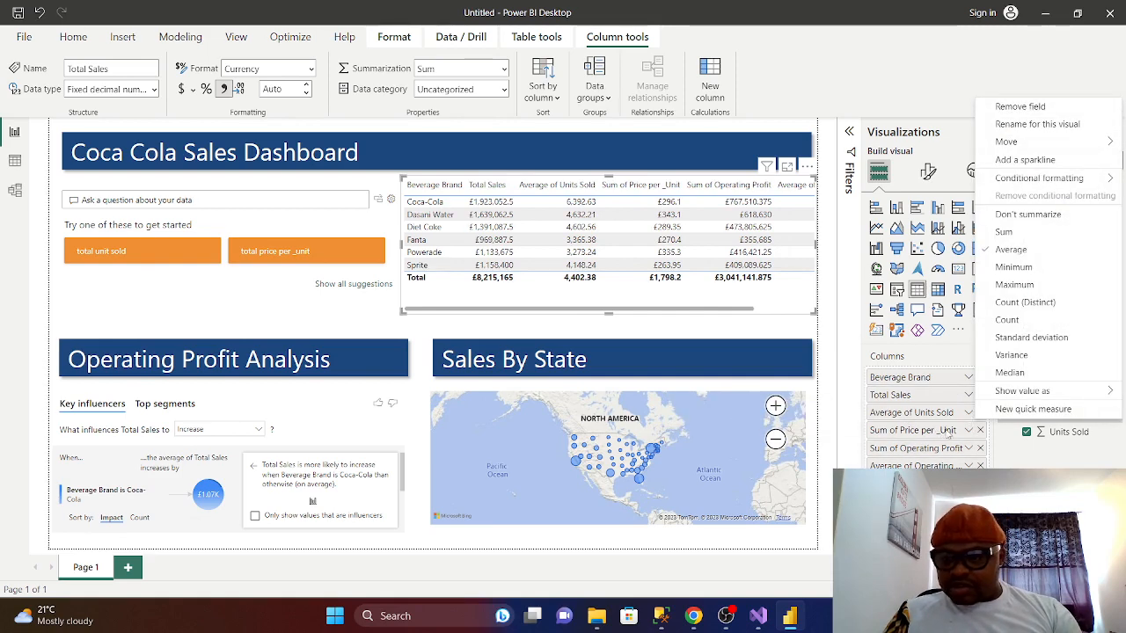
click(926, 430)
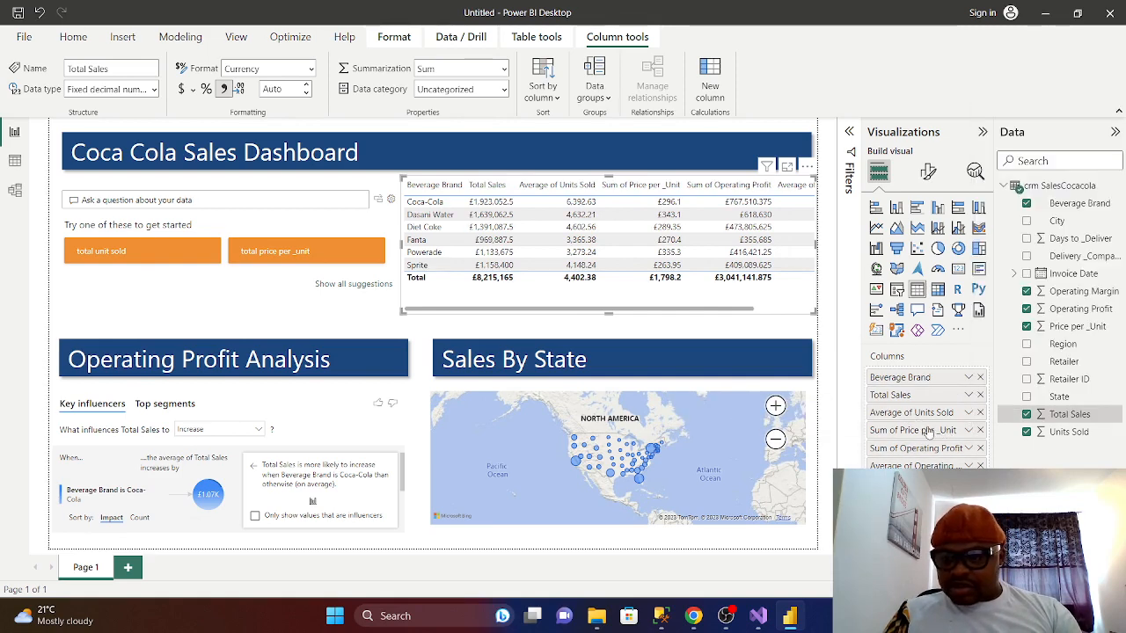
click(969, 414)
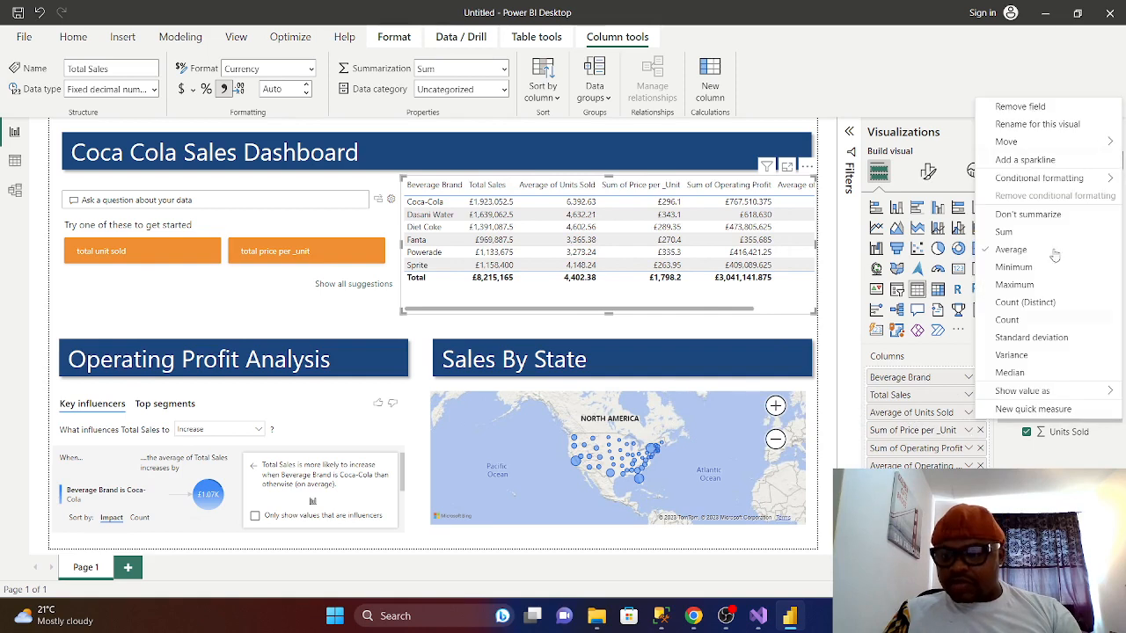
click(1030, 125)
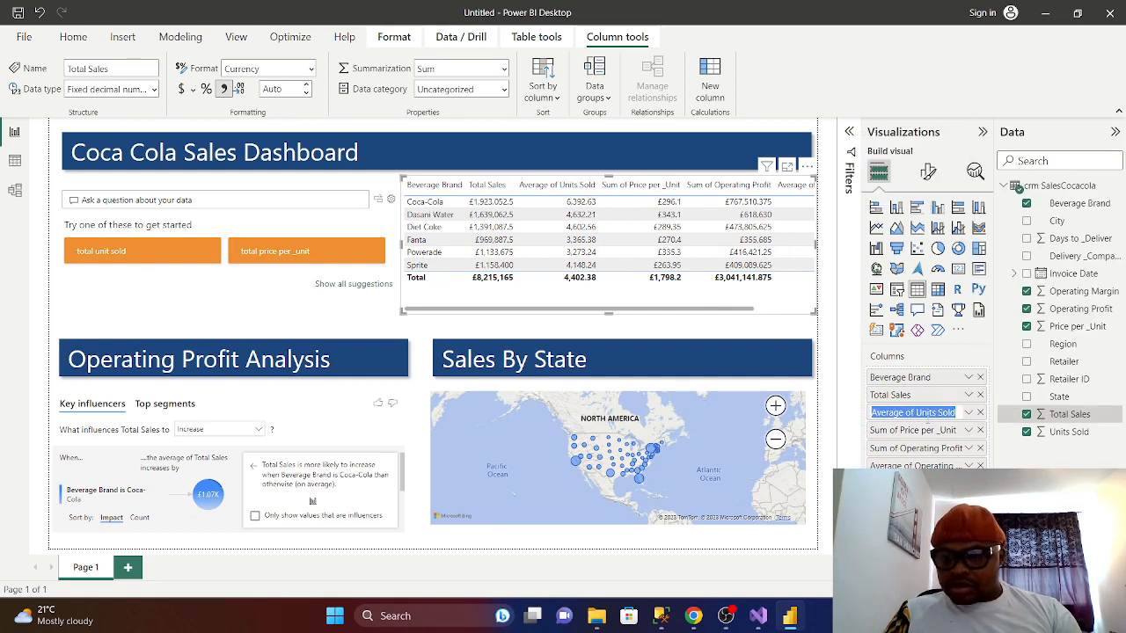
click(919, 412)
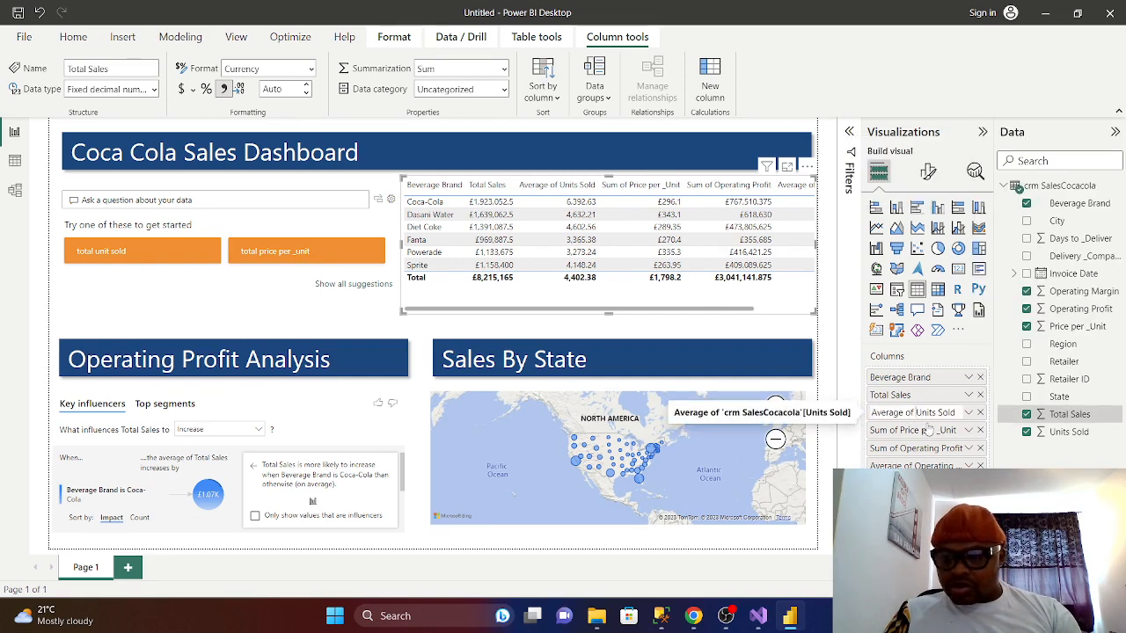
key(BackSpace)
key(BackSpace)
key(BackSpace)
key(BackSpace)
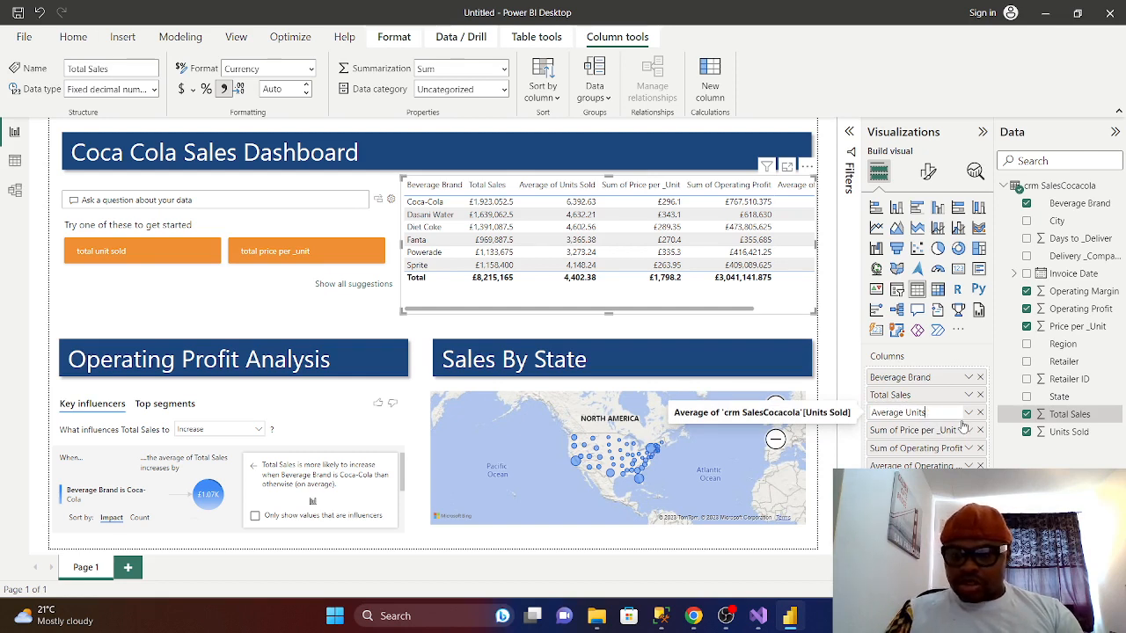
key(Return)
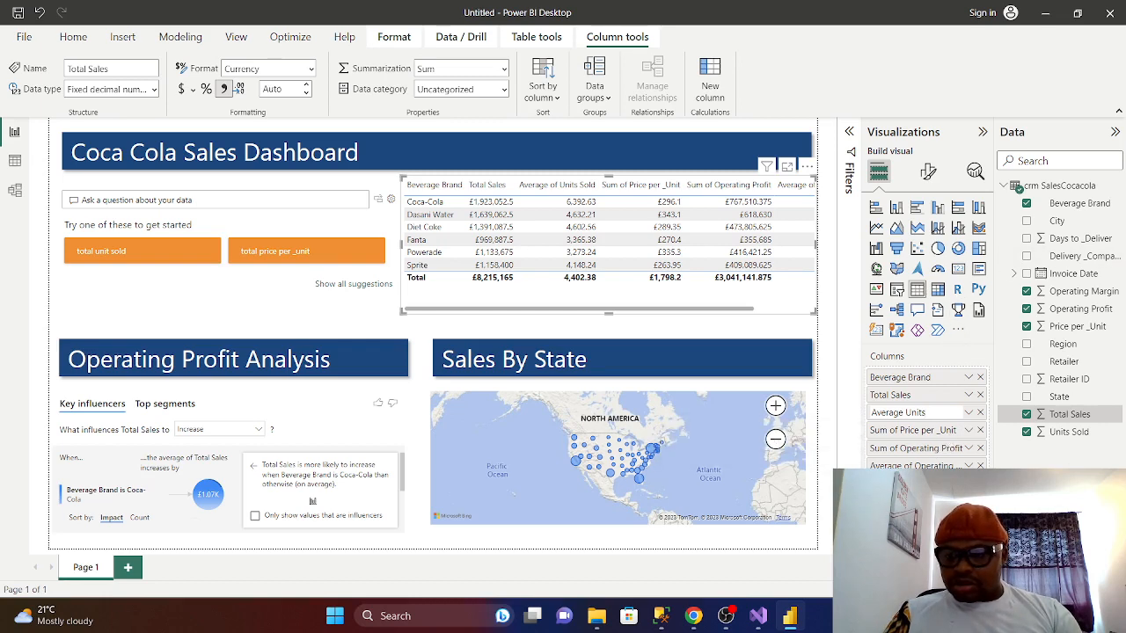
- Rename the Sum of Price per _Unit column to 'Price per _Unit'
click(969, 430)
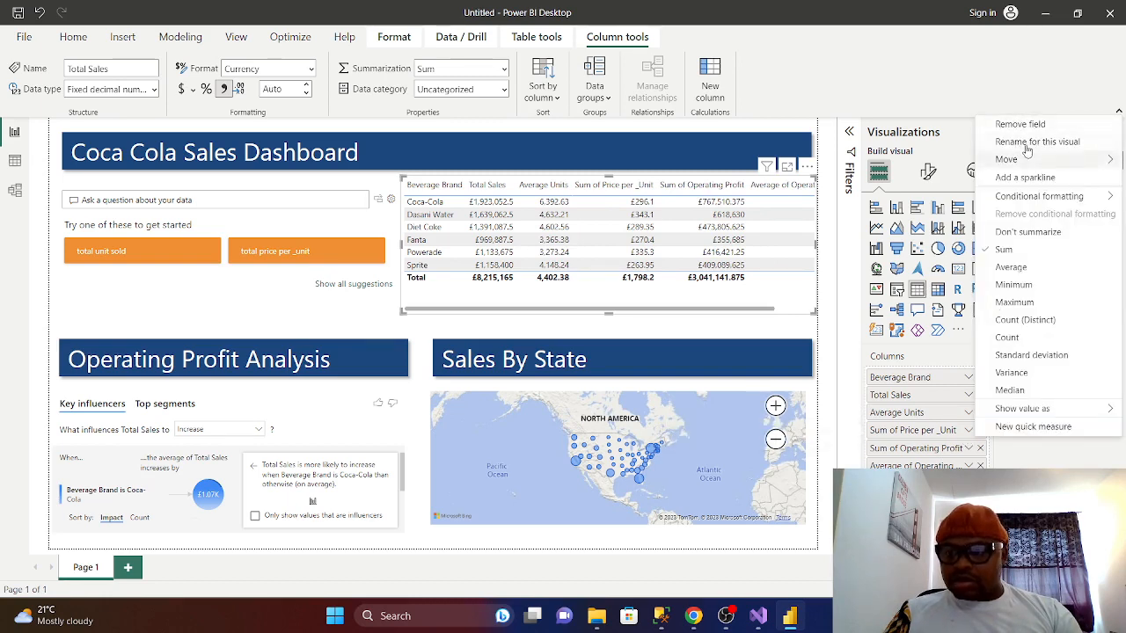
click(1027, 143)
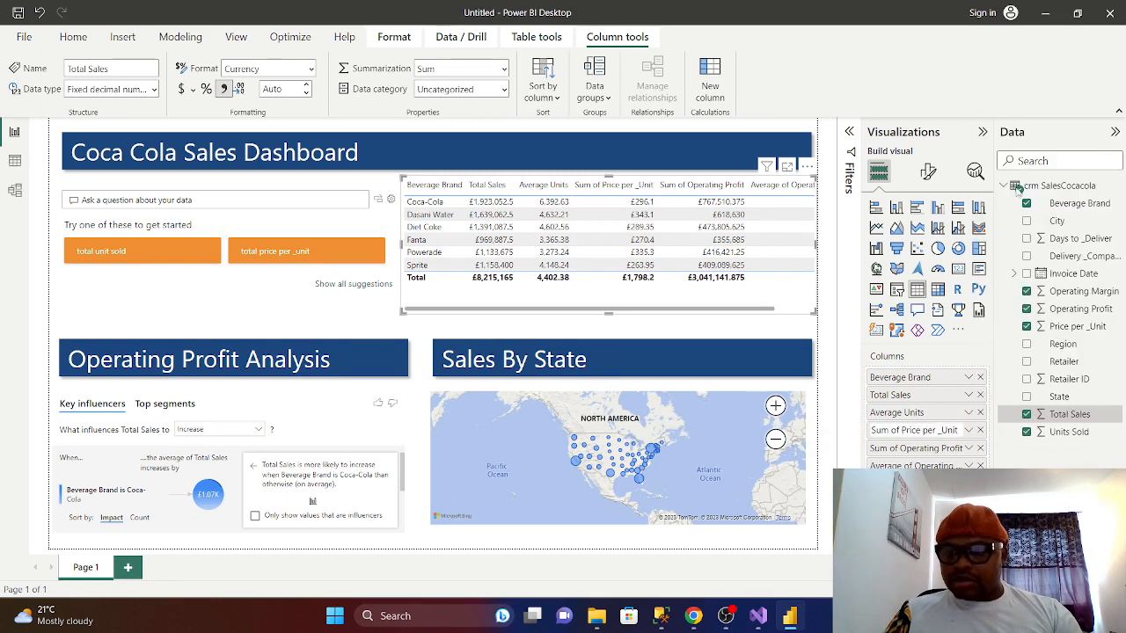
click(901, 430)
key(BackSpace)
key(BackSpace)
key(BackSpace)
key(BackSpace)
key(BackSpace)
key(BackSpace)
key(BackSpace)
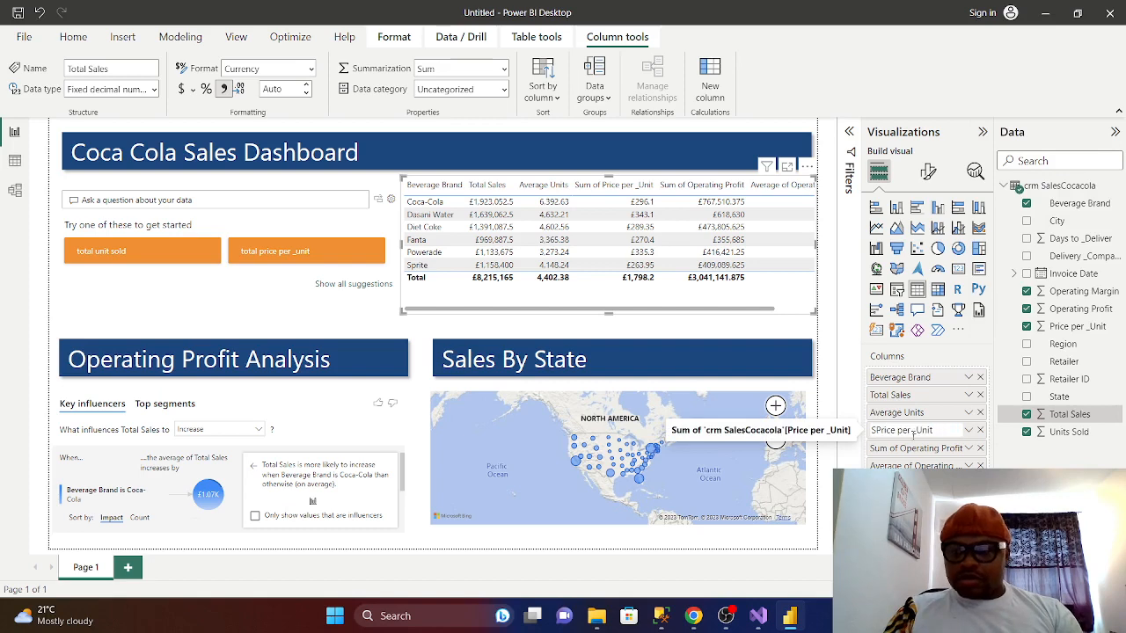
- Rename the Sum of Operating Profit column to 'Operating Profit'
click(968, 448)
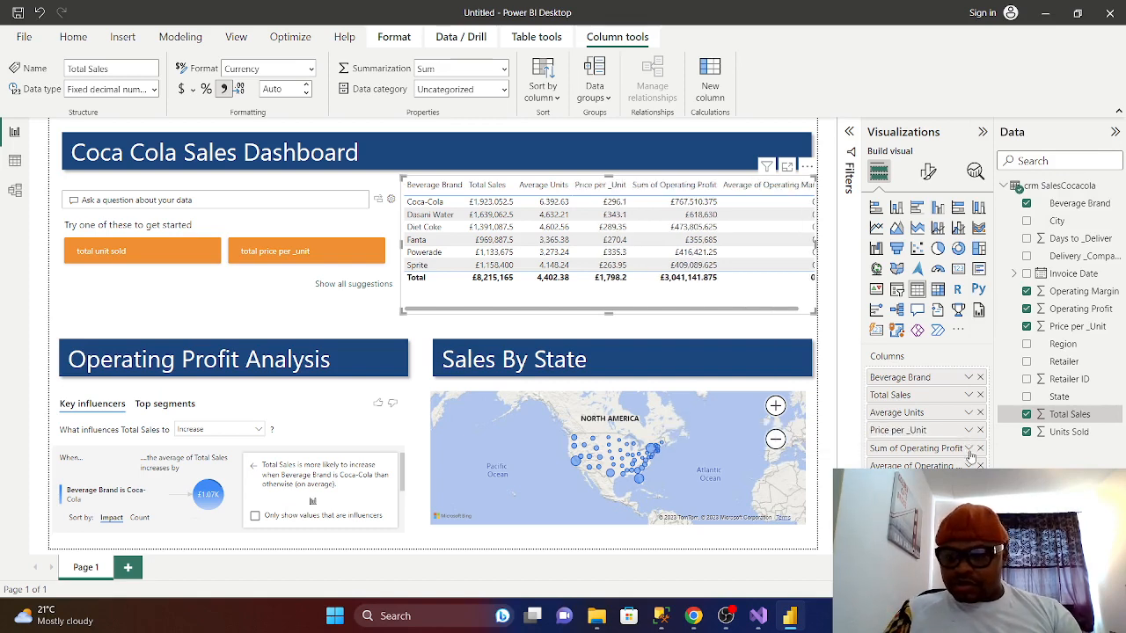
click(903, 452)
click(969, 448)
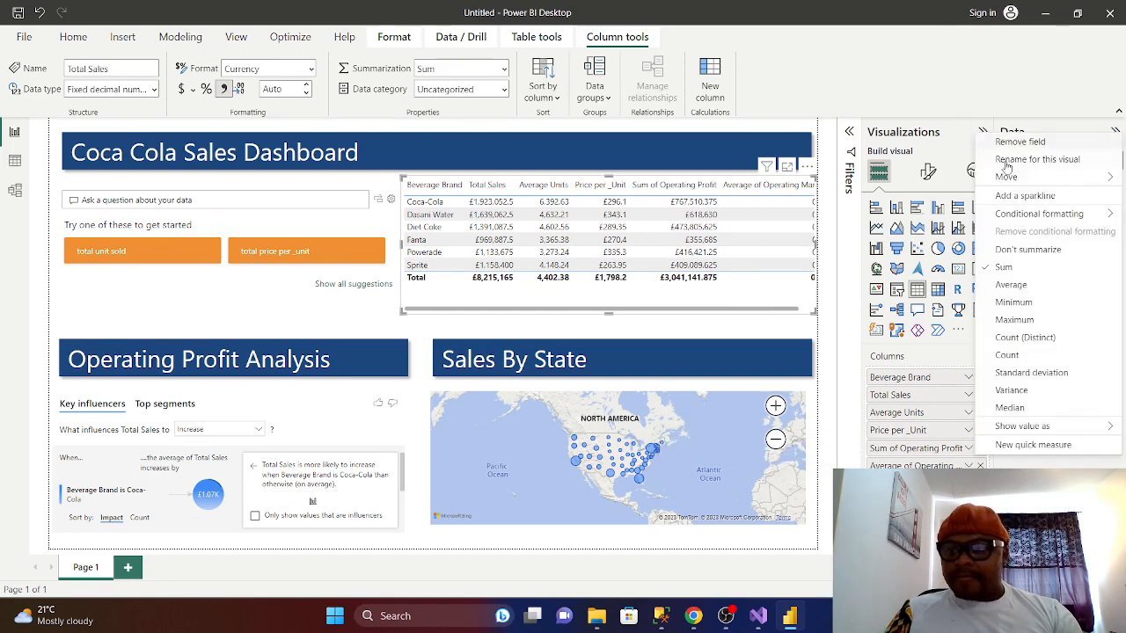
click(1012, 156)
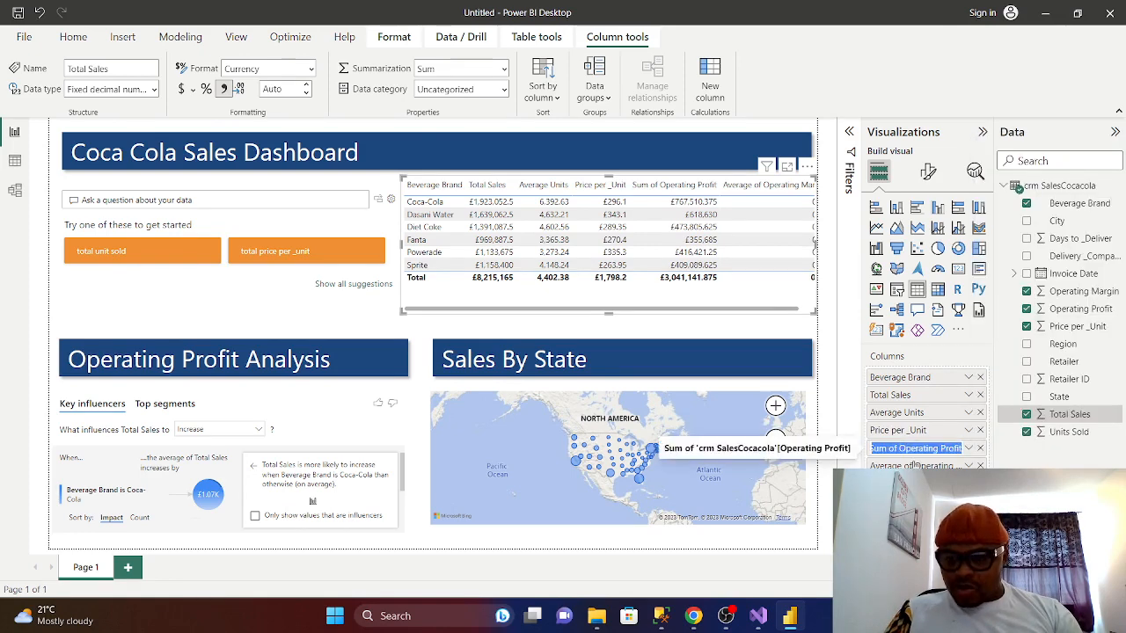
click(899, 449)
key(BackSpace)
key(BackSpace)
key(BackSpace)
key(BackSpace)
key(BackSpace)
key(BackSpace)
key(BackSpace)
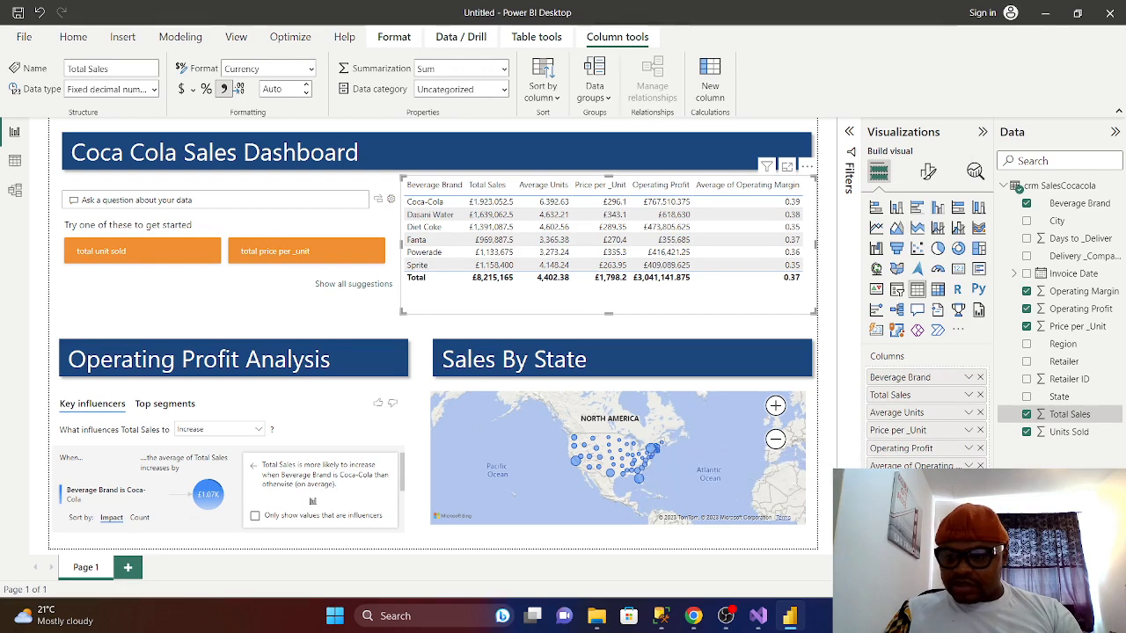
- Rename the Average of Operating Margin column to 'Average Operating Margin'
click(969, 465)
click(933, 466)
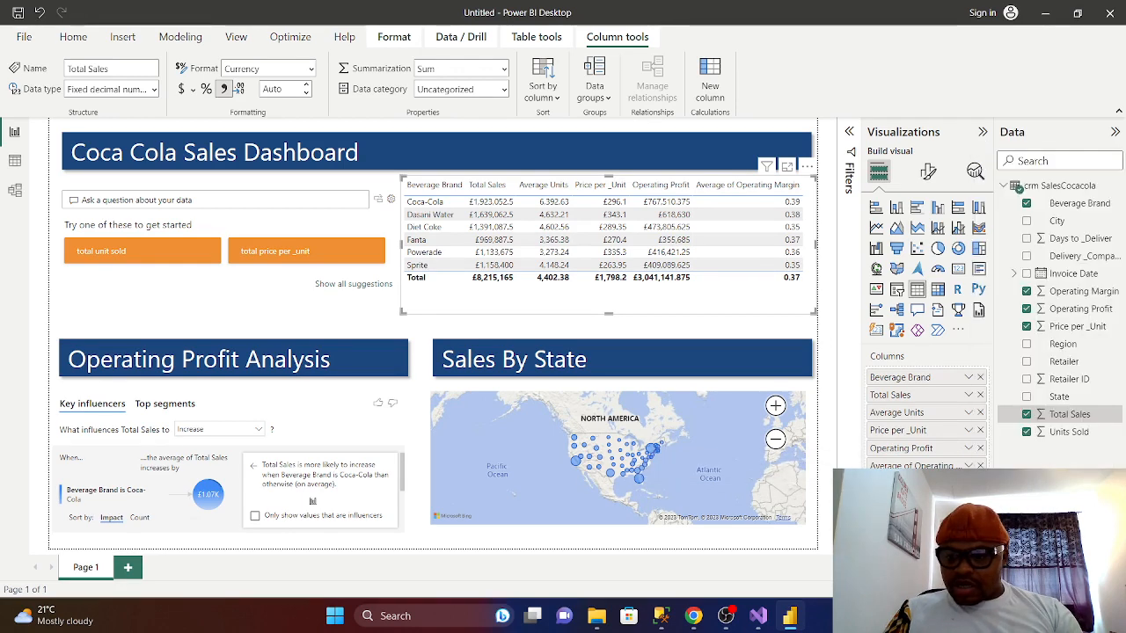
click(968, 466)
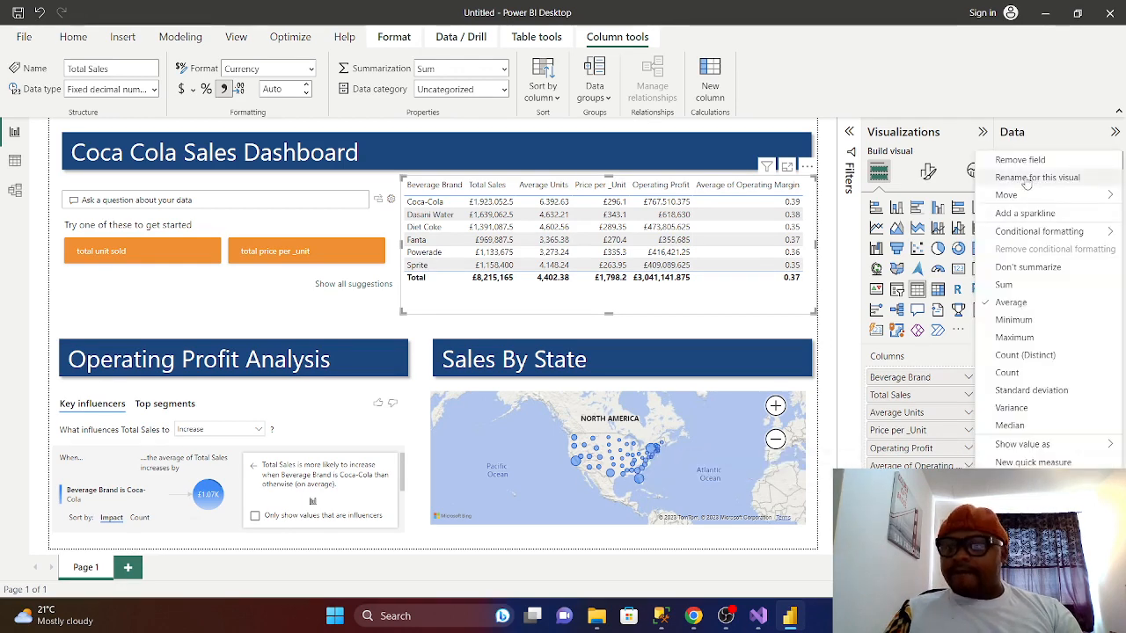
click(1027, 176)
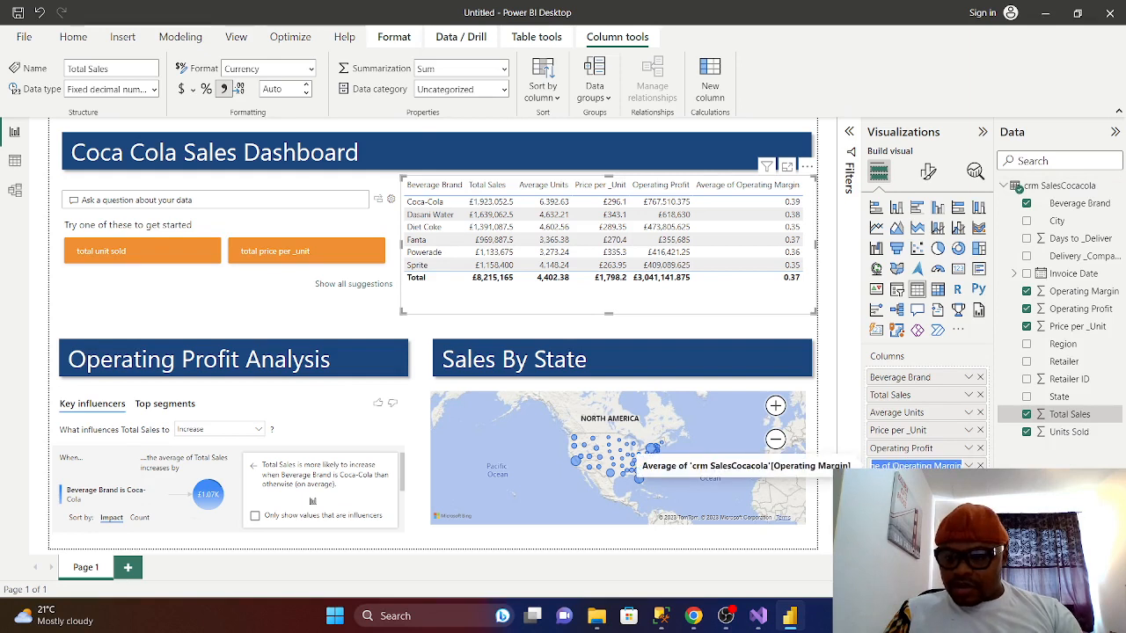
click(892, 465)
key(BackSpace)
key(BackSpace)
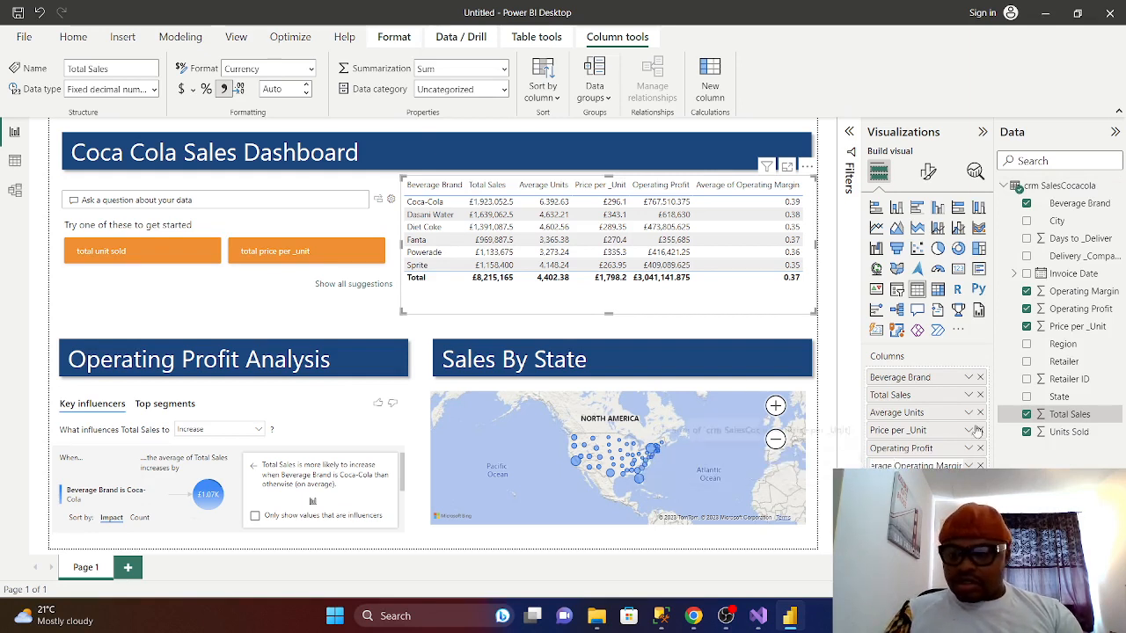
key(Return)
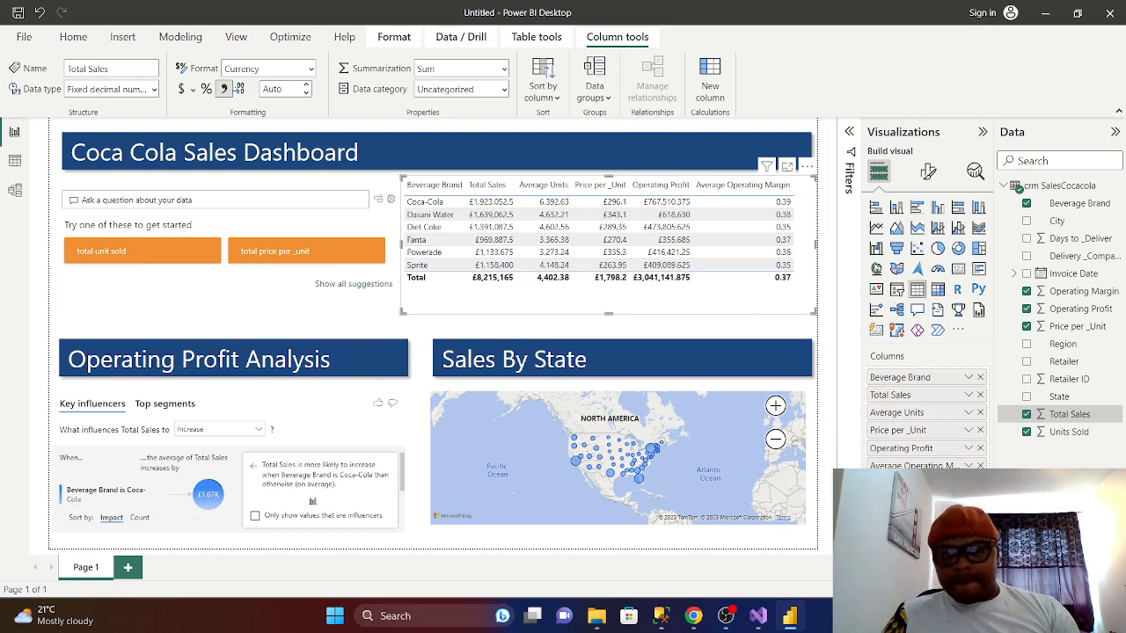
click(928, 170)
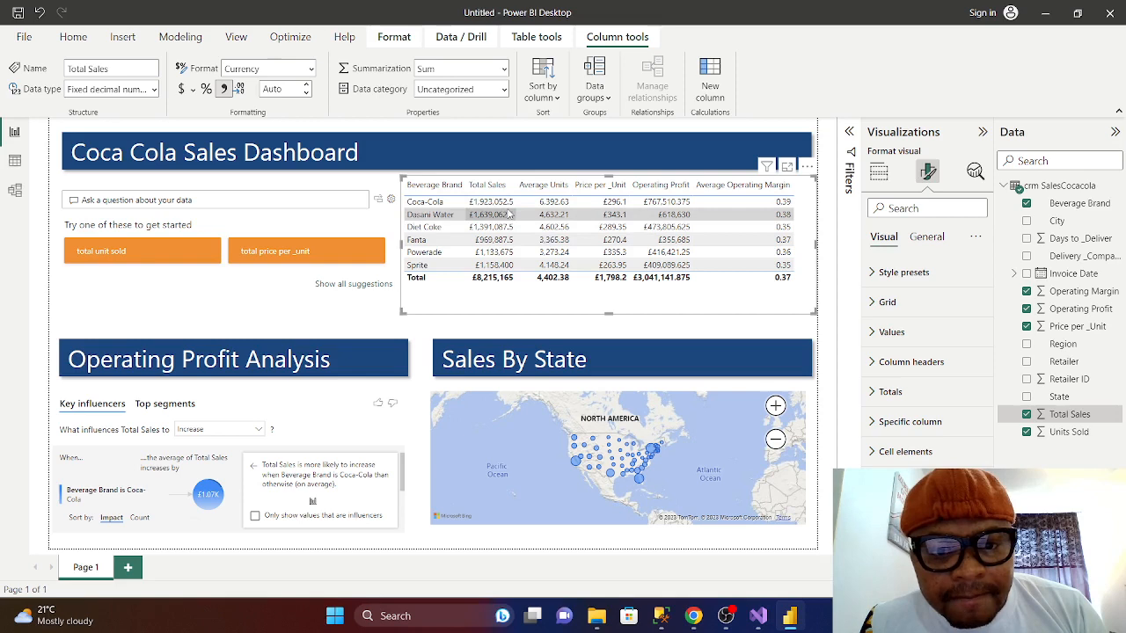
click(874, 422)
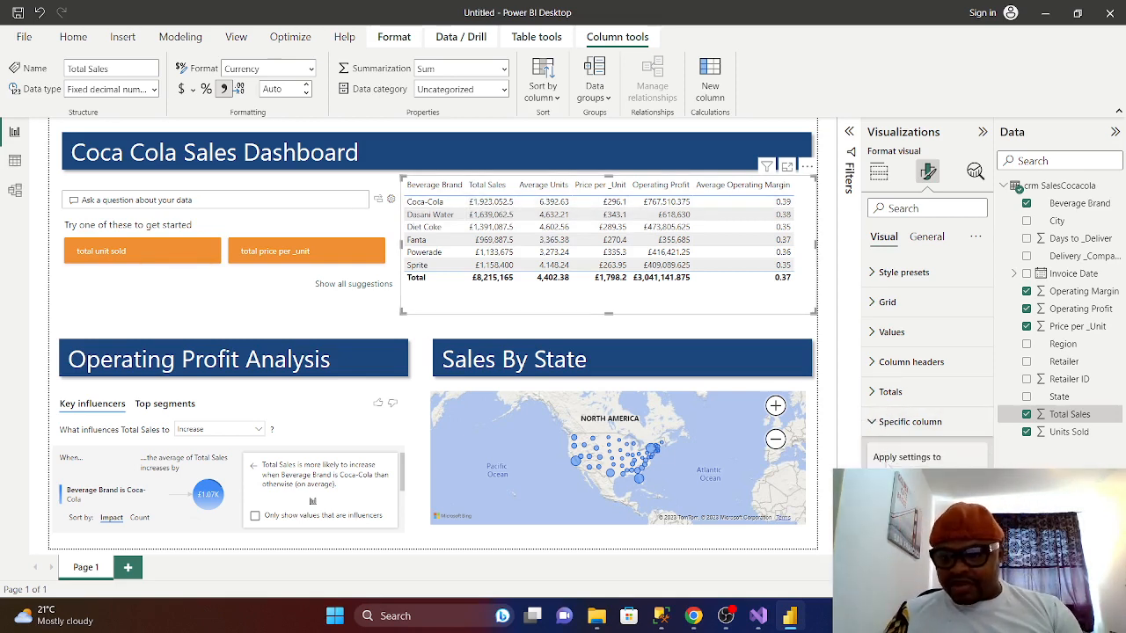
scroll(924, 396, down, 1)
scroll(928, 370, down, 2)
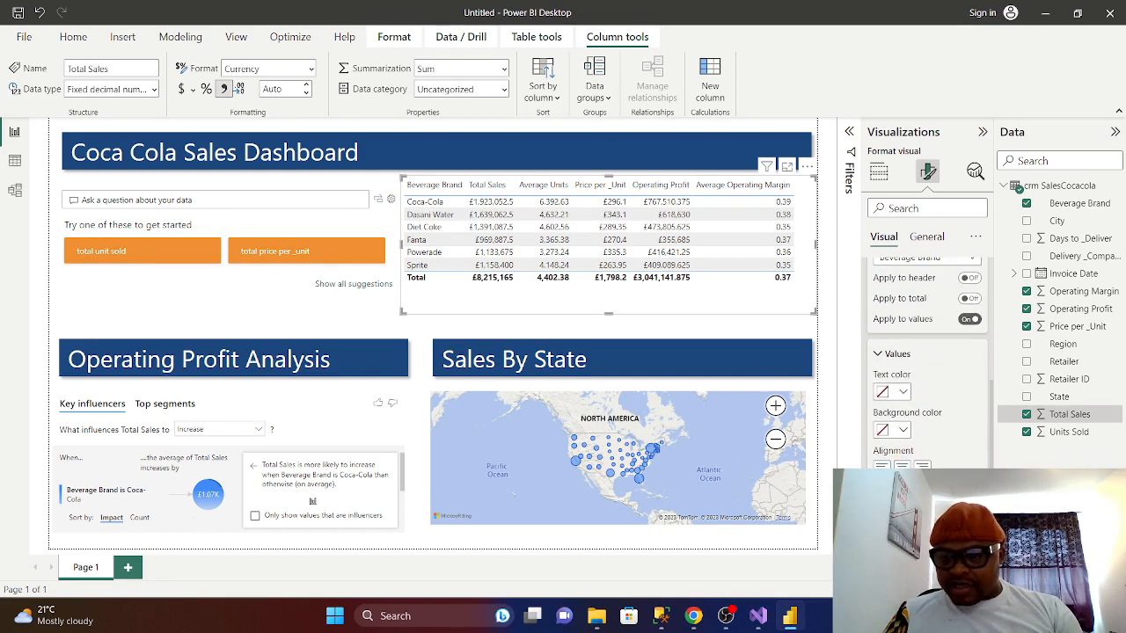
scroll(928, 369, up, 3)
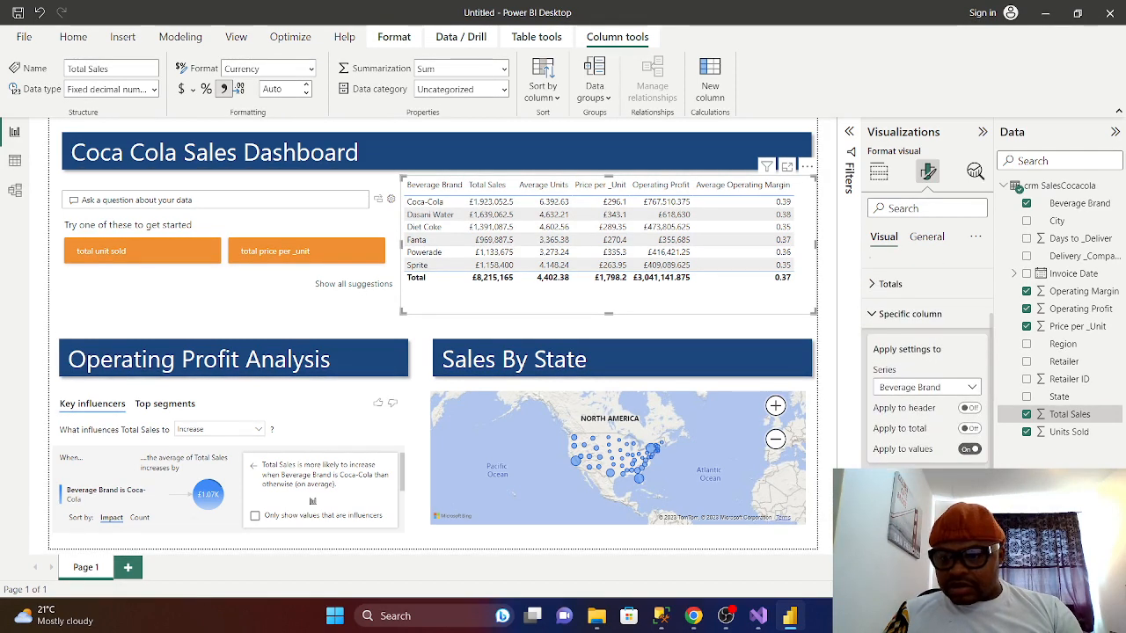
scroll(929, 369, down, 1)
scroll(929, 369, down, 2)
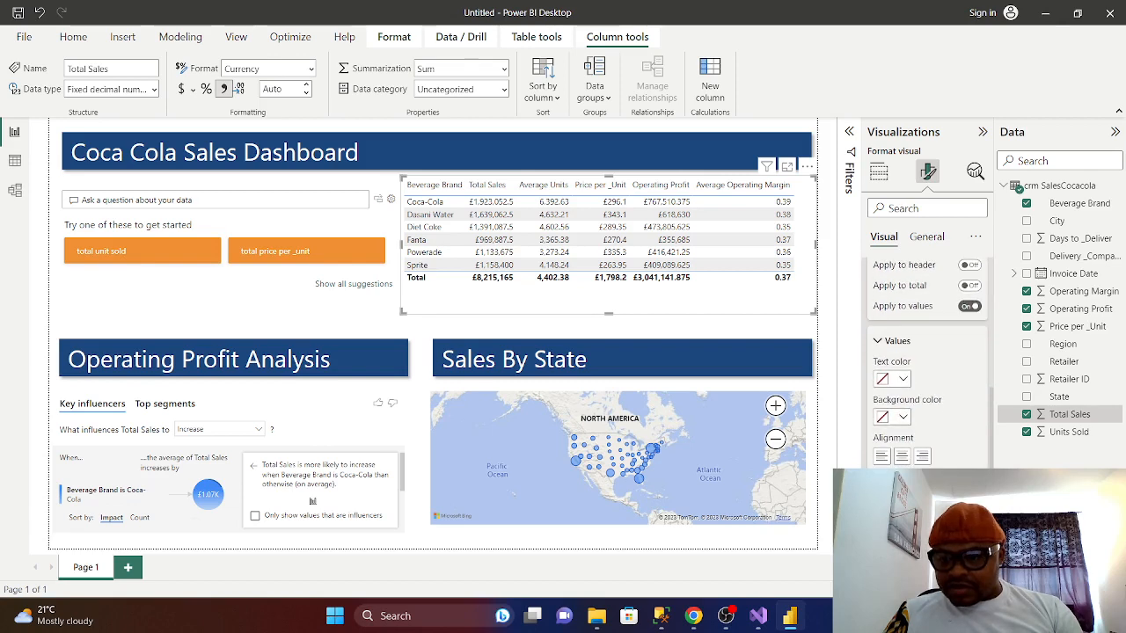
scroll(928, 369, down, 1)
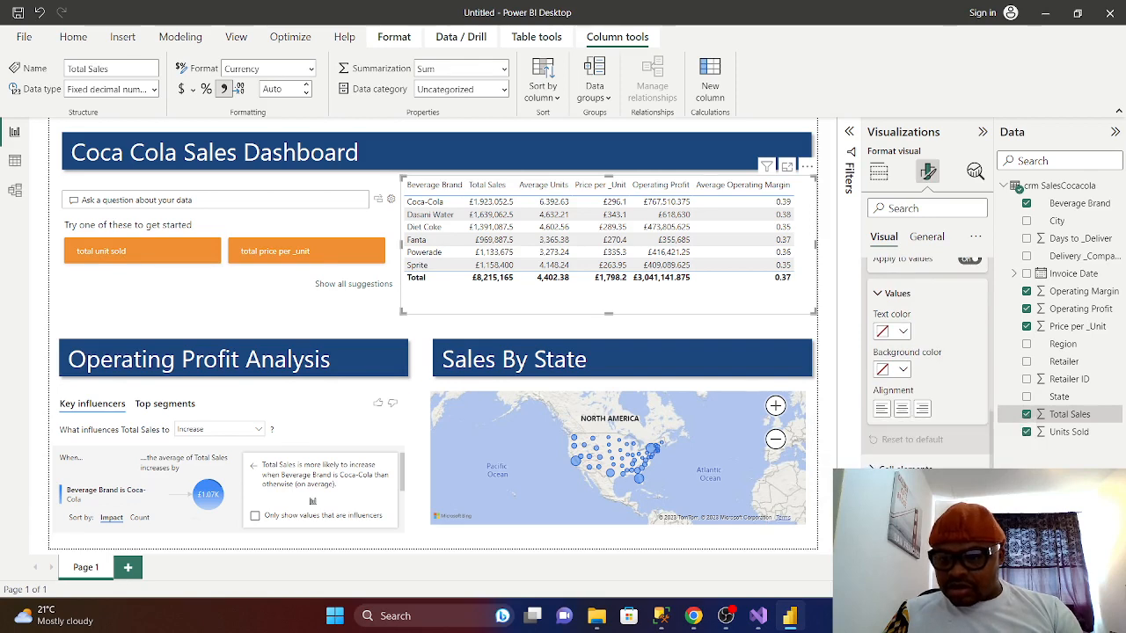
scroll(875, 431, up, 4)
click(873, 422)
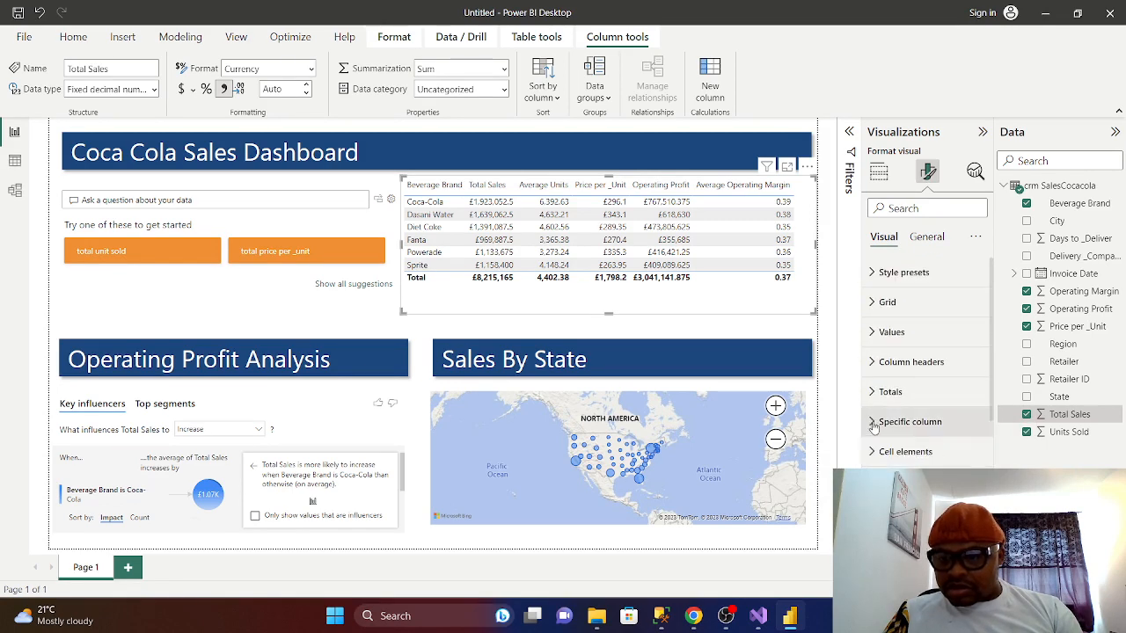
click(927, 236)
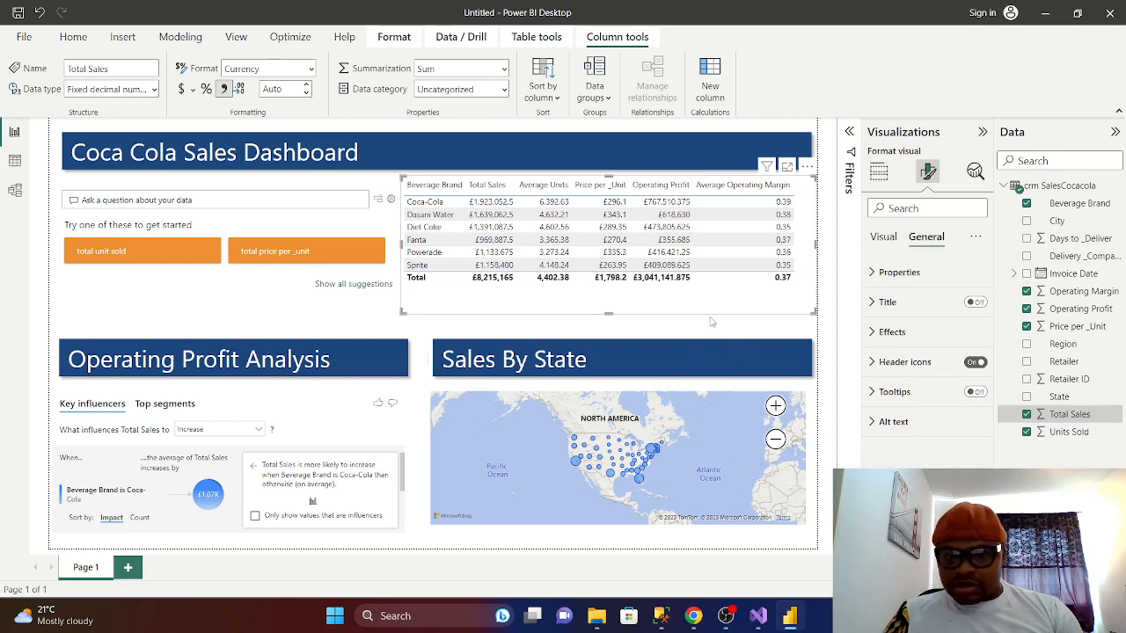
click(765, 327)
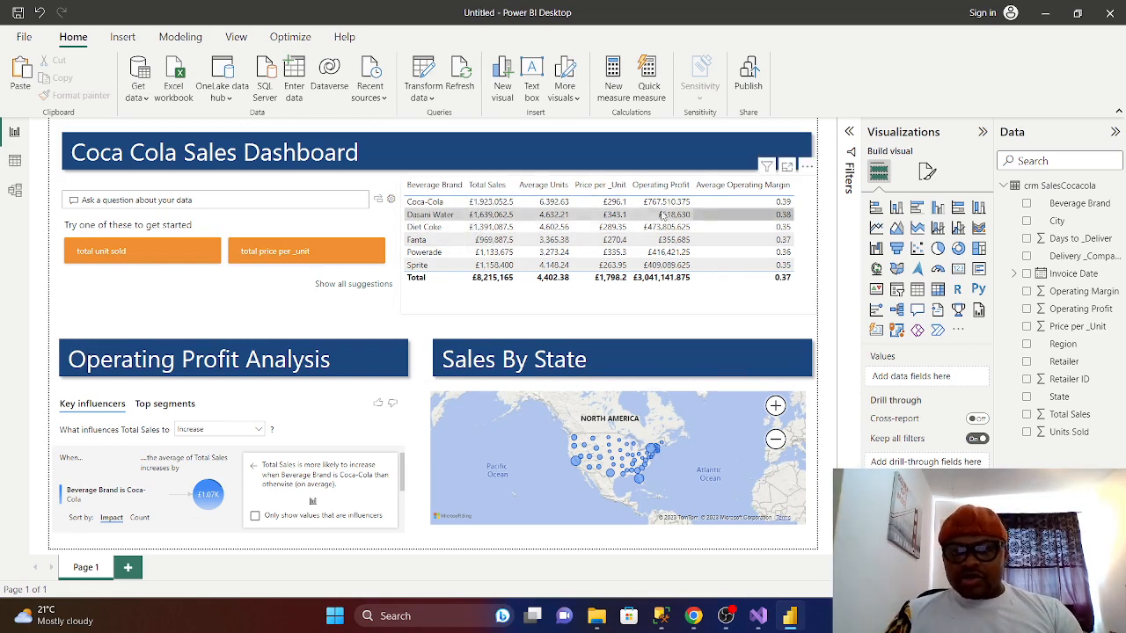
- Apply orange #FF8A00 positive data bars to the brand table's Total Sales column
click(738, 295)
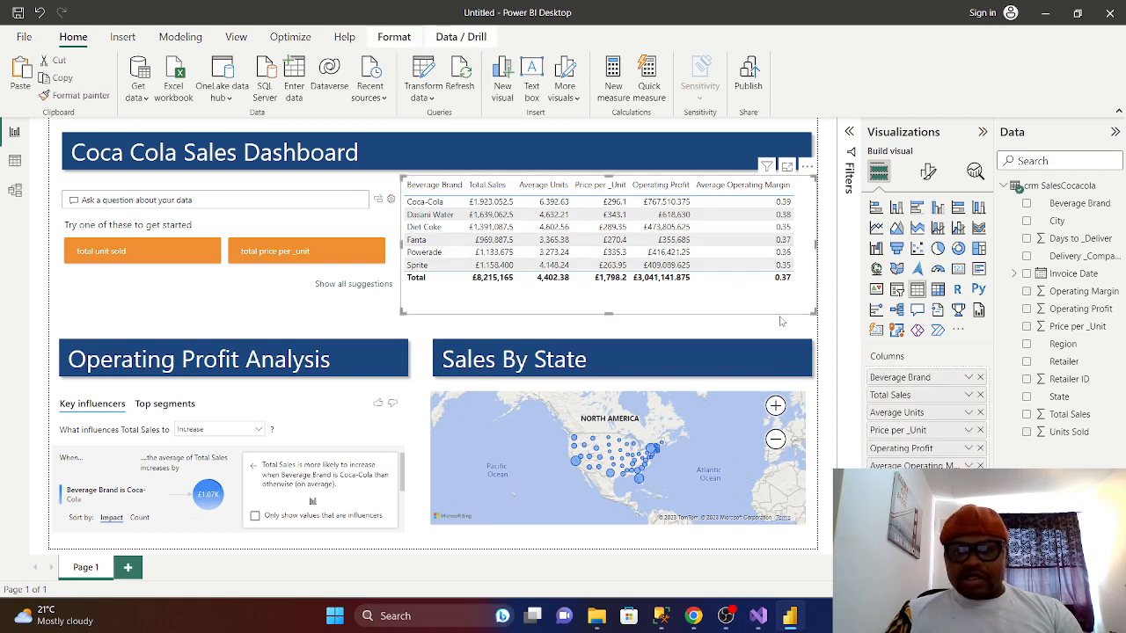
click(969, 395)
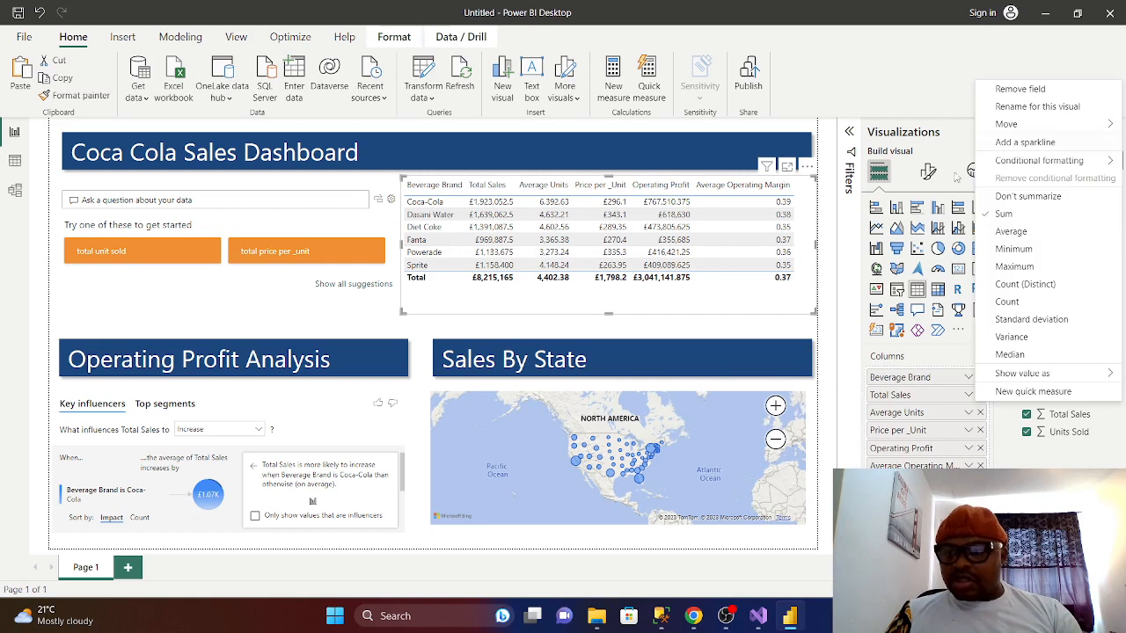
mouse_move(1065, 163)
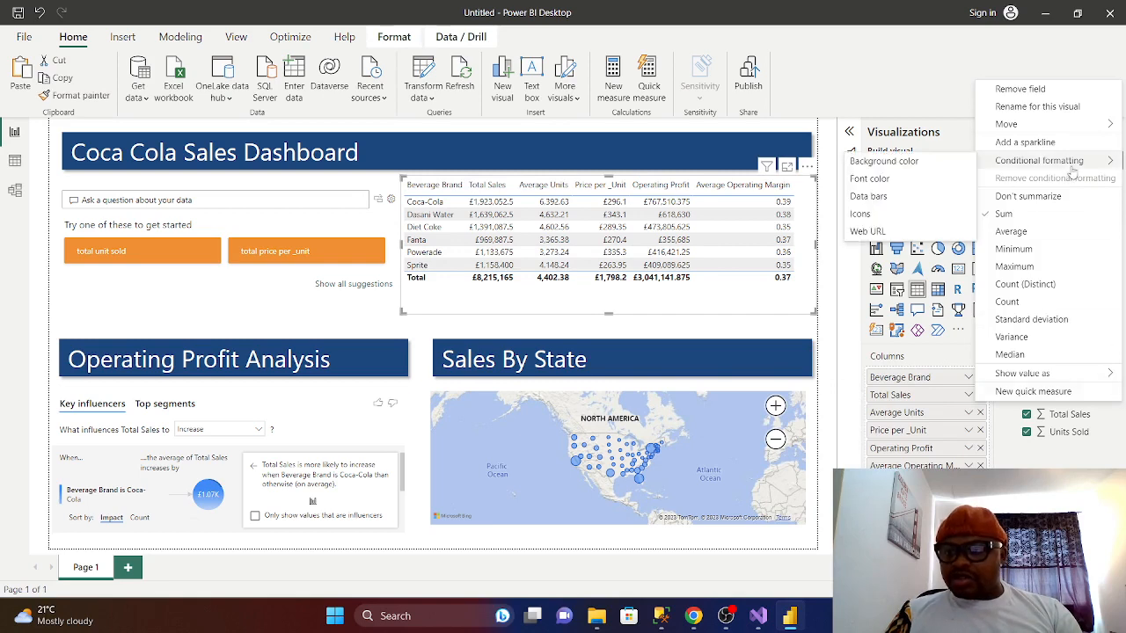
click(871, 197)
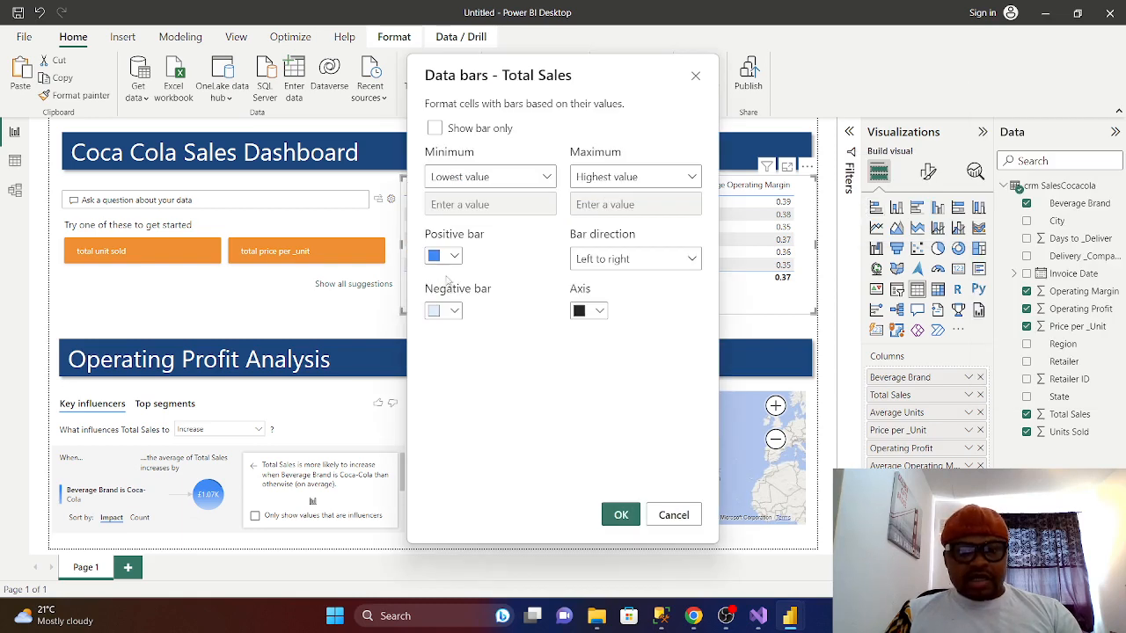
click(454, 259)
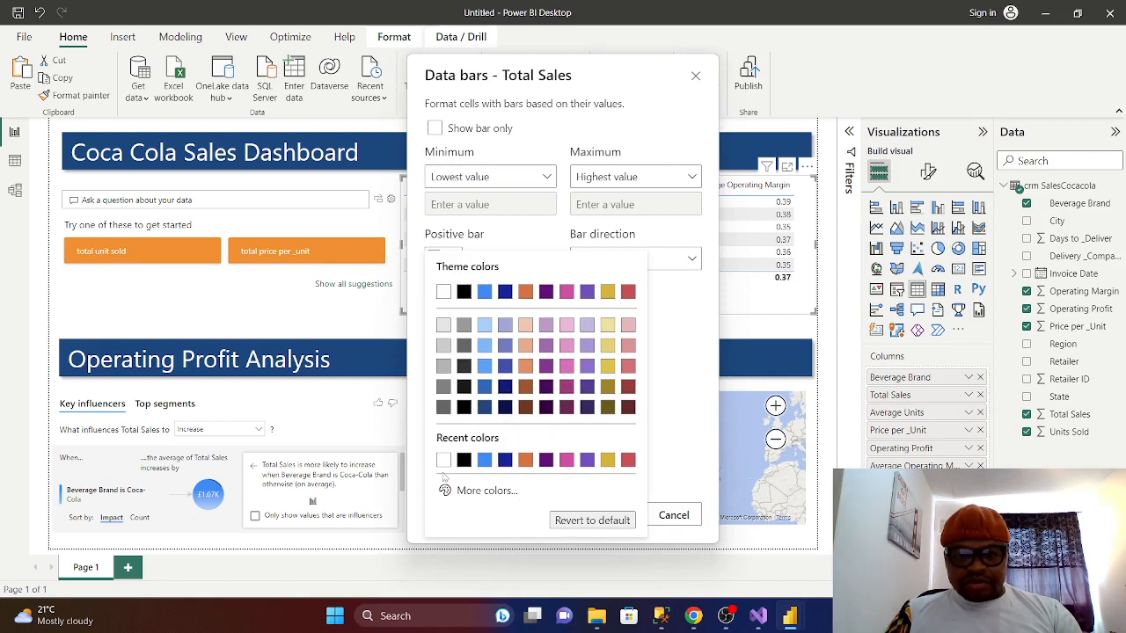
click(464, 490)
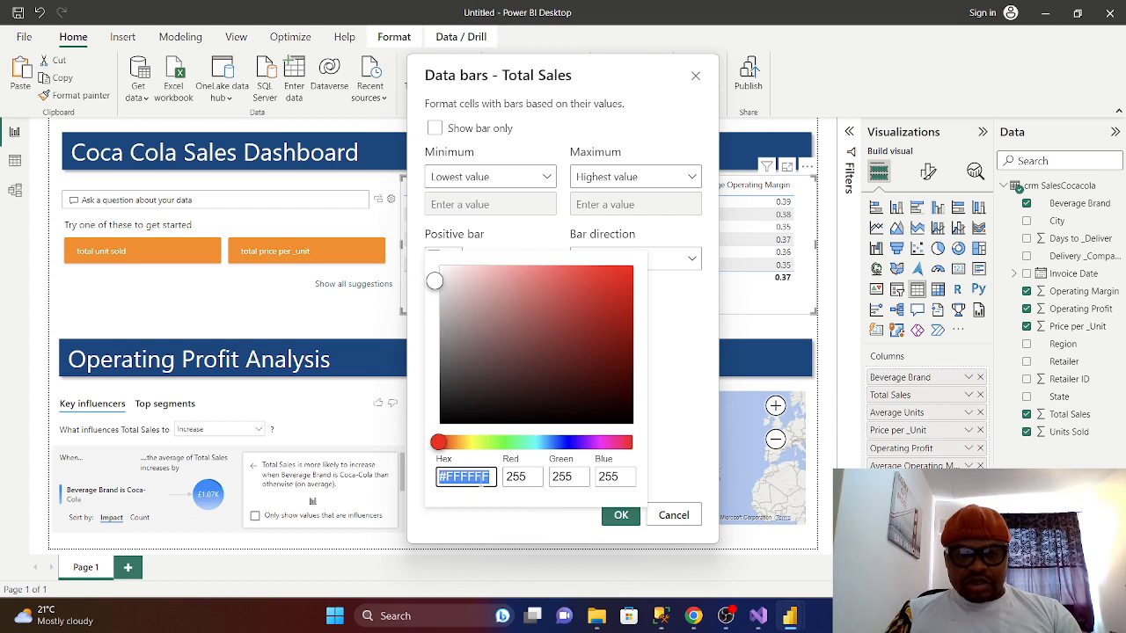
key(BackSpace)
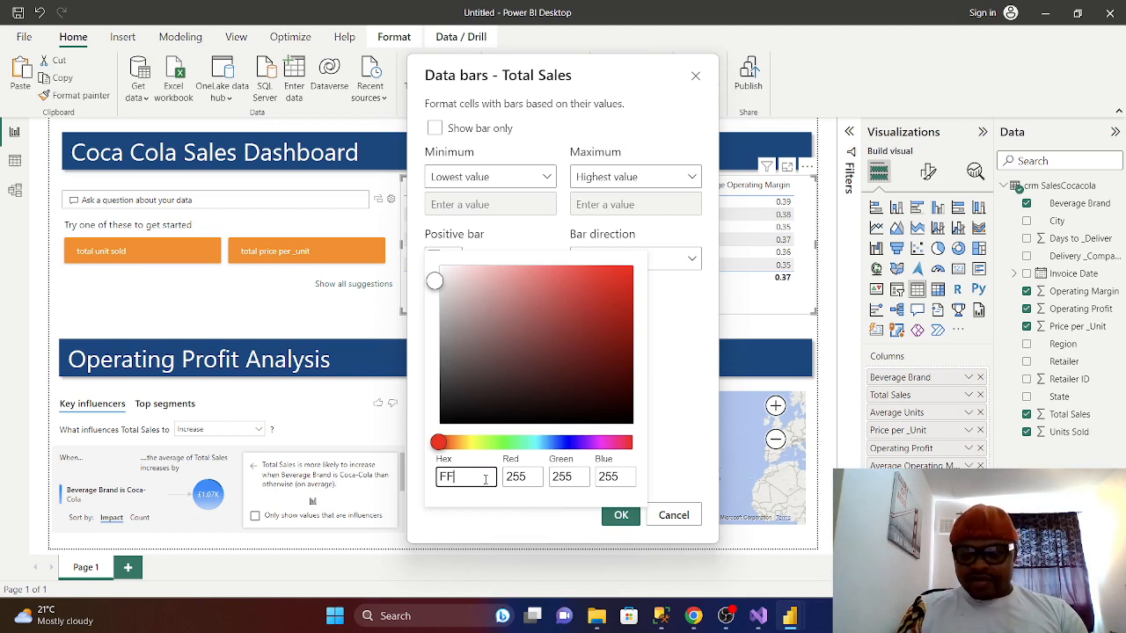
text(FF8A00)
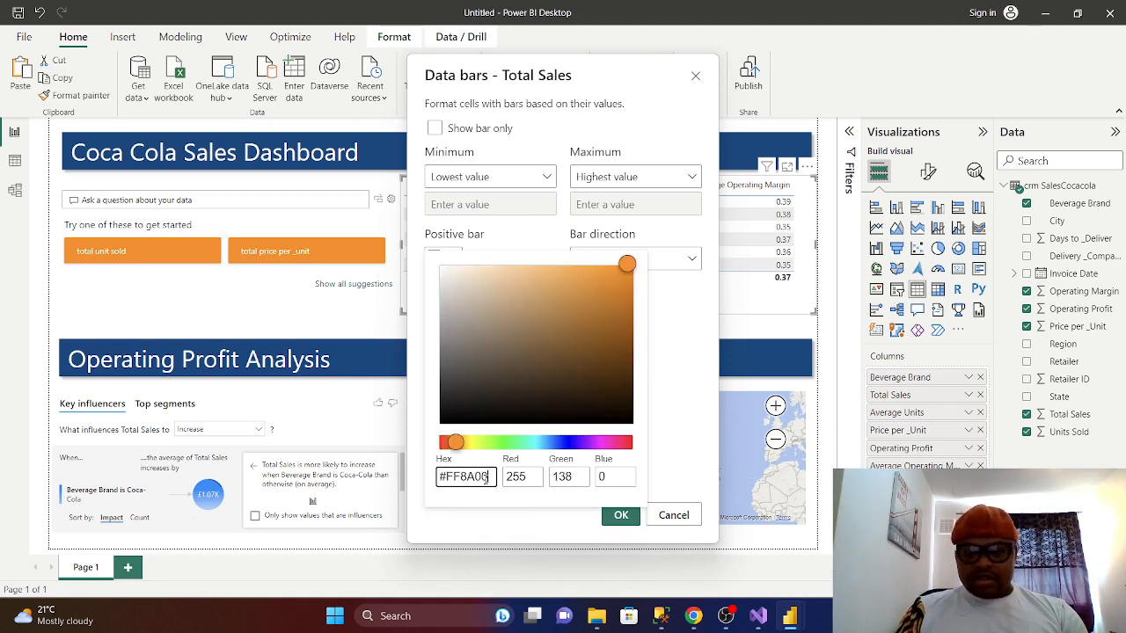
click(621, 517)
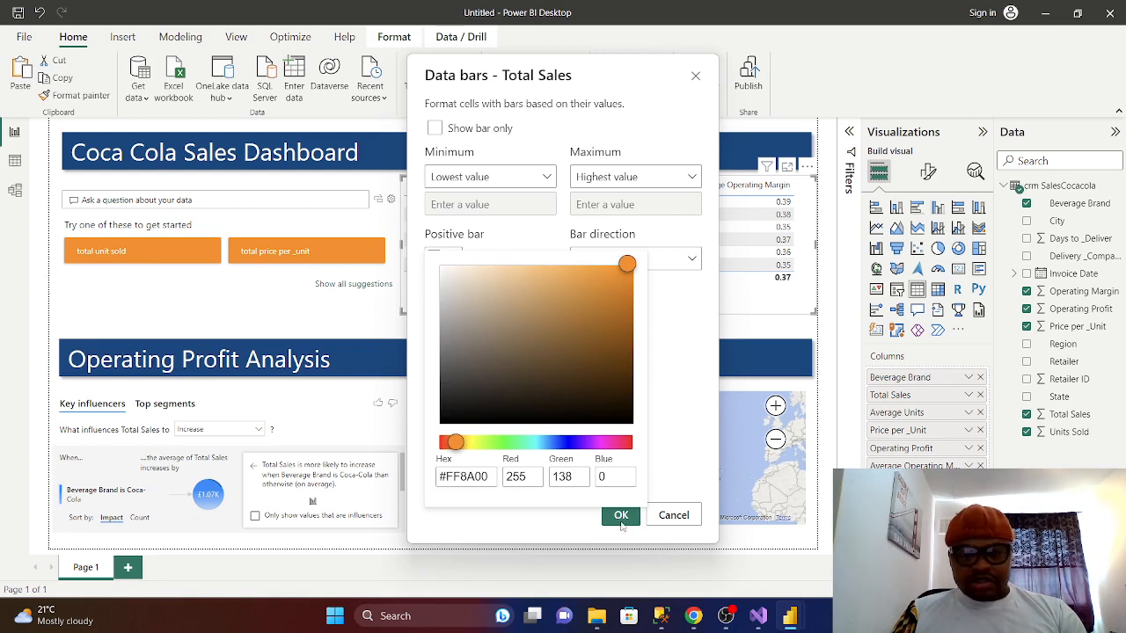
click(693, 534)
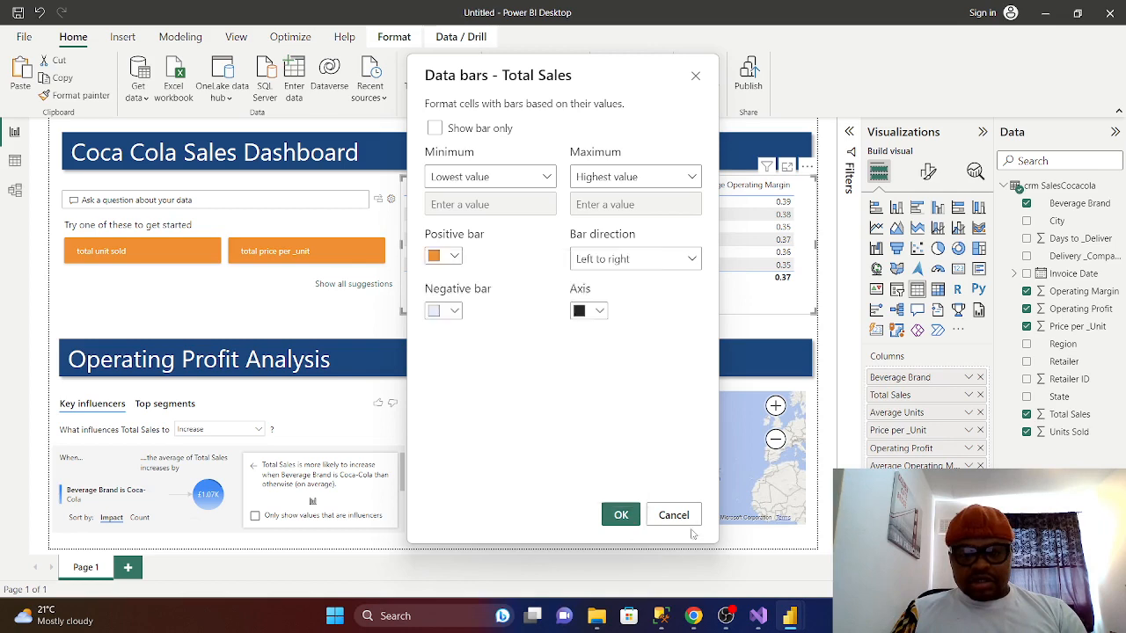
click(621, 515)
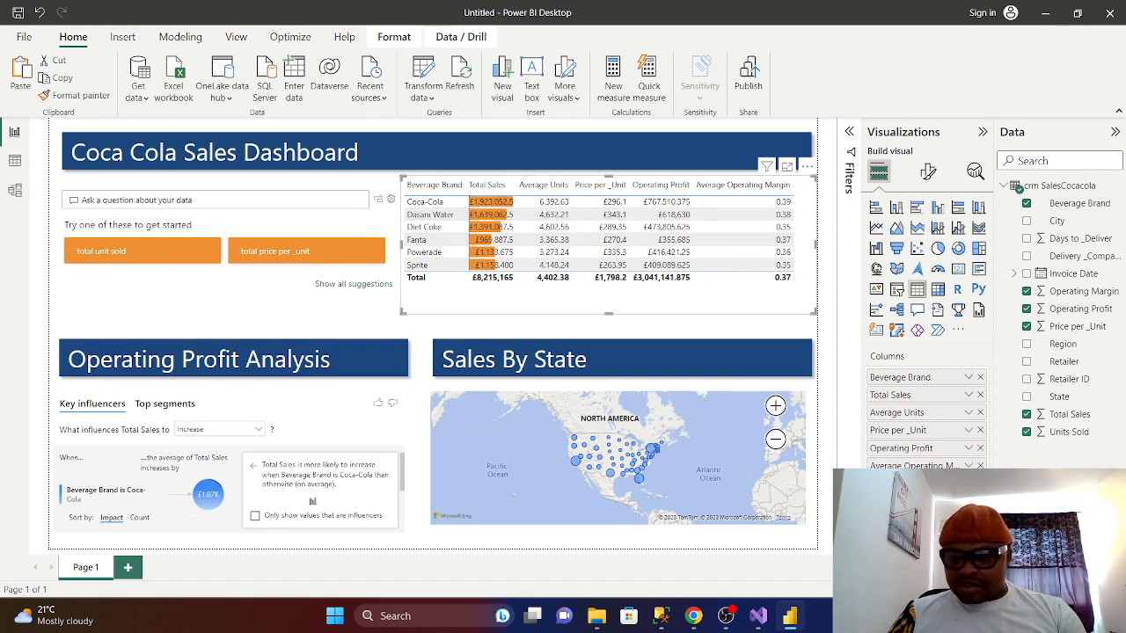
- Apply Gold 40% lighter positive data bars to the Average Operating Margin column
click(969, 466)
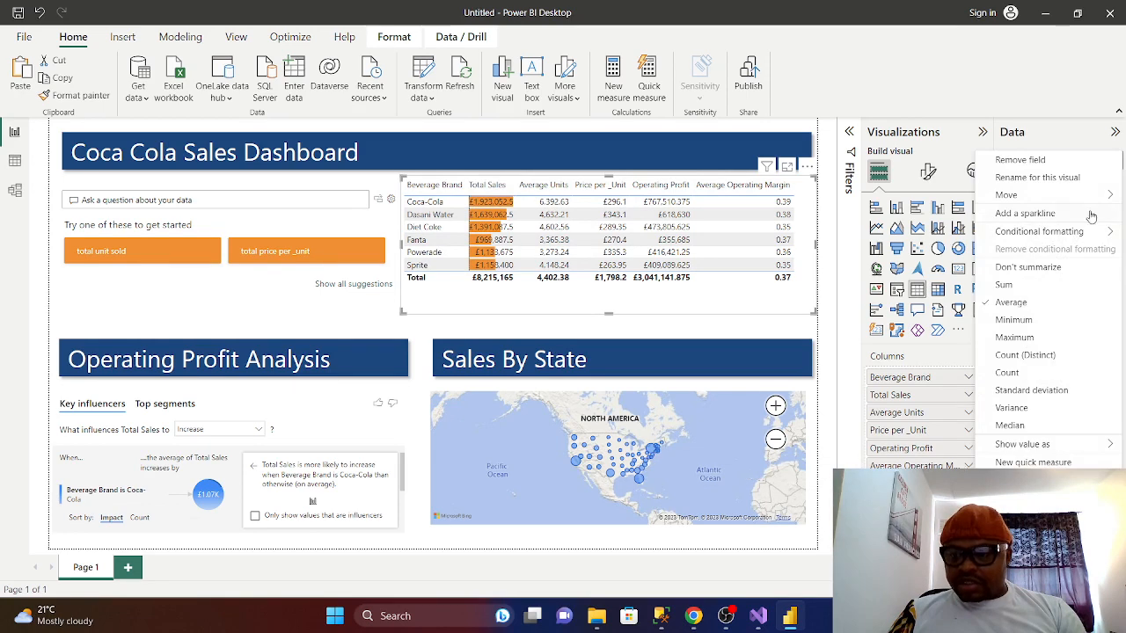
mouse_move(1043, 234)
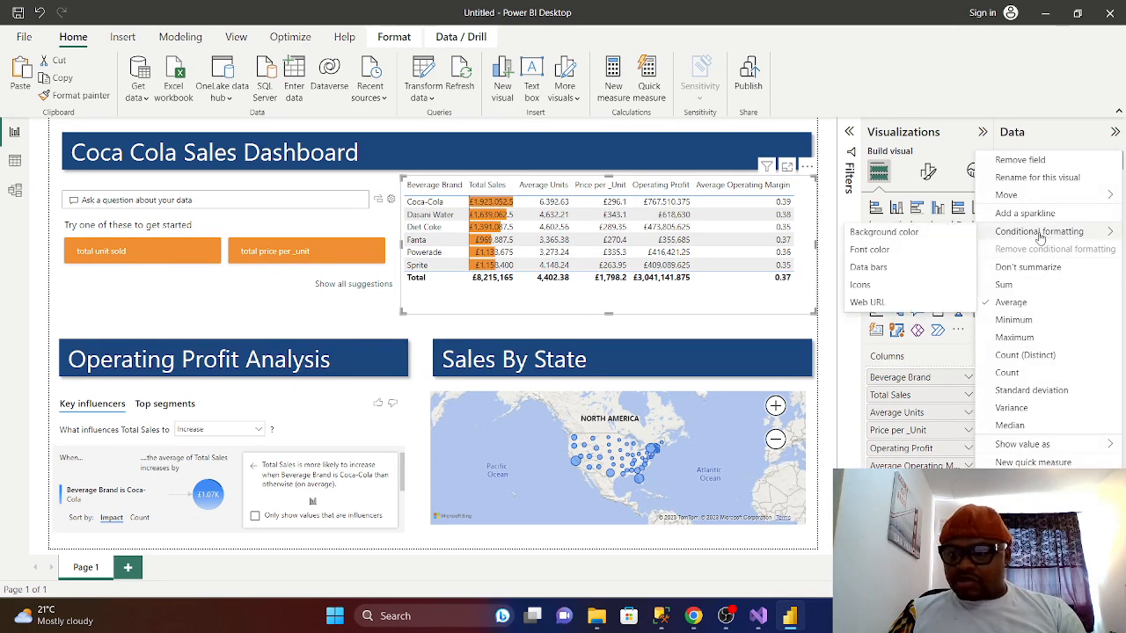
click(880, 269)
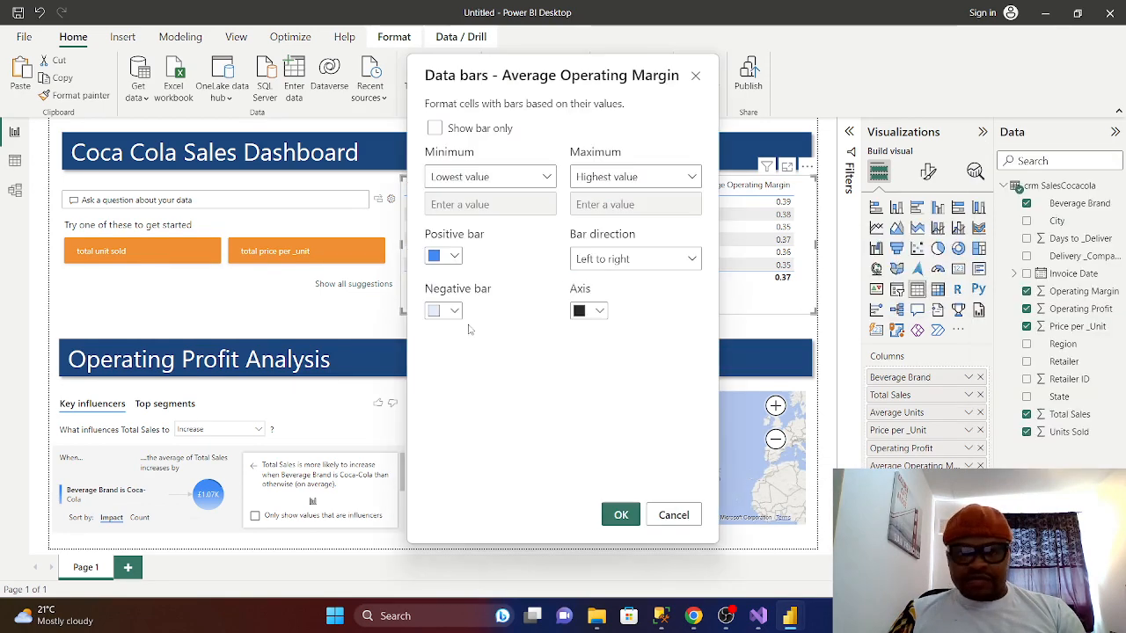
click(454, 257)
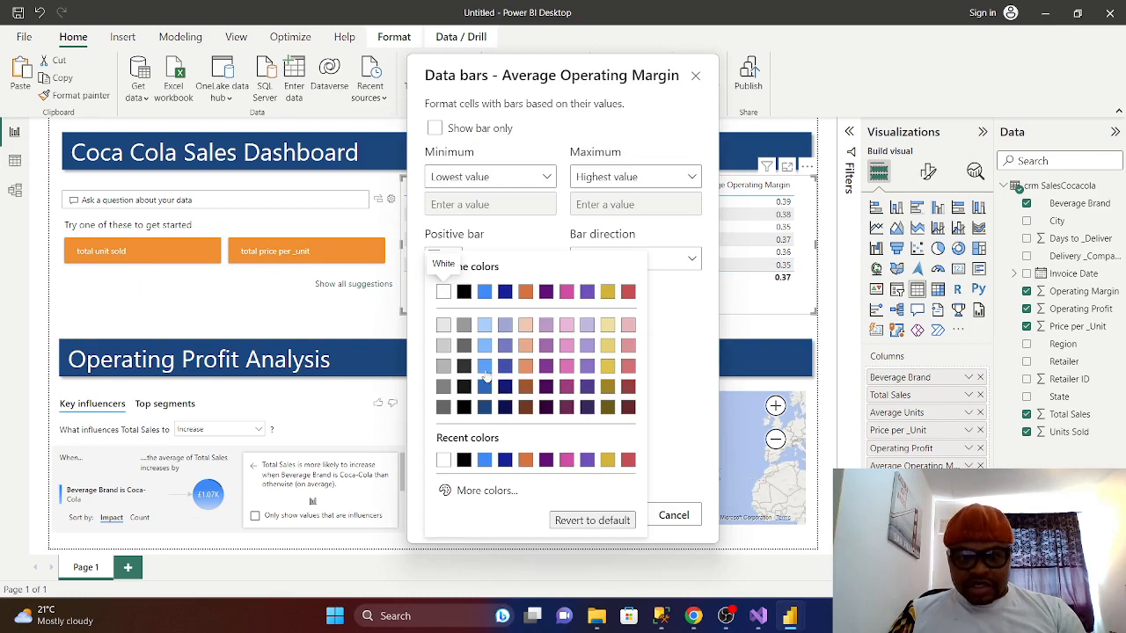
click(607, 363)
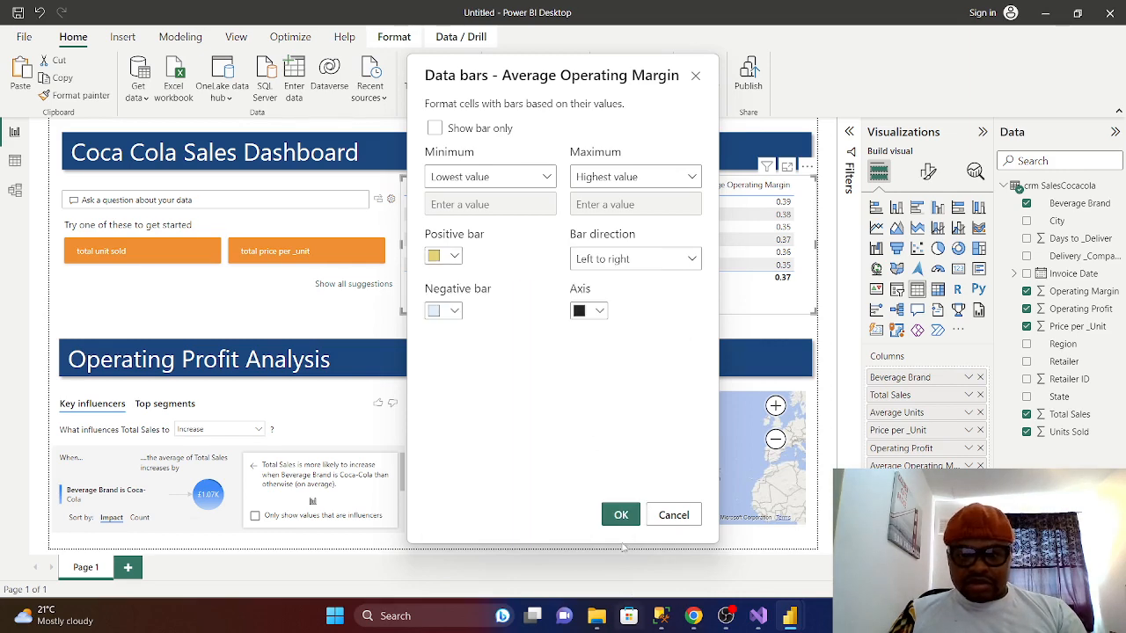
click(620, 516)
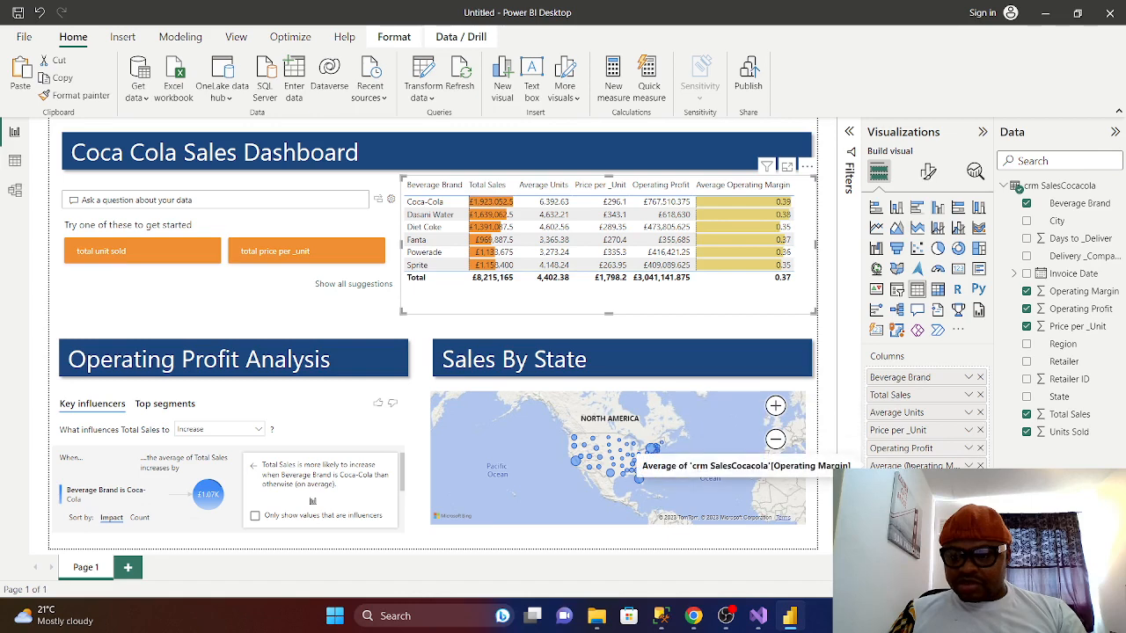
click(969, 449)
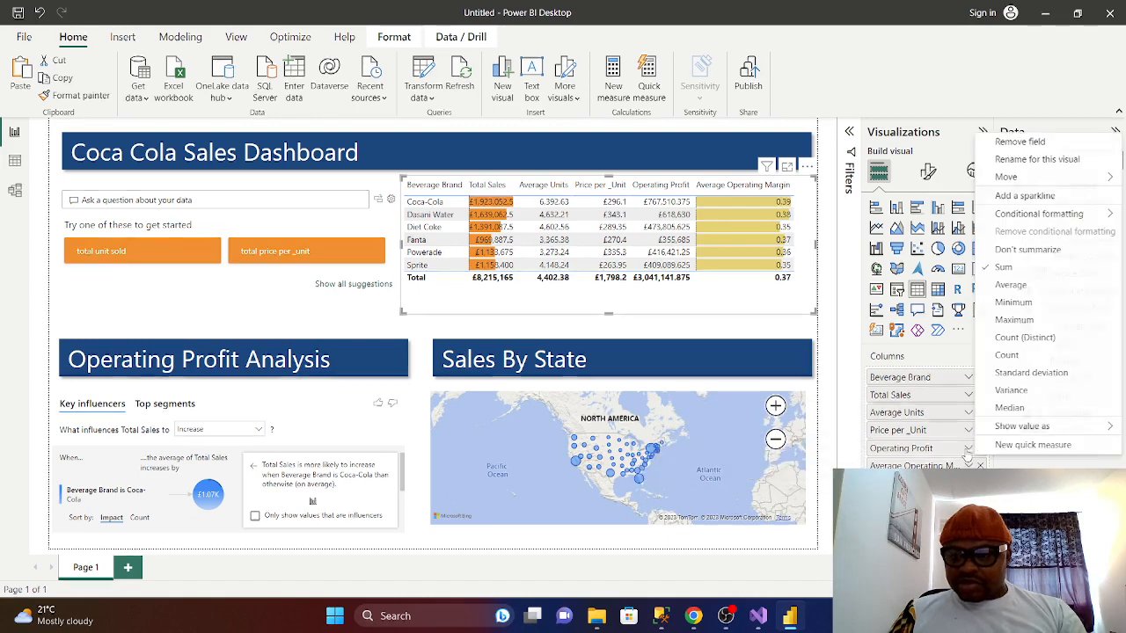
mouse_move(1025, 220)
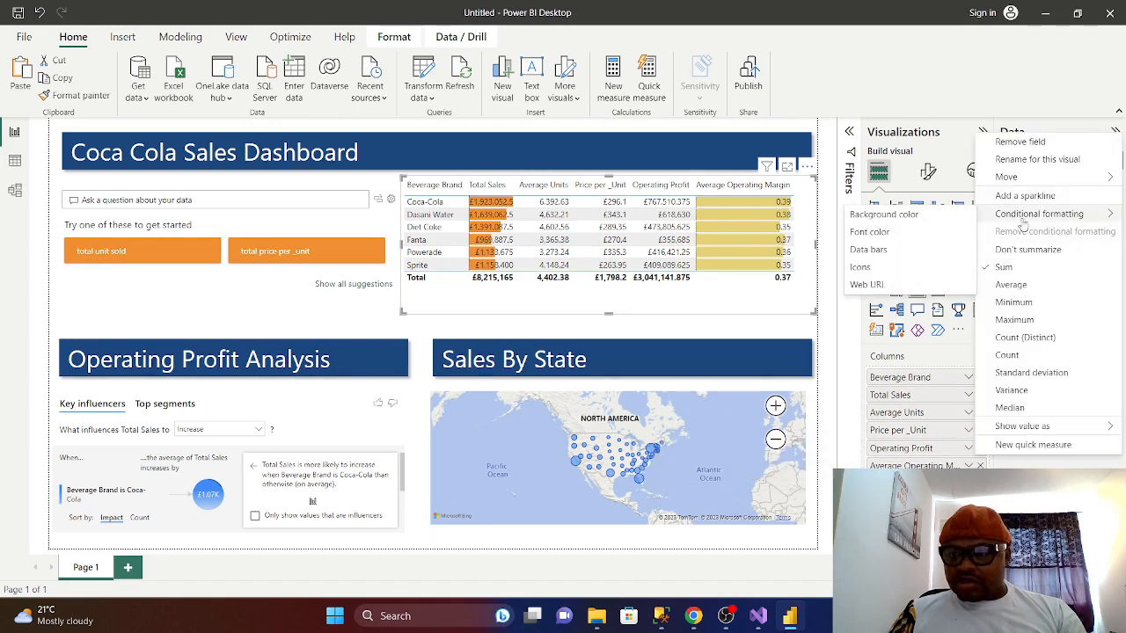
click(871, 252)
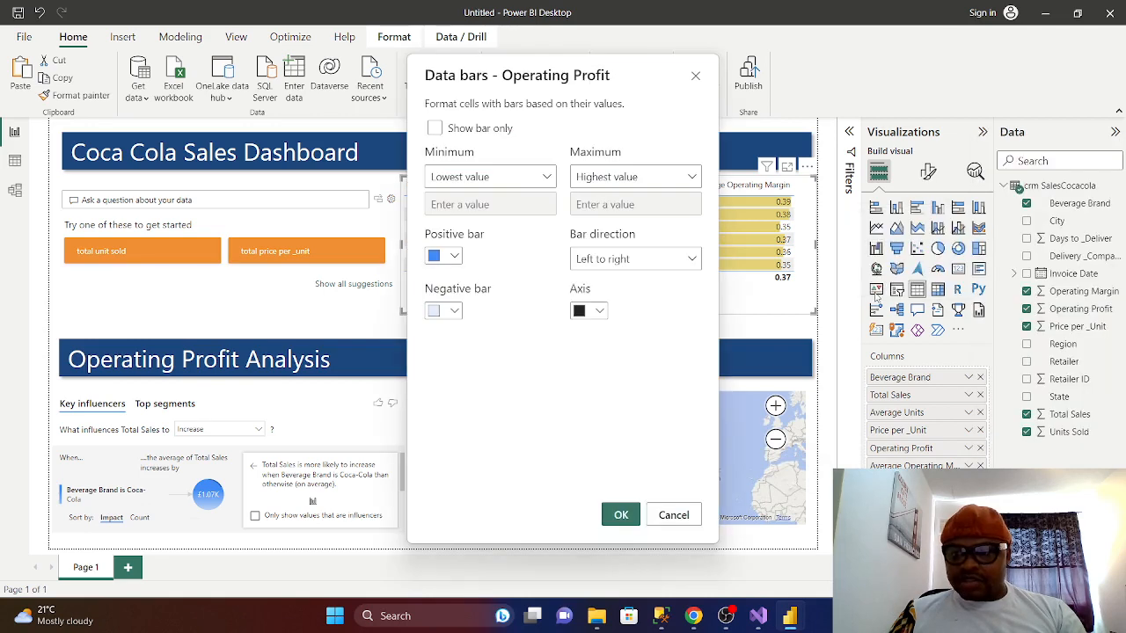
click(453, 256)
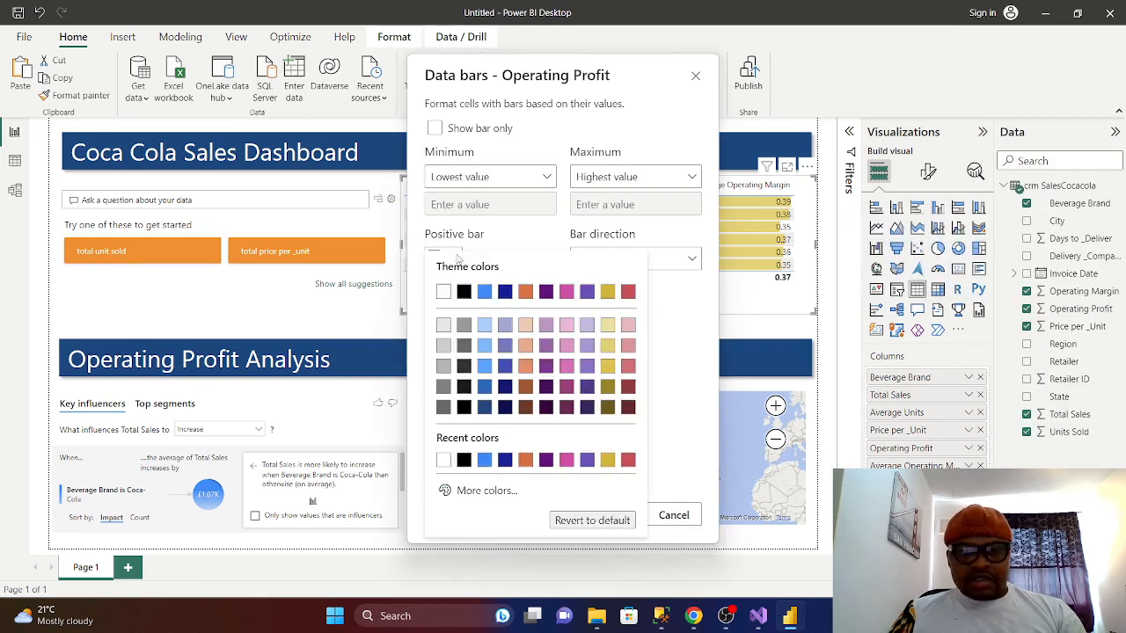
click(473, 492)
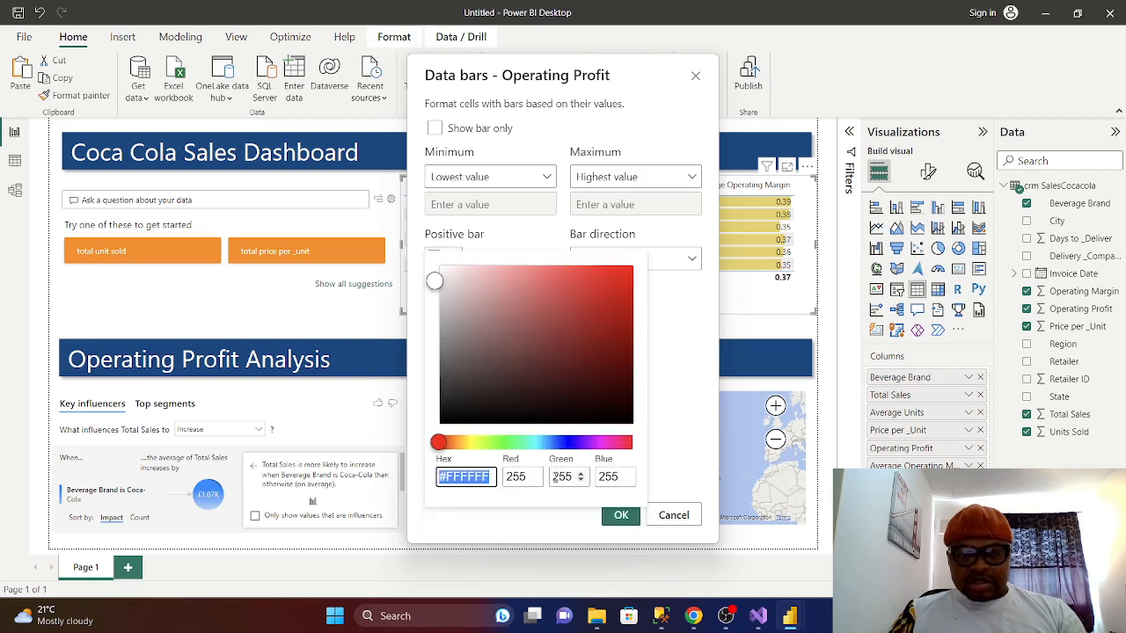
click(499, 443)
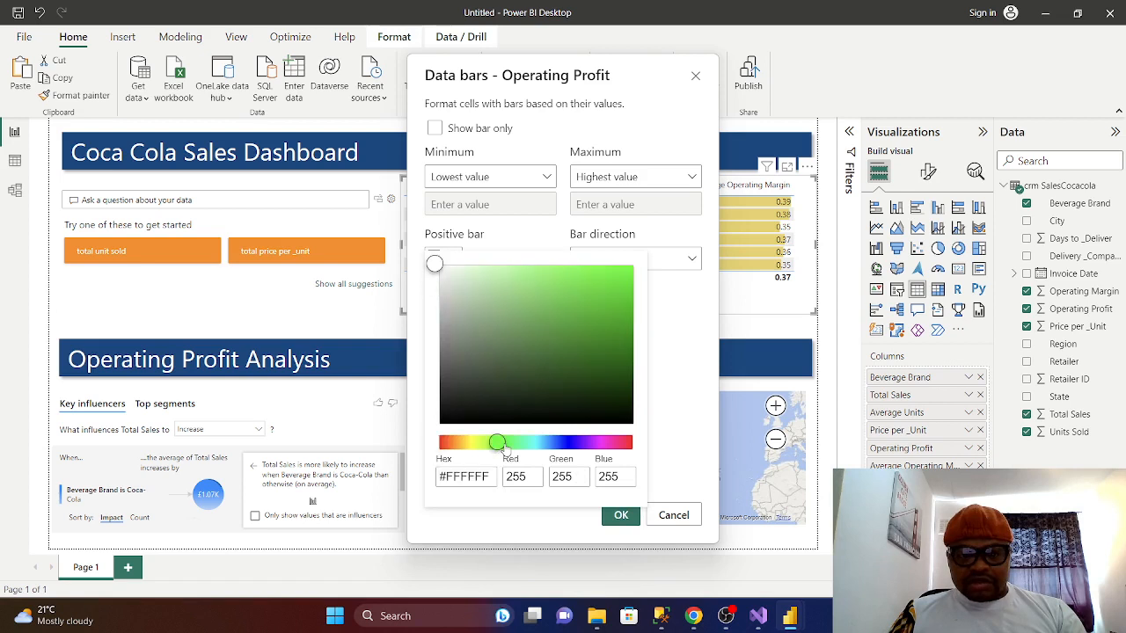
mouse_move(498, 443)
mouse_down()
mouse_move(517, 444)
mouse_move(490, 445)
mouse_up()
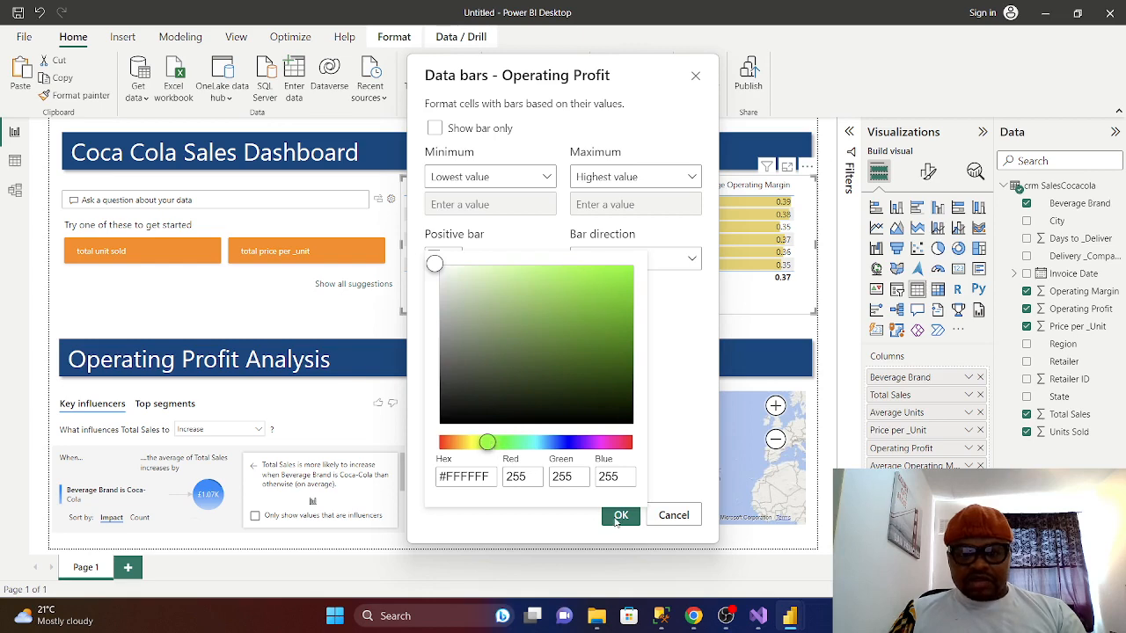
click(705, 538)
click(621, 516)
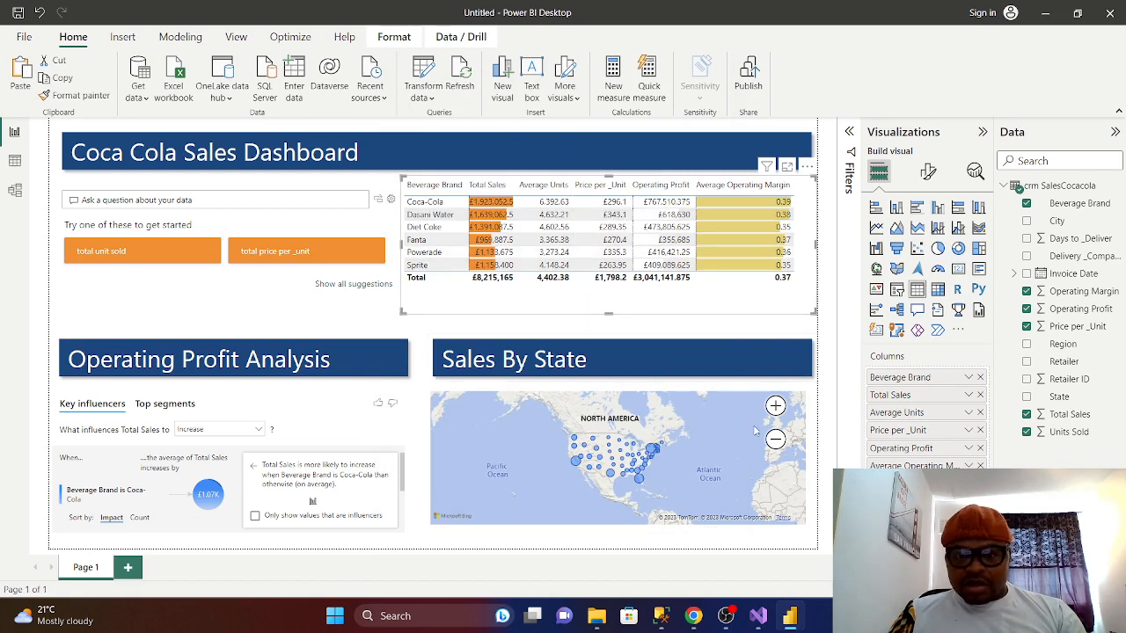
click(734, 309)
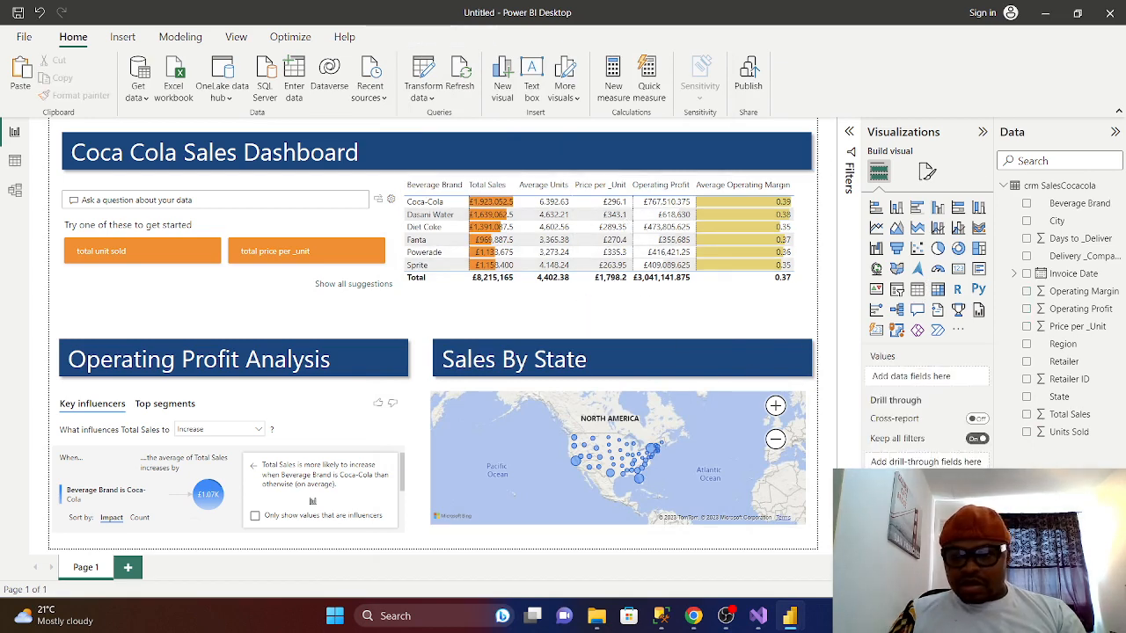
- Set the Operating Profit column's positive data bars to pink (#E044A7)
click(581, 305)
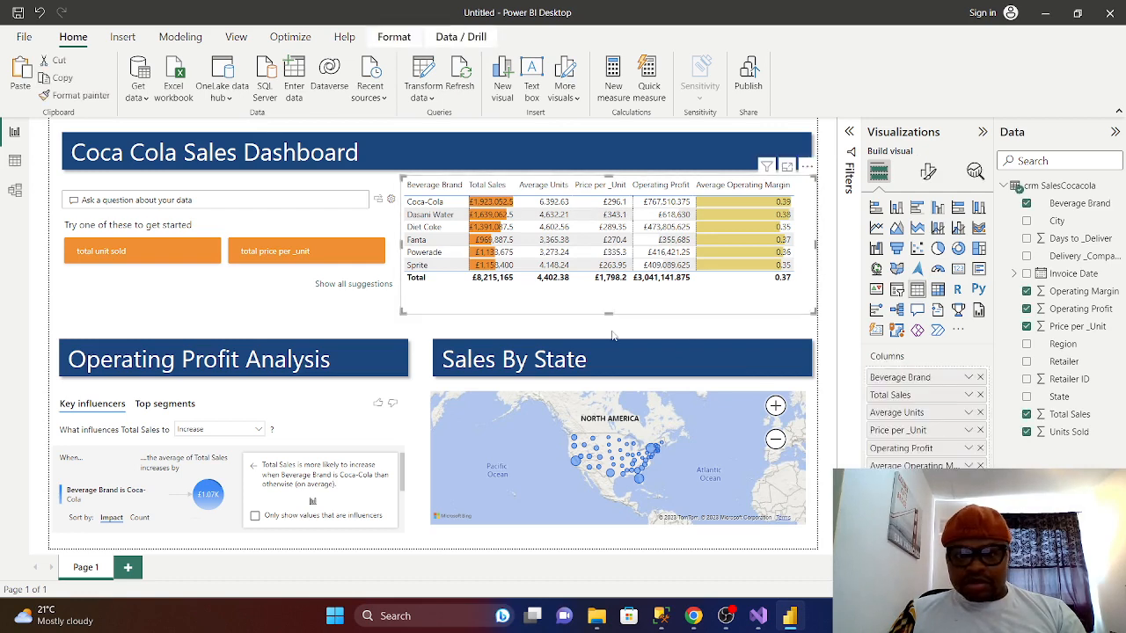
click(968, 450)
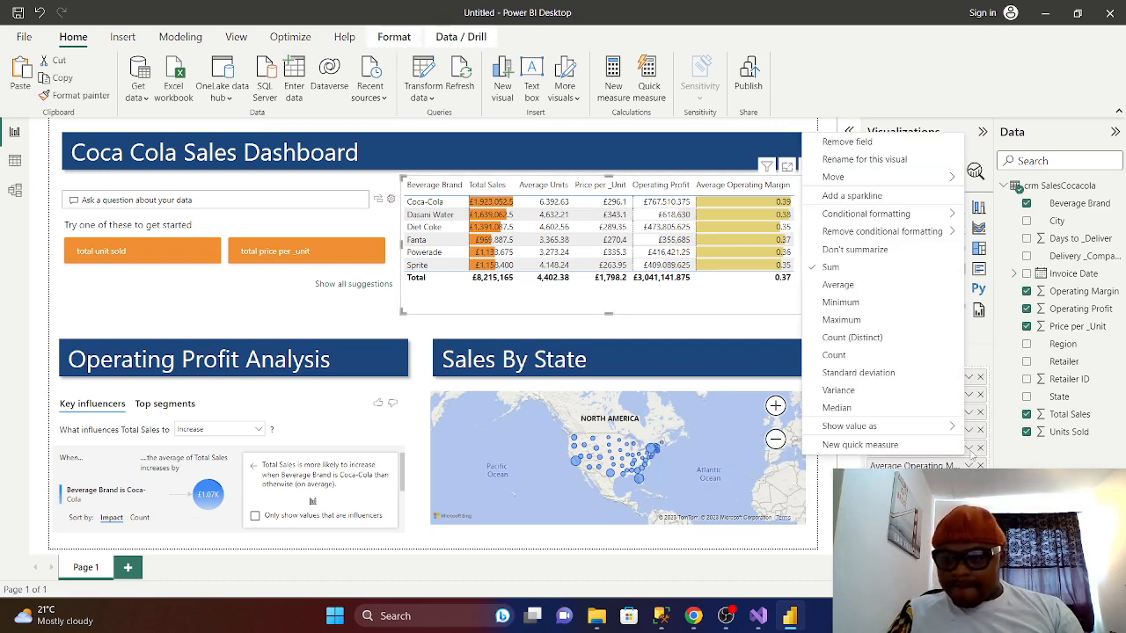
mouse_move(870, 215)
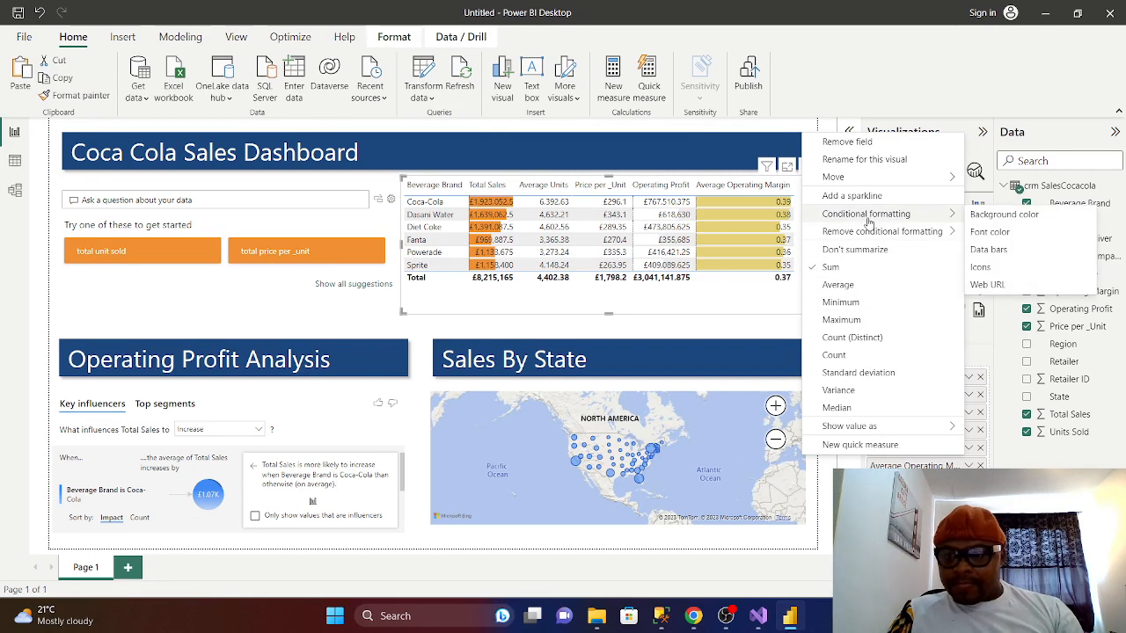
click(978, 249)
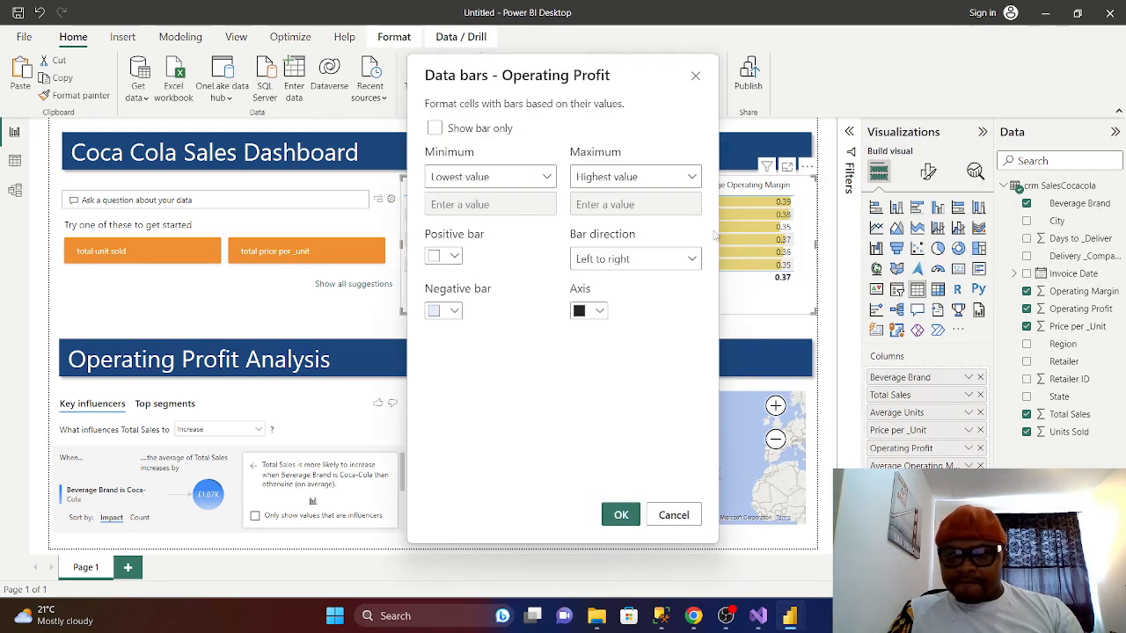
click(453, 257)
click(471, 495)
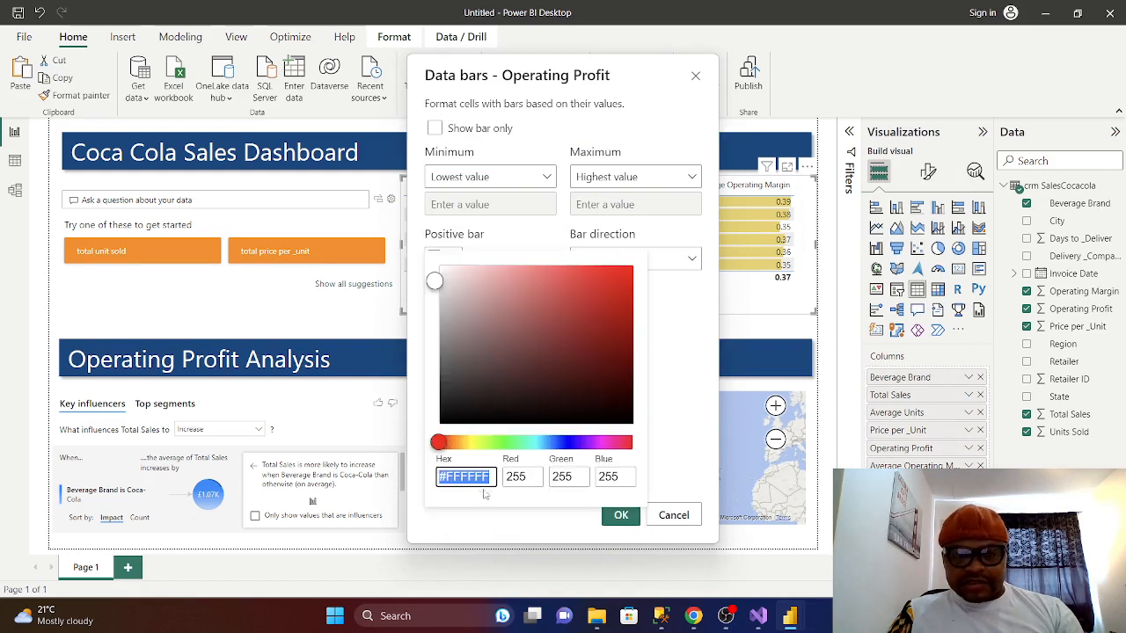
click(498, 444)
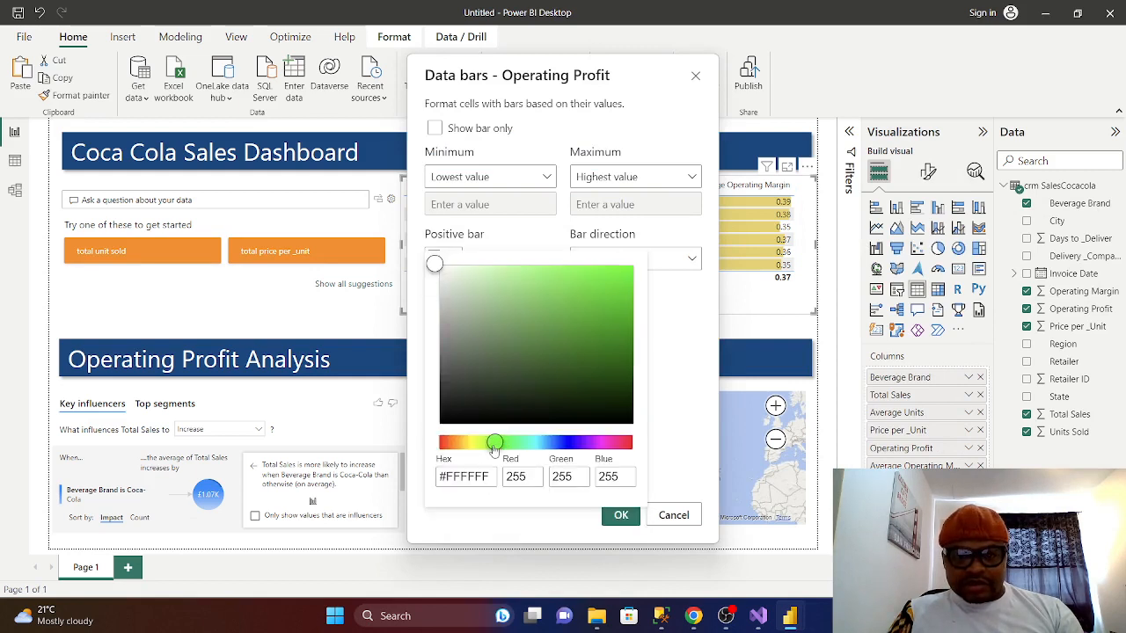
drag(495, 448, 489, 444)
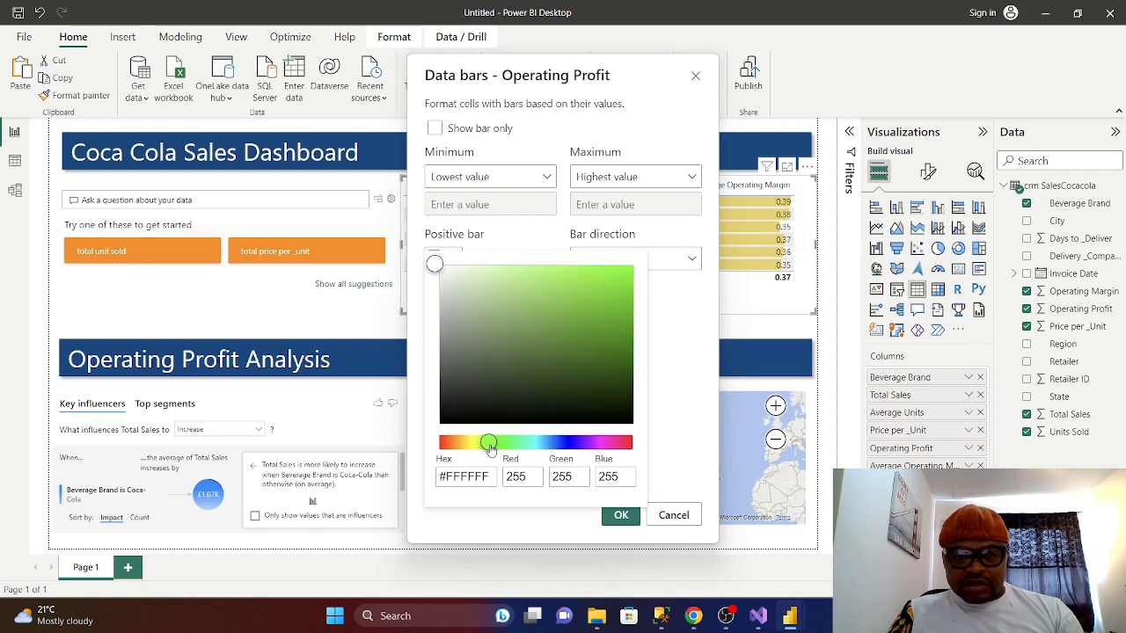
click(672, 517)
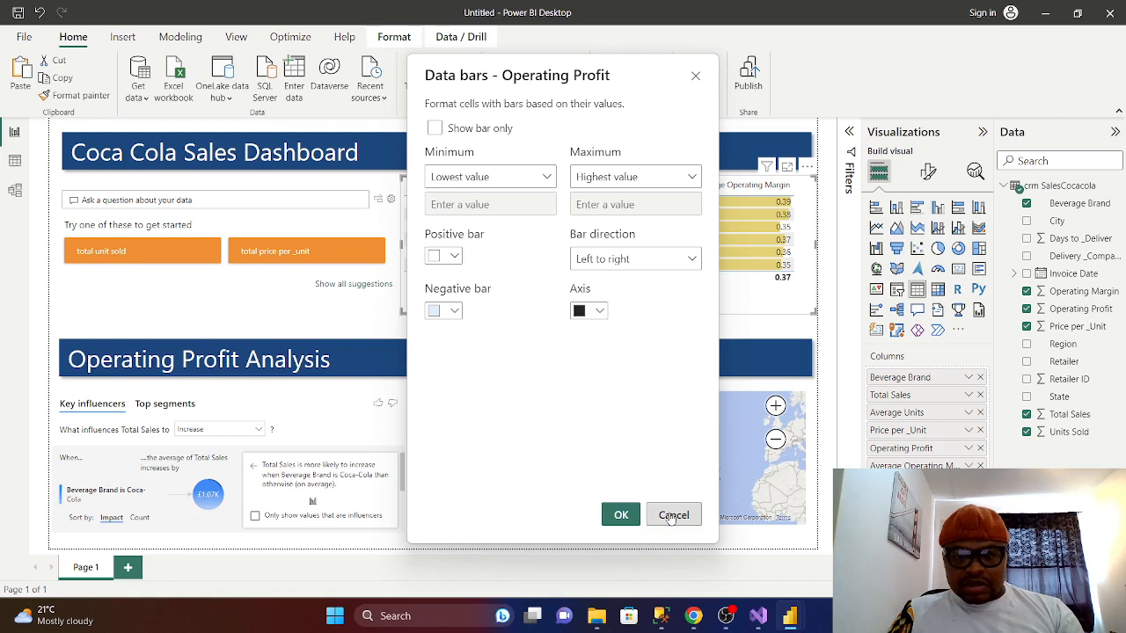
click(444, 255)
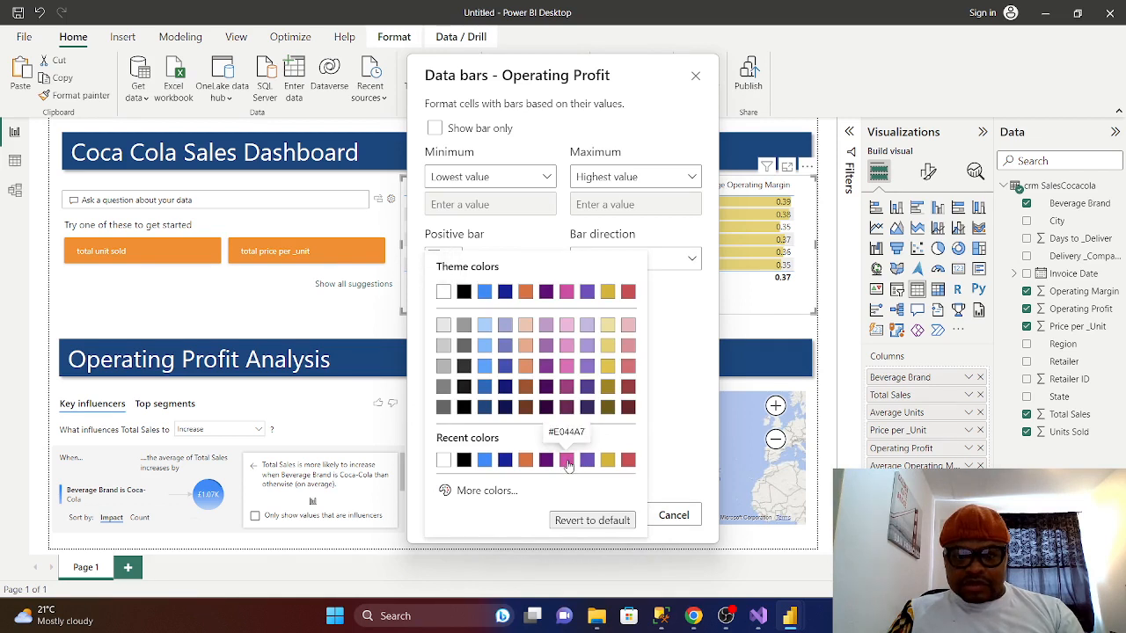
click(567, 366)
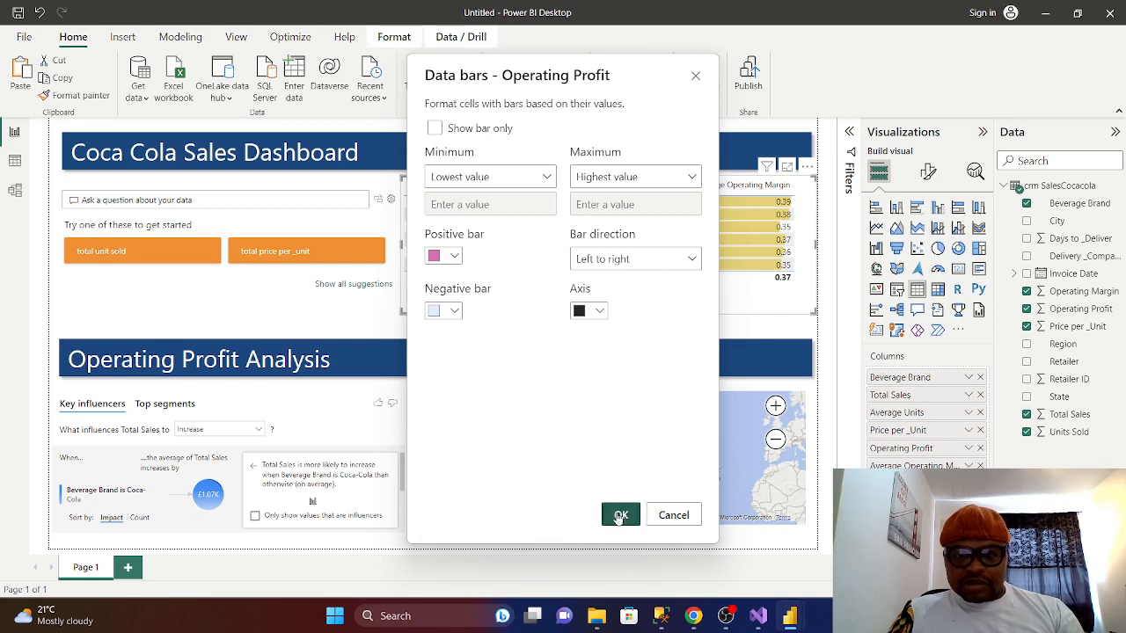
click(620, 516)
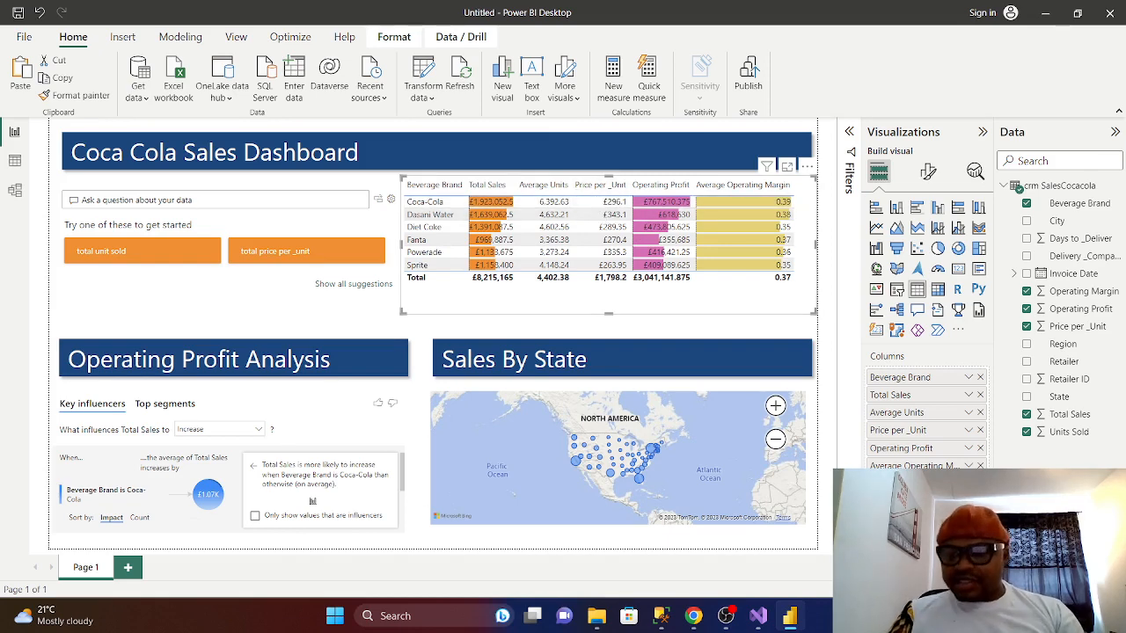
- Apply blue positive data bars to the Price per _Unit column
click(968, 448)
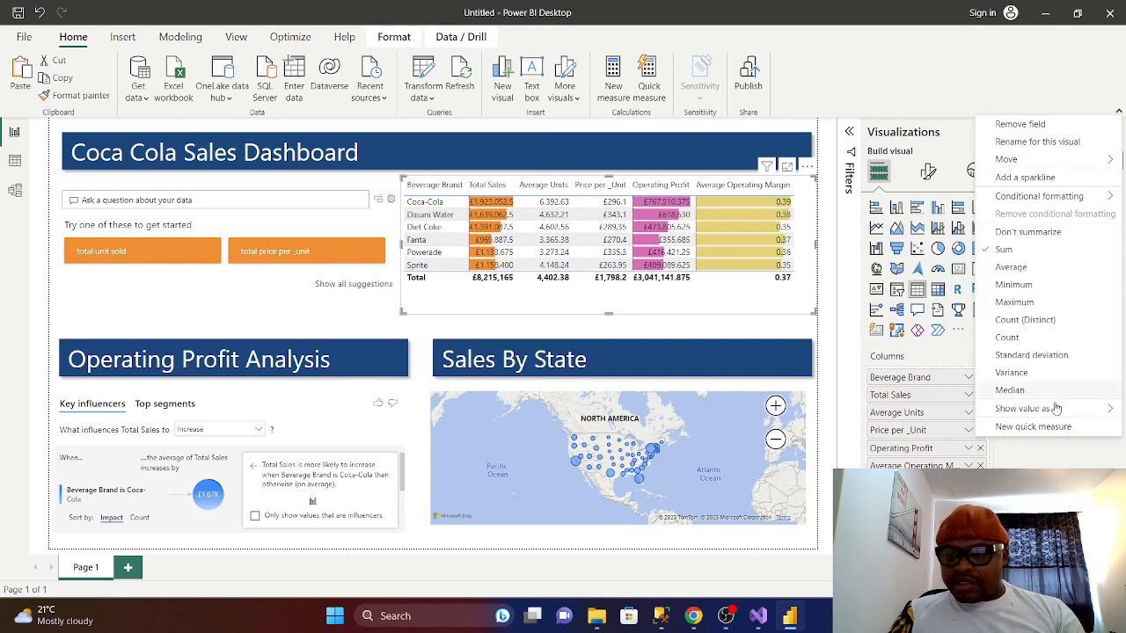
mouse_move(1031, 203)
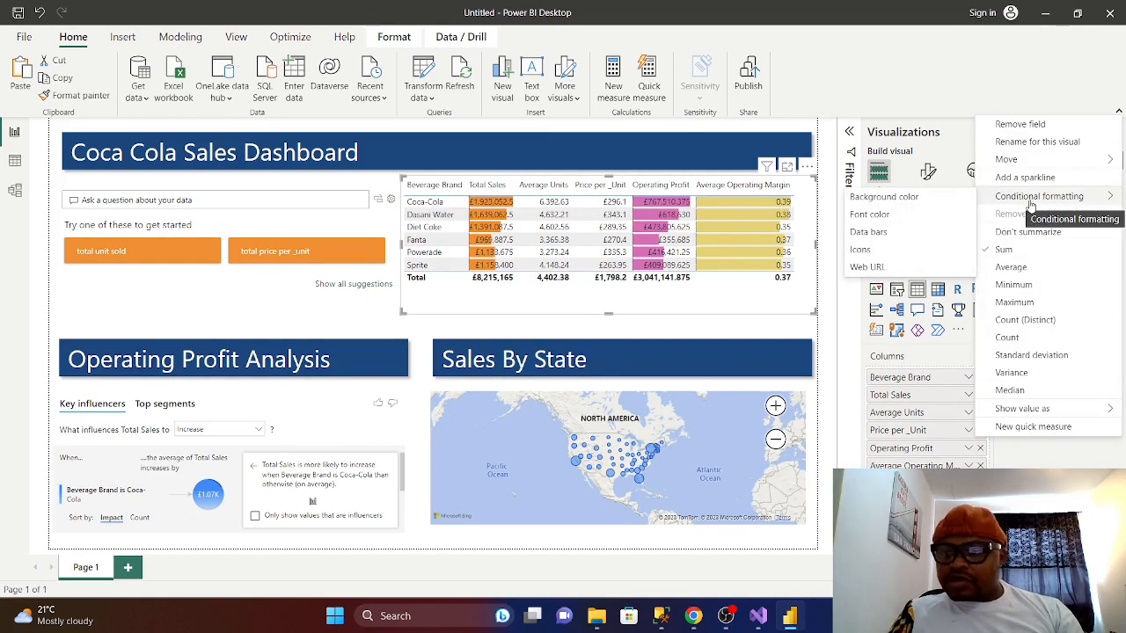
click(870, 233)
click(452, 255)
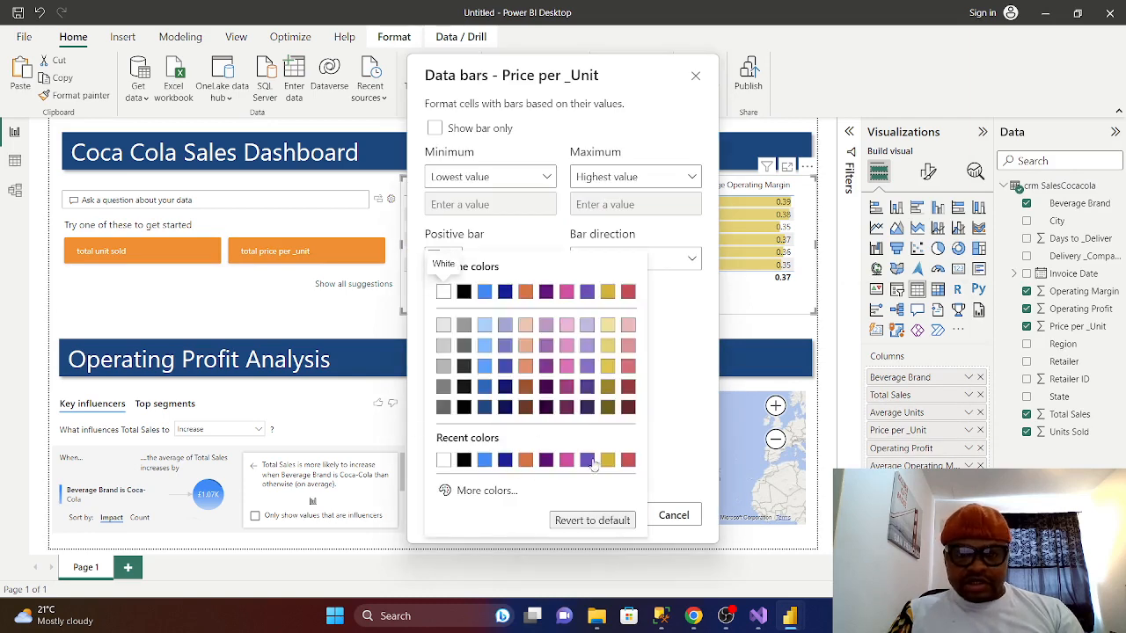
click(484, 369)
click(616, 515)
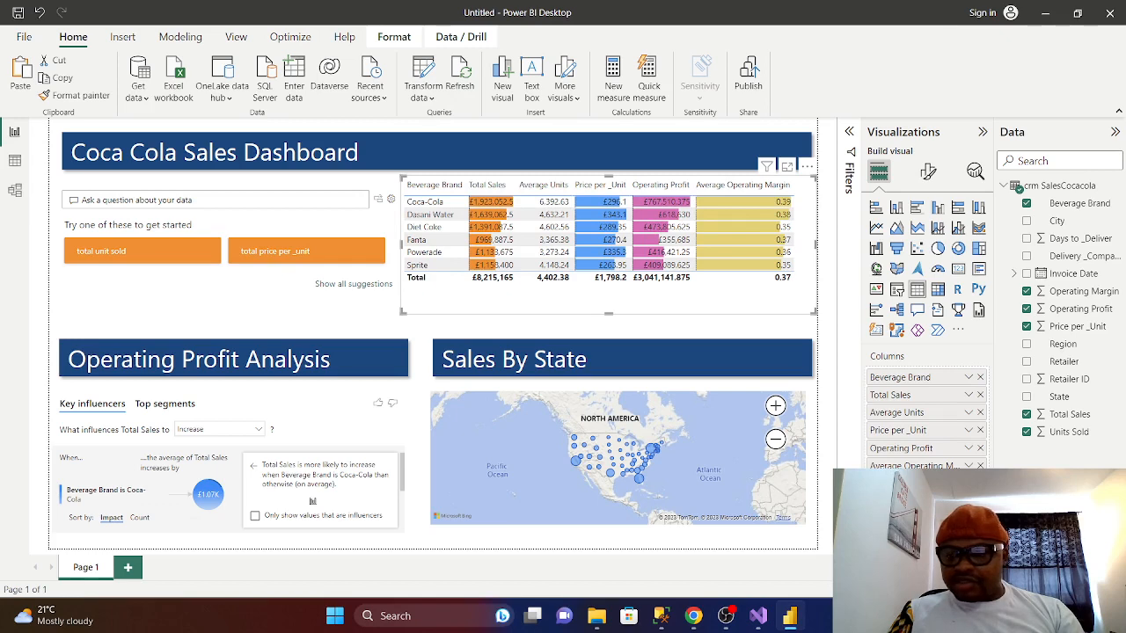
- Apply light red positive data bars to the Average Units column
click(969, 412)
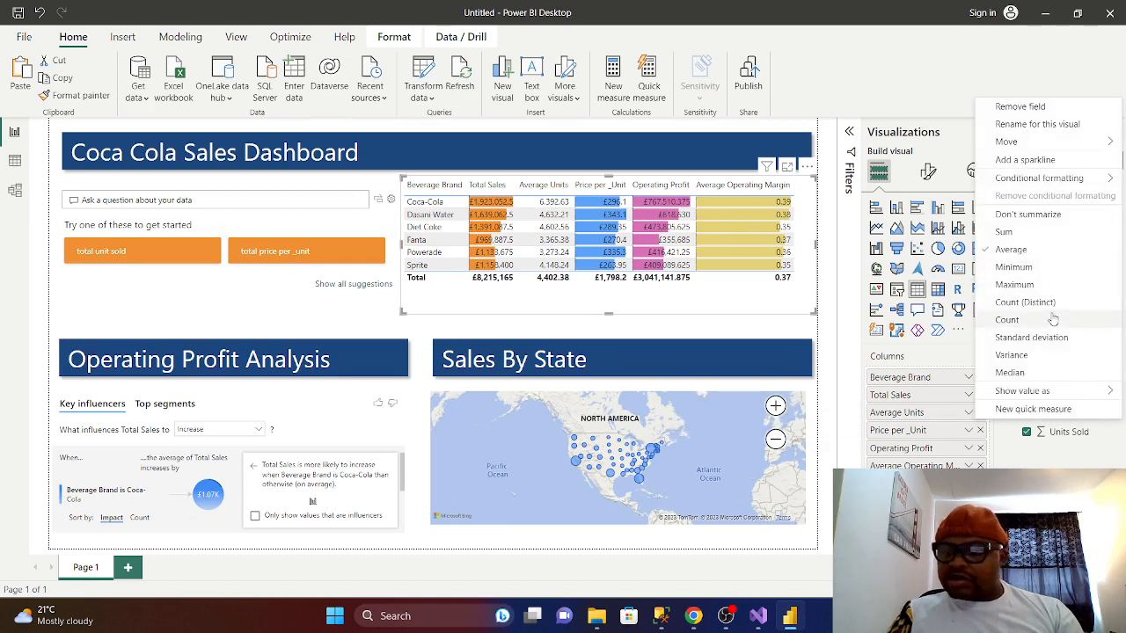
mouse_move(1067, 180)
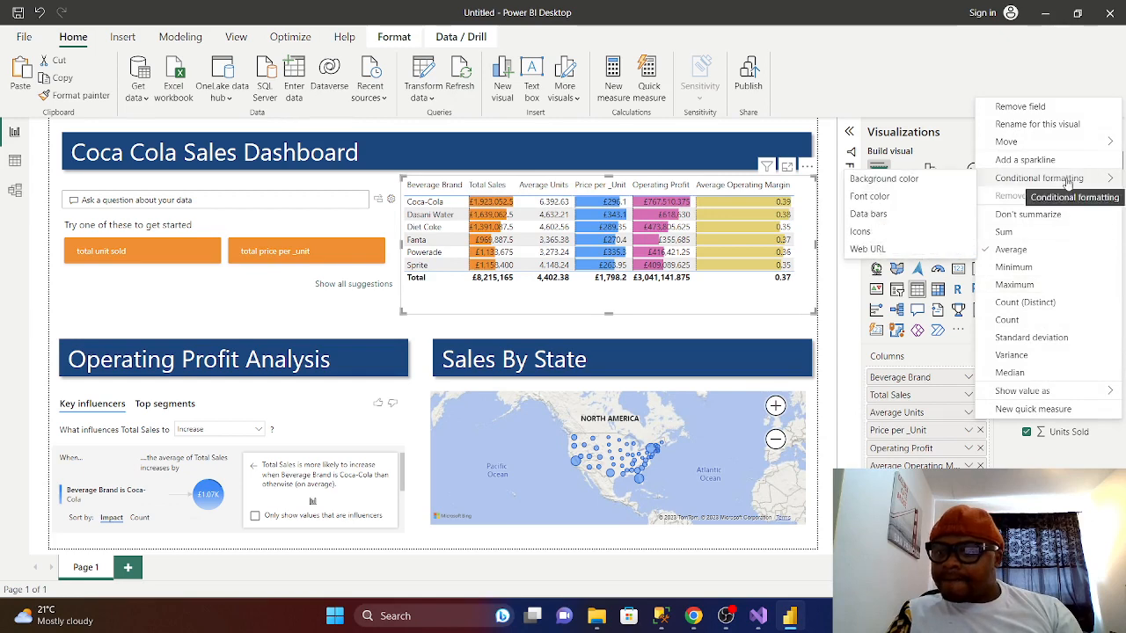
click(882, 216)
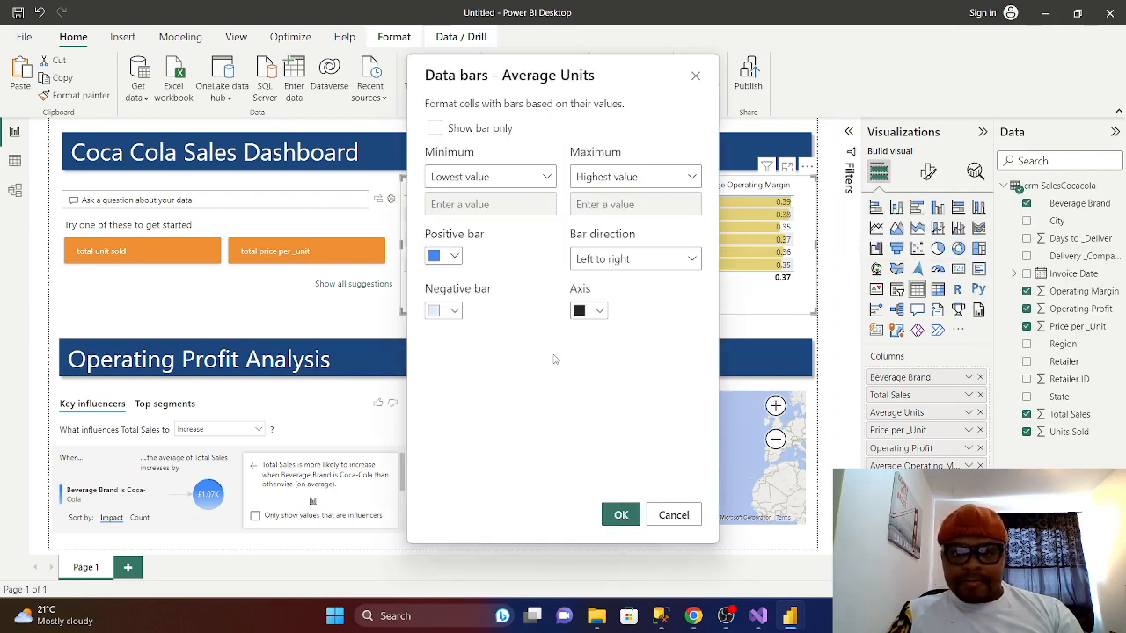
click(454, 256)
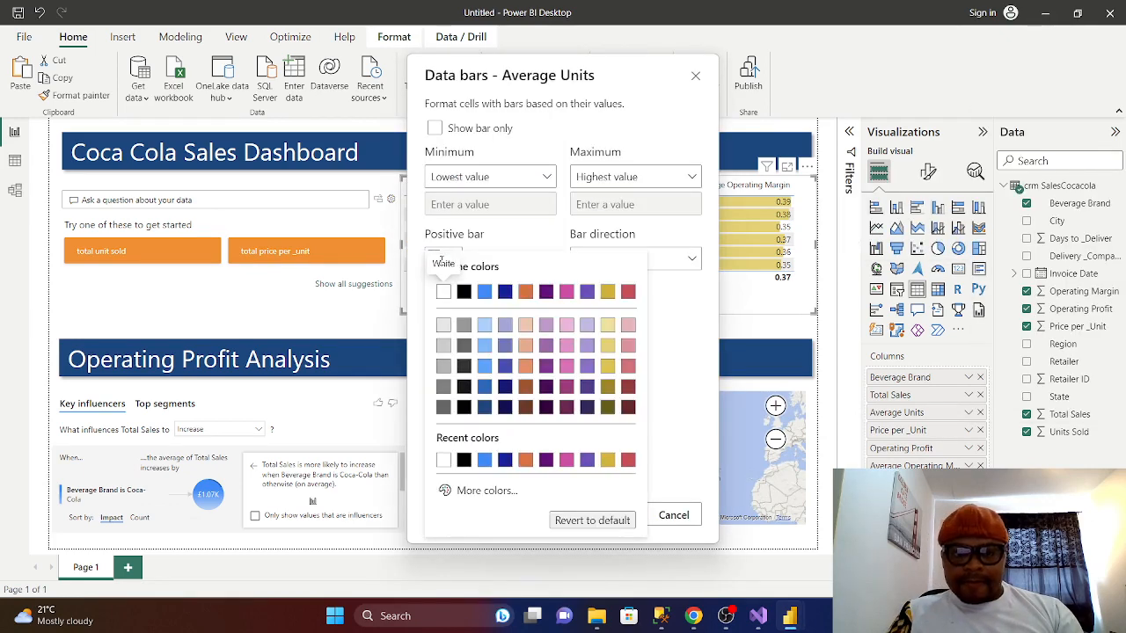
click(629, 348)
click(621, 516)
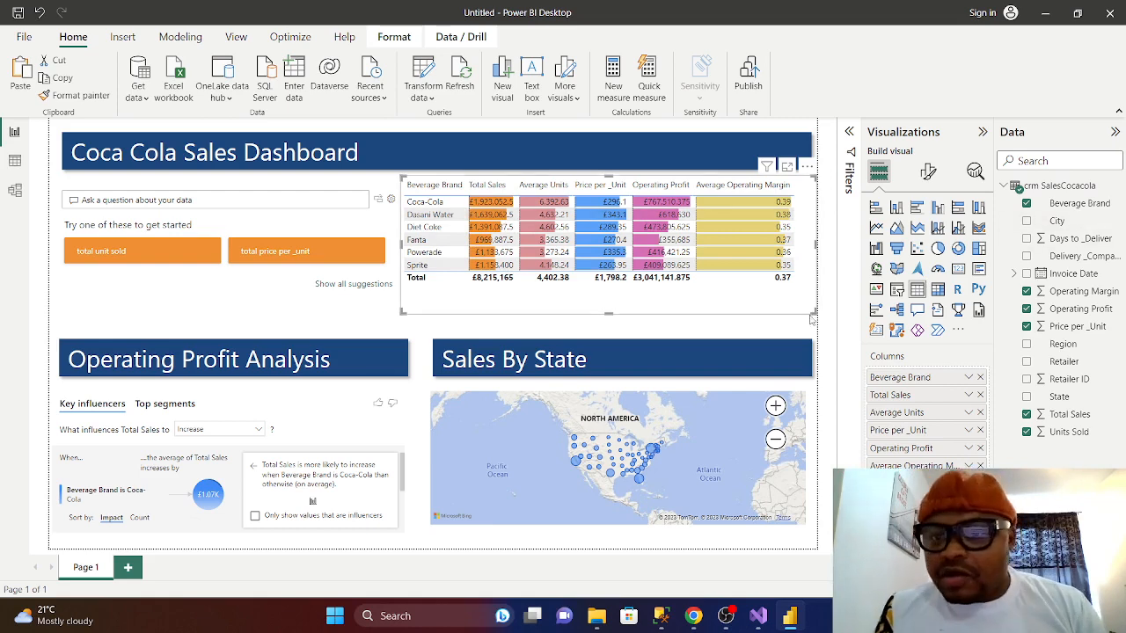
click(969, 395)
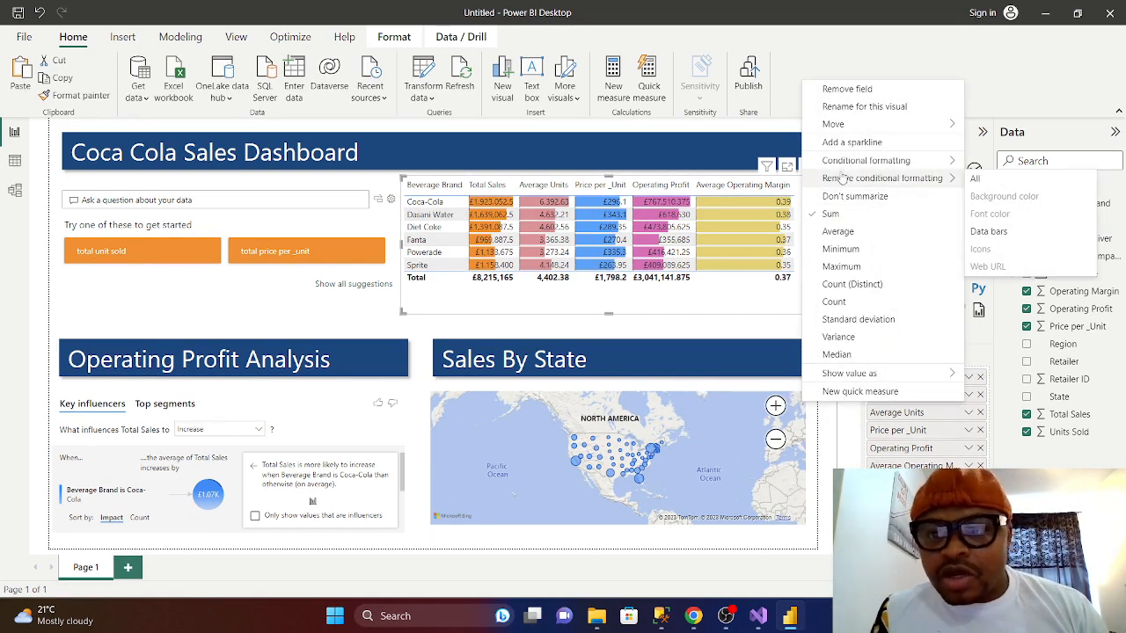
mouse_move(879, 167)
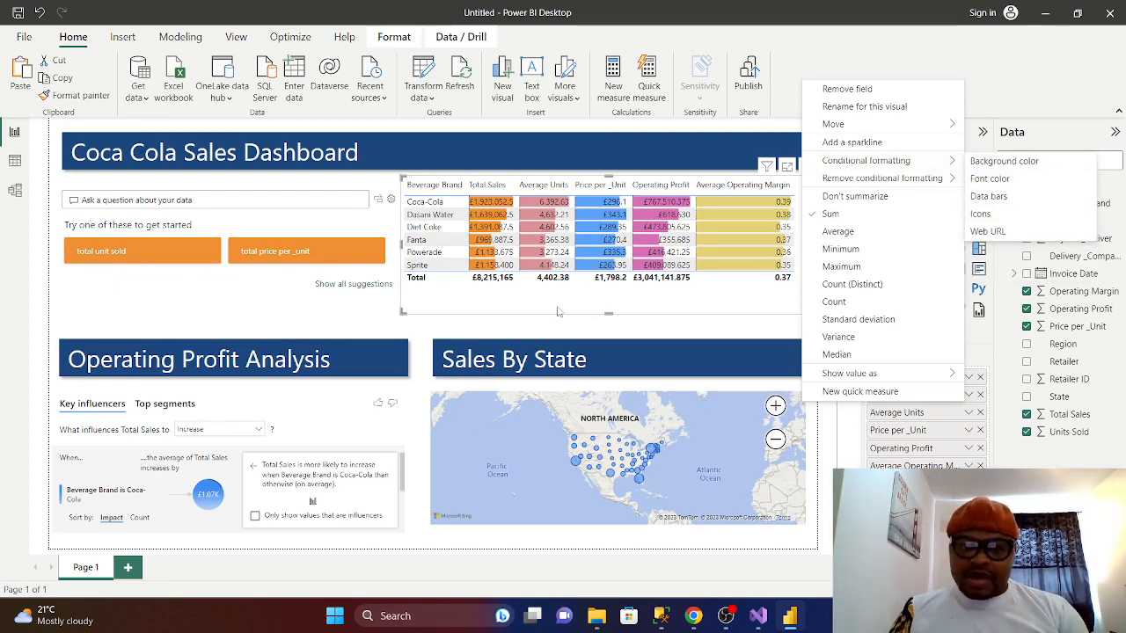
click(739, 340)
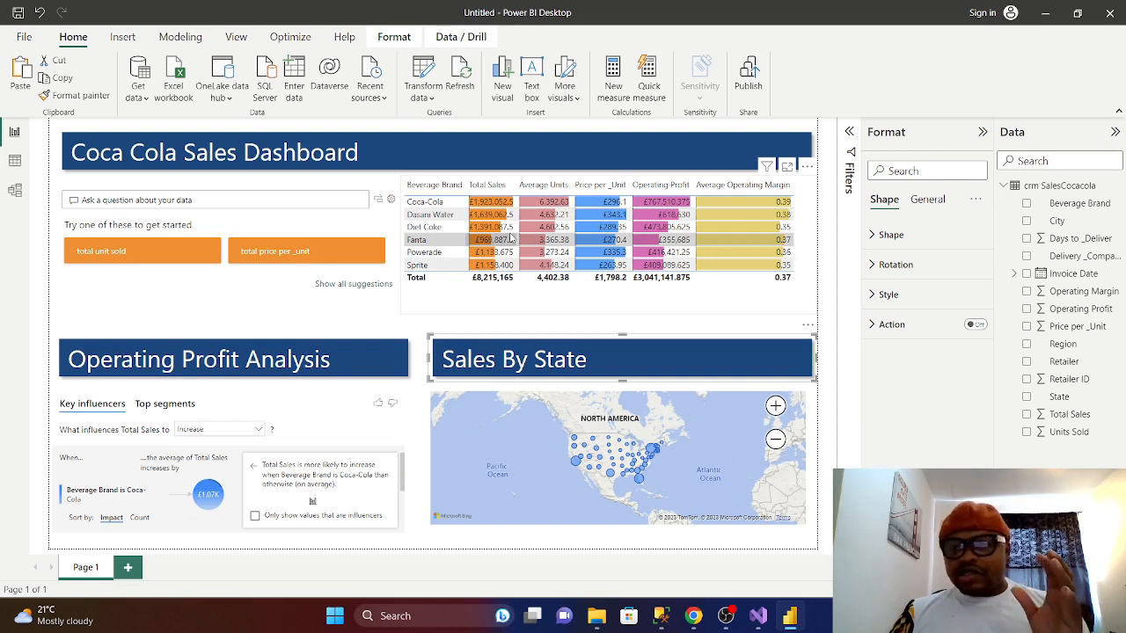
- Narrow the Coca Cola Sales Dashboard title banner to the left half of the page
click(717, 148)
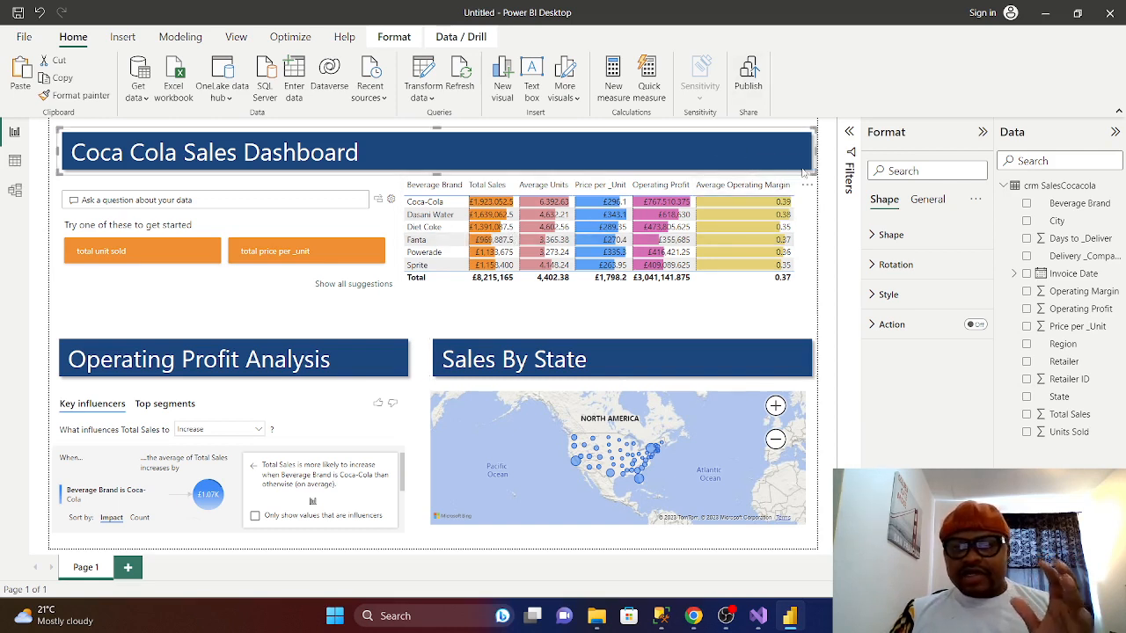
drag(815, 163, 431, 167)
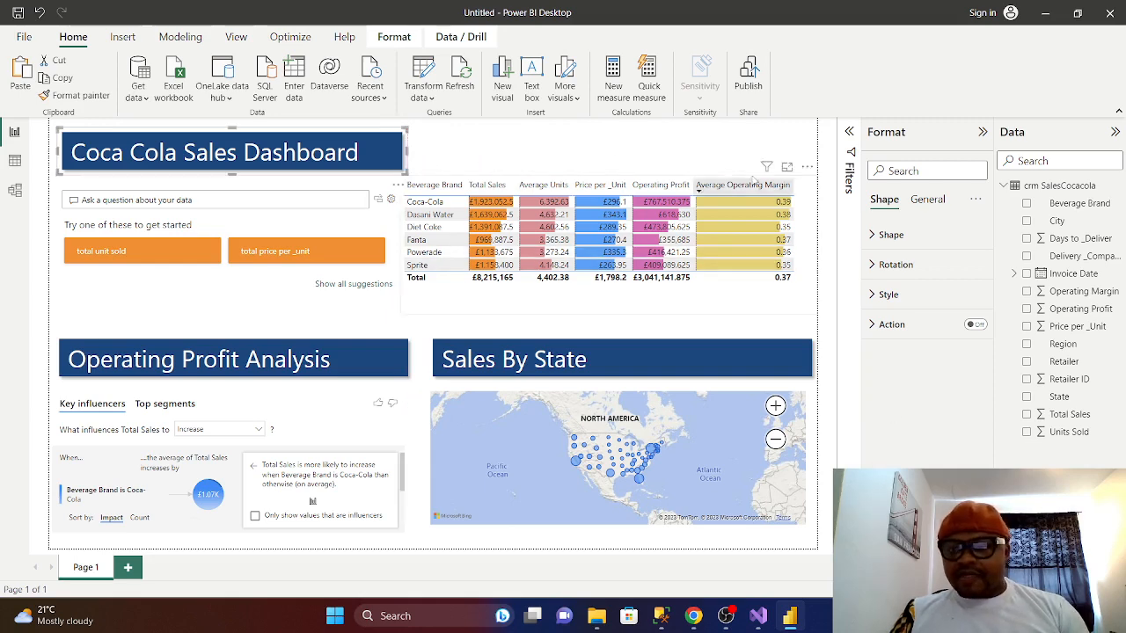
click(704, 158)
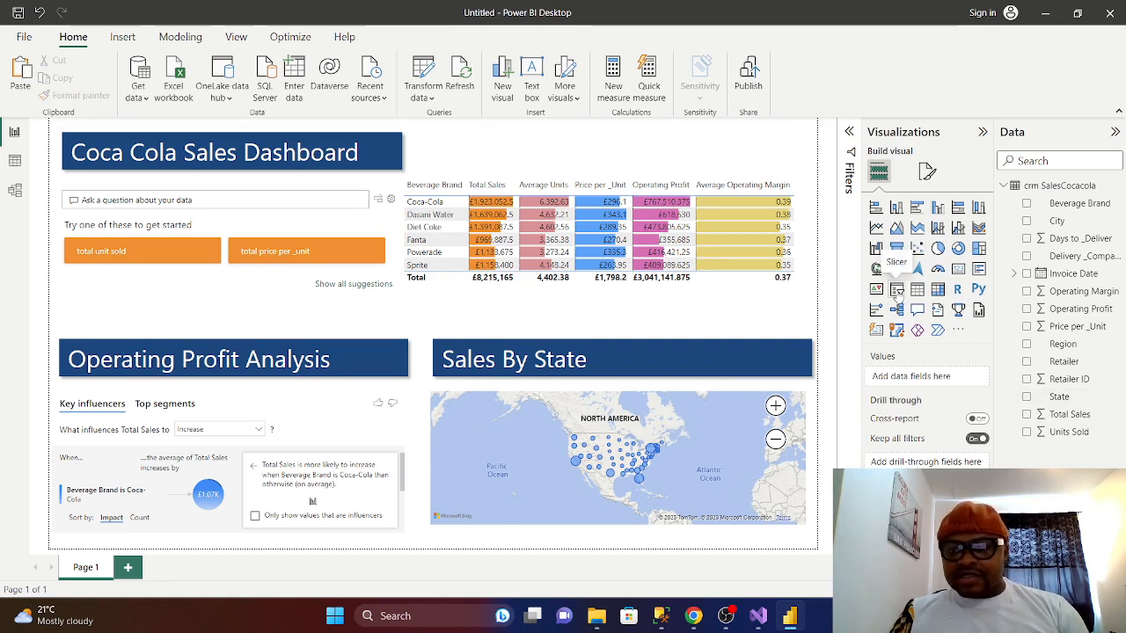
- Add a thin Invoice Date slicer (02/01/2022–25/12/2022) beside the title, above the brand table
click(897, 292)
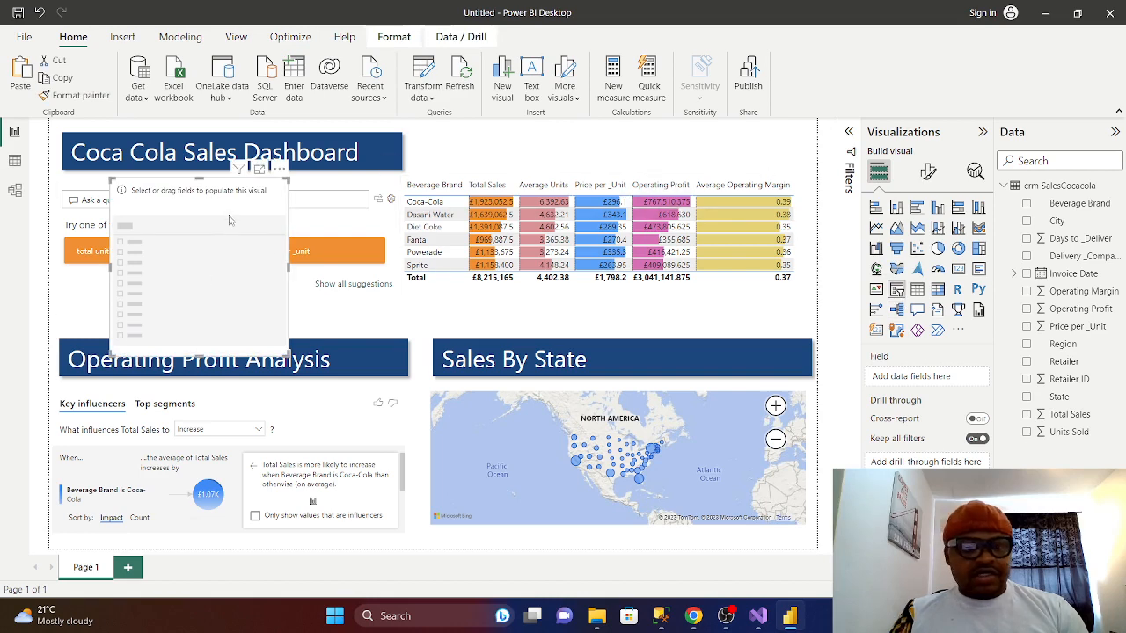
drag(230, 220, 565, 160)
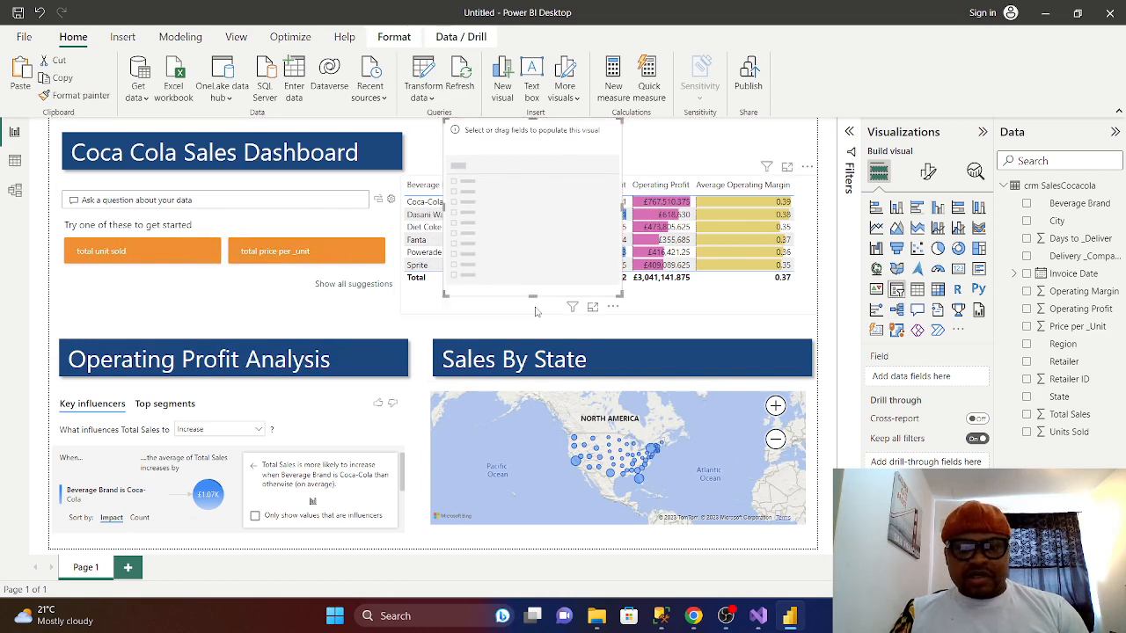
drag(534, 297, 565, 149)
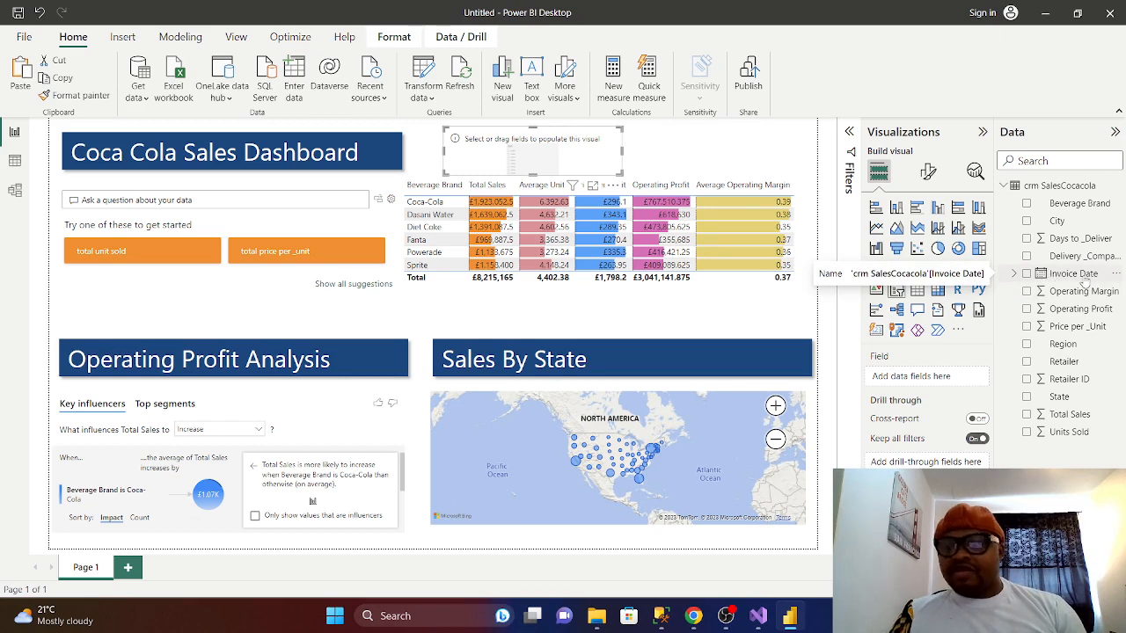
click(1027, 274)
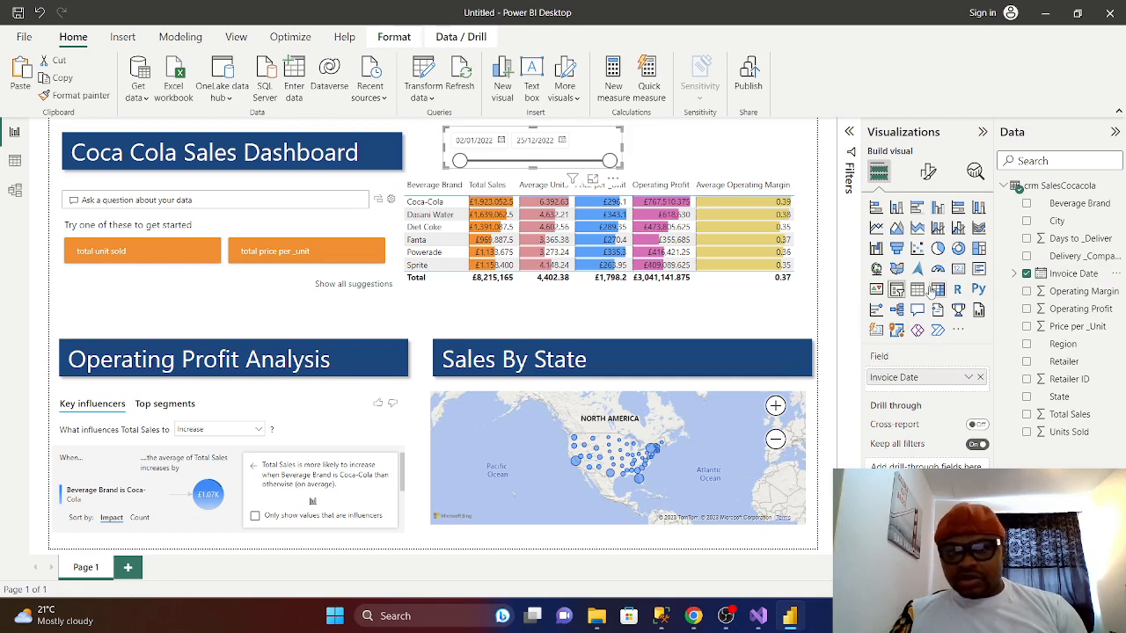
- Turn on the slicer's title and give the slicer a dark blue background
click(928, 172)
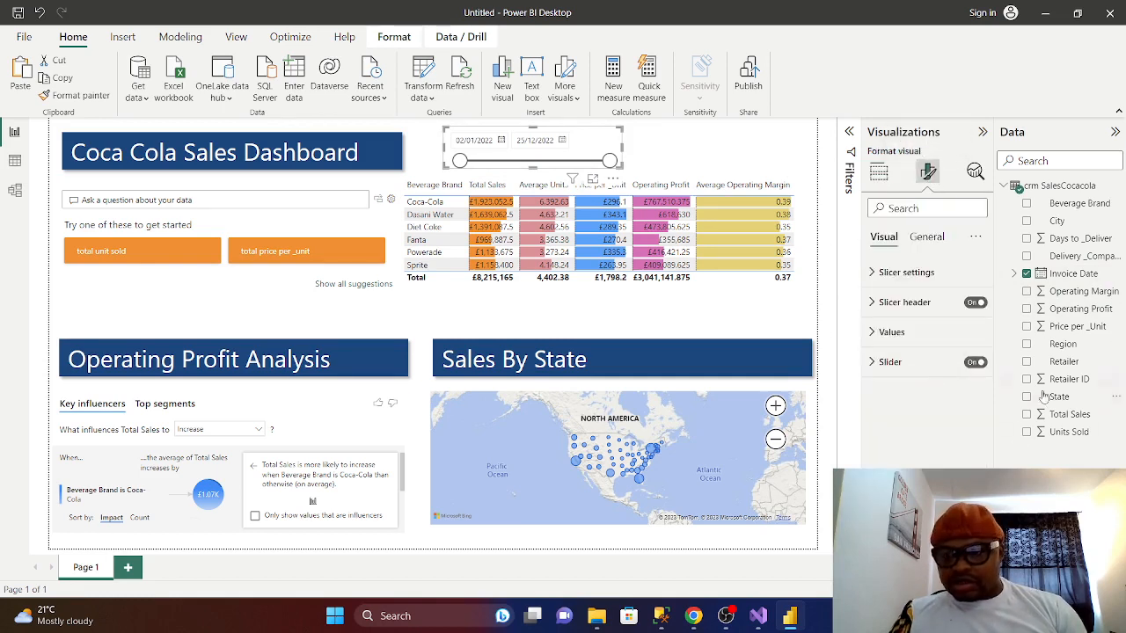
click(934, 240)
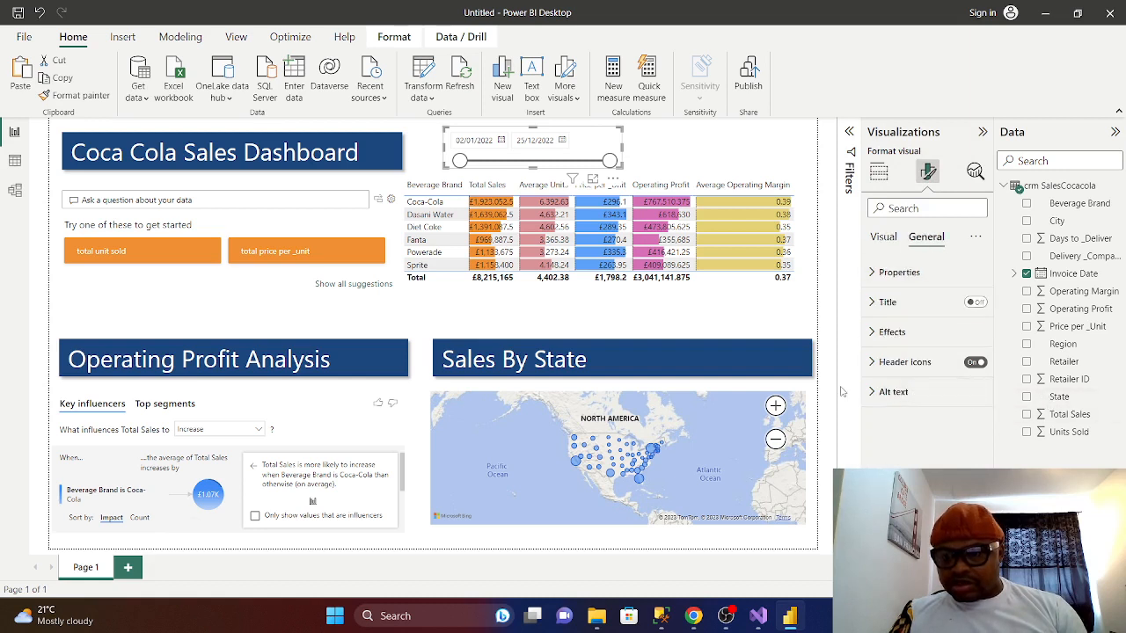
click(873, 303)
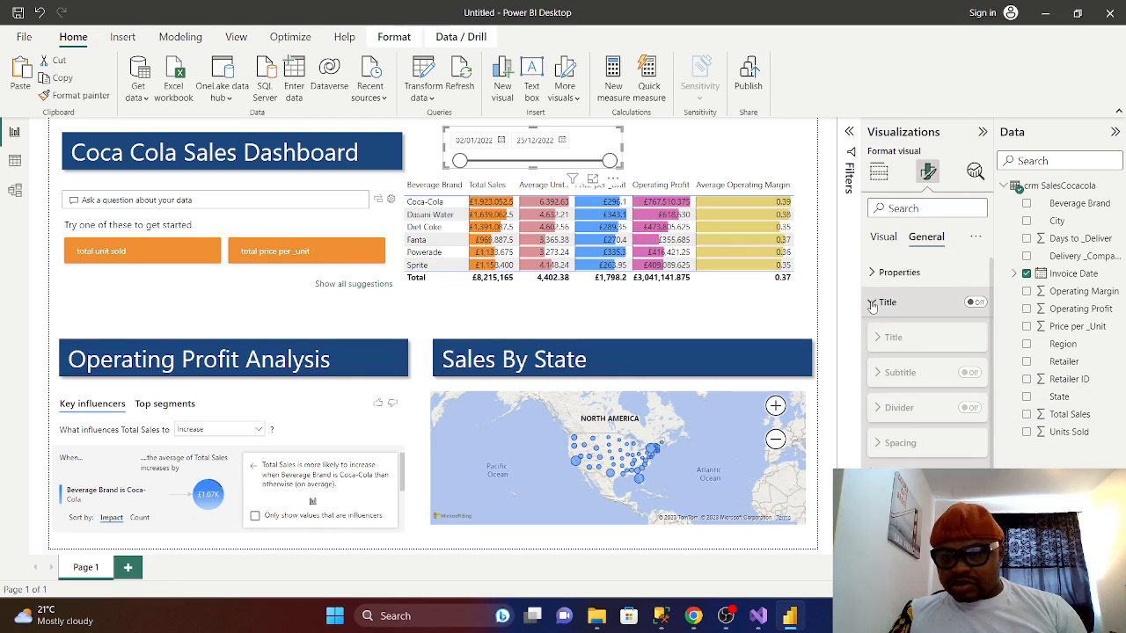
click(872, 303)
click(976, 304)
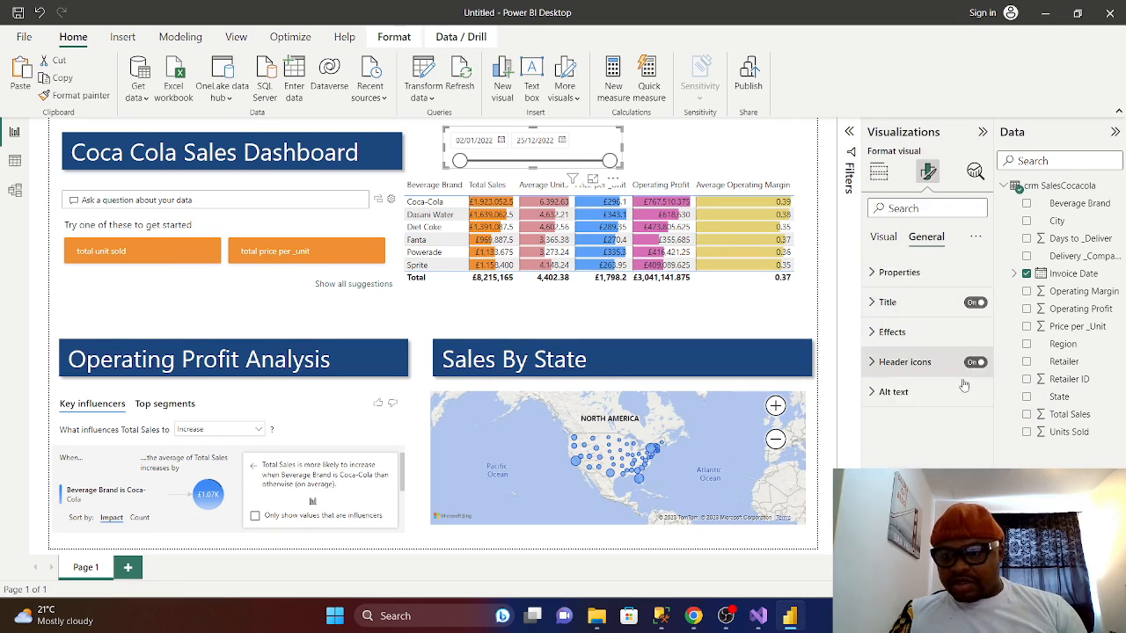
click(875, 340)
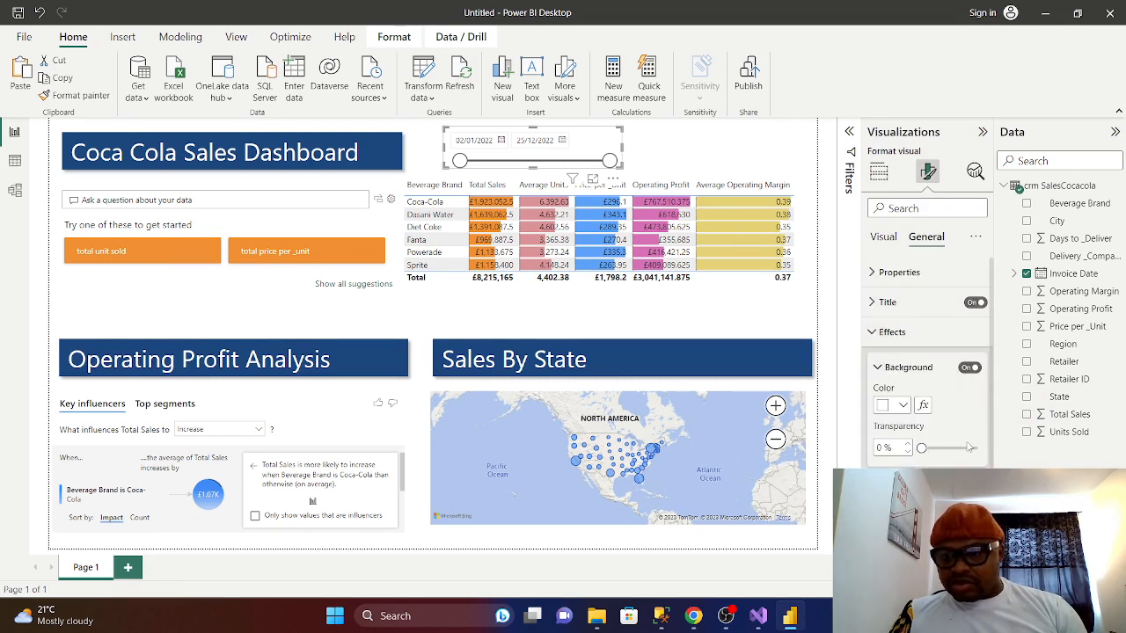
click(903, 406)
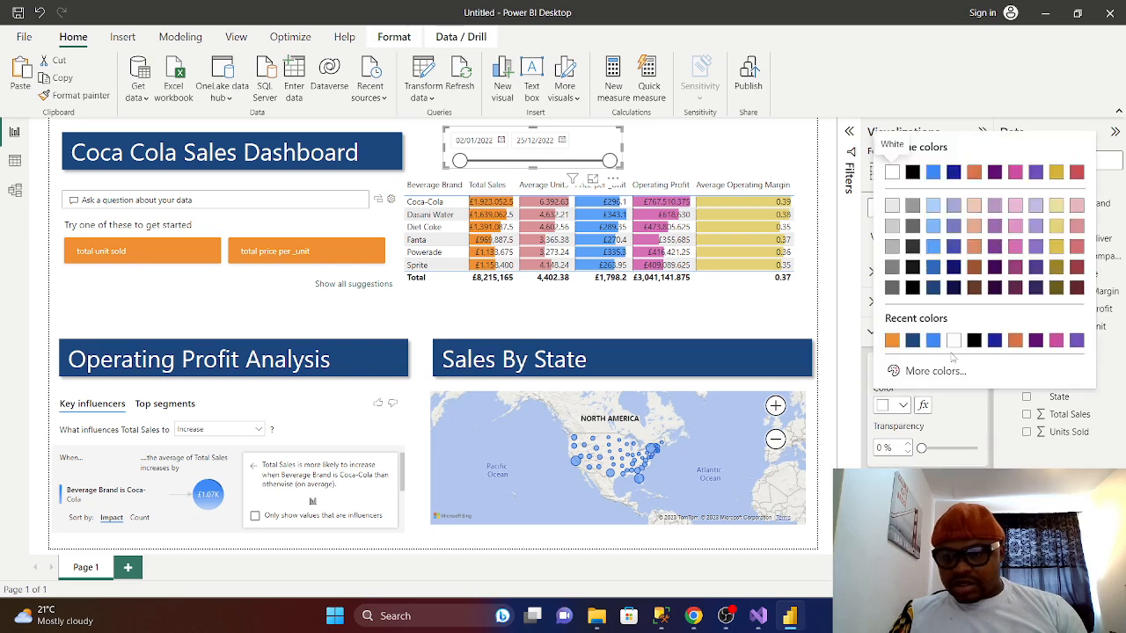
click(934, 290)
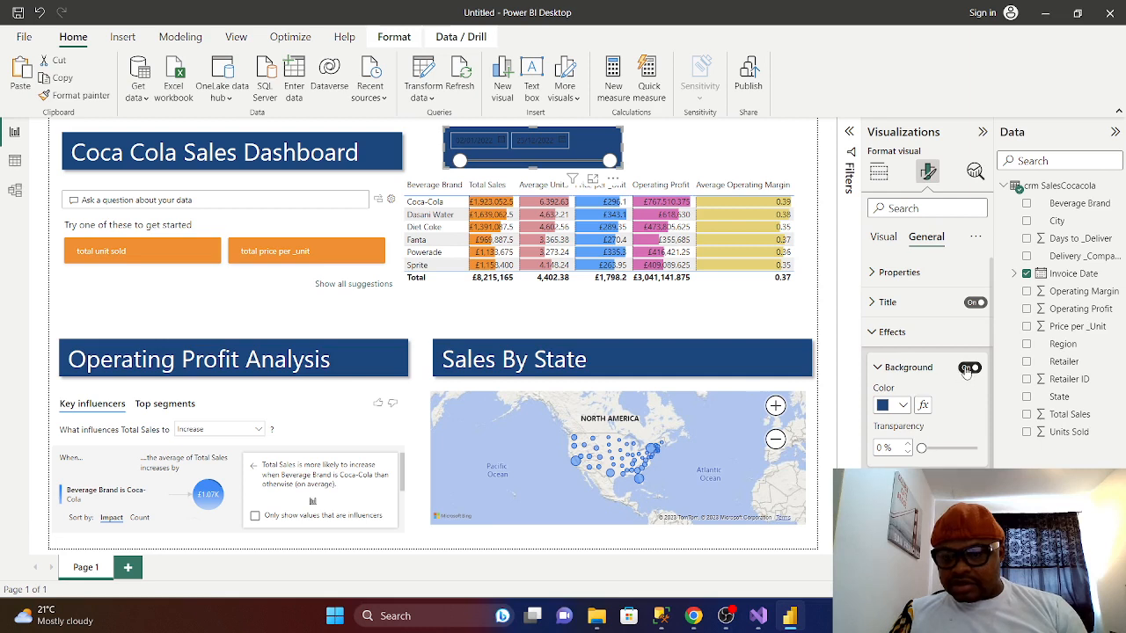
click(968, 368)
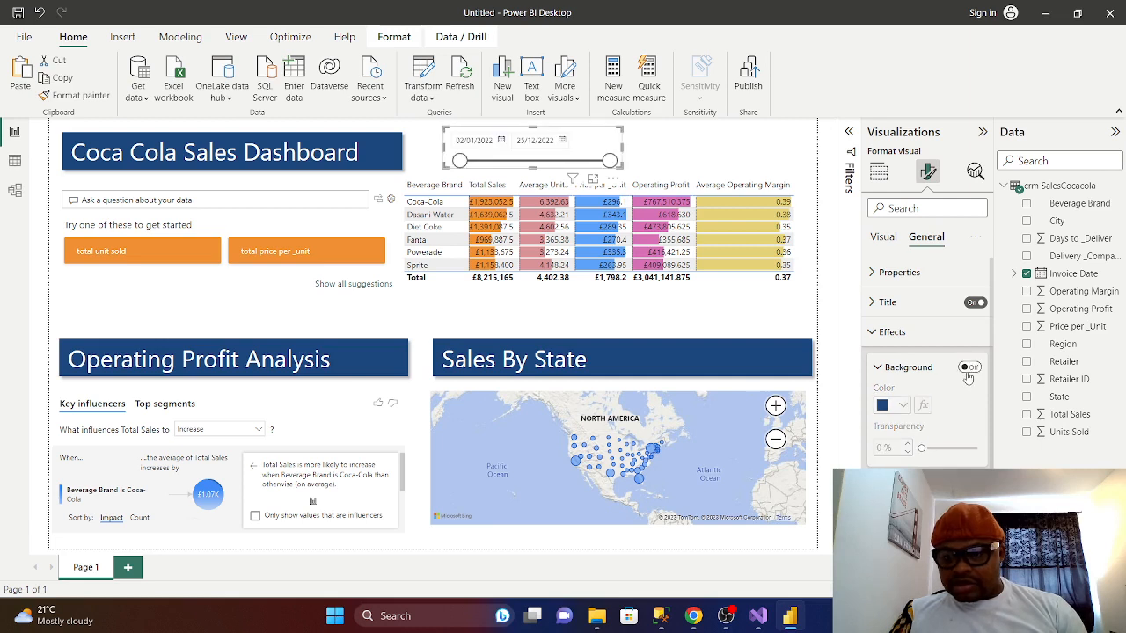
click(975, 369)
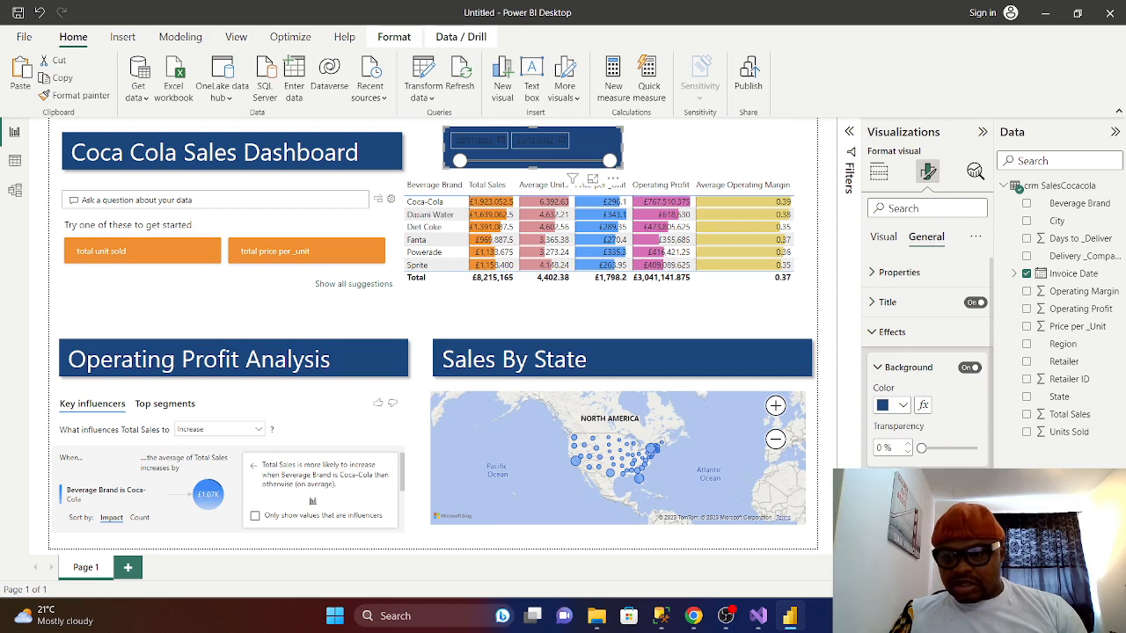
click(872, 335)
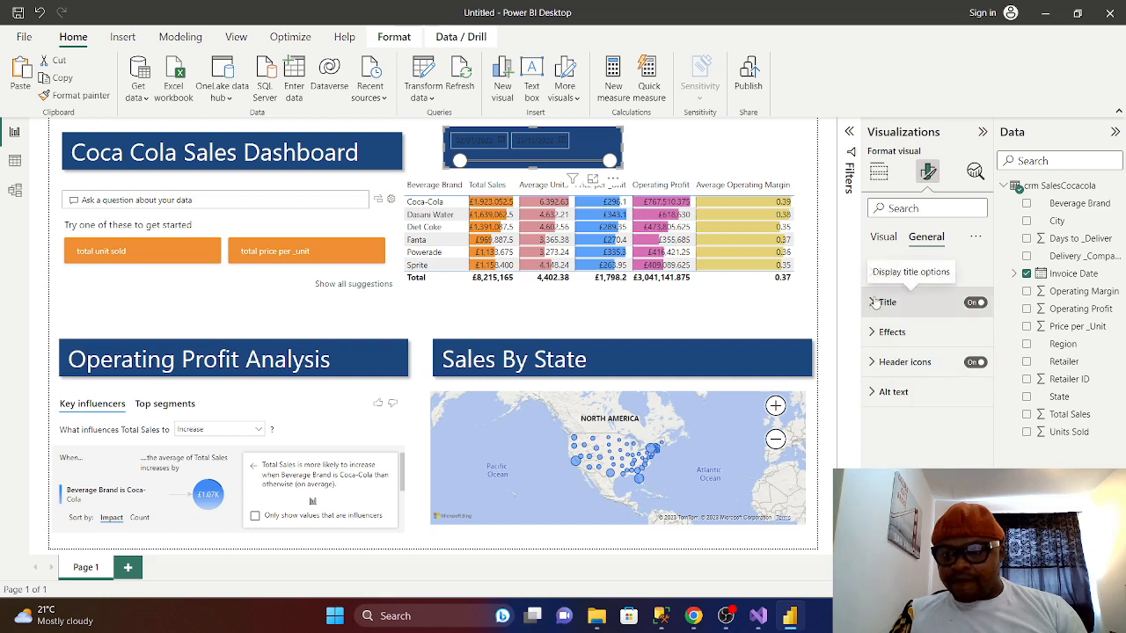
- Set the slicer's date values font colour to white
click(885, 240)
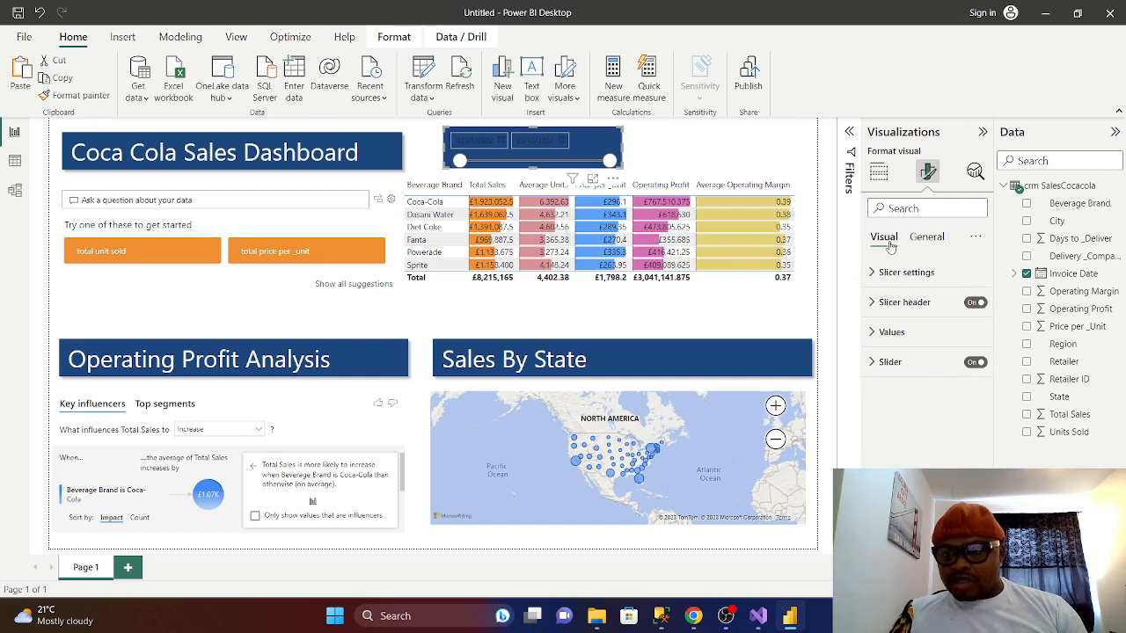
click(874, 335)
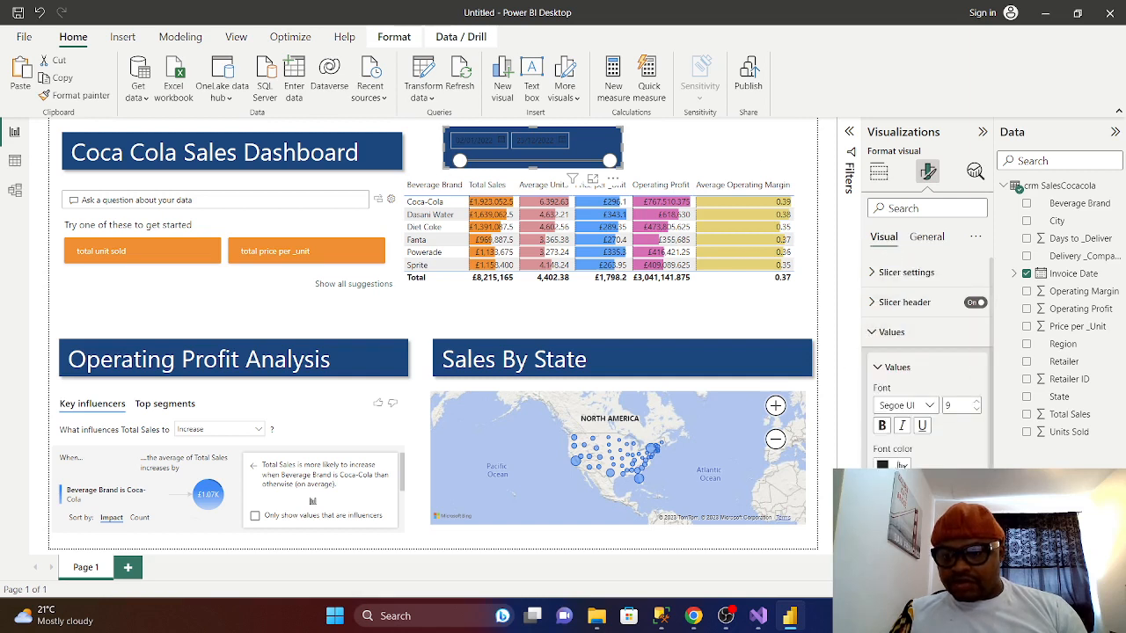
click(893, 465)
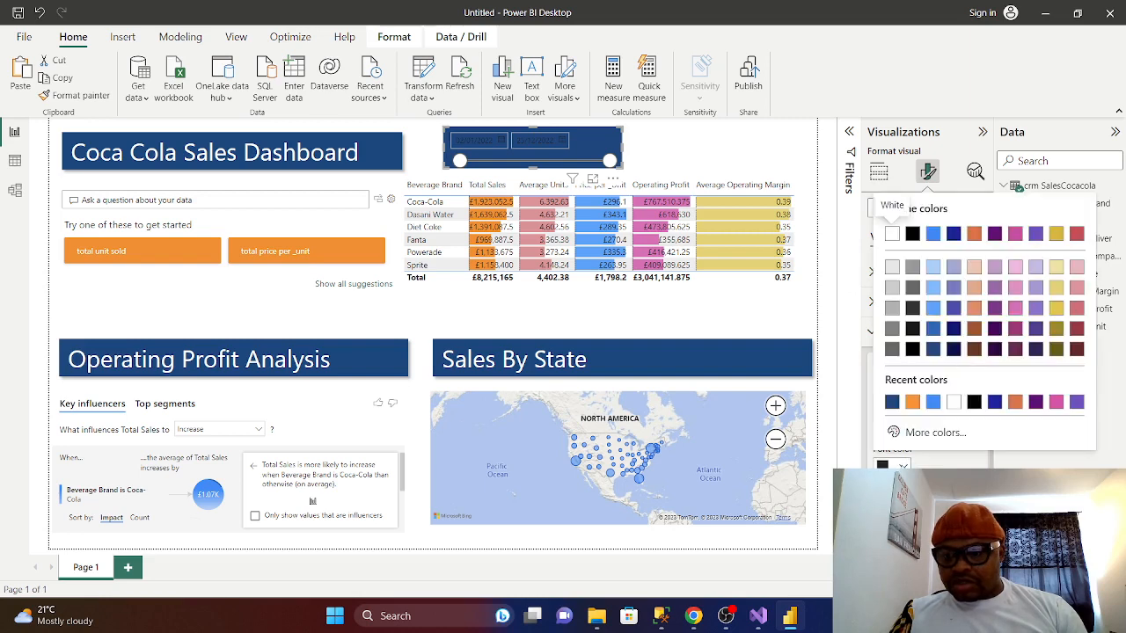
click(954, 403)
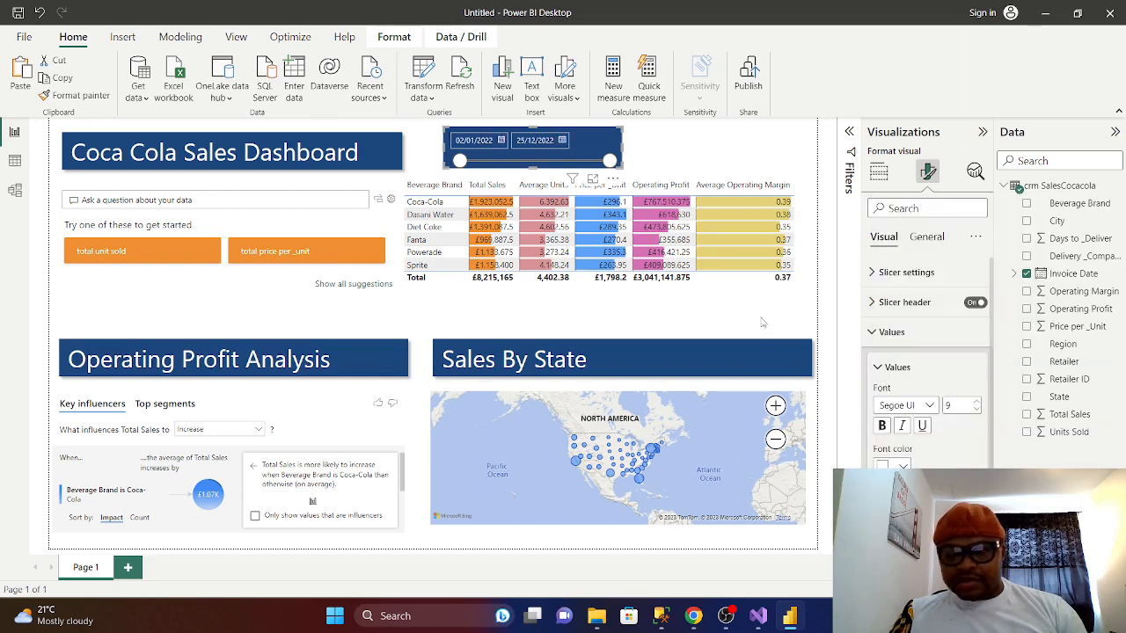
click(691, 146)
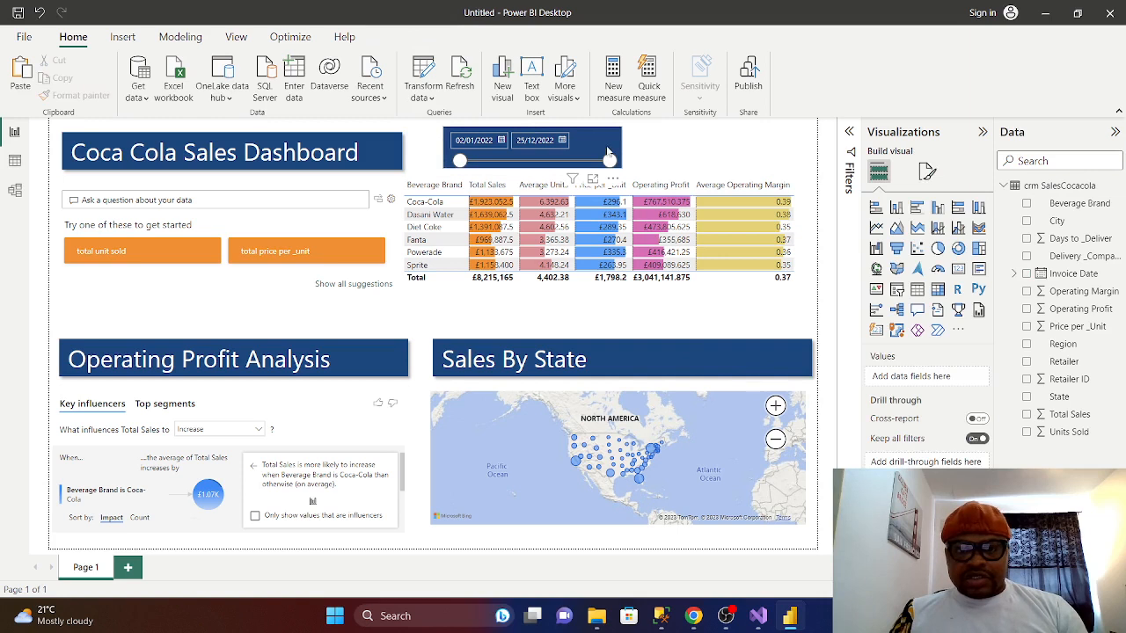
- Widen the date slicer to the table's right edge and lower its top edge slightly
drag(616, 153, 808, 163)
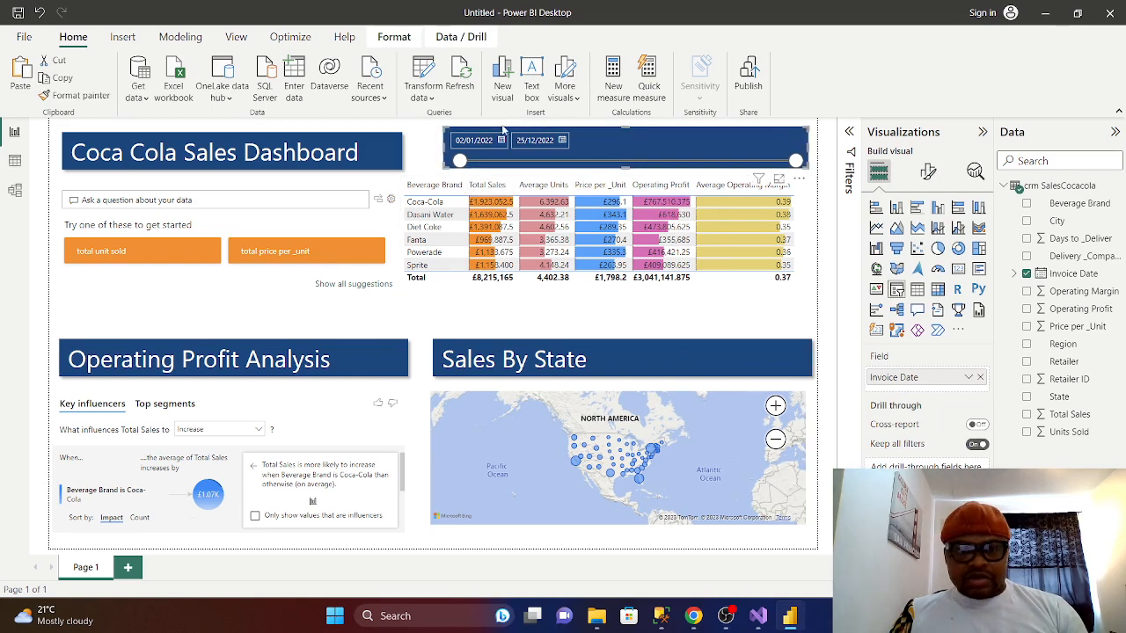
drag(626, 127, 625, 134)
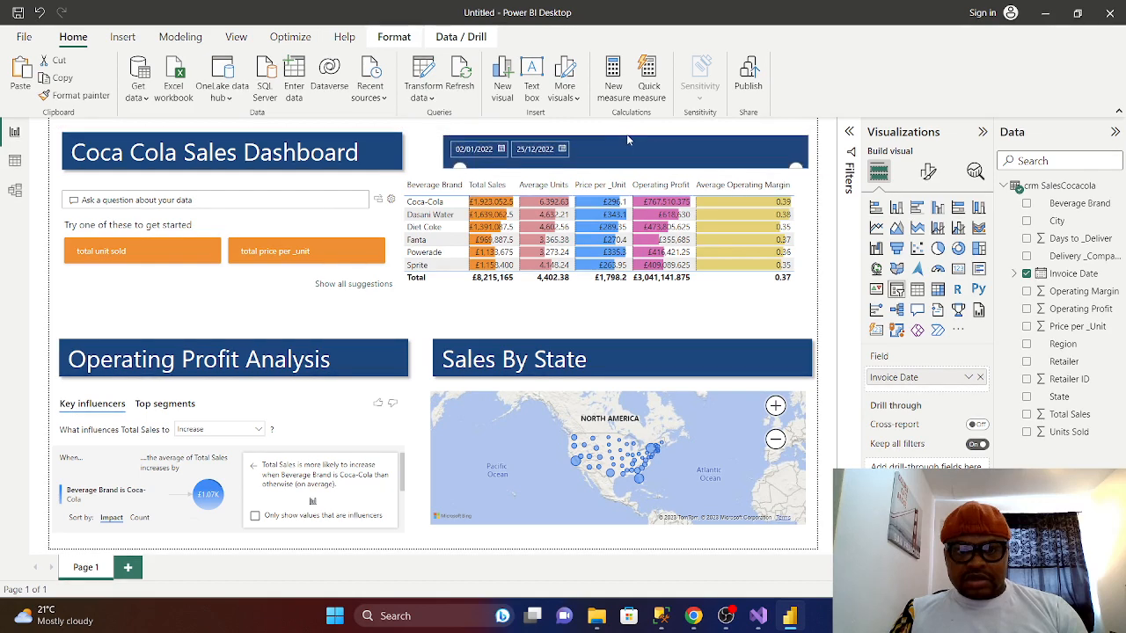
click(631, 133)
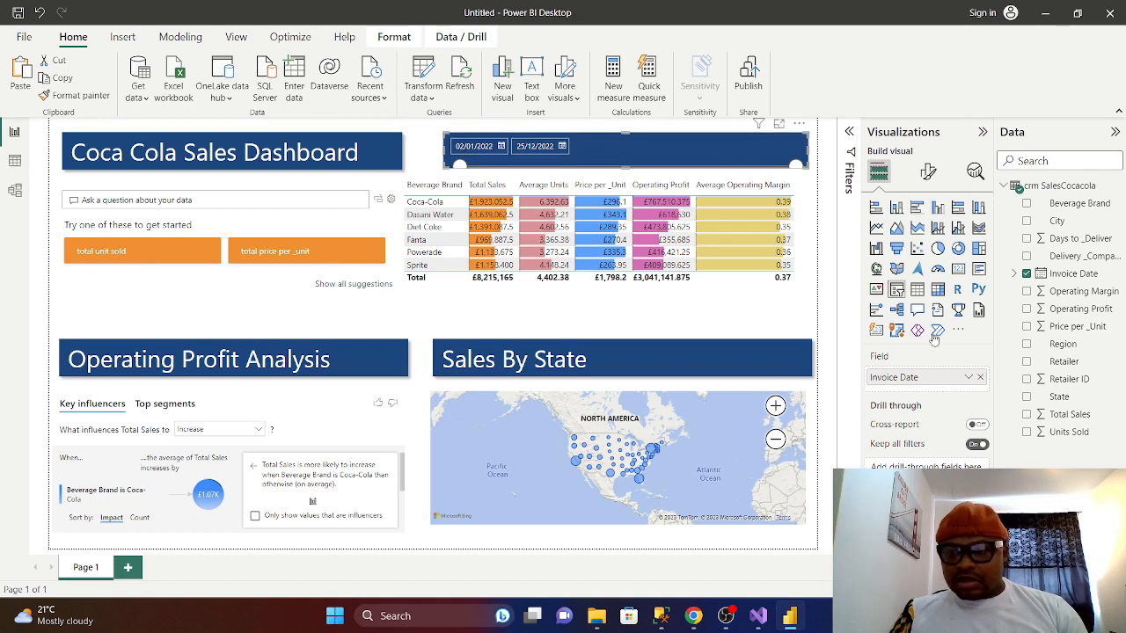
- Check the slicer's size and position under General > Properties
click(927, 172)
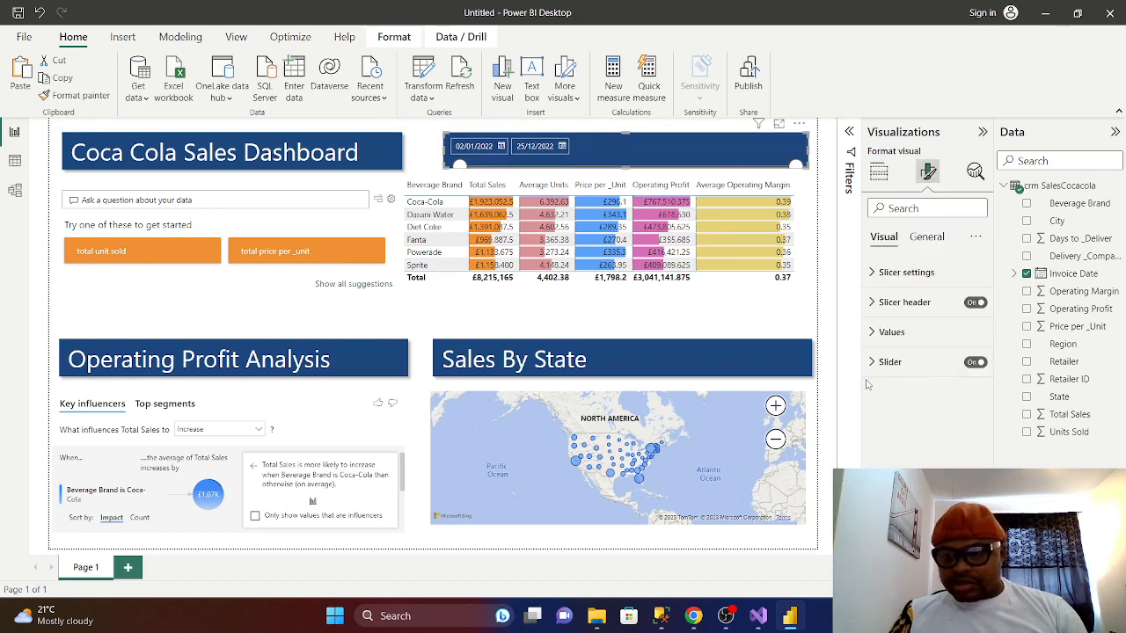
click(927, 238)
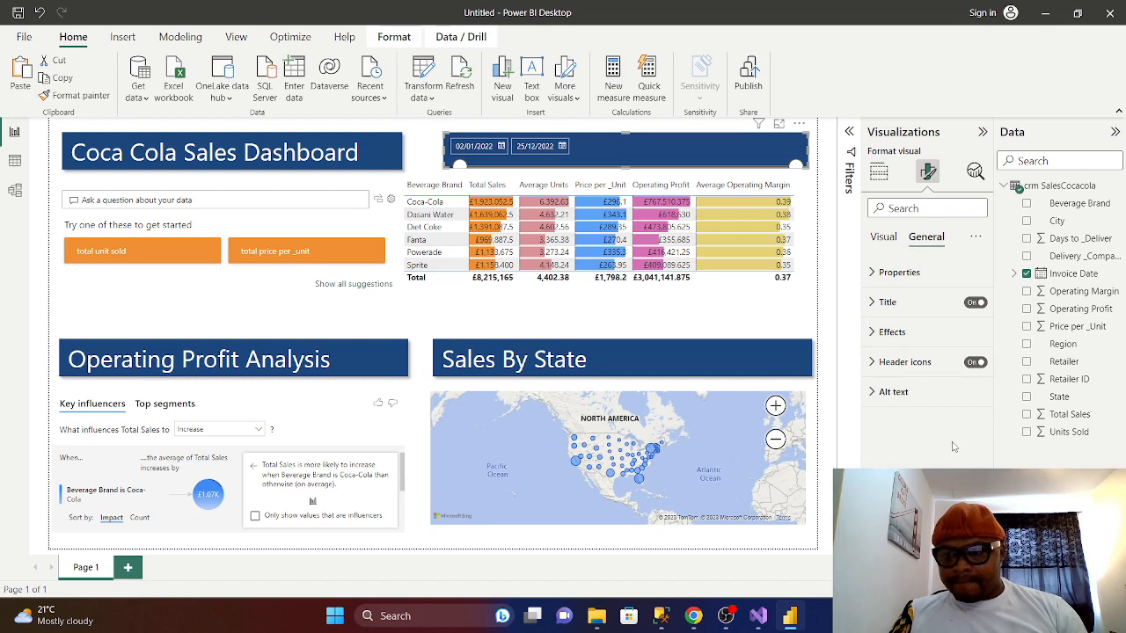
click(876, 274)
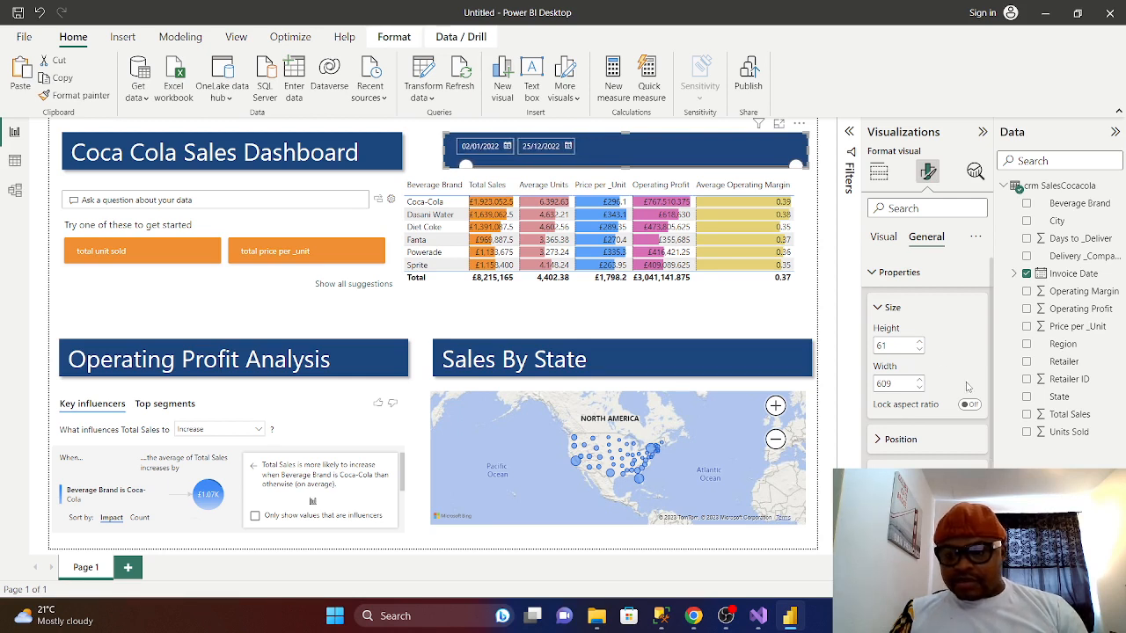
click(876, 308)
click(875, 274)
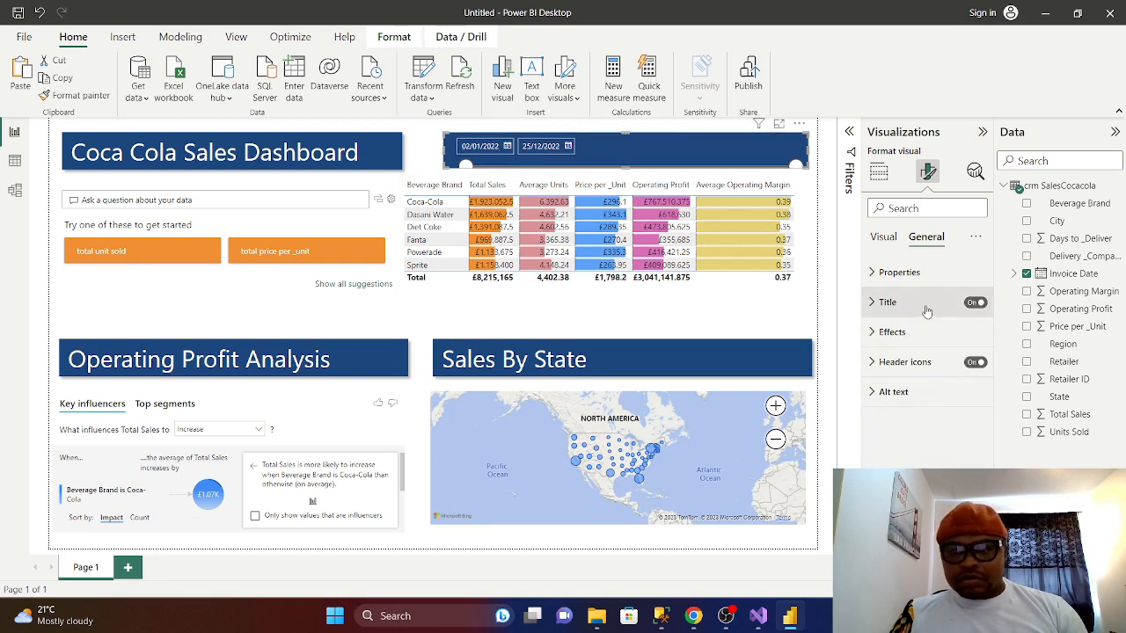
click(884, 236)
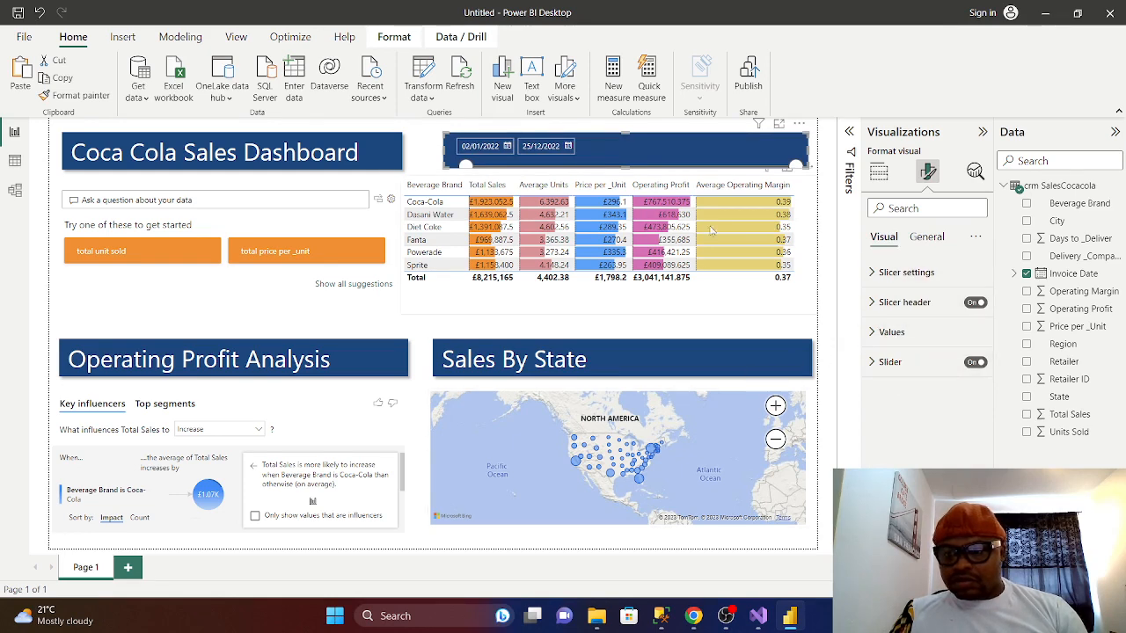
click(429, 151)
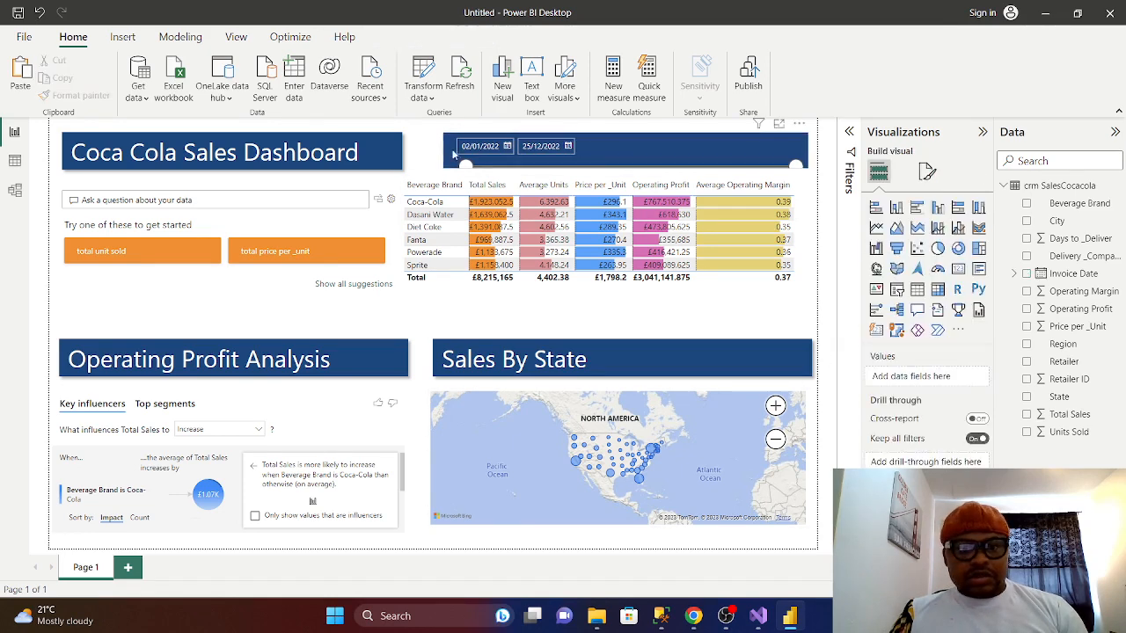
click(716, 150)
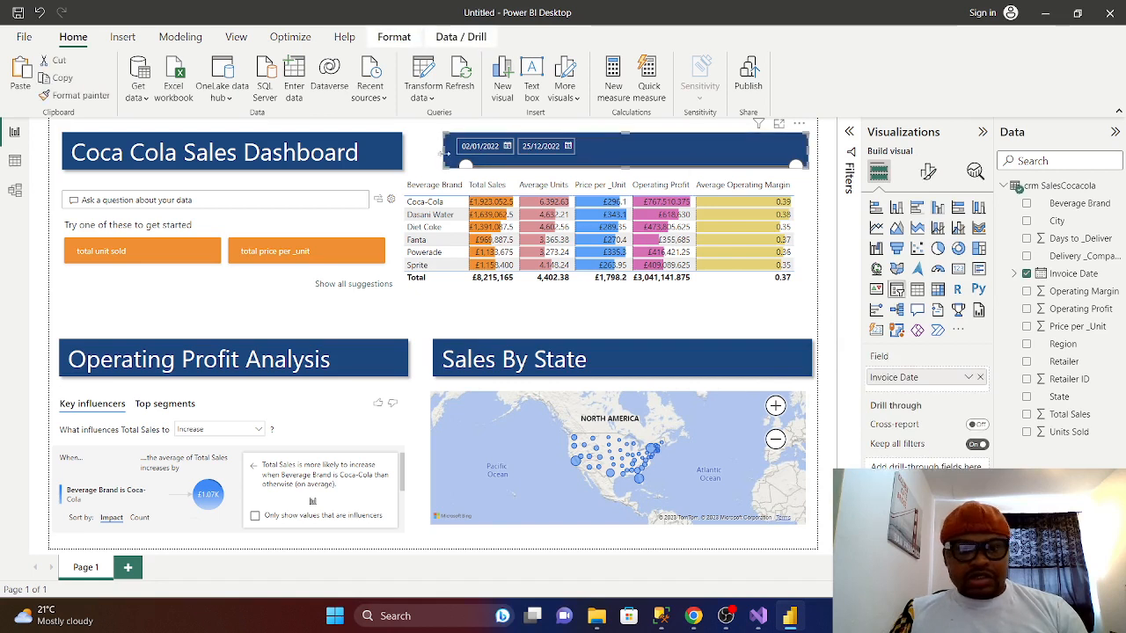
- Stretch the date slicer left to meet the title and down to show its full slider
drag(443, 151, 401, 162)
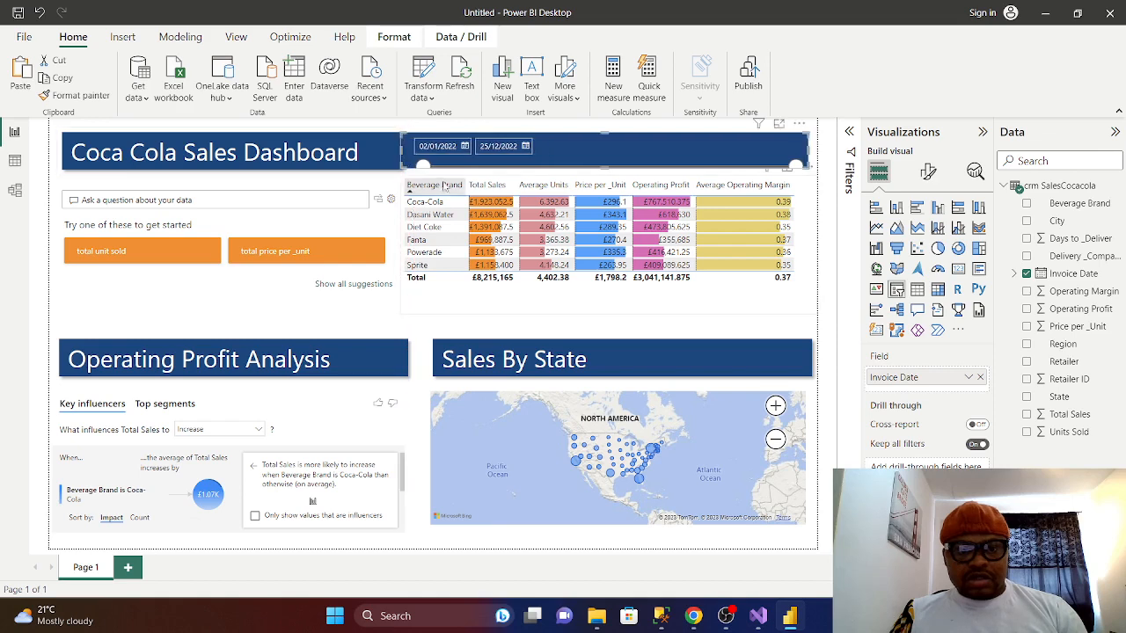
click(398, 186)
click(428, 200)
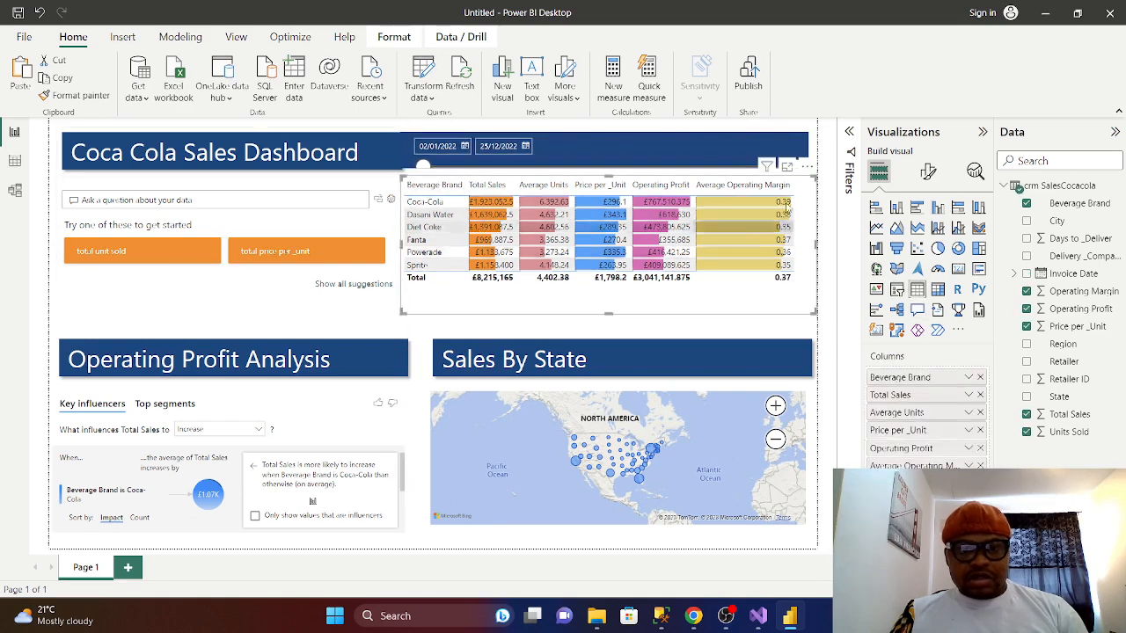
click(744, 150)
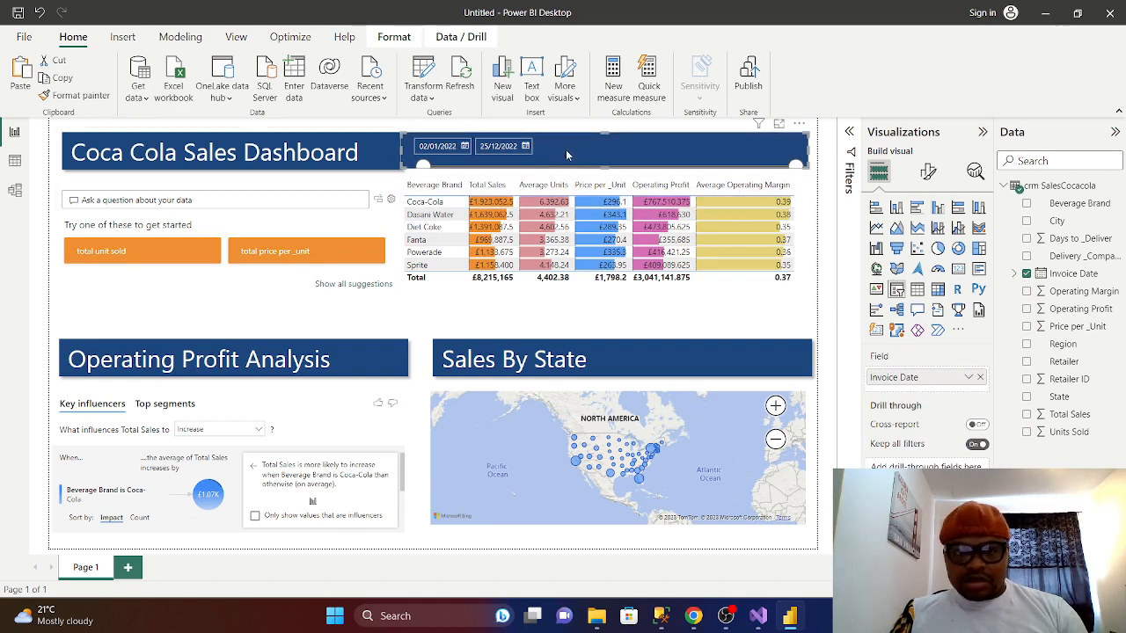
drag(605, 165, 606, 173)
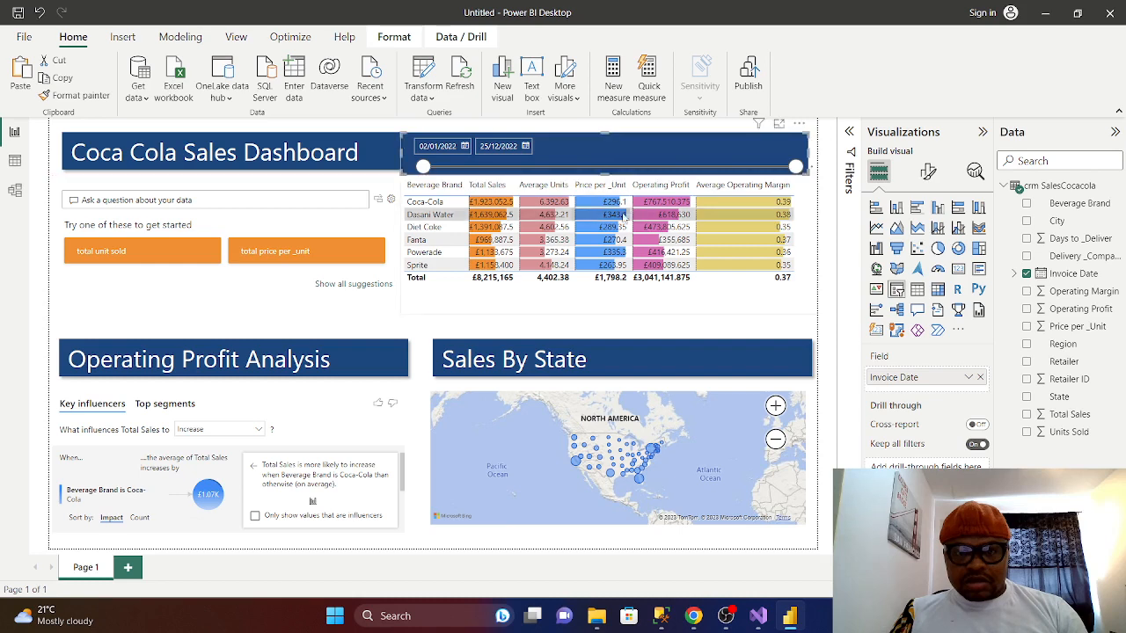
- Align the title's bottom edge, sort the table by Beverage Brand, and start the slicer at 07/01/2022
click(349, 167)
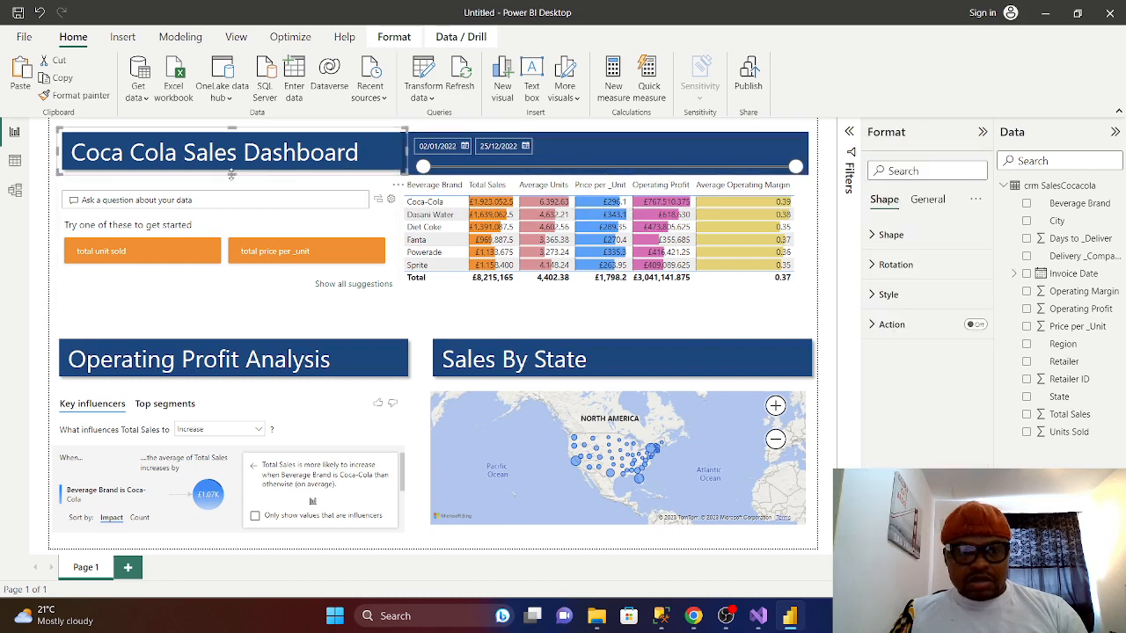
drag(231, 173, 231, 179)
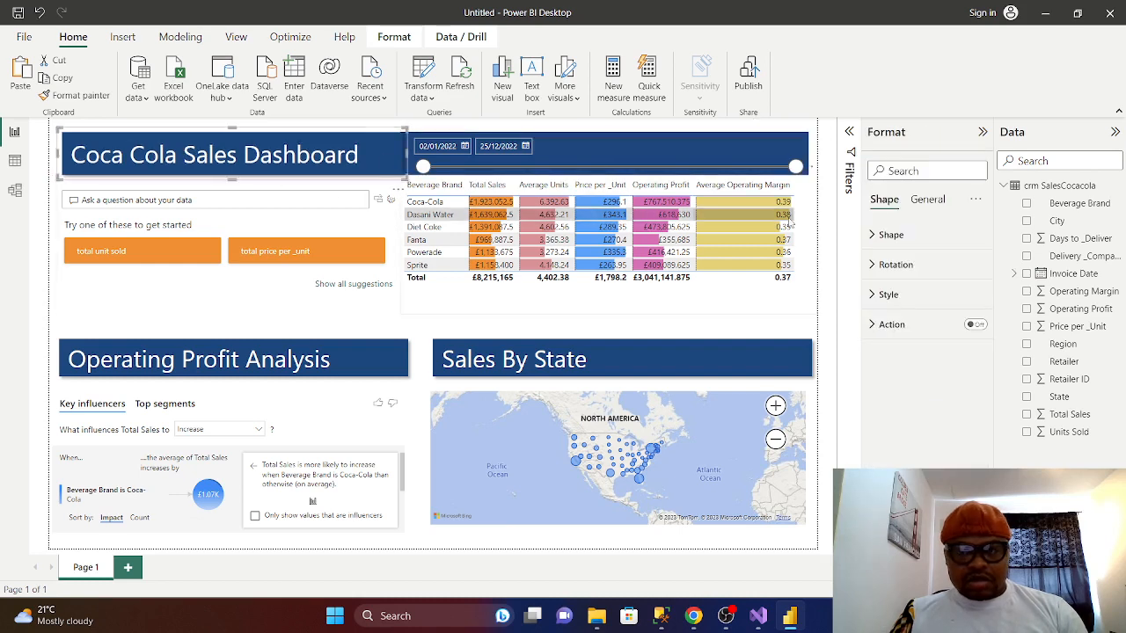
click(827, 249)
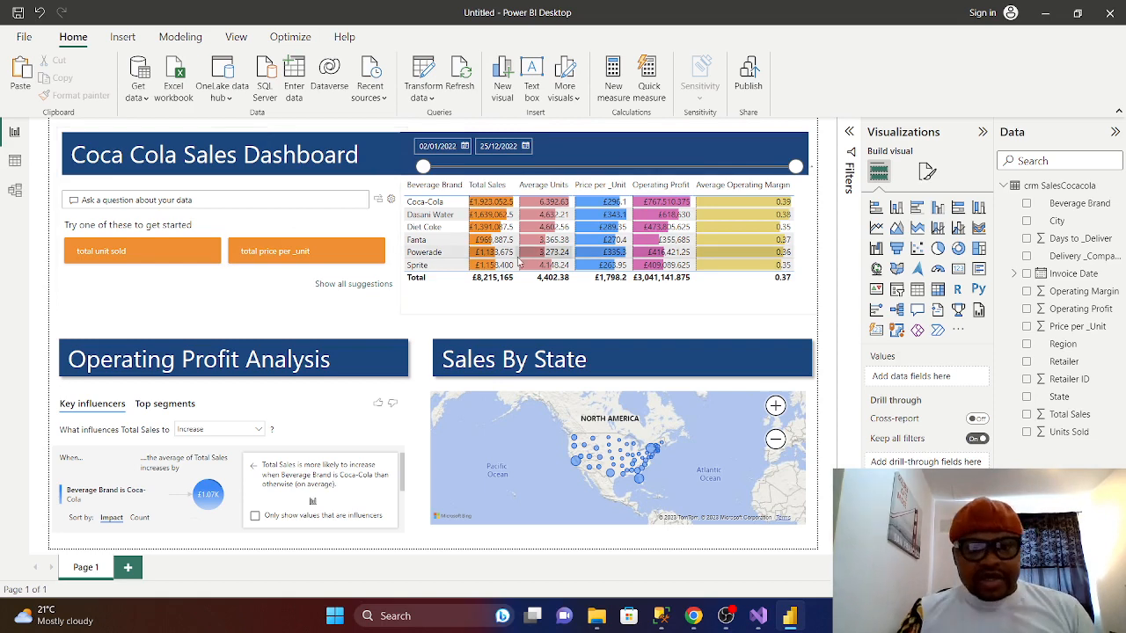
click(444, 184)
mouse_move(423, 167)
mouse_down()
mouse_move(615, 168)
mouse_move(427, 167)
mouse_up()
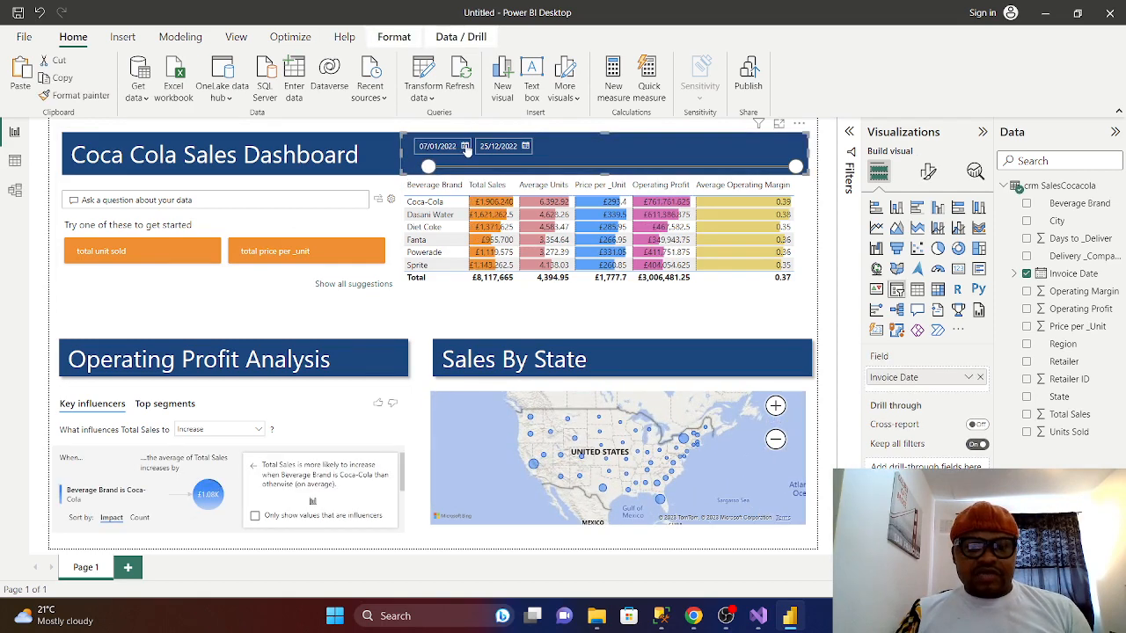
- Set the Invoice Date slicer to 09/01/2022–18/12/2022, then bring up SQL Server Management Studio
click(465, 147)
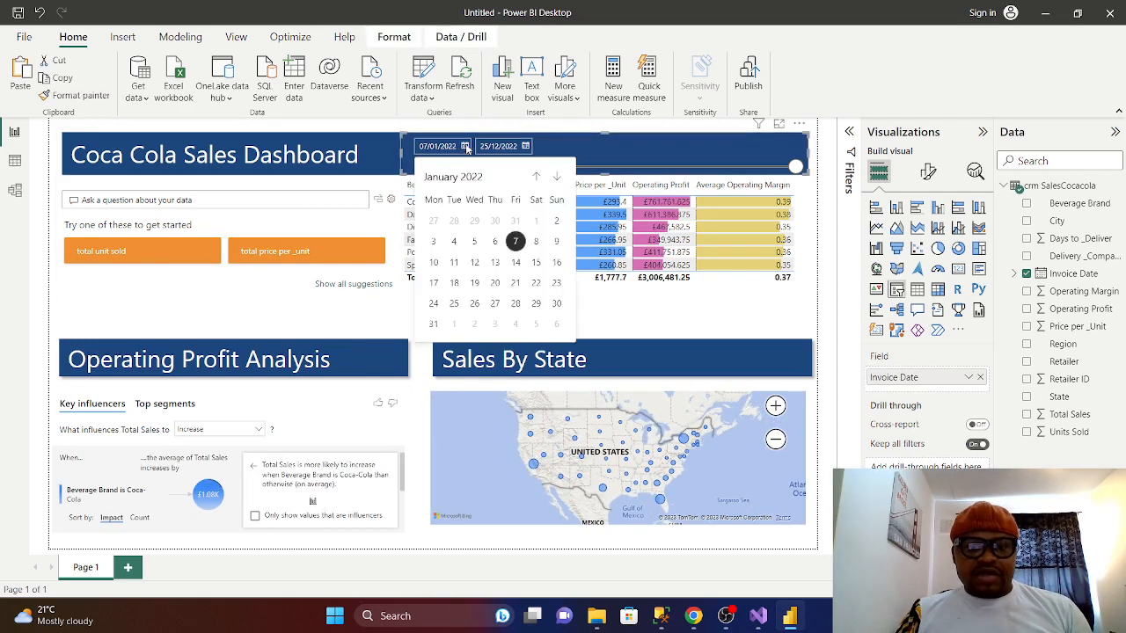
click(537, 177)
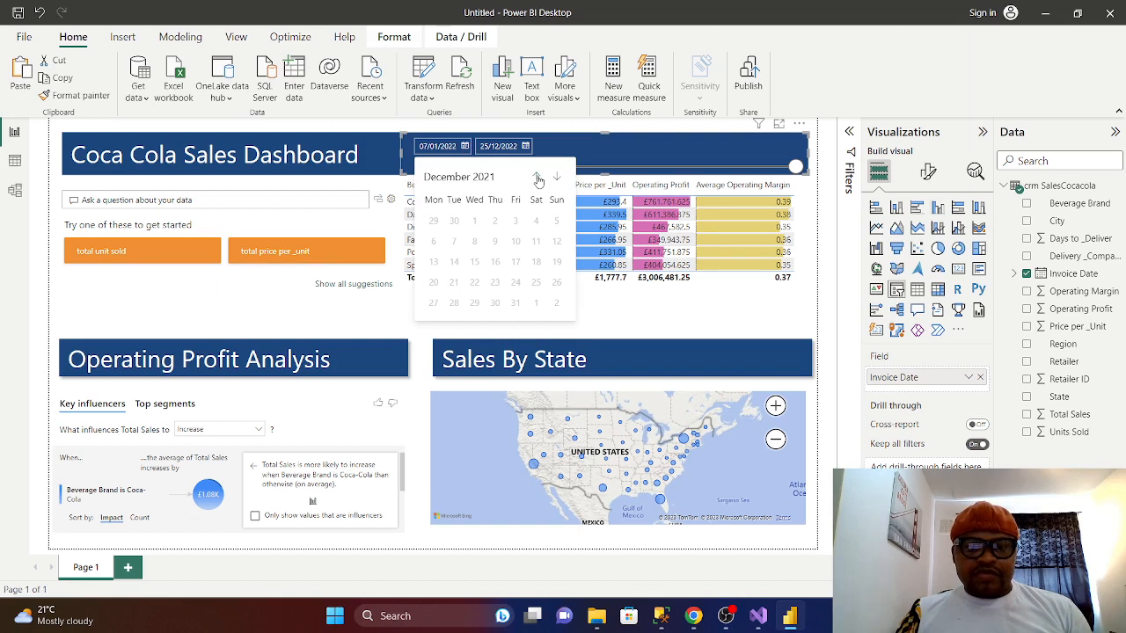
click(557, 179)
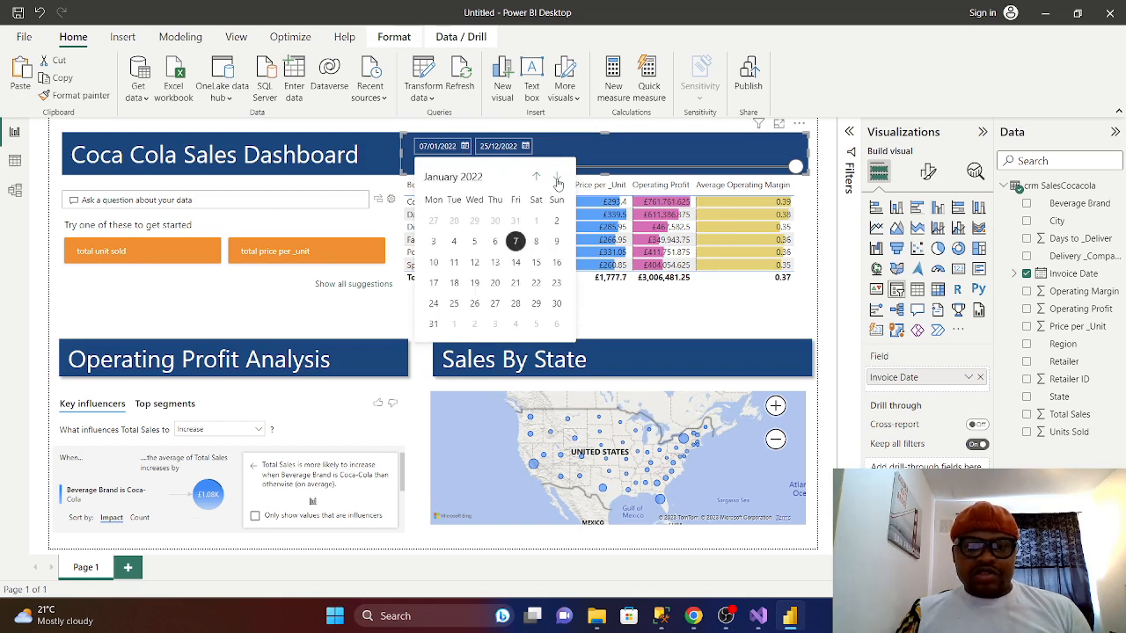
click(526, 147)
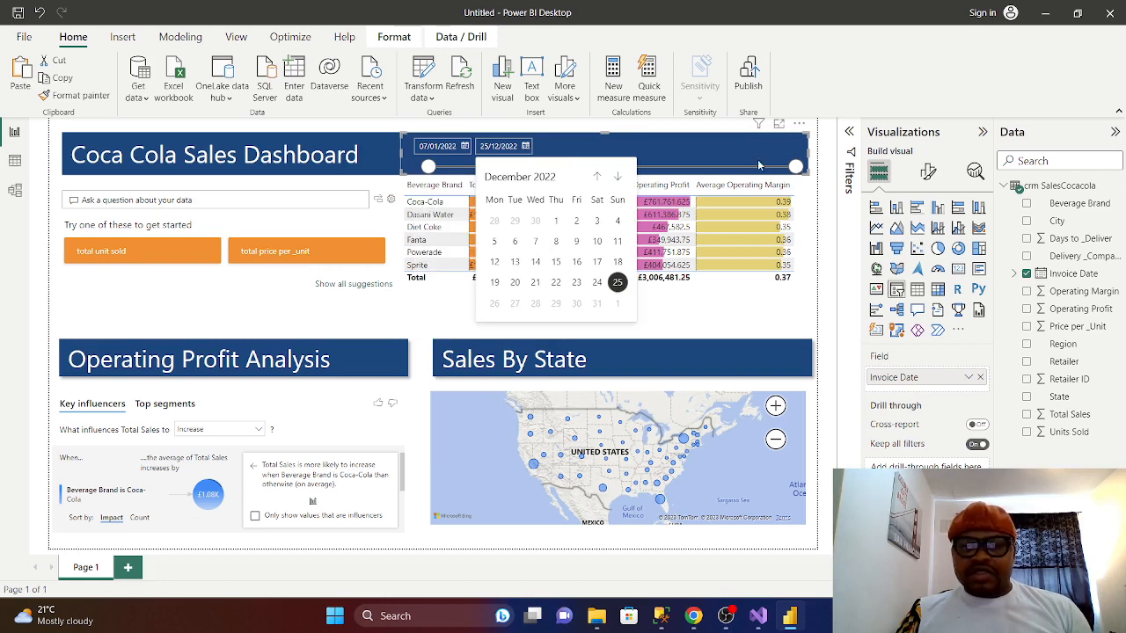
click(648, 145)
drag(792, 165, 750, 167)
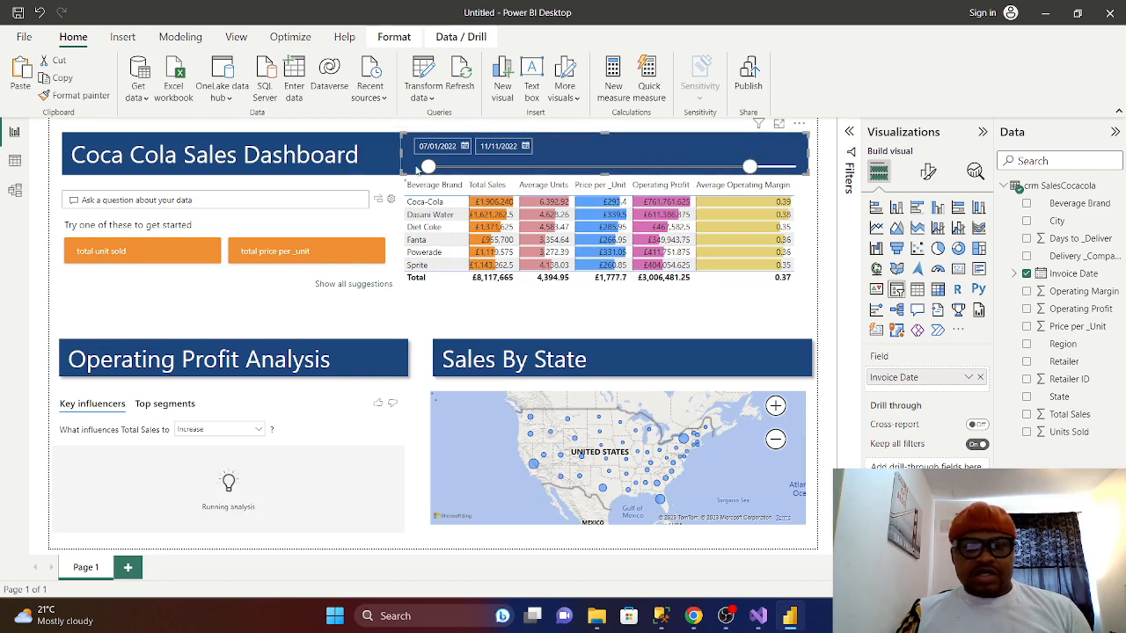
drag(428, 166, 471, 167)
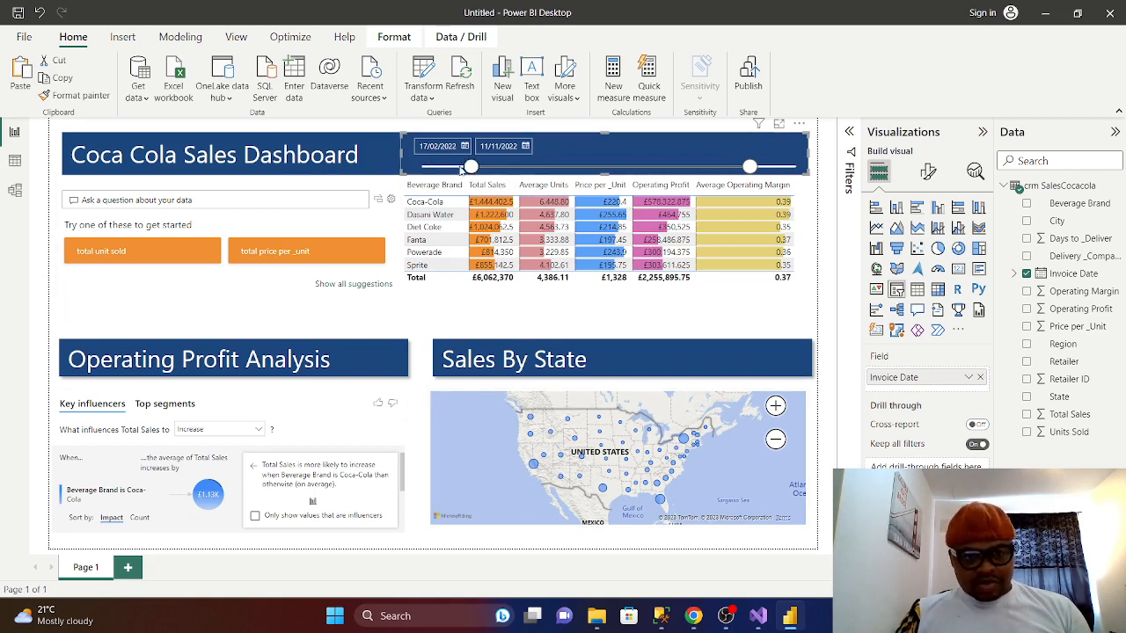
drag(472, 167, 429, 167)
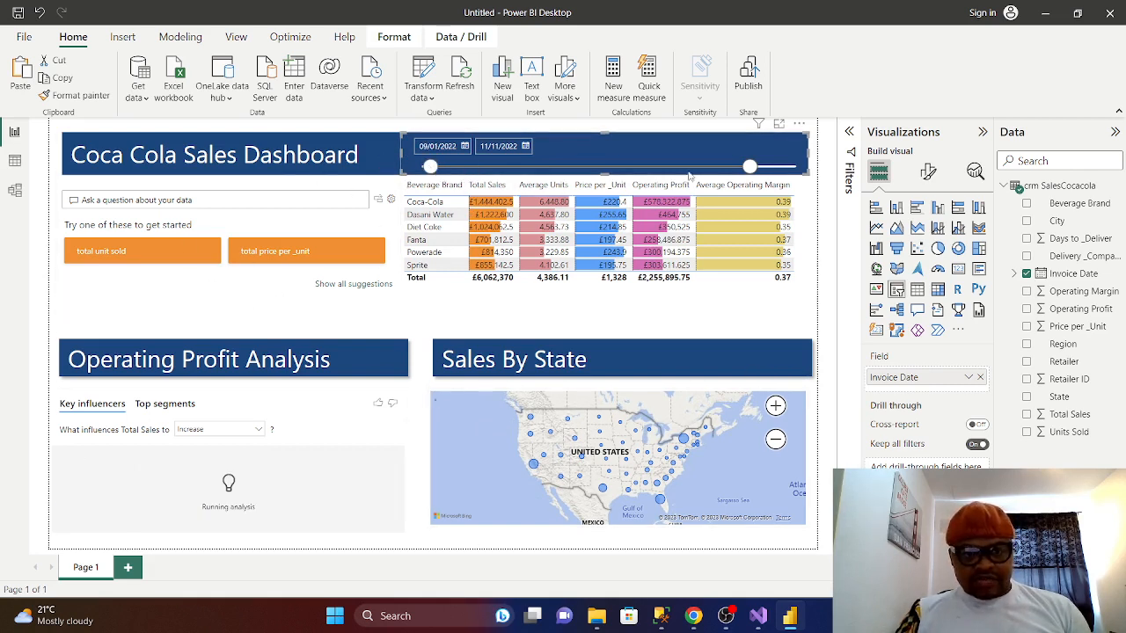
drag(750, 167, 791, 179)
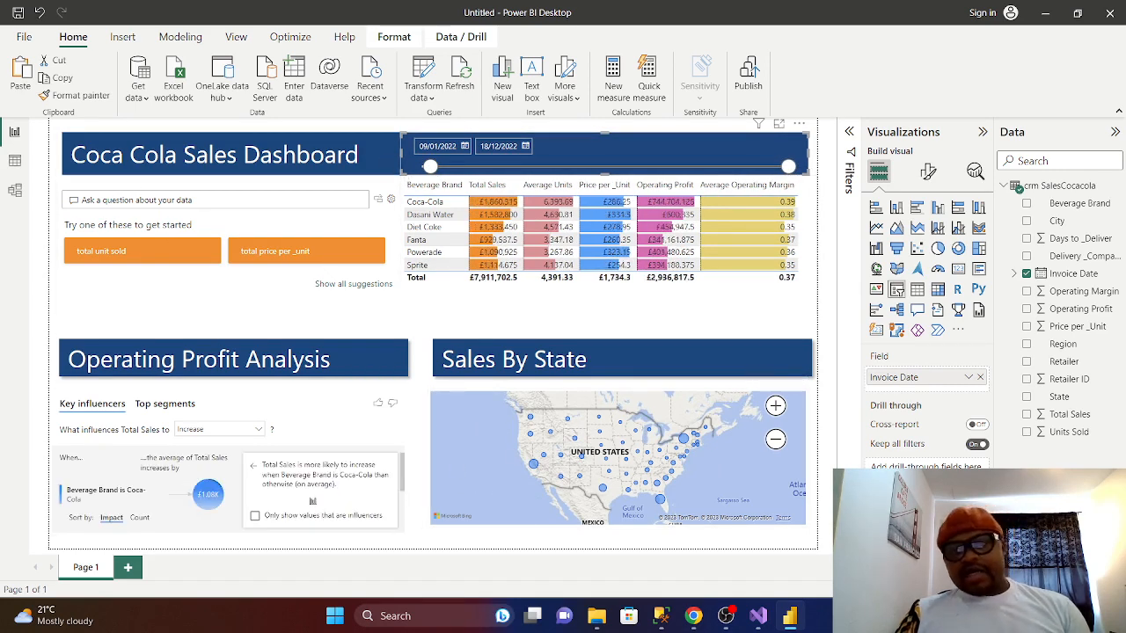
click(662, 616)
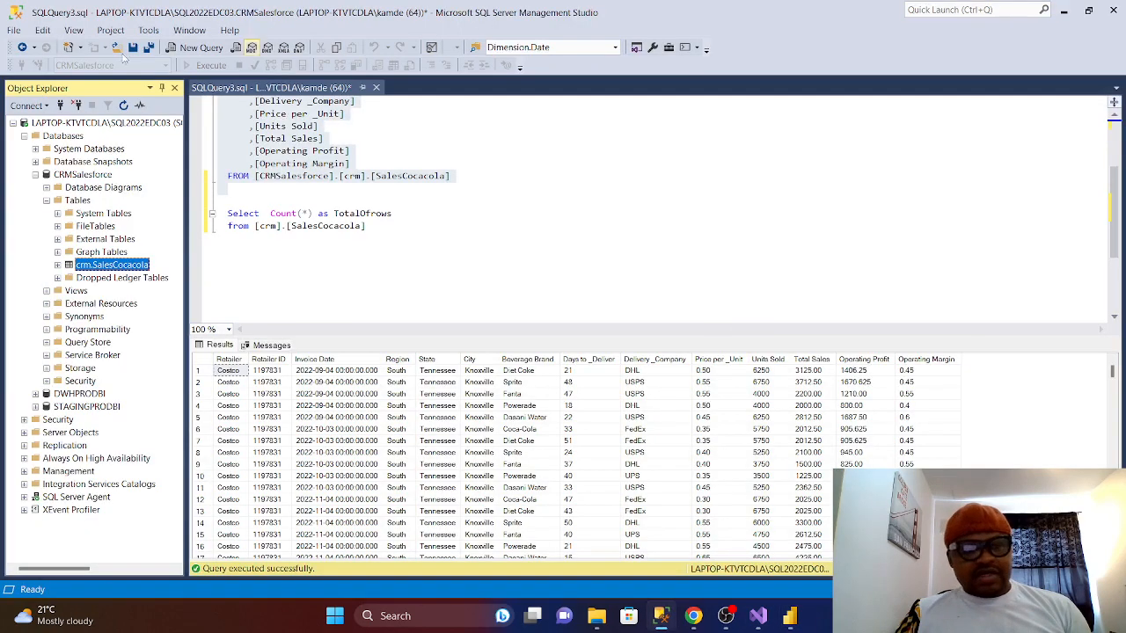
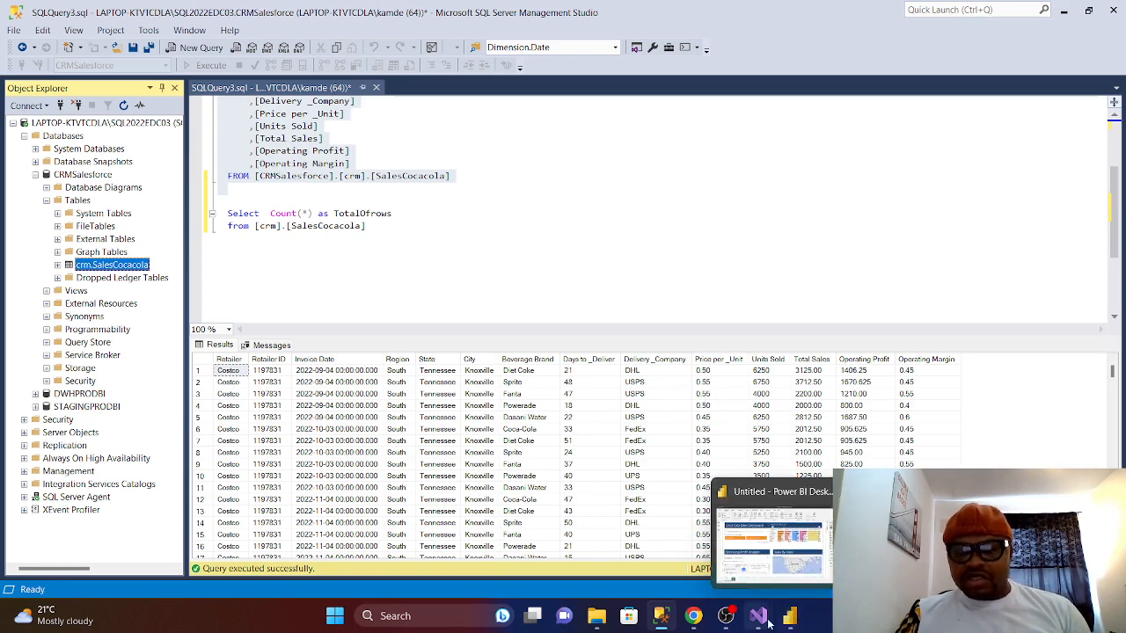
- Switch from SSMS to the Power BI Desktop window showing the Coca Cola Sales Dashboard
click(790, 618)
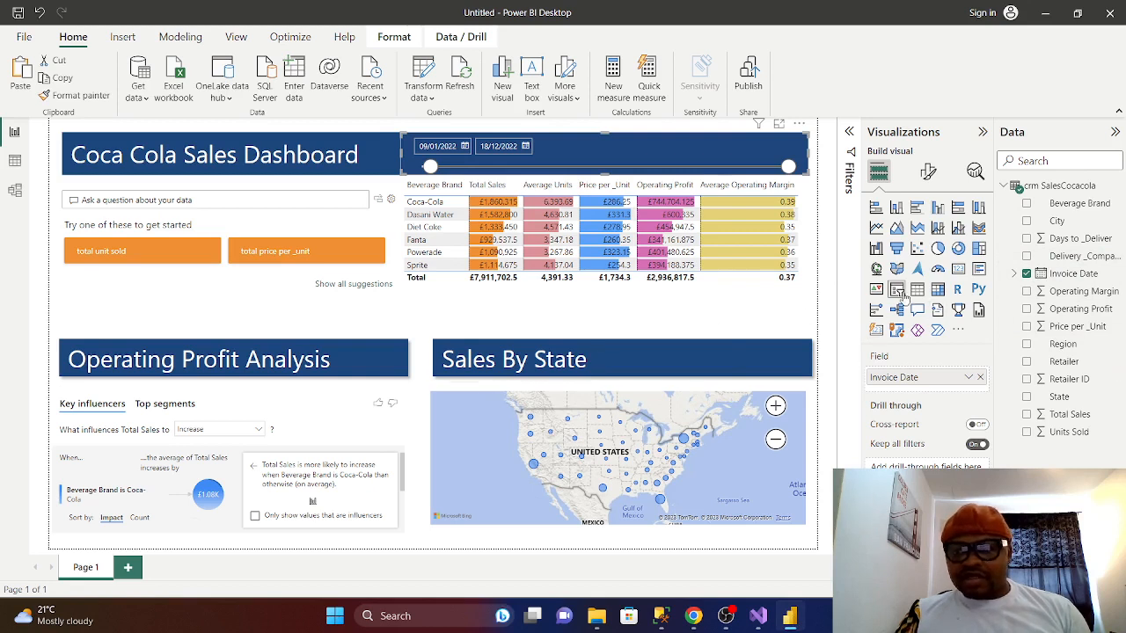
- Add a new slicer visual filled with the Delivery _Company field
click(837, 310)
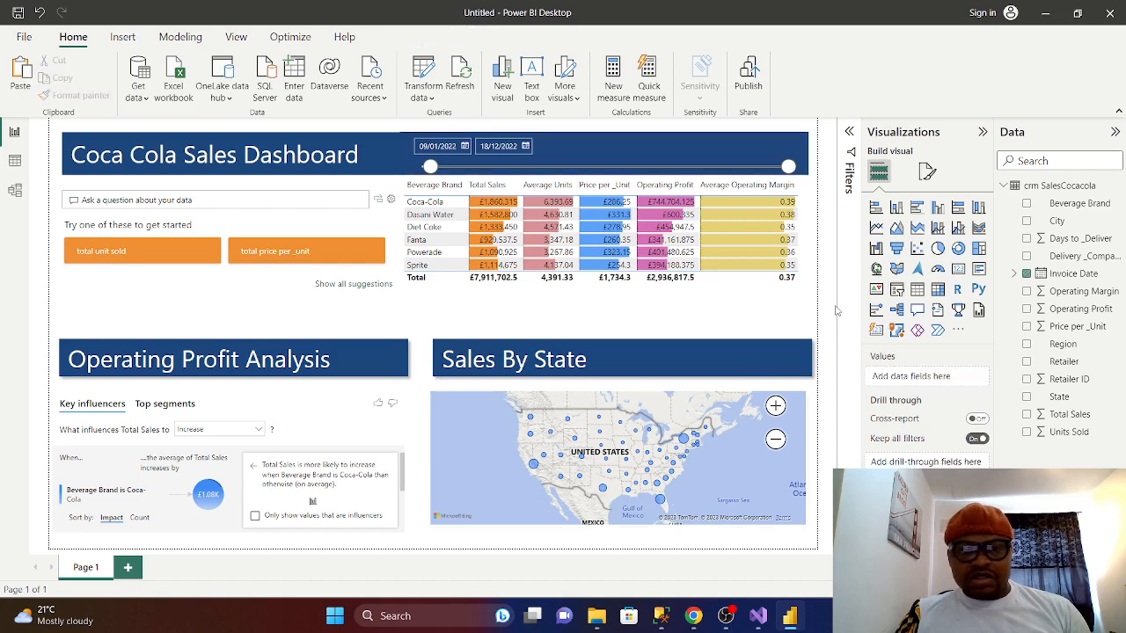
click(897, 290)
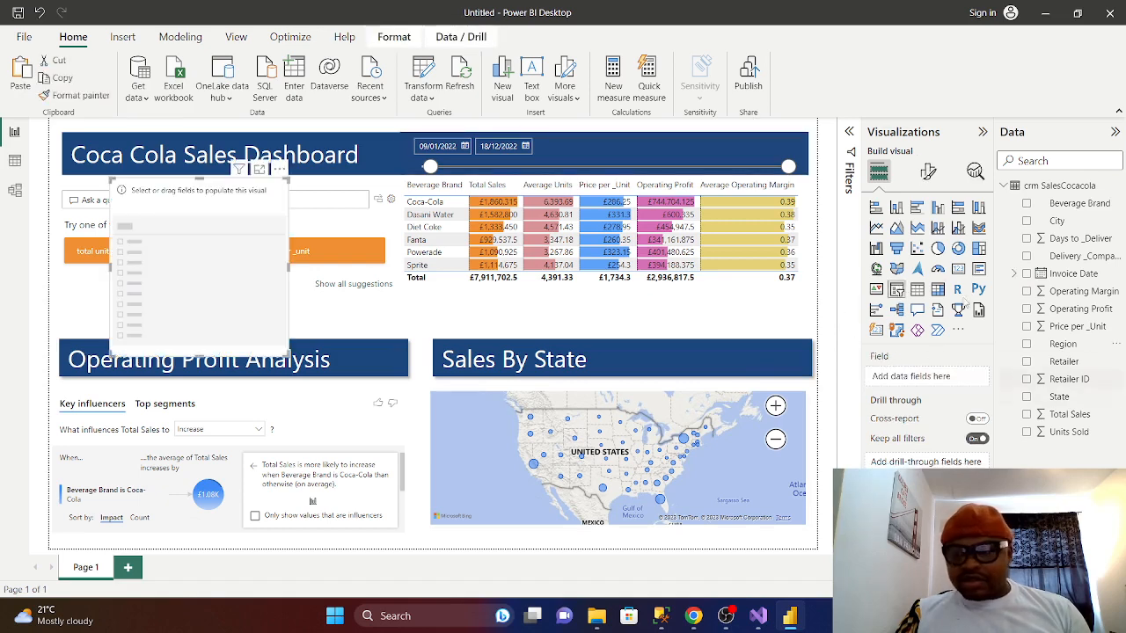
click(1027, 256)
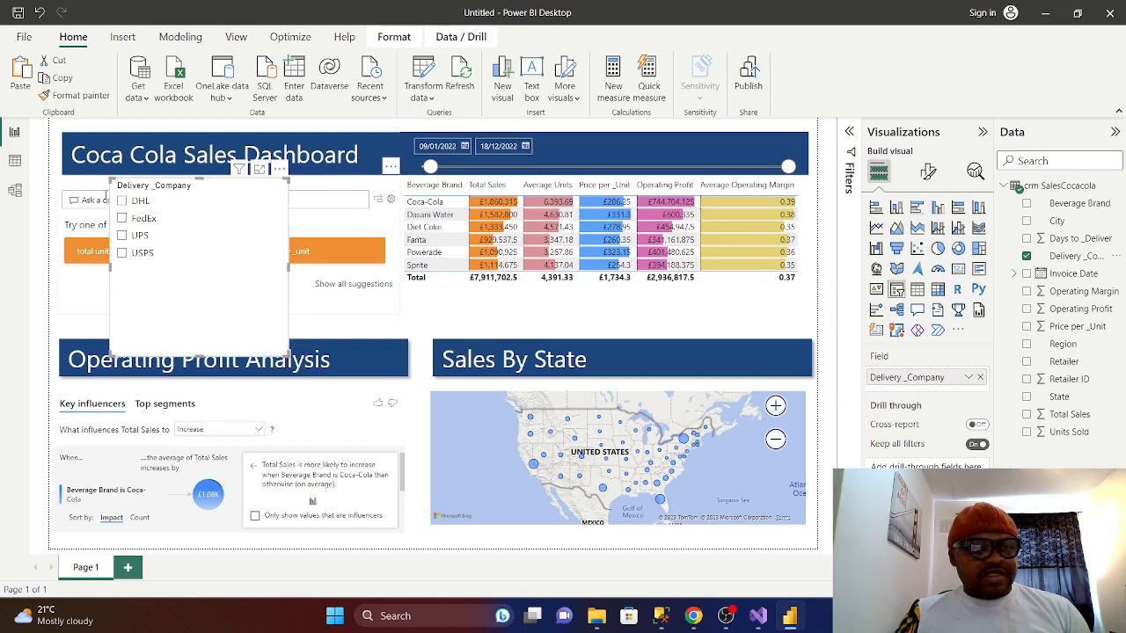
- Filter by DHL, FedEx, UPS and USPS in turn, ending filtered to DHL
click(122, 201)
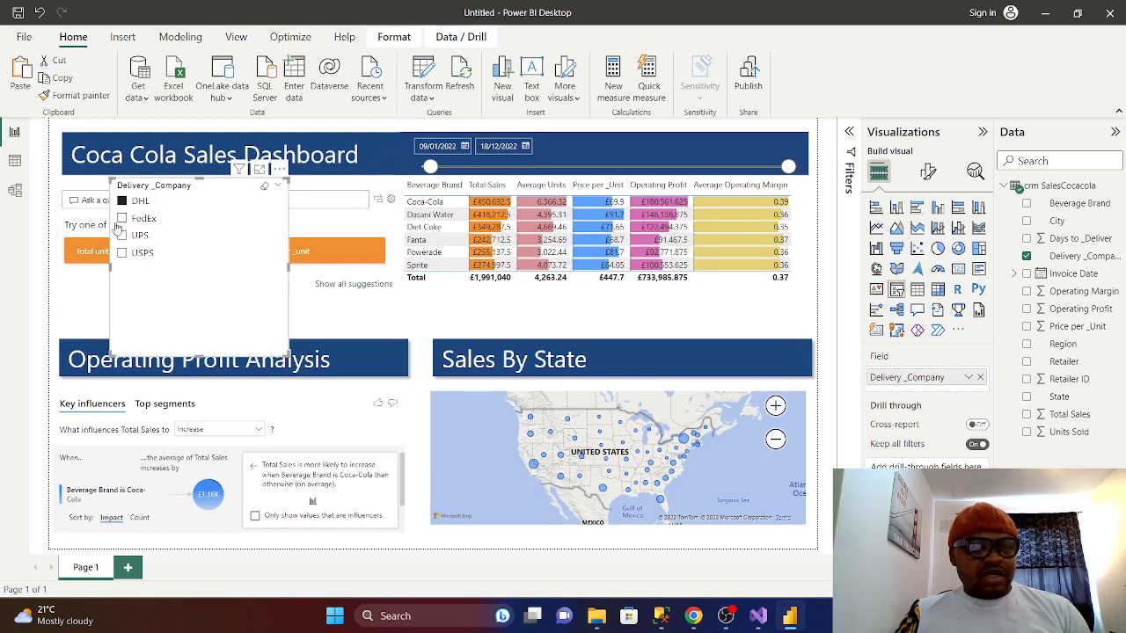
click(123, 218)
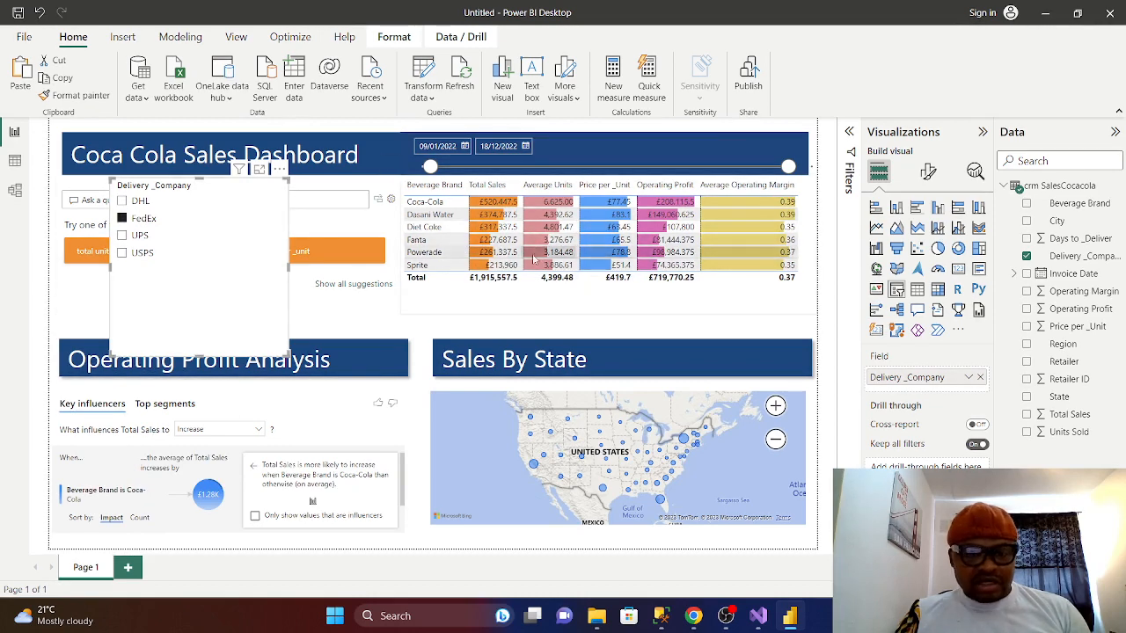
click(121, 235)
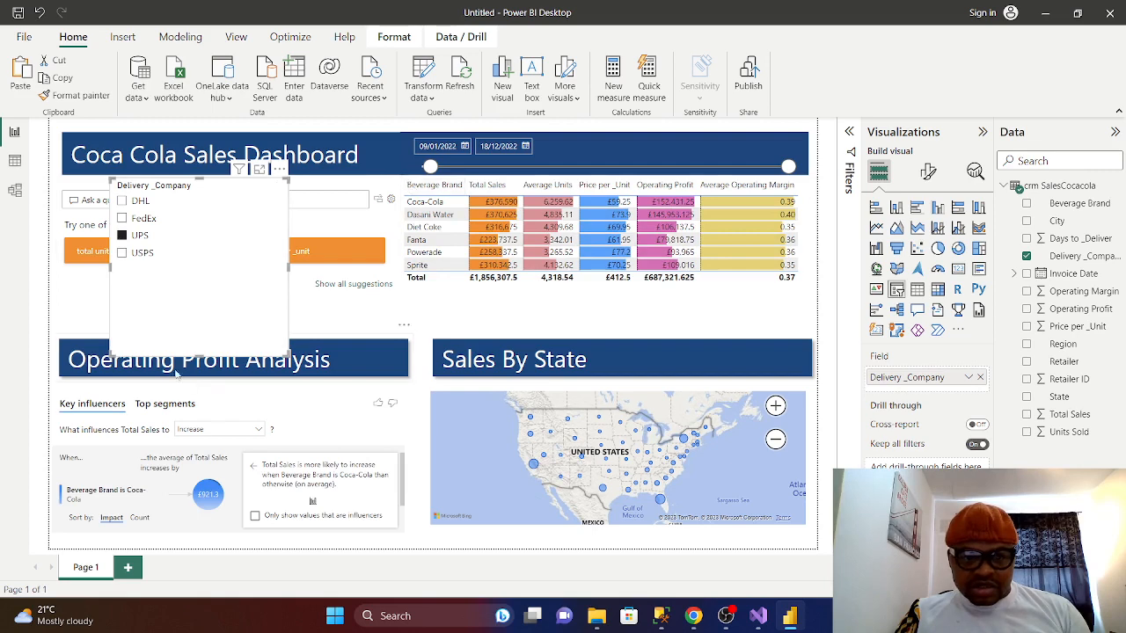
click(123, 253)
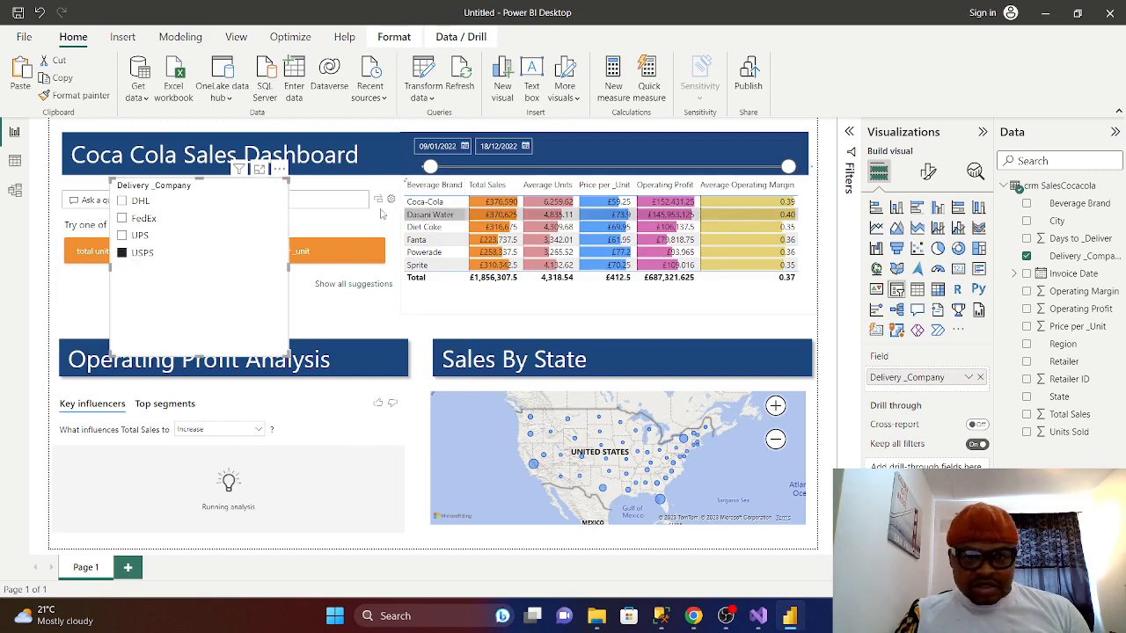
click(123, 201)
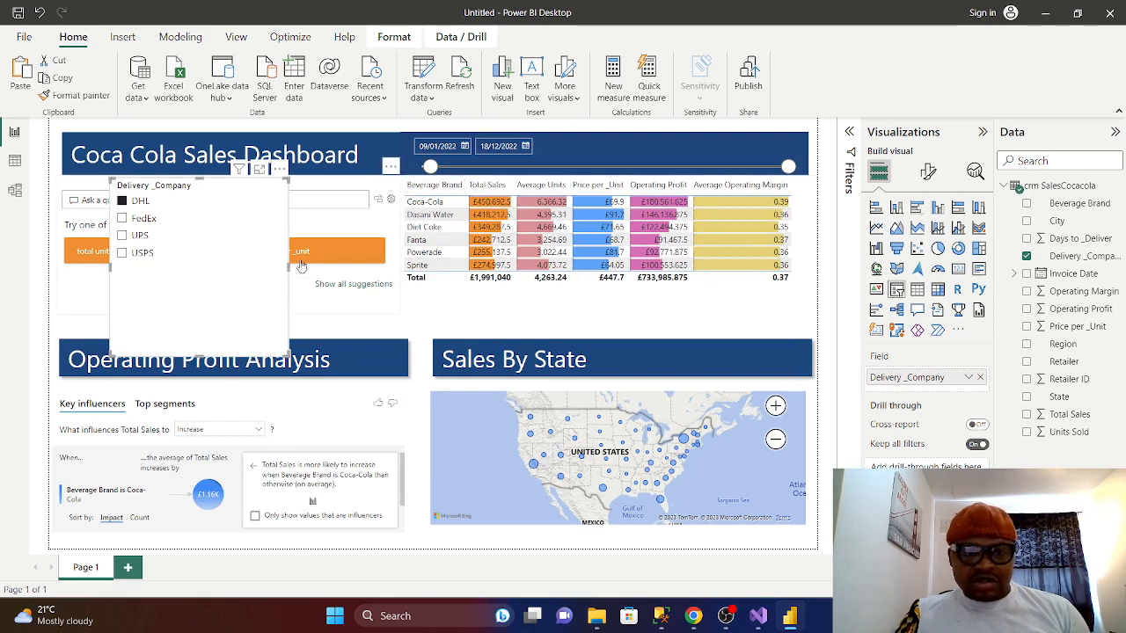
- Delete the Delivery _Company slicer, move the date start to 04/01/2022, and select the Q&A visual
key(Delete)
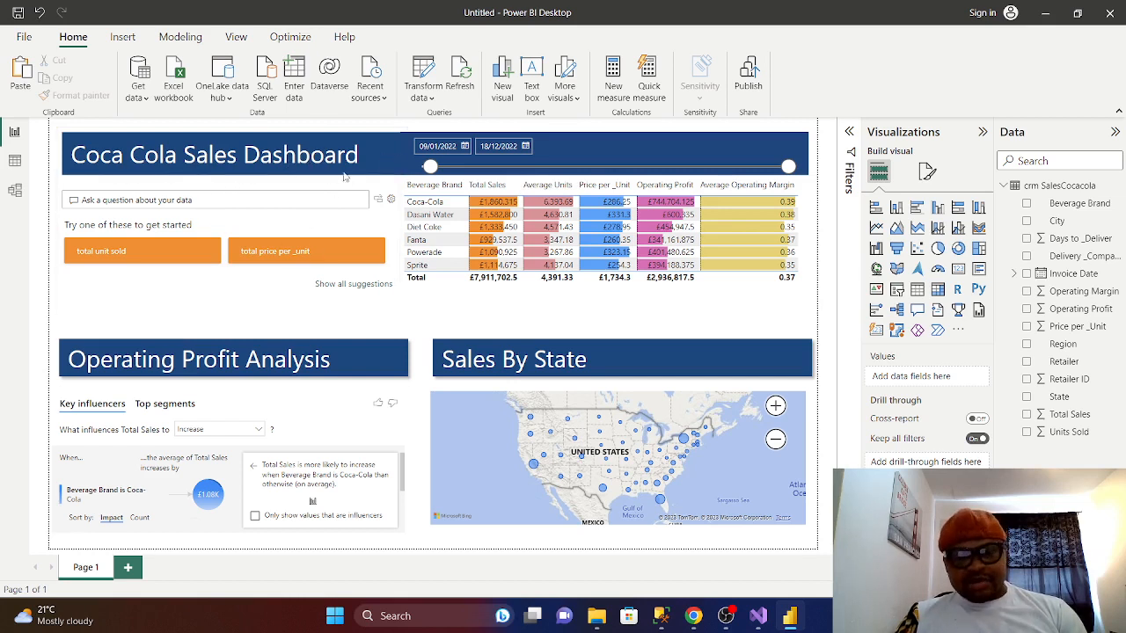
drag(430, 166, 425, 166)
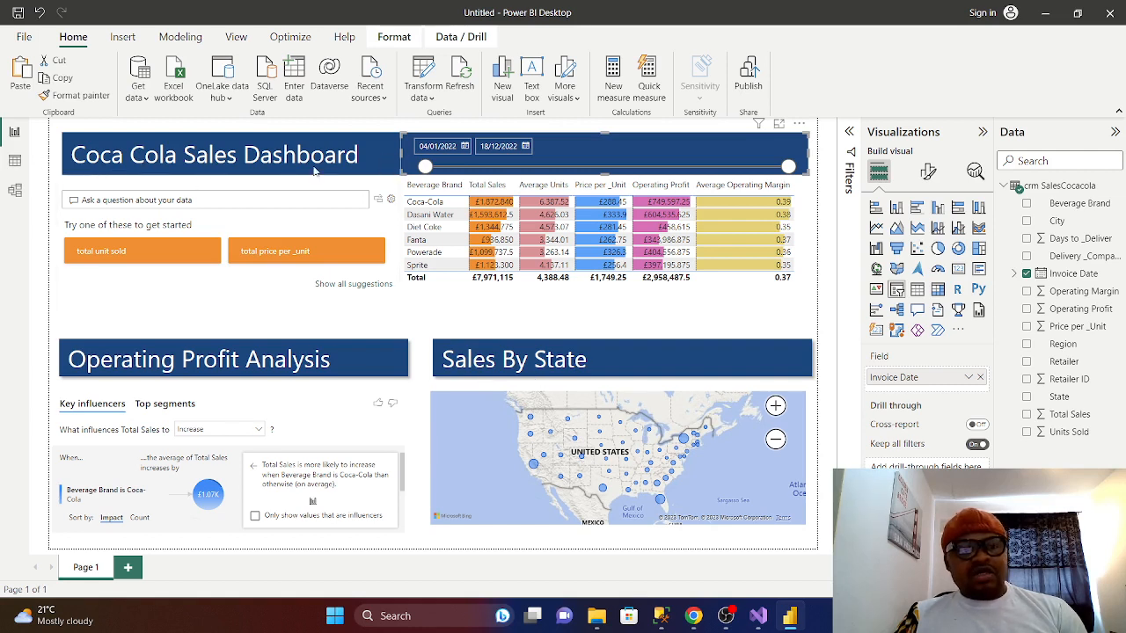
click(245, 225)
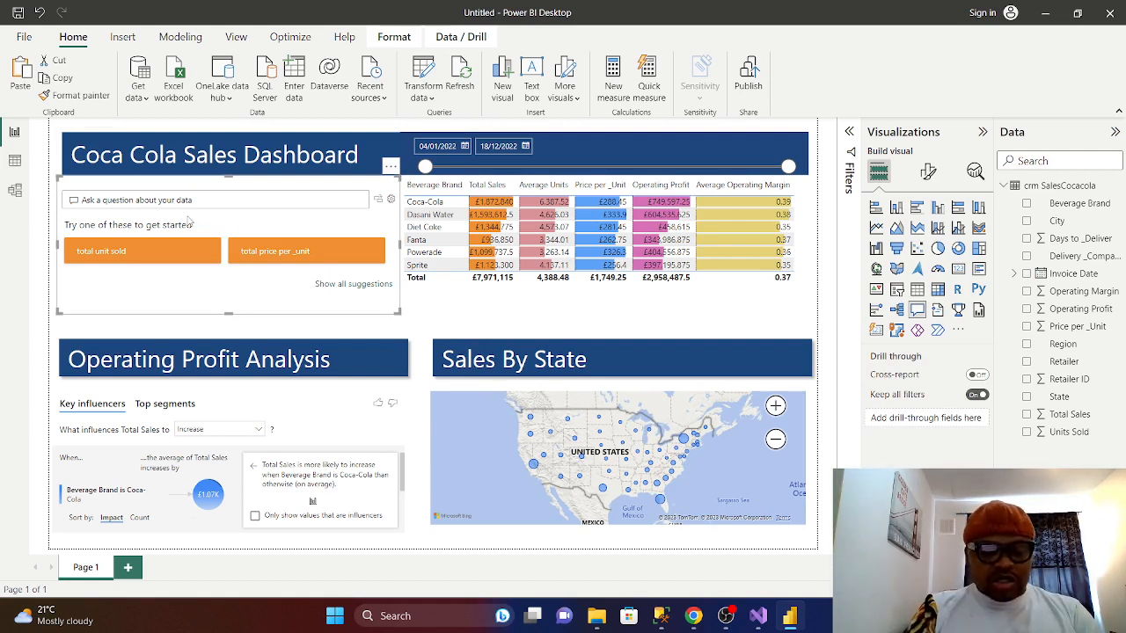
text(NUMBER)
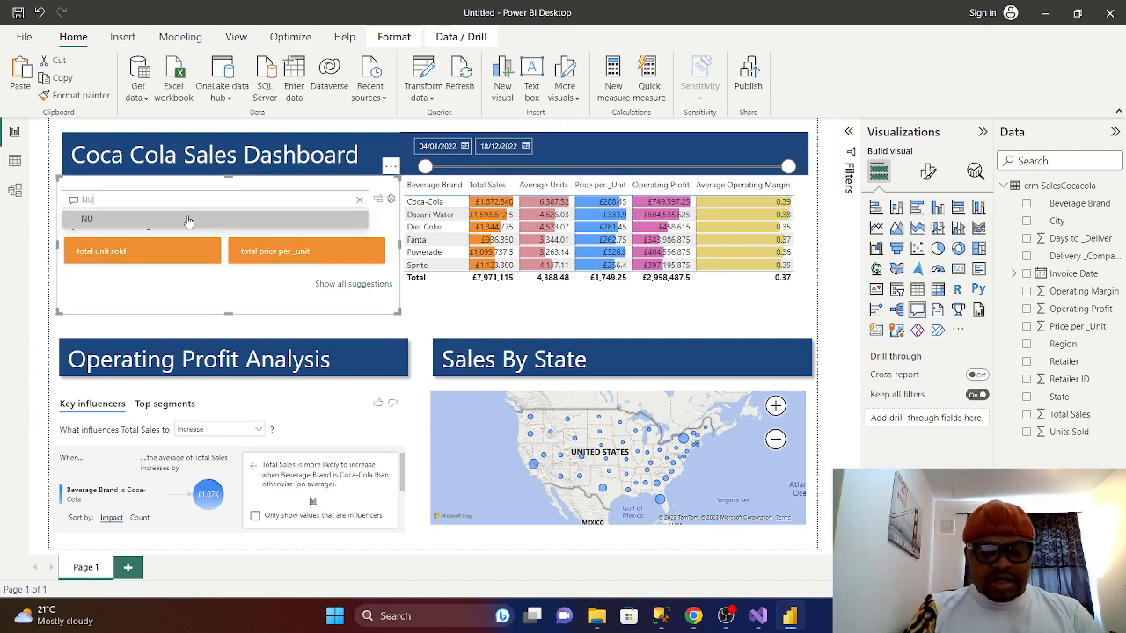
key(BackSpace)
key(BackSpace)
key(BackSpace)
key(BackSpace)
key(BackSpace)
key(BackSpace)
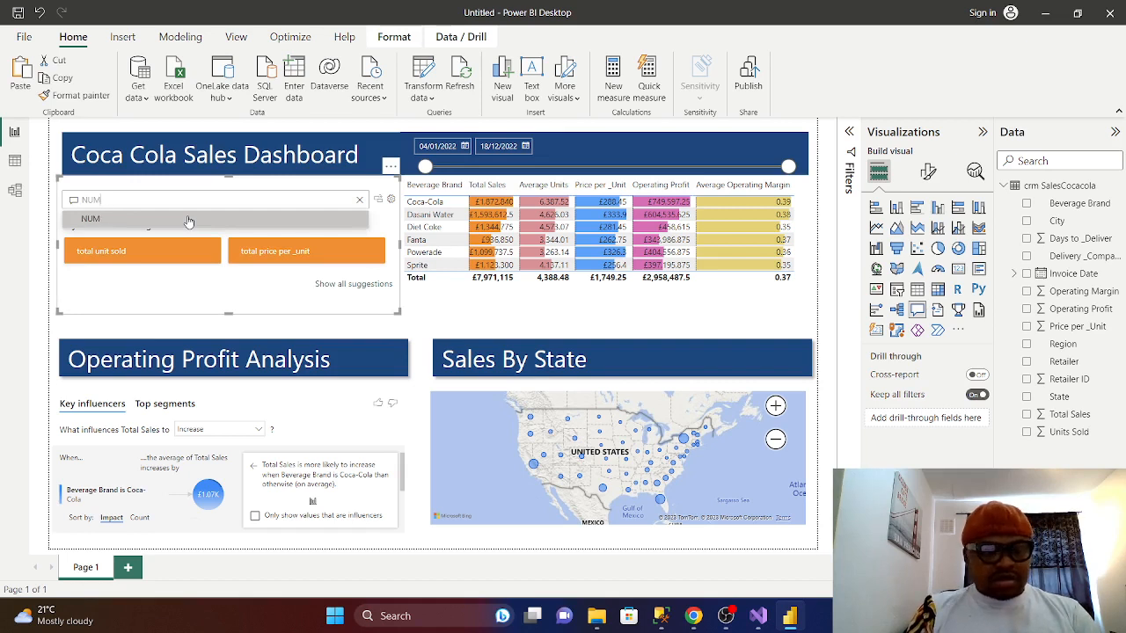
text(num)
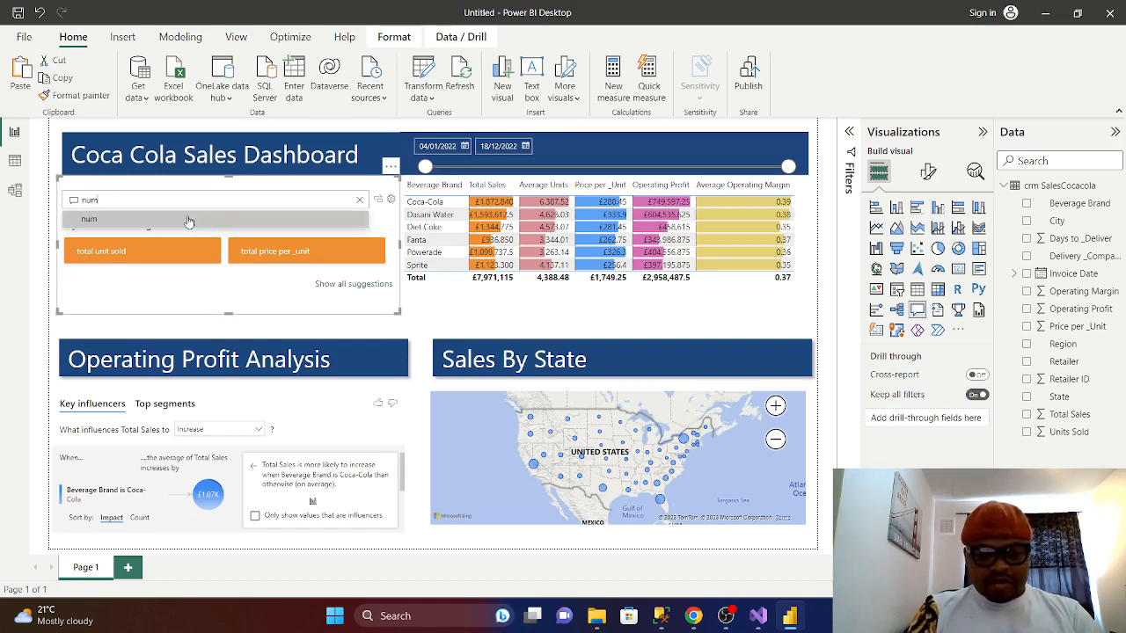
text(ber of)
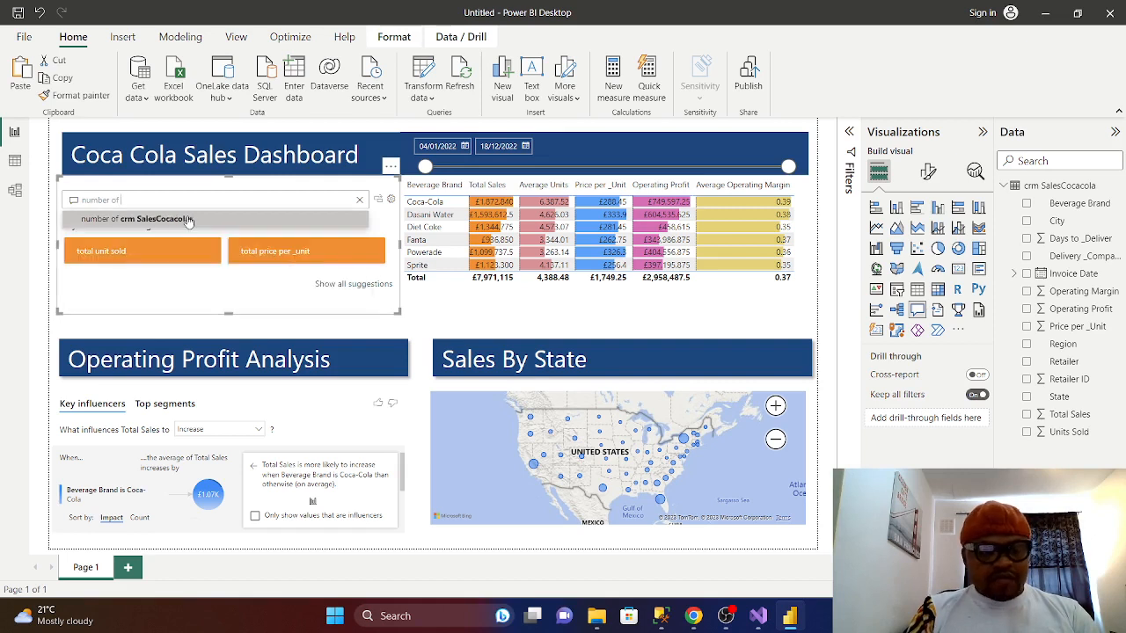
text( stt)
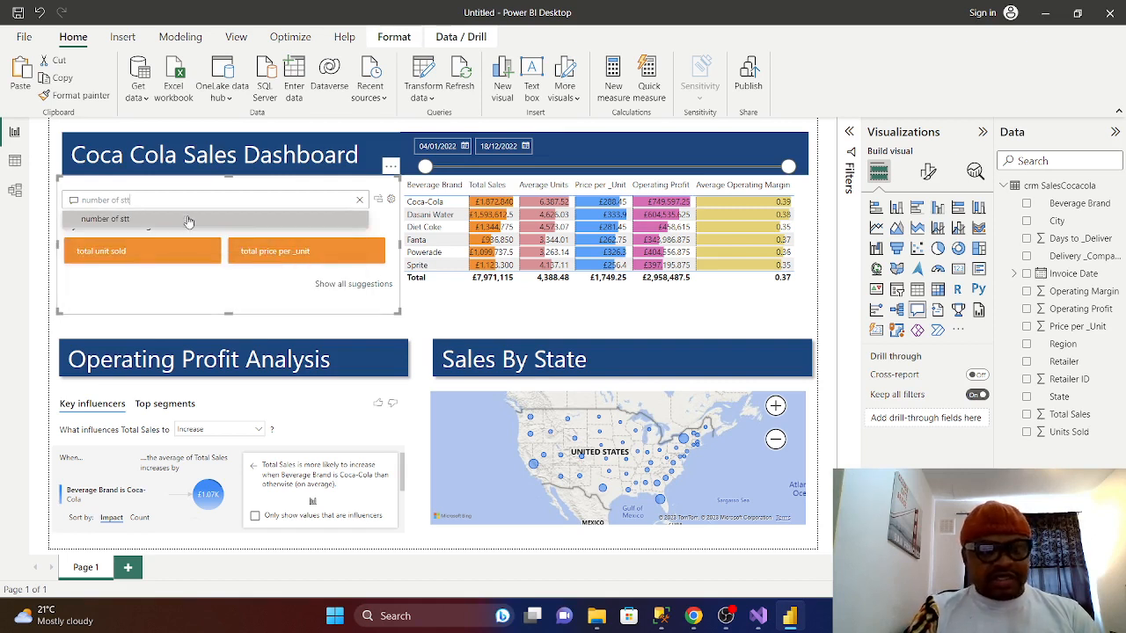
key(BackSpace)
text(ate)
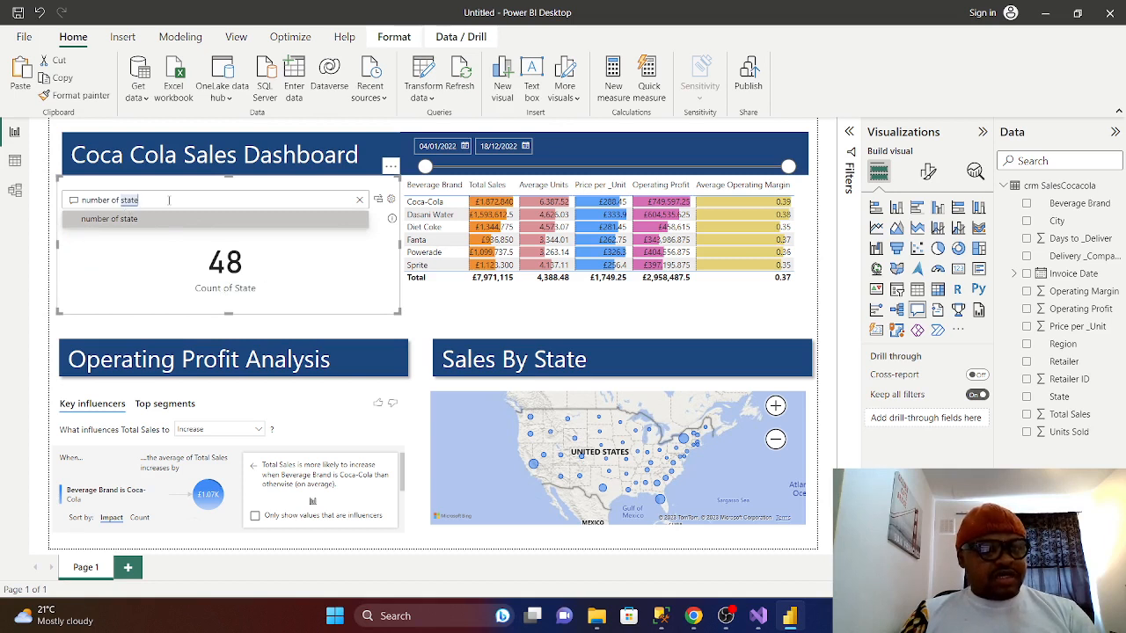
key(BackSpace)
key(BackSpace)
key(BackSpace)
key(BackSpace)
text(re)
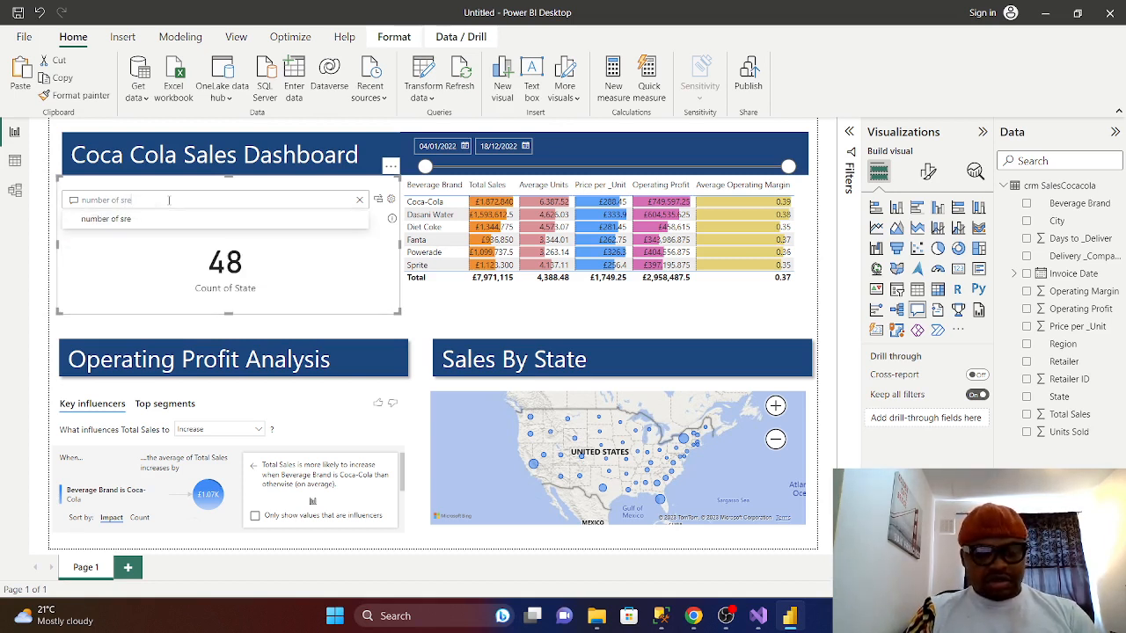
text(gion)
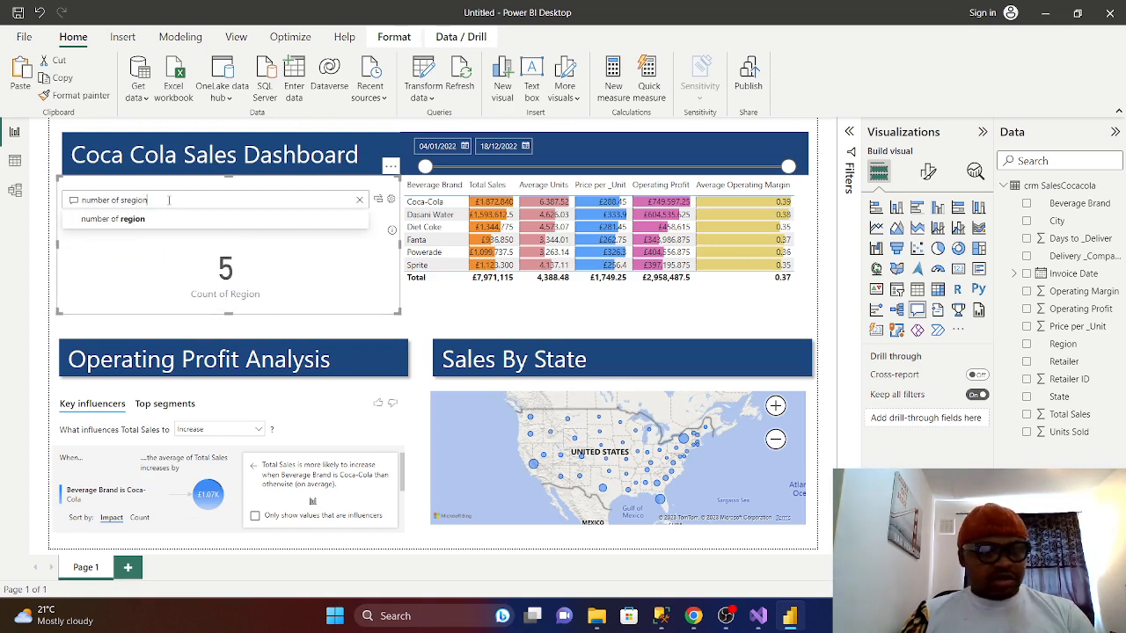
key(Down)
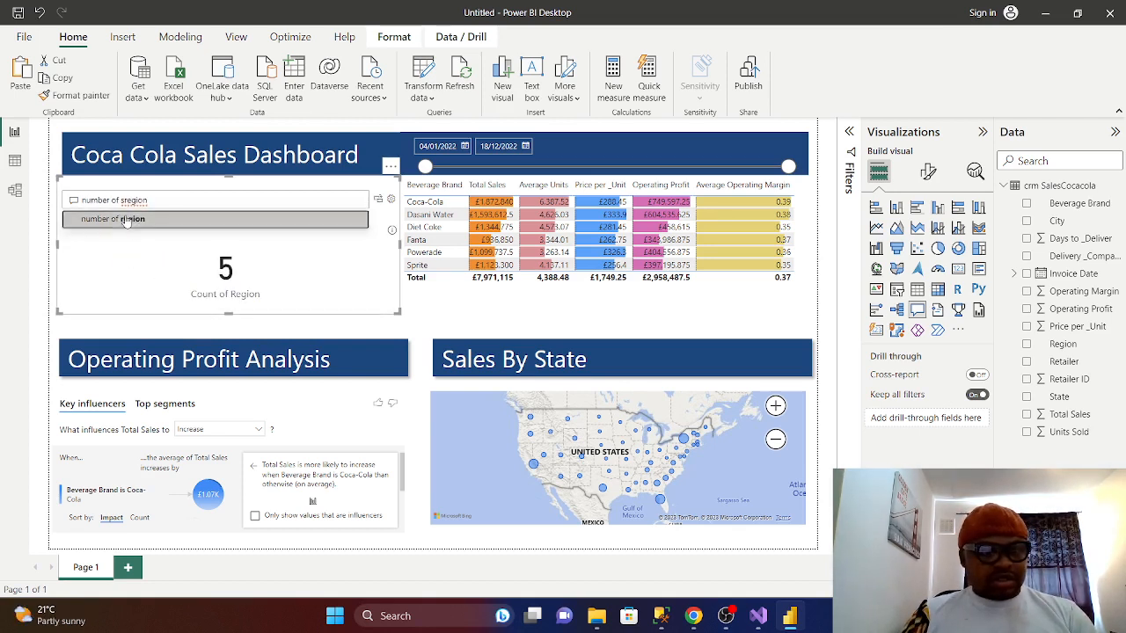
key(Return)
key(BackSpace)
key(BackSpace)
key(BackSpace)
key(BackSpace)
key(BackSpace)
key(BackSpace)
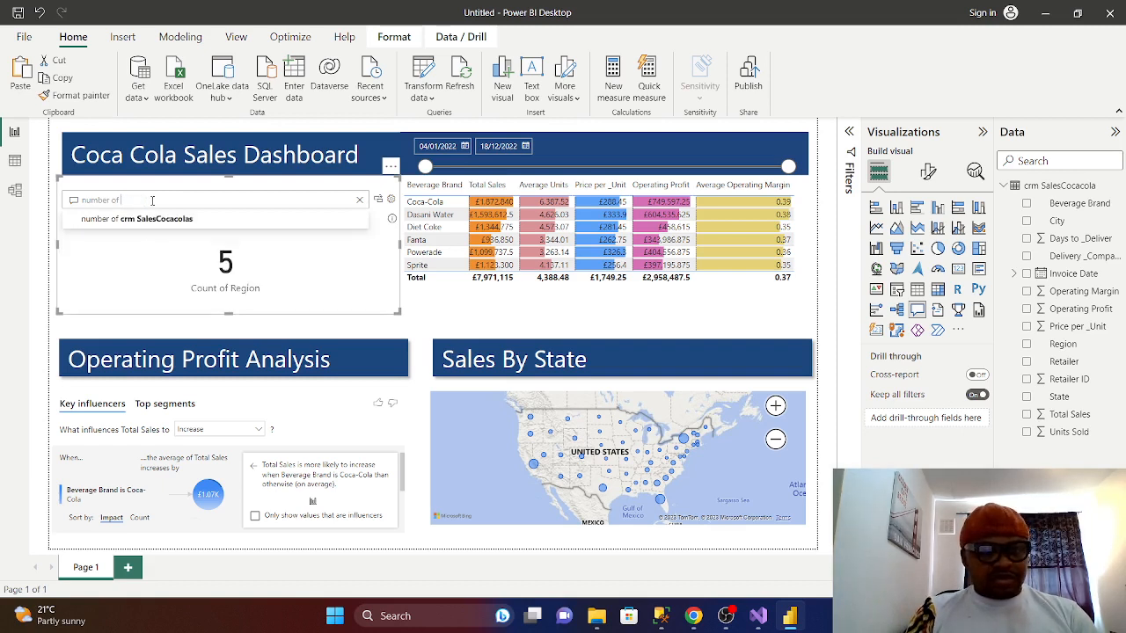
text(com)
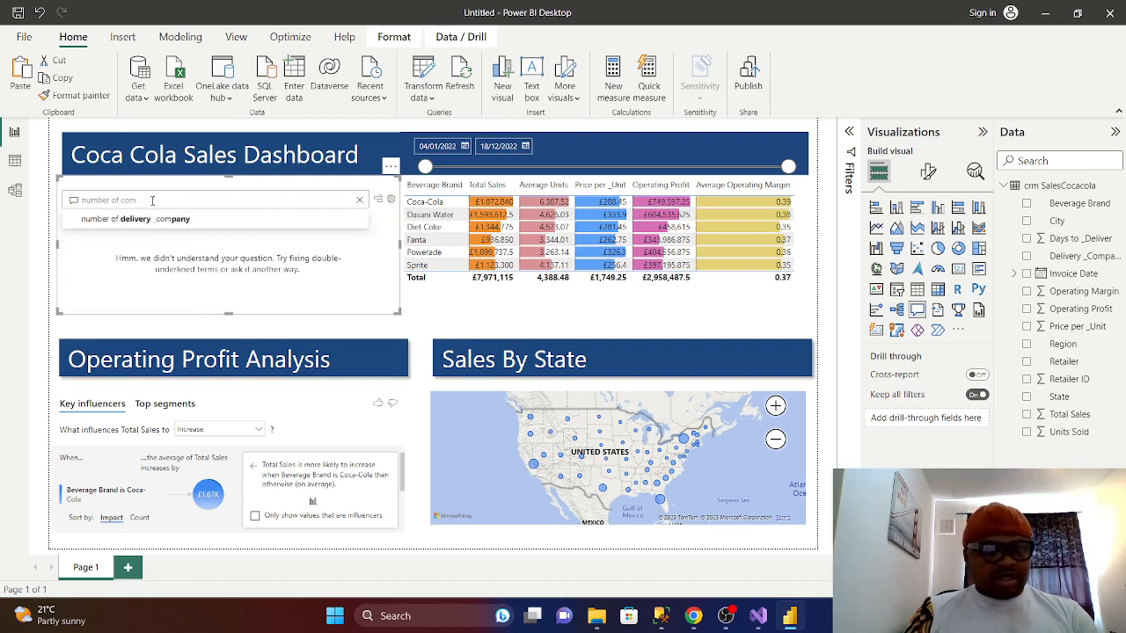
click(123, 222)
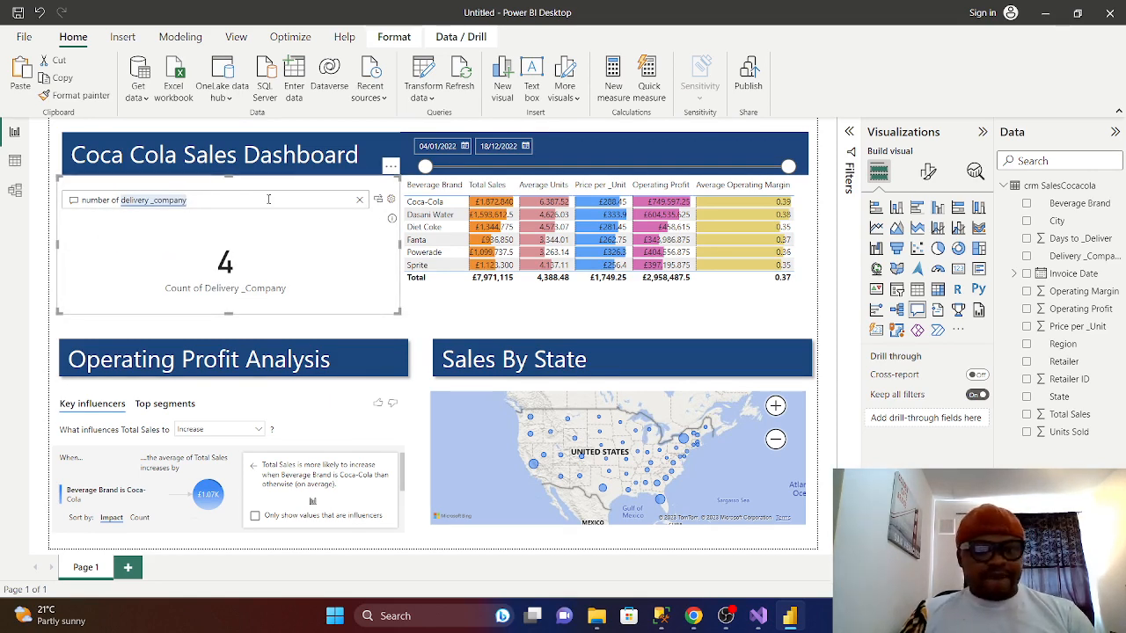
click(359, 199)
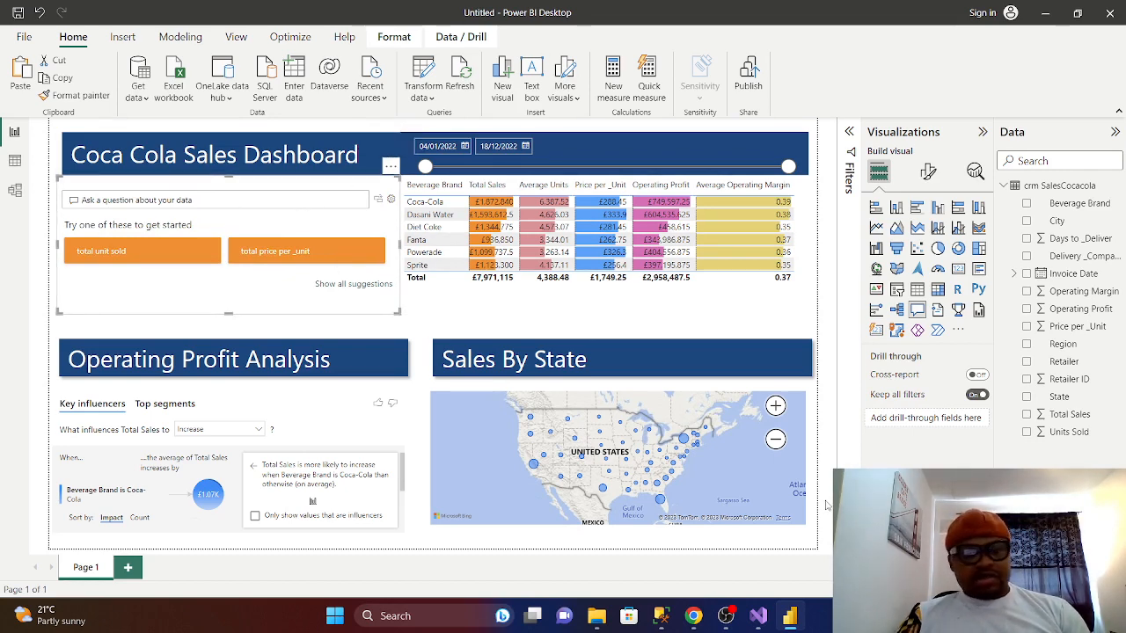
- Rename Page 1 to 'Sales Repo'
right_click(89, 572)
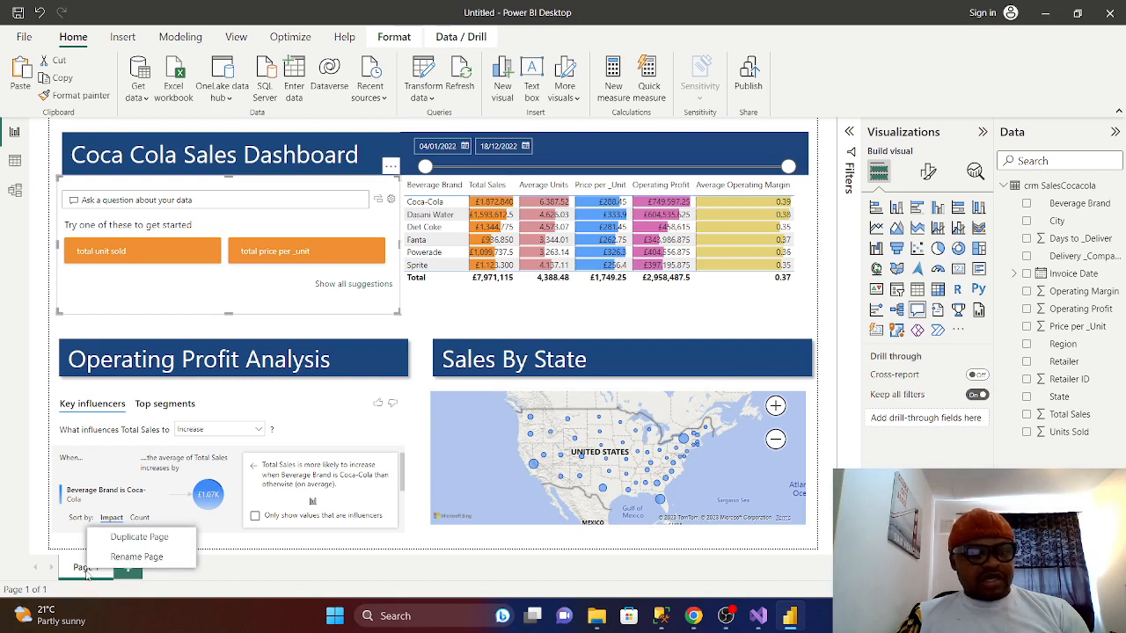
click(129, 558)
key(BackSpace)
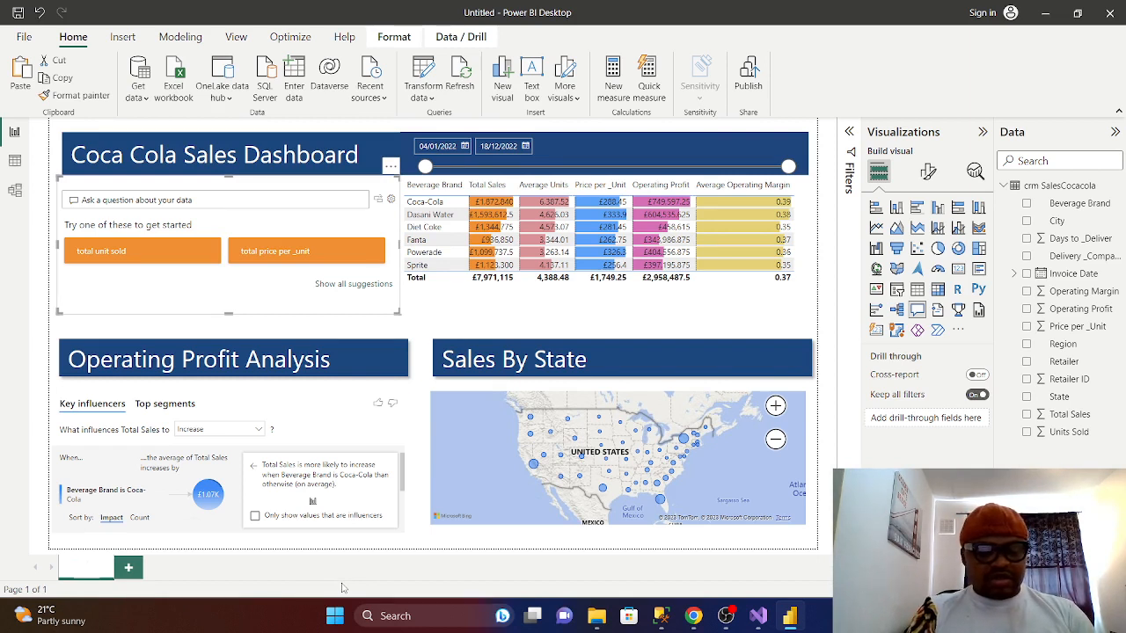
text(Sa)
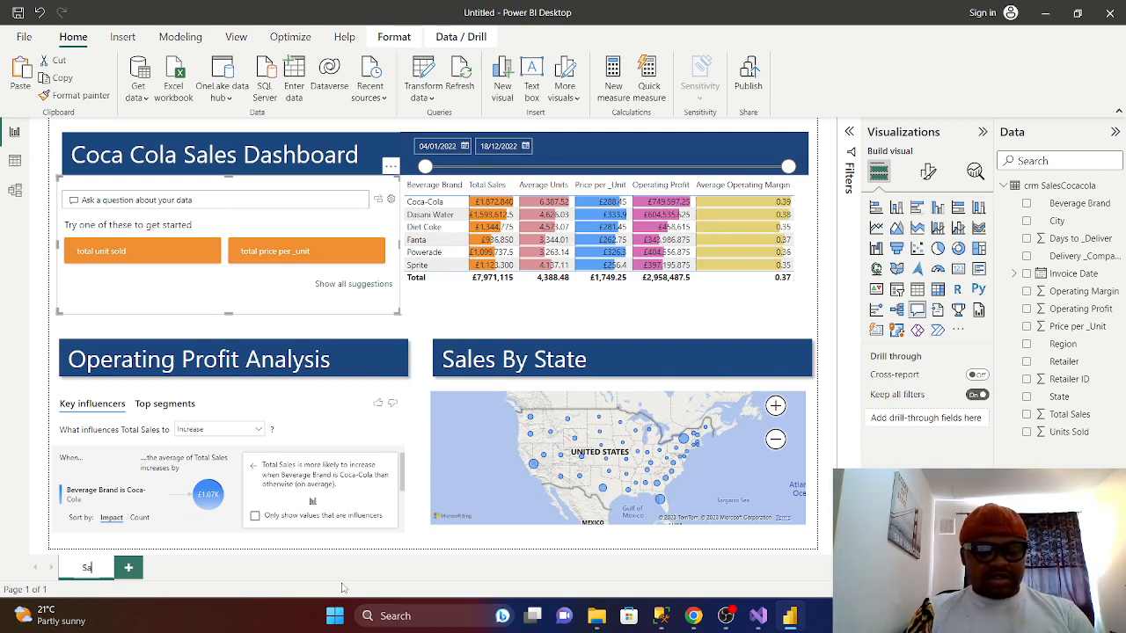
text(les Repo)
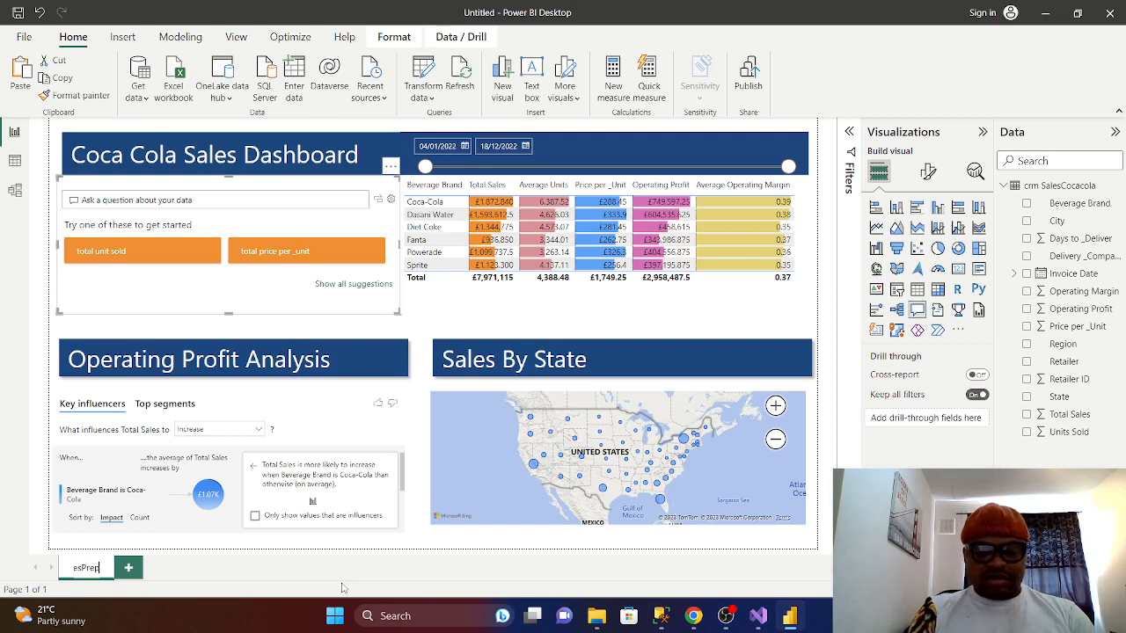
click(233, 550)
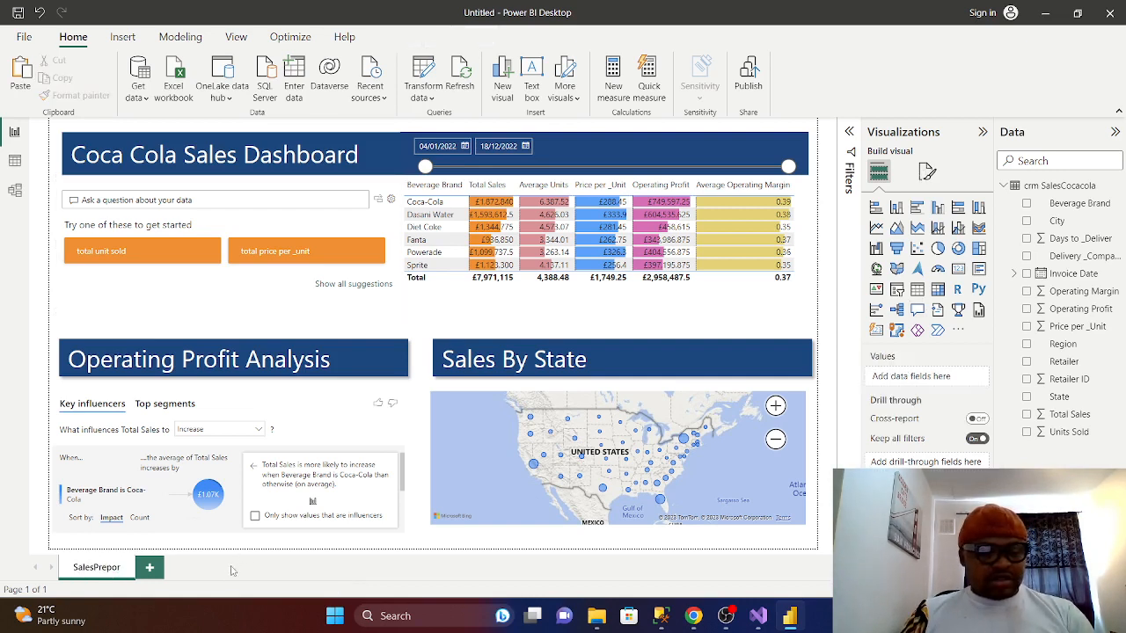
- Correct the misspelled page name to 'SalesReport'
double_click(117, 570)
click(120, 571)
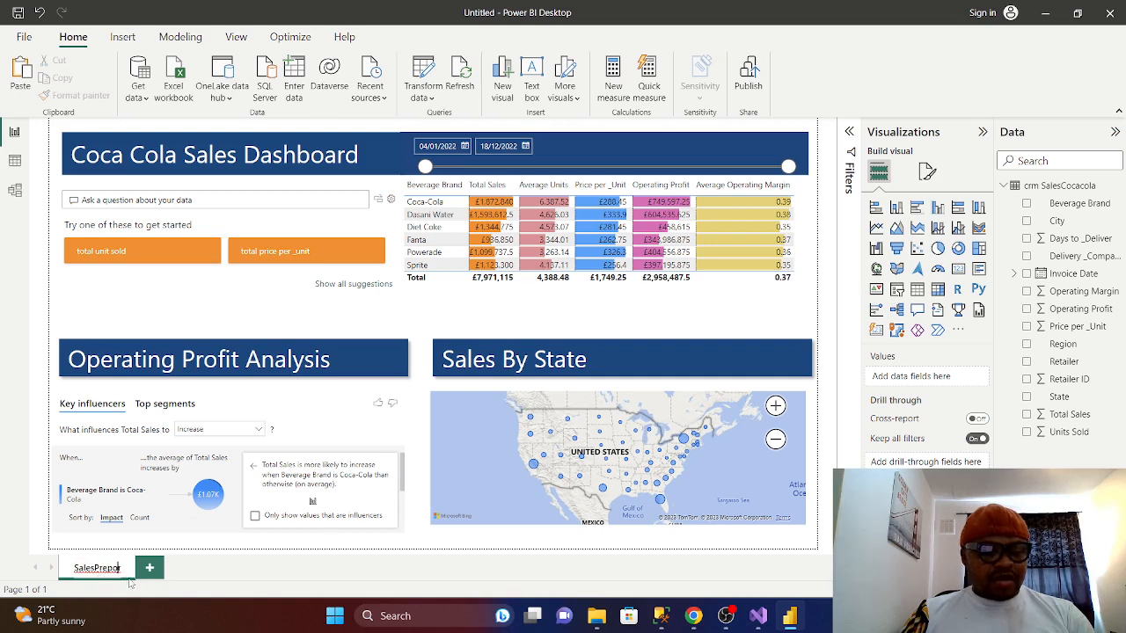
click(128, 577)
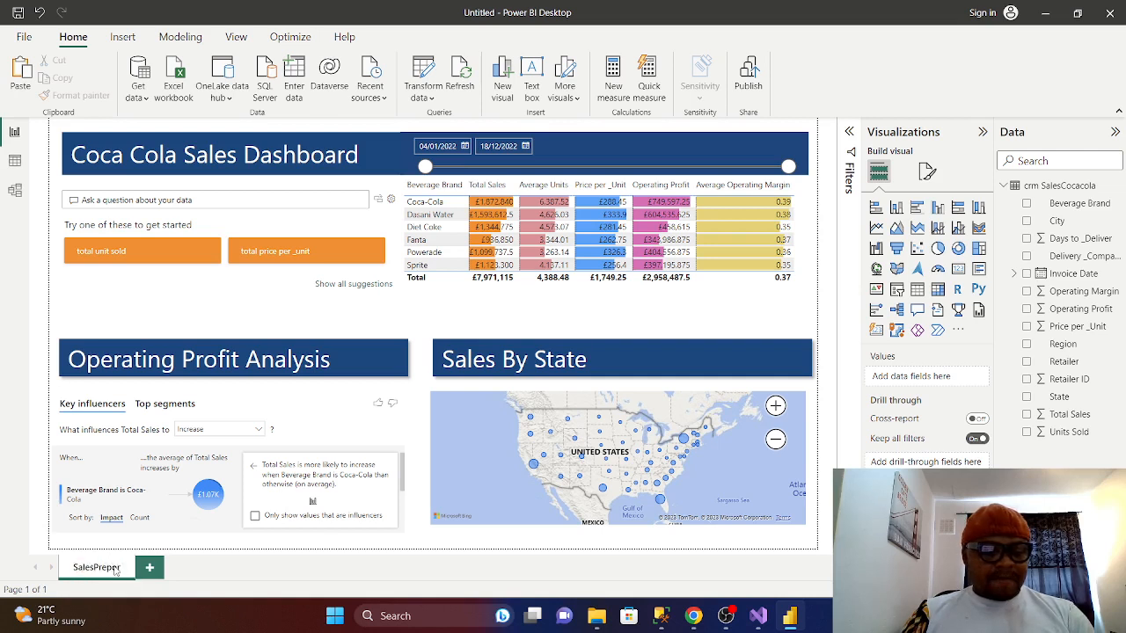
double_click(115, 570)
click(117, 569)
key(BackSpace)
key(BackSpace)
key(BackSpace)
key(BackSpace)
key(BackSpace)
key(BackSpace)
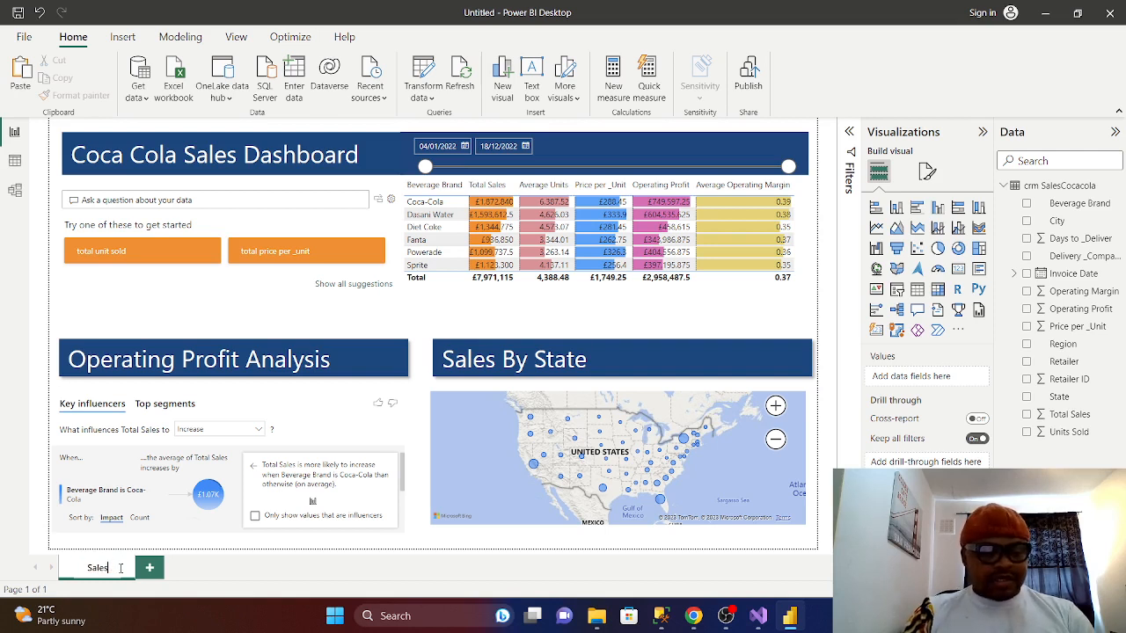
text(Report)
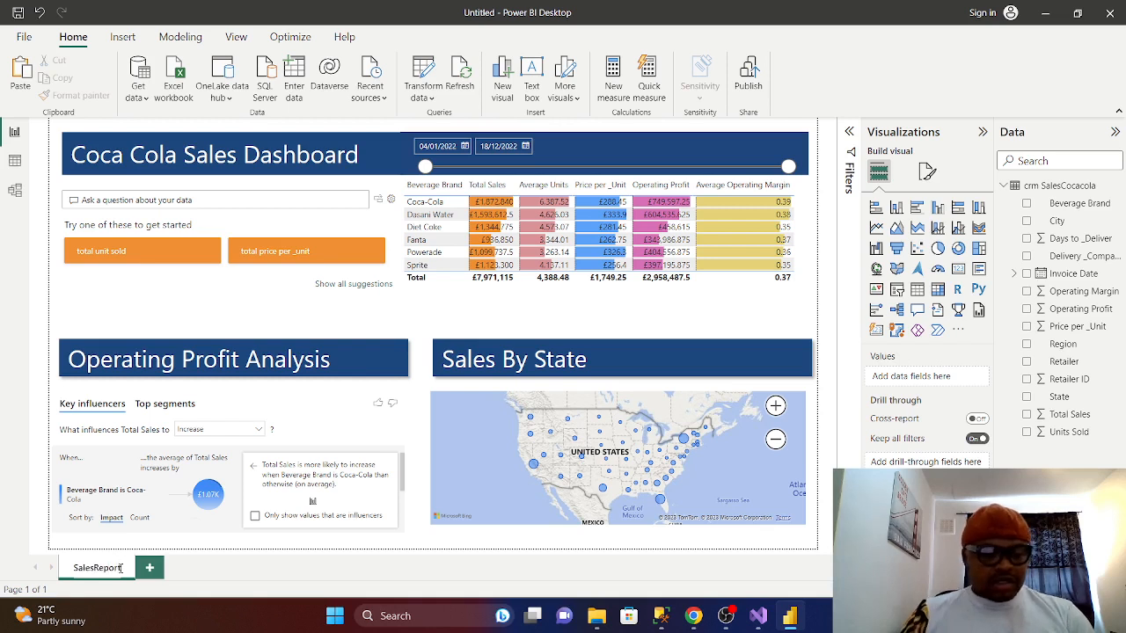
key(Return)
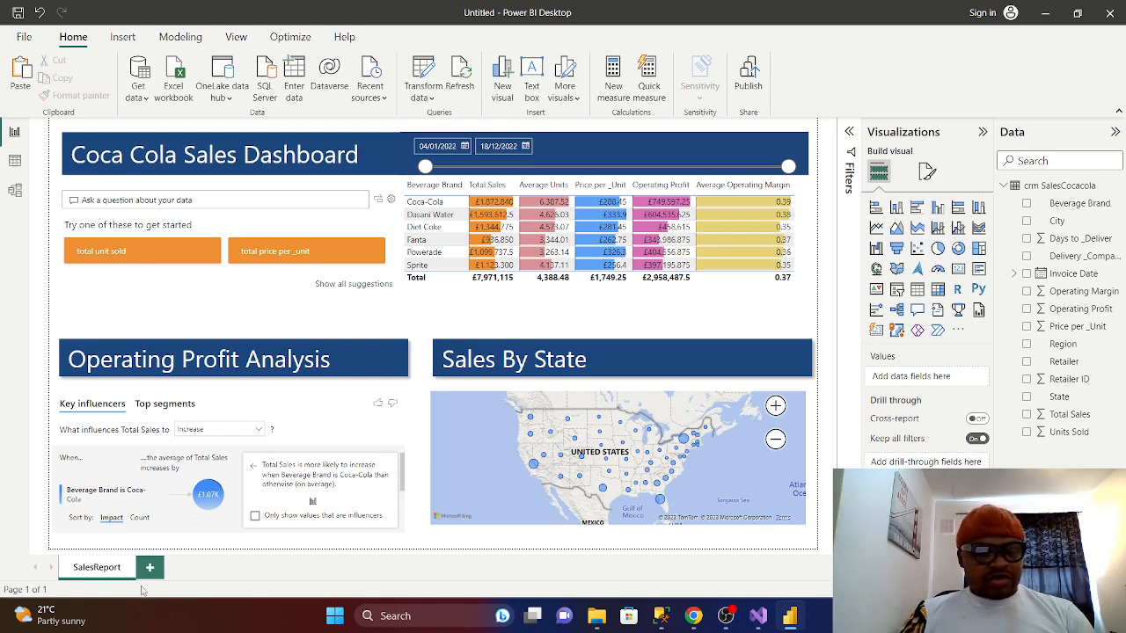
- Duplicate the SalesReport page and append '_Dev' to the copy's name
right_click(115, 577)
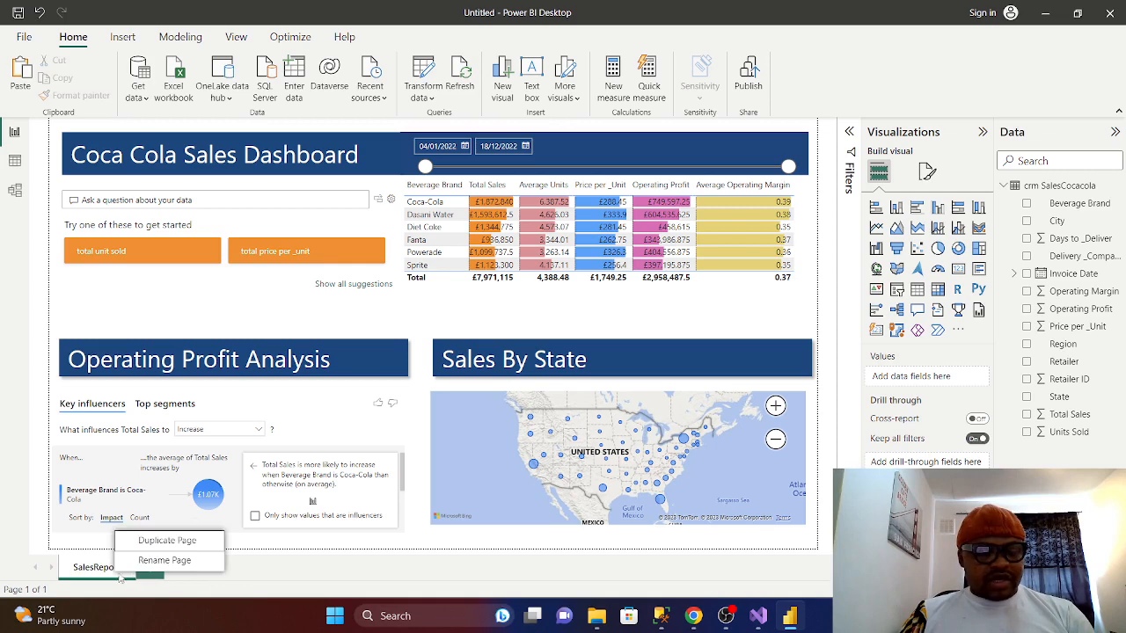
click(167, 541)
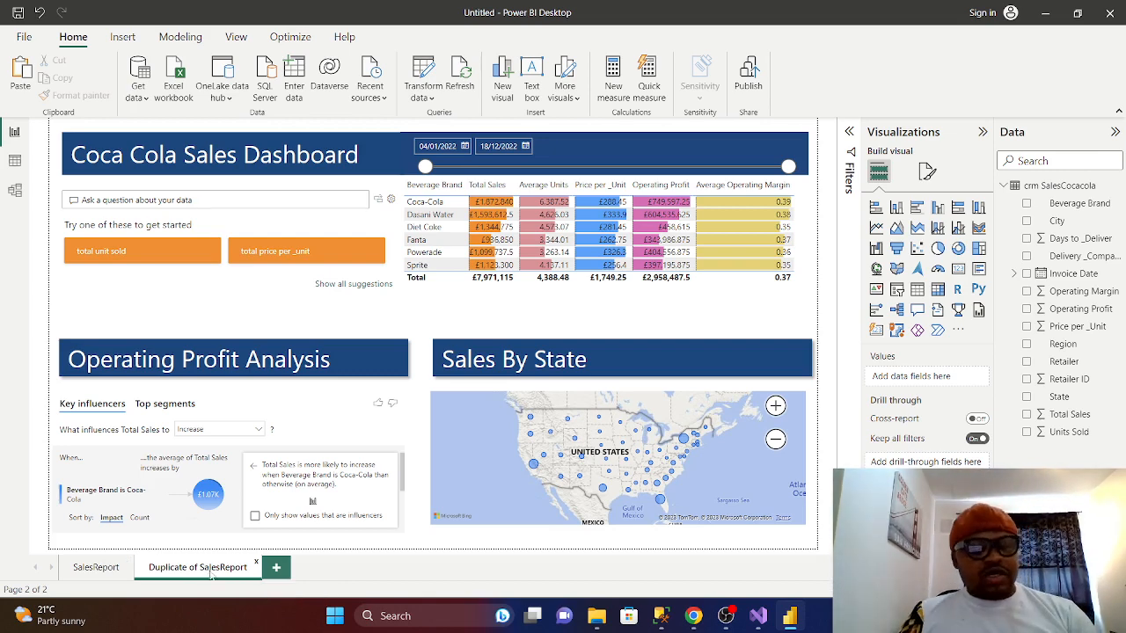
right_click(211, 576)
click(247, 512)
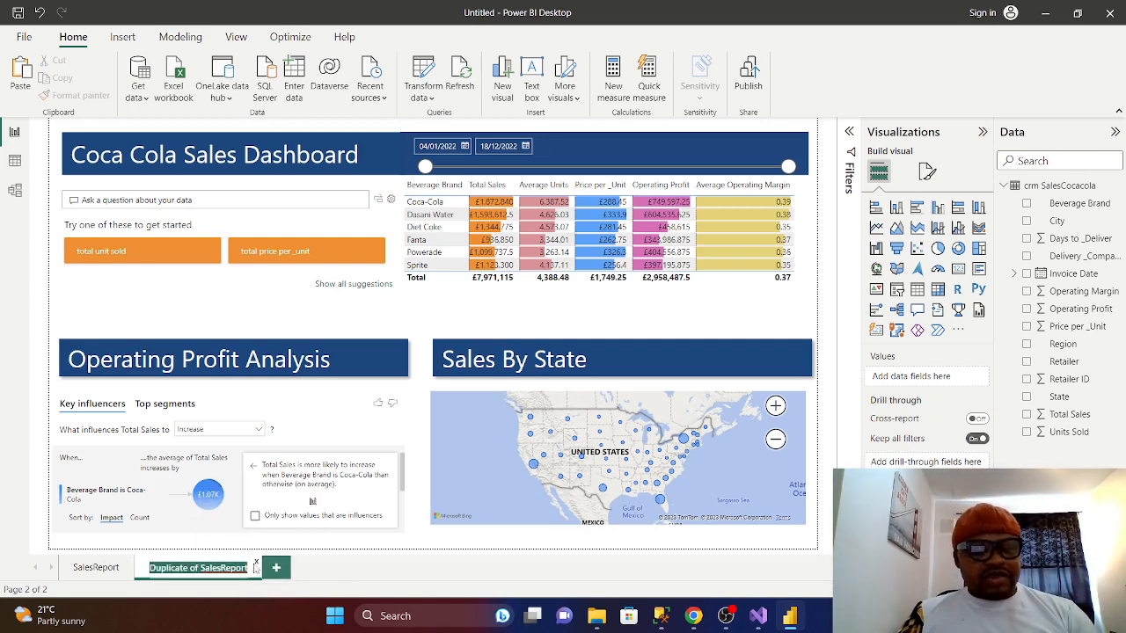
click(249, 568)
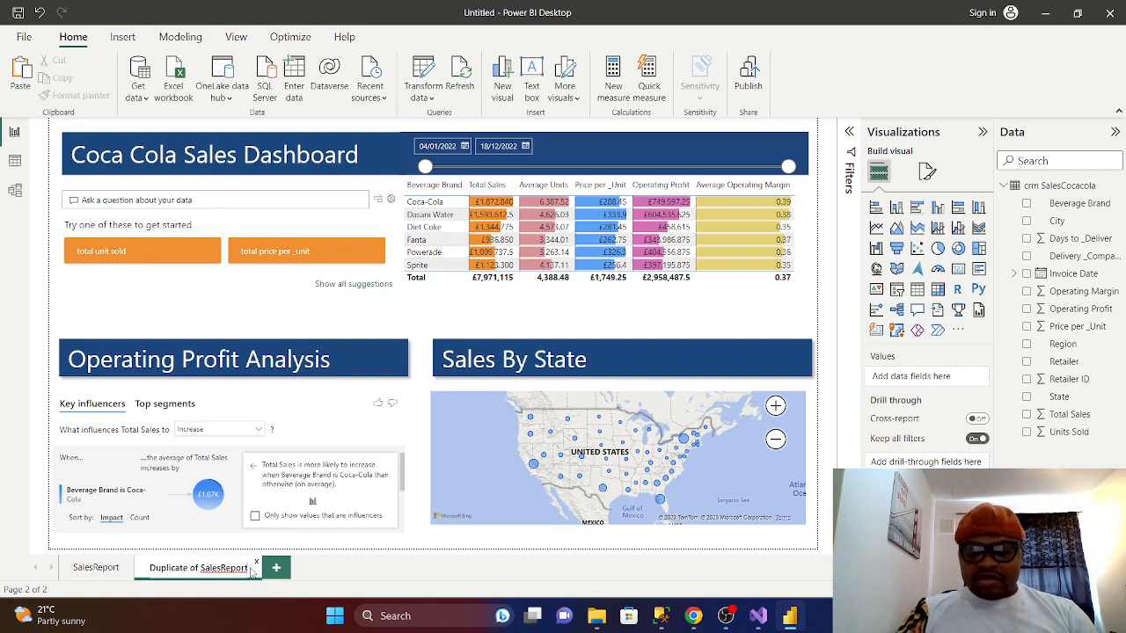
text(_Dev)
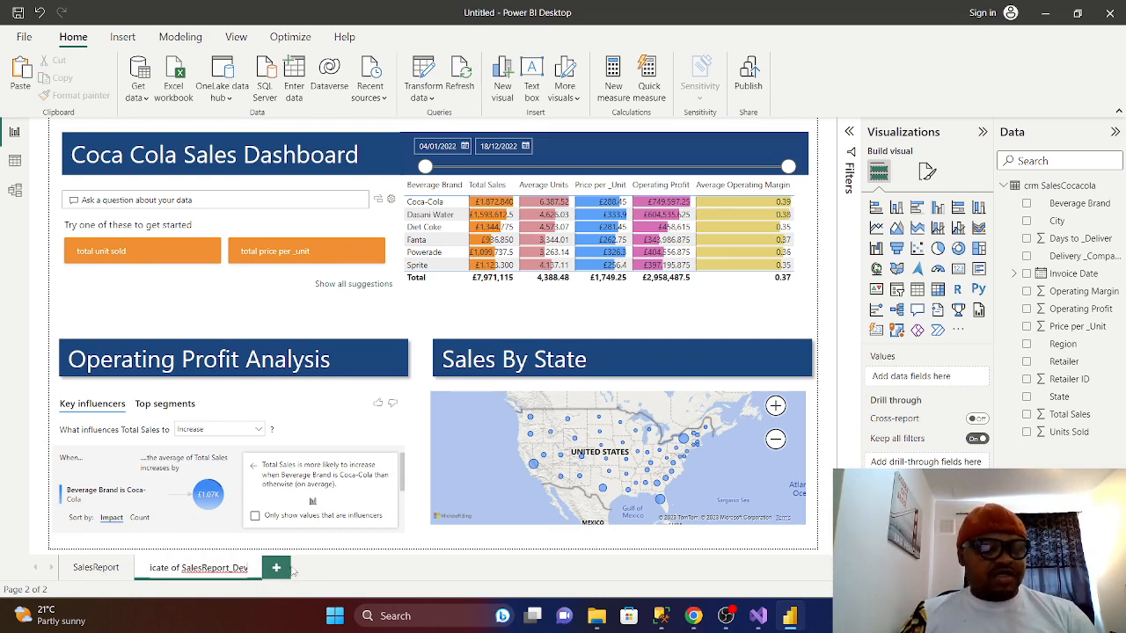
right_click(221, 574)
click(384, 568)
- Delete the Duplicate of SalesReport_Dev page and confirm the deletion
right_click(224, 569)
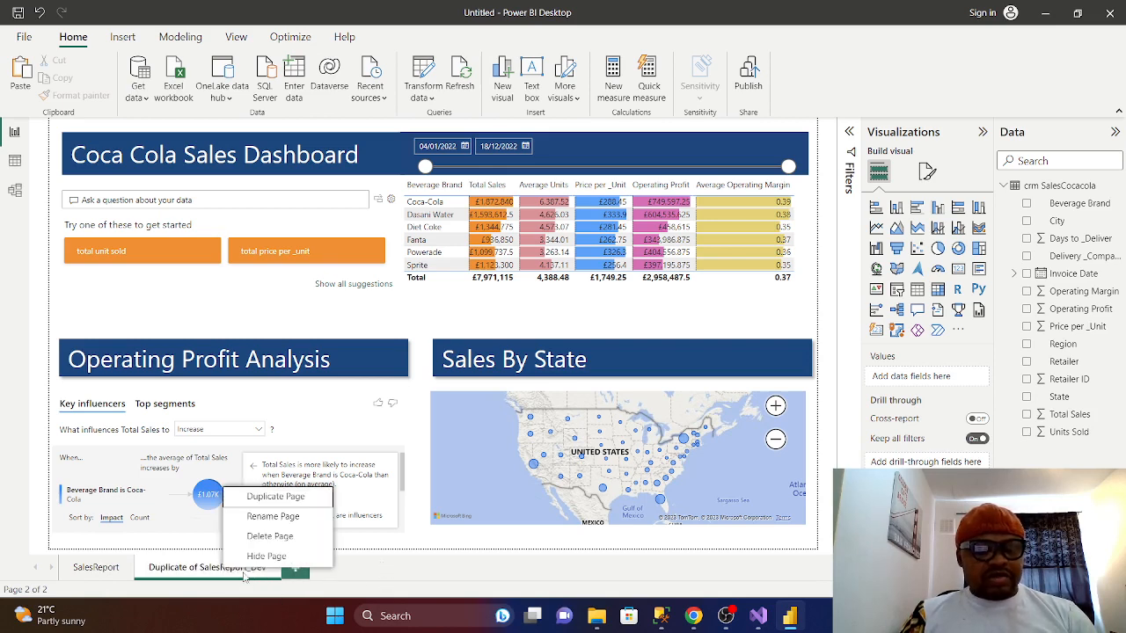
click(266, 545)
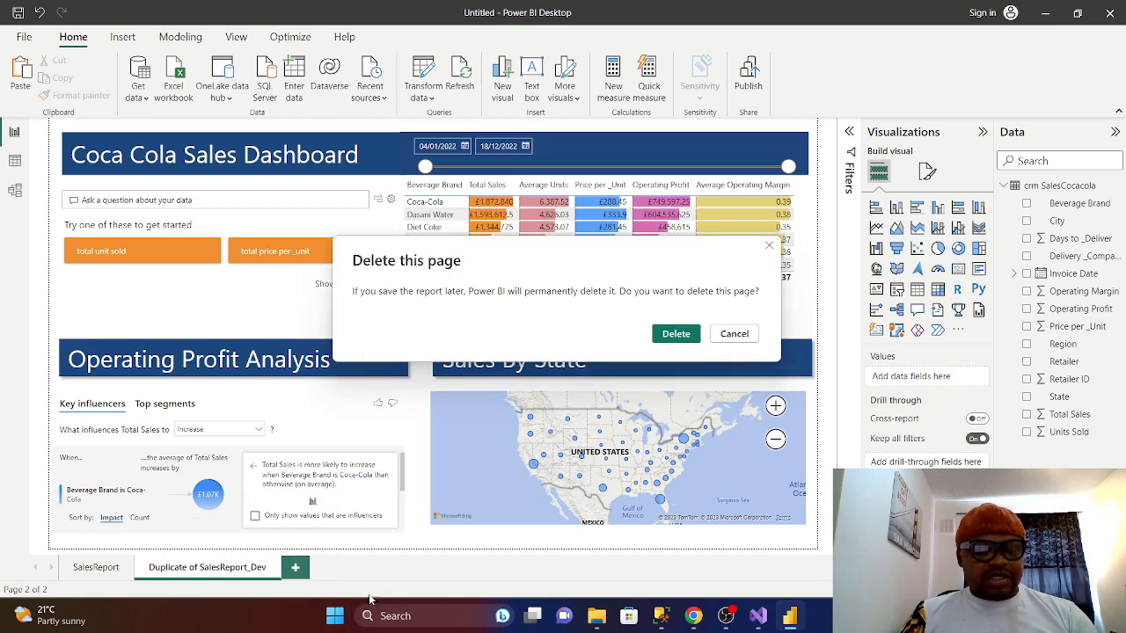
click(676, 334)
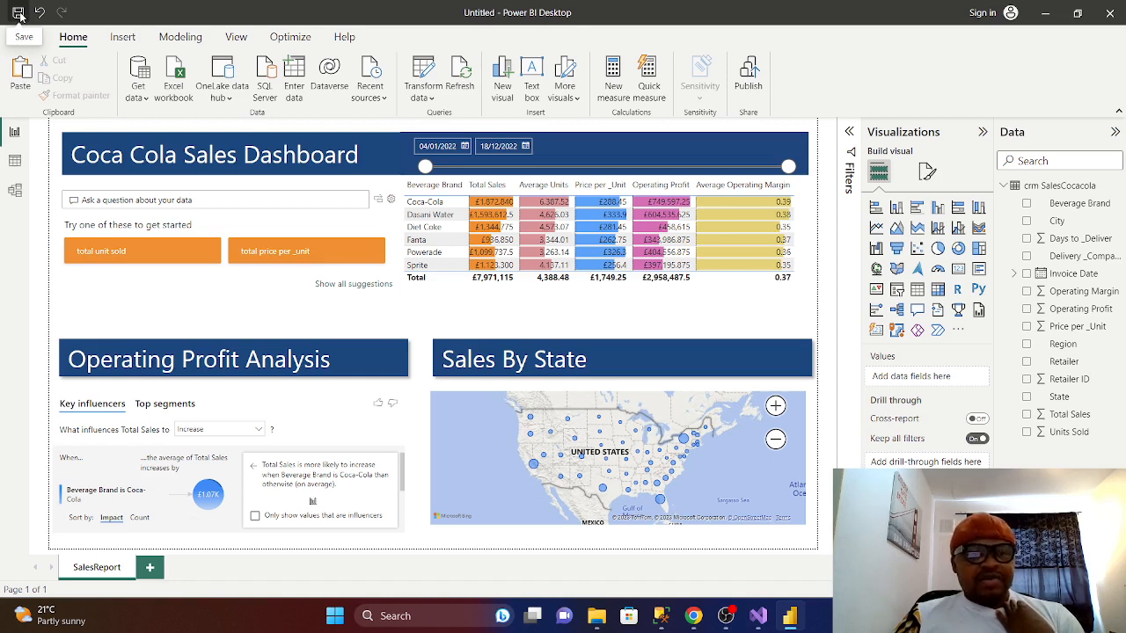
click(662, 618)
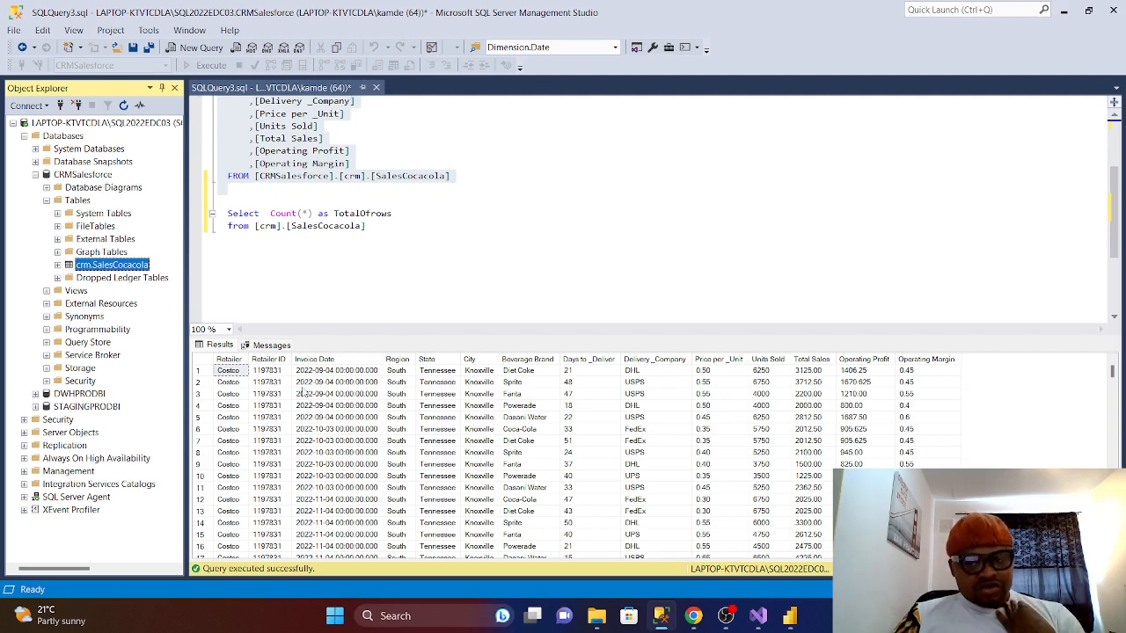
click(1063, 10)
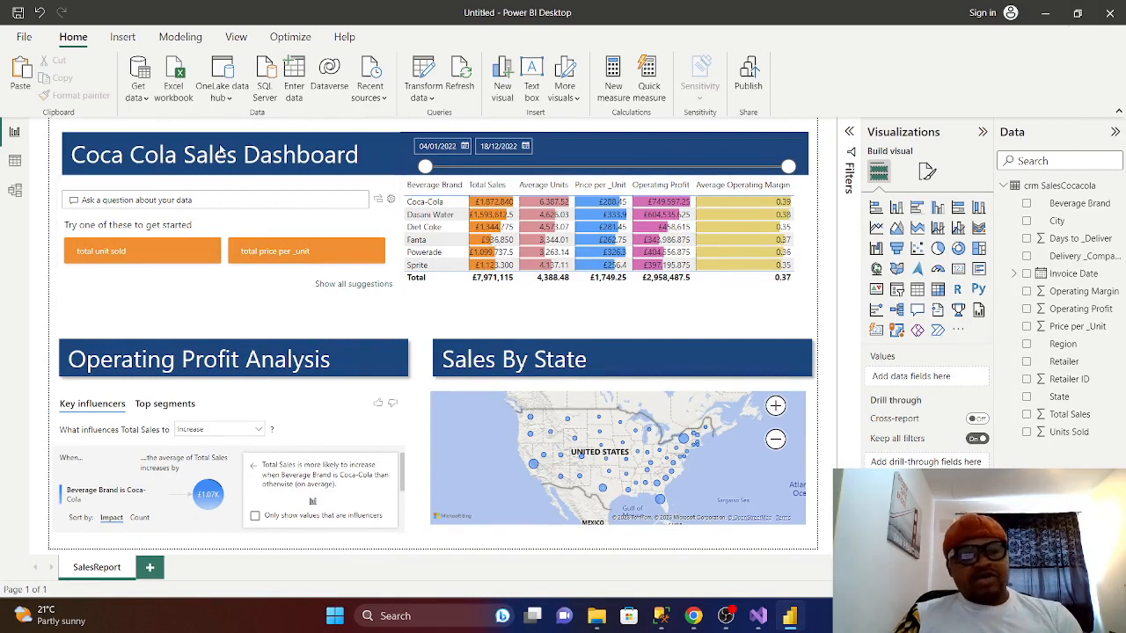
- Refresh all report visuals with the latest SalesCocacola data
click(465, 83)
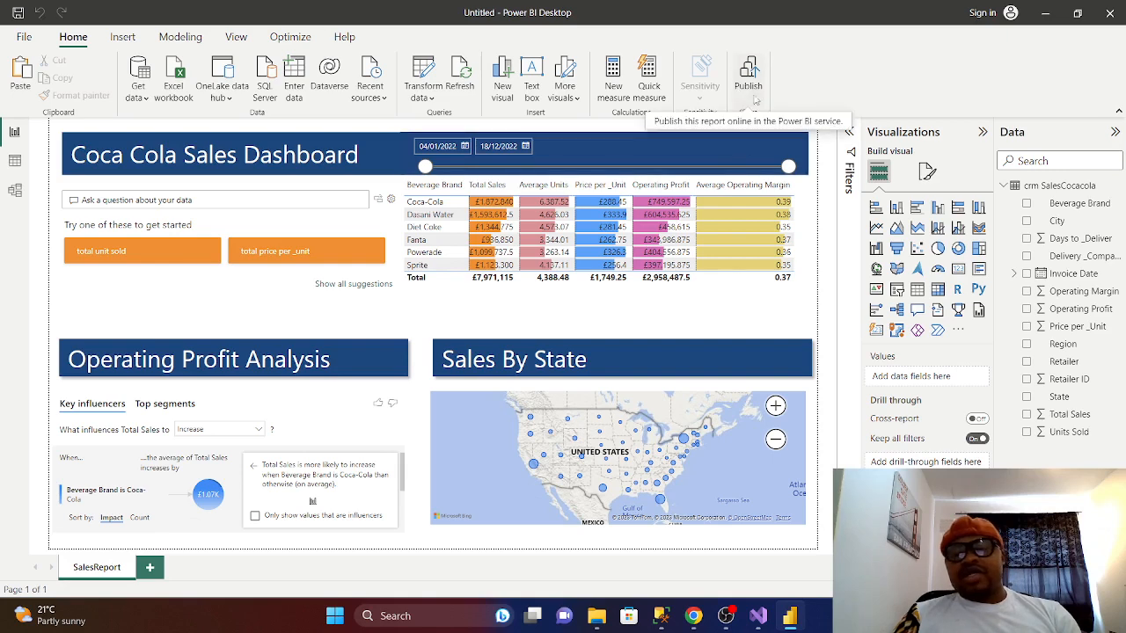
- Start publishing and save the report as 'SalesRaoulPowerBI' in the RapportBI folder
click(752, 93)
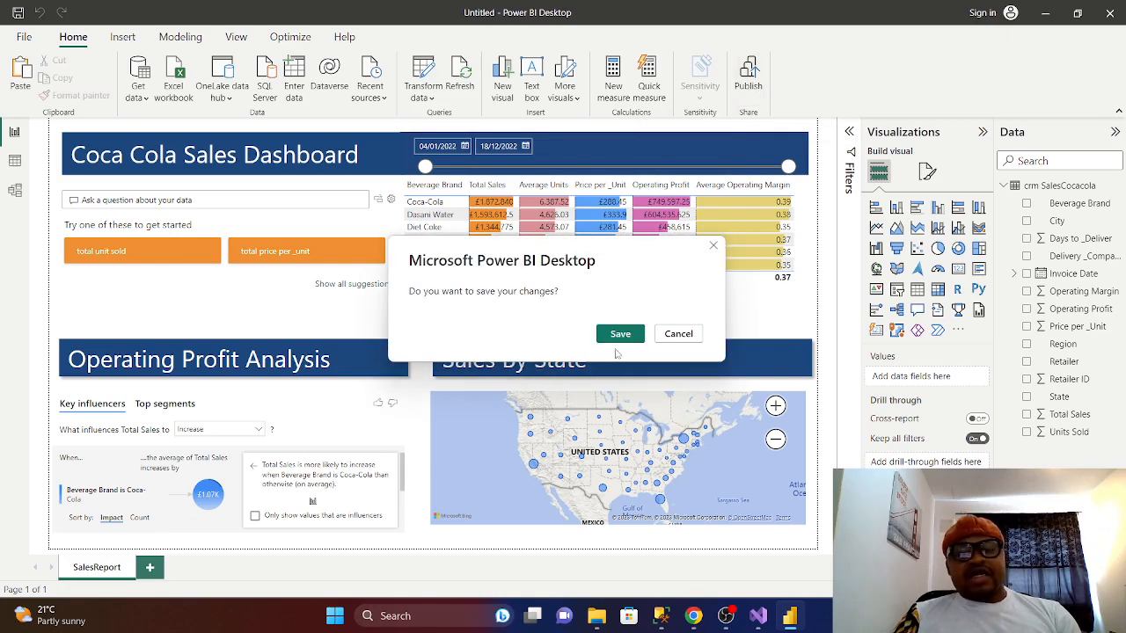
click(620, 334)
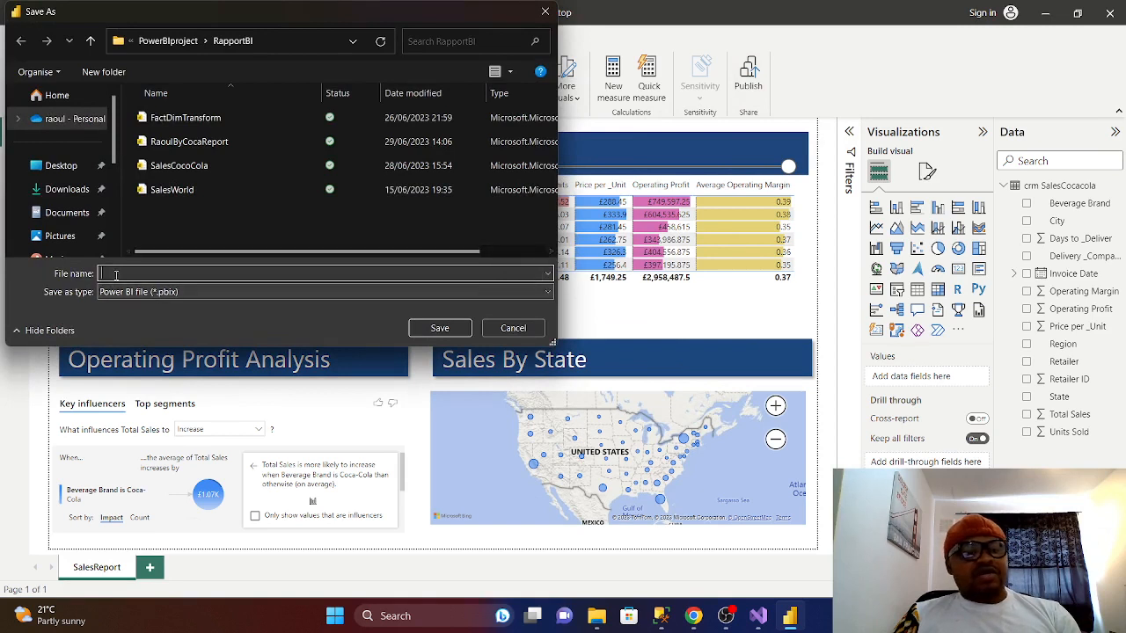
text(Sale)
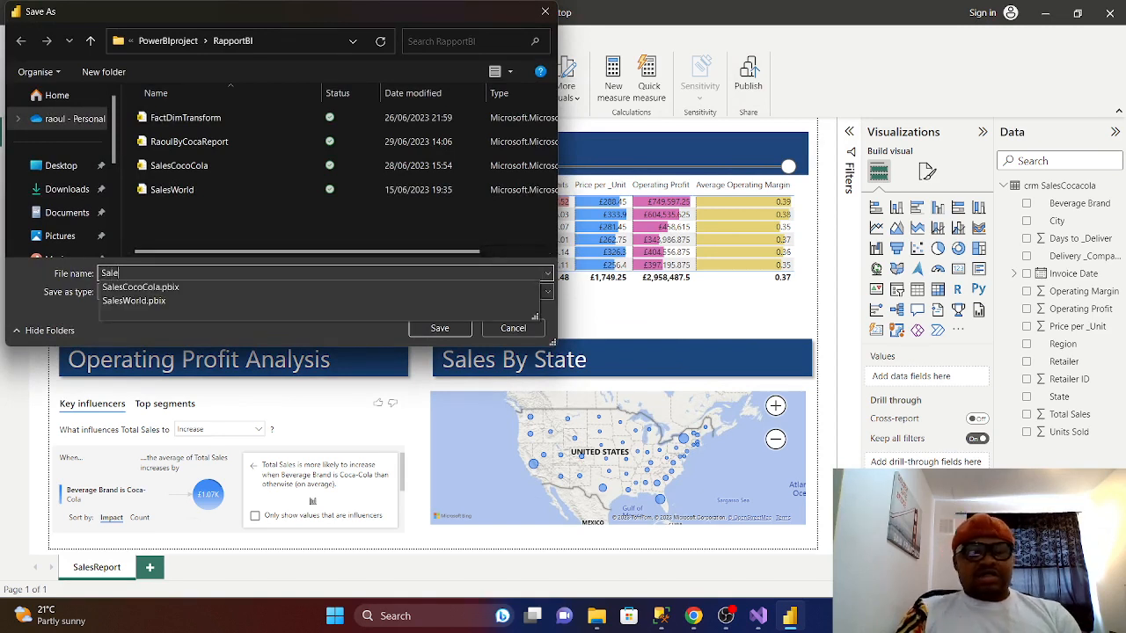
text(sRaoul)
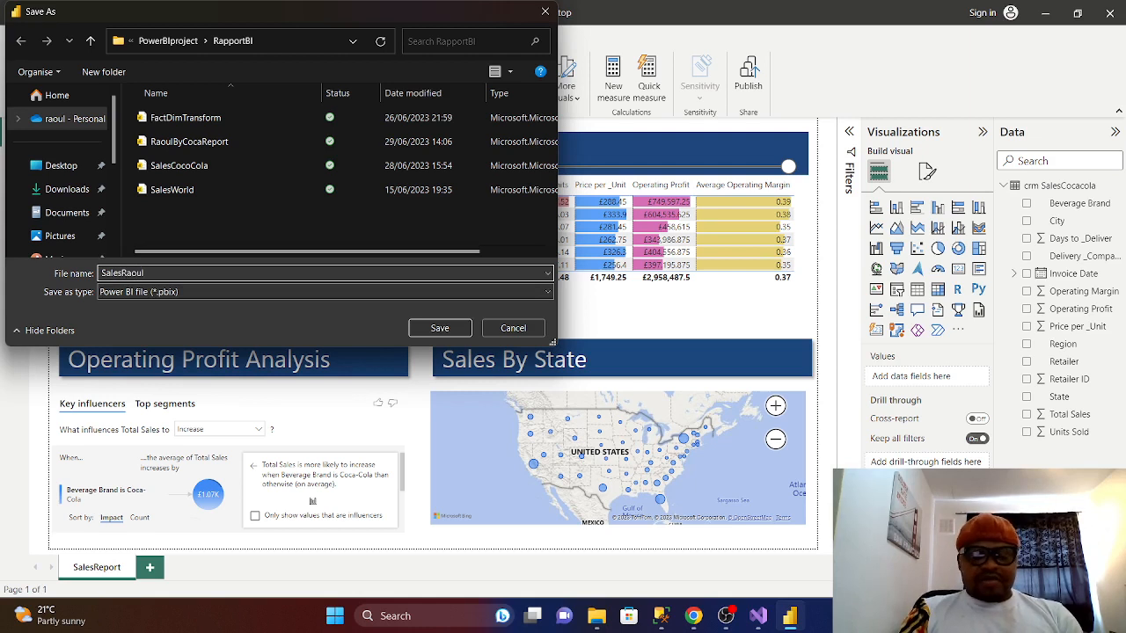
text(Powe)
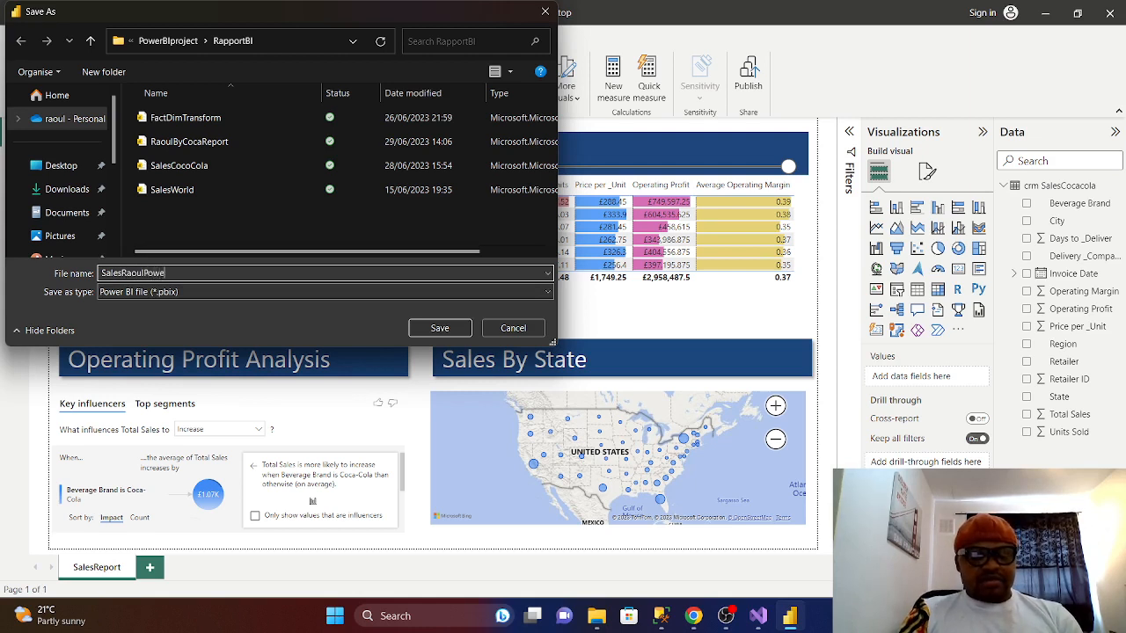
text(rBI)
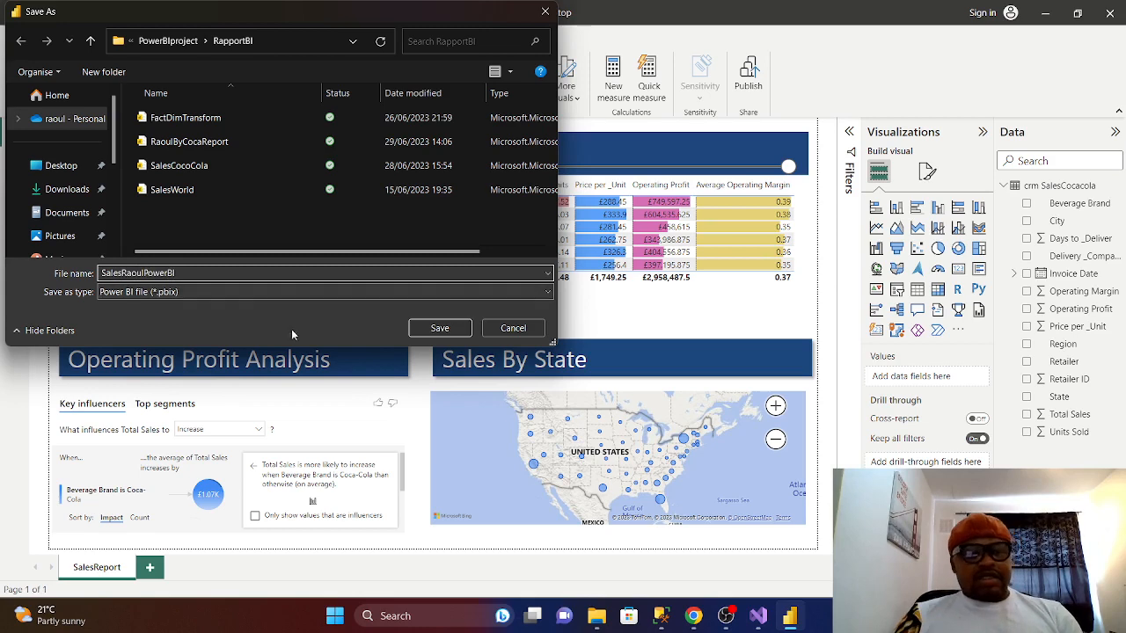
click(440, 327)
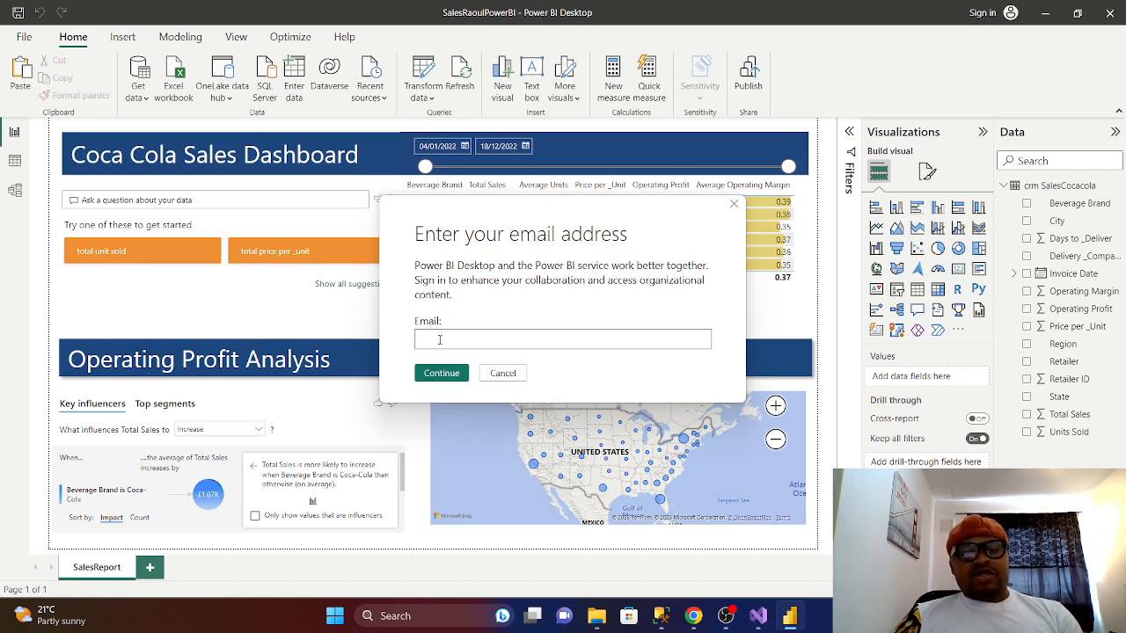
- Correct the email address and sign in with the listed Microsoft account, which fails
key(BackSpace)
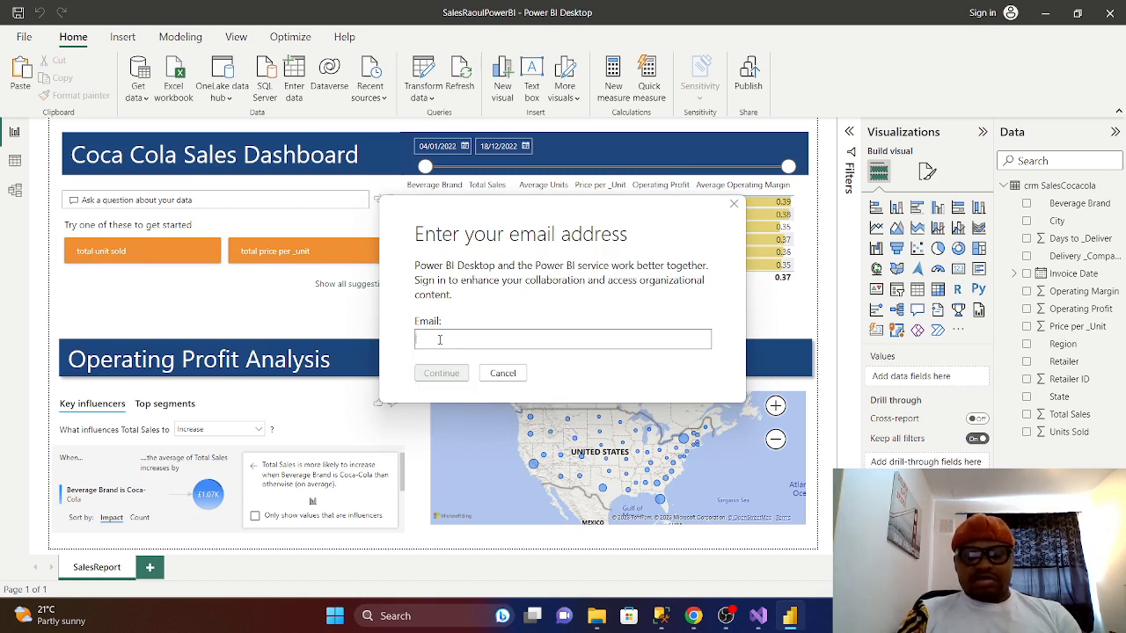
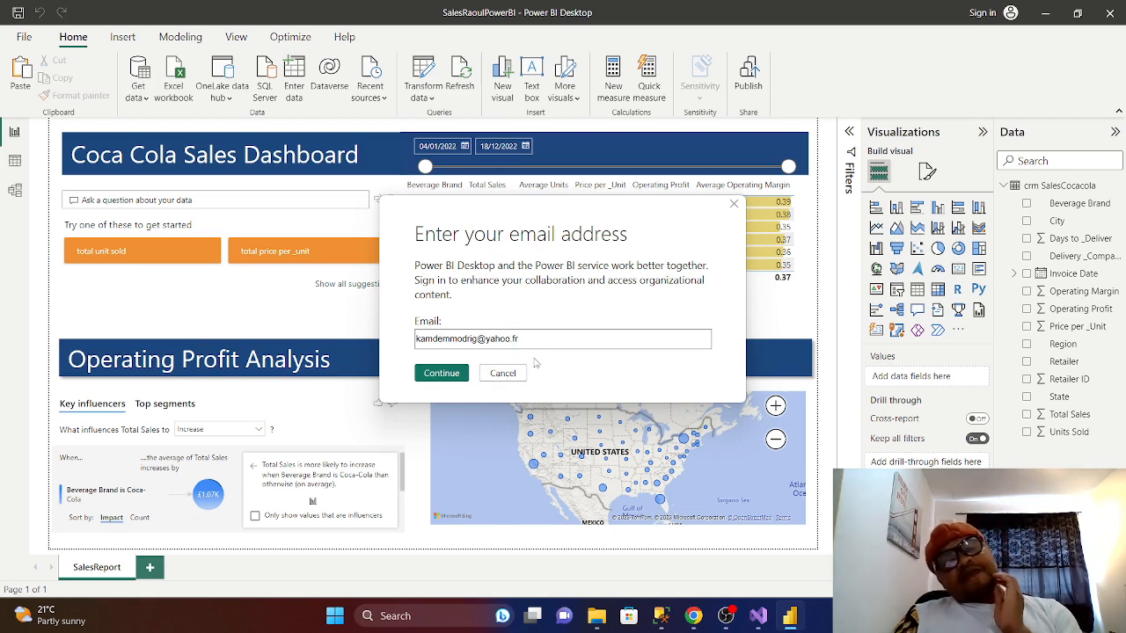
click(442, 375)
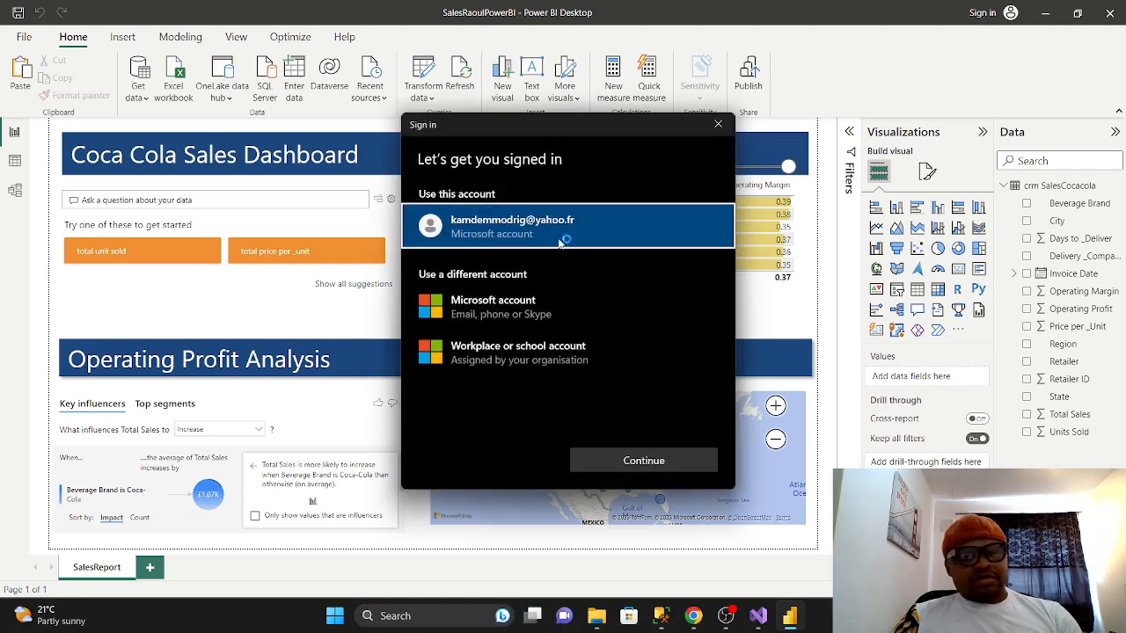
click(621, 458)
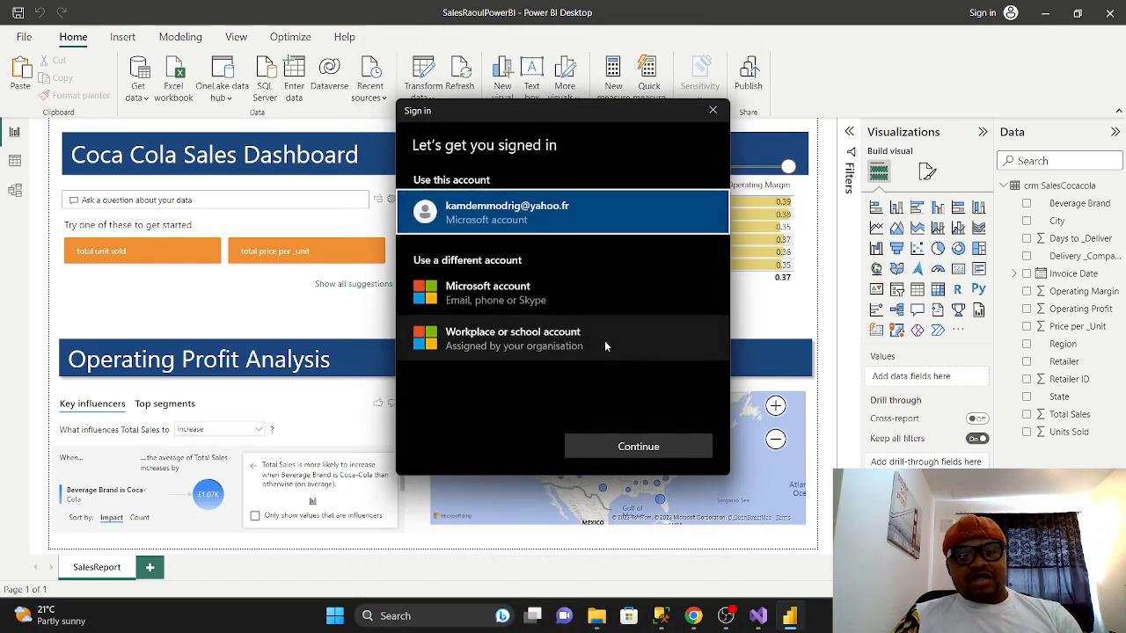
click(657, 449)
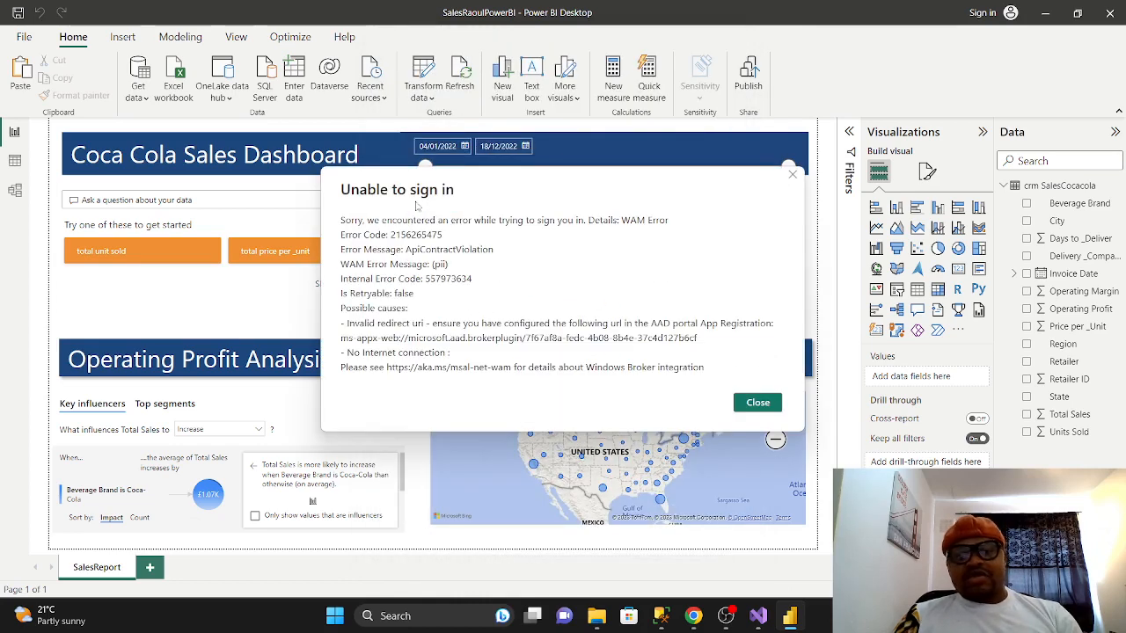
- Close the 'Unable to sign in' error dialog to return to the dashboard
click(793, 173)
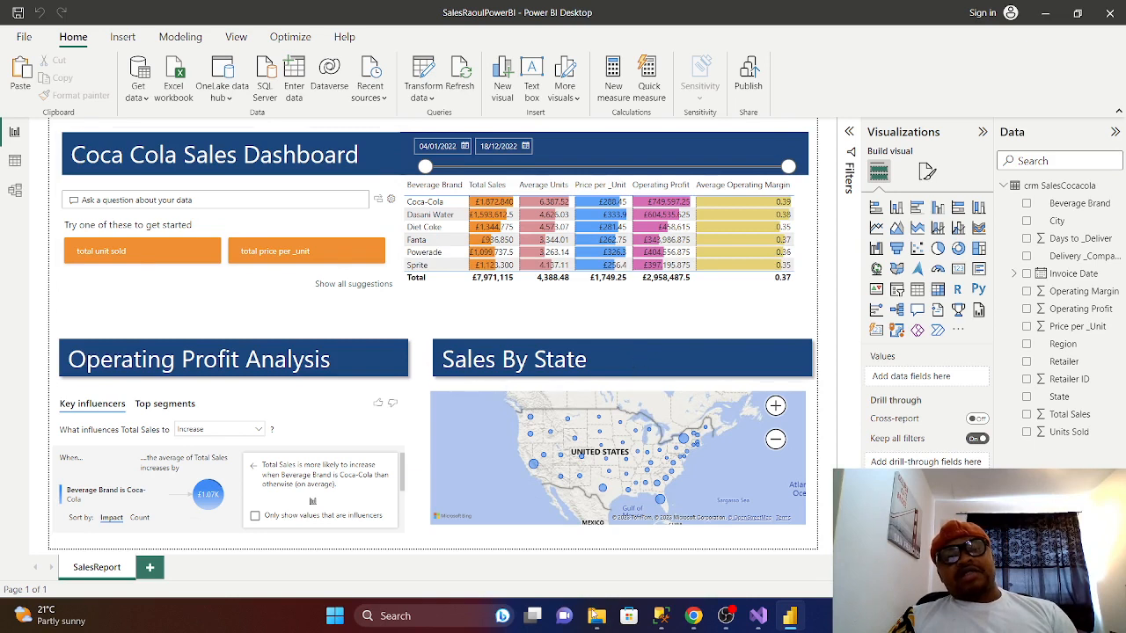
mouse_move(597, 616)
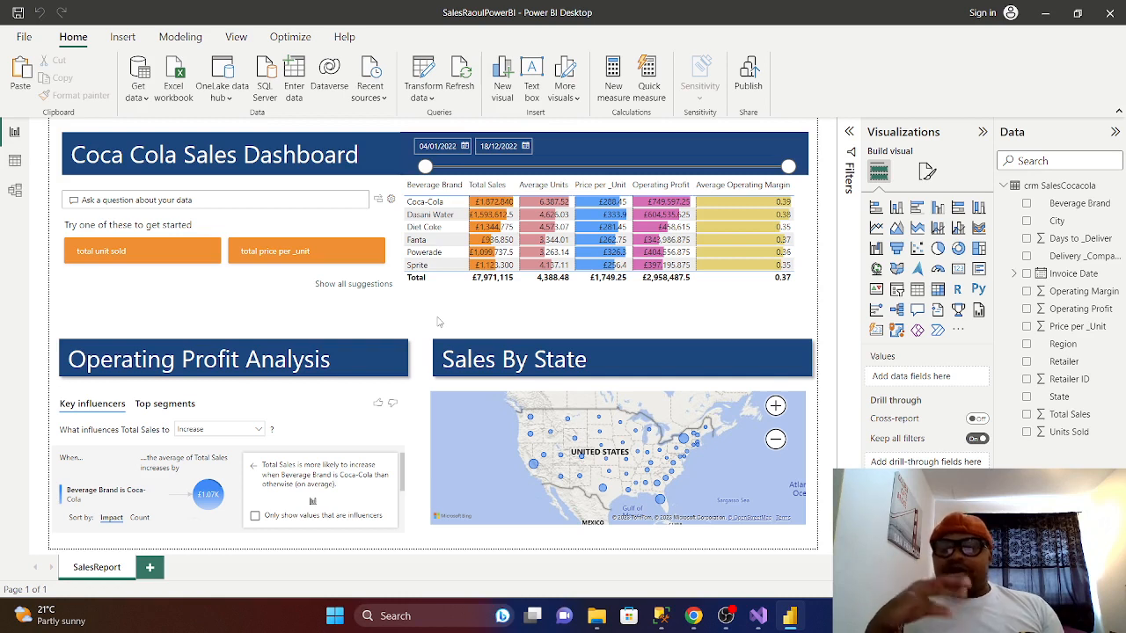
- Collapse the Visualizations and Data panes, then open the crm SalesCocacola query in Power Query Editor
click(985, 137)
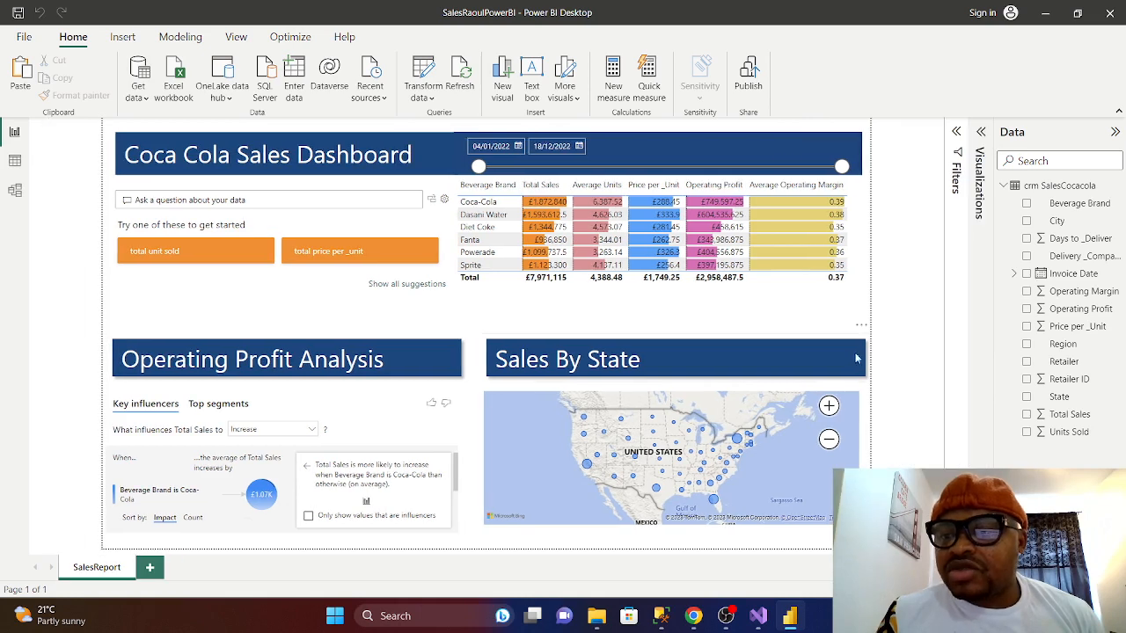
click(1115, 134)
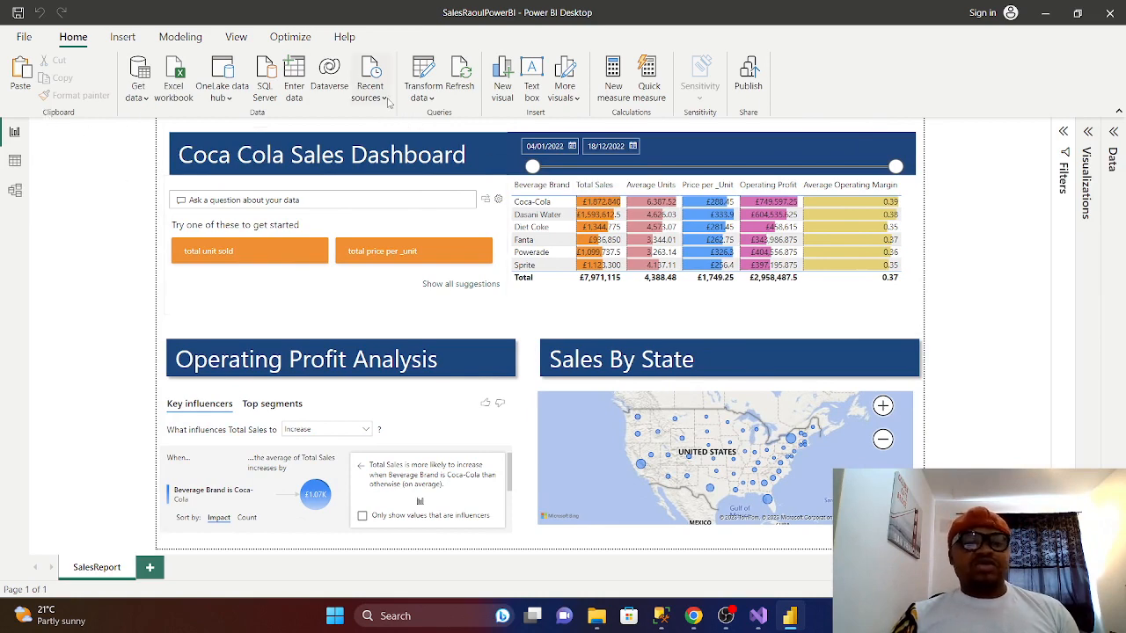
click(426, 103)
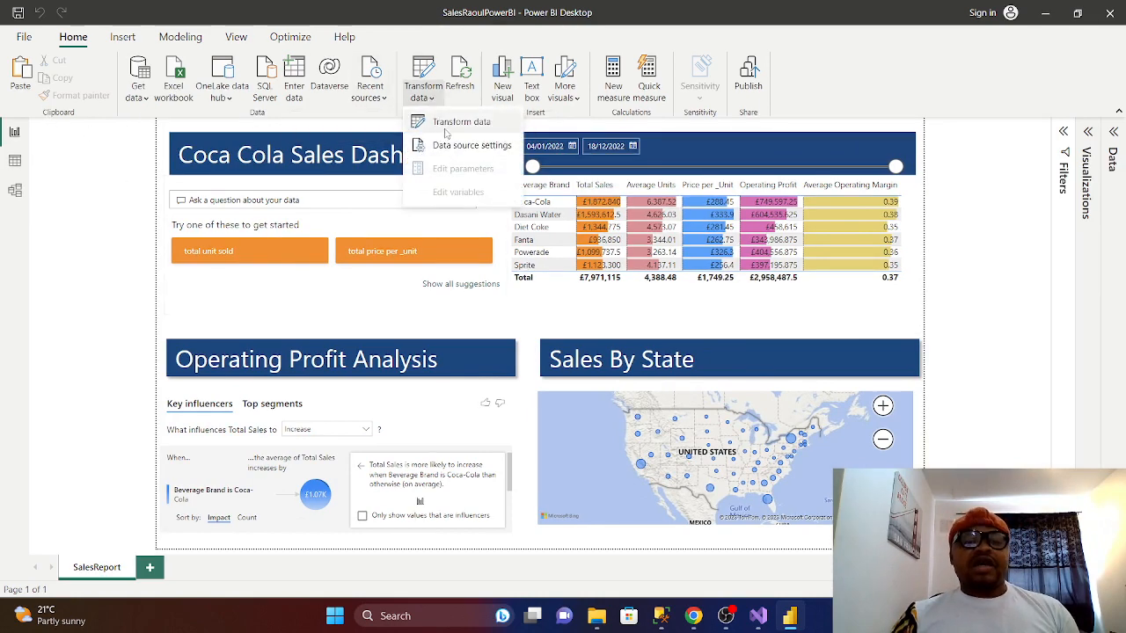
click(454, 134)
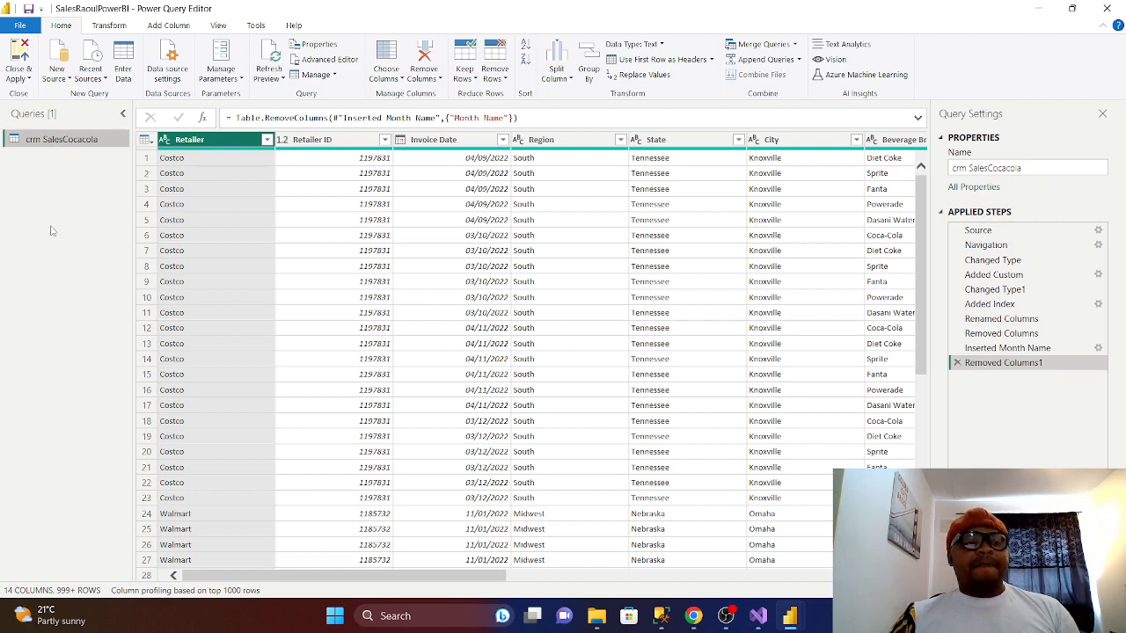
click(67, 79)
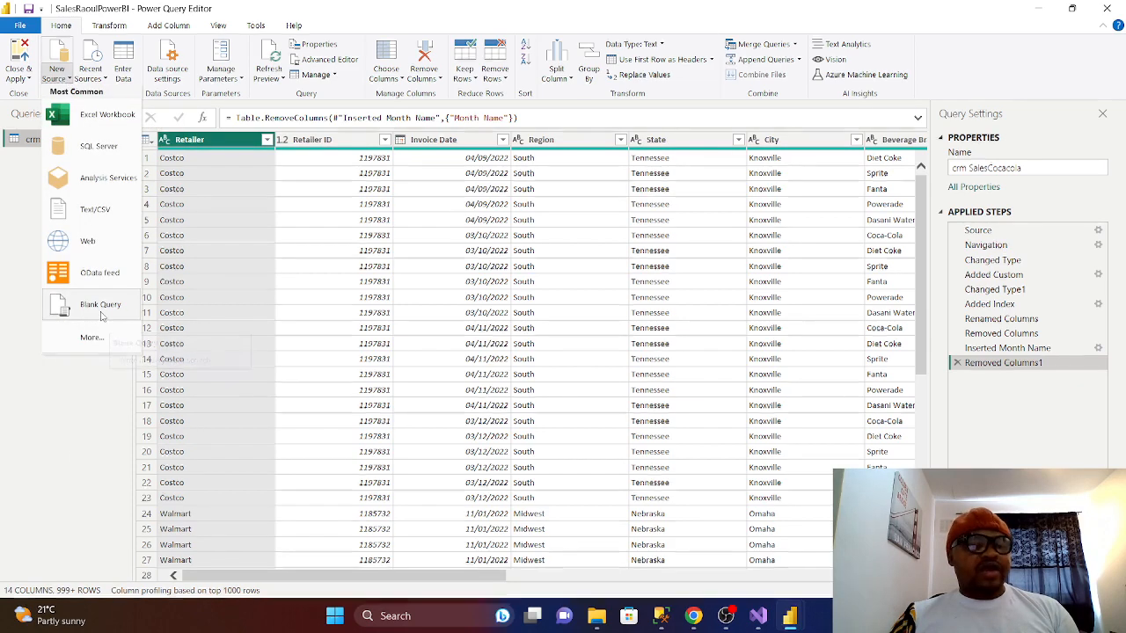
click(68, 462)
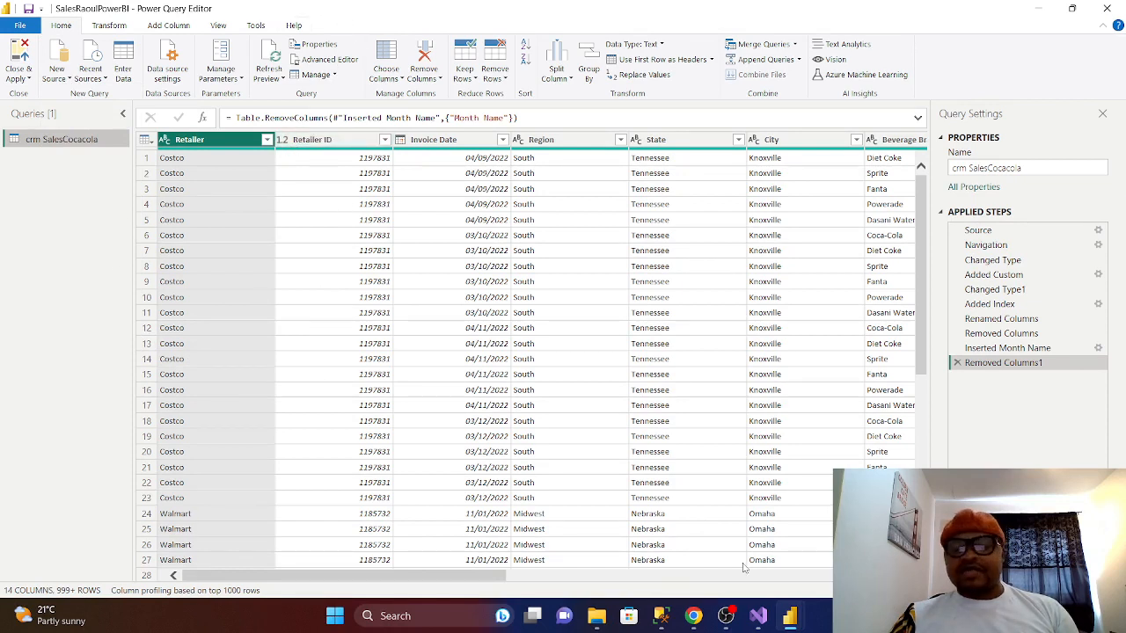
- Browse Documents > RaoulProject > PowerBIproject > RapportBI in File Explorer and open the SalesWorld report
click(597, 623)
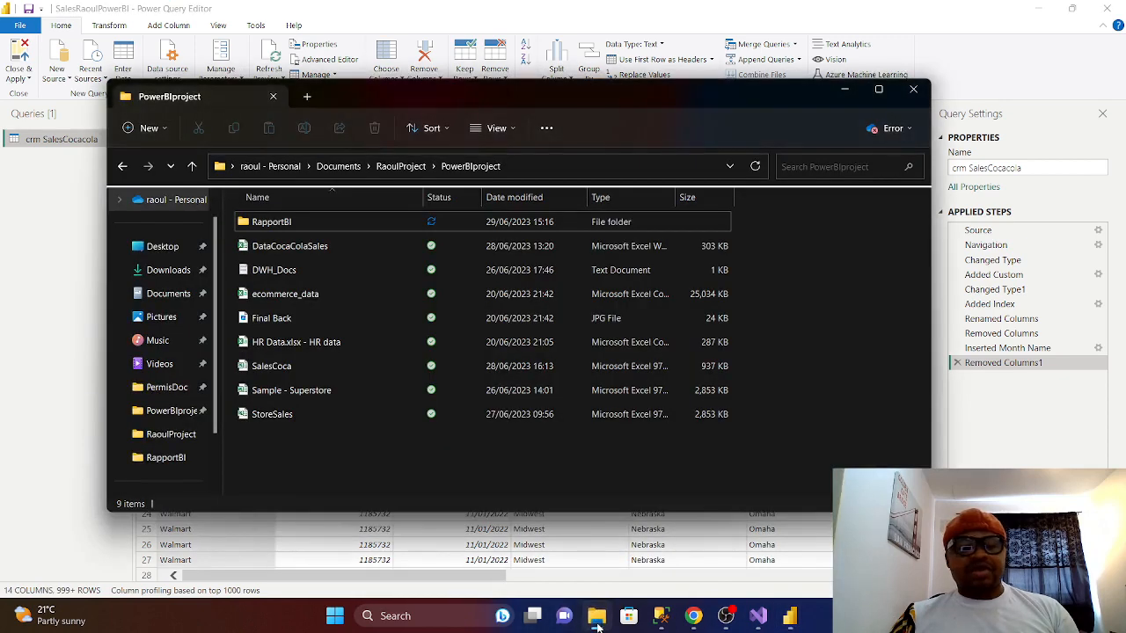
click(191, 166)
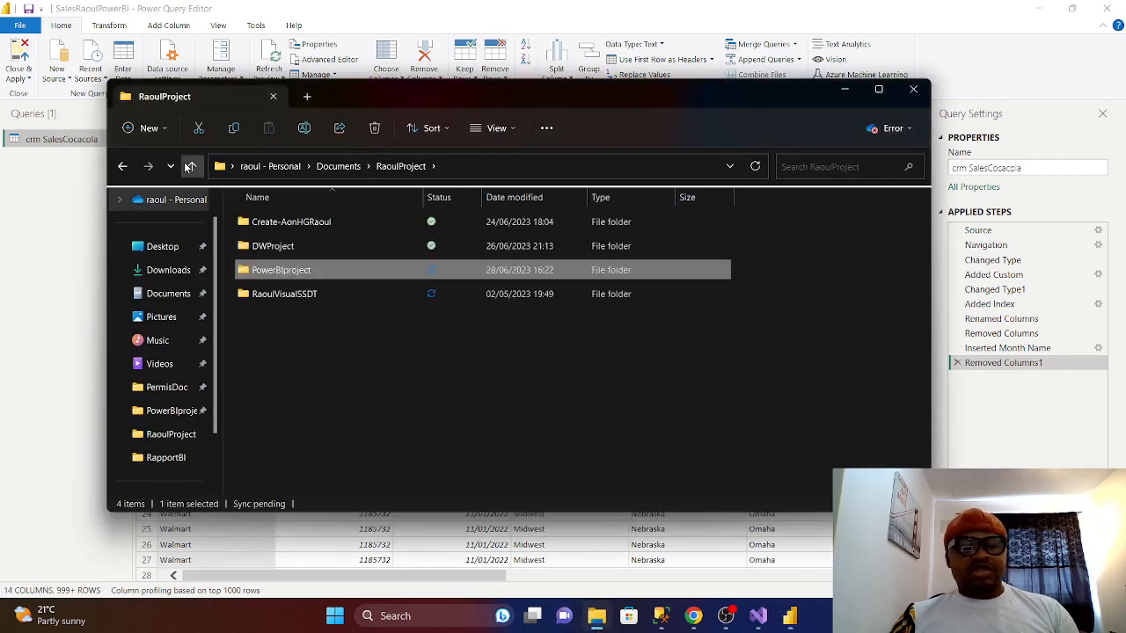
click(191, 167)
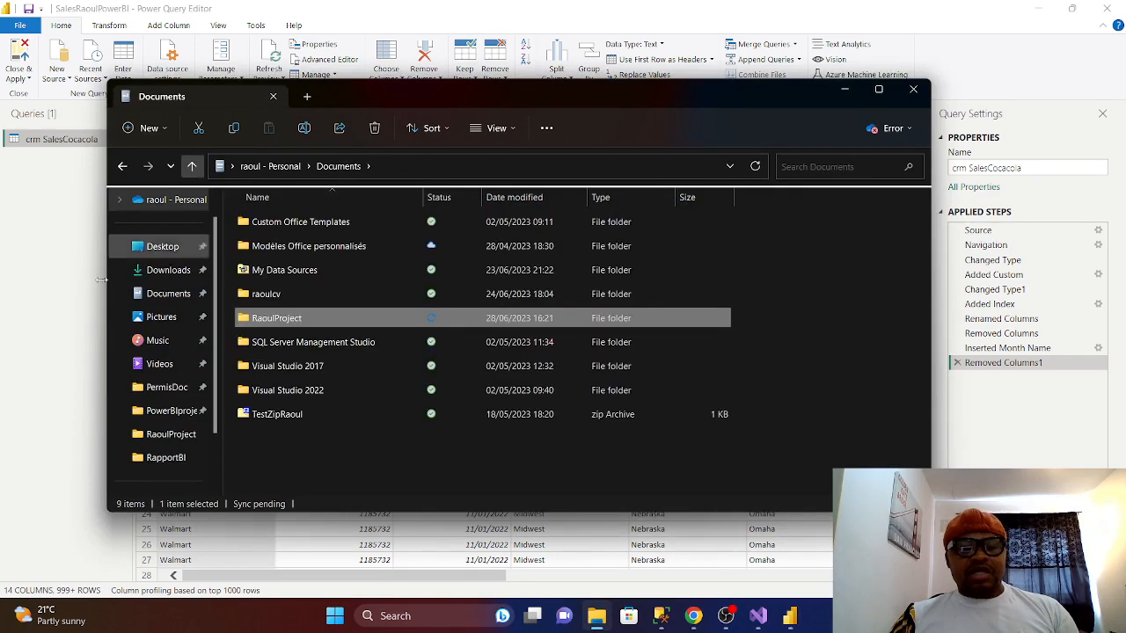
double_click(292, 320)
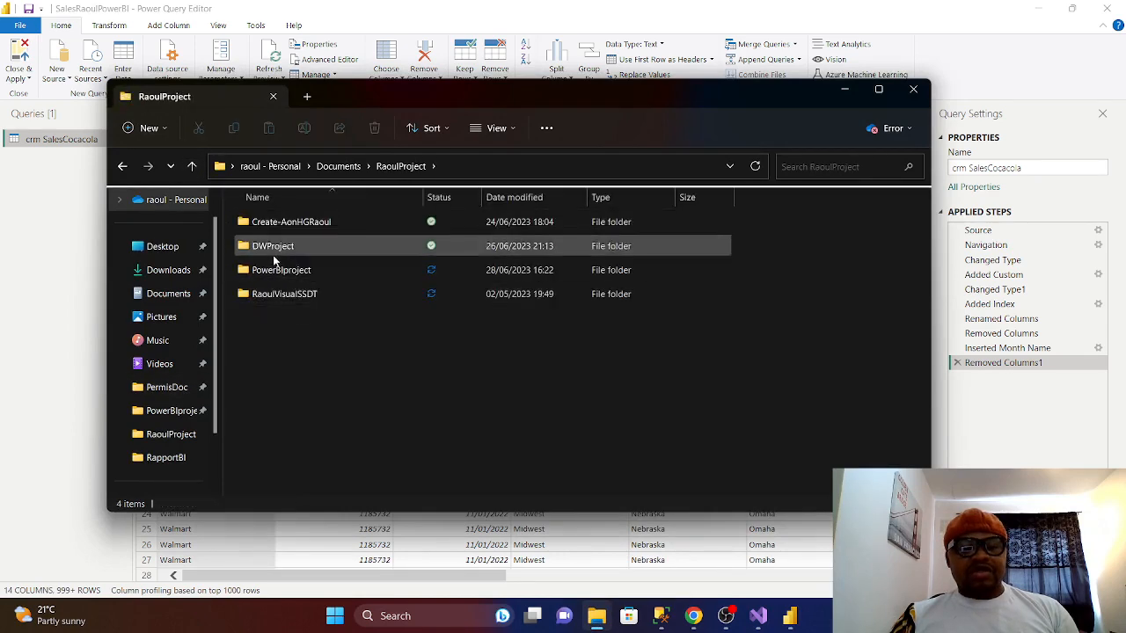
double_click(289, 273)
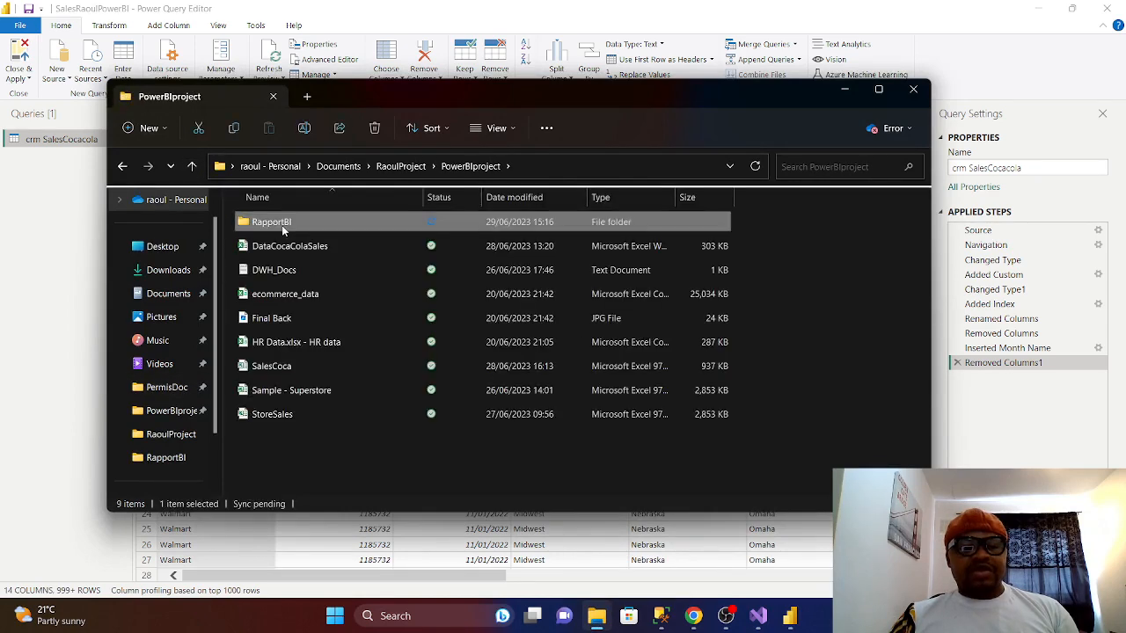
double_click(281, 225)
double_click(280, 322)
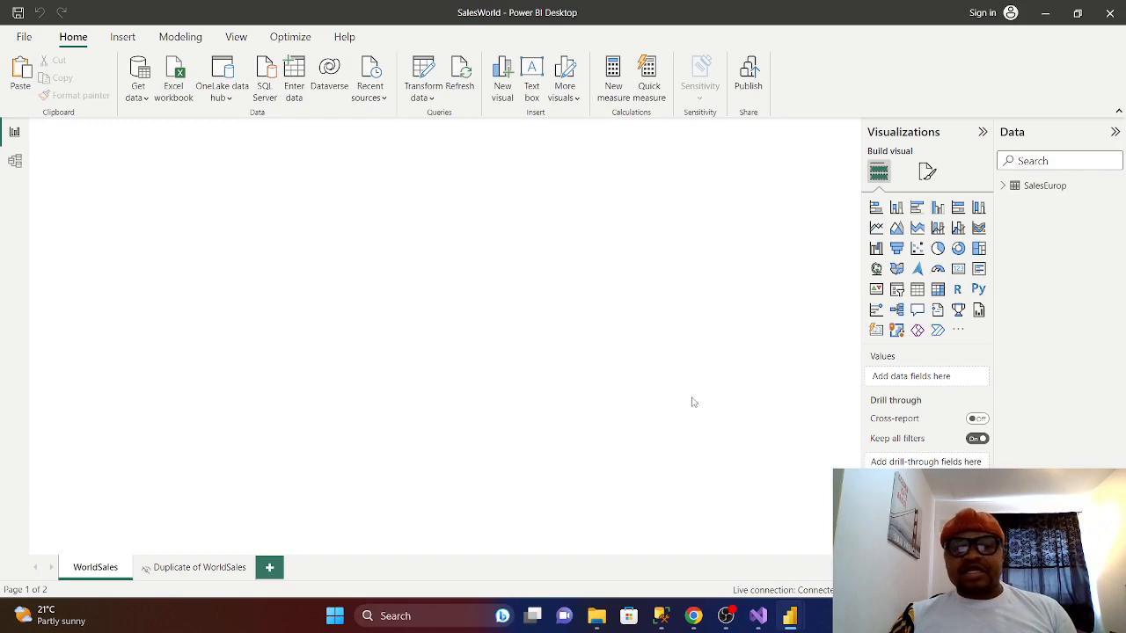
- Switch to Visual Studio's TabularProject1 model showing the SalesEurop table and its measures
mouse_move(758, 616)
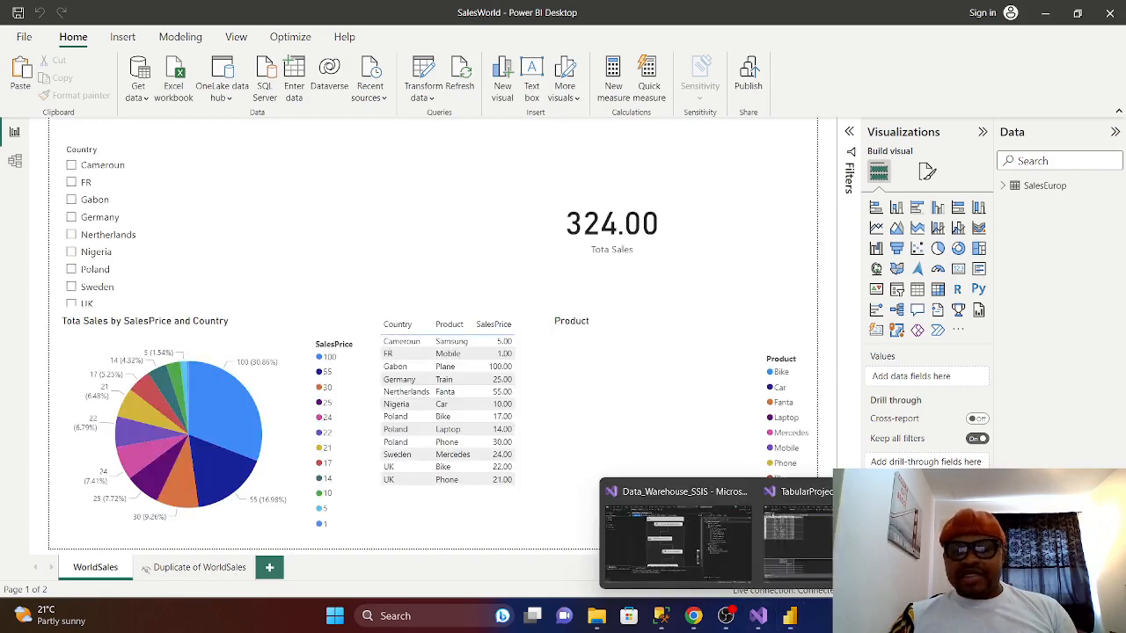
click(796, 528)
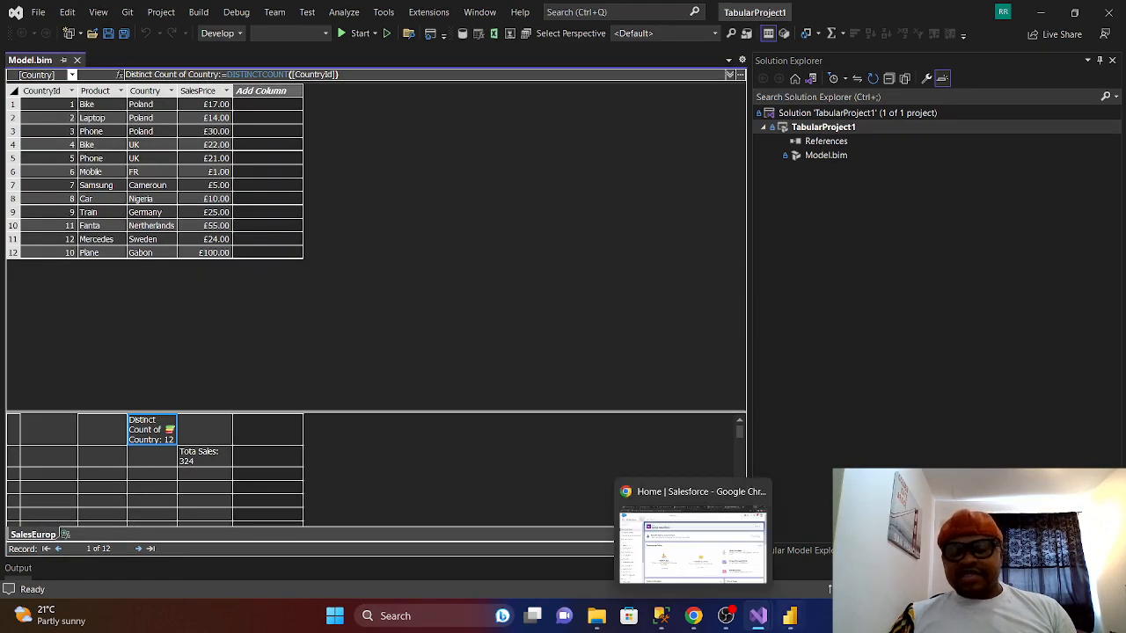
- Return briefly to the SalesWorld report, then show Chrome's Salesforce Service Setup Home page
mouse_move(789, 616)
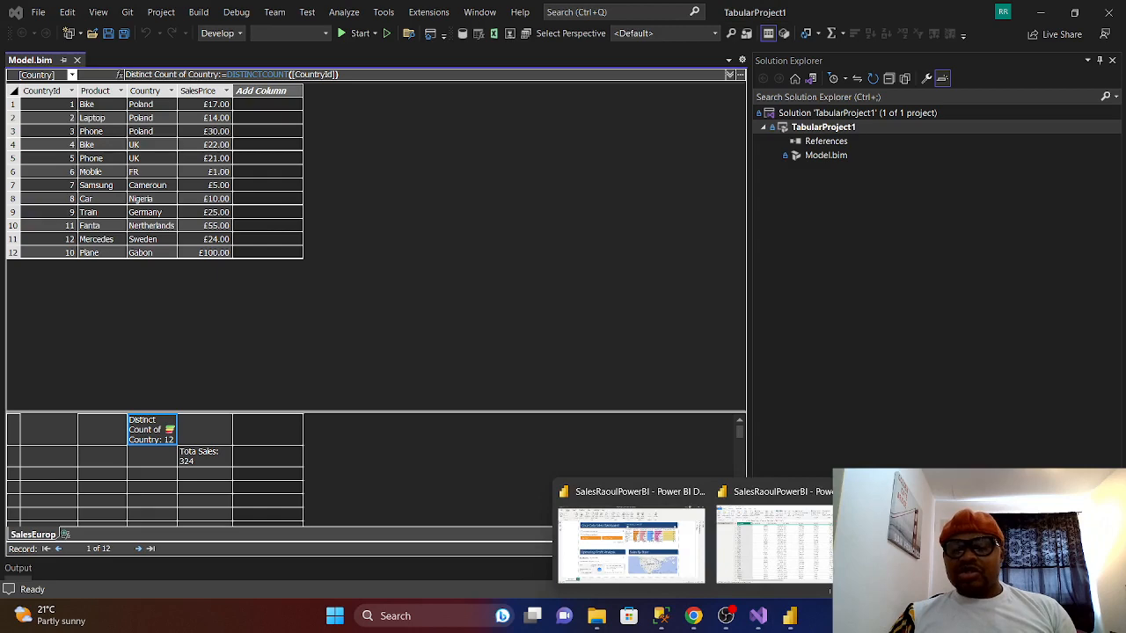
click(631, 545)
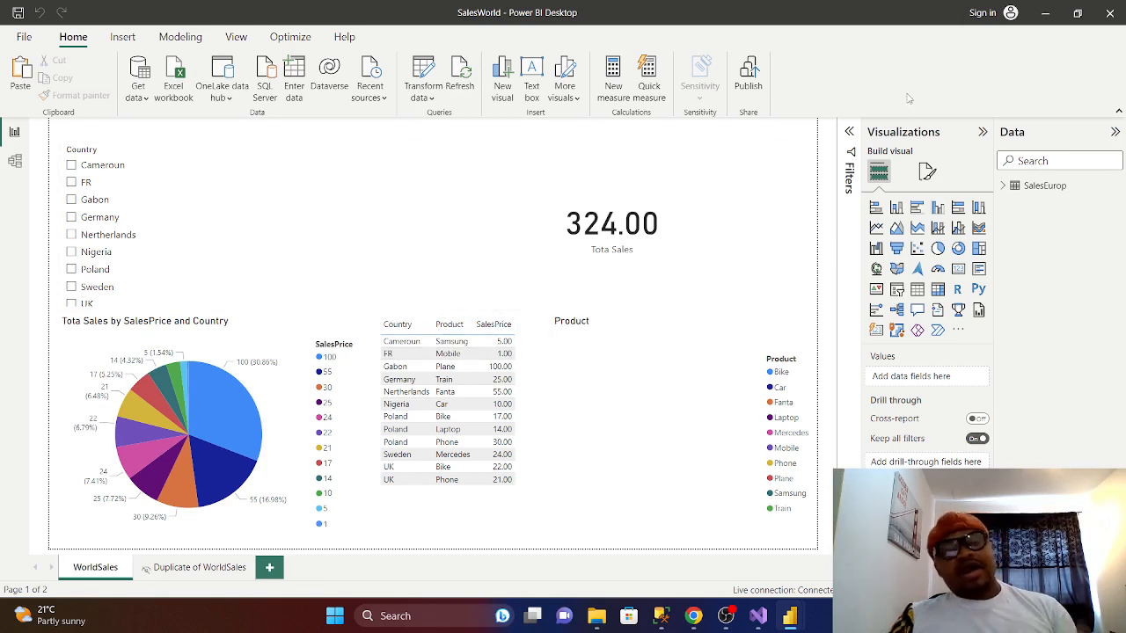
mouse_move(595, 619)
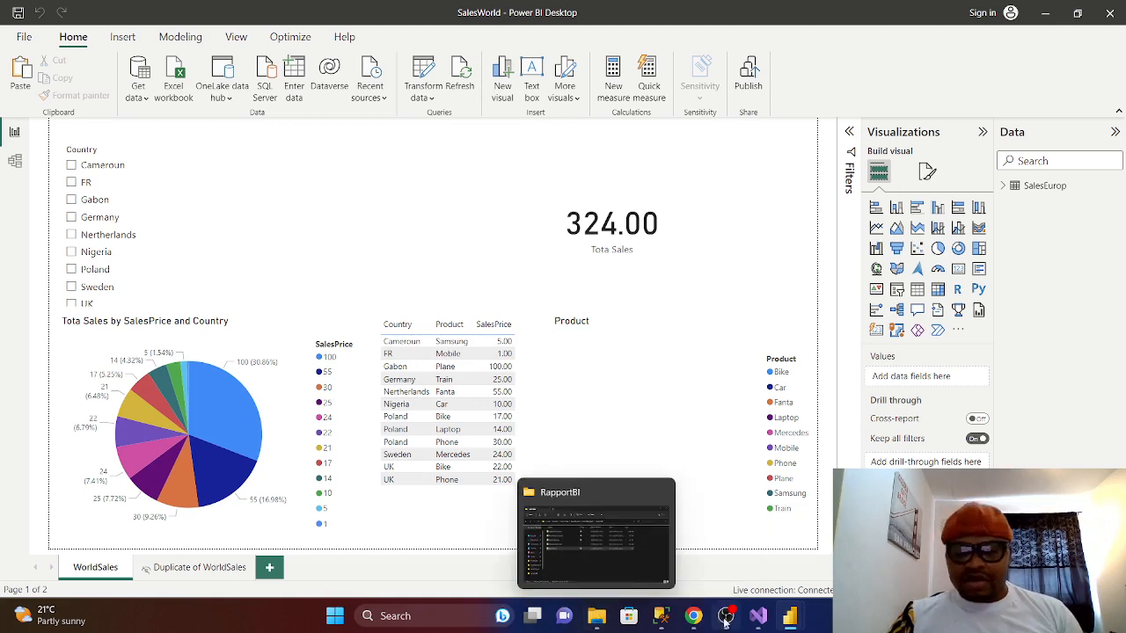
click(695, 616)
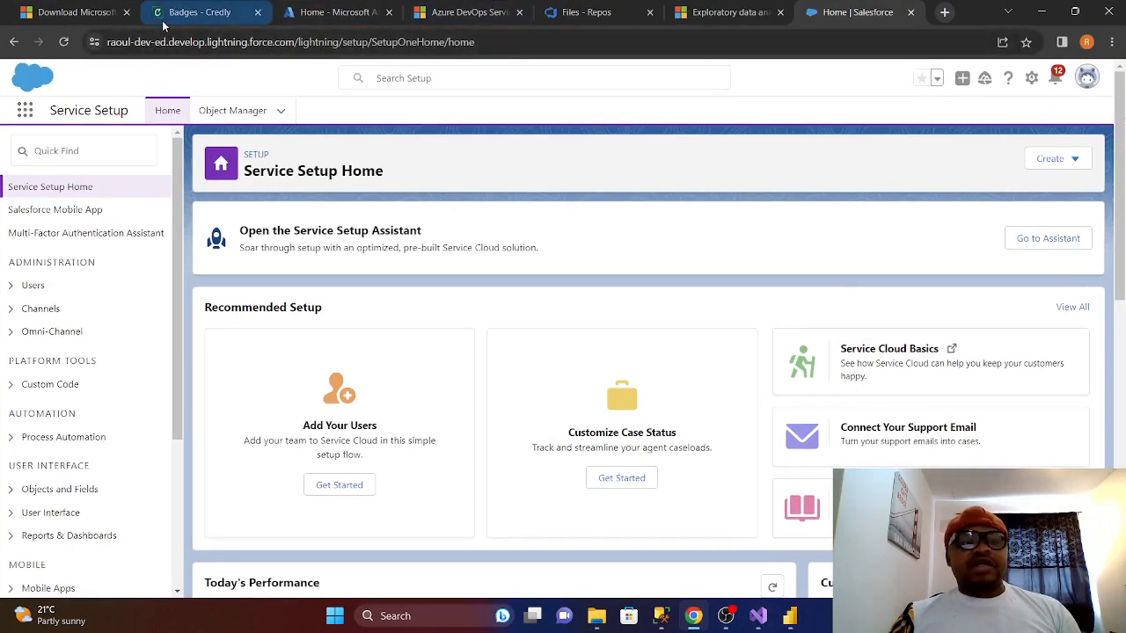
- Glance at the Microsoft Azure portal home tab, then show the Synapse exploratory data analysis article
click(313, 12)
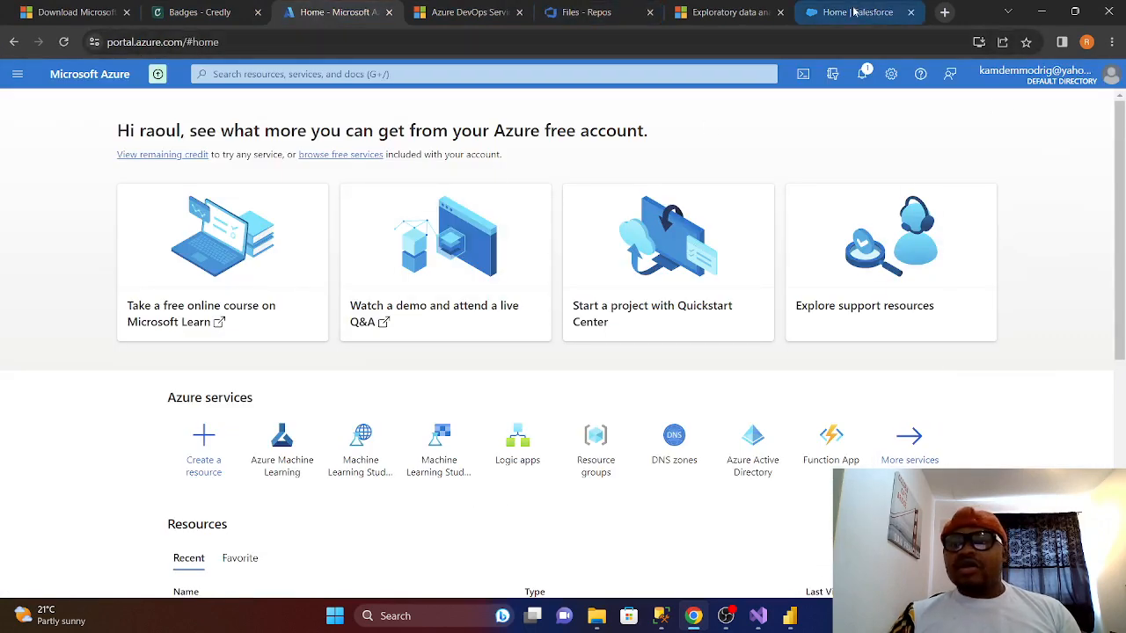
click(730, 14)
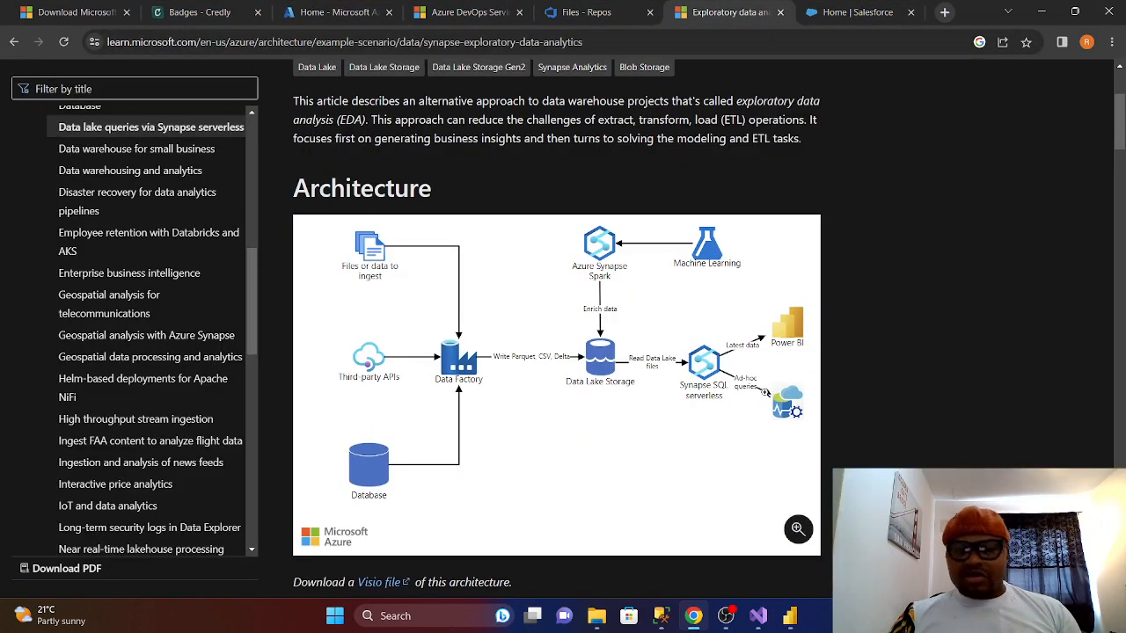